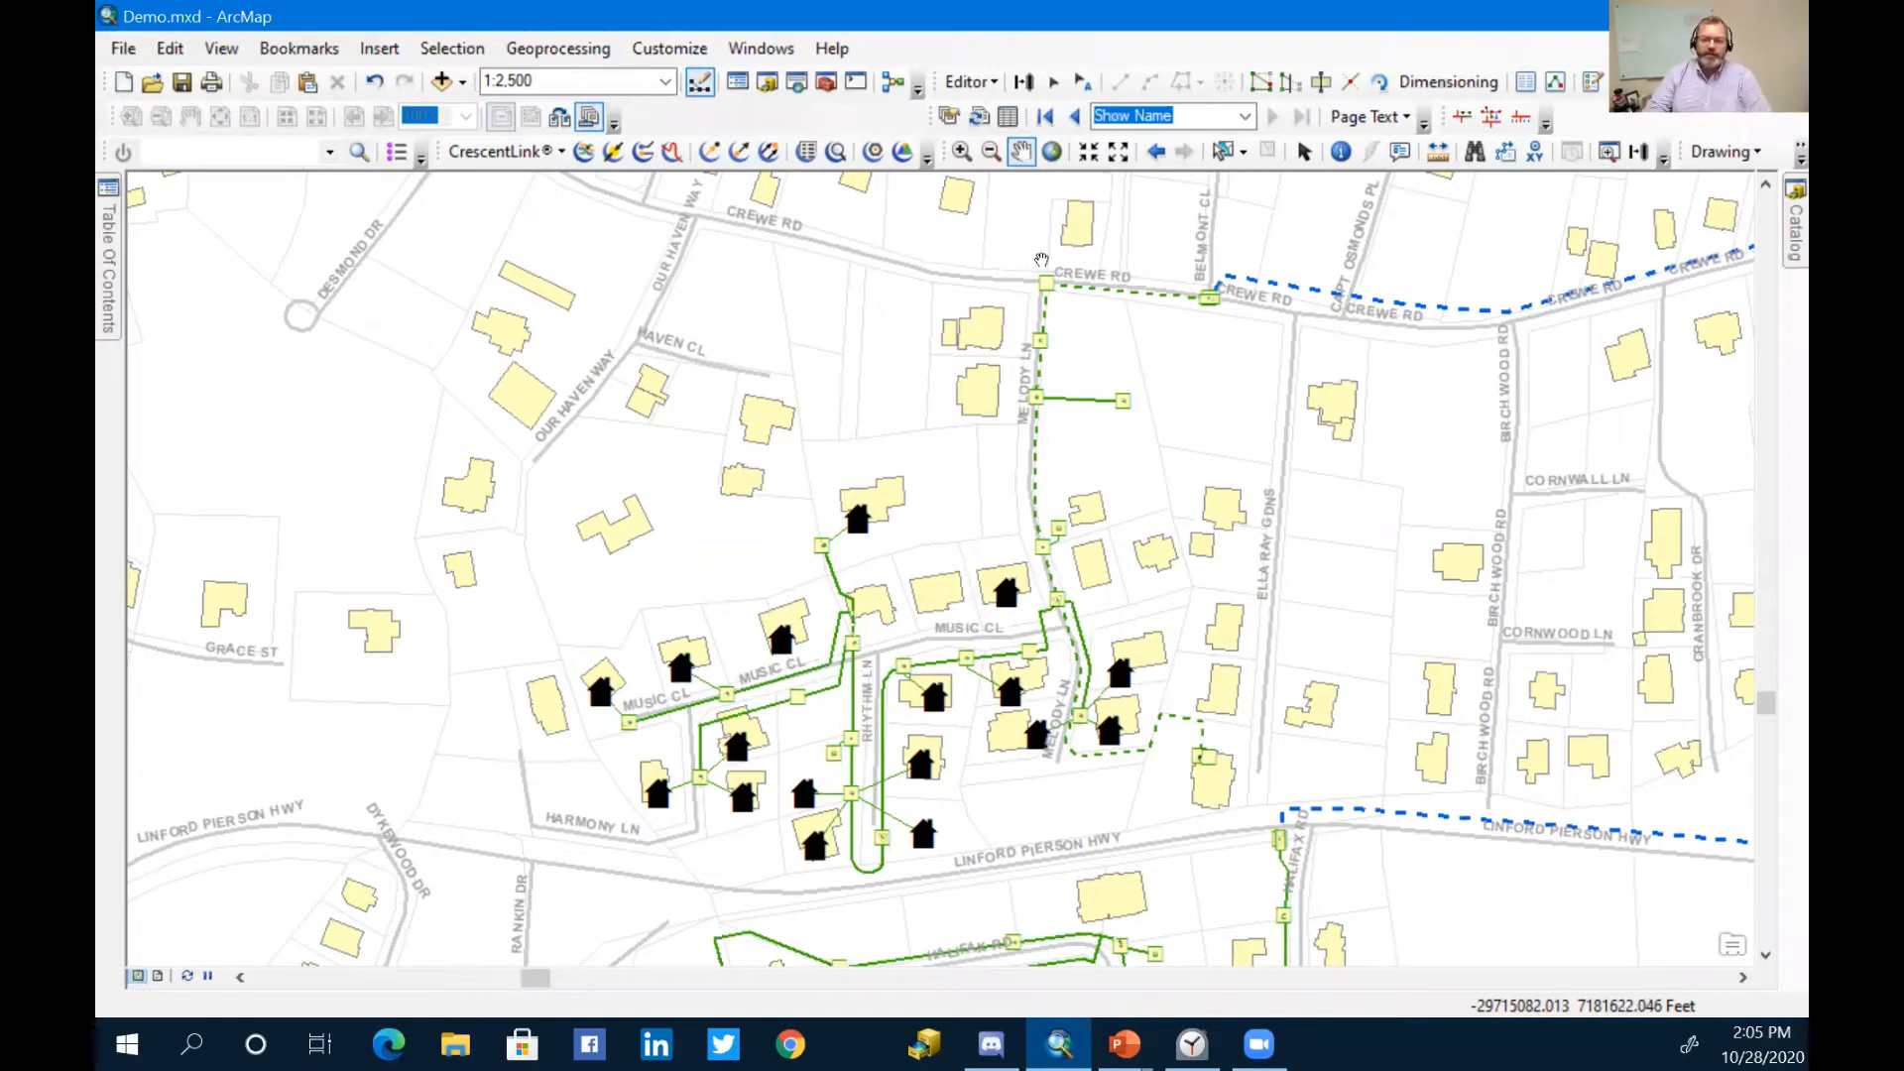
Step: Examine the coax cables, taps and house drops around Melody Ln and Music Cl up close on the map
left_click(962, 151)
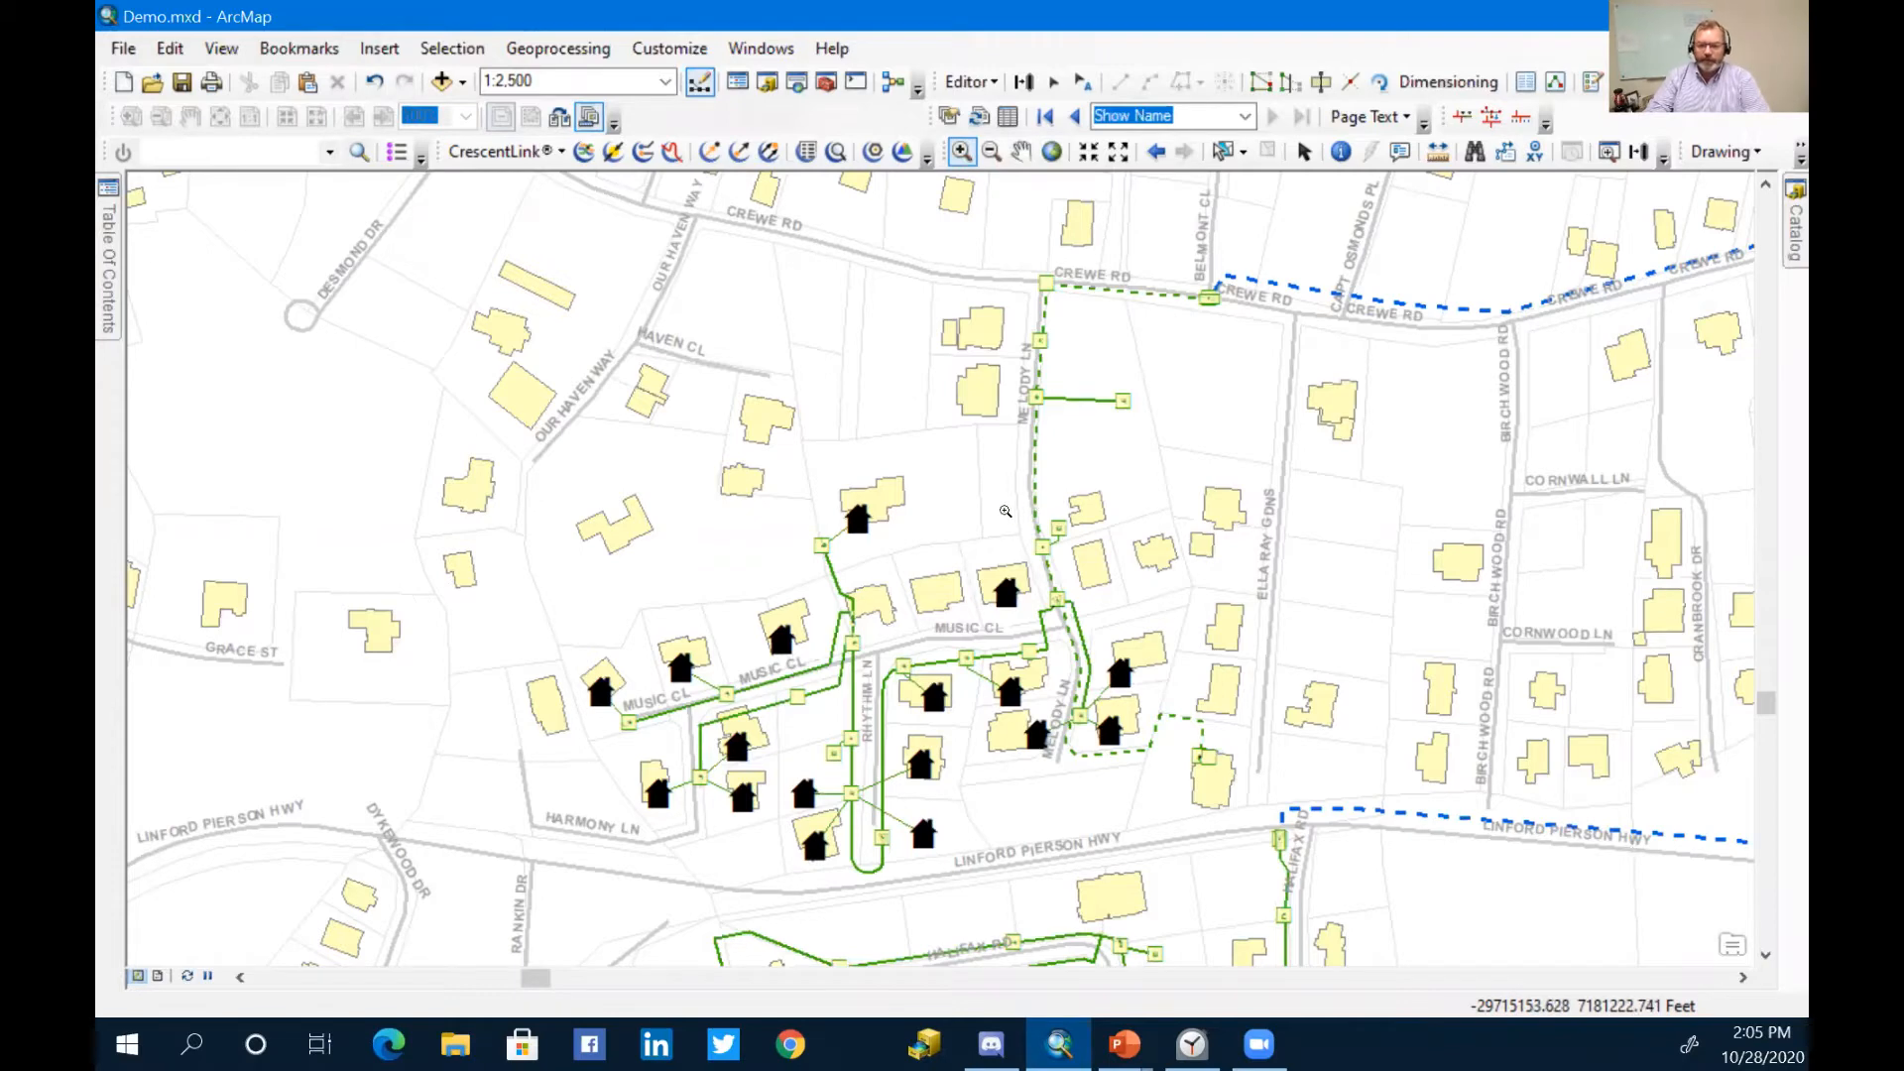
left_click_drag(1001, 511, 1130, 645)
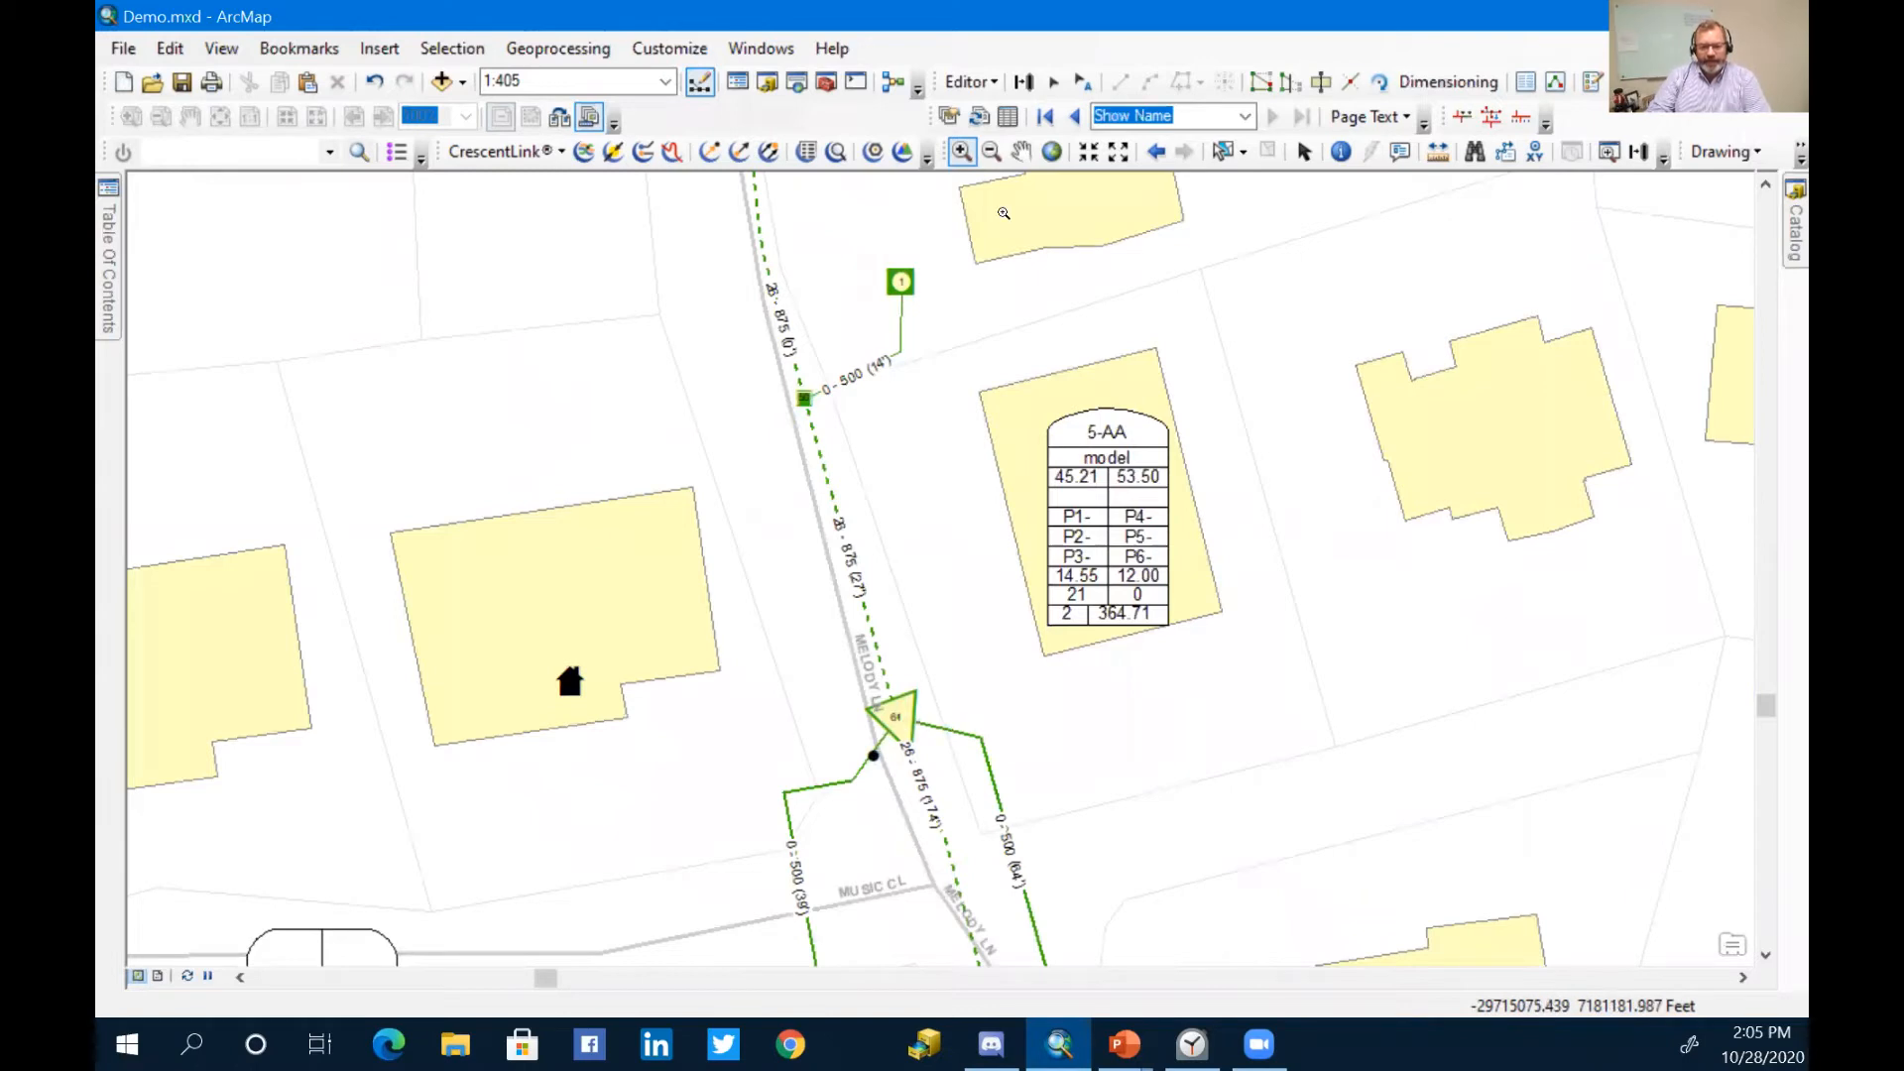
left_click(1021, 151)
left_click_drag(961, 624, 1055, 238)
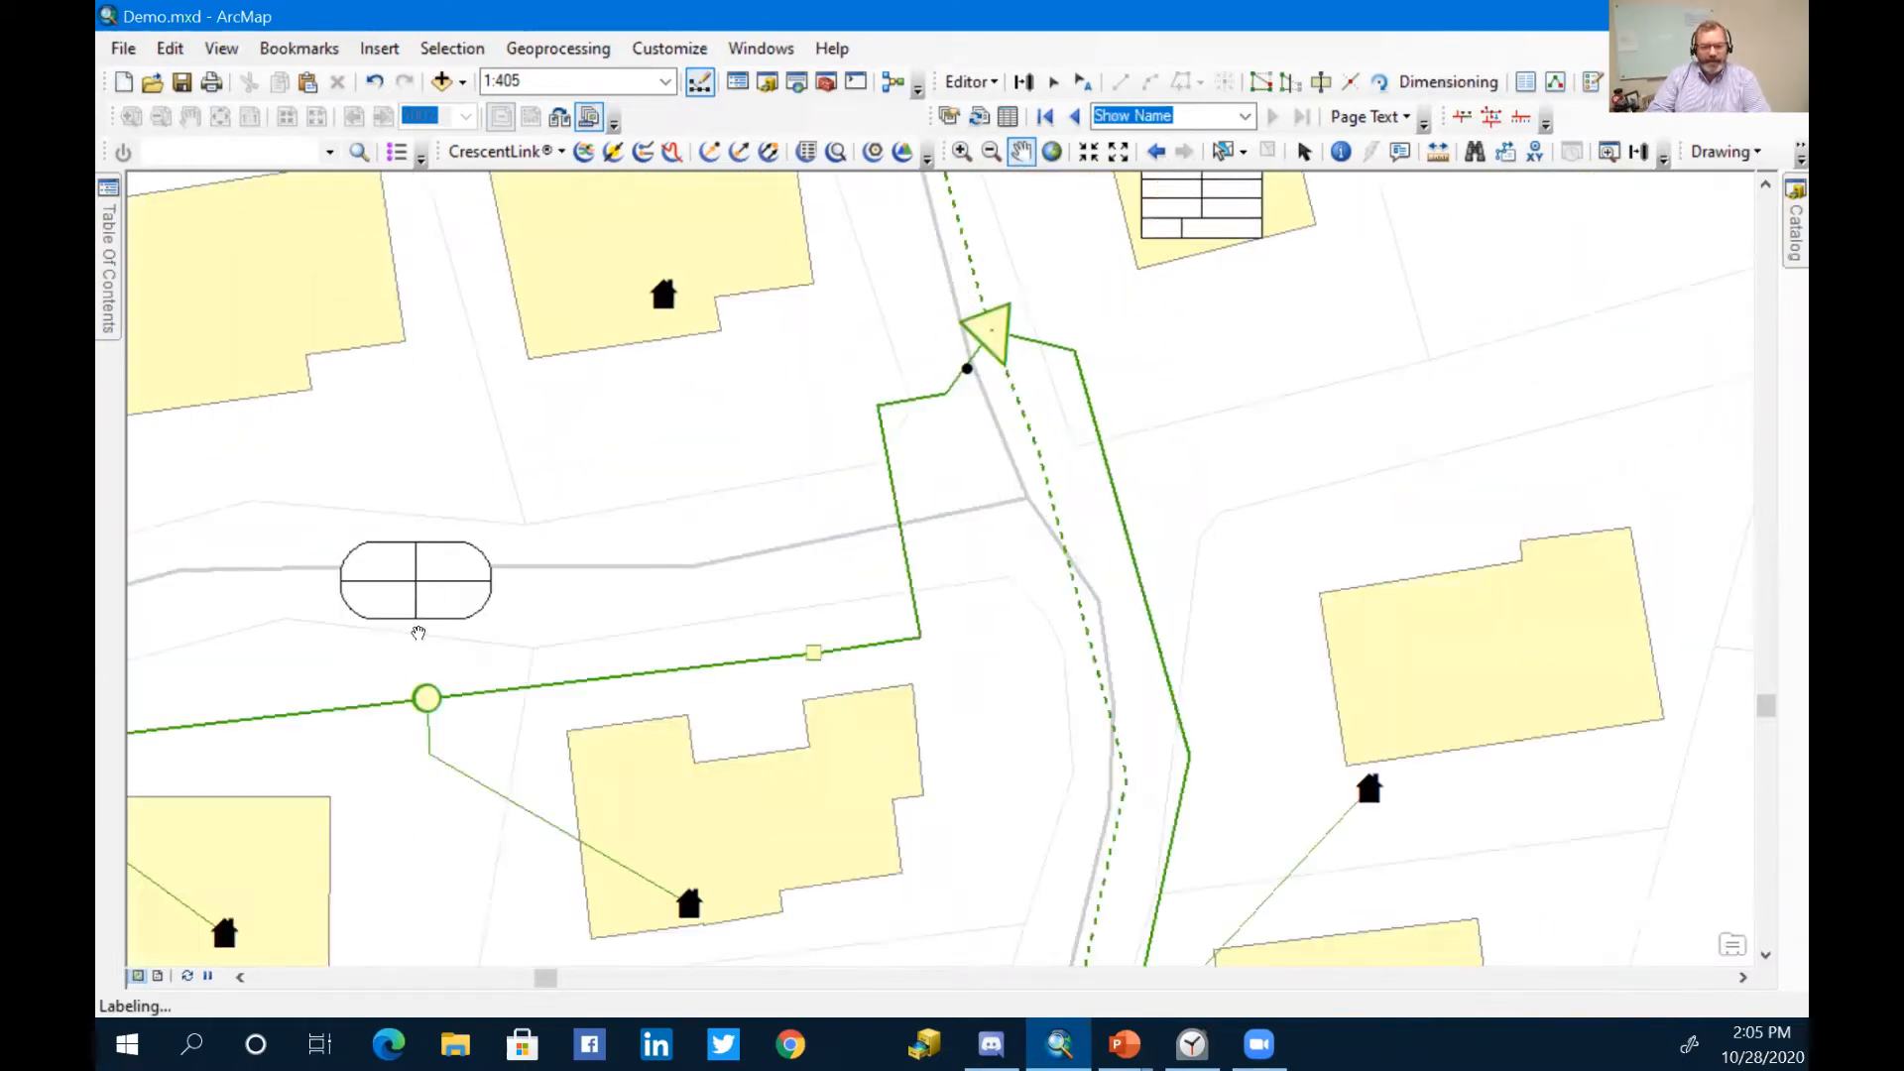
scroll(410, 718, "down", 3)
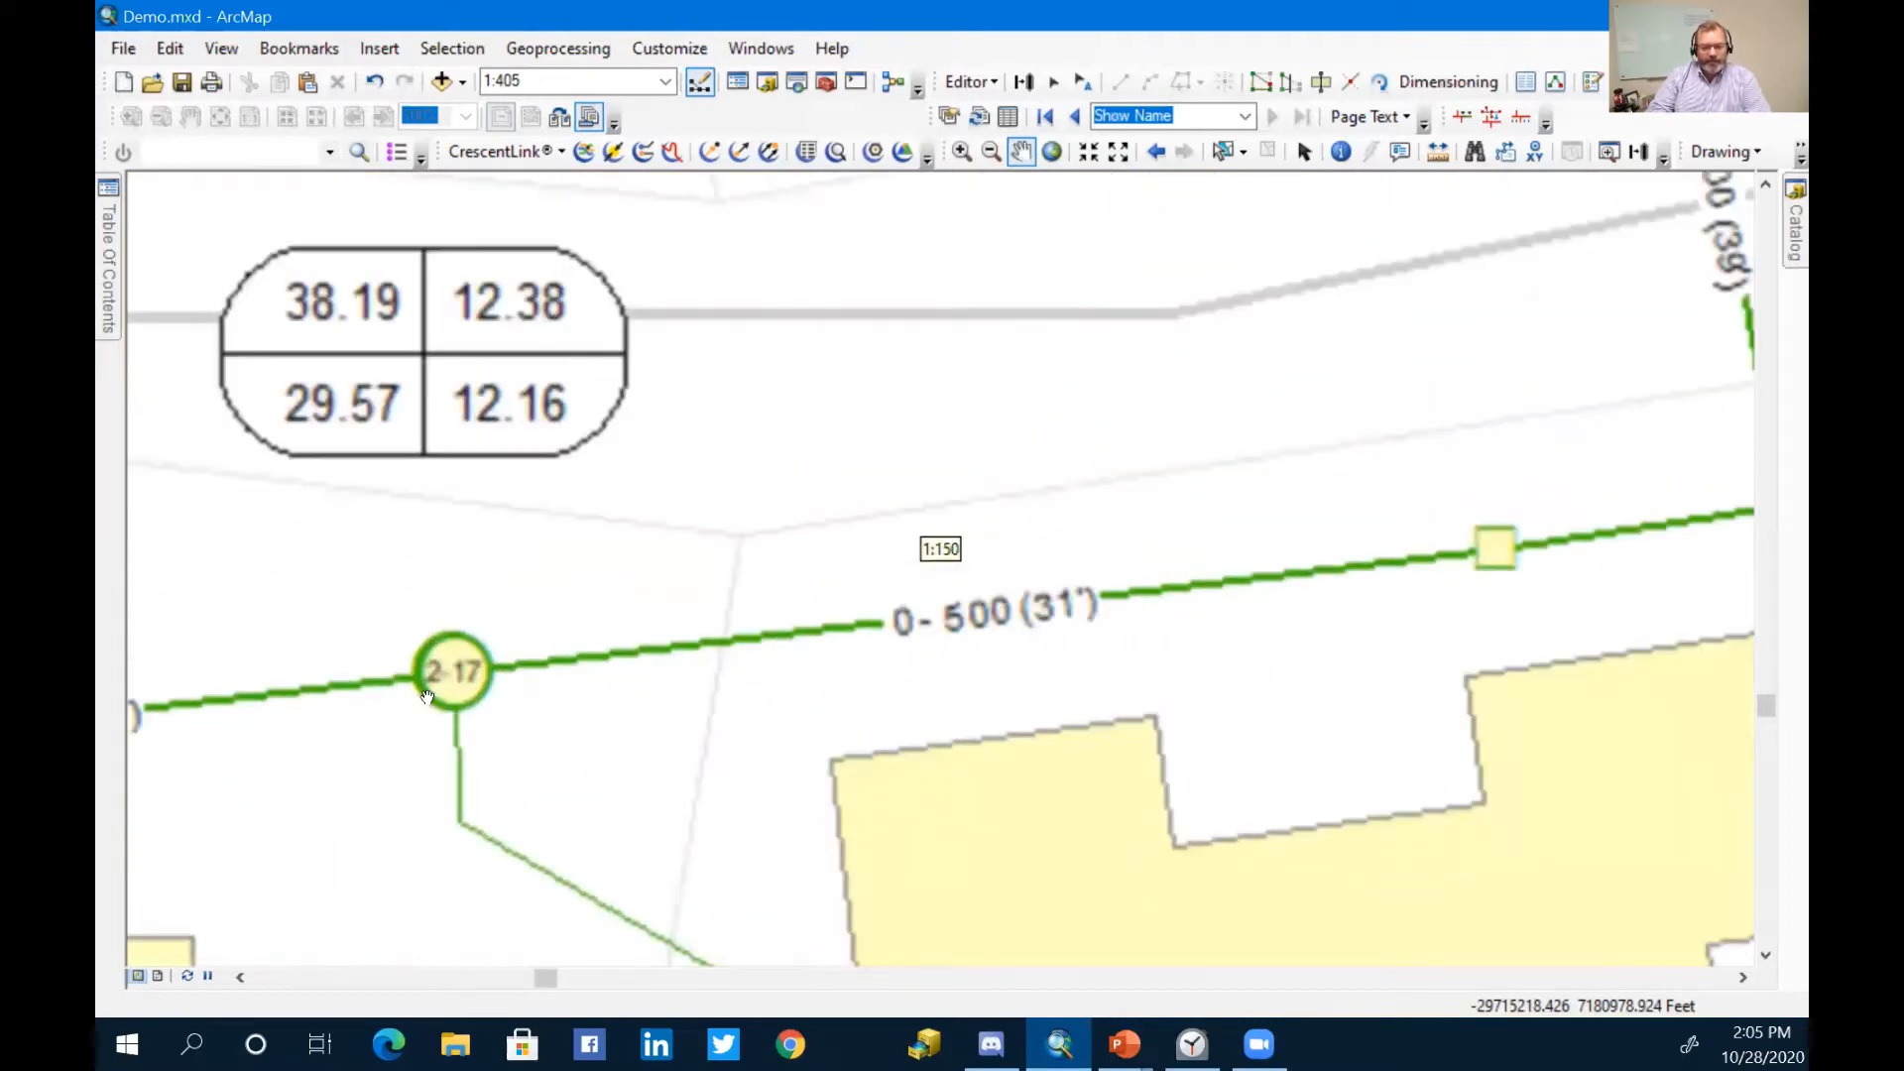
scroll(600, 690, "up", 3)
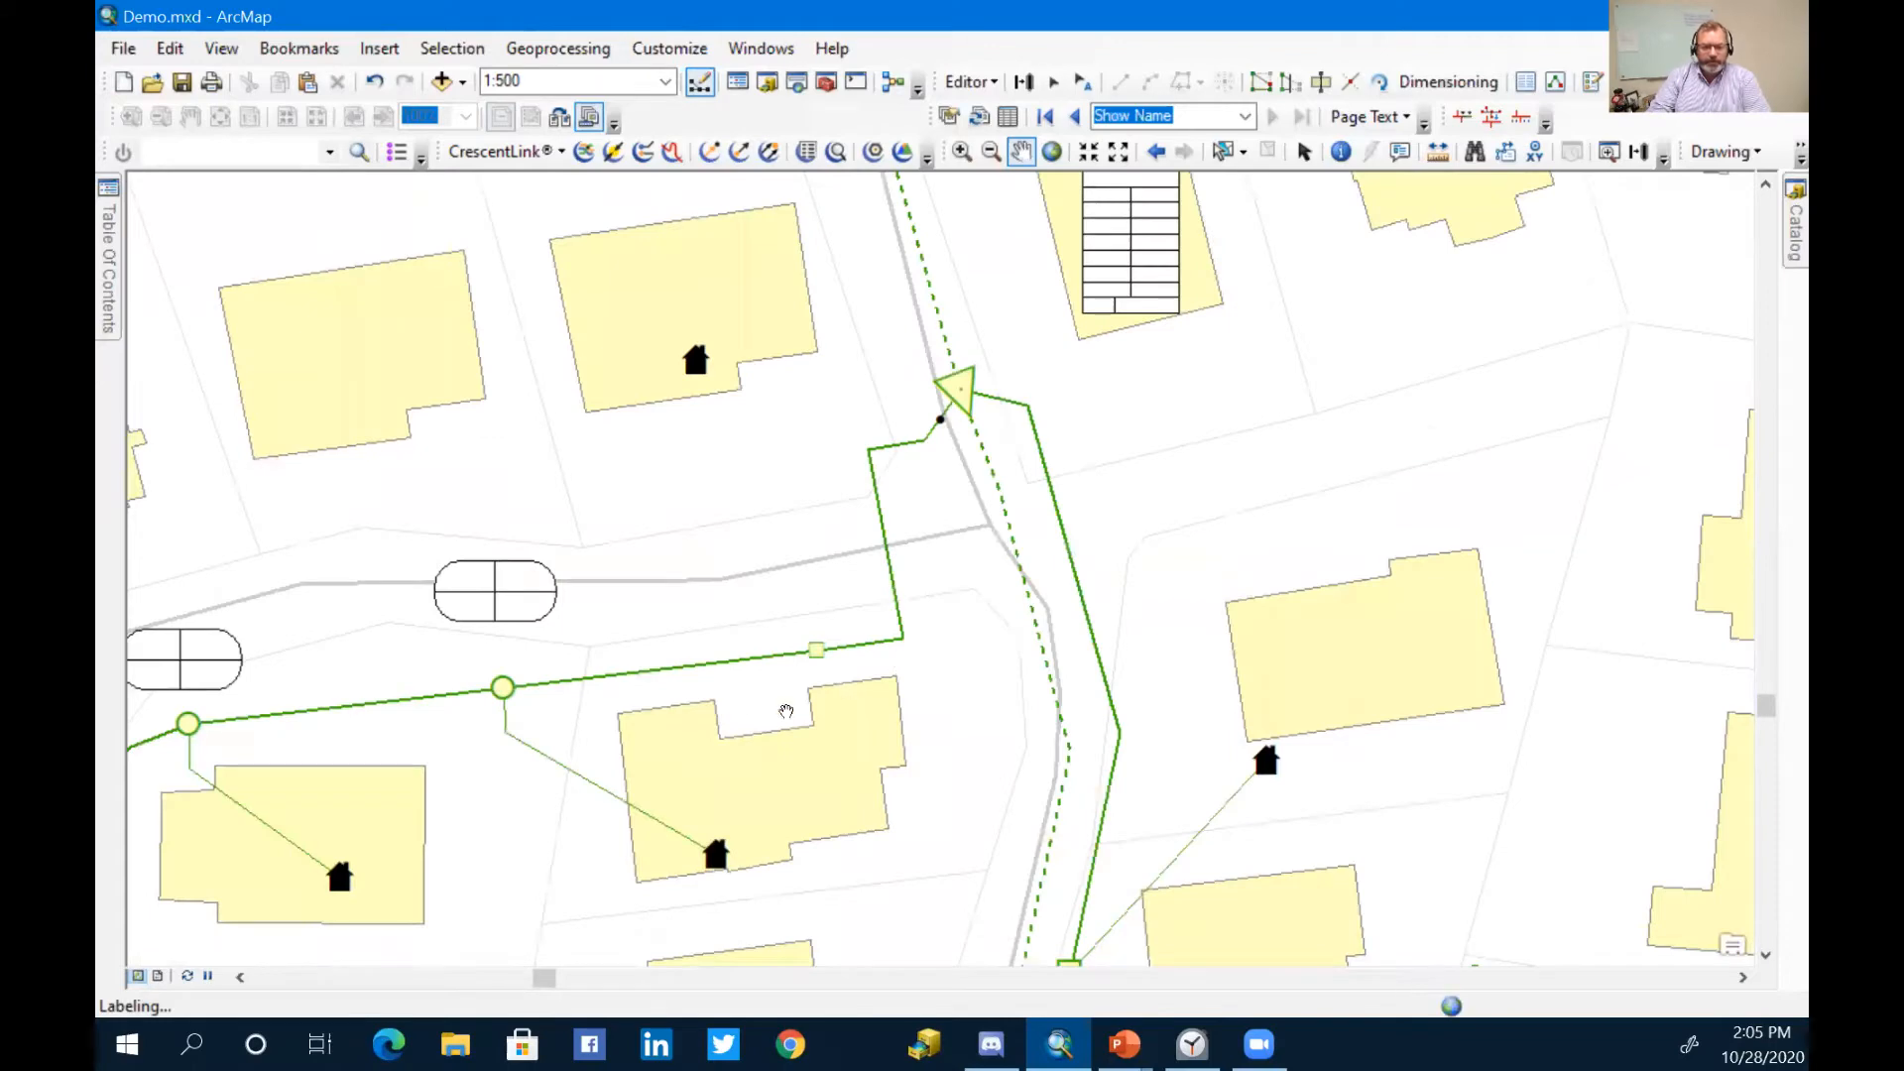
left_click_drag(635, 709, 783, 600)
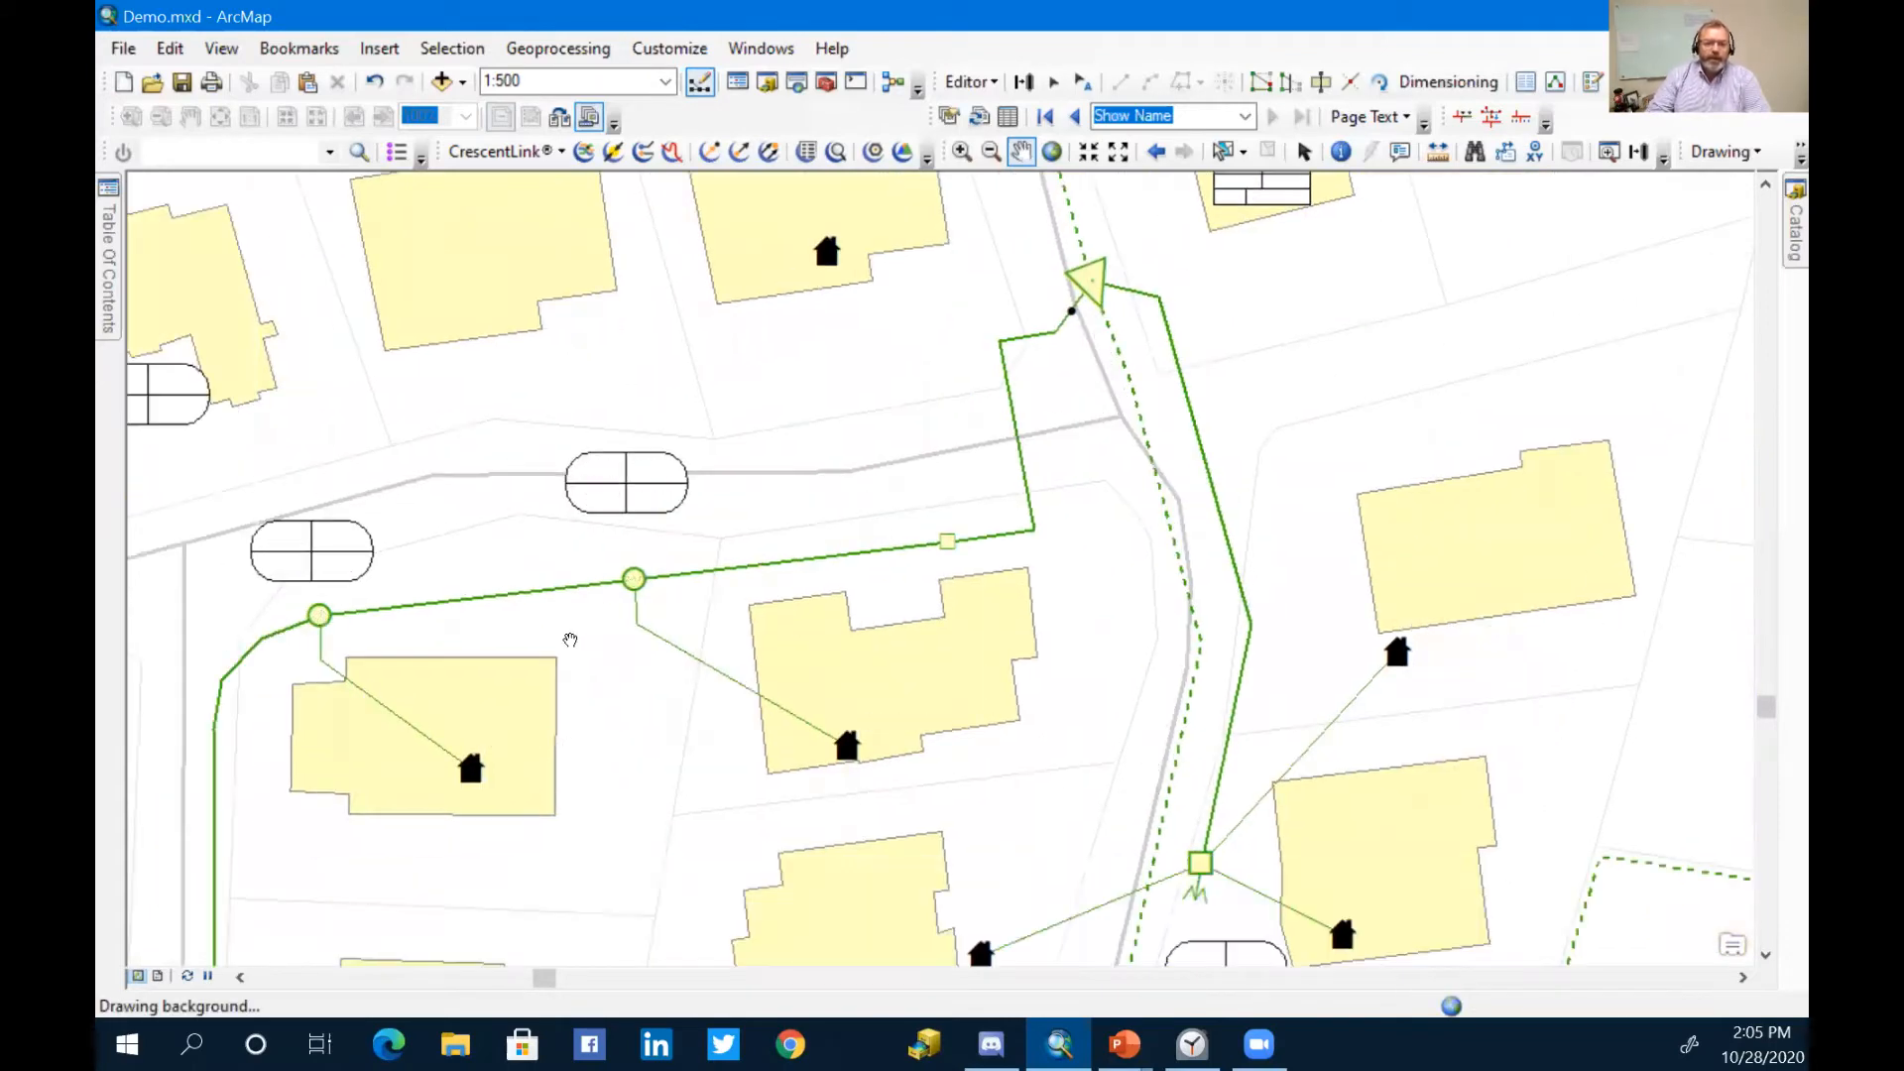
left_click_drag(585, 629, 787, 558)
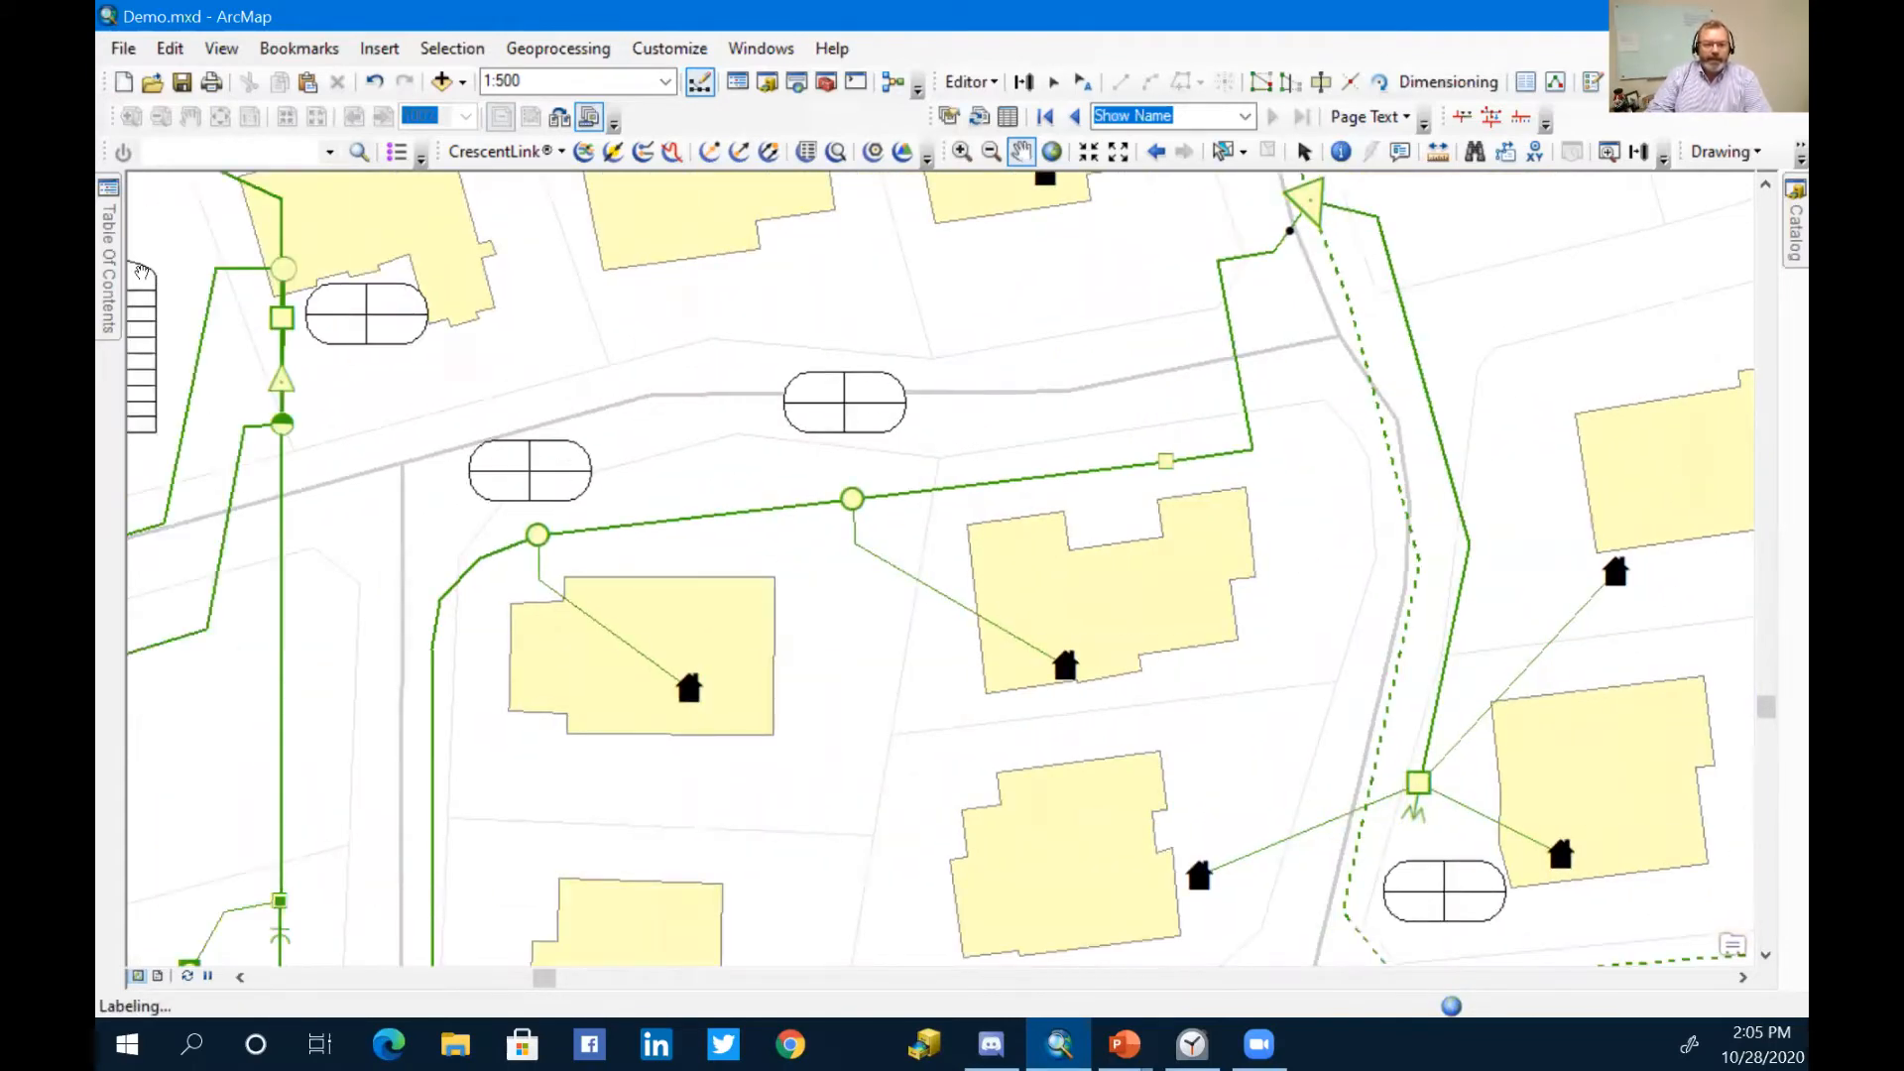
Step: Review the Coax Equipment Display symbols in the map legend, from the line terminator to the high leg
mouse_move(110, 248)
scroll(288, 635, "down", 2)
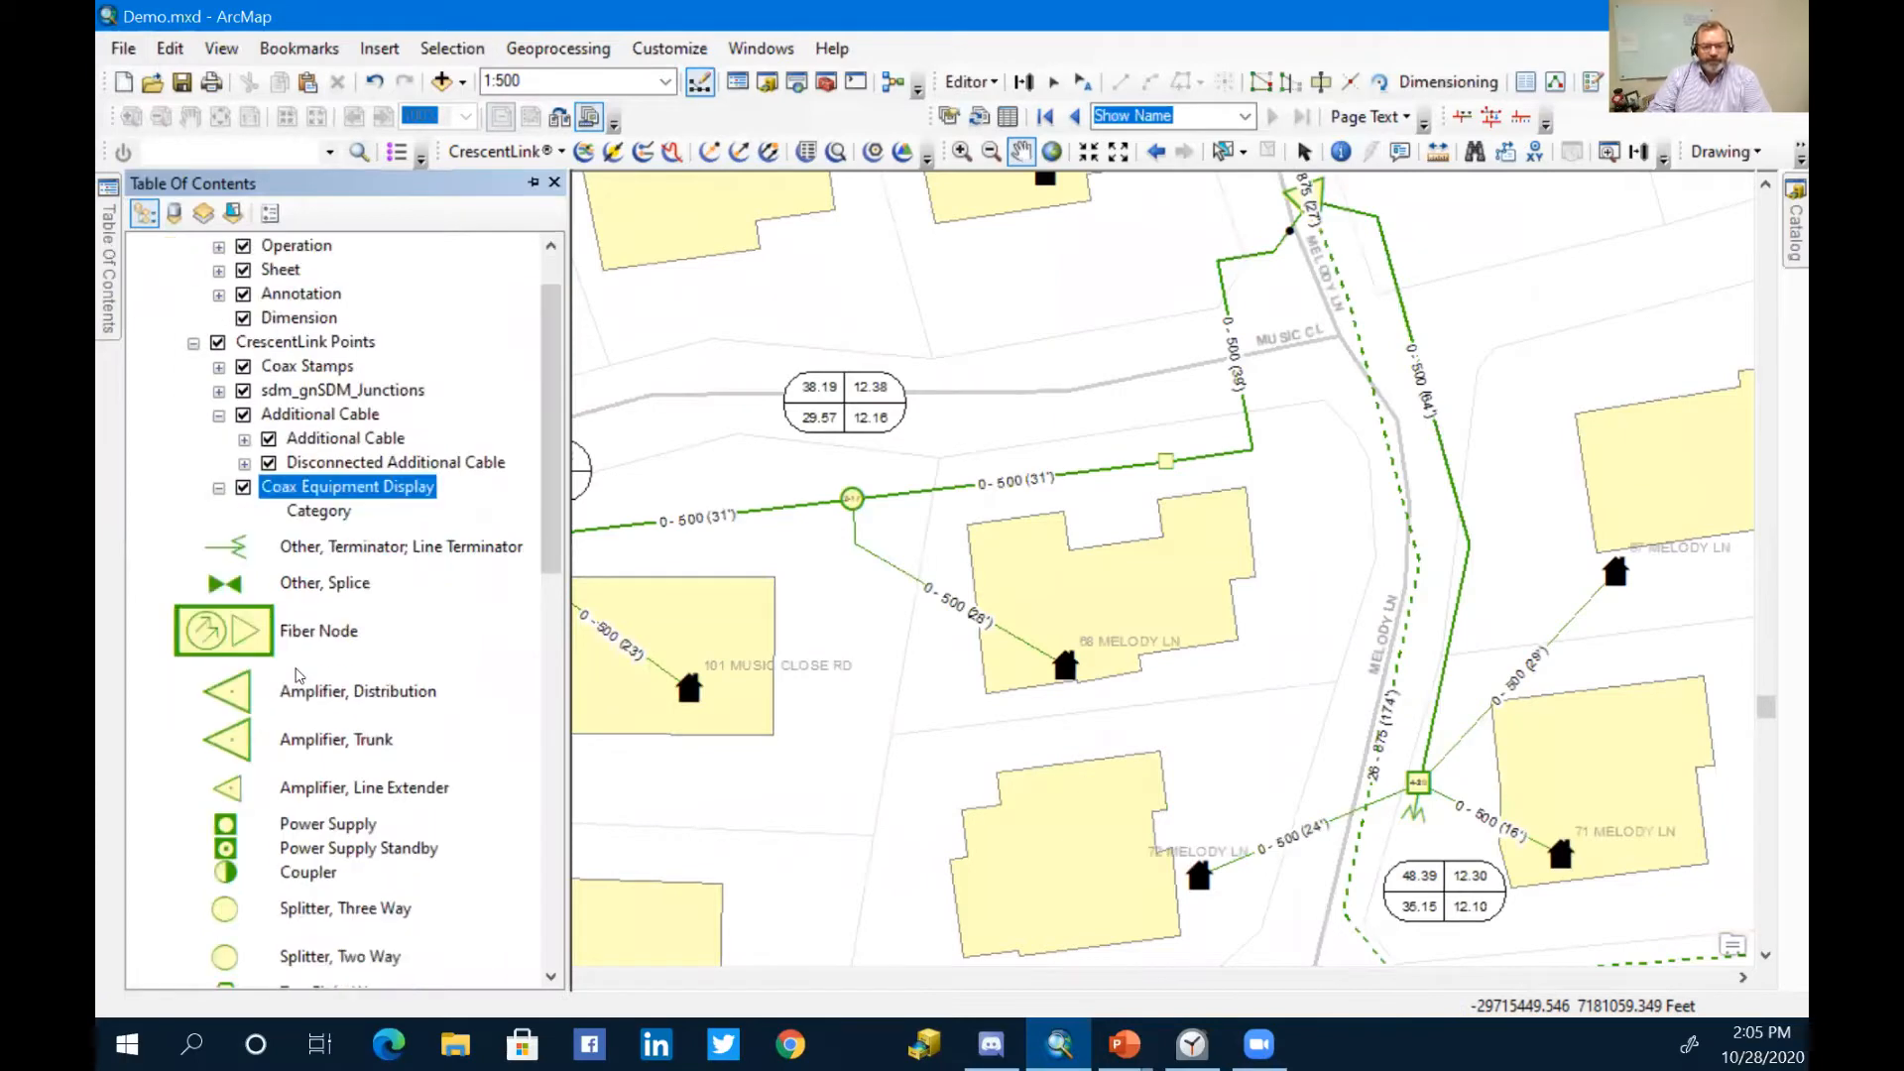
scroll(260, 563, "down", 4)
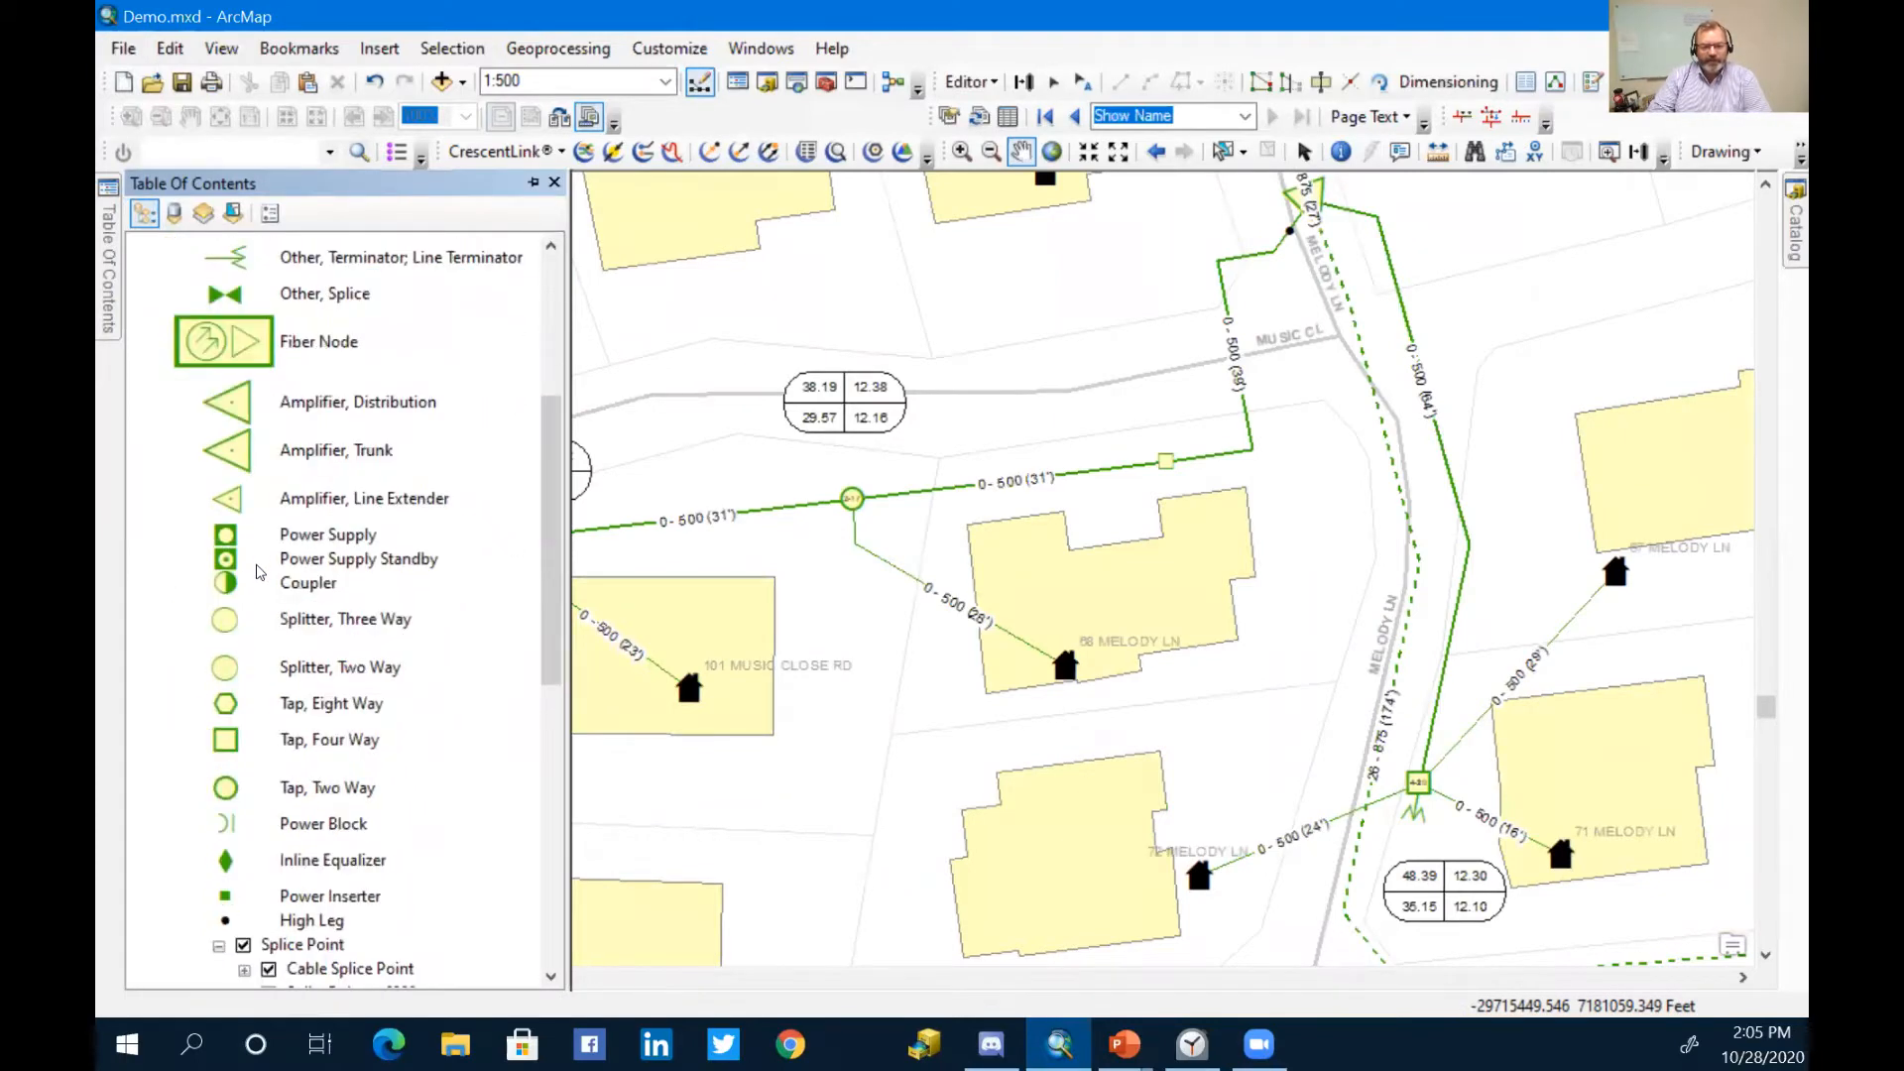
scroll(267, 828, "up", 4)
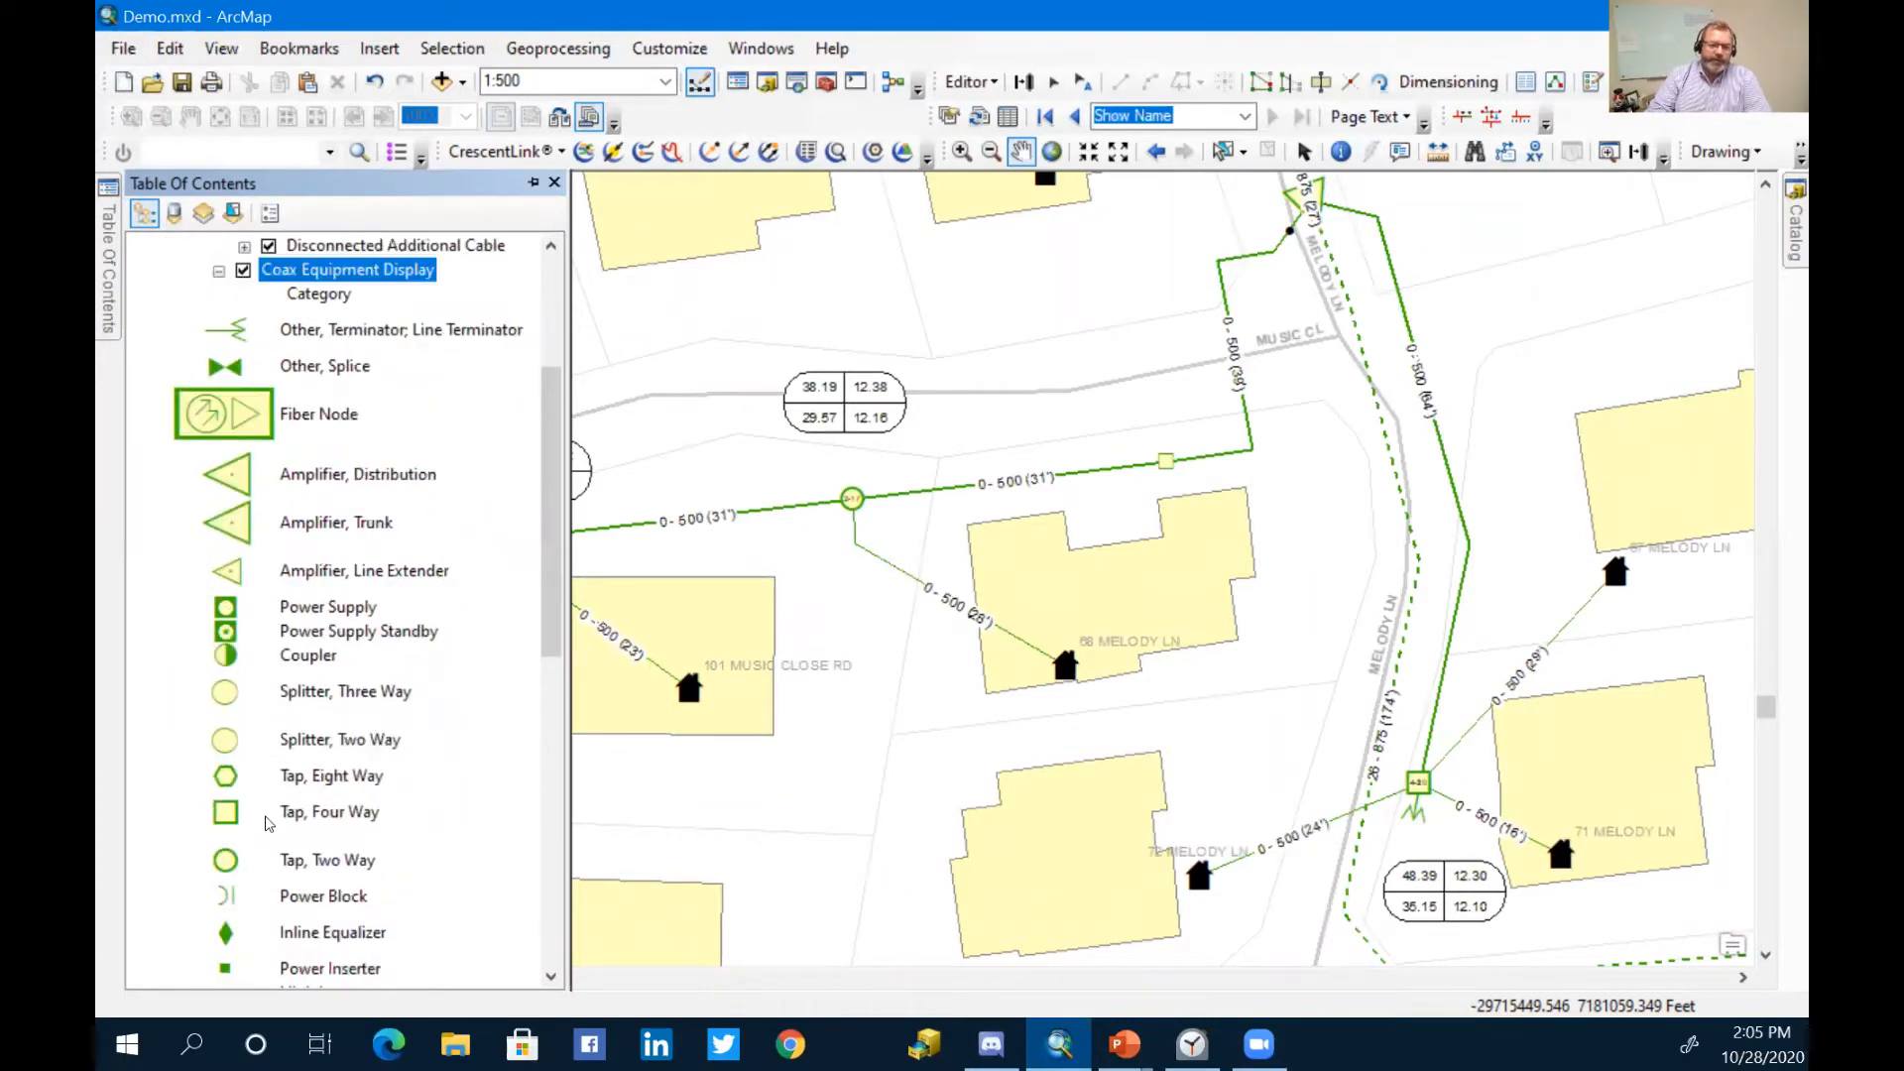
scroll(253, 580, "up", 1)
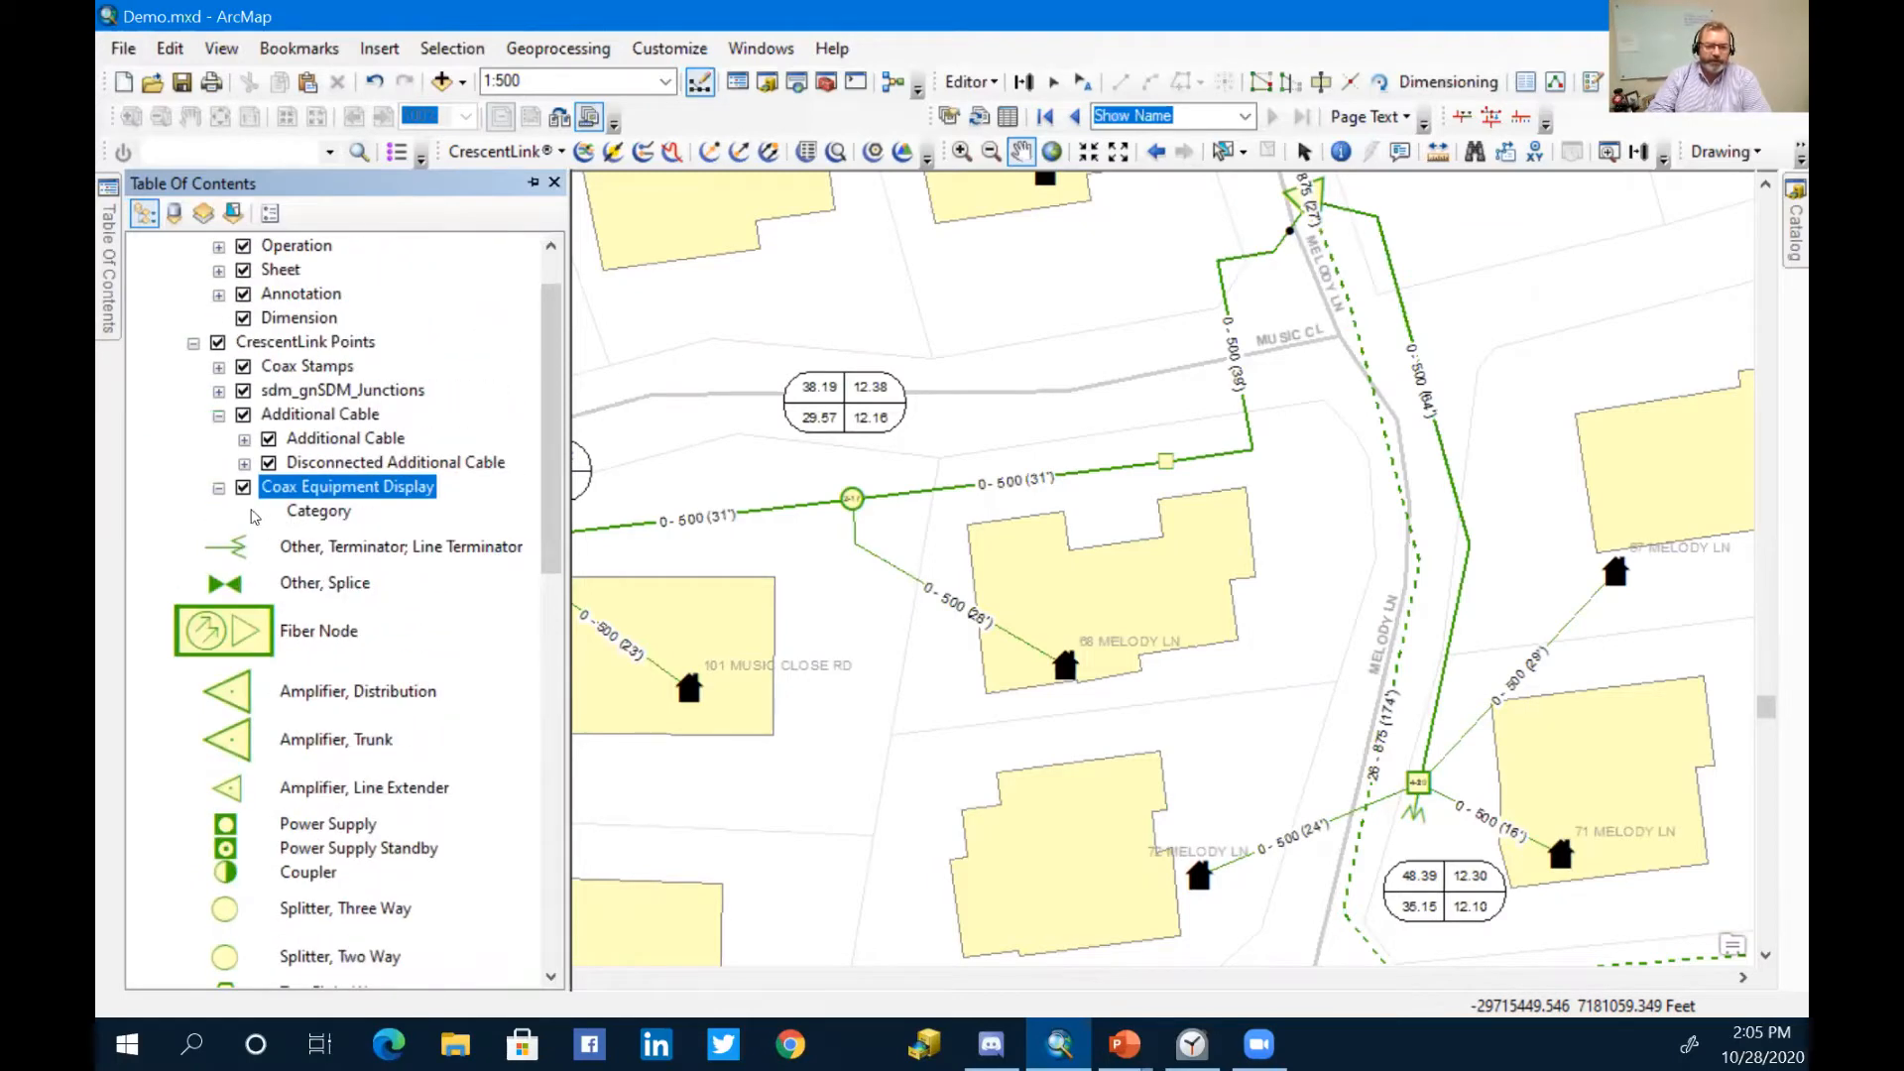
scroll(261, 646, "down", 4)
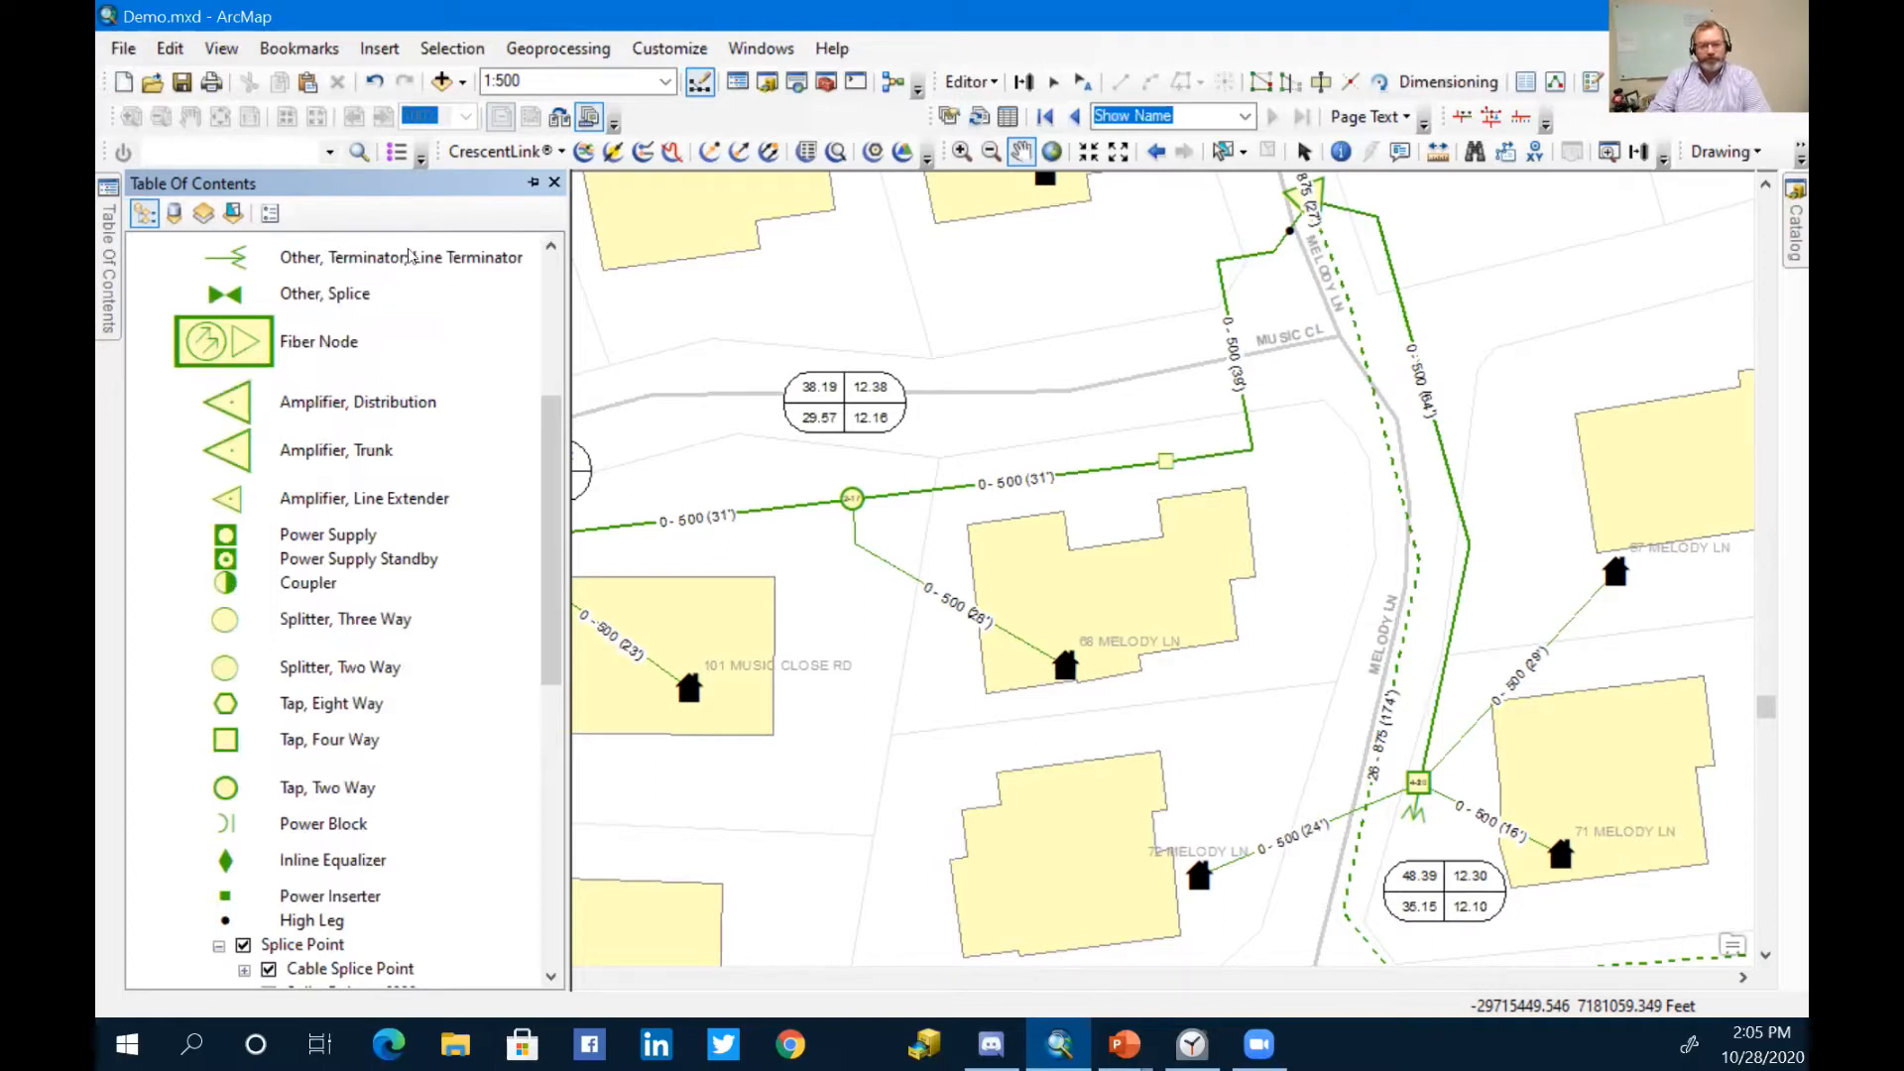
left_click(533, 184)
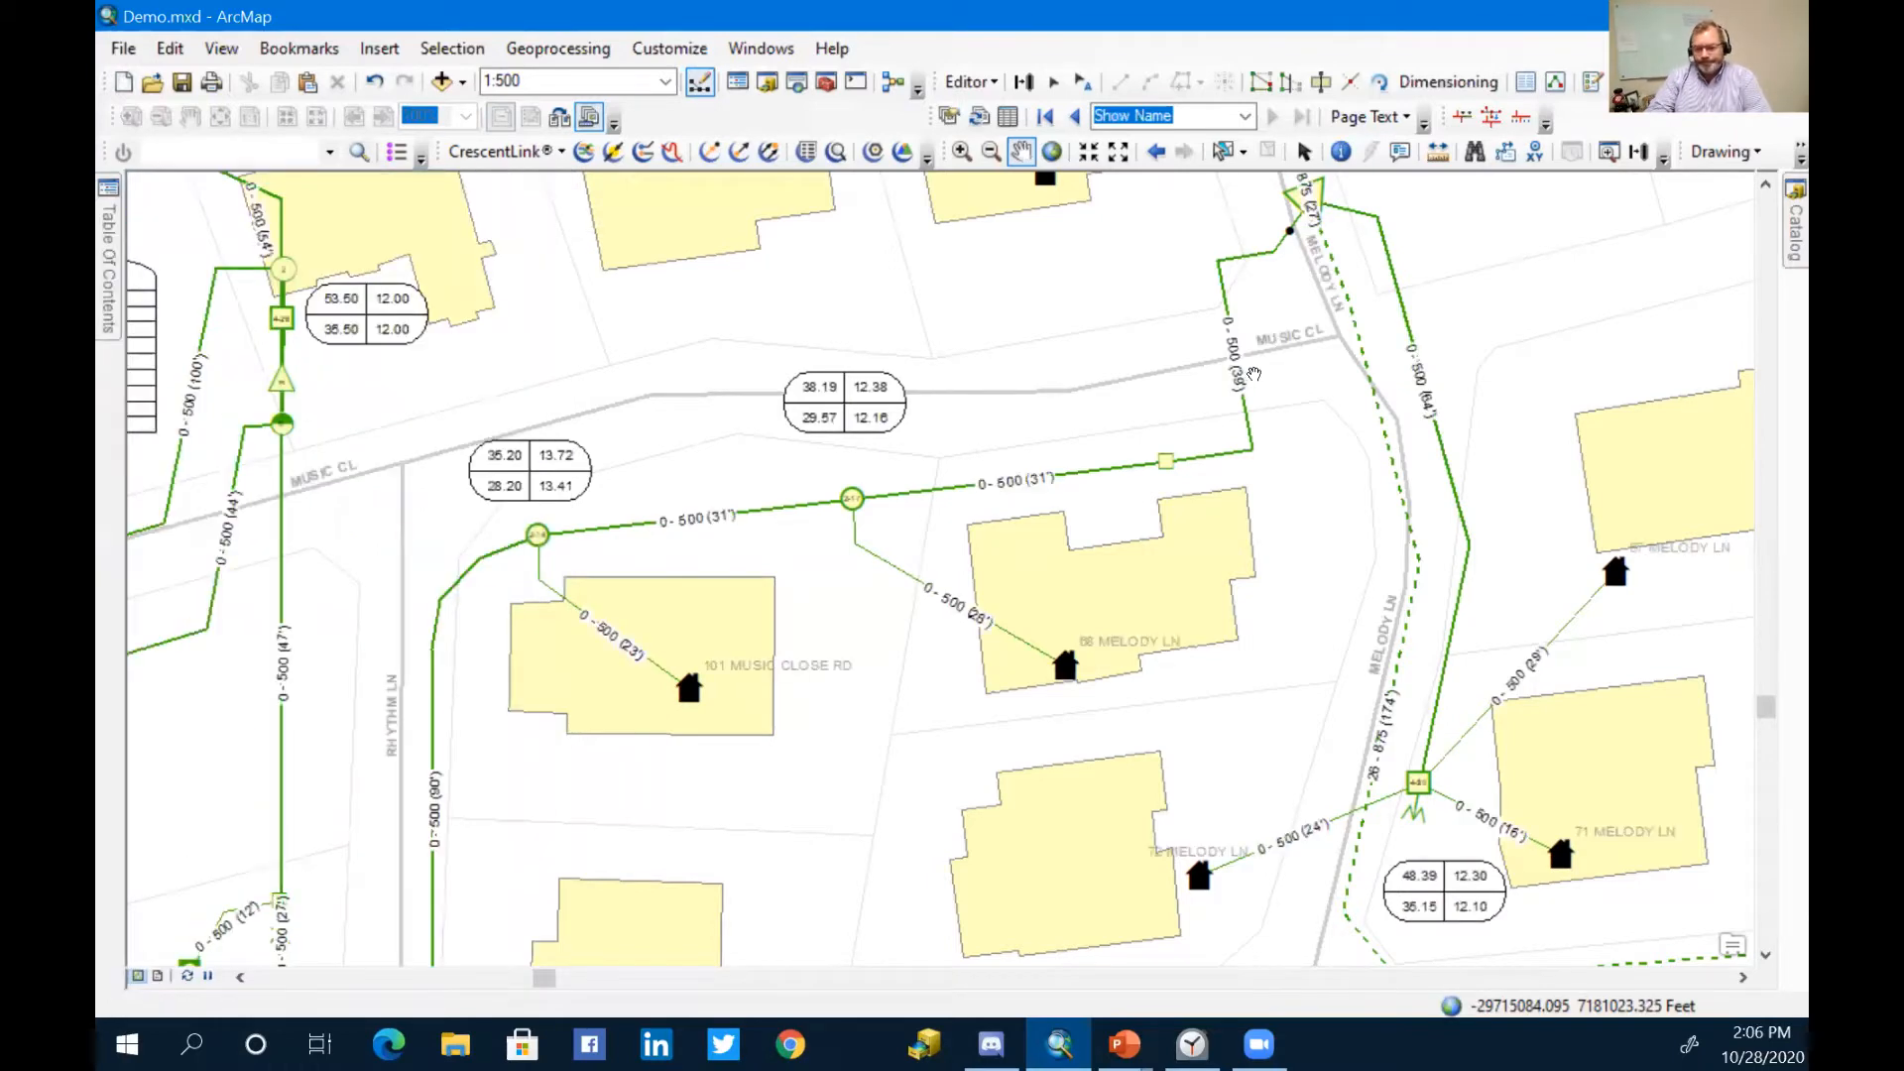
Step: Follow the coax line along Melody Ln to the fiber node at Crewe Rd and Belmont Cl
mouse_move(1084, 526)
left_mouse_down()
mouse_move(1018, 563)
mouse_move(687, 874)
left_mouse_up()
left_click_drag(932, 375, 865, 646)
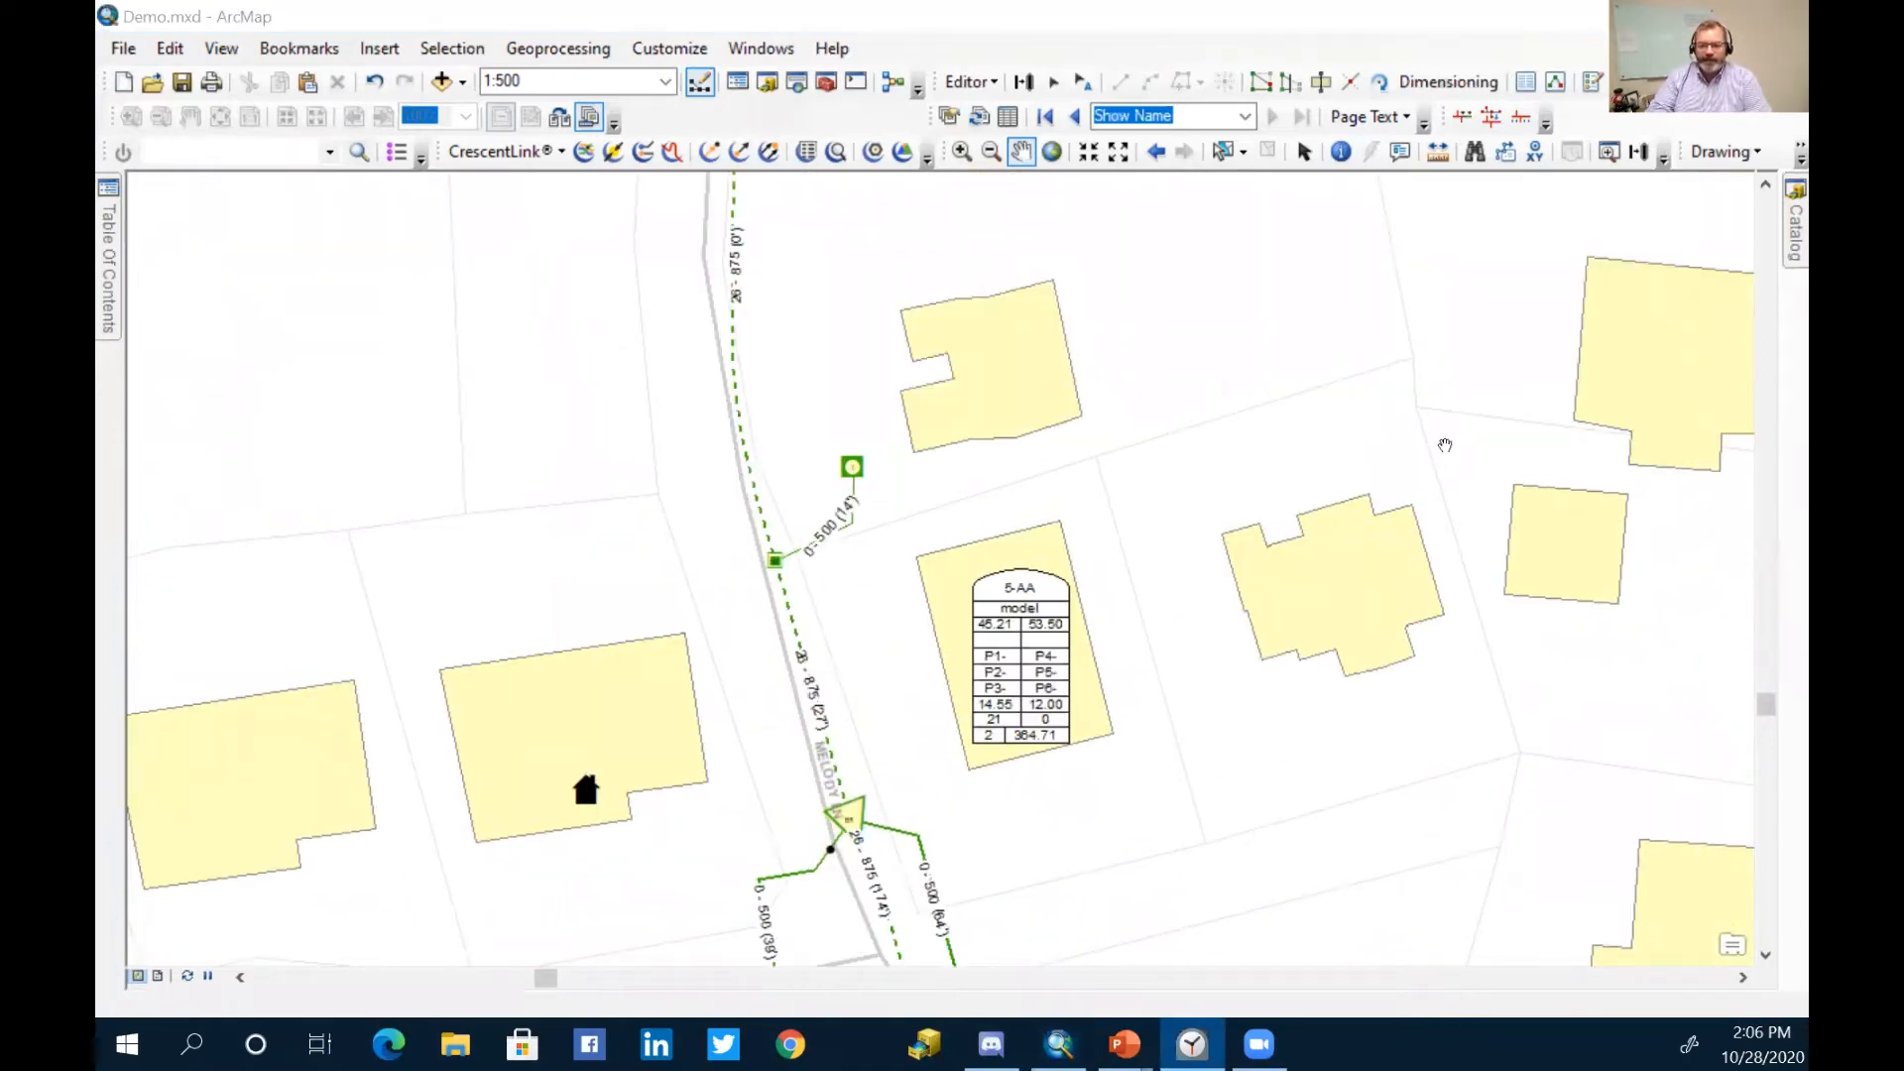
left_click_drag(1095, 271, 533, 779)
left_click_drag(755, 373, 1022, 786)
left_click_drag(838, 419, 401, 794)
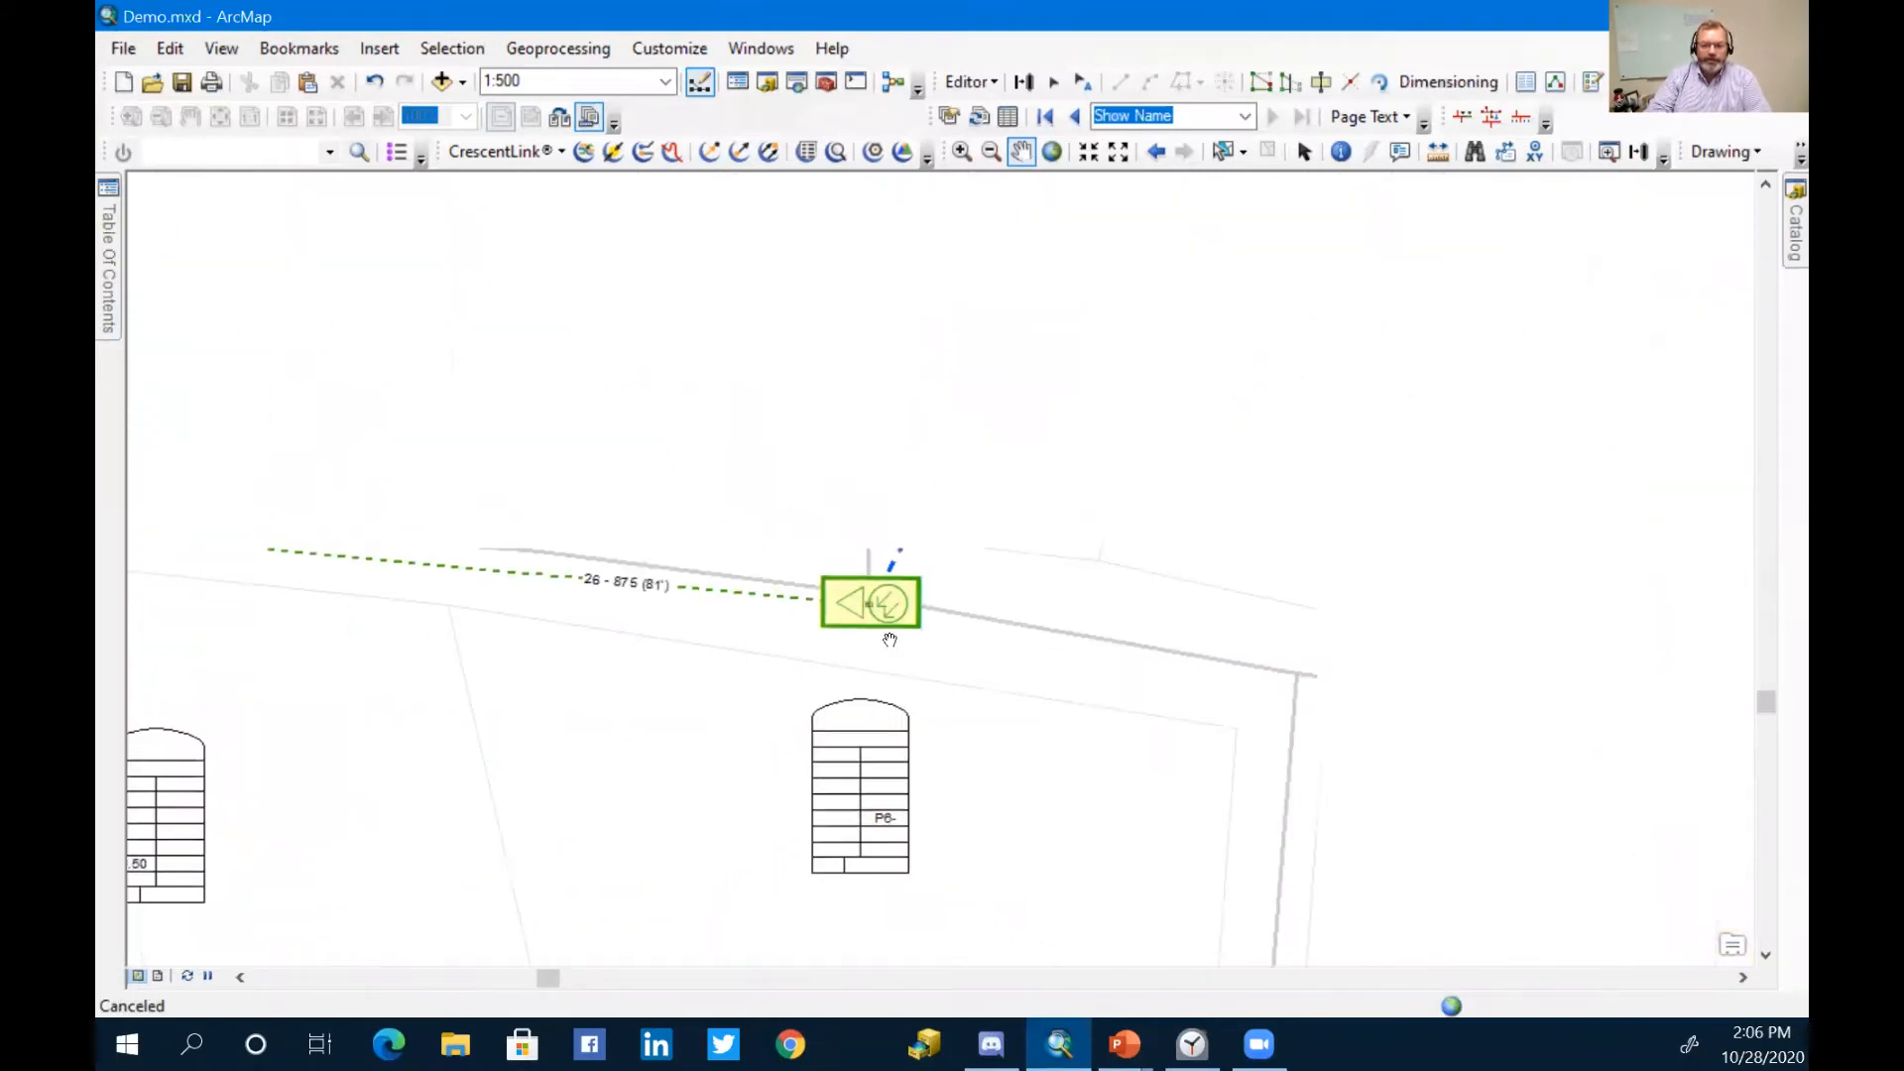
left_click_drag(1062, 576, 970, 491)
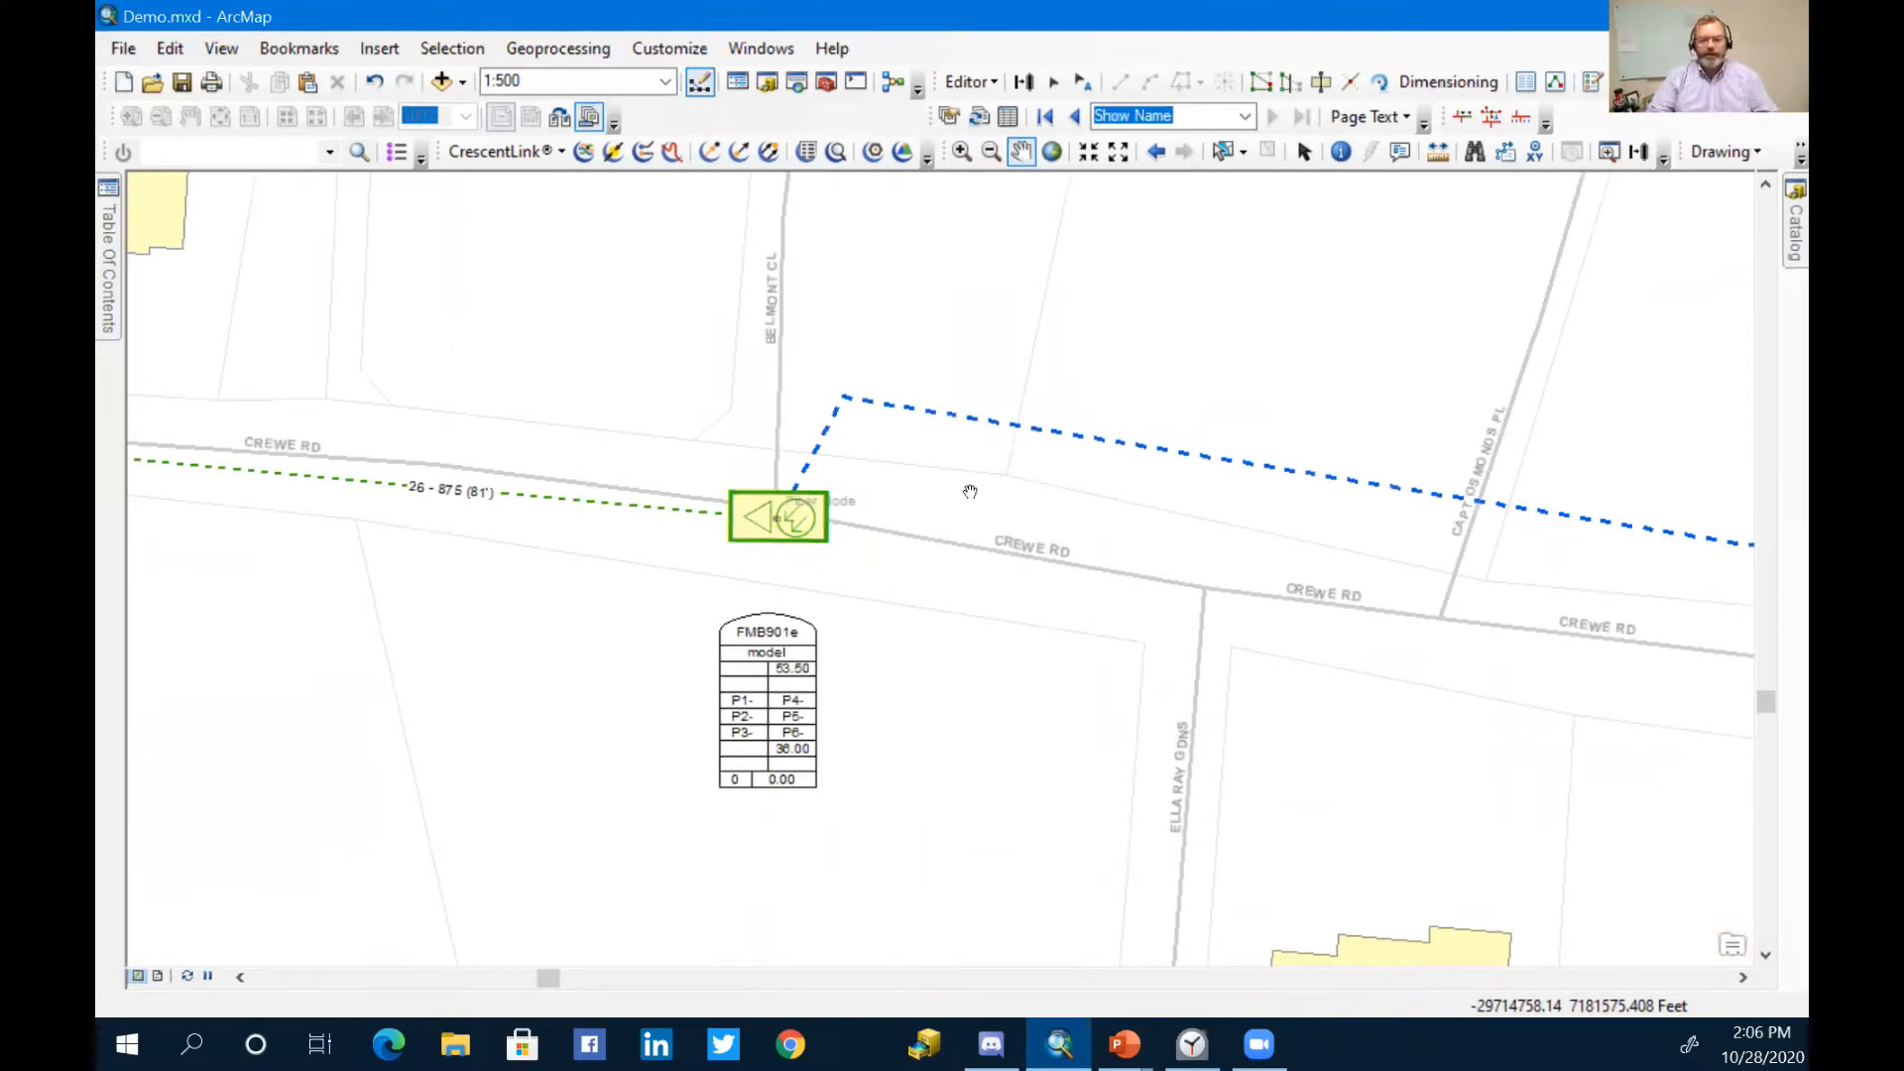
Step: Load the blue dashed fiber cable running from PTI-04 to the Fiber Node into the CrescentLink Network Manager
left_click(584, 159)
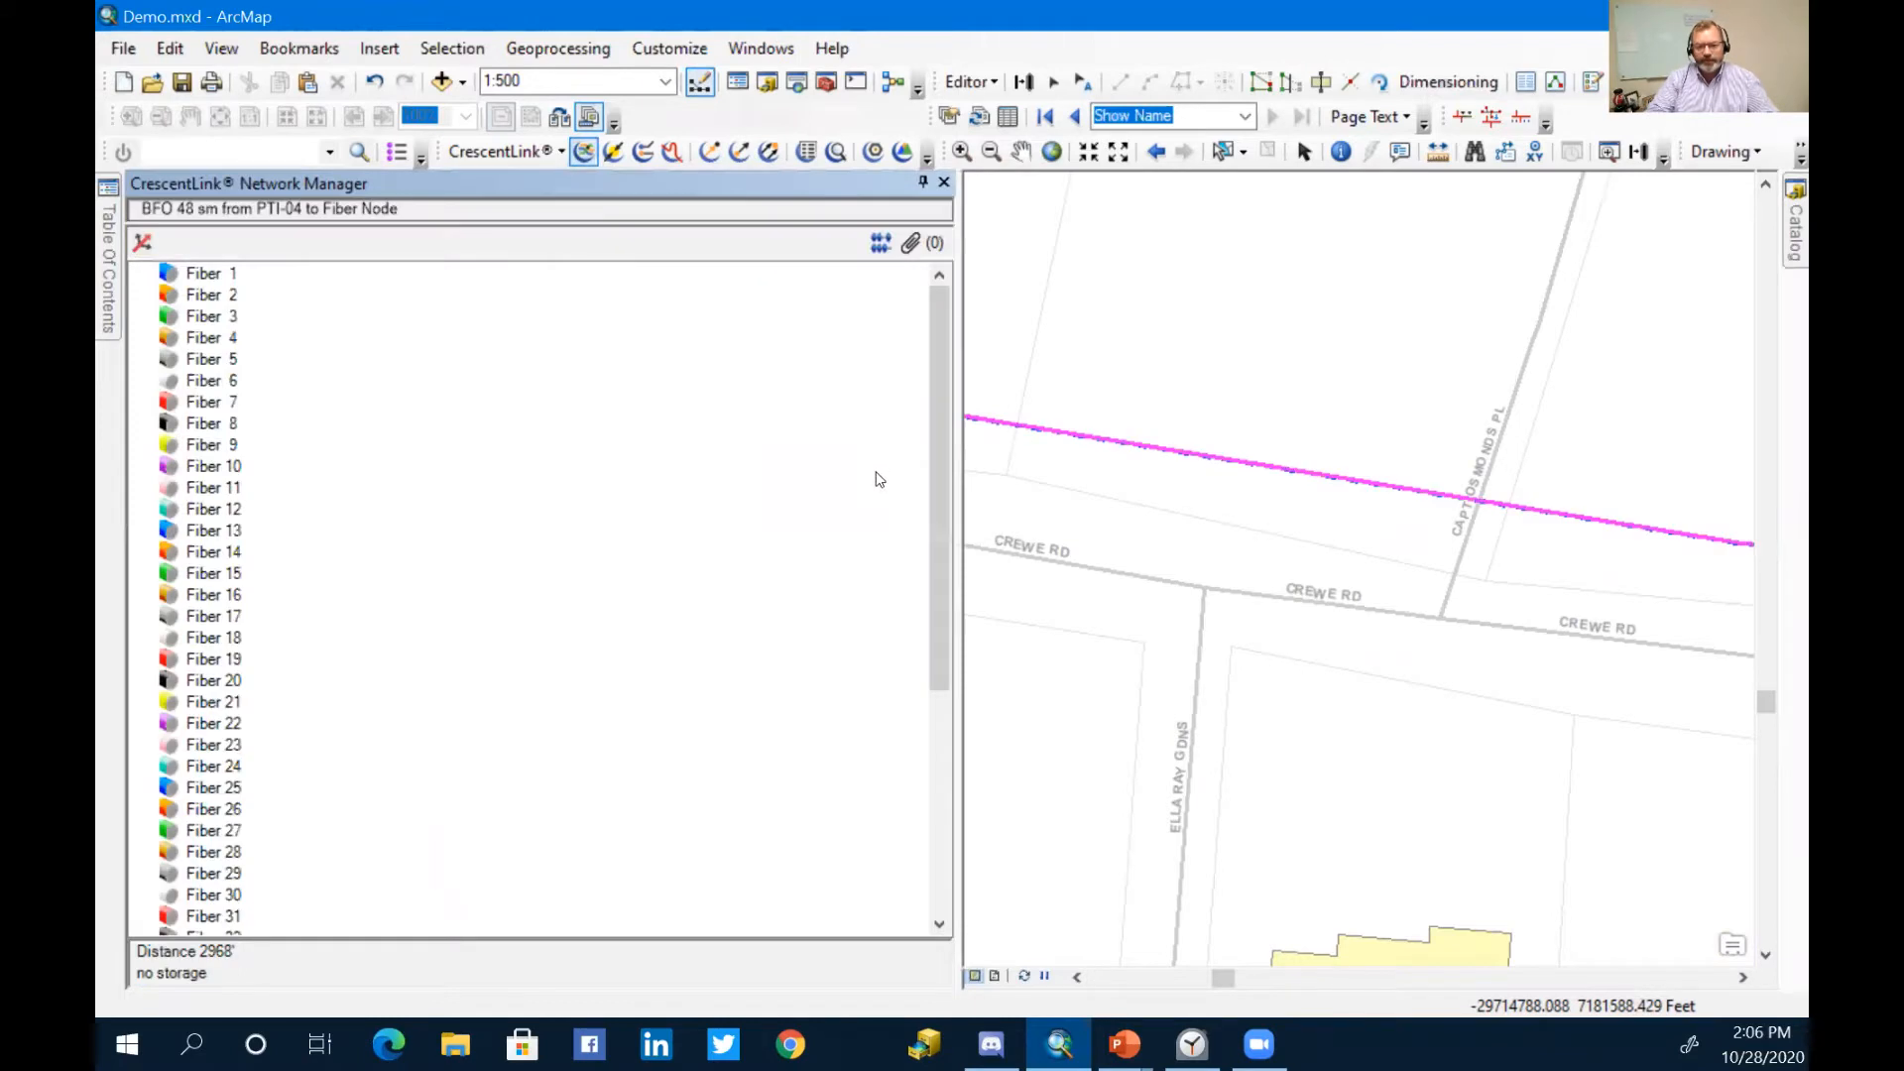
left_click(1021, 152)
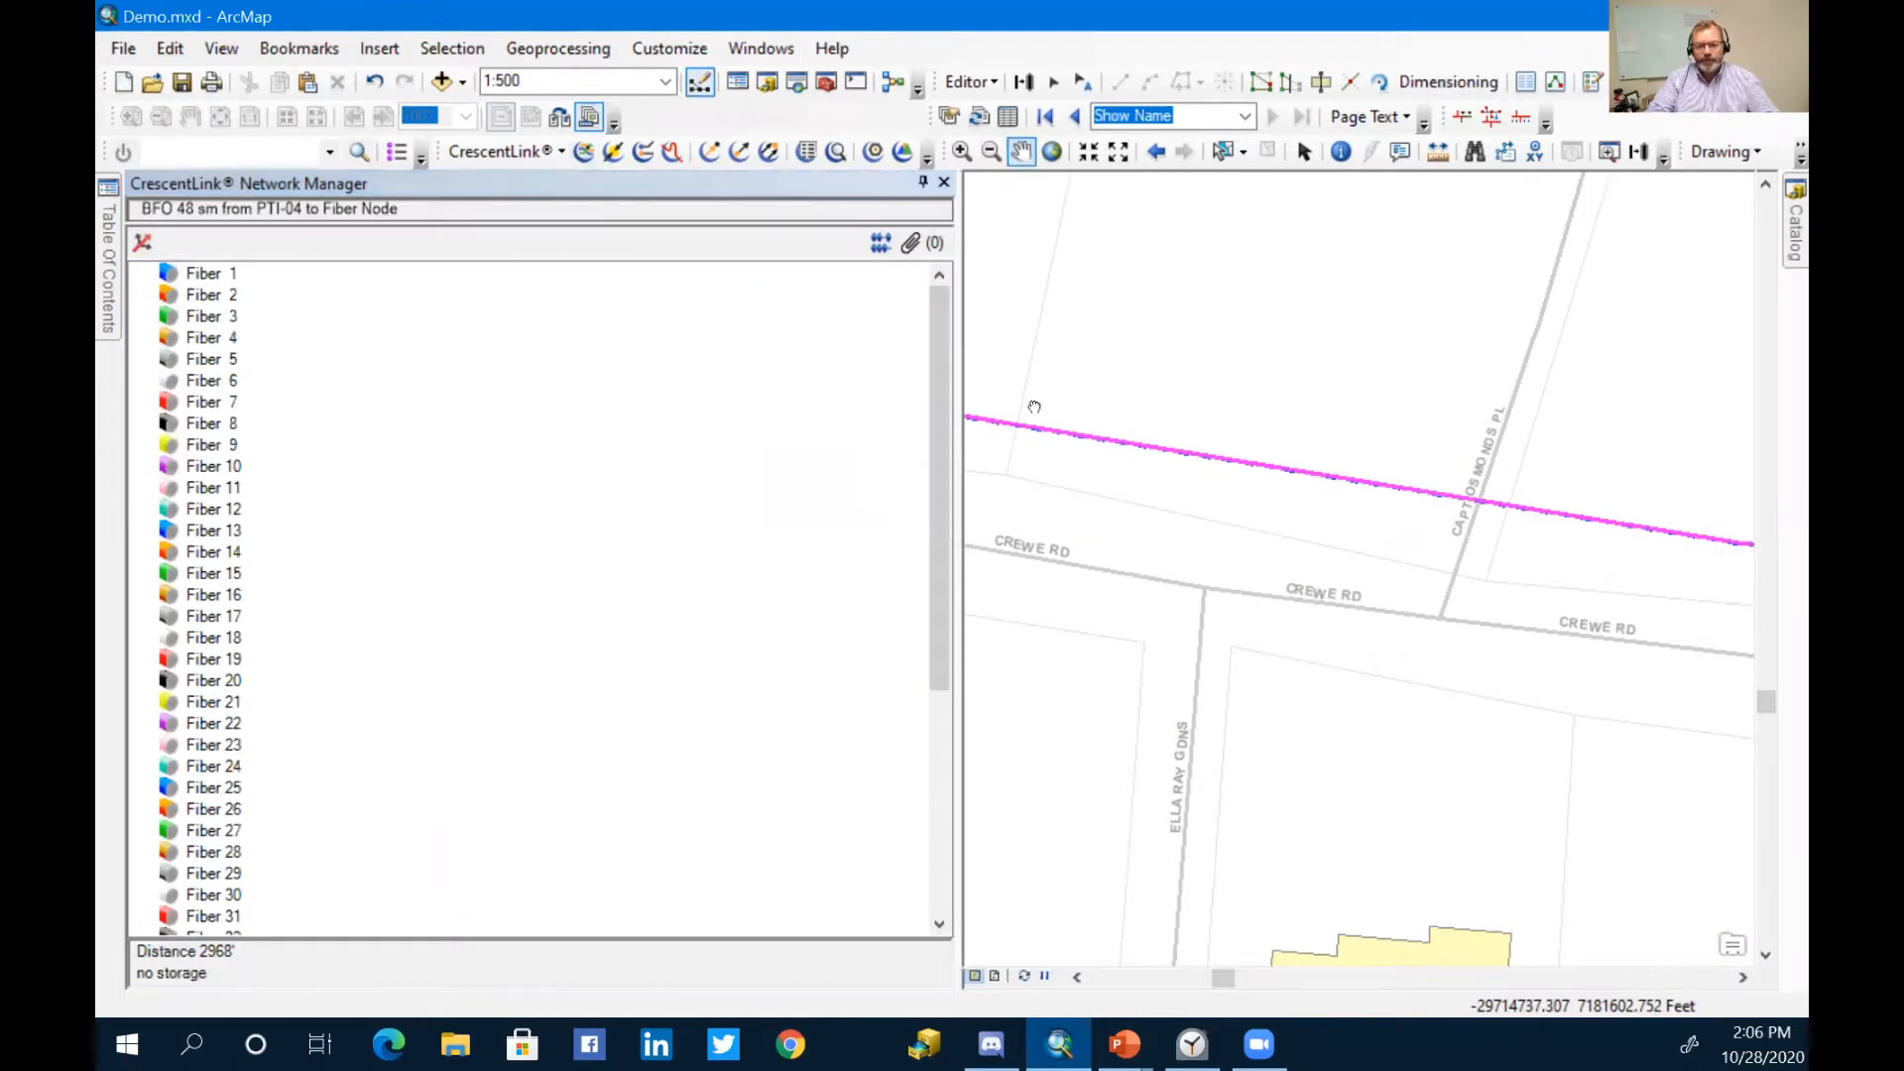
left_click_drag(1034, 406, 1394, 420)
left_click_drag(1292, 582, 1386, 493)
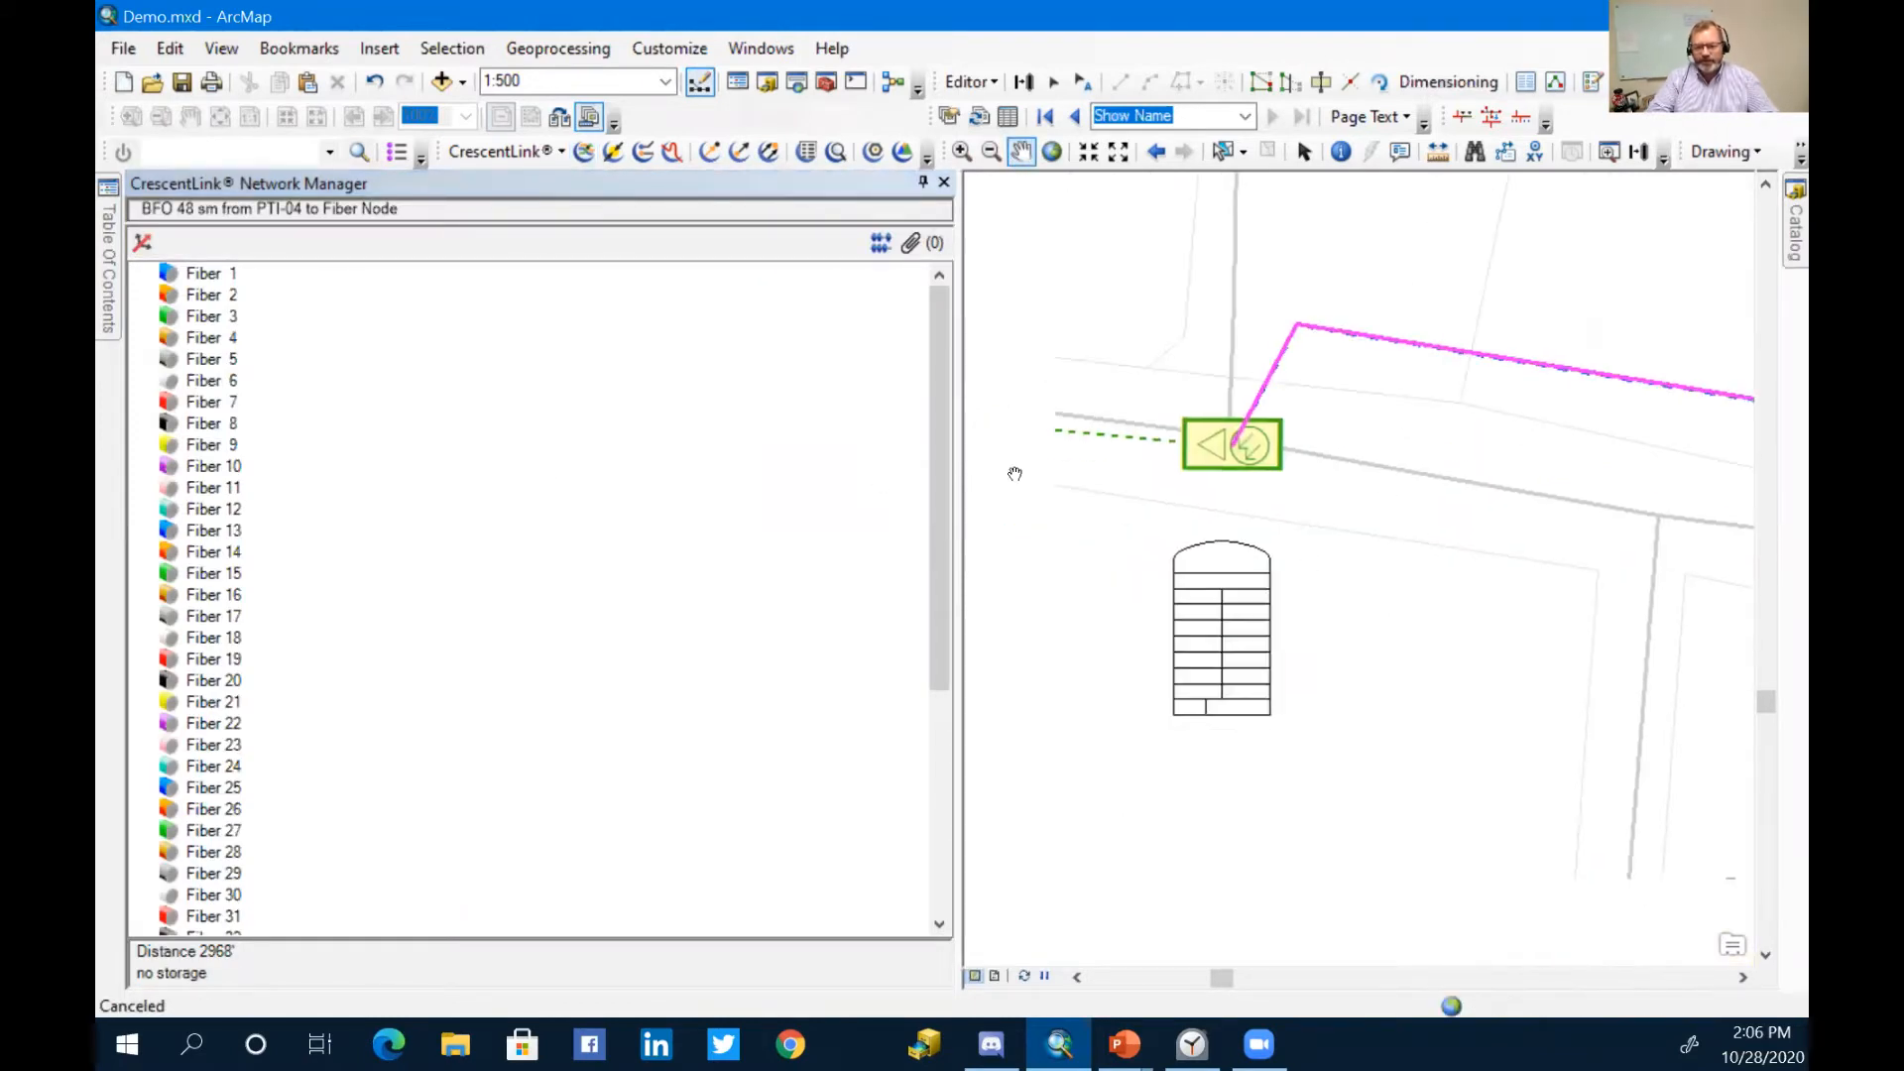
Step: Look through the full list of fibers in the BFO 48 sm cable
scroll(214, 864, "down", 3)
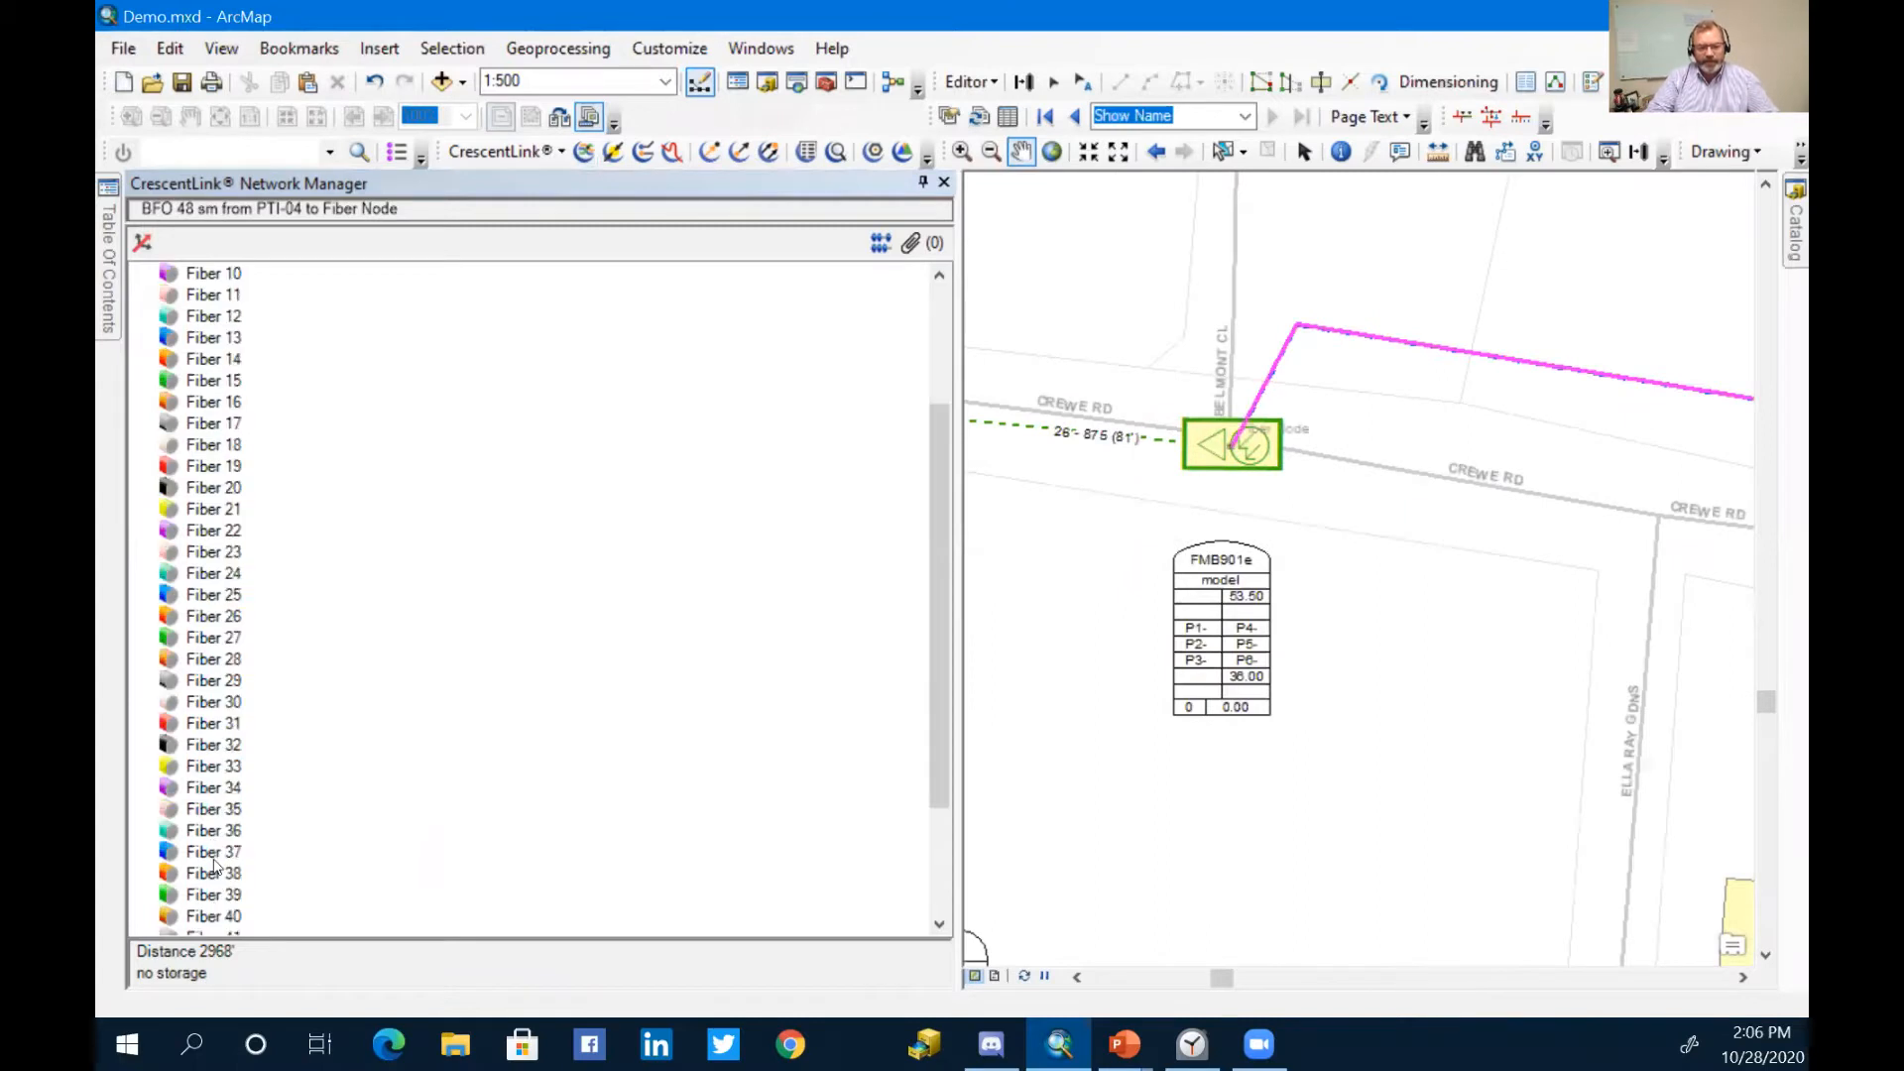
scroll(214, 865, "down", 3)
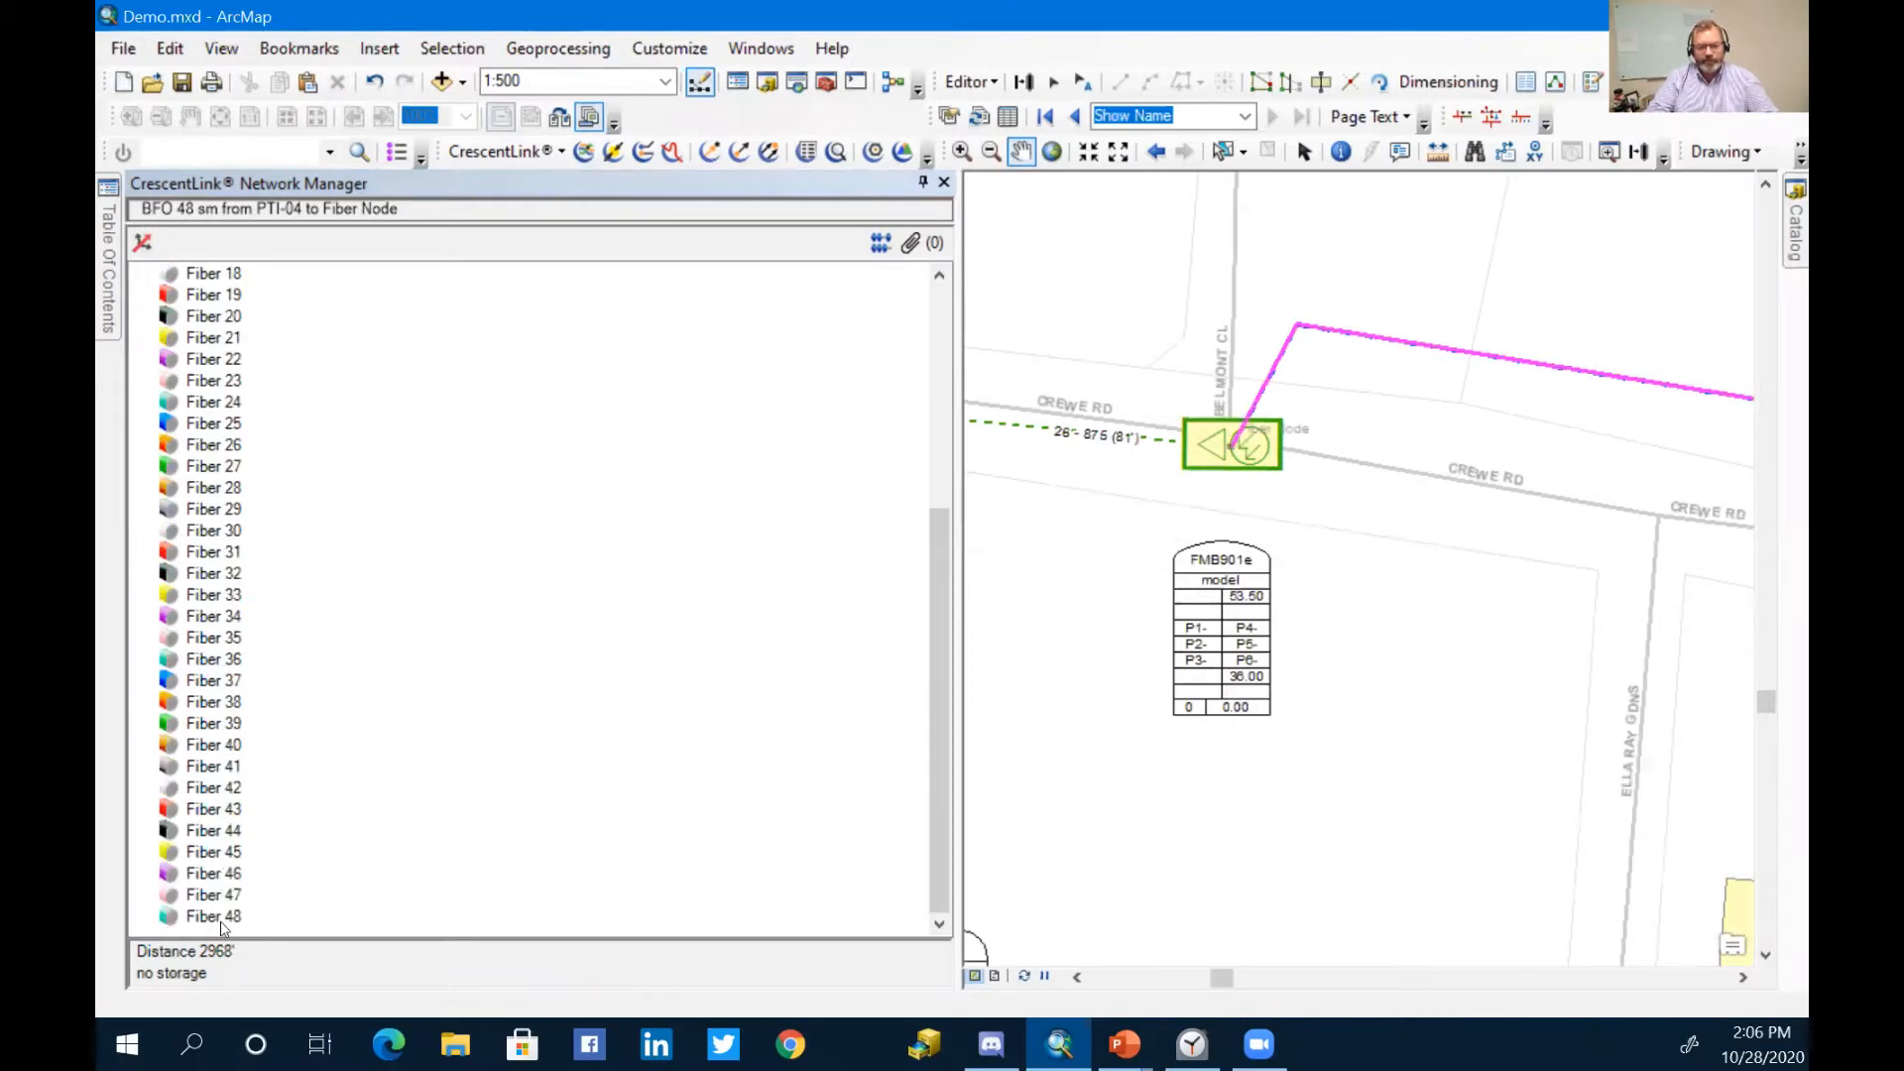
scroll(223, 927, "up", 6)
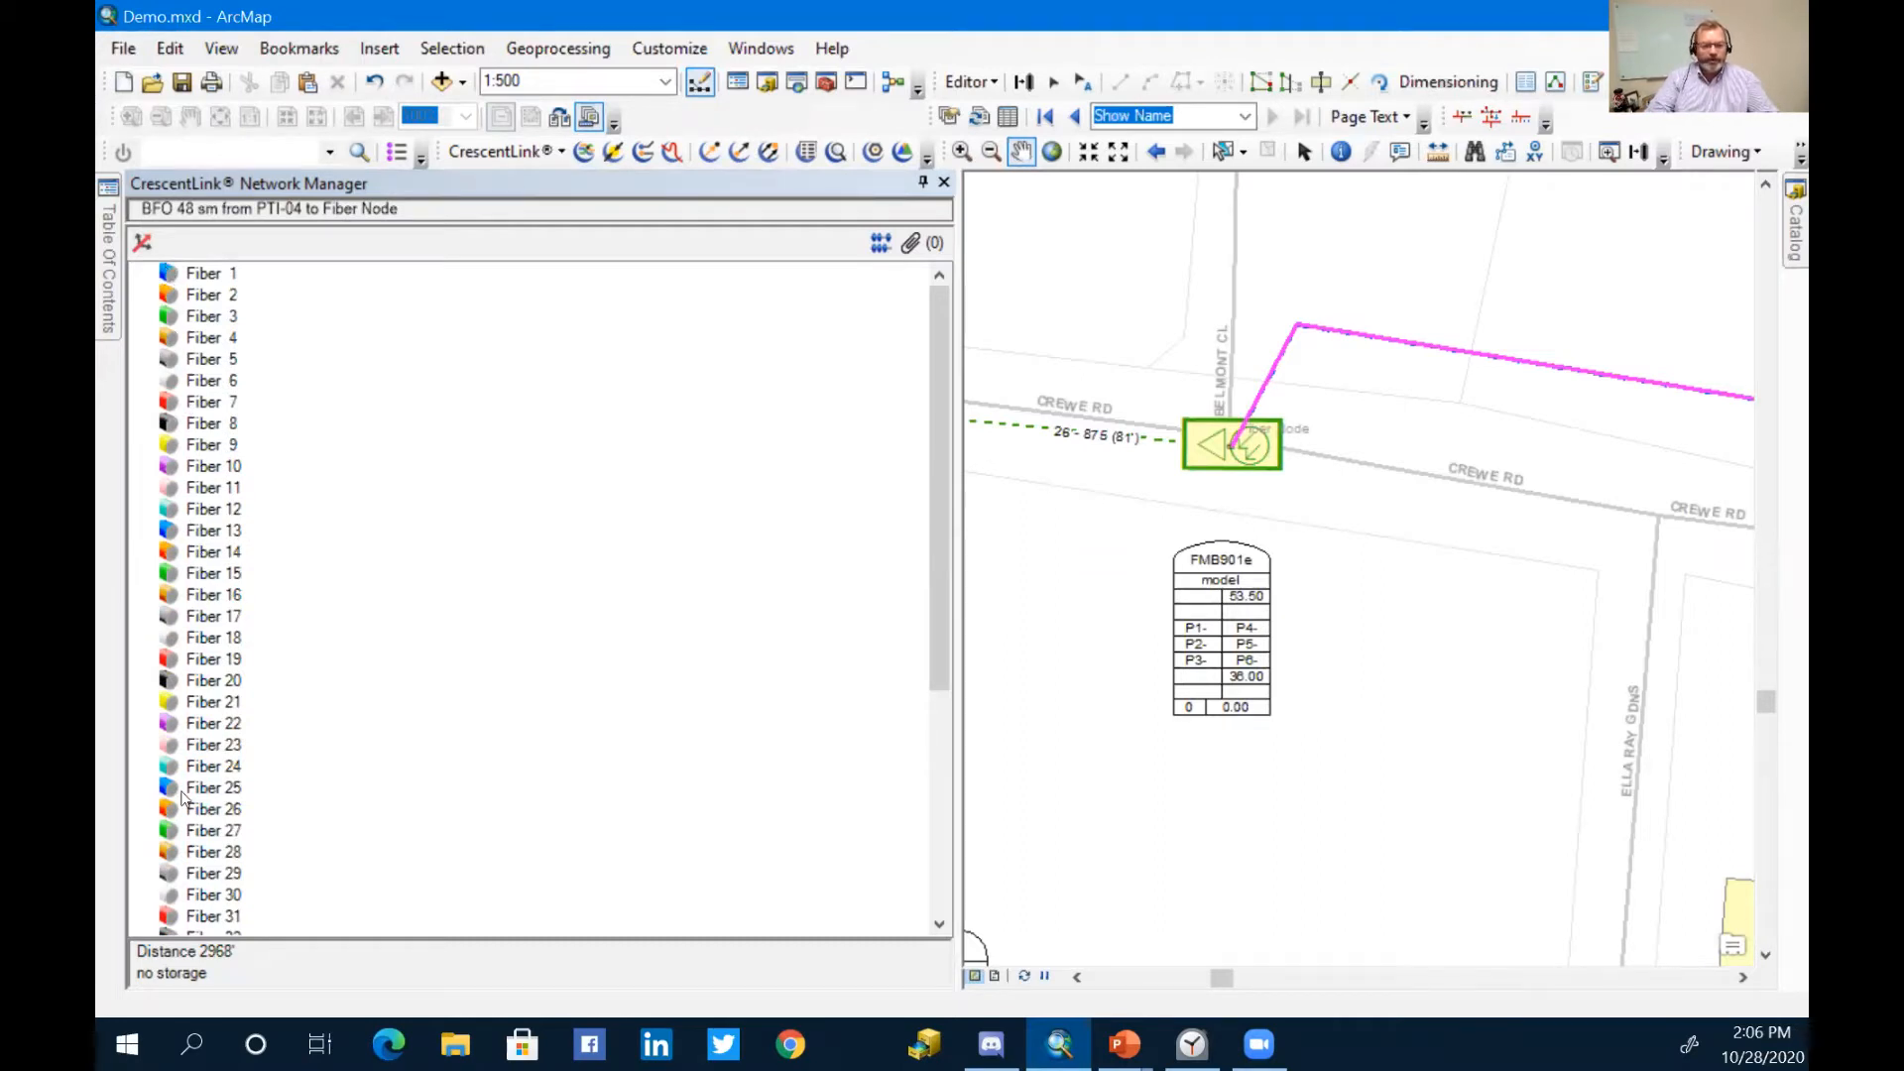
scroll(186, 884, "down", 6)
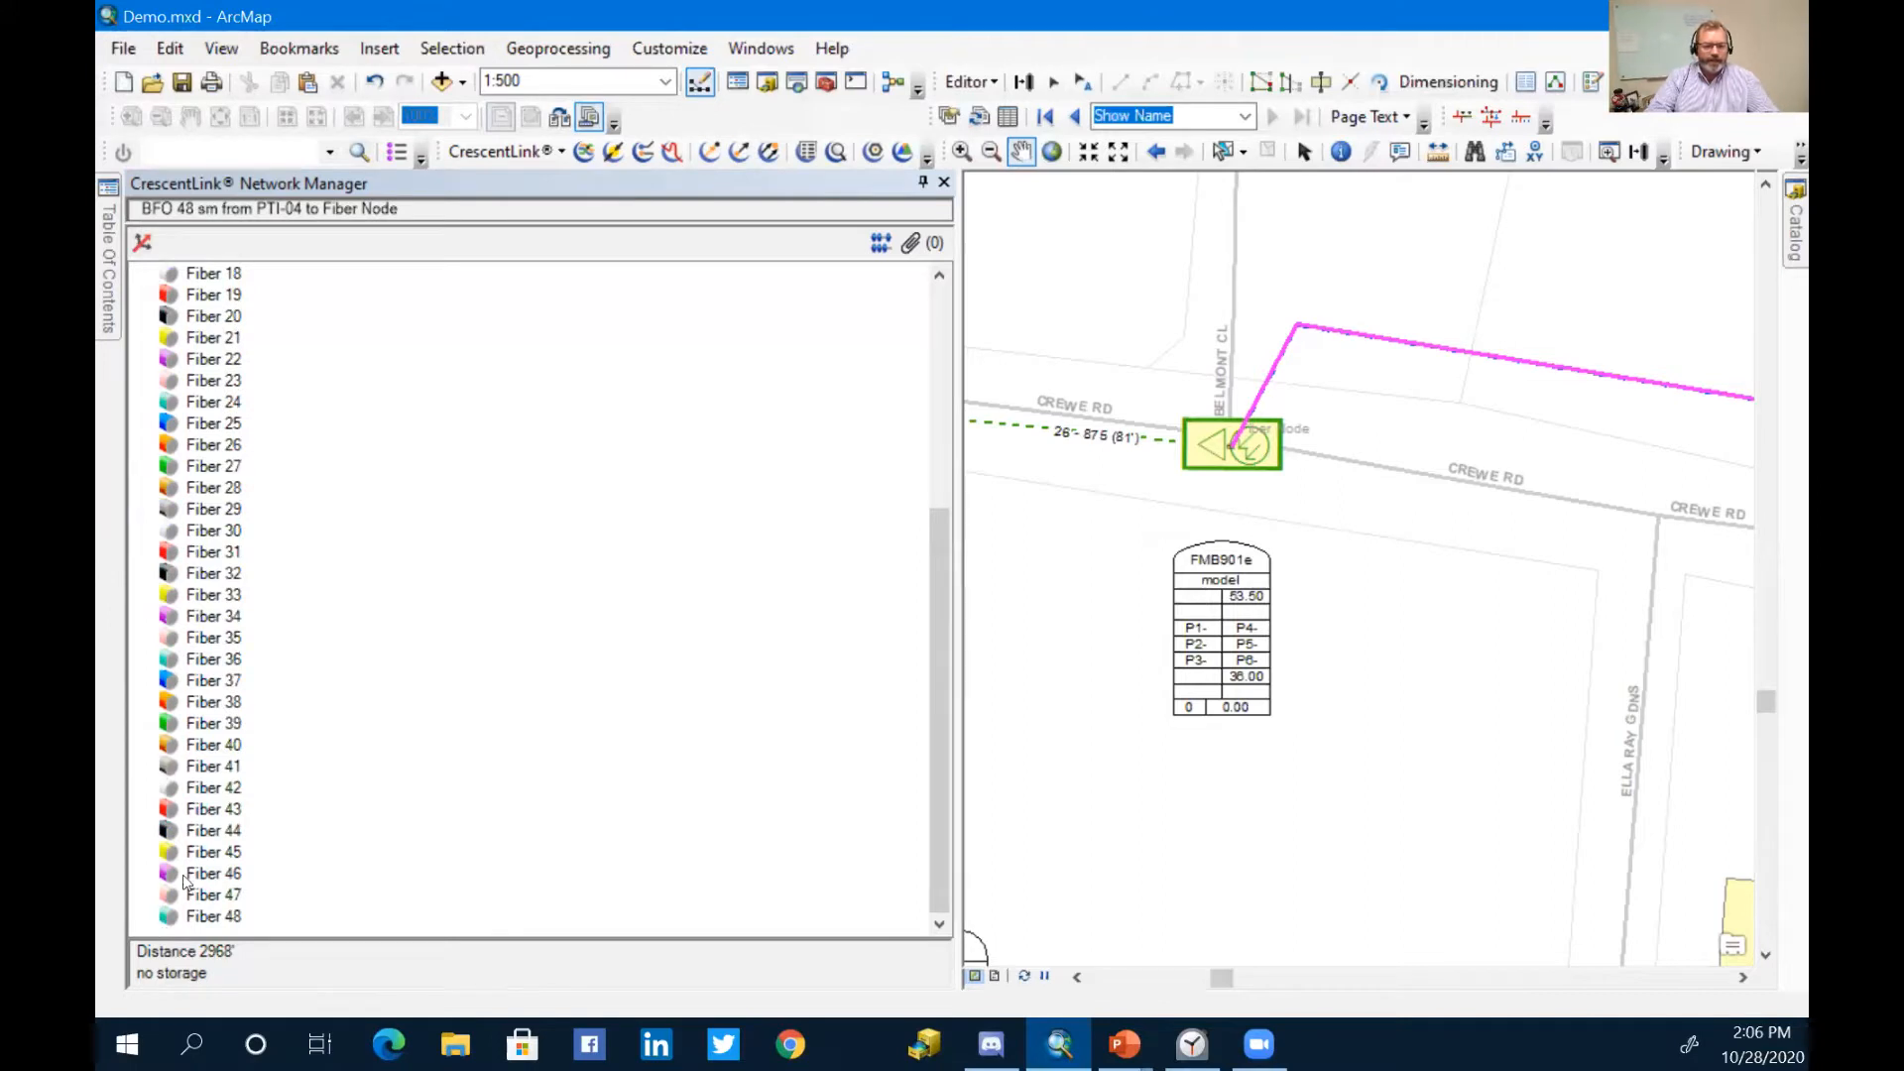
scroll(194, 853, "up", 6)
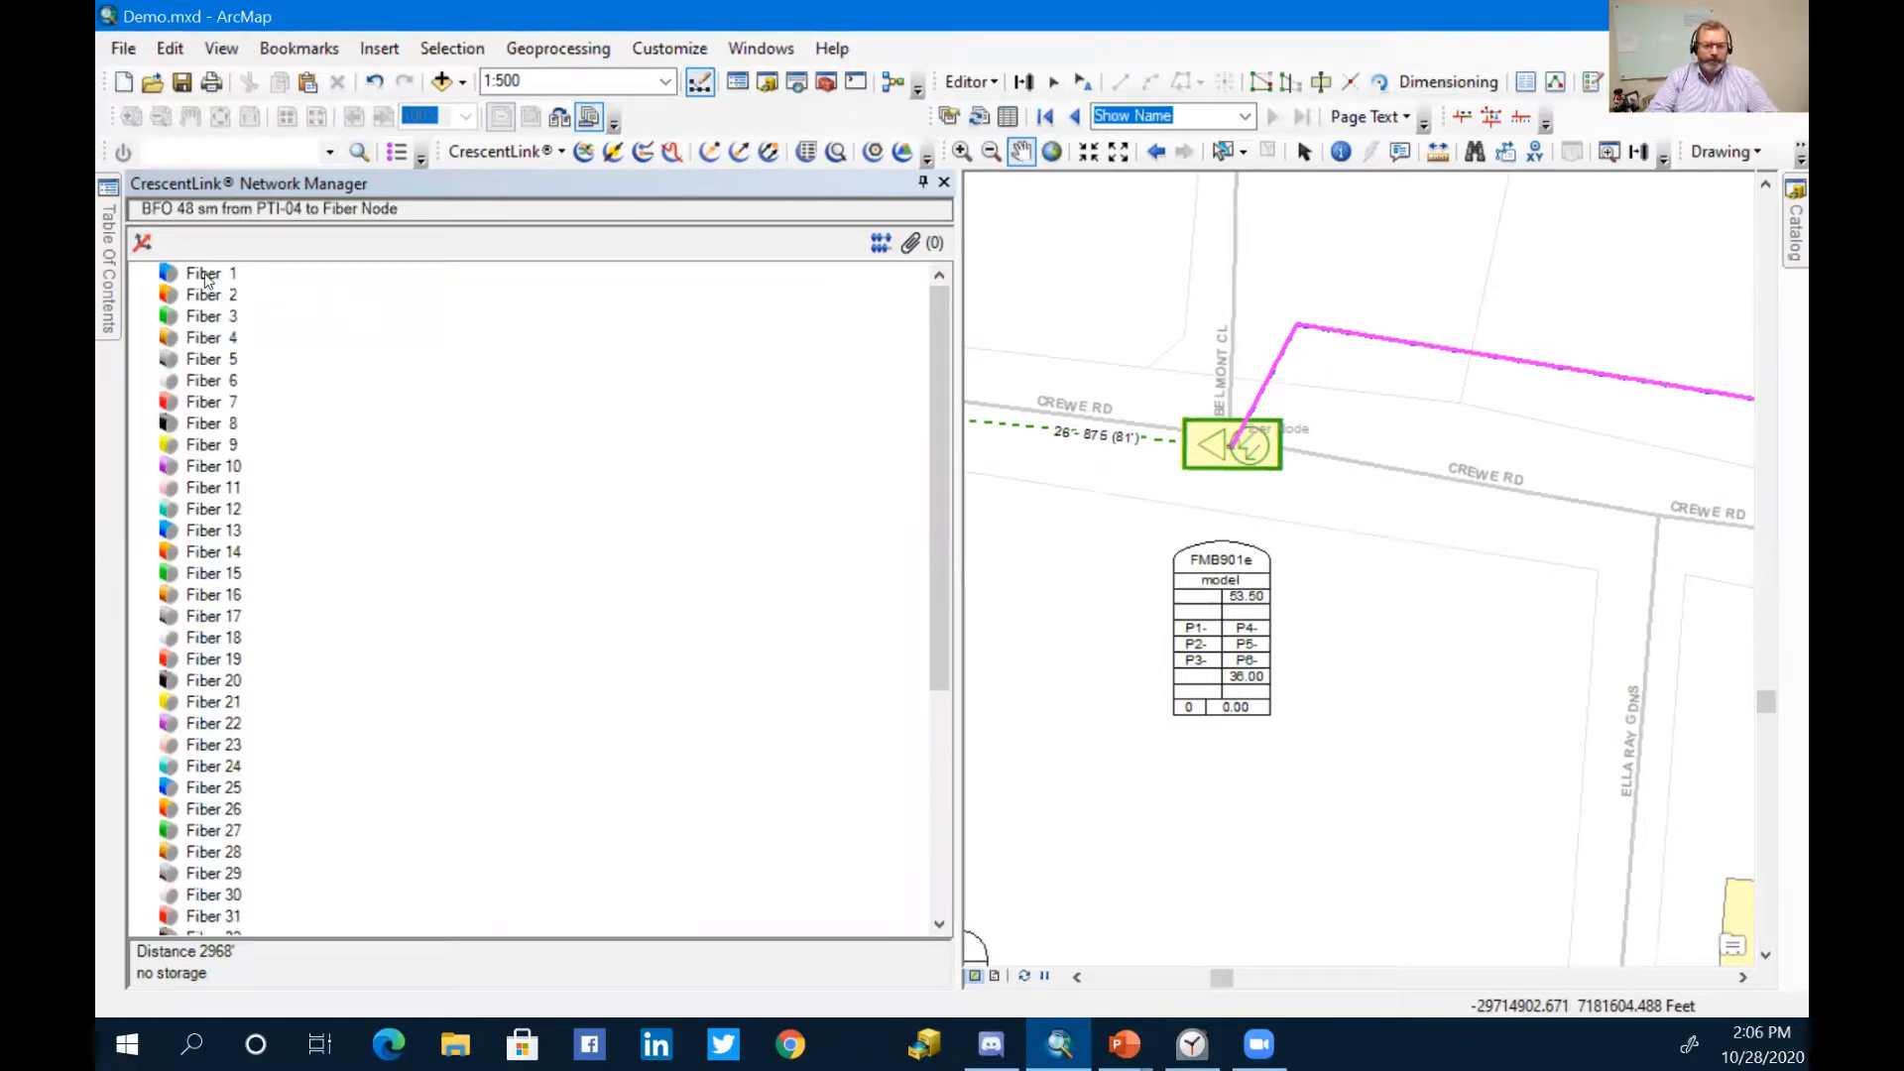
scroll(208, 585, "down", 6)
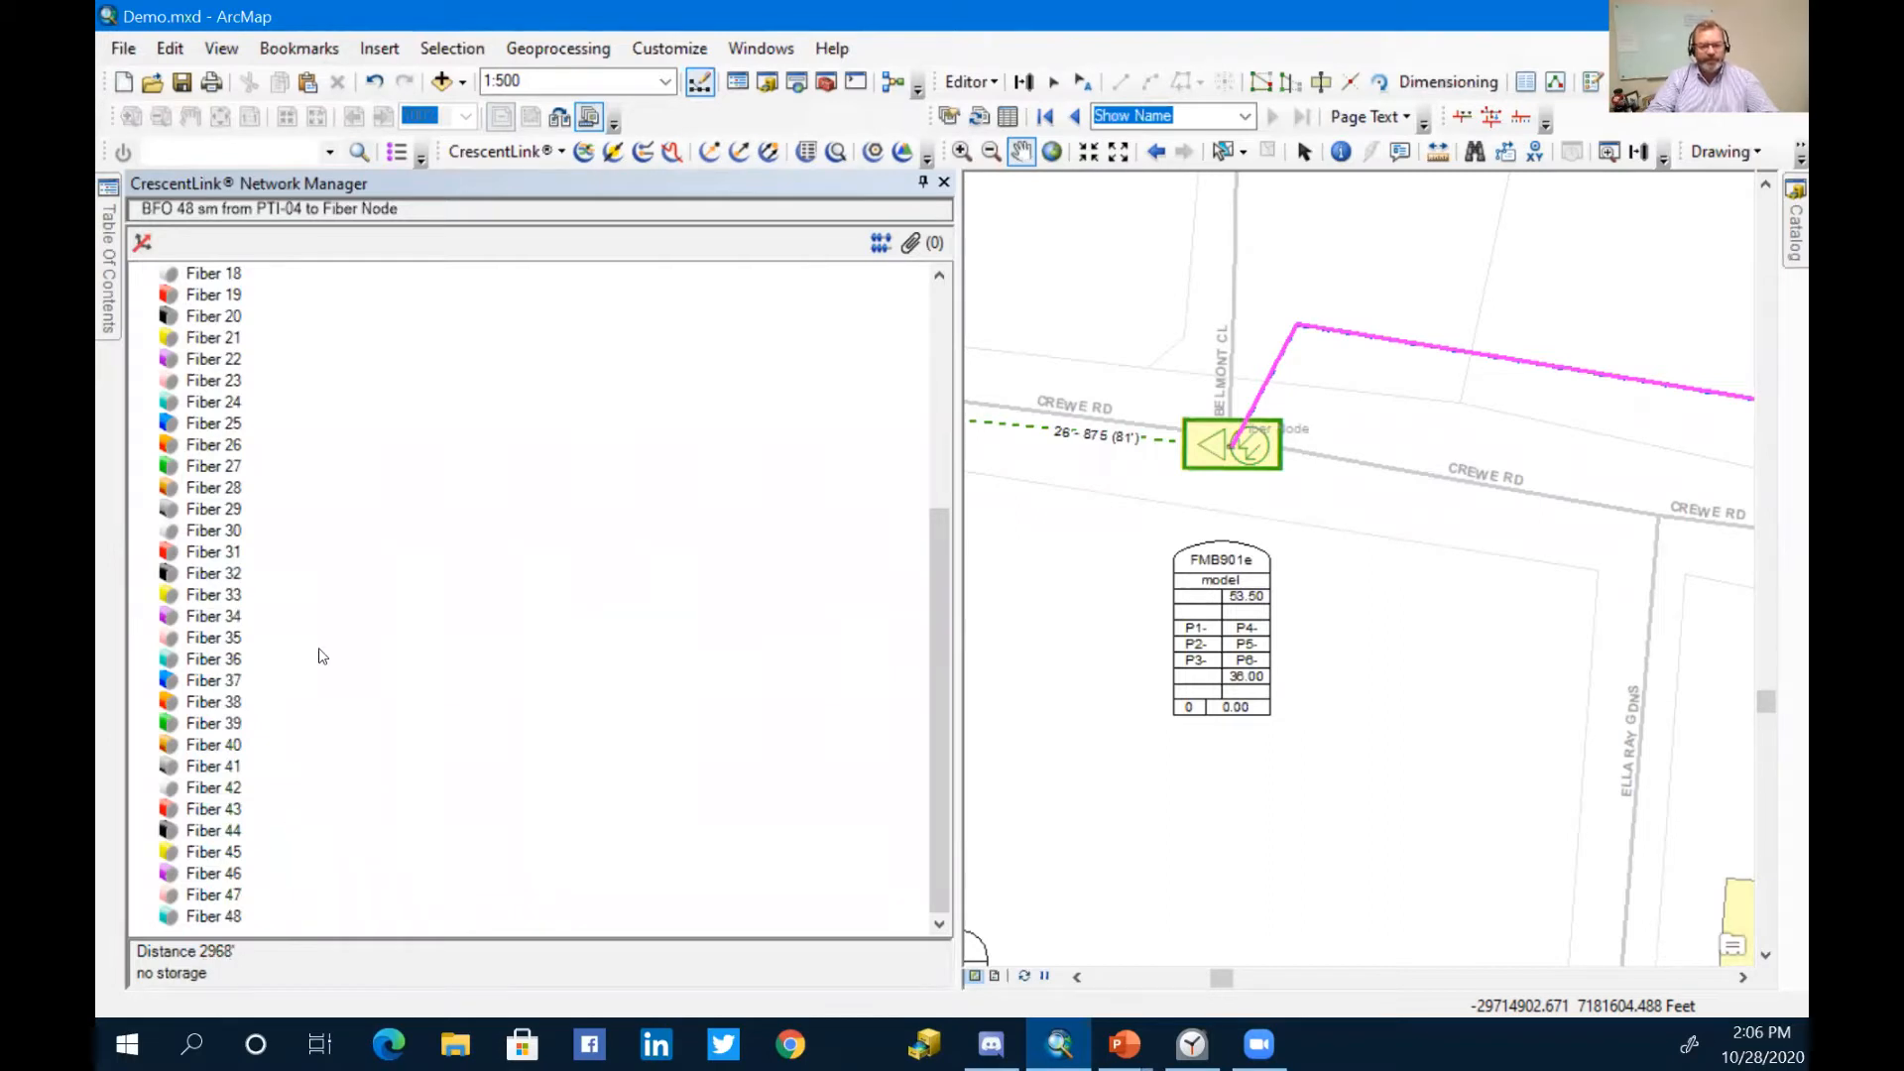
scroll(323, 655, "up", 6)
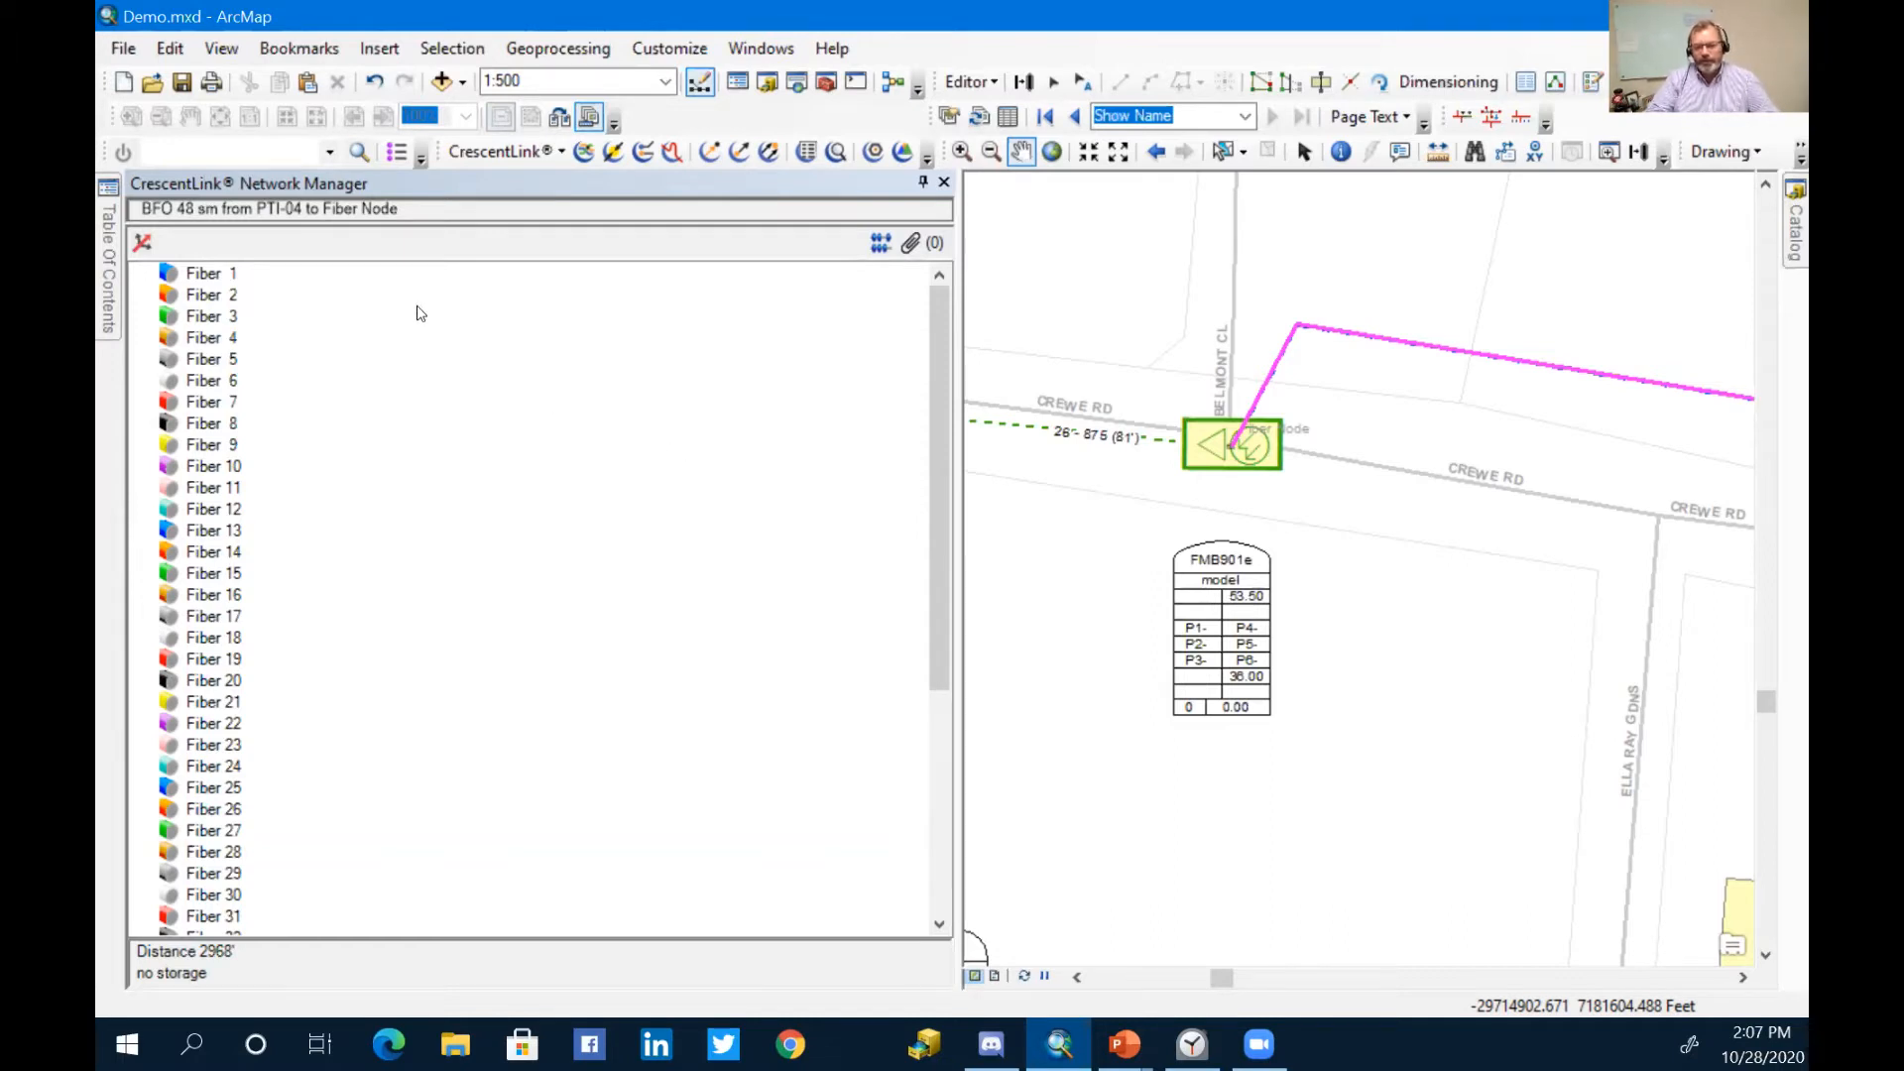
Step: Display the circuits carried by the cable's fibers and expand Fiber 1 to review its circuits, traced distances and dB values
left_click(142, 246)
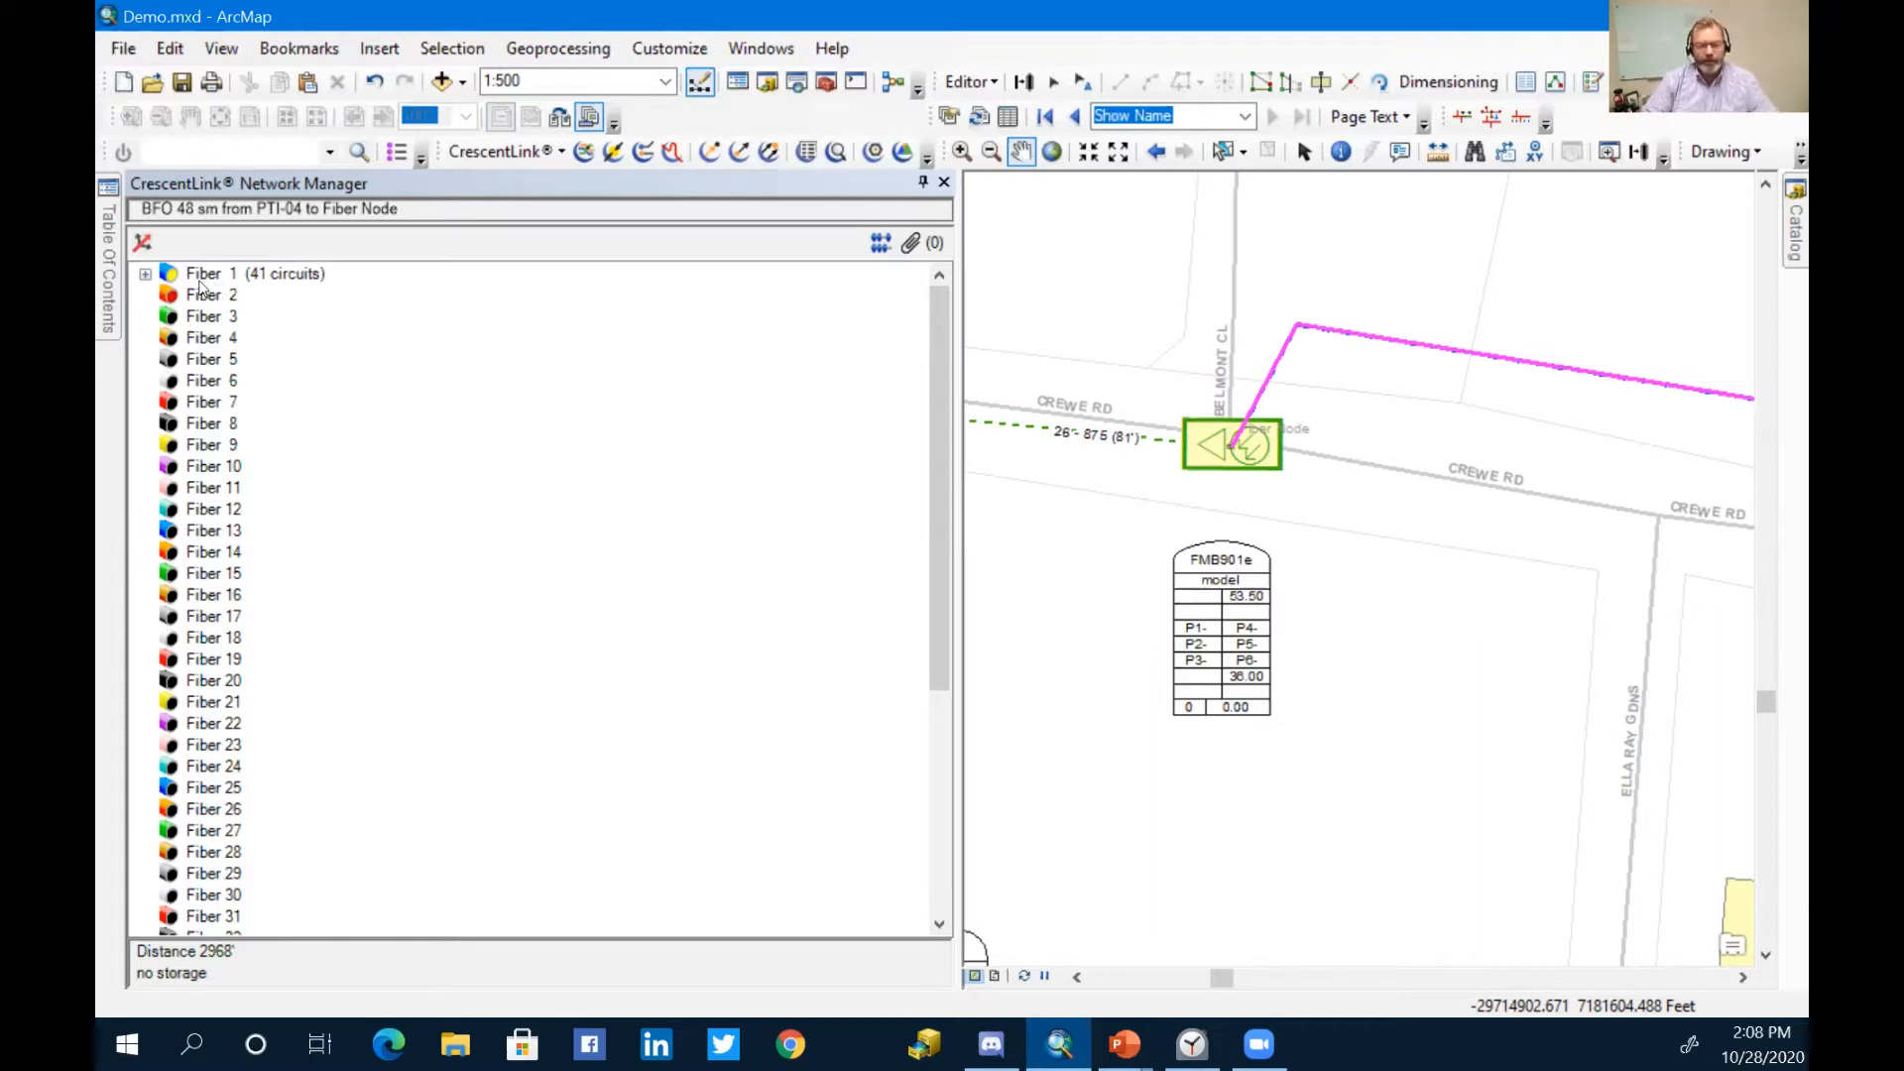
left_click(146, 275)
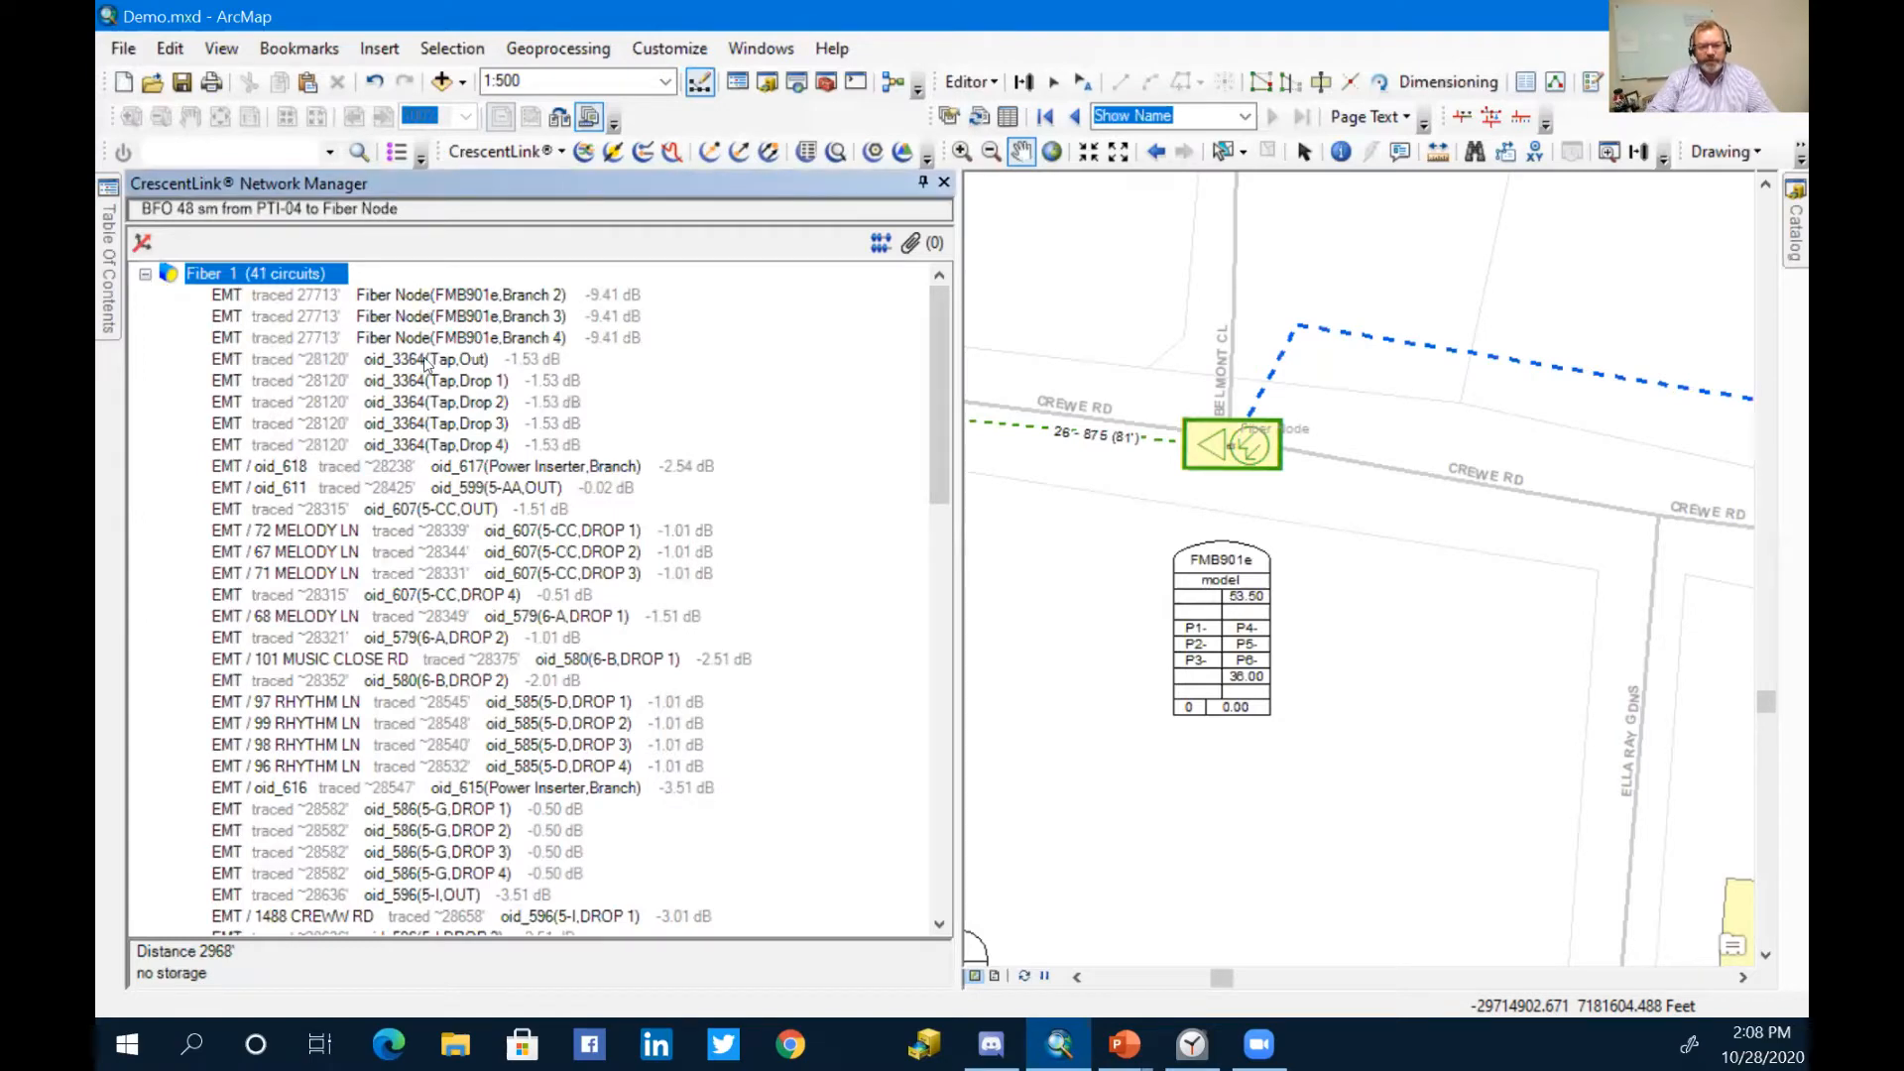
scroll(426, 420, "down", 1)
scroll(456, 552, "down", 4)
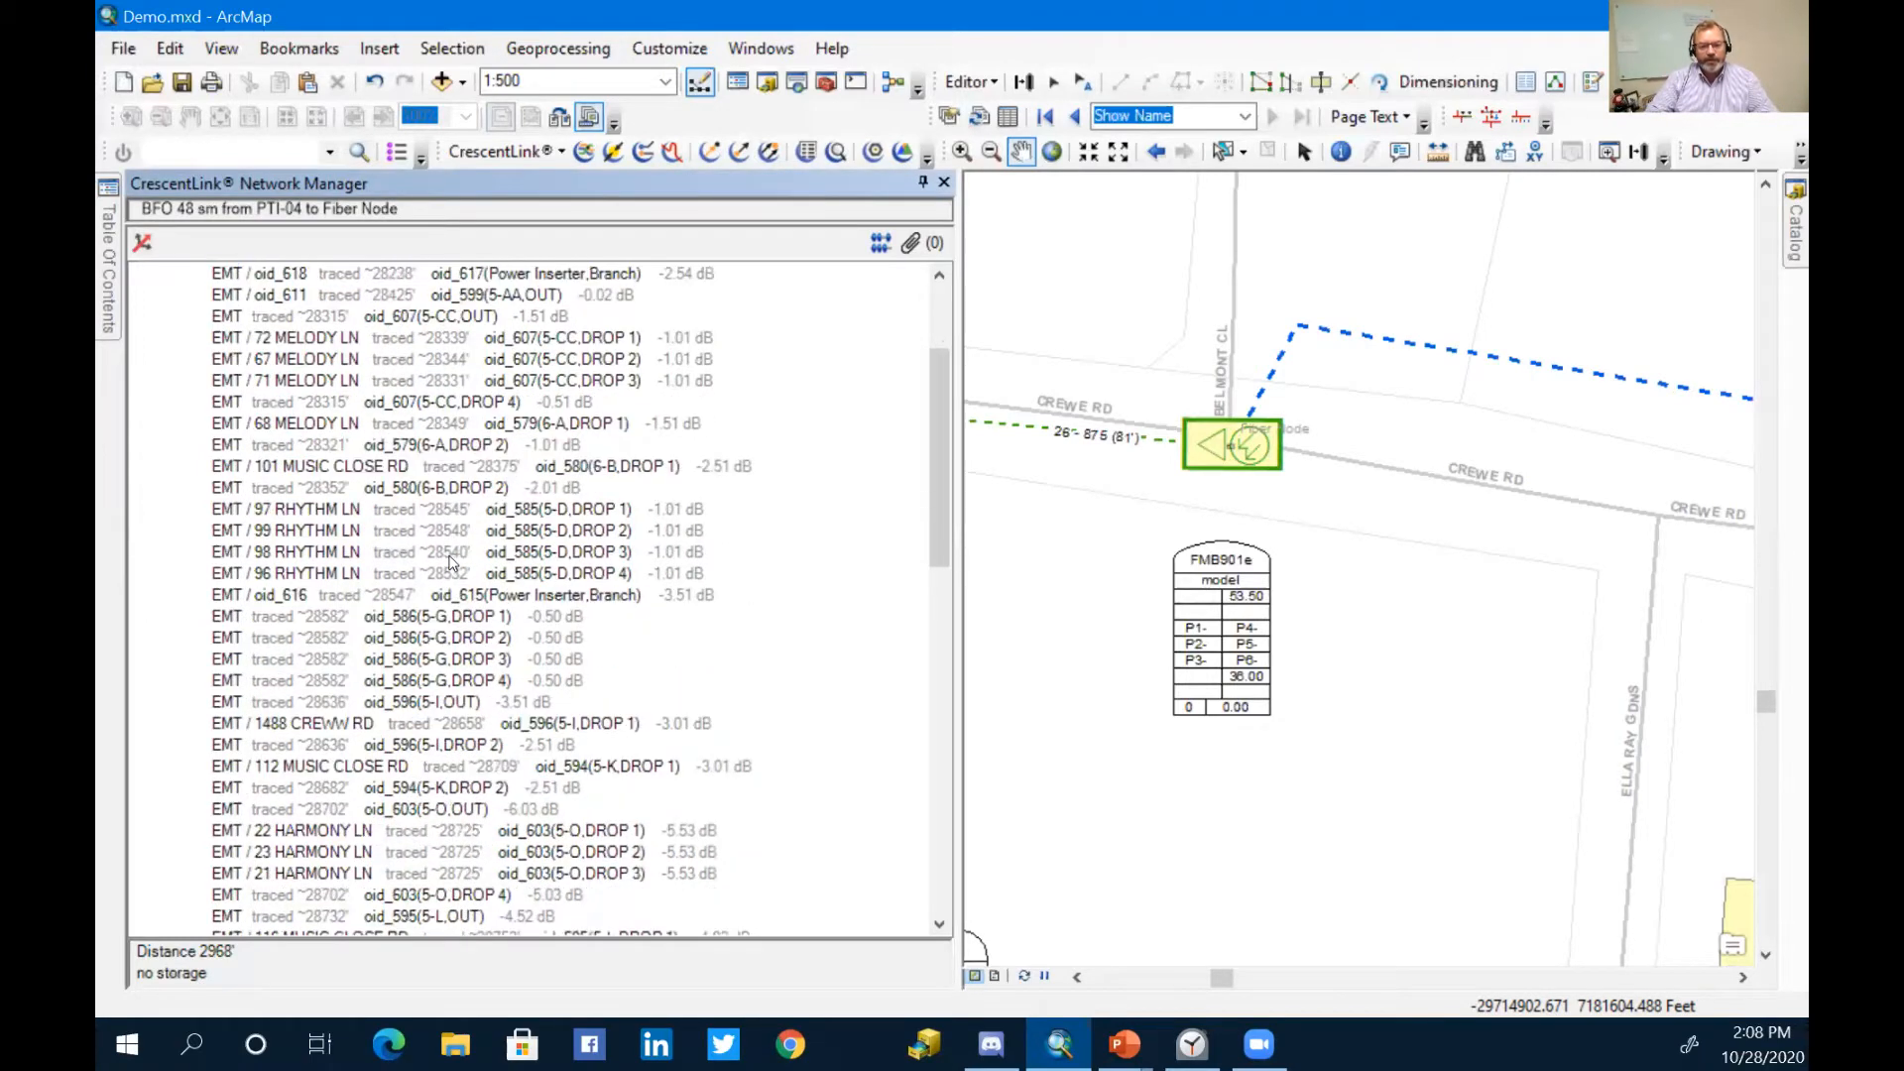
scroll(451, 561, "up", 5)
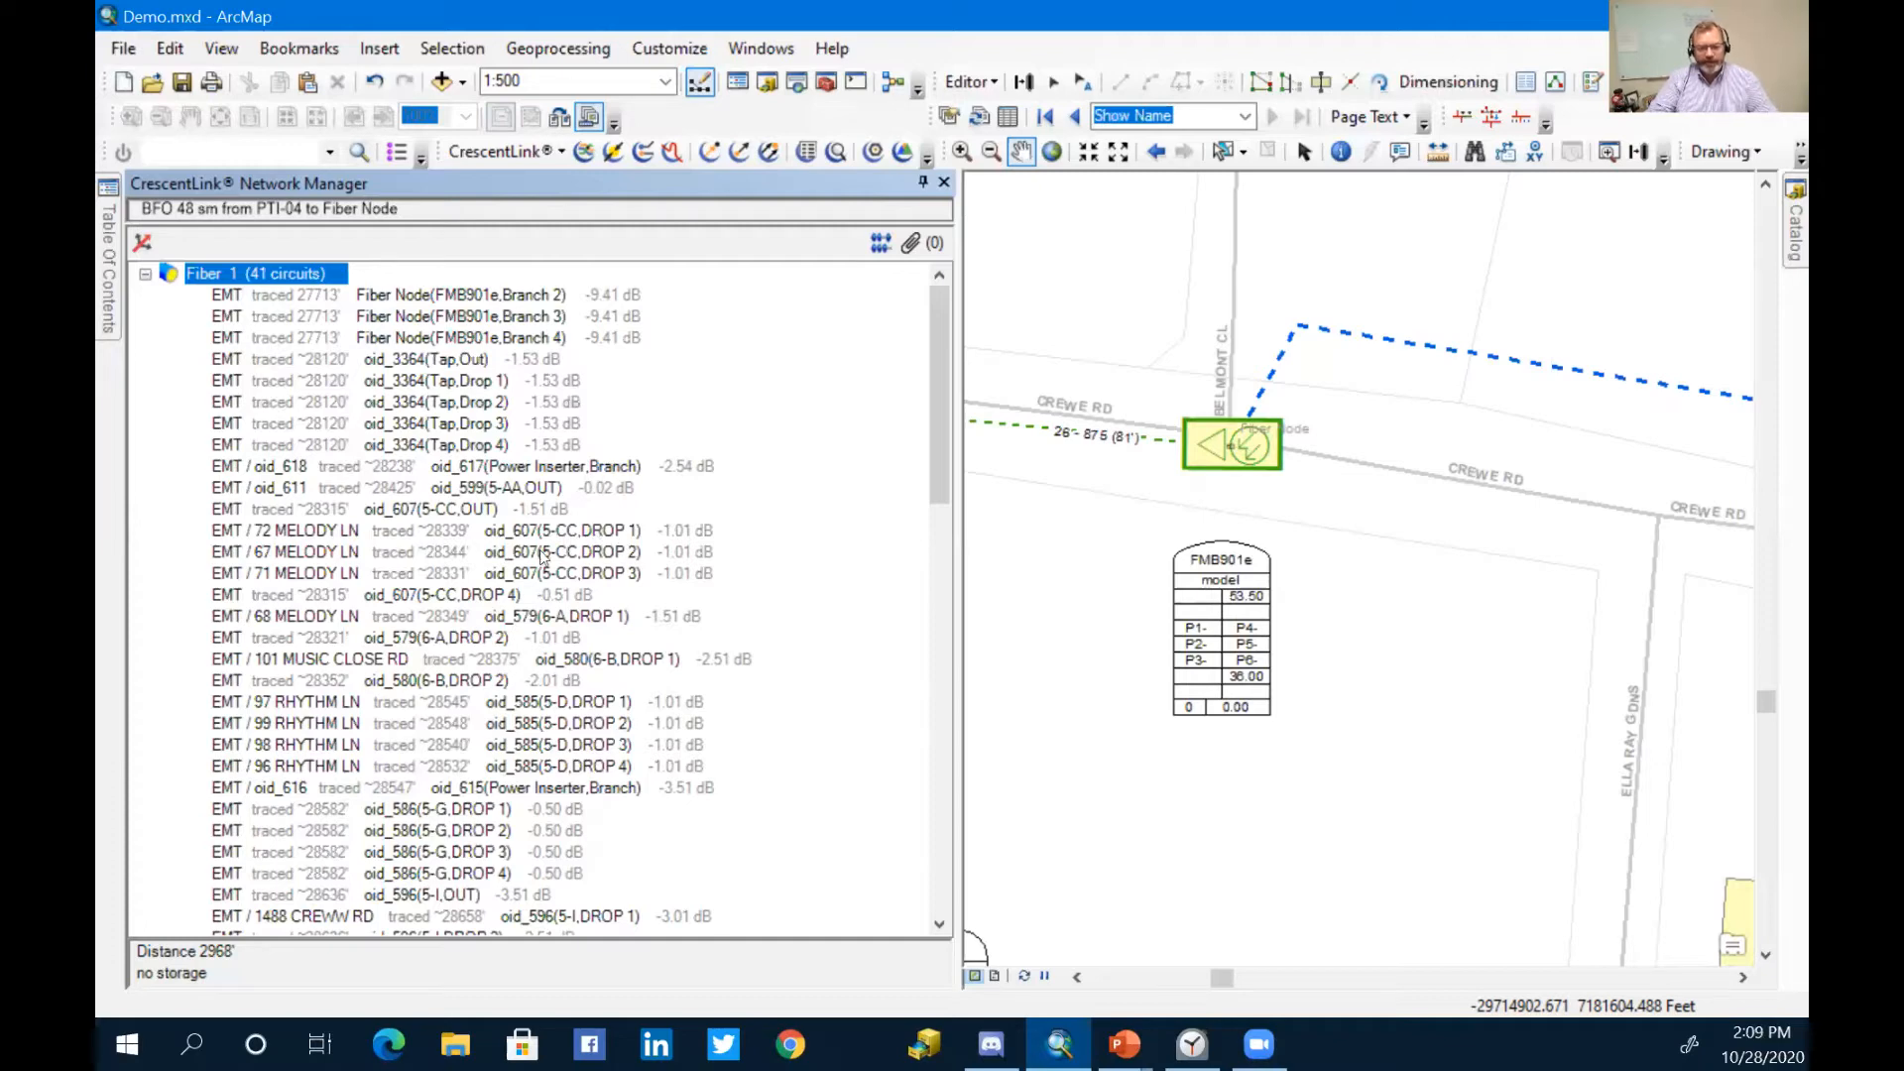
scroll(512, 607, "down", 5)
scroll(511, 607, "up", 4)
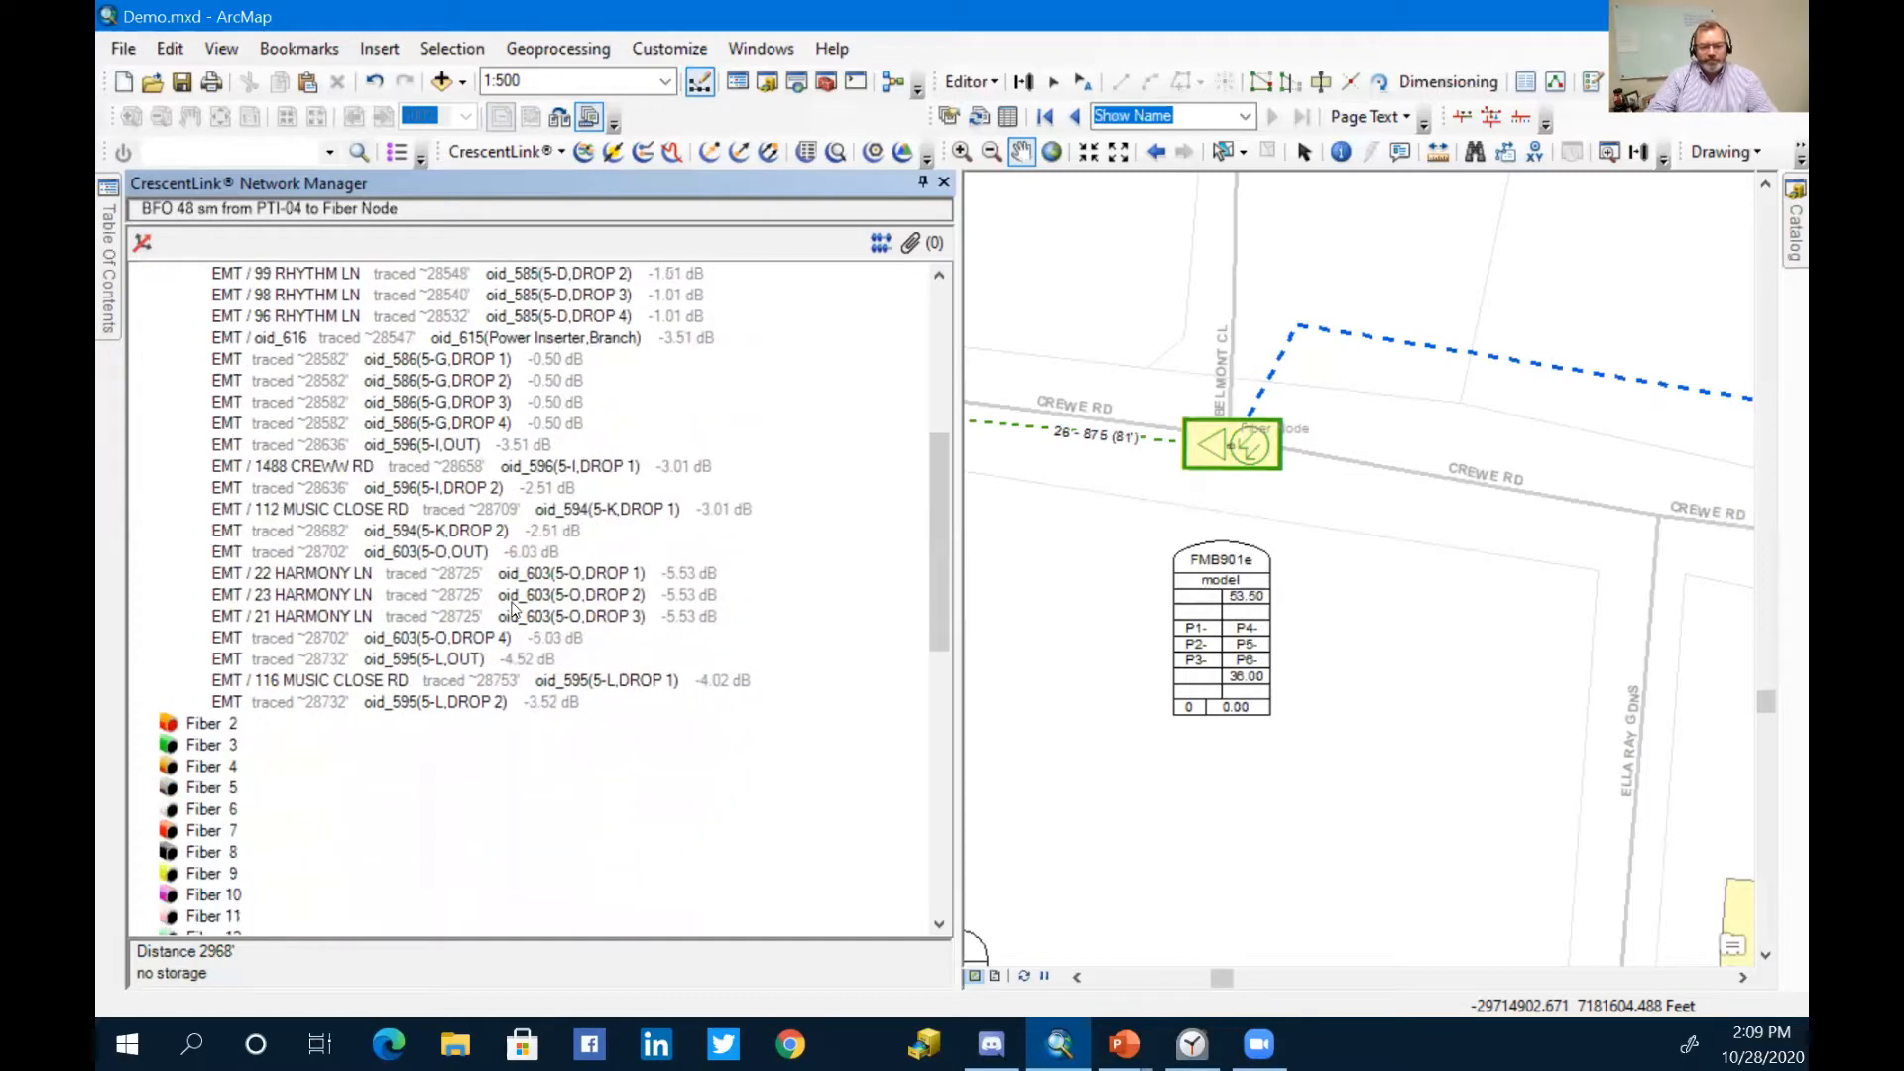
scroll(512, 607, "up", 1)
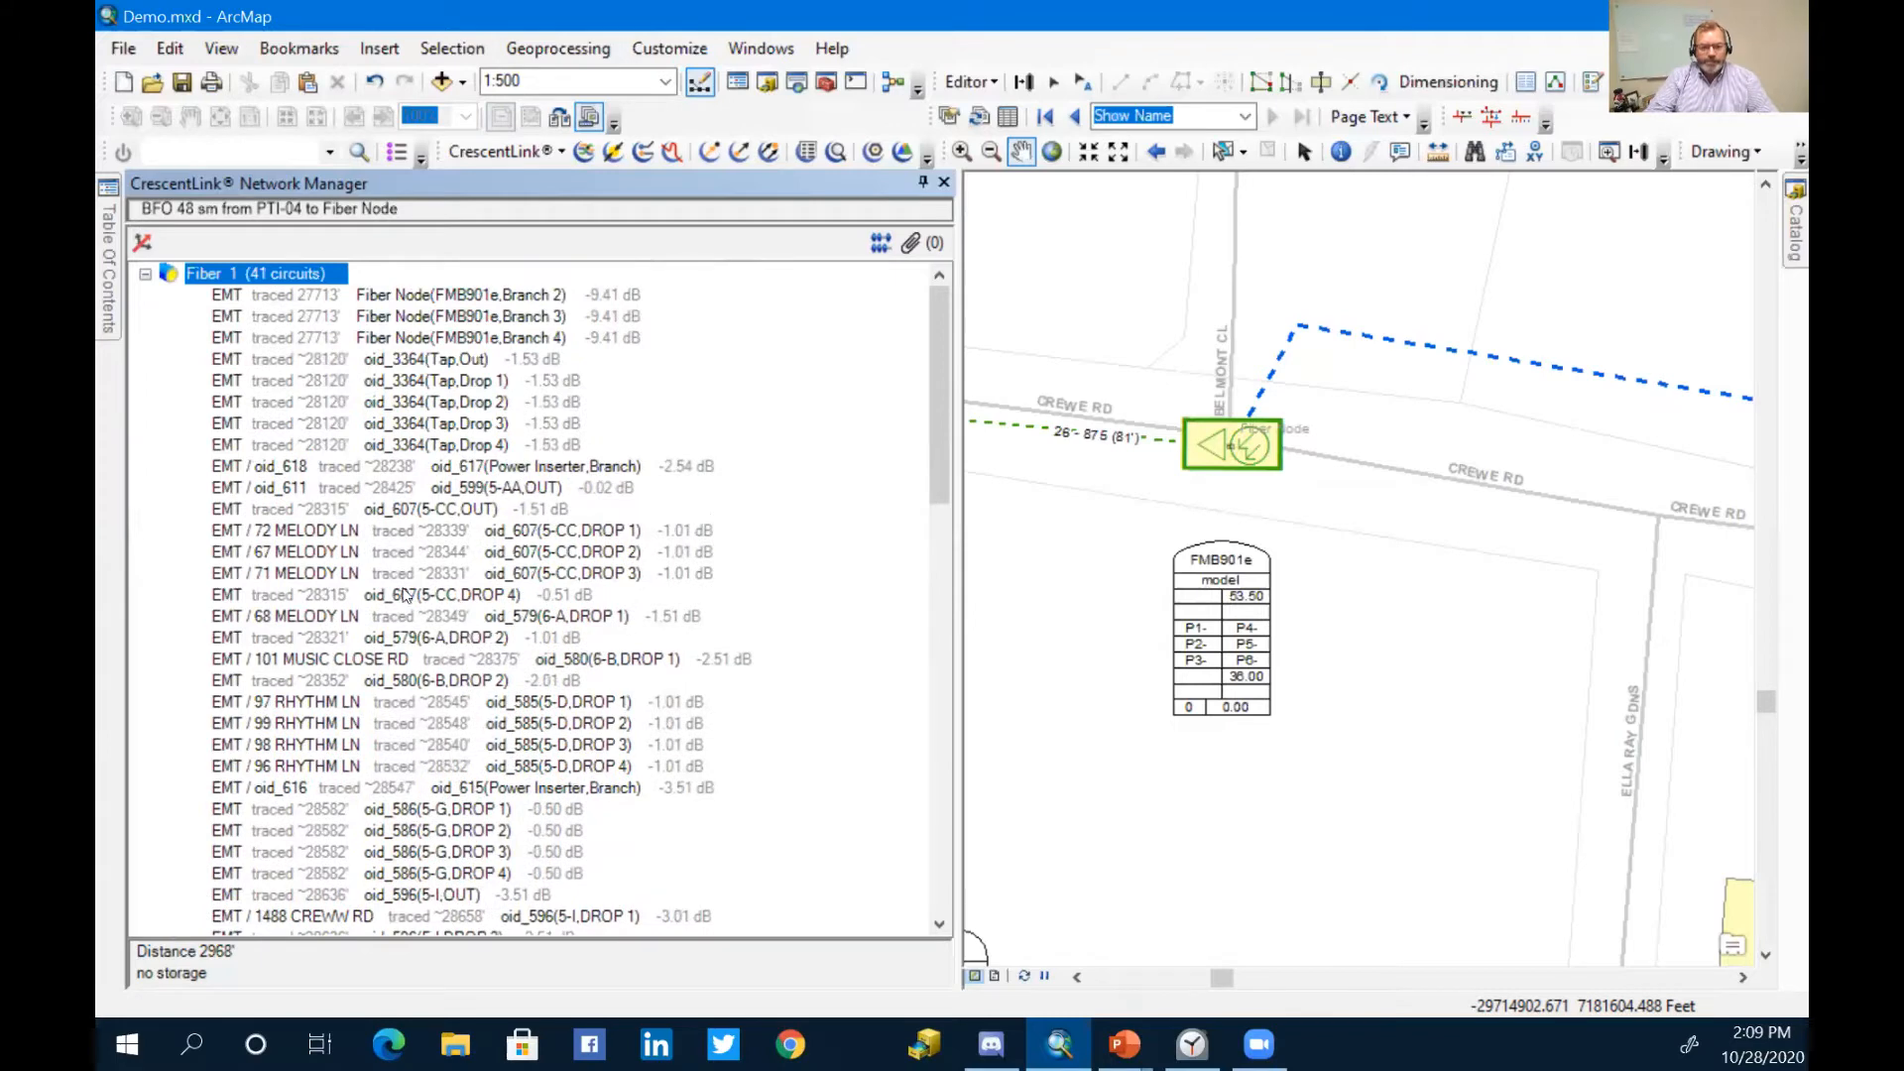
Step: Trace the Fiber 1 circuit at oid_607(5-CC,DROP 2) and narrow the Network Manager and Trace Results to widen the map
left_click(335, 552)
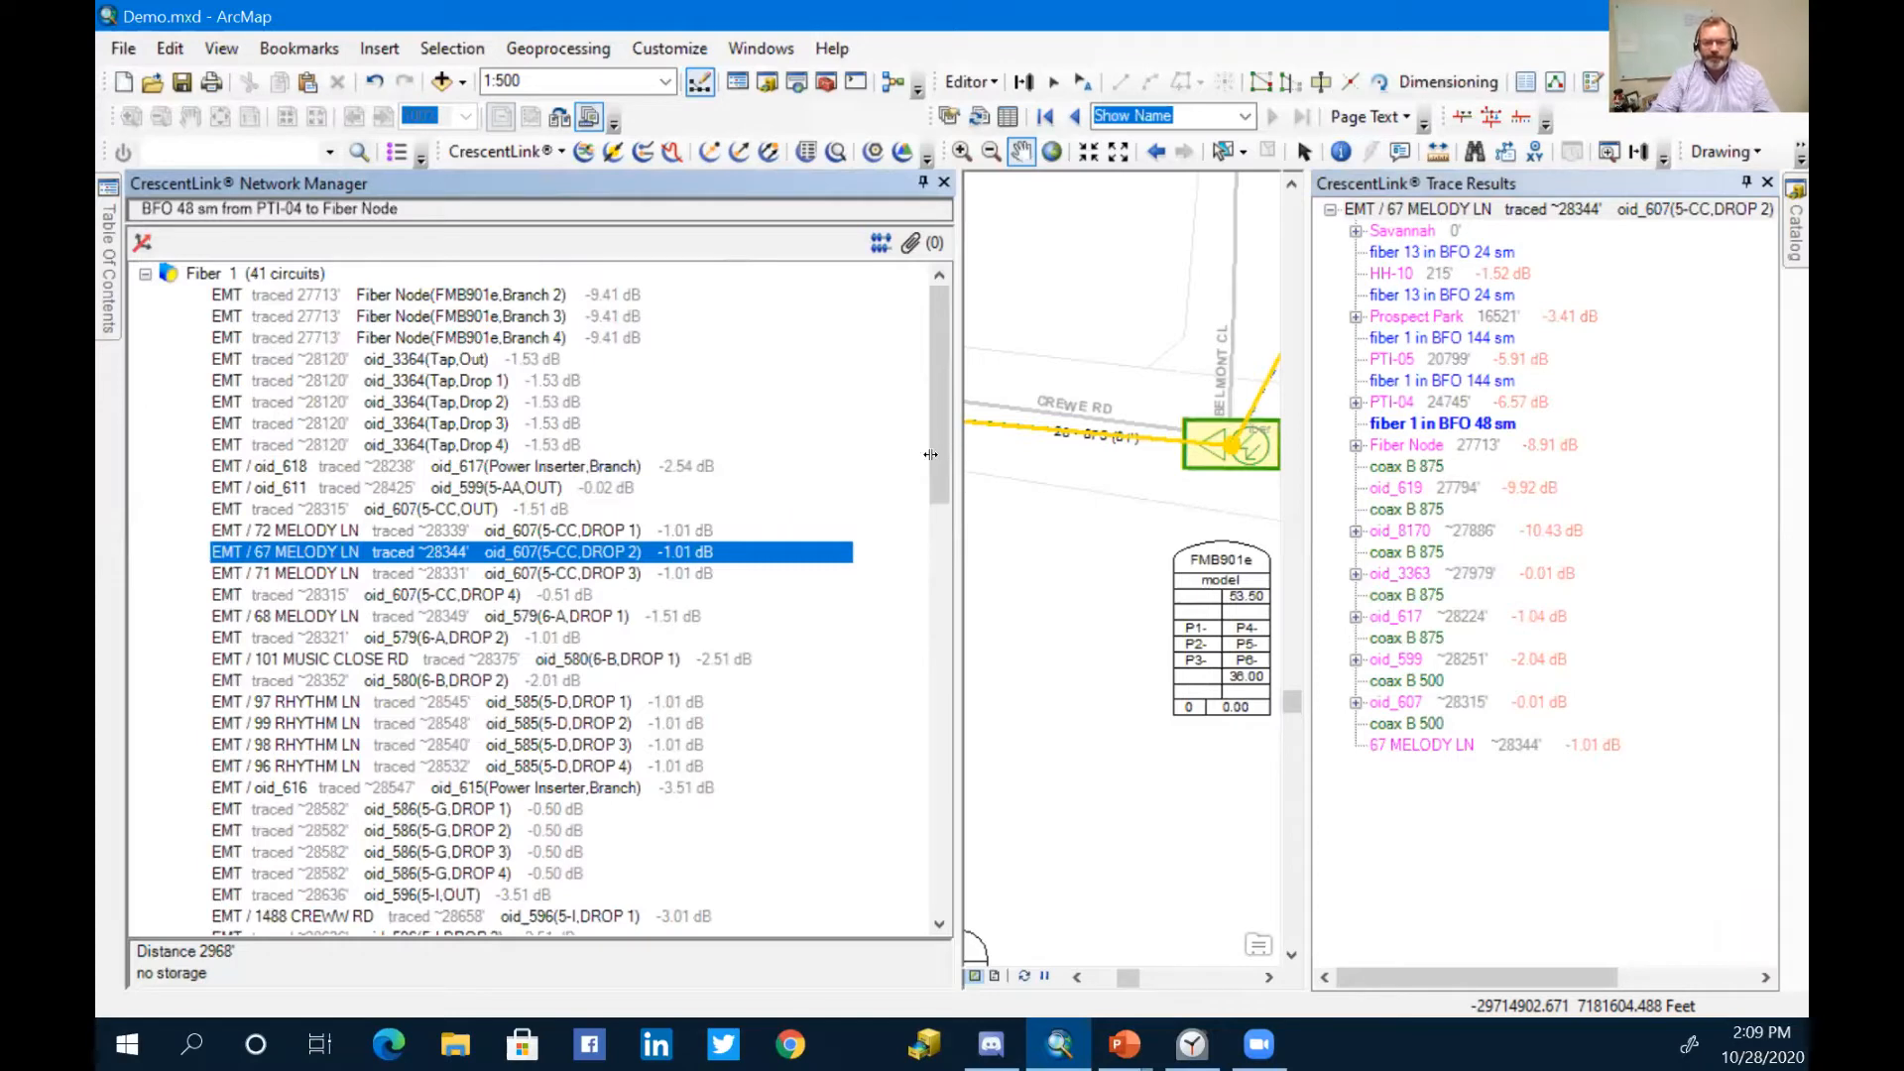
left_click_drag(958, 566, 691, 570)
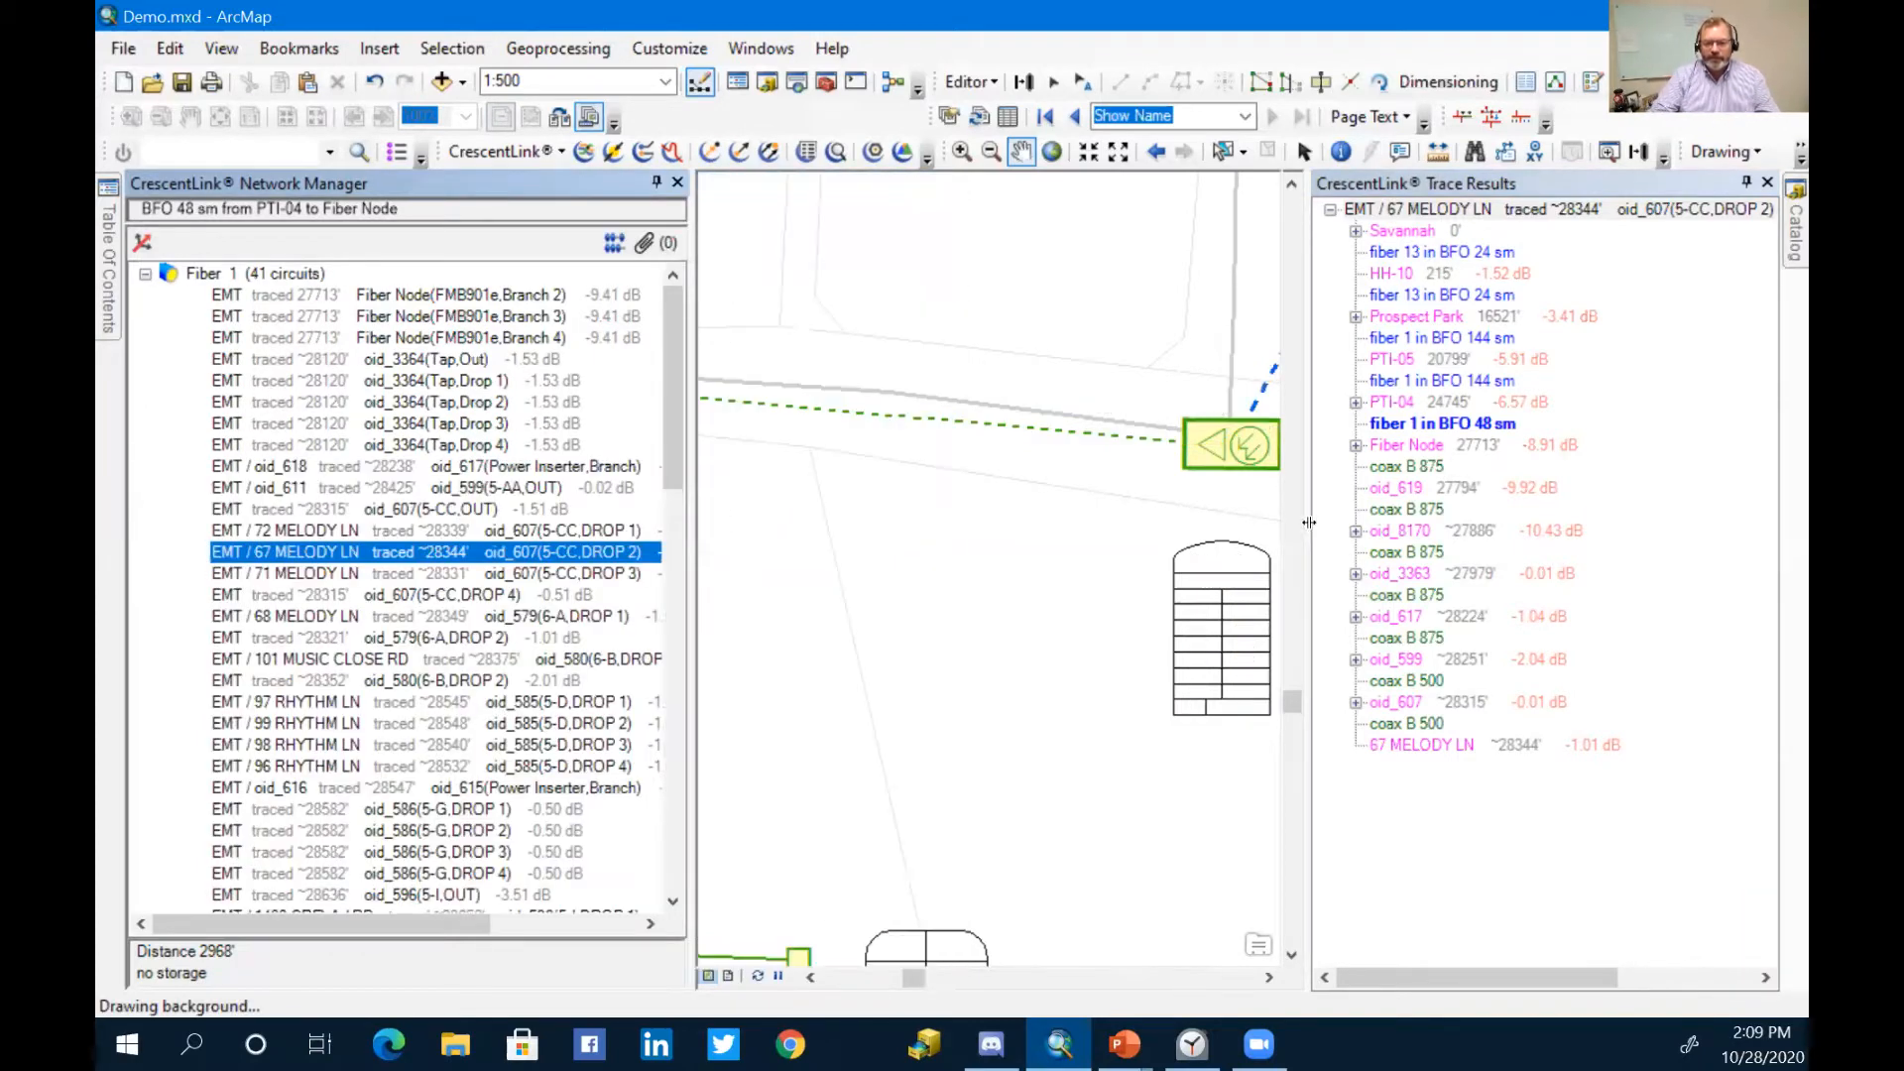
left_click_drag(1310, 522, 1377, 522)
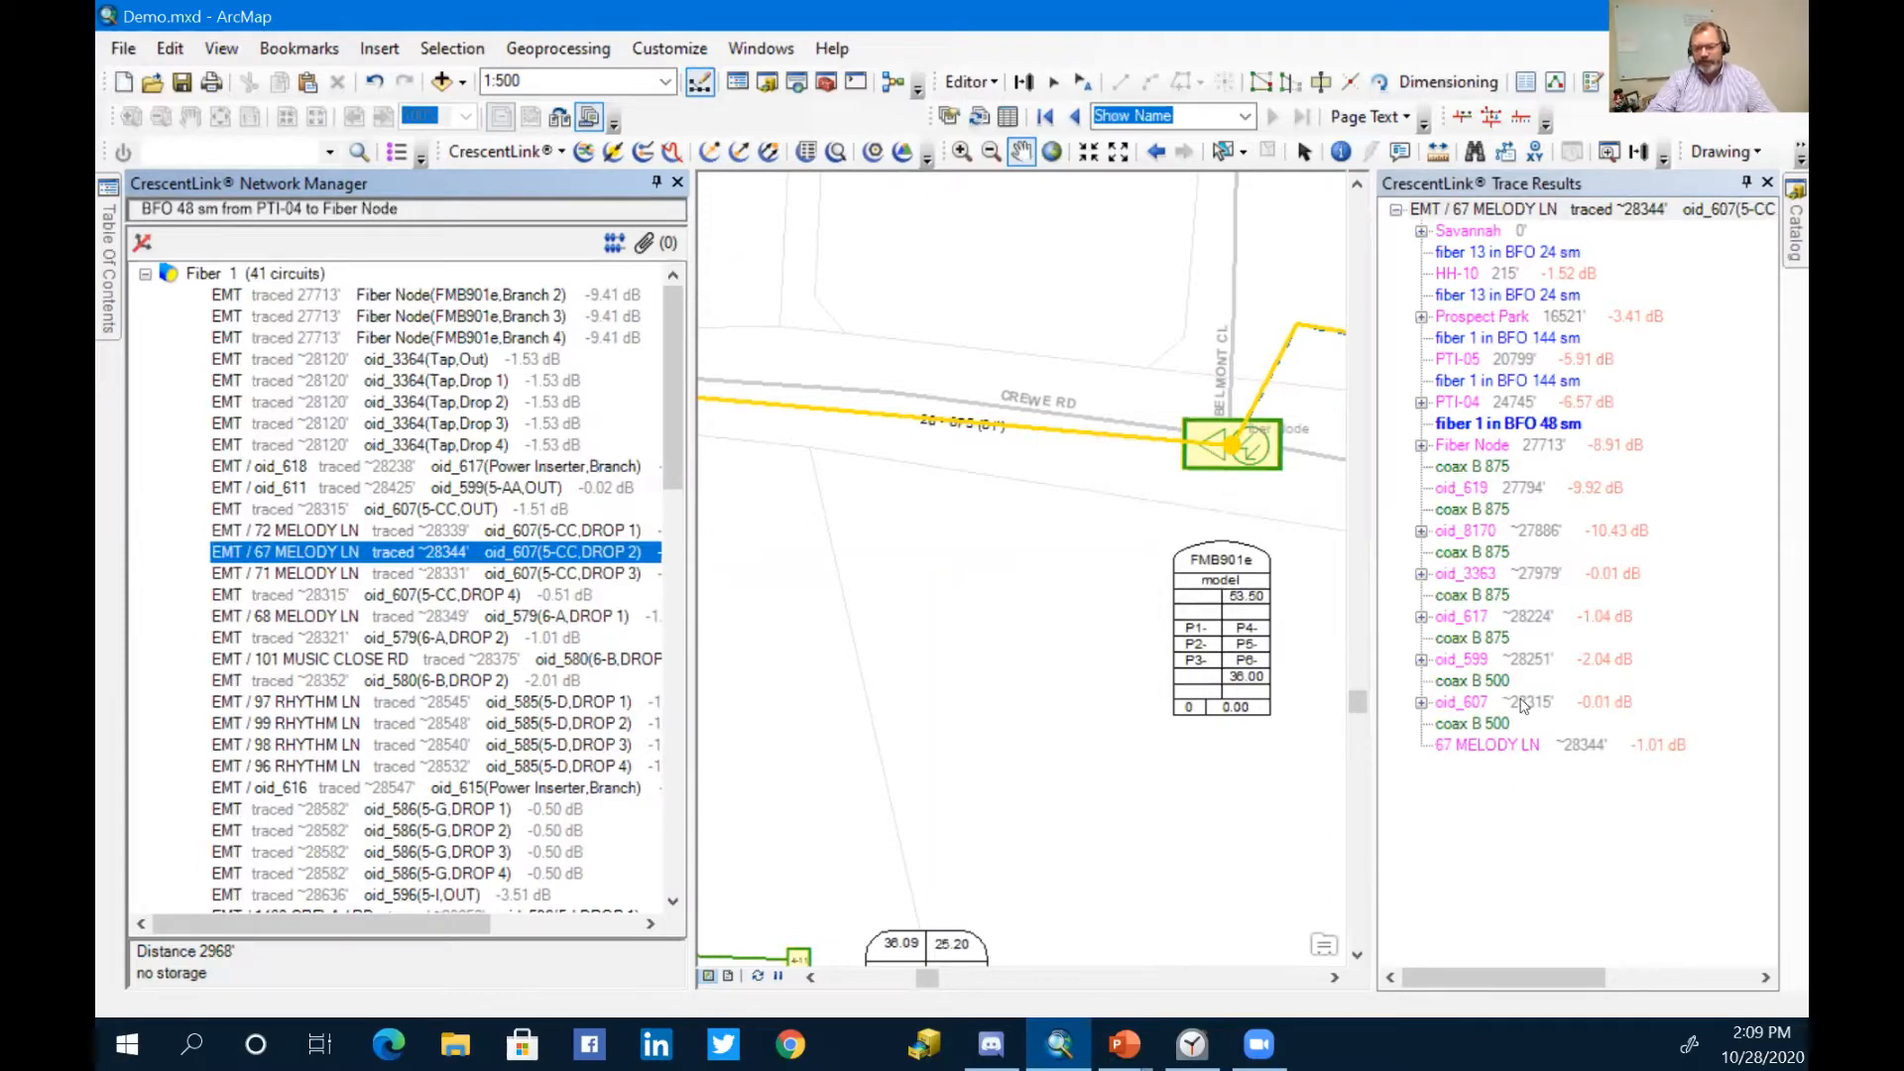
Step: Expand Savannah, Fiber Node, oid_8170, oid_3363, oid_617, oid_599 and oid_607 in the trace to review their equipment, ports and dB values
left_click(1421, 233)
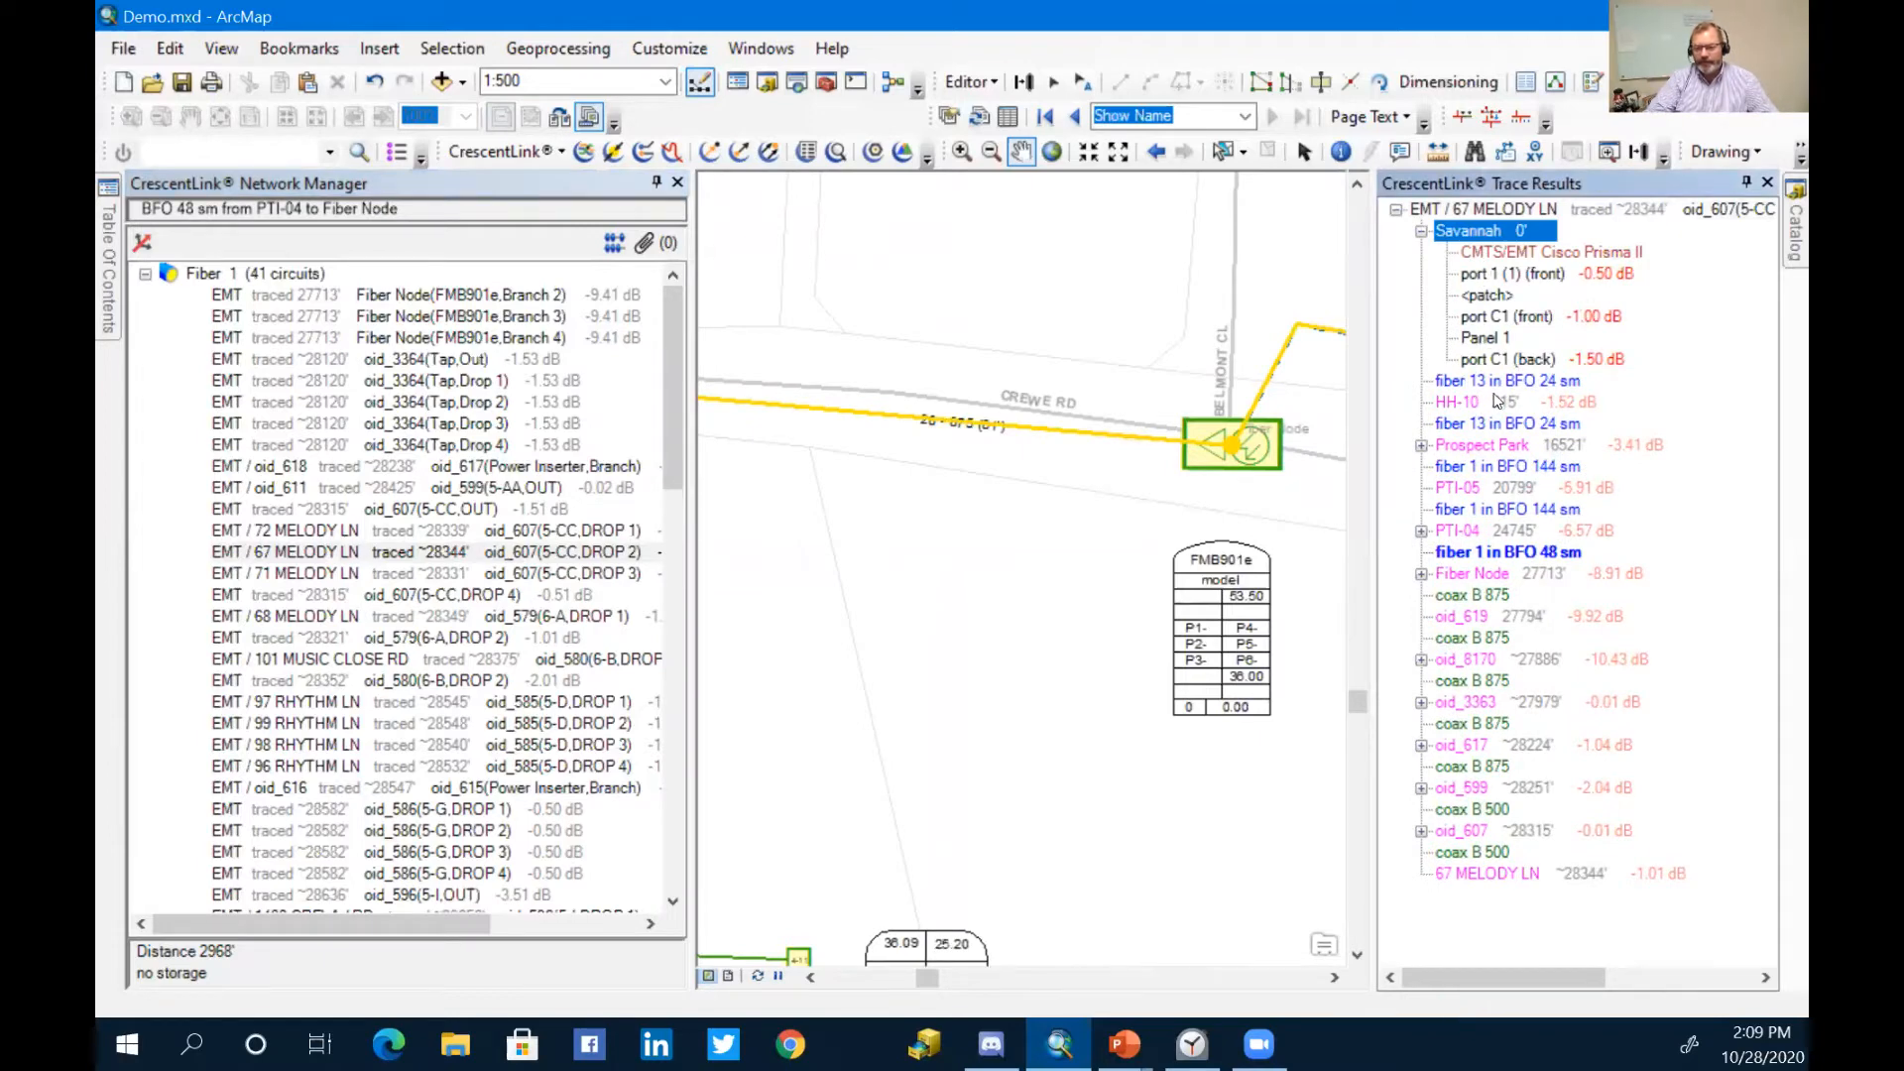
left_click(1421, 575)
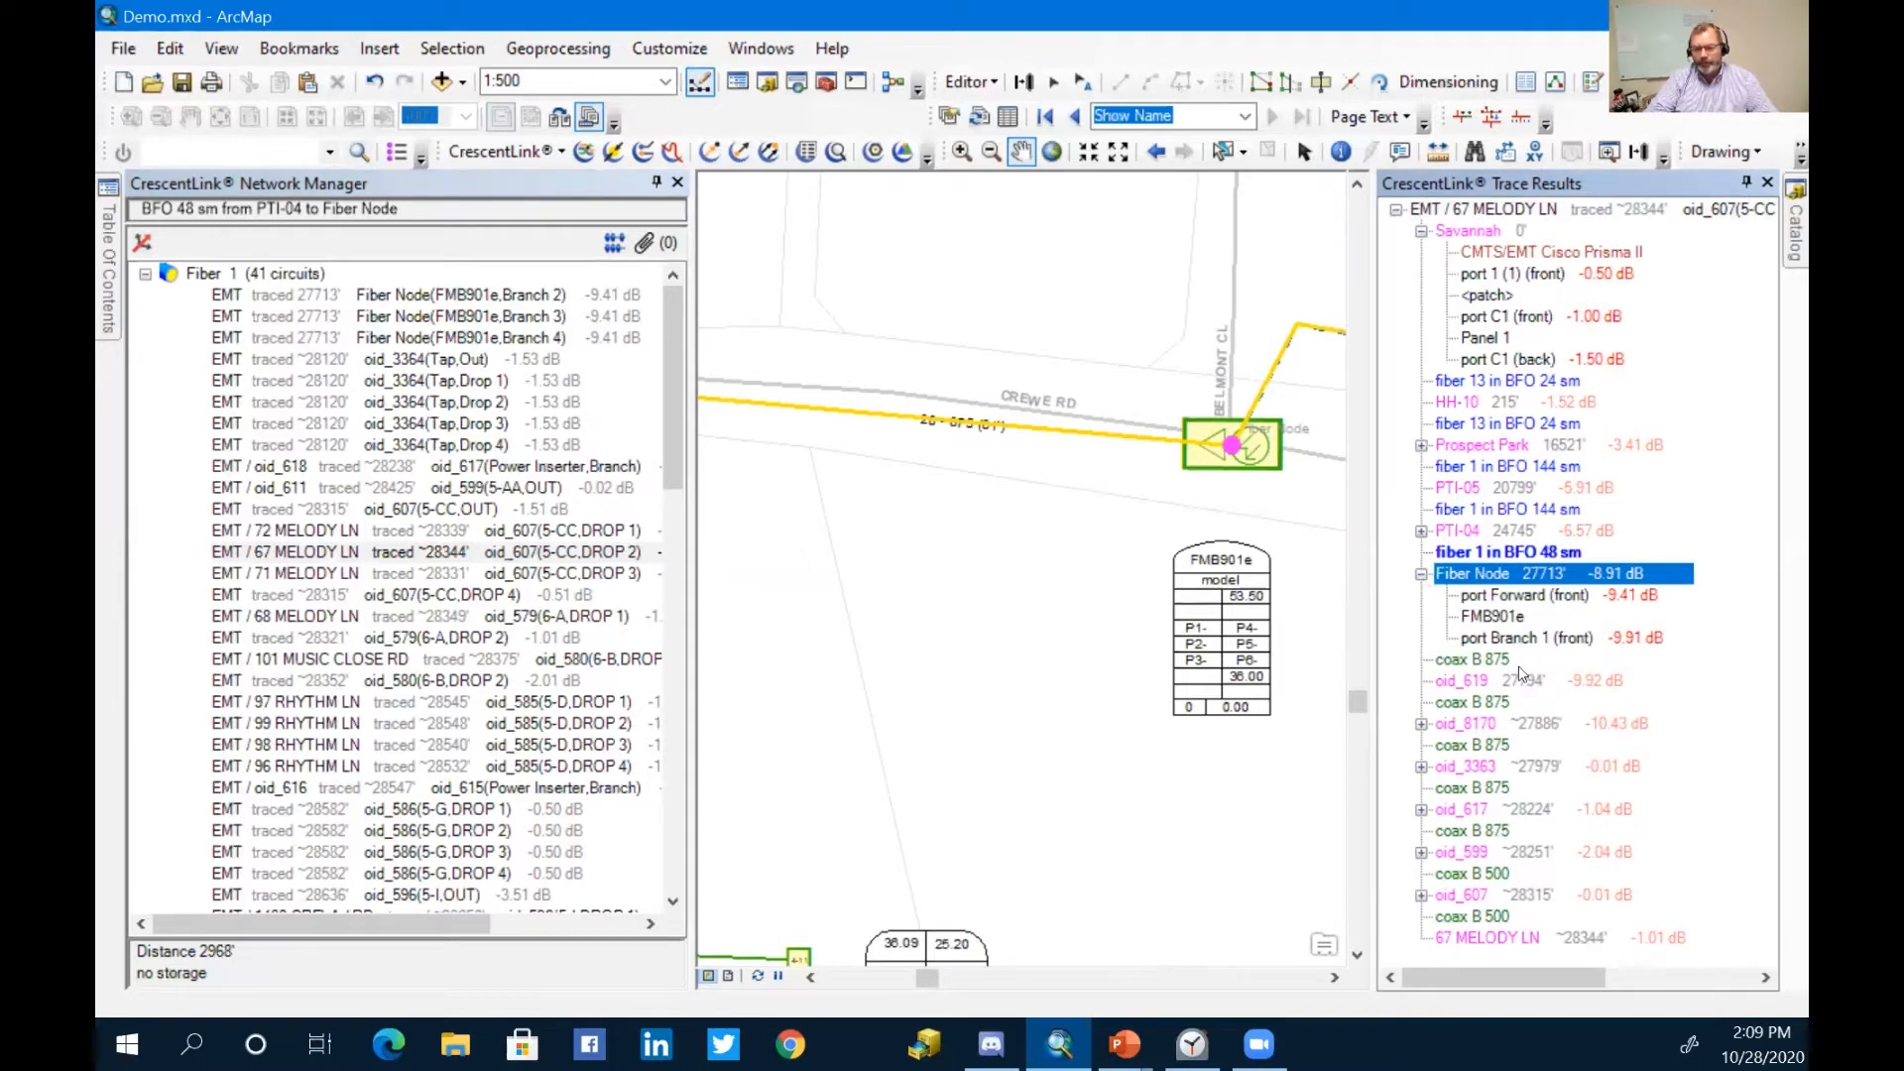
left_click(1421, 724)
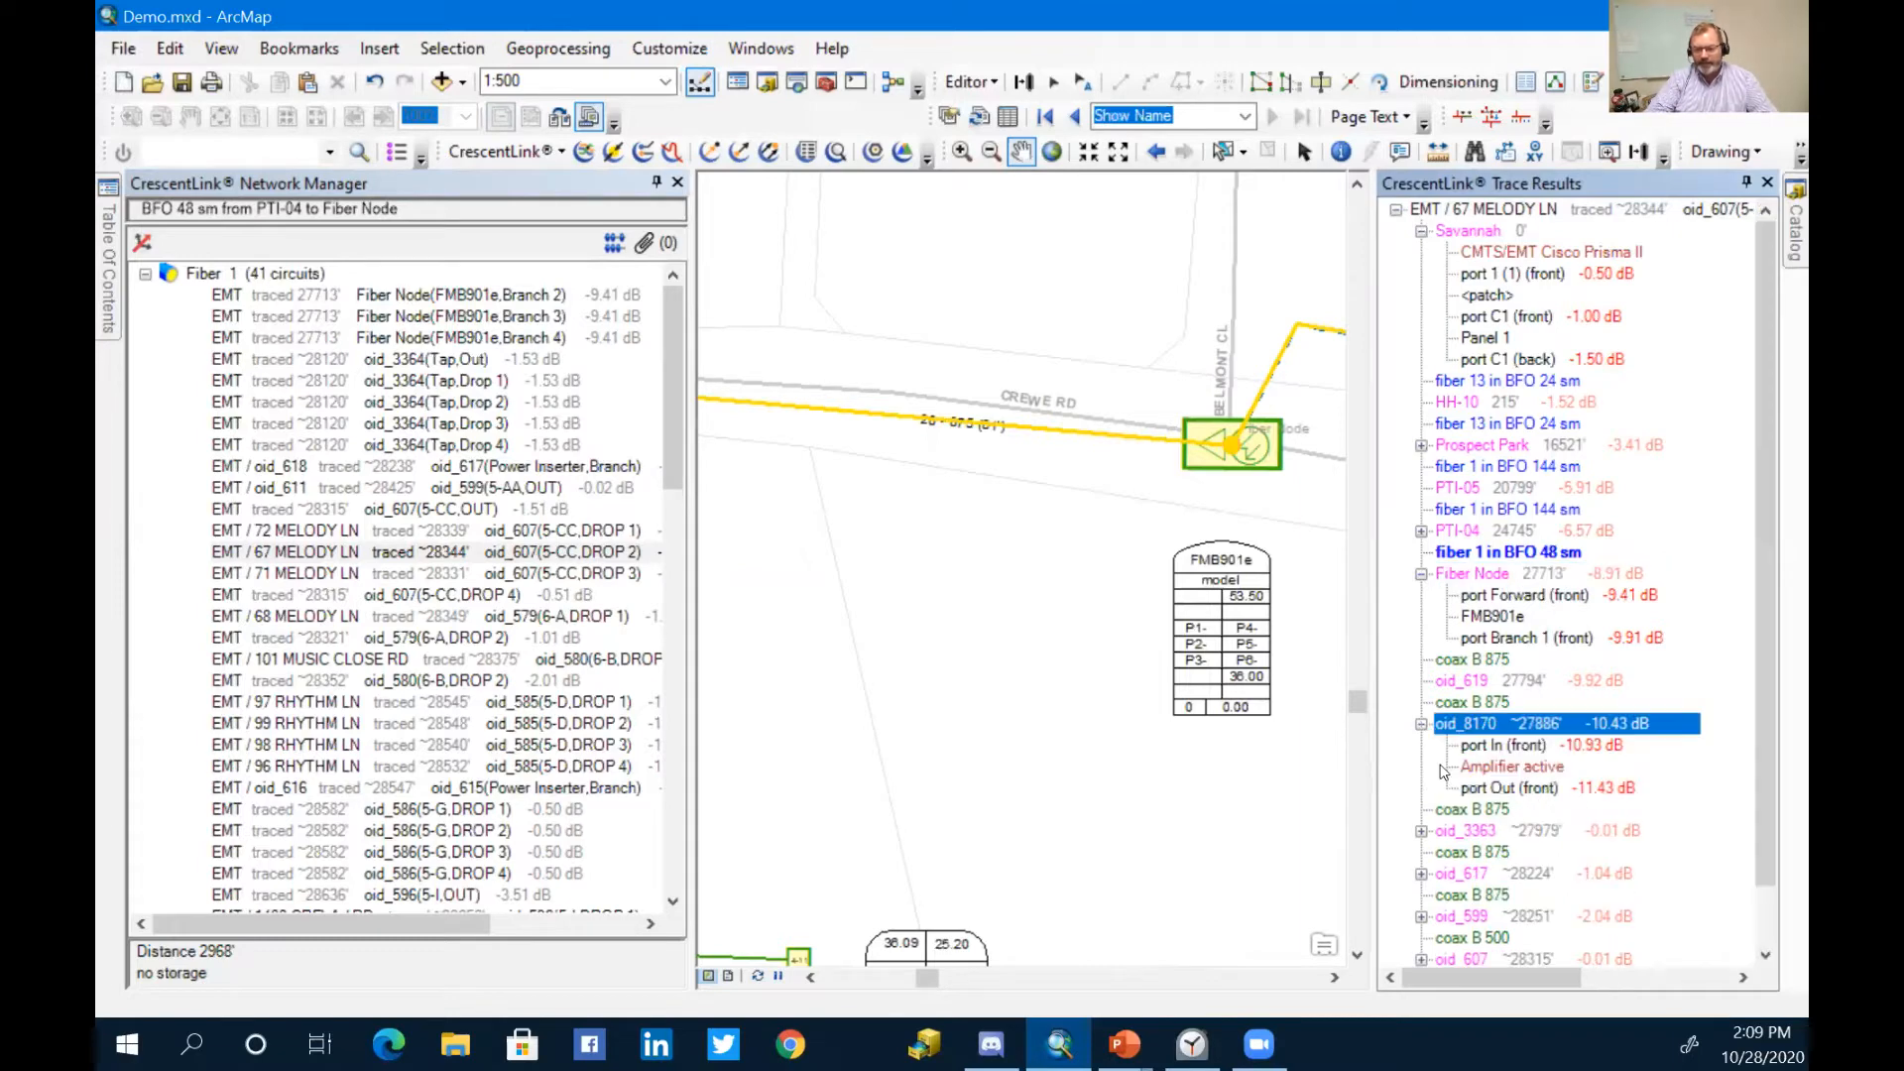
left_click(1423, 833)
left_click(1426, 831)
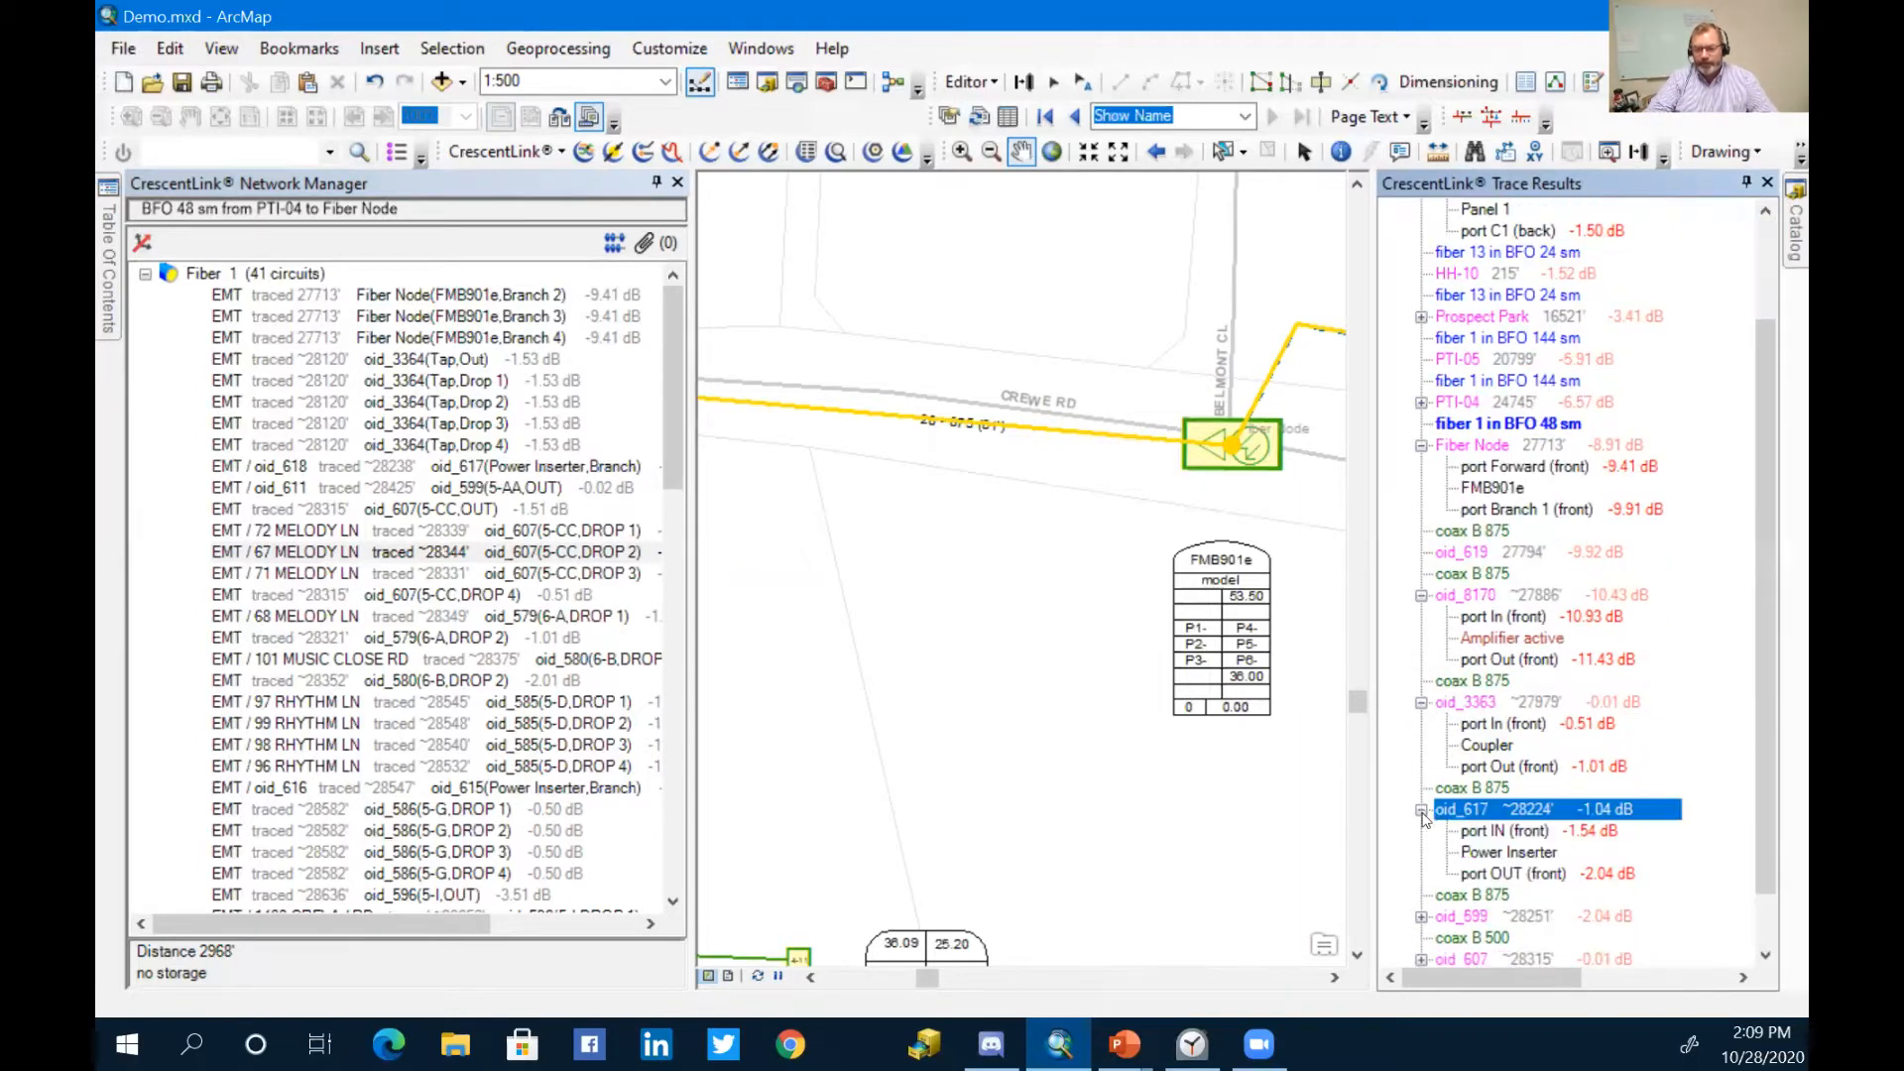
left_click(1424, 853)
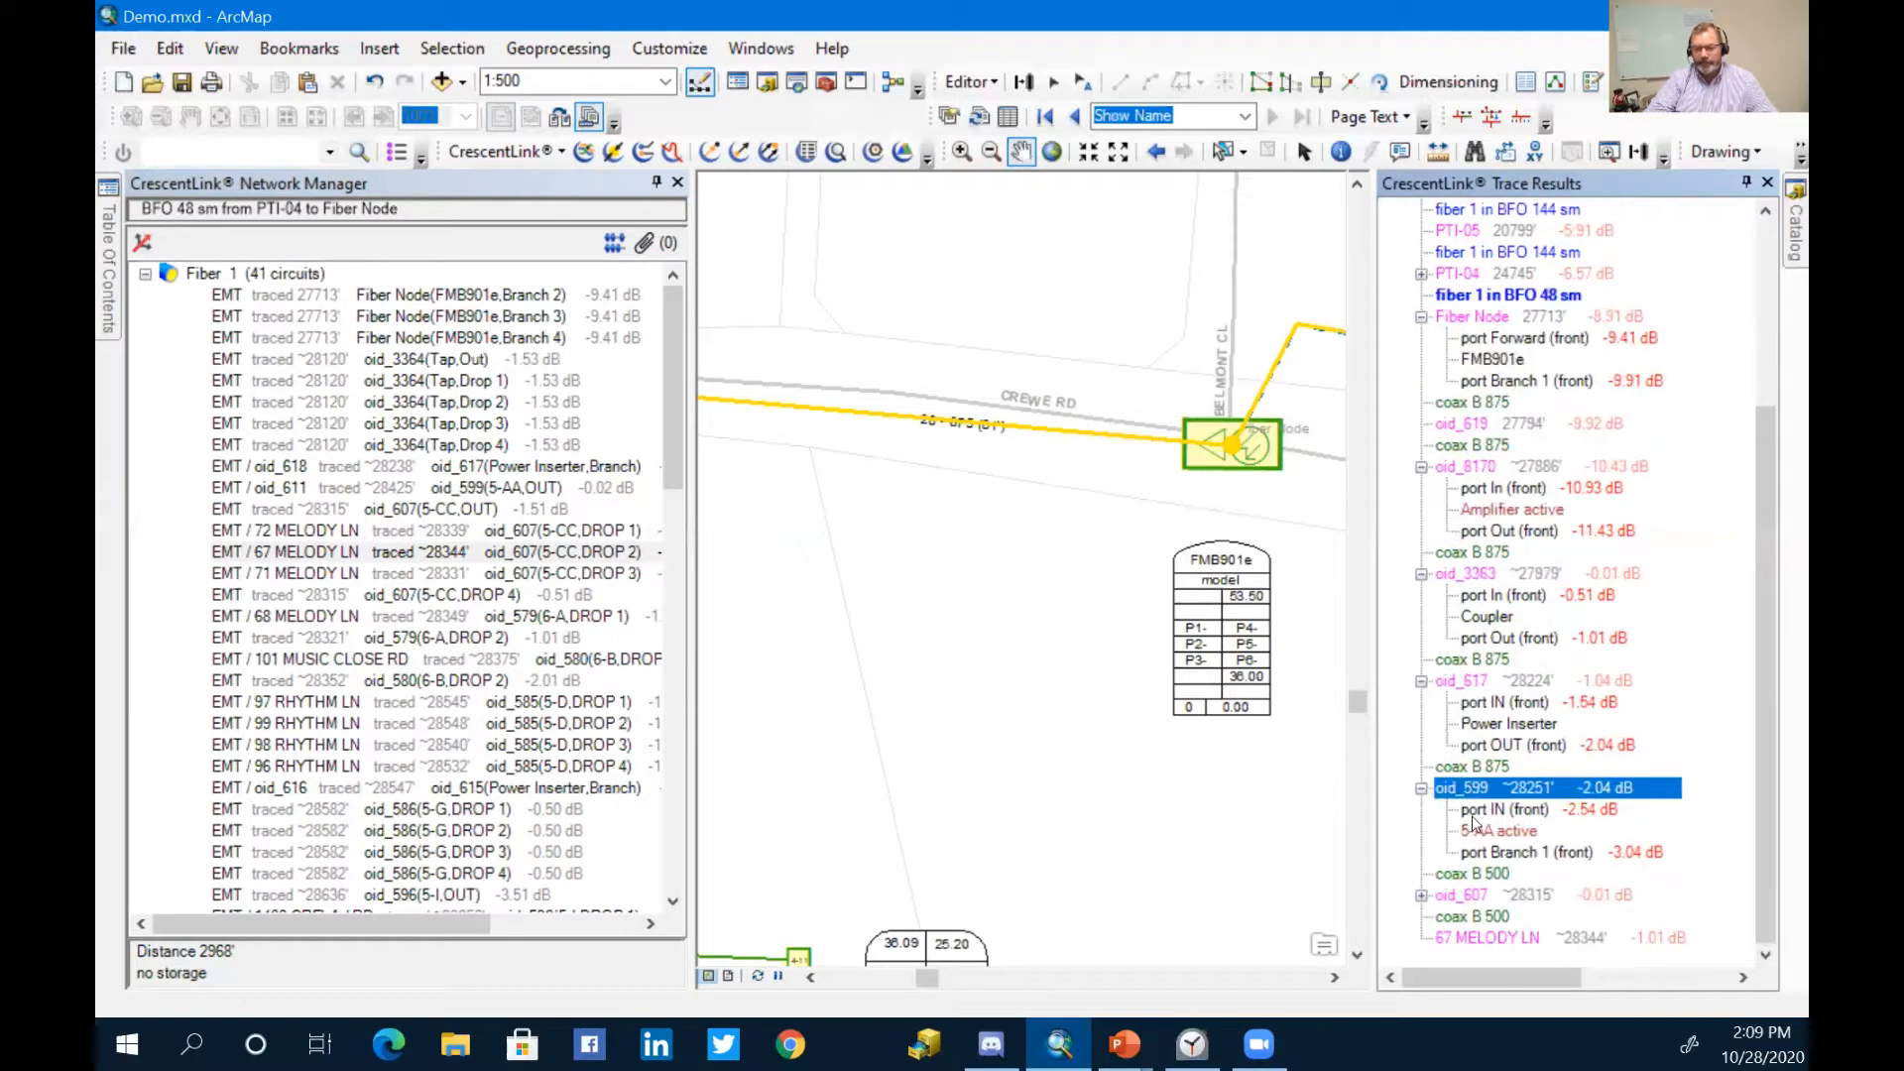
left_click(1423, 895)
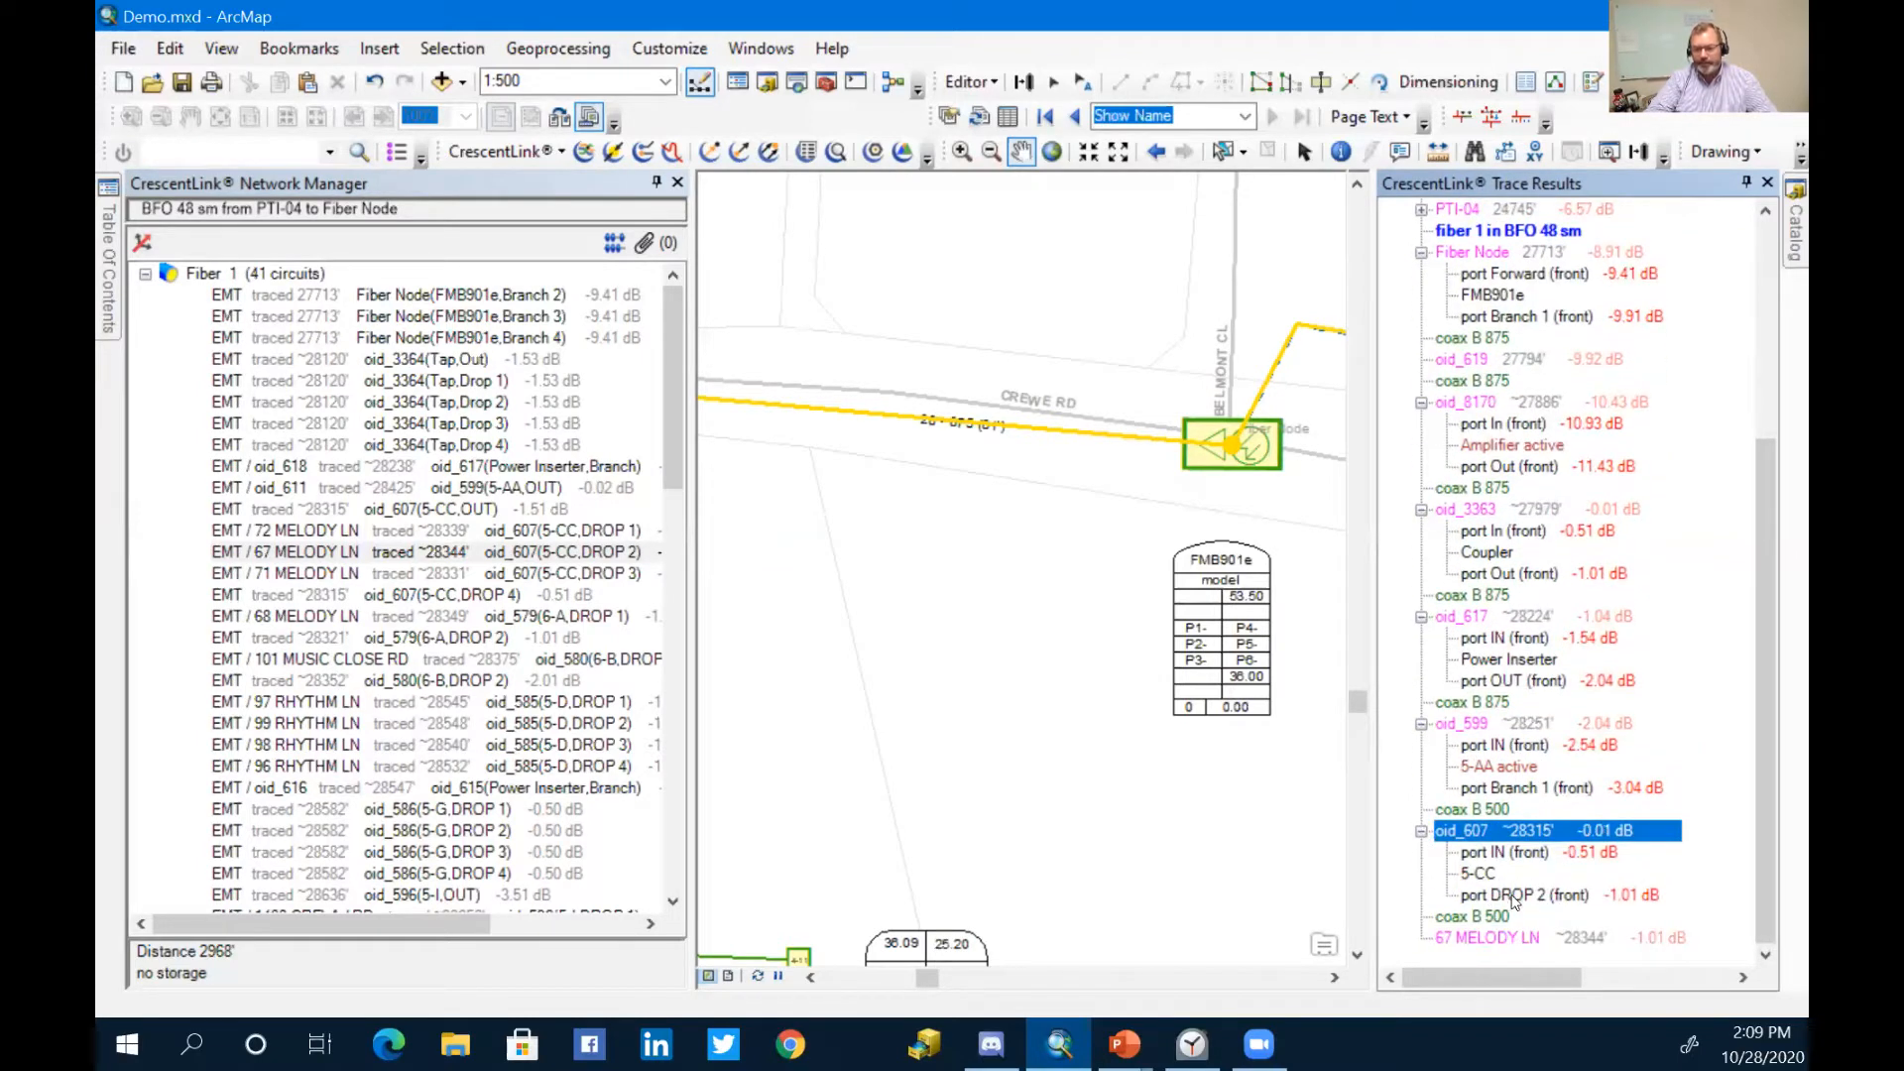
Step: Zoom the map to the customer home ending the trace, and then to the extent of the entire traced circuit
right_click(1487, 942)
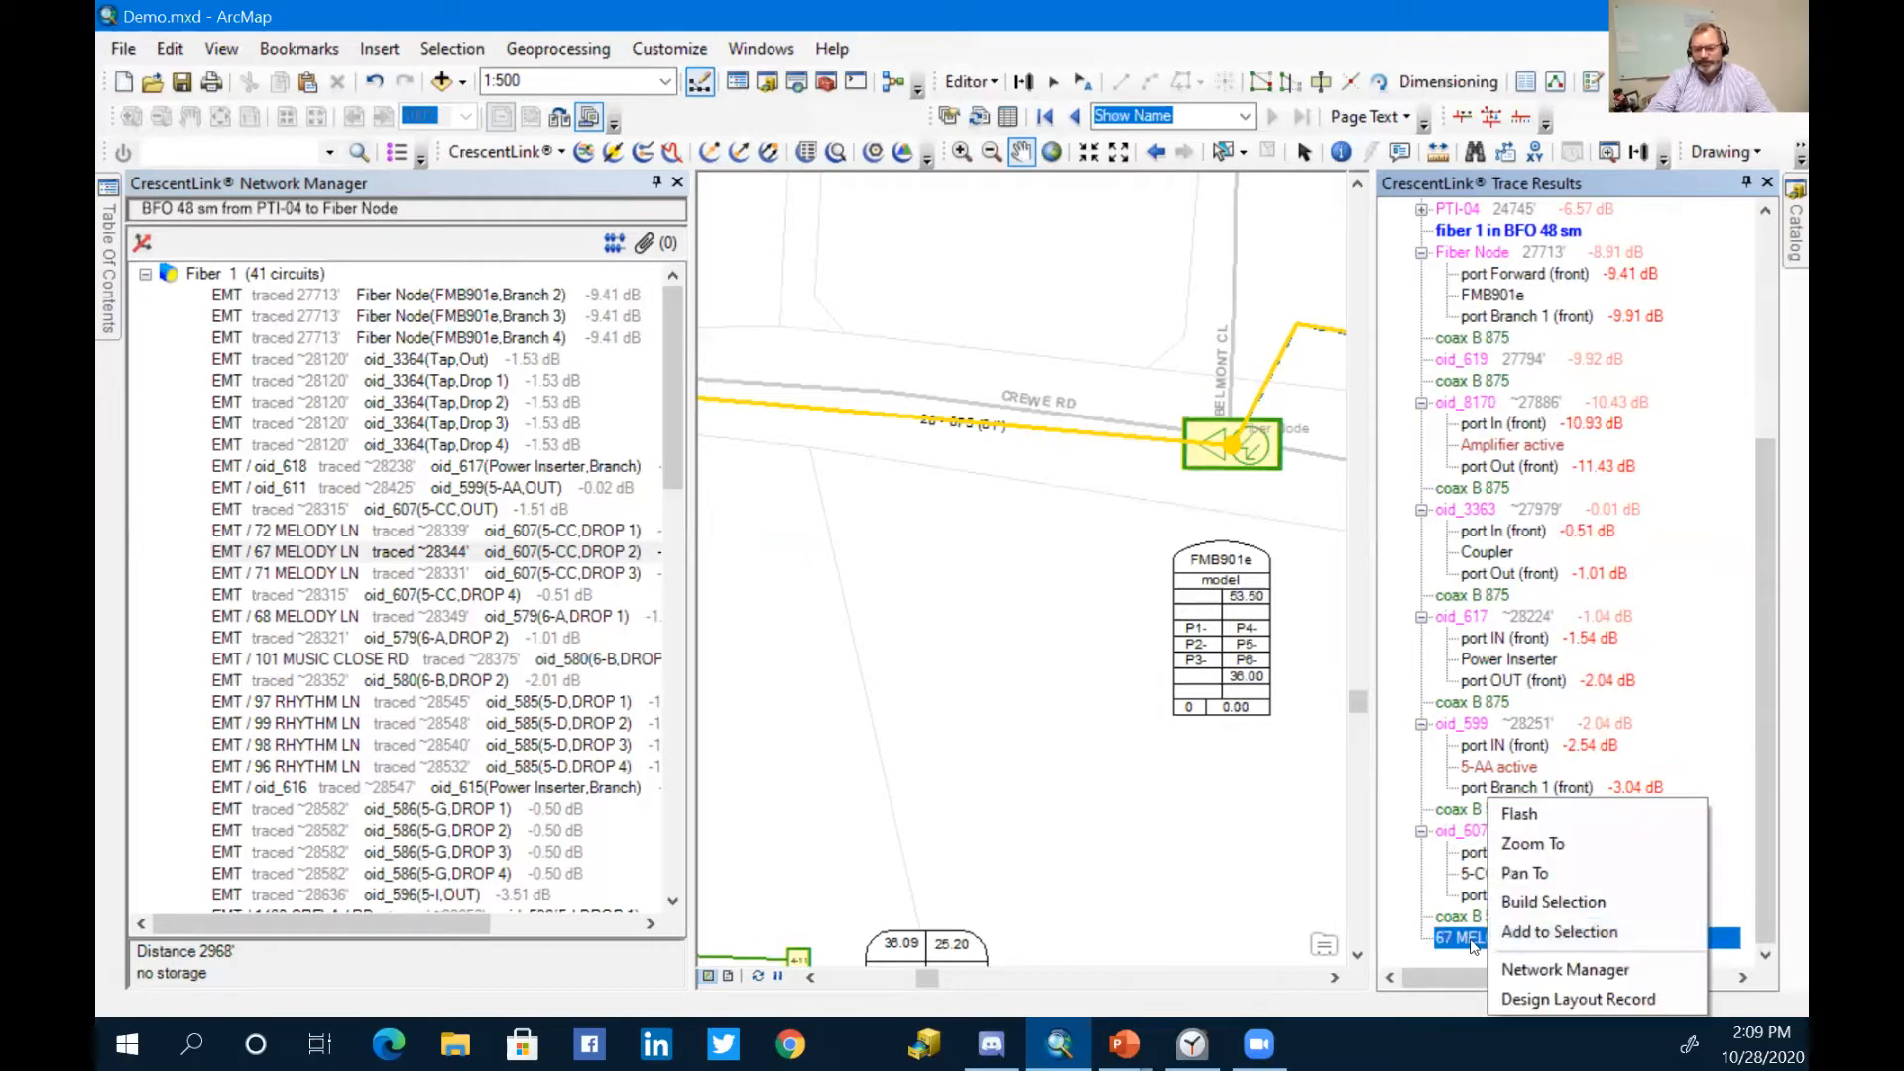
left_click(1567, 844)
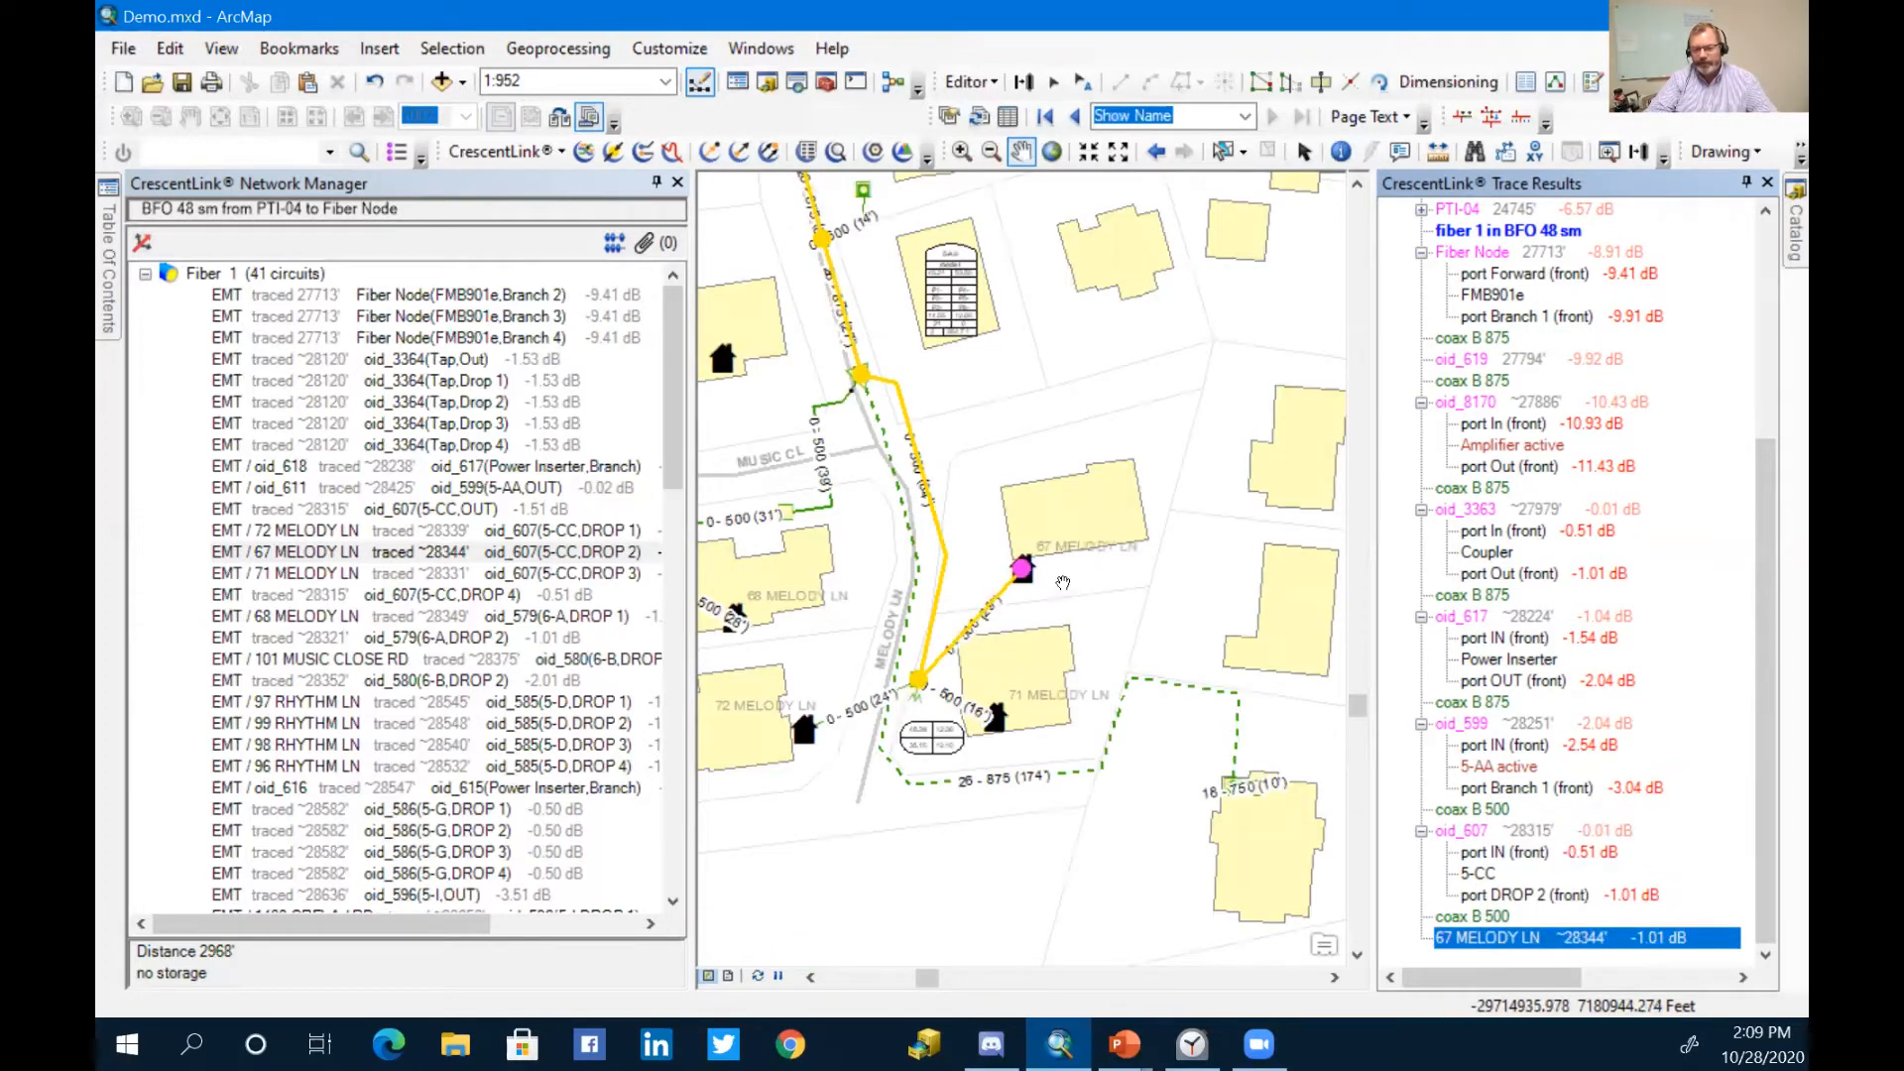
scroll(1498, 315, "up", 5)
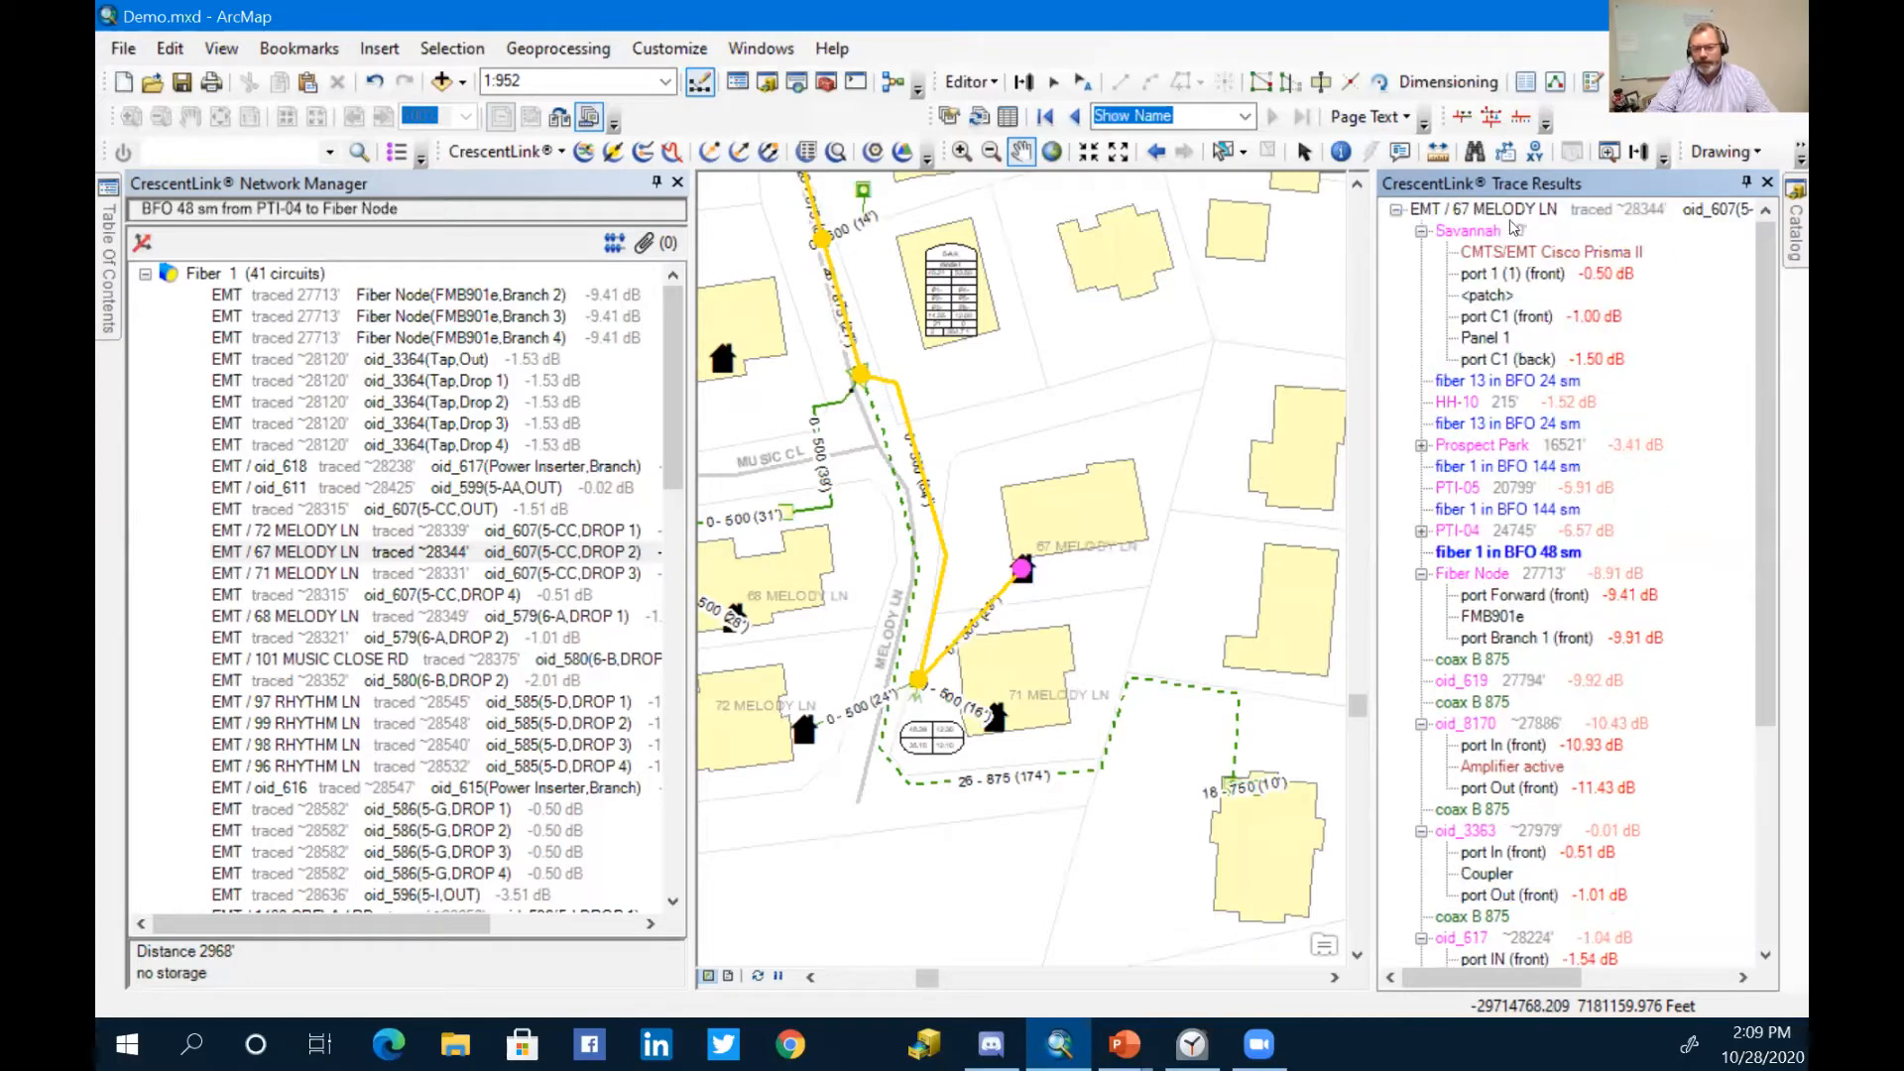
right_click(1513, 216)
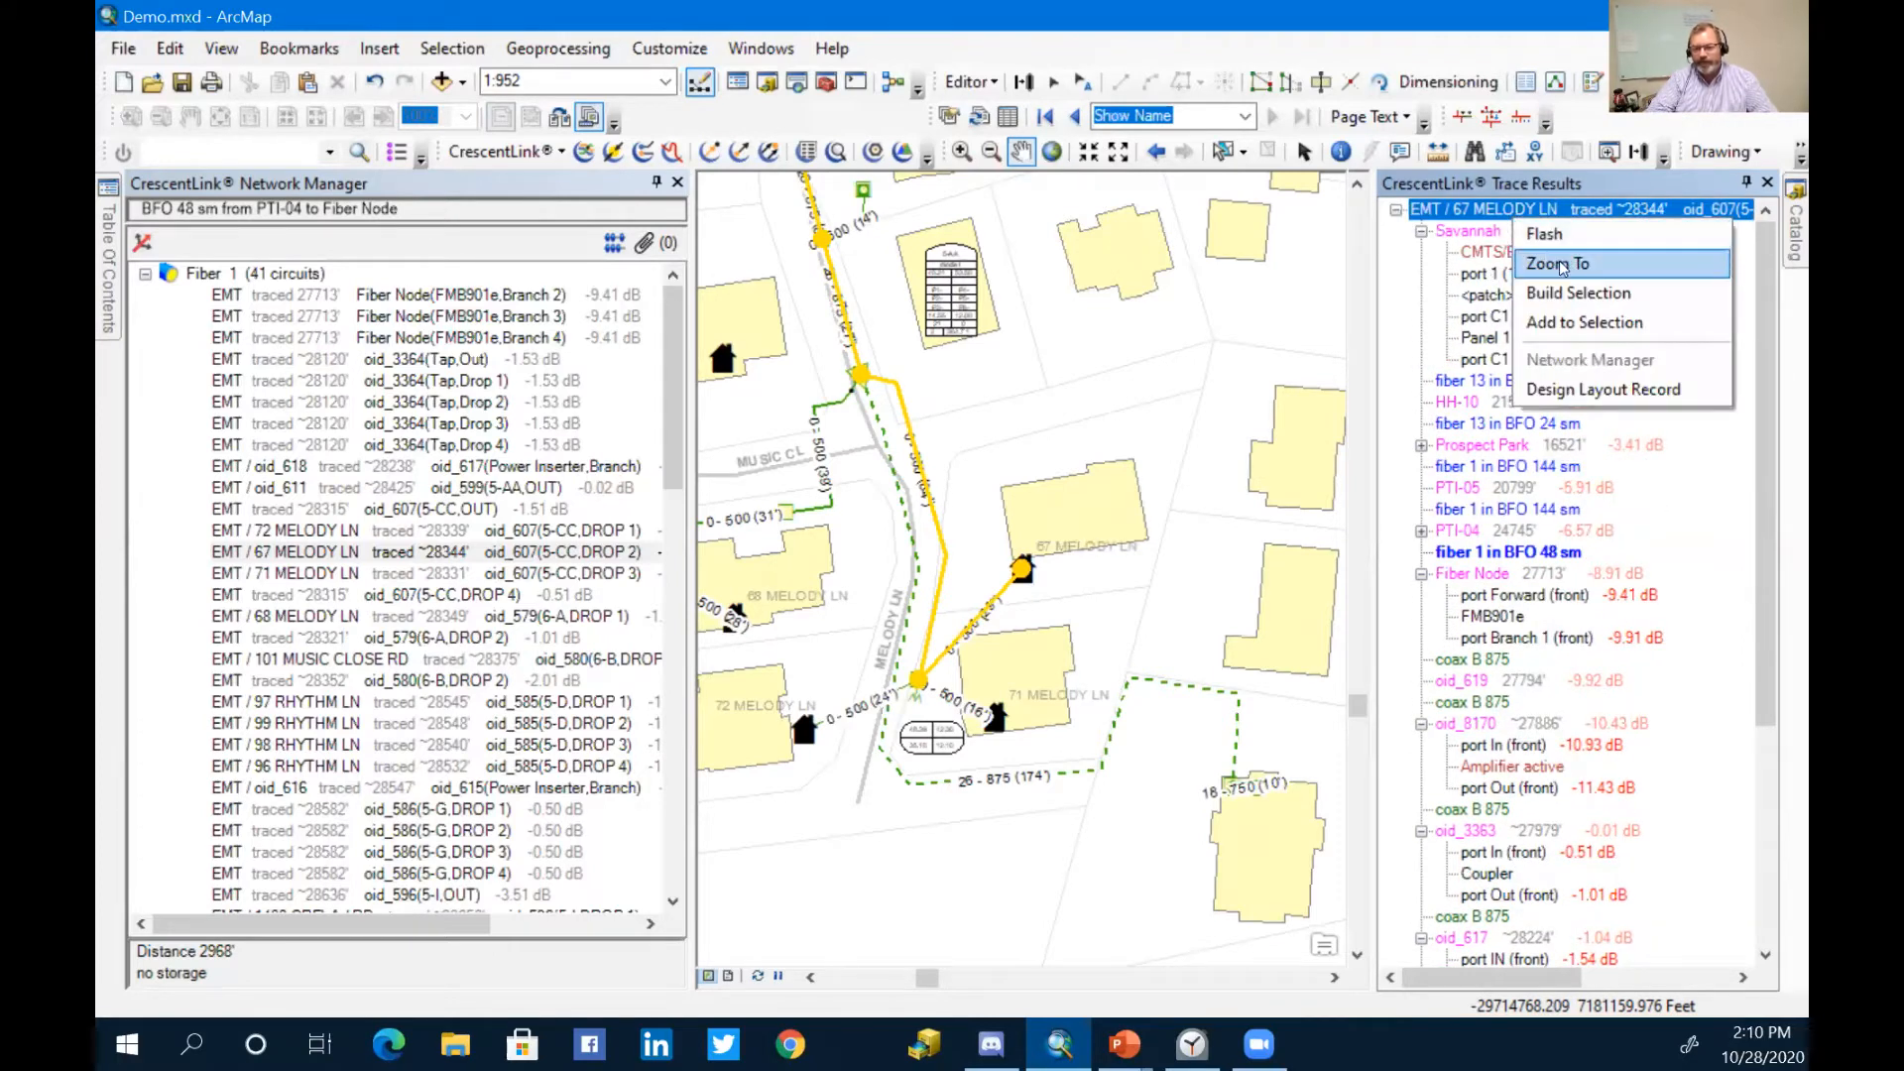
left_click(1571, 266)
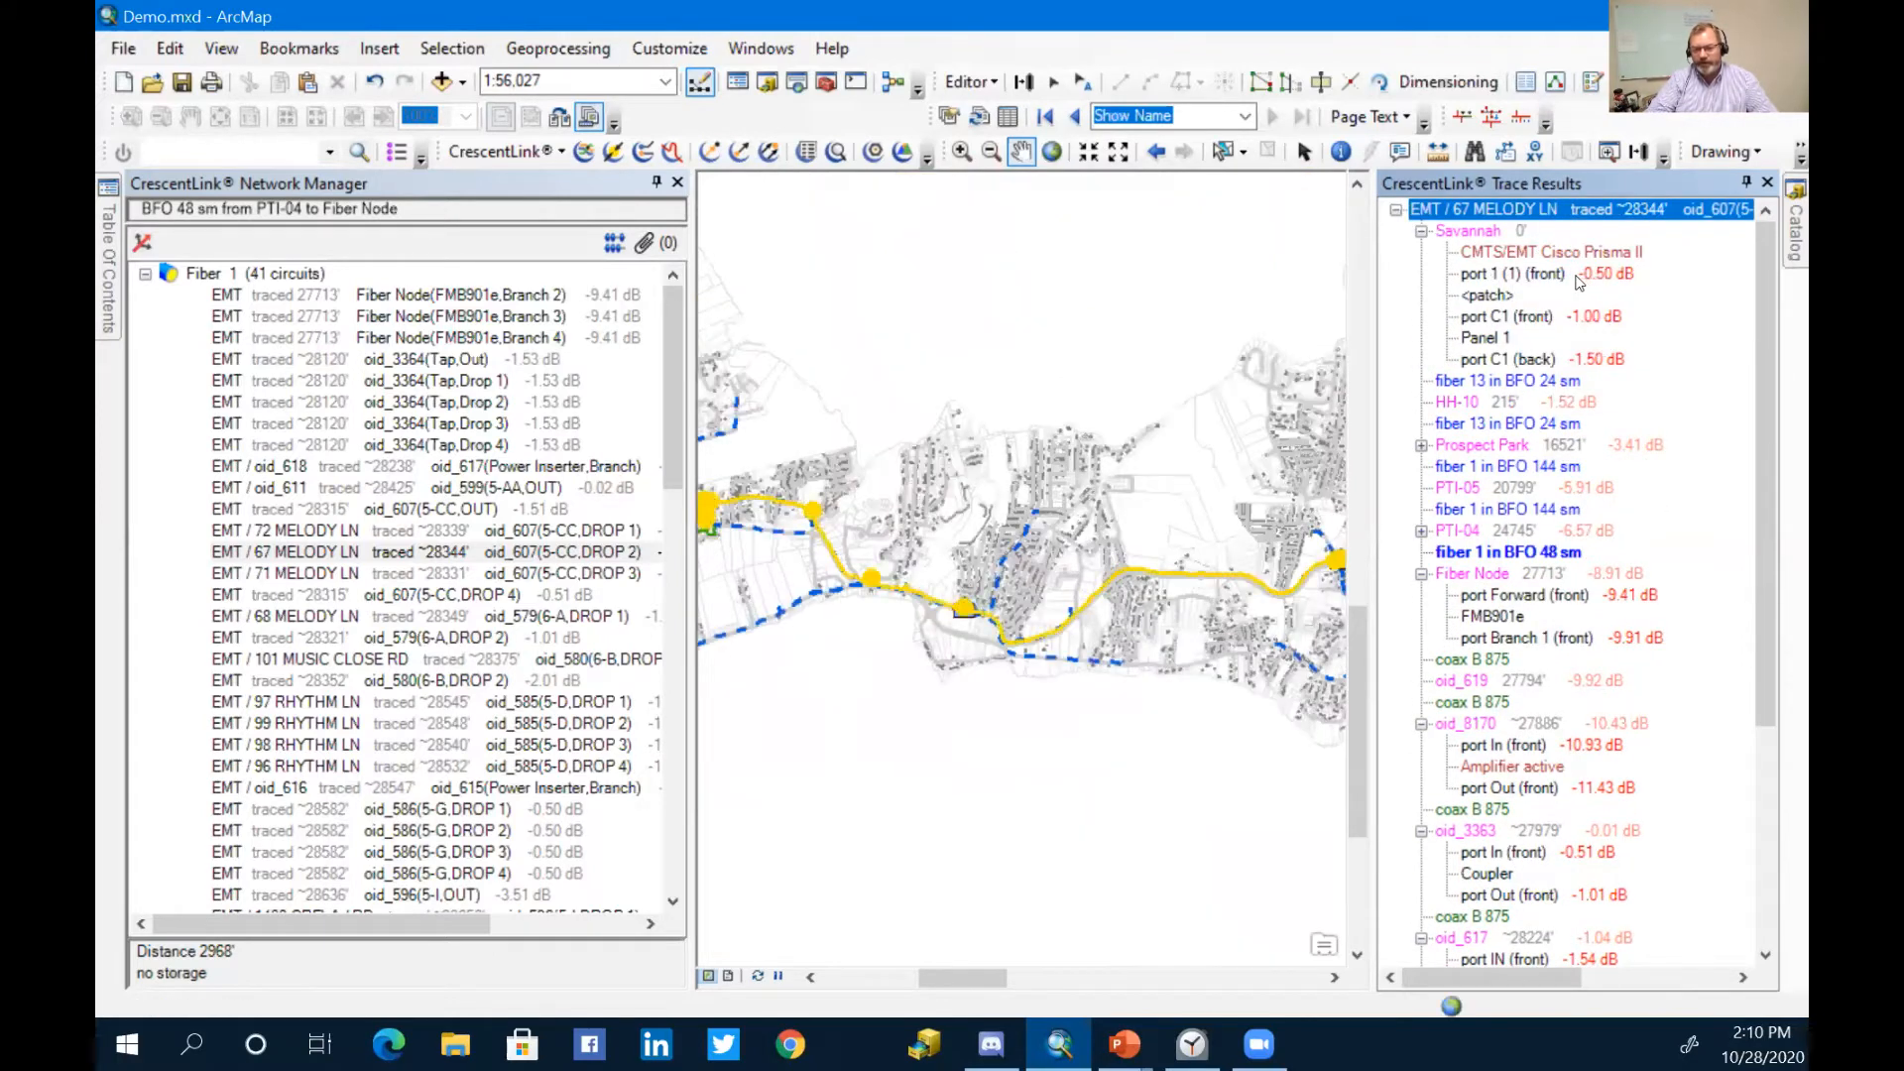
Step: Narrow the Trace Results to widen the map and follow the highlighted route west to its coax neighborhood at 1:4,000
left_click_drag(1372, 578, 1475, 578)
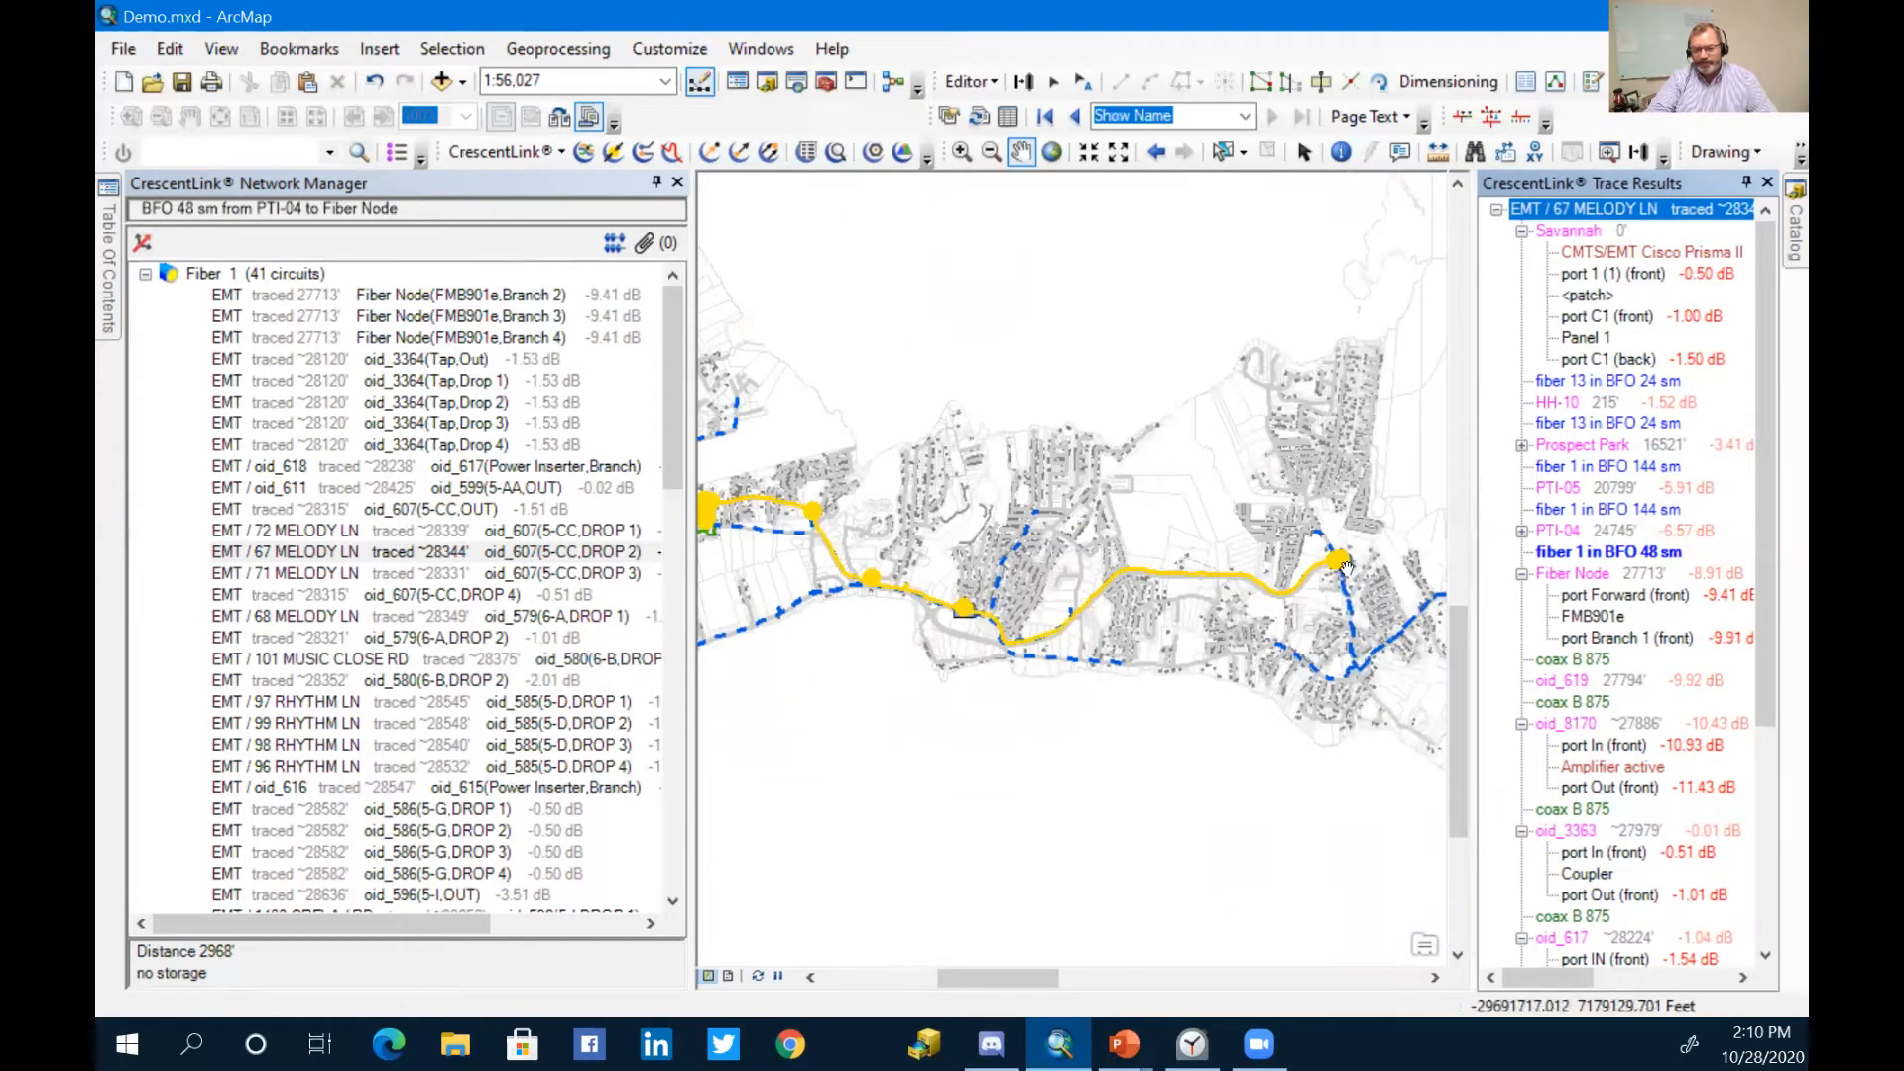
left_click_drag(1145, 694, 1289, 758)
scroll(912, 612, "up", 5)
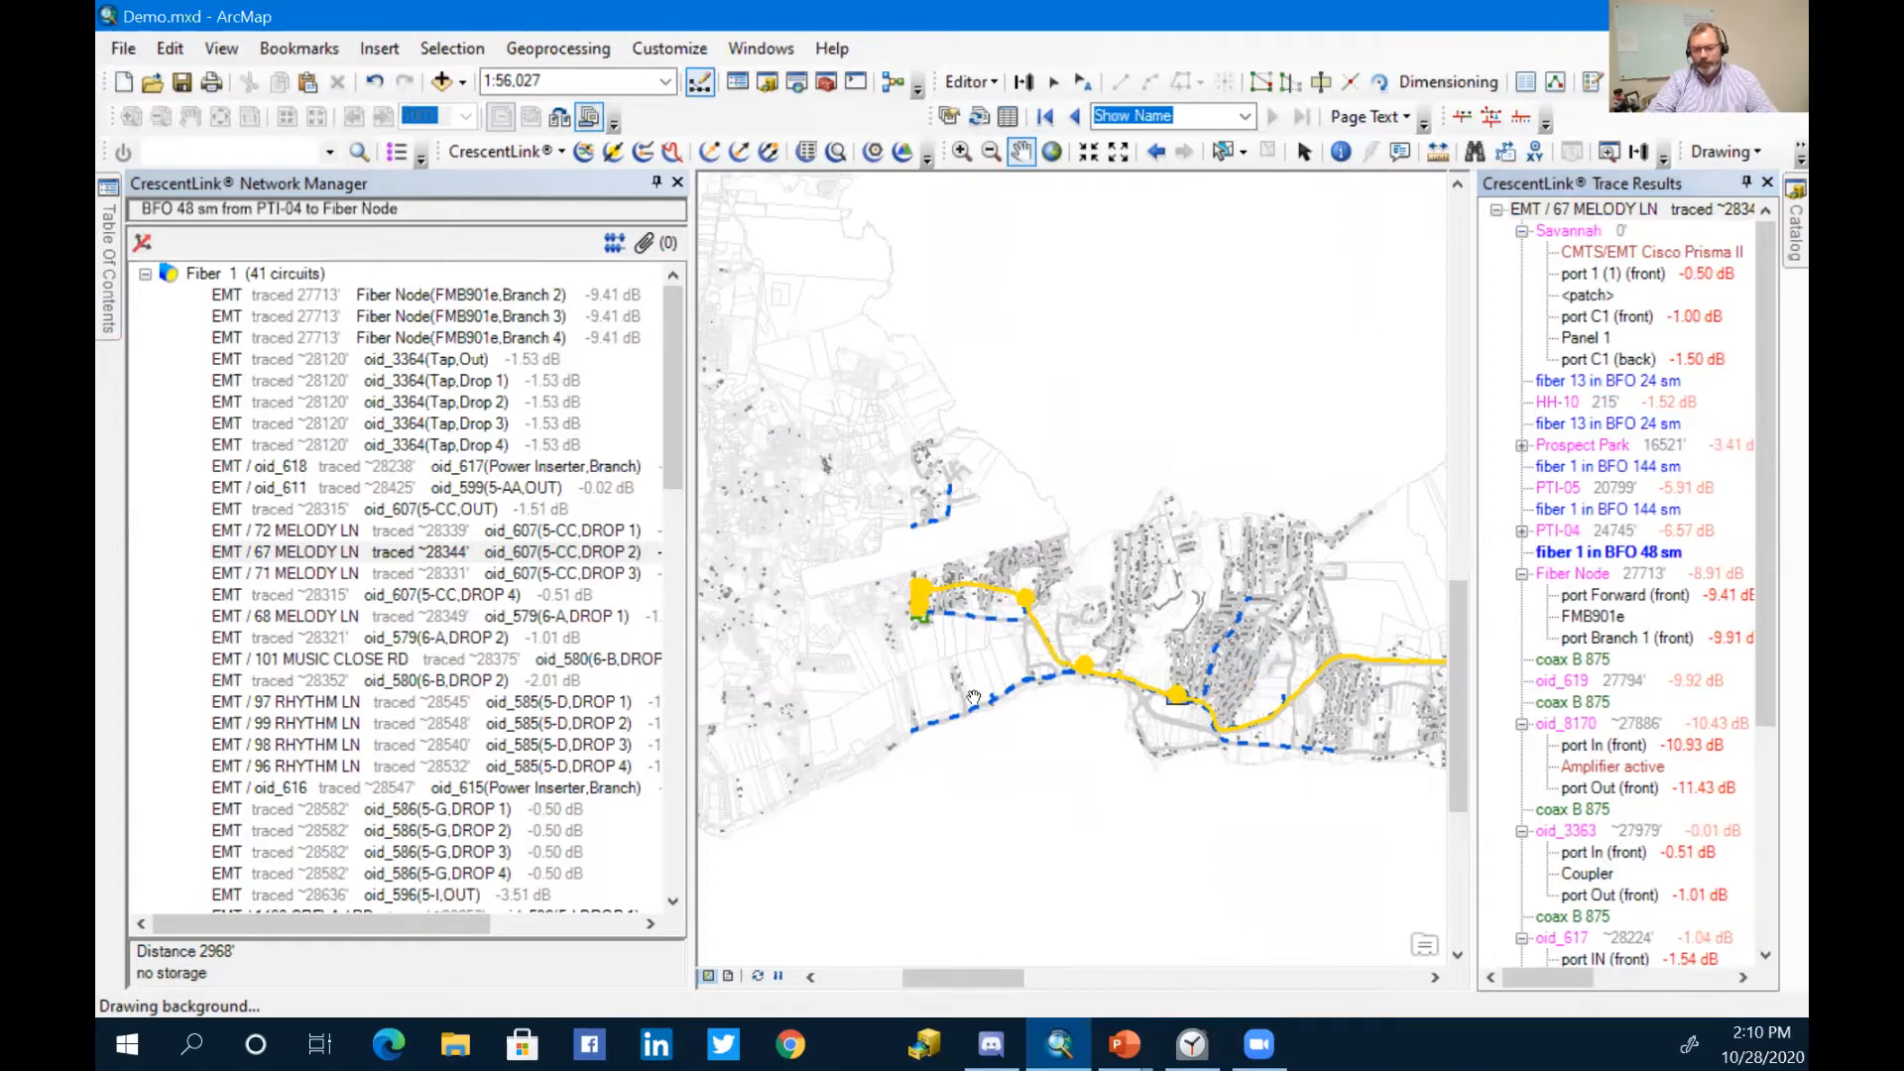
scroll(911, 612, "up", 4)
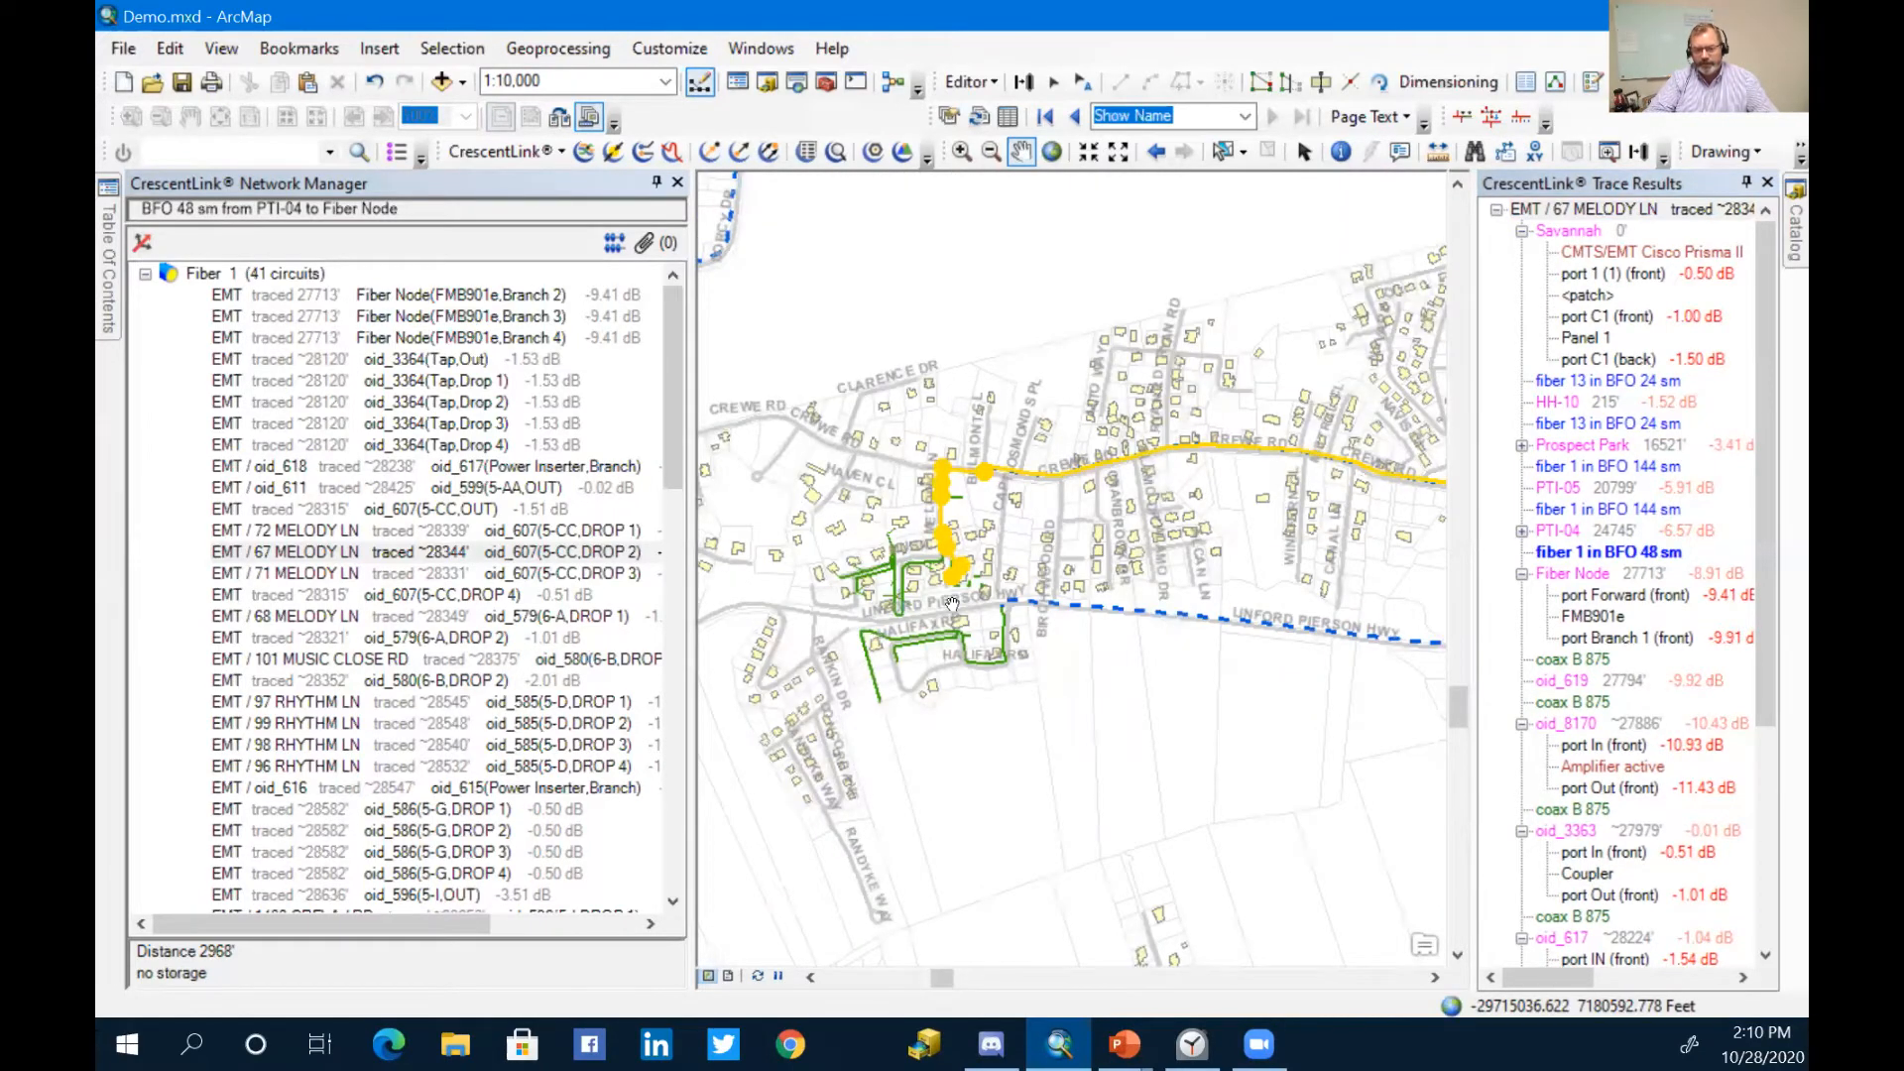
scroll(937, 619, "up", 4)
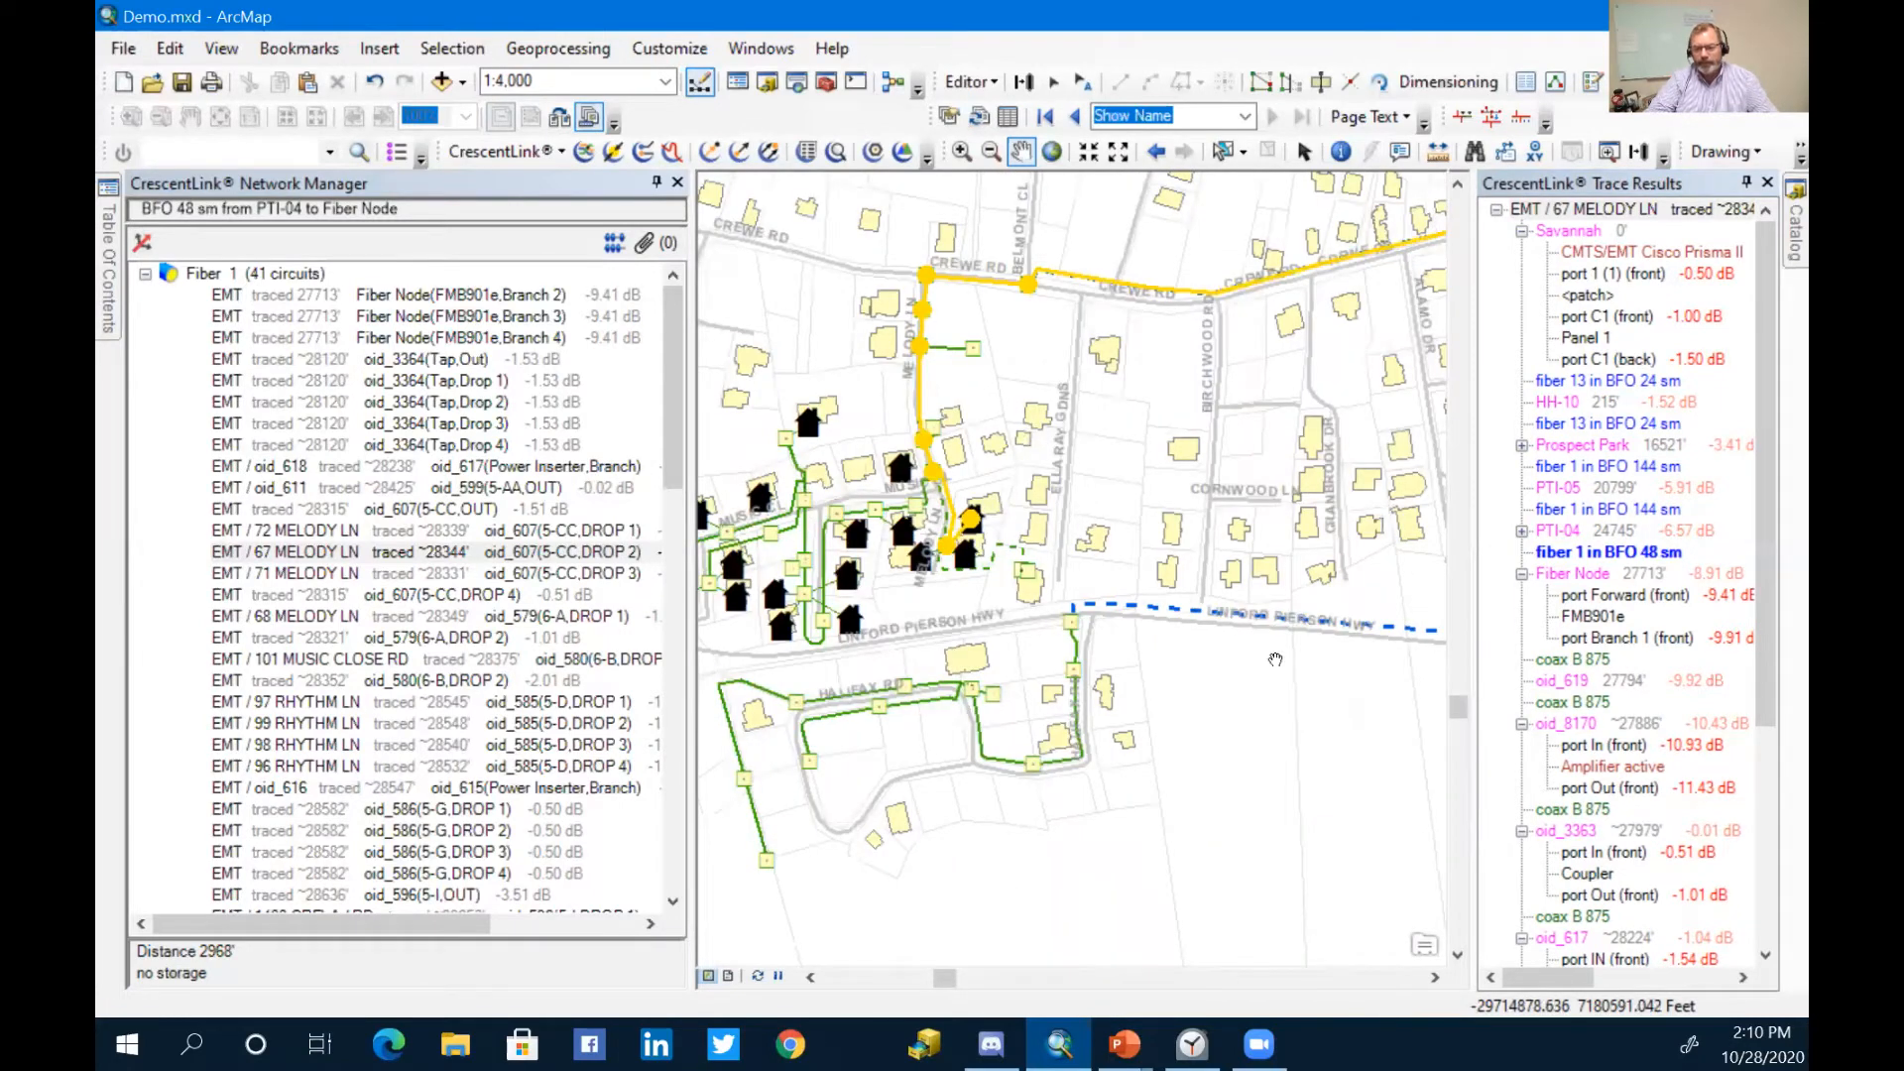
Step: Find the customer home in the last trace entry and zoom back to it on the map
scroll(1590, 585, "down", 4)
scroll(1590, 586, "down", 1)
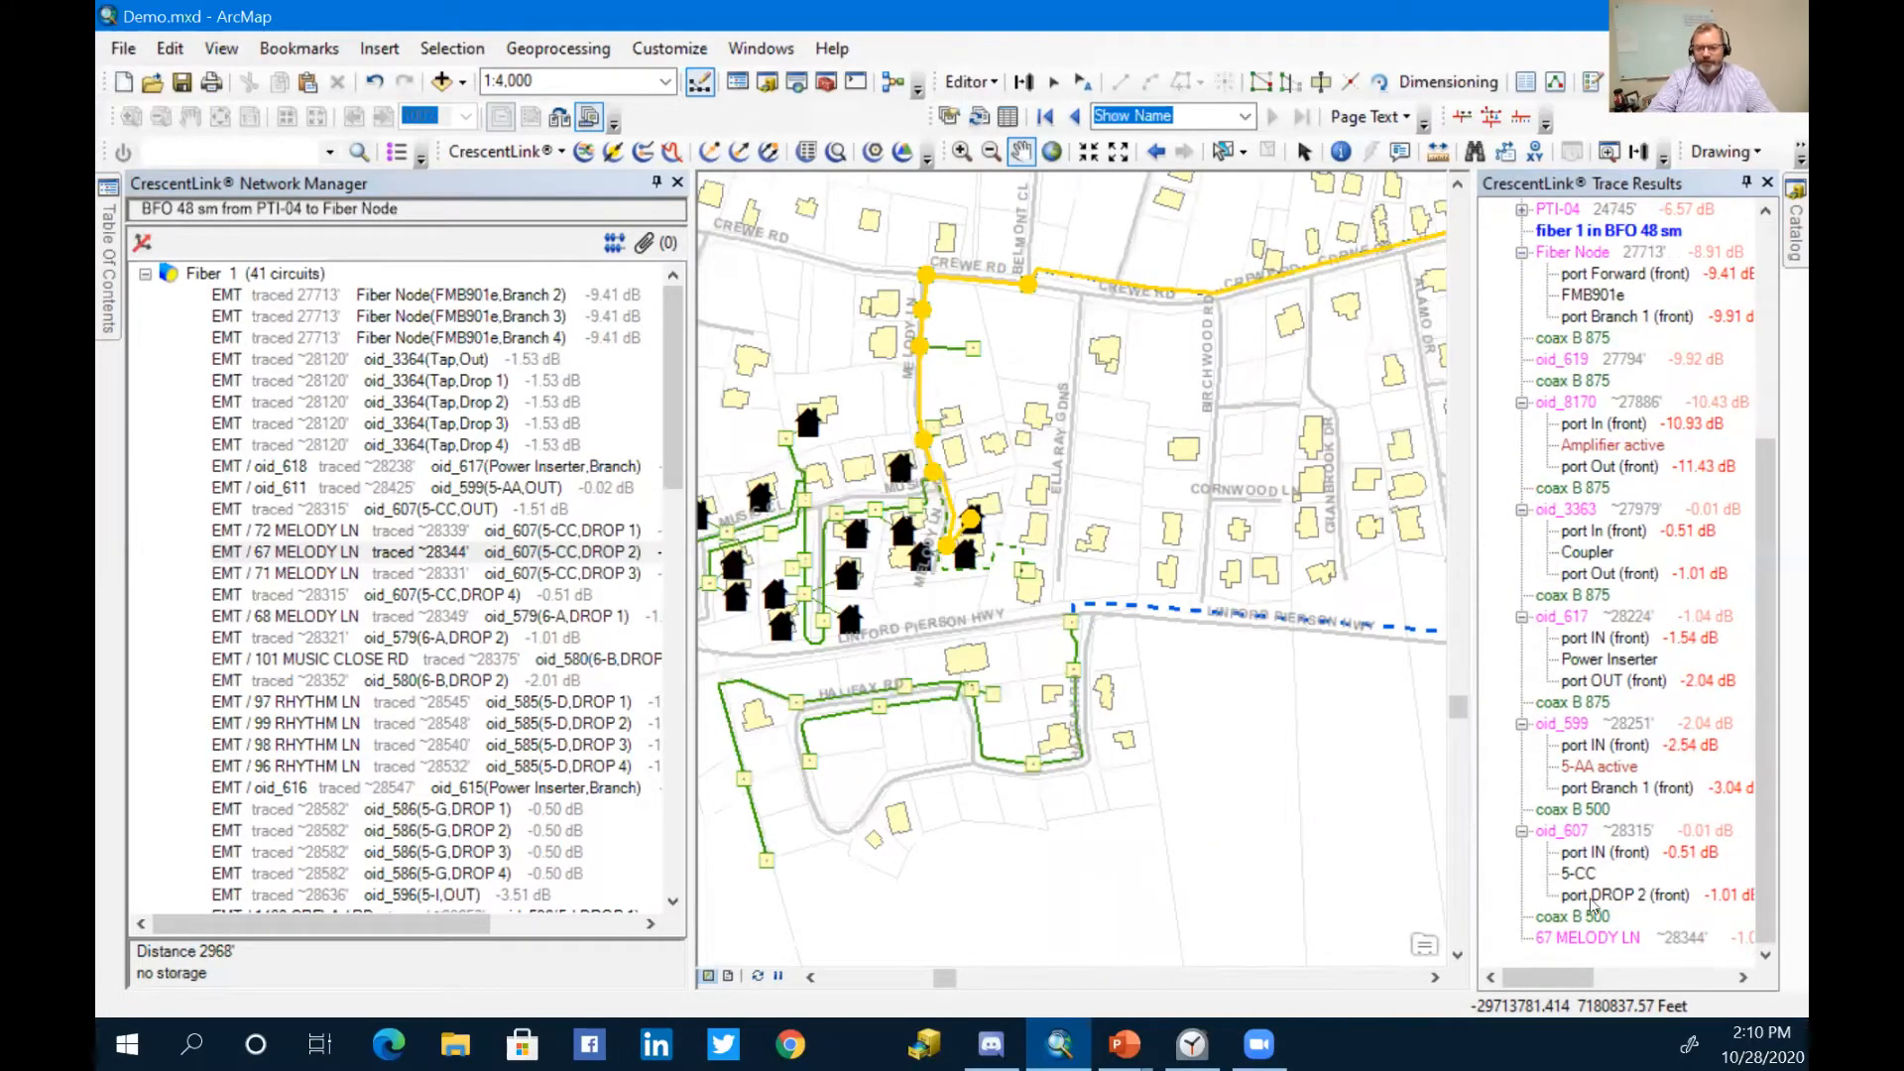
left_click(1609, 940)
right_click(1608, 940)
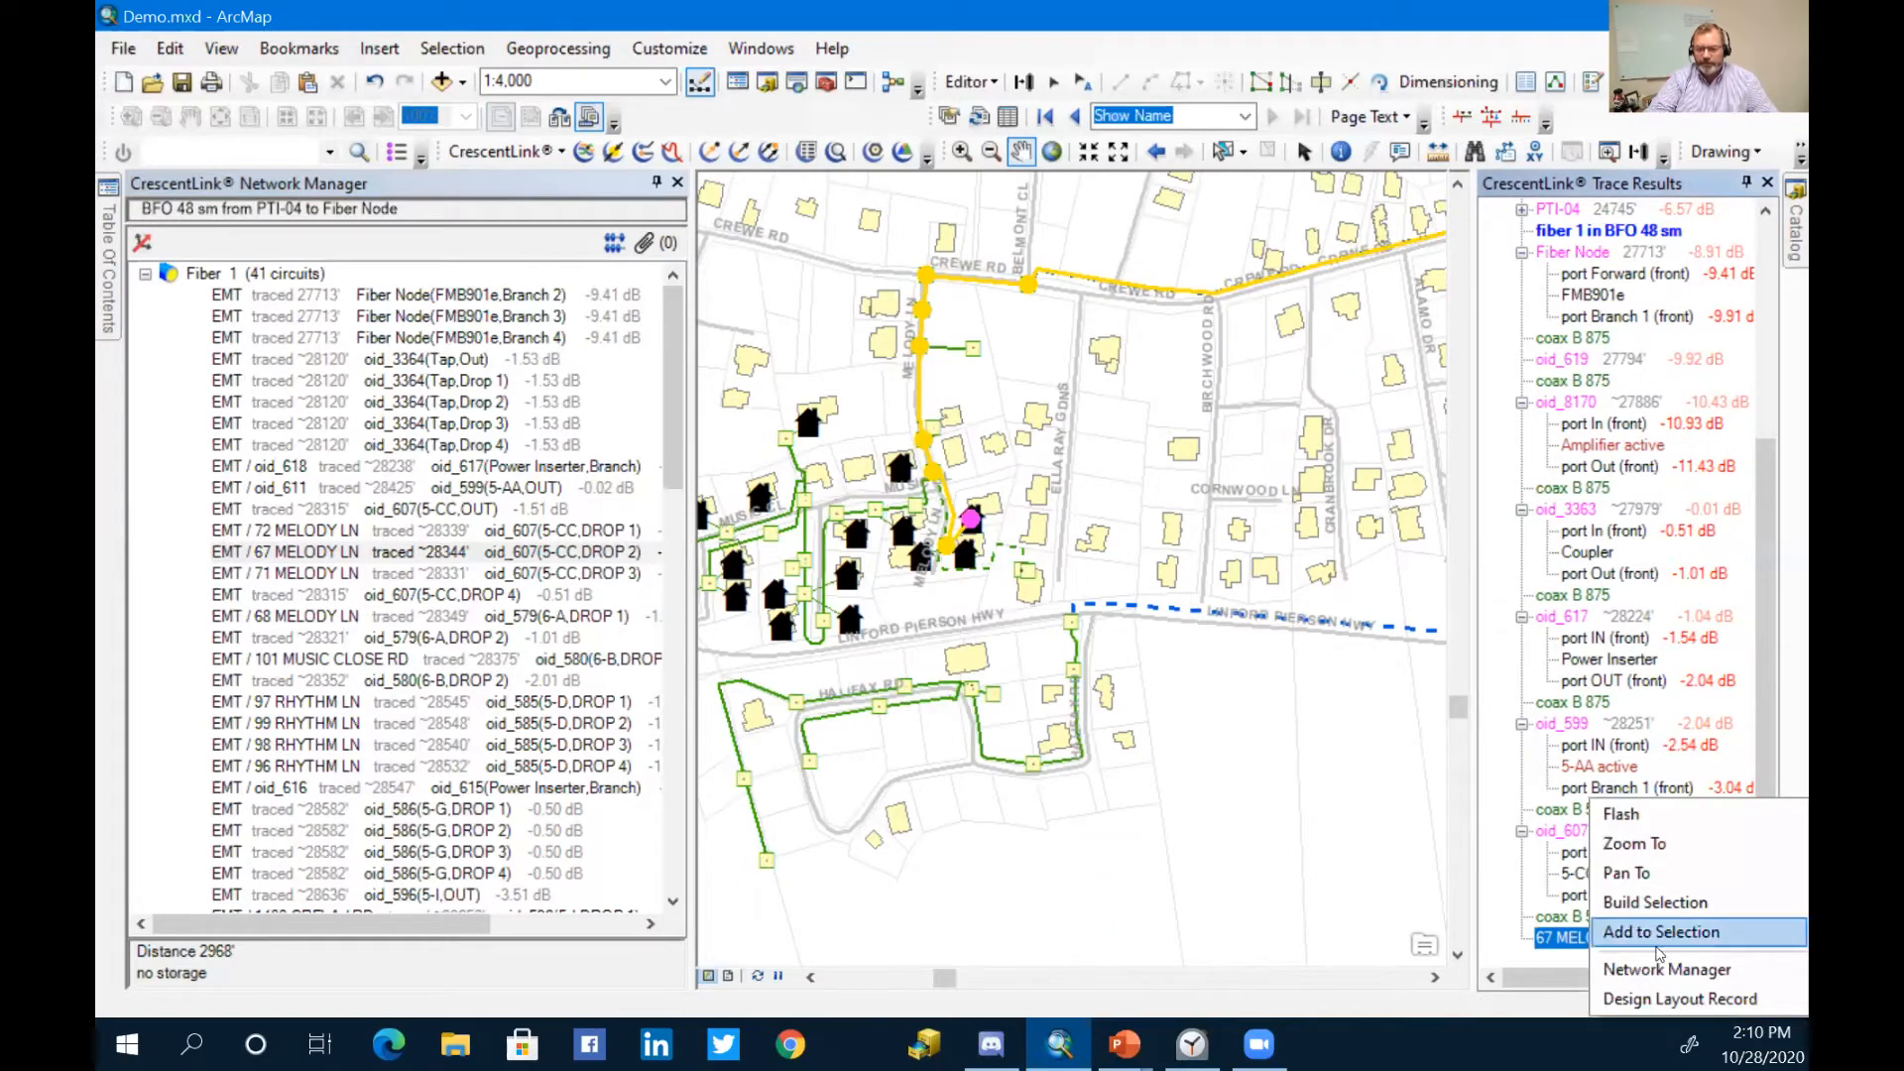
left_click(1676, 838)
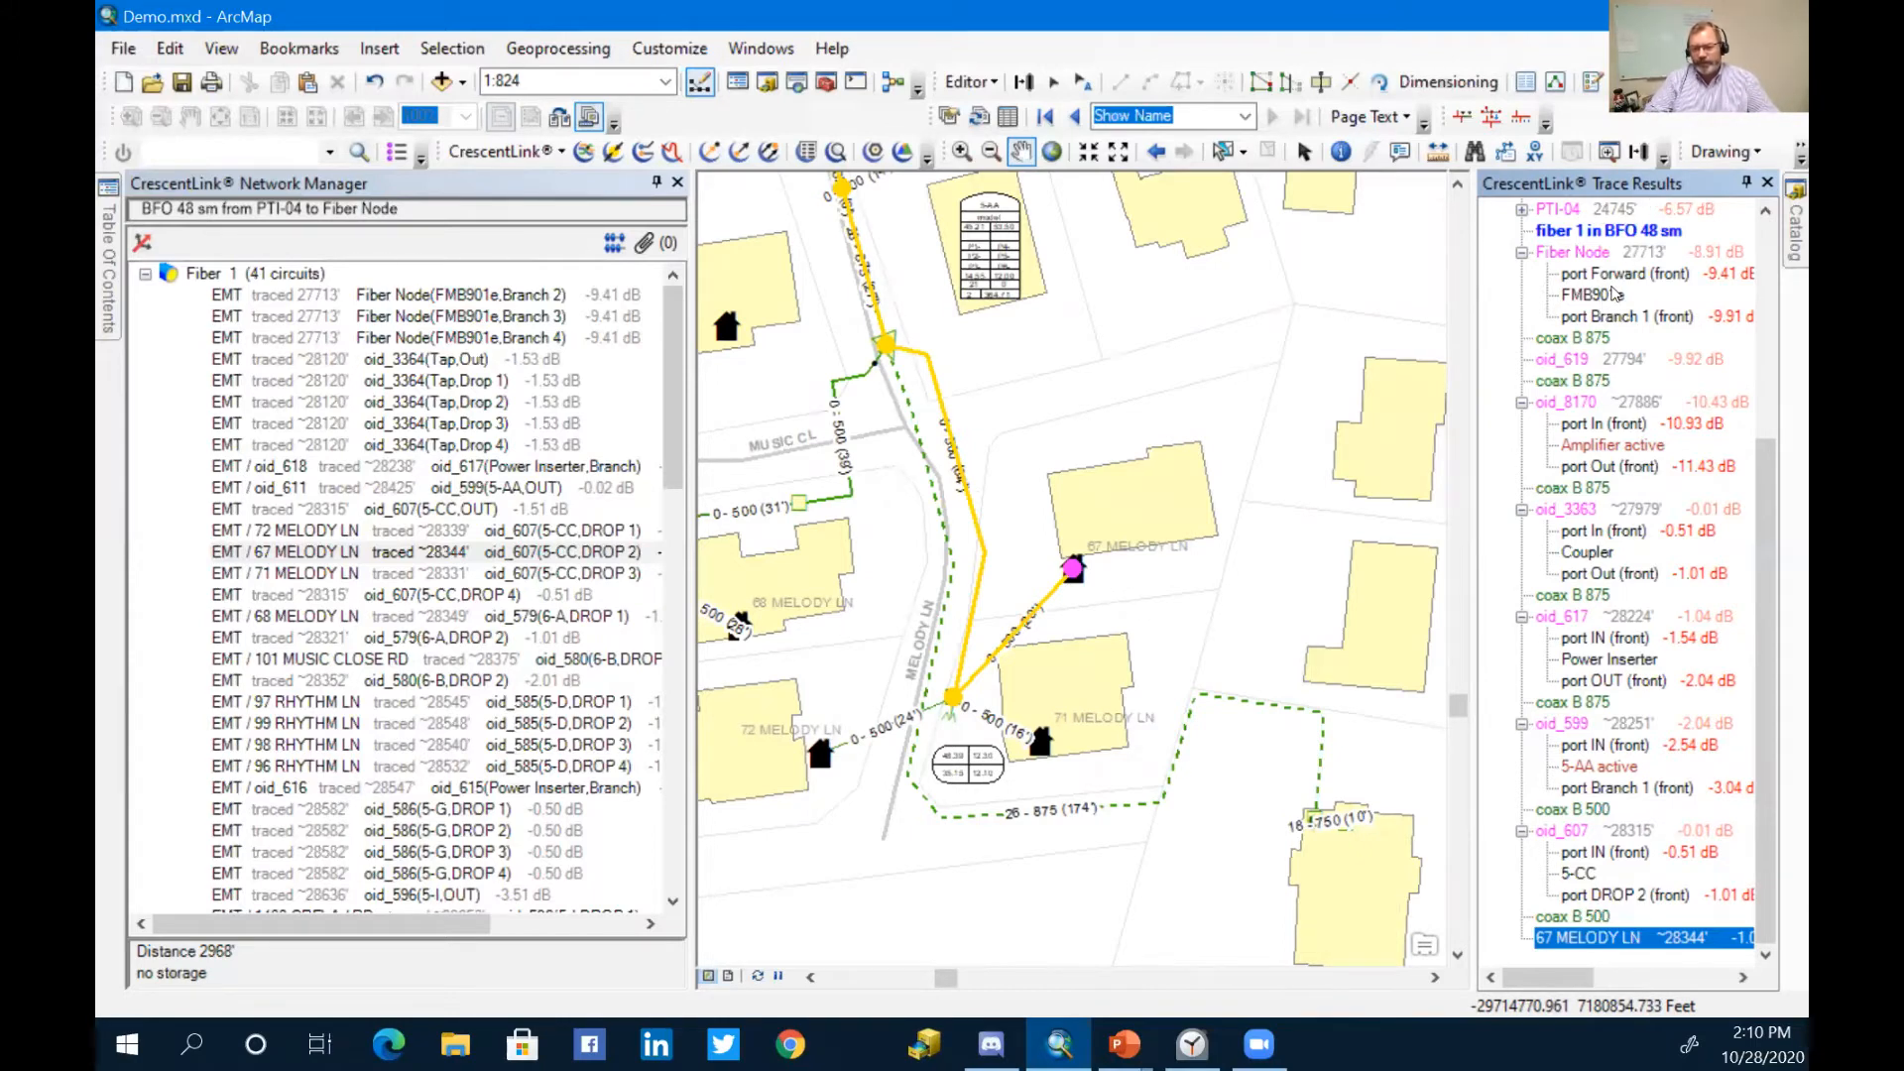
Step: Load the customer home at the end of the trace into the Network Manager and enlarge its equipment details
scroll(1614, 294, "up", 5)
scroll(1615, 294, "down", 5)
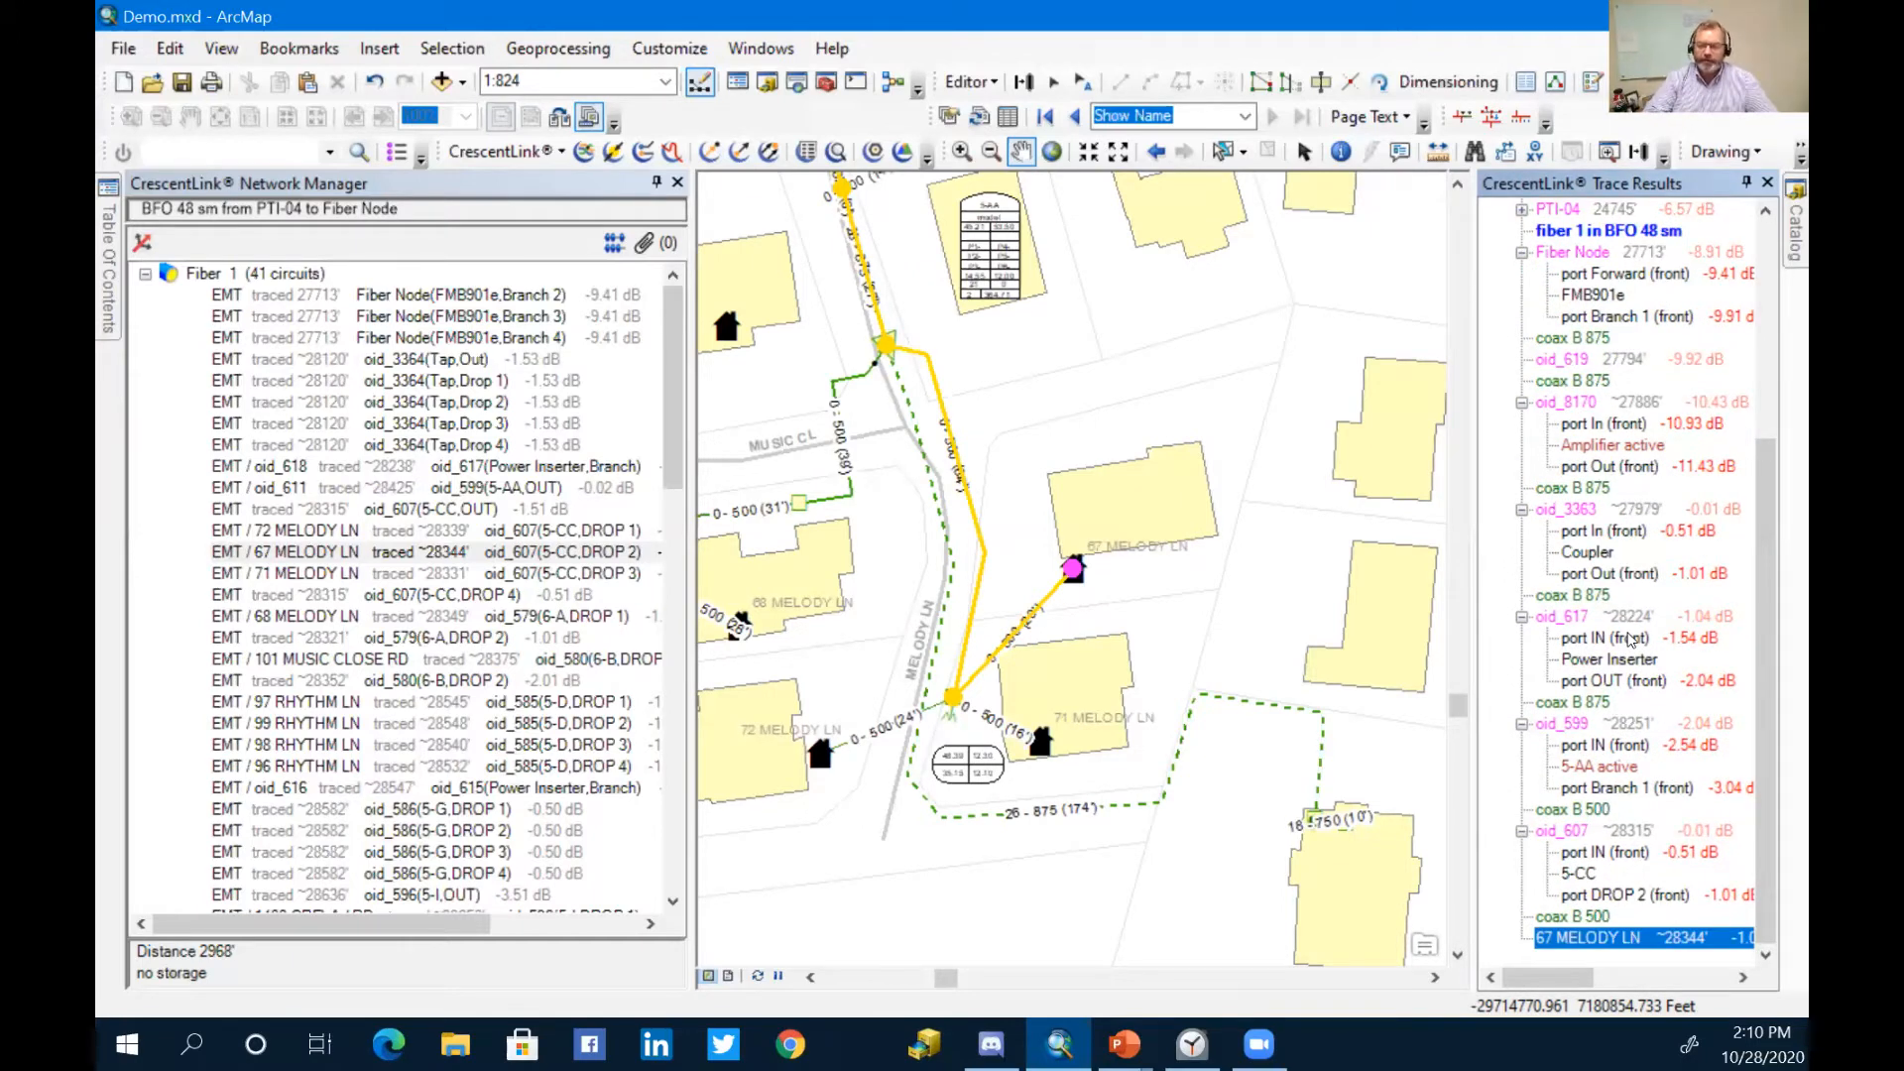
right_click(1600, 945)
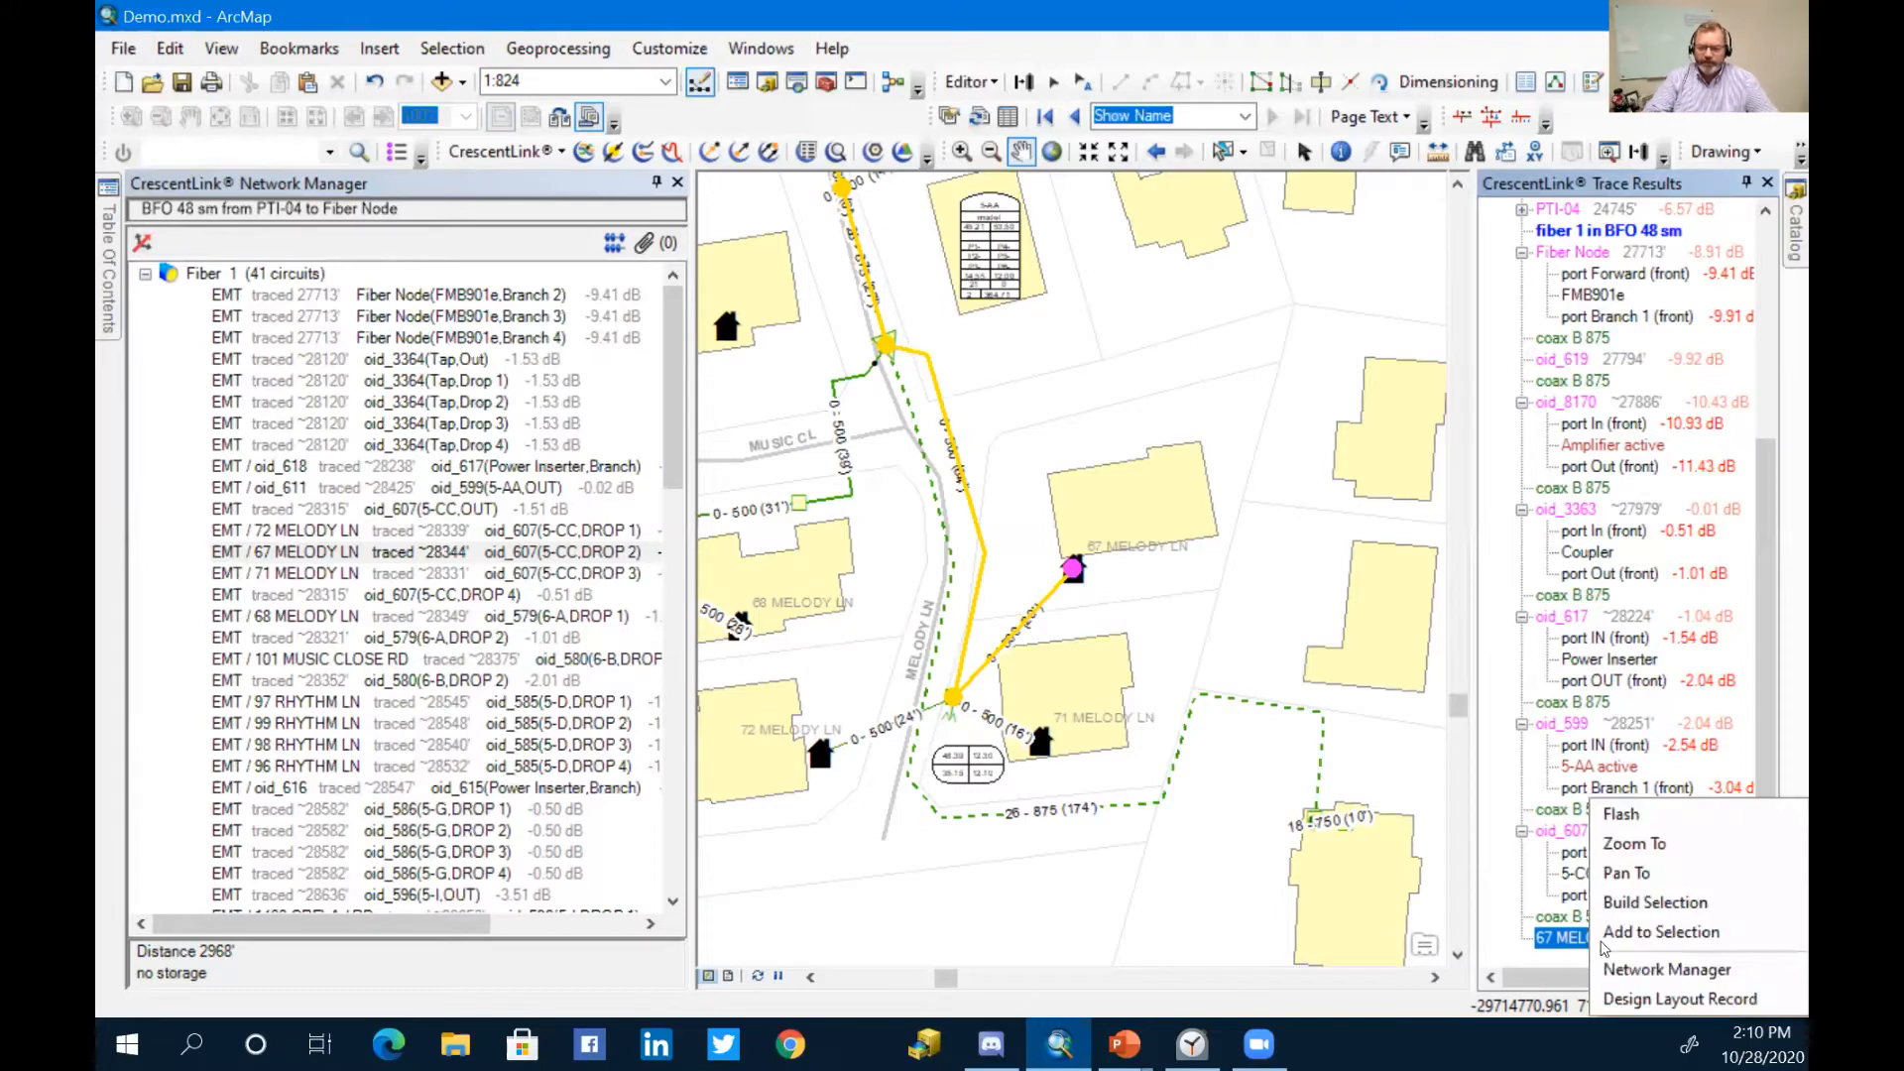
left_click(1675, 972)
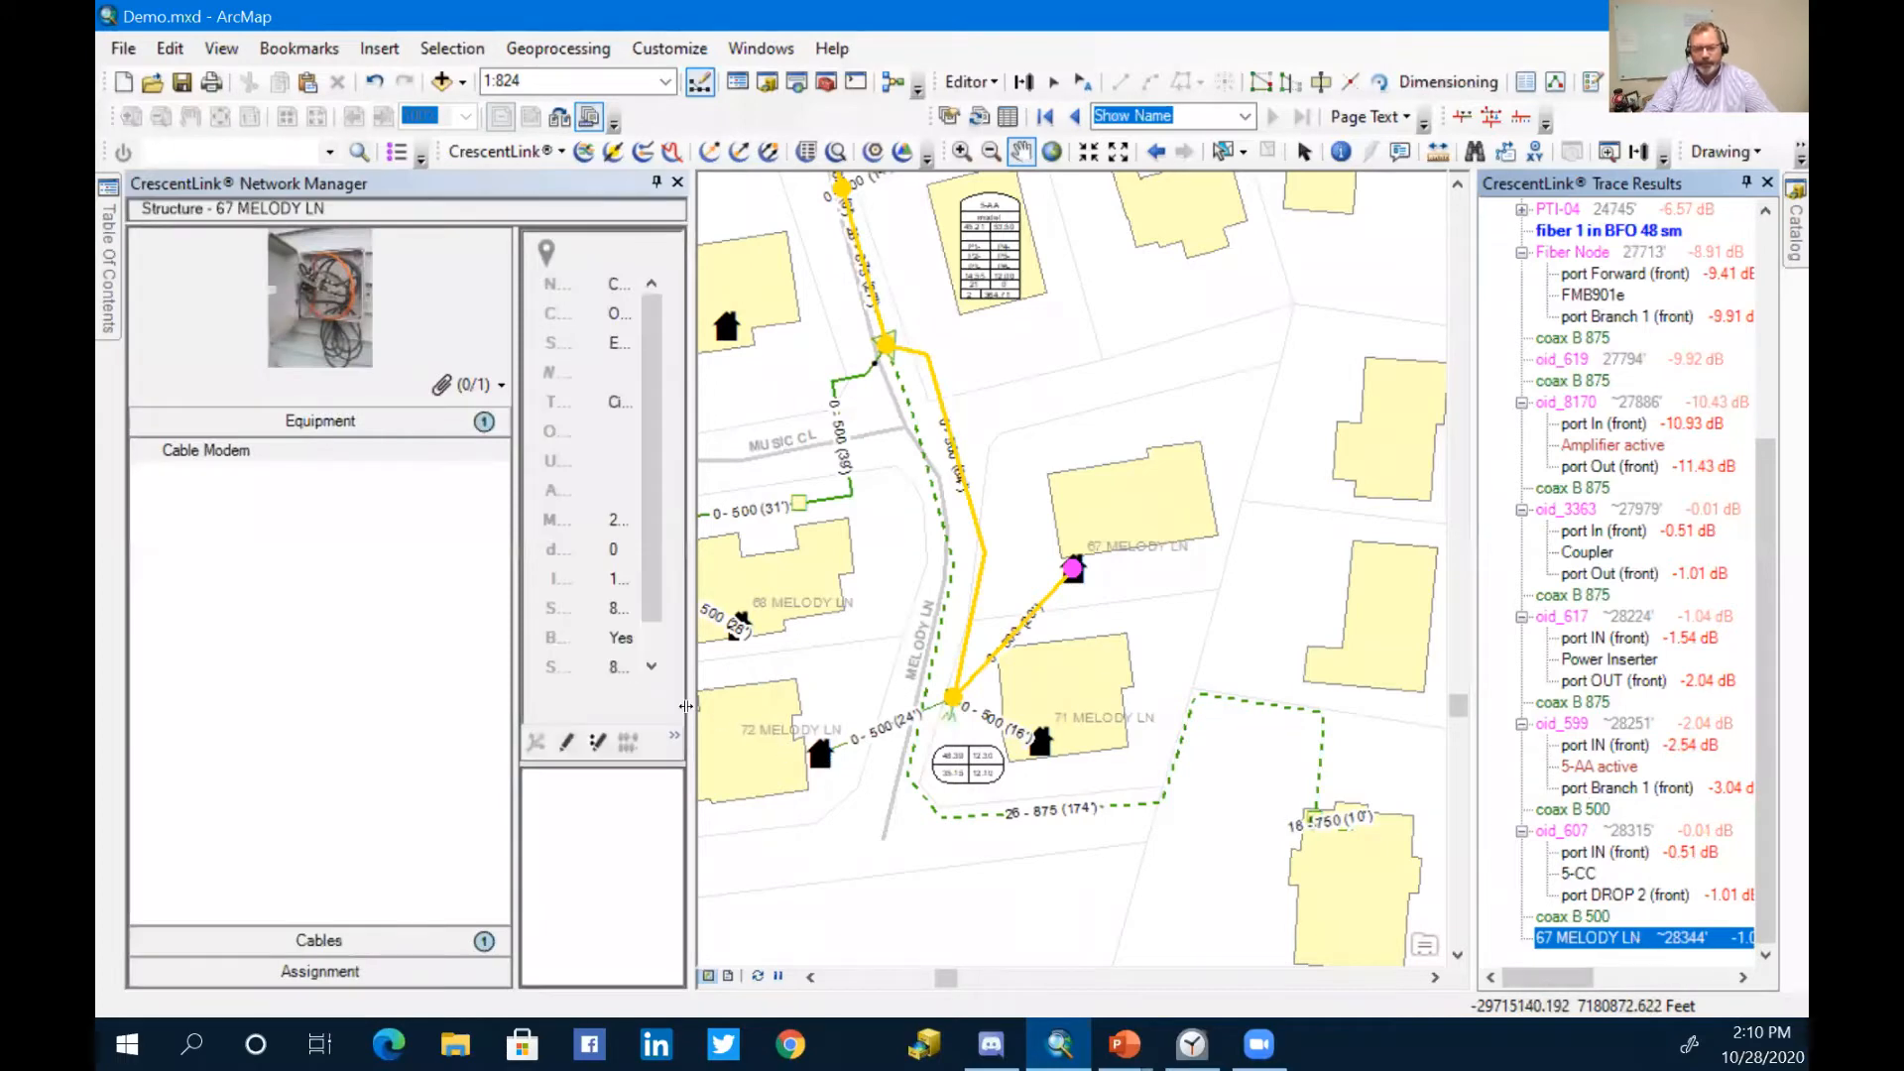
right_click(1654, 947)
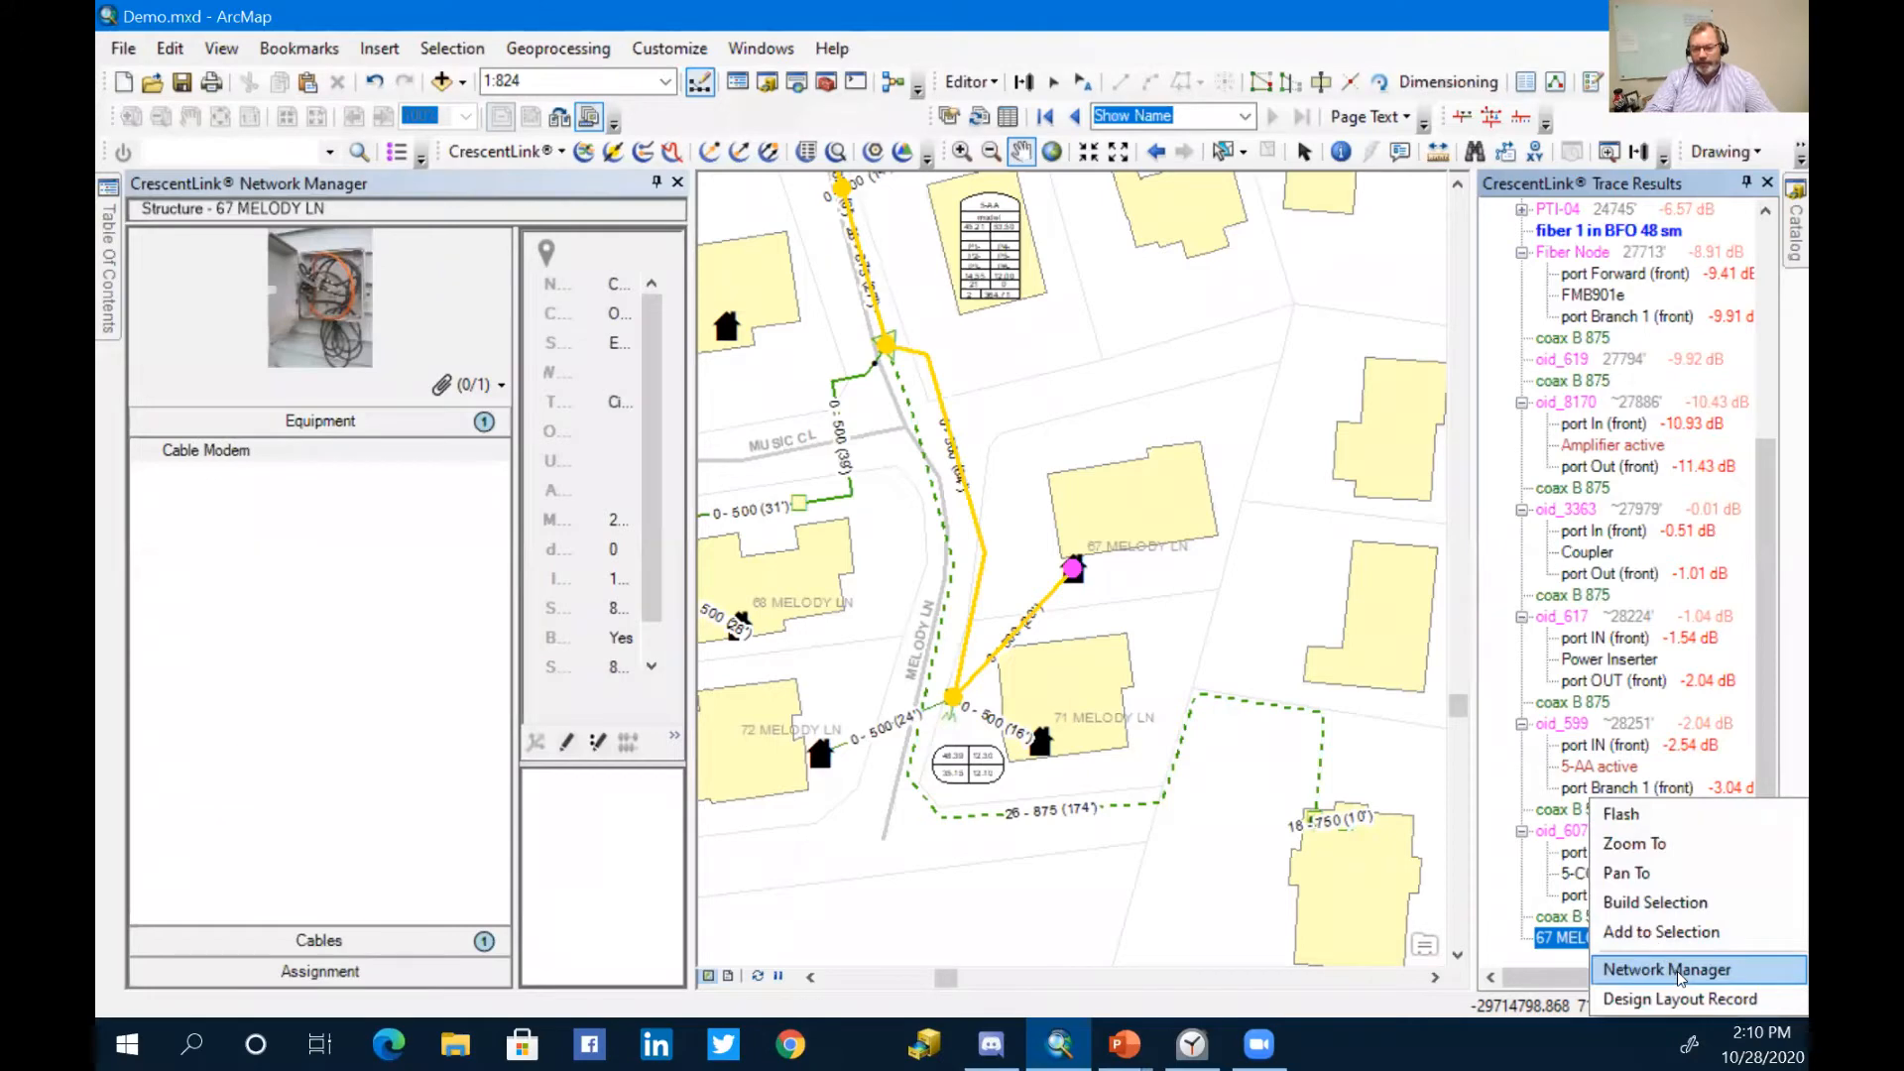
left_click(1678, 975)
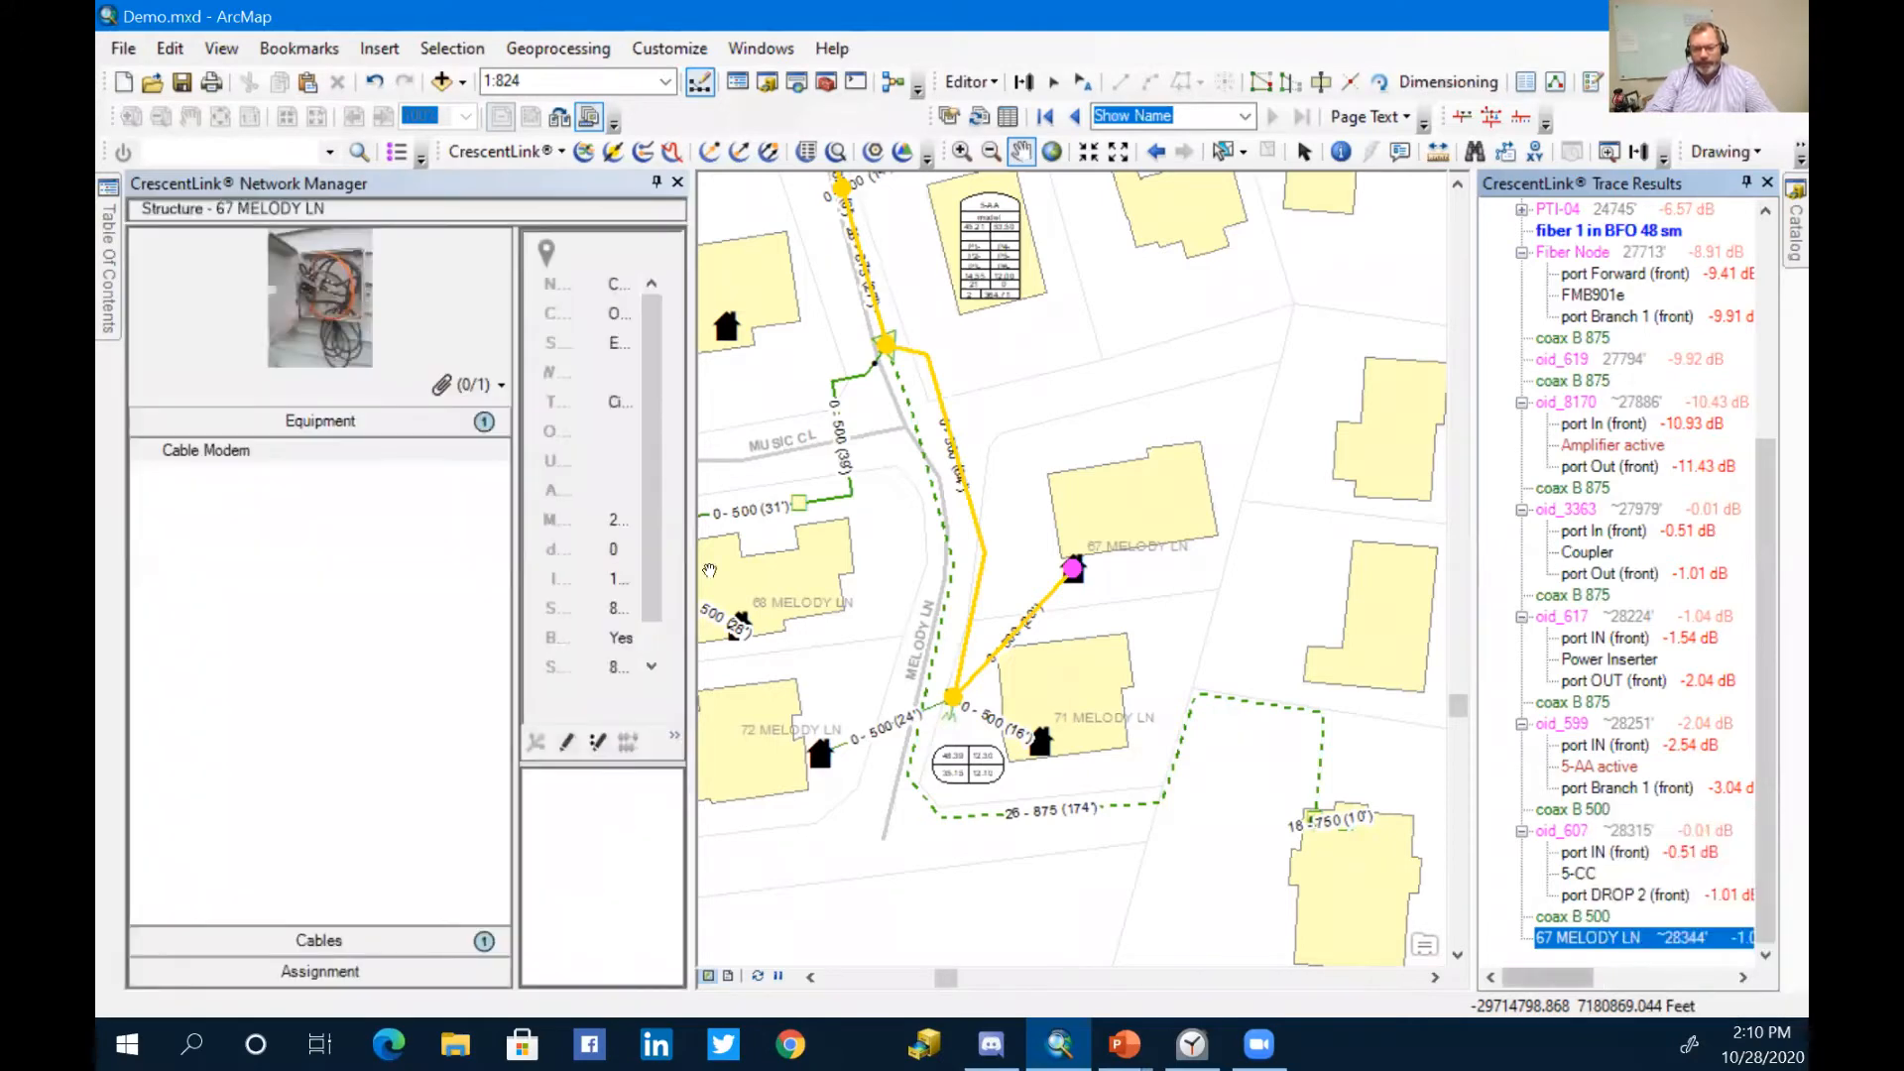
left_click_drag(518, 501, 392, 520)
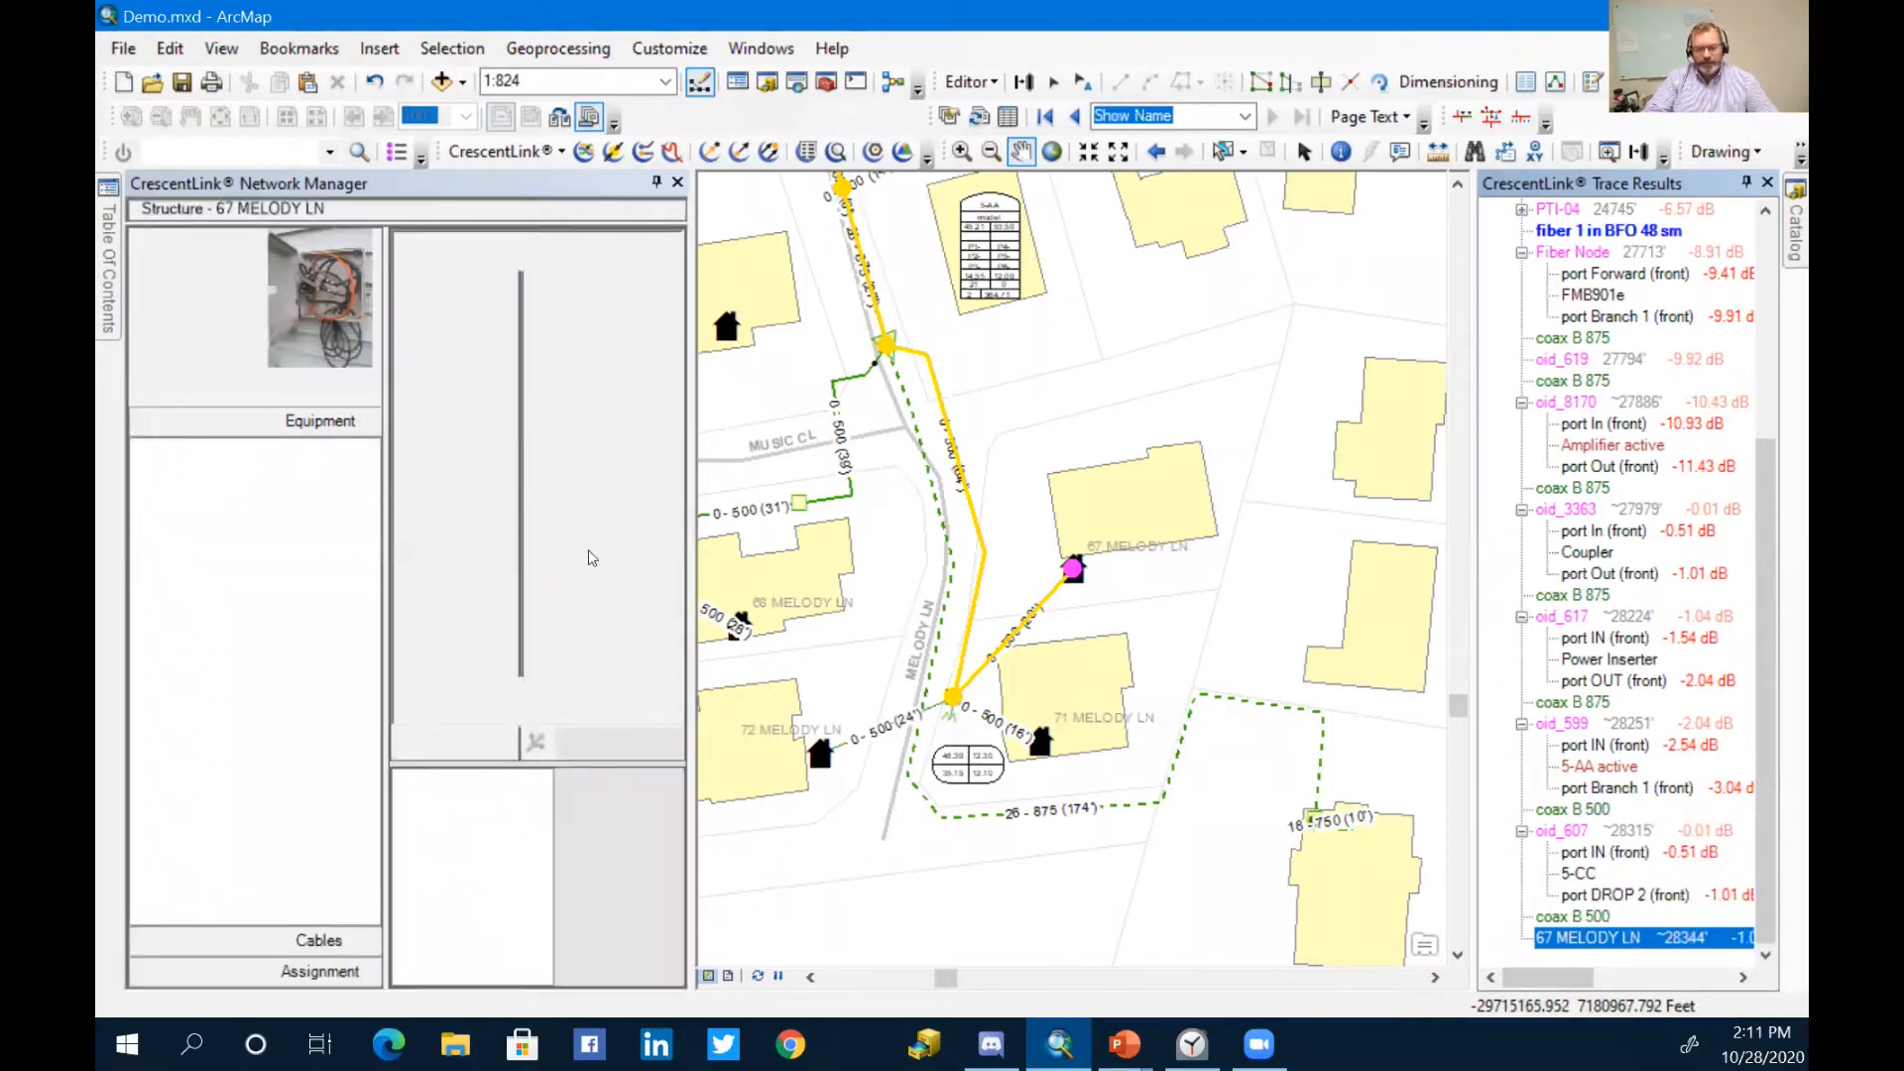
left_click_drag(692, 537, 805, 526)
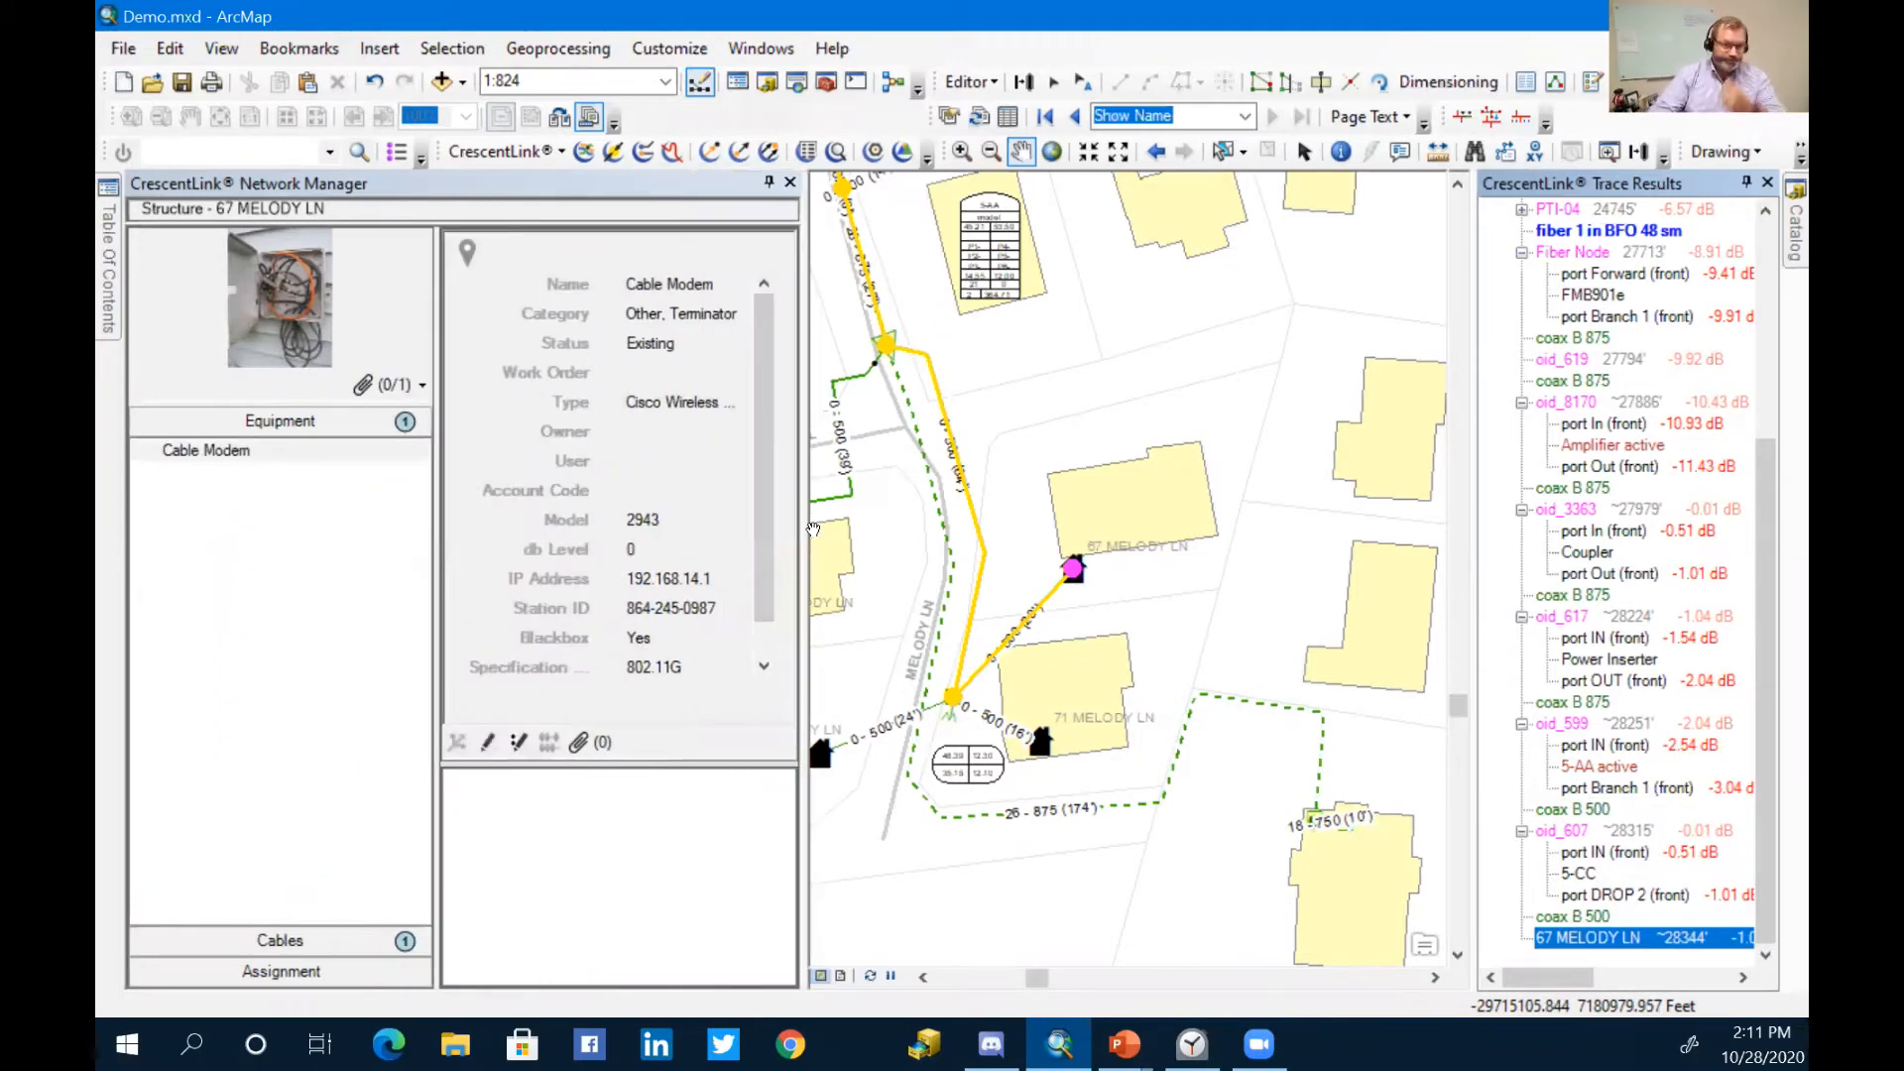
Step: Open the photo attached to the home's structure in its own window, close that window and return to the map
double_click(270, 313)
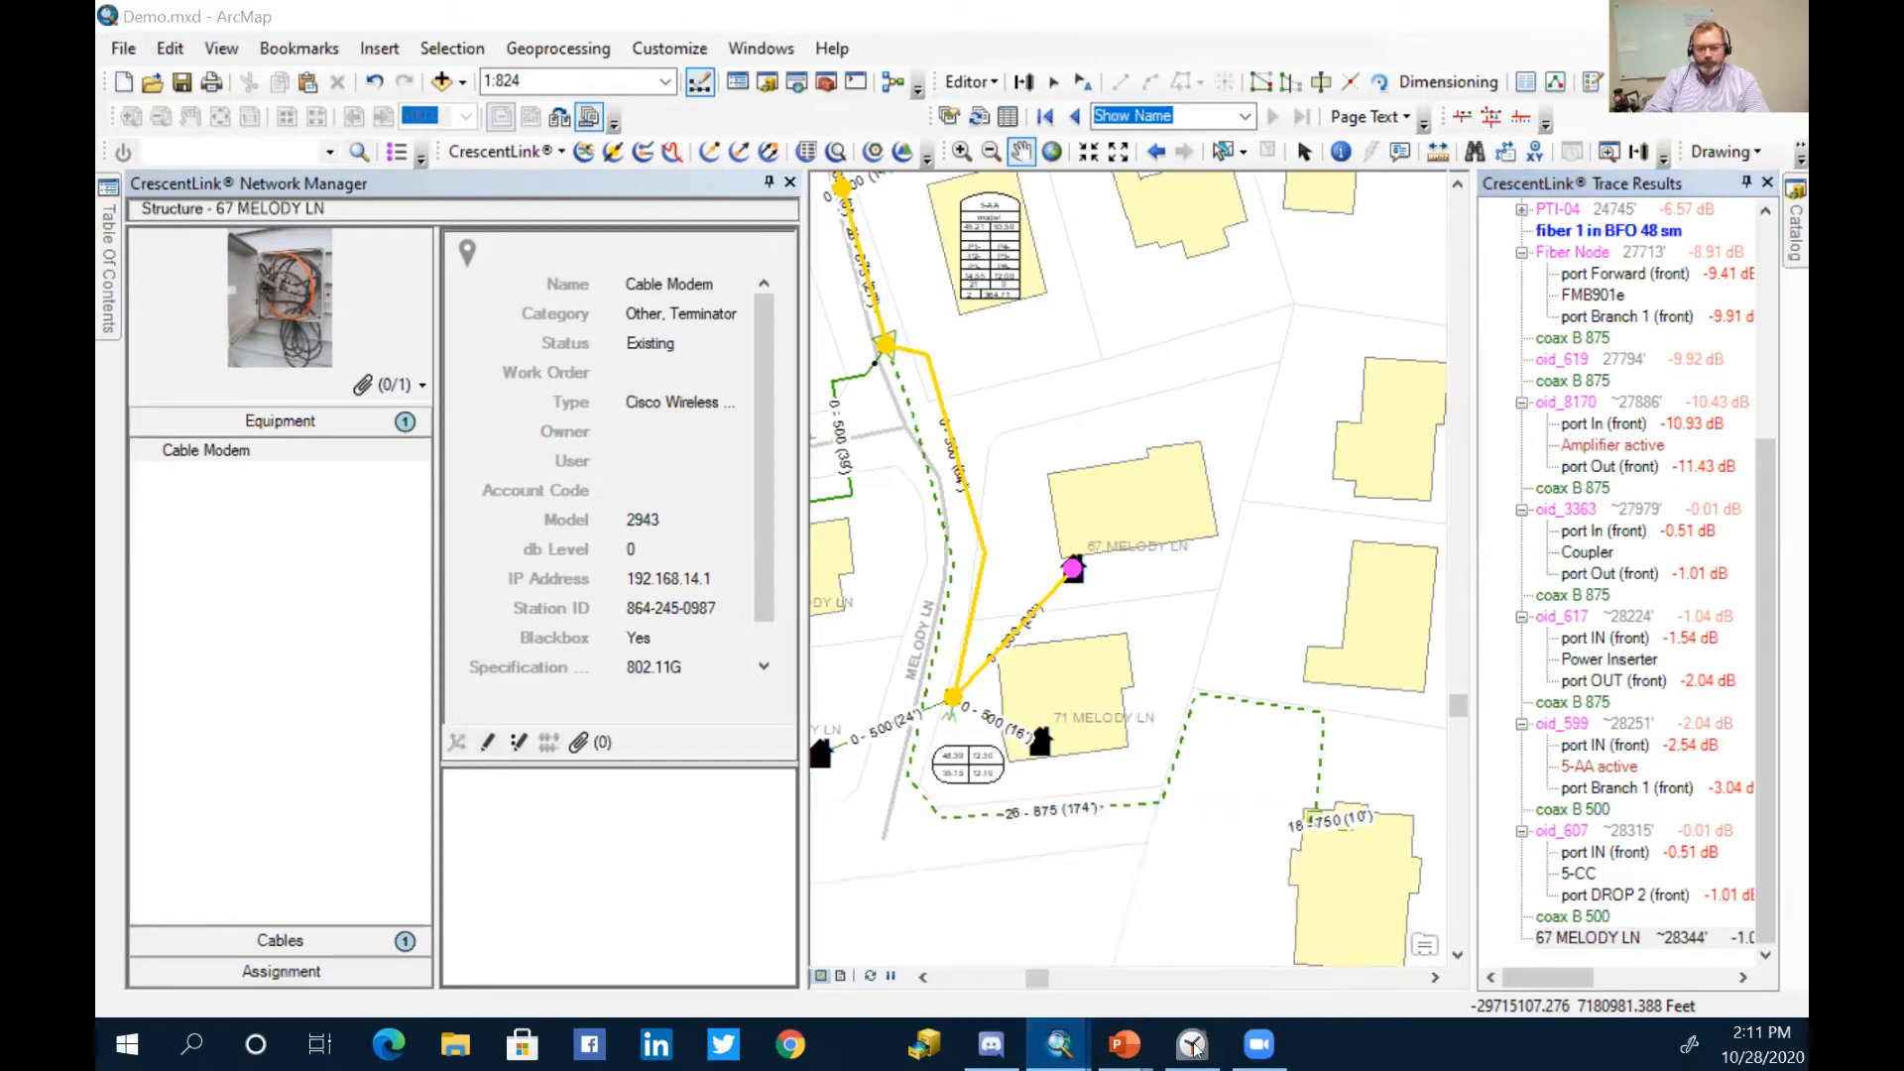
mouse_move(1059, 1043)
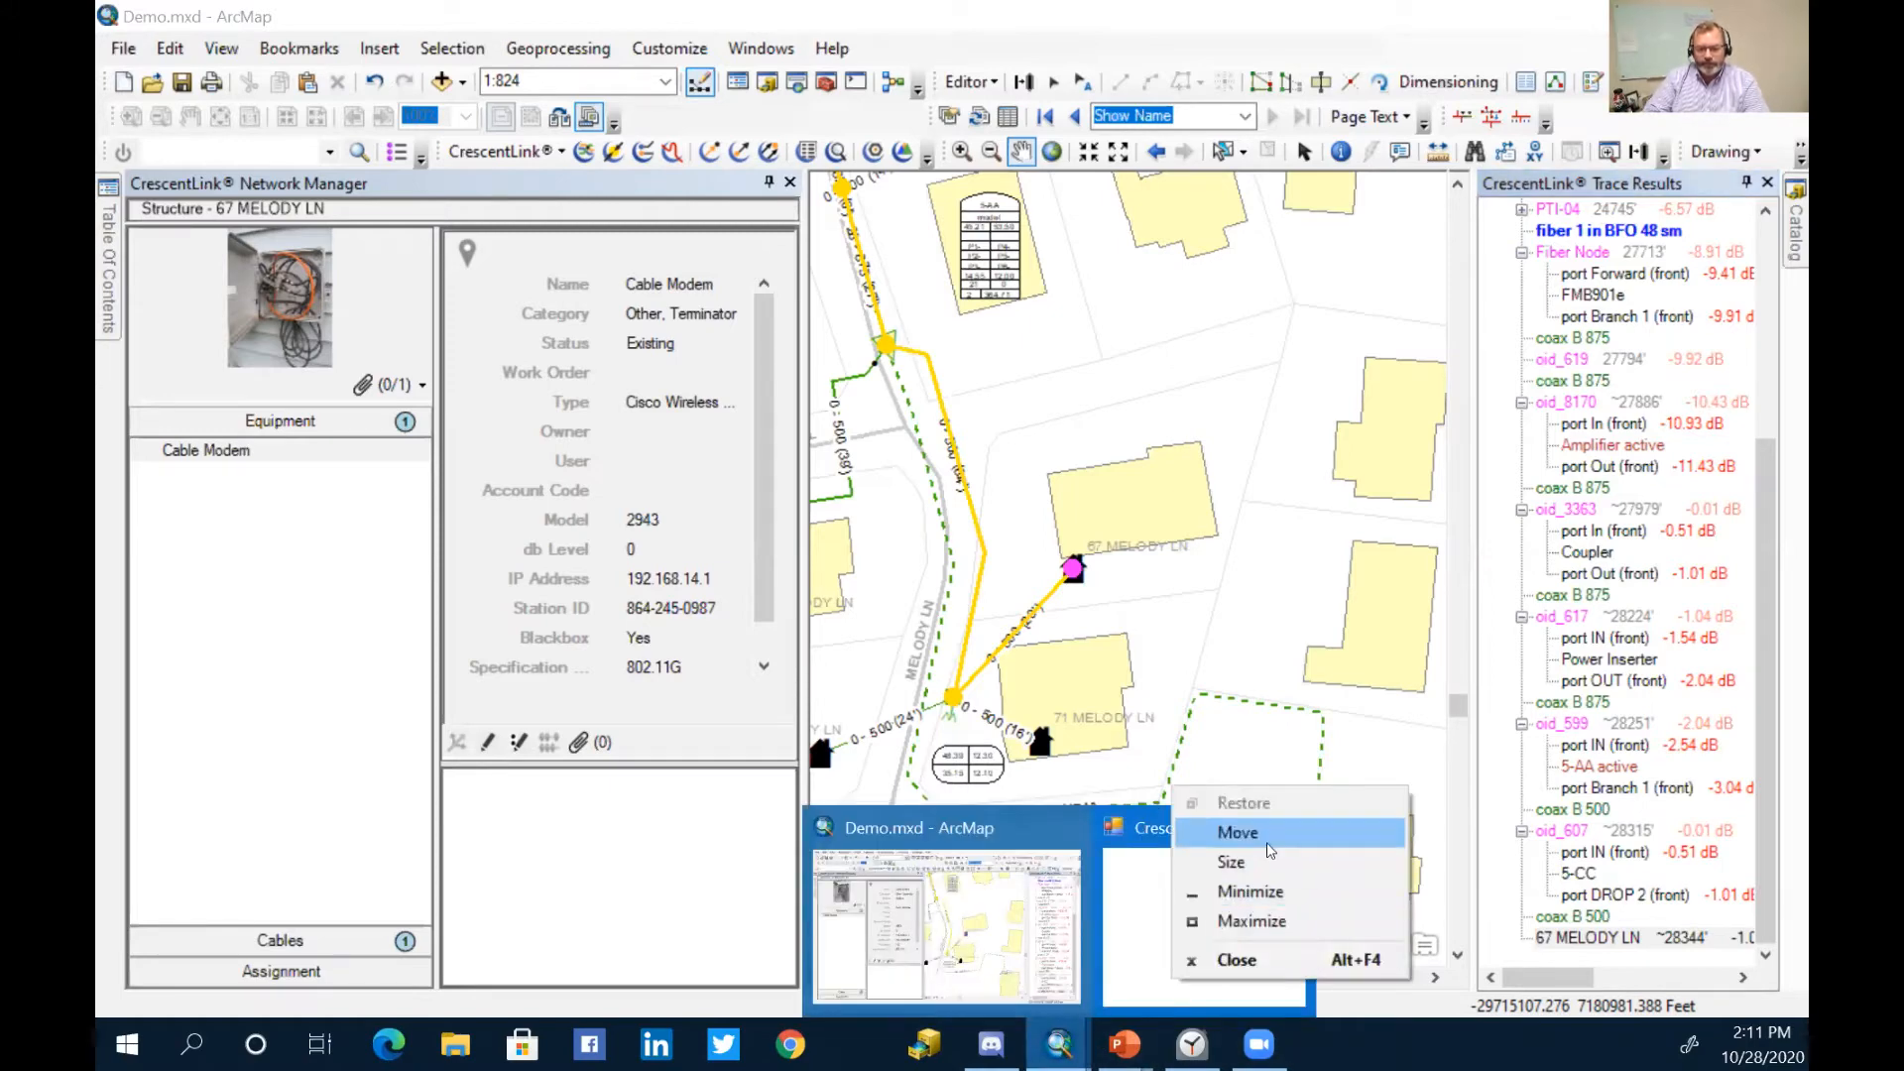
left_click(1210, 964)
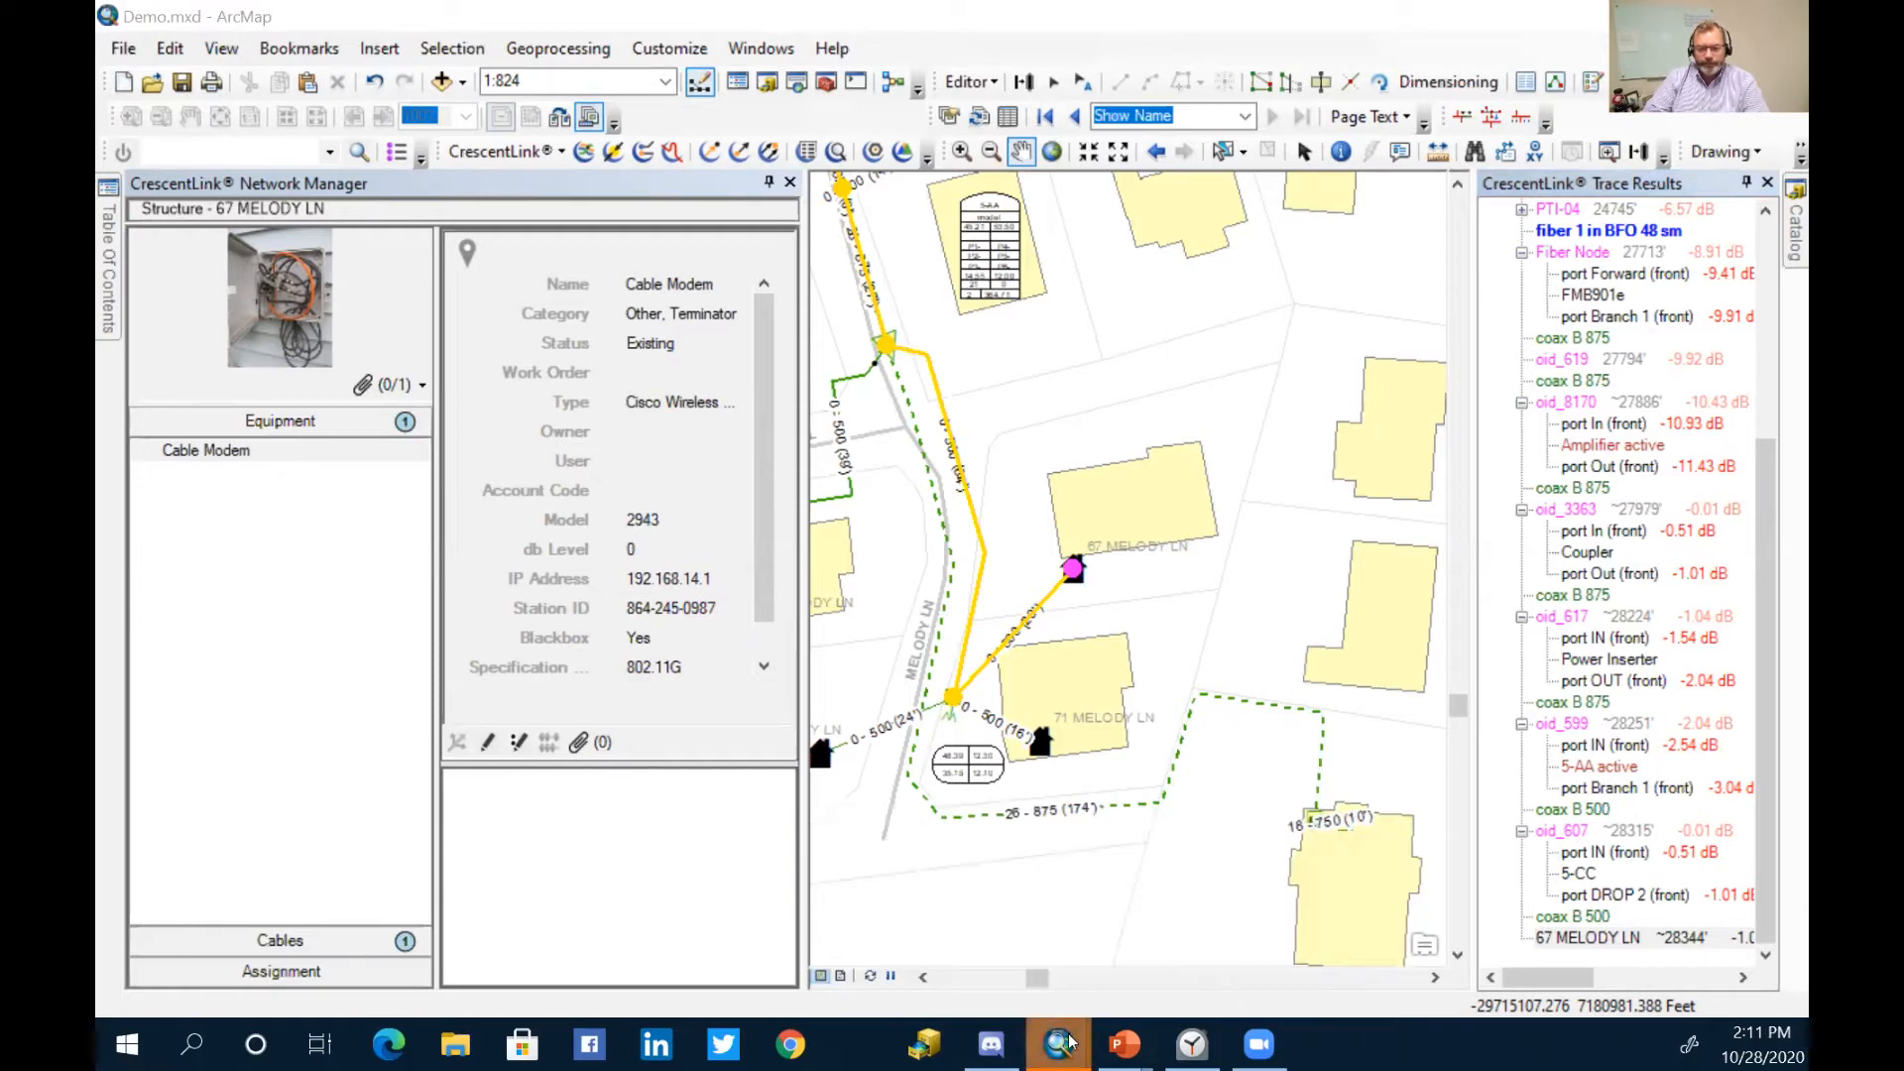
mouse_move(1073, 1043)
left_click(1067, 856)
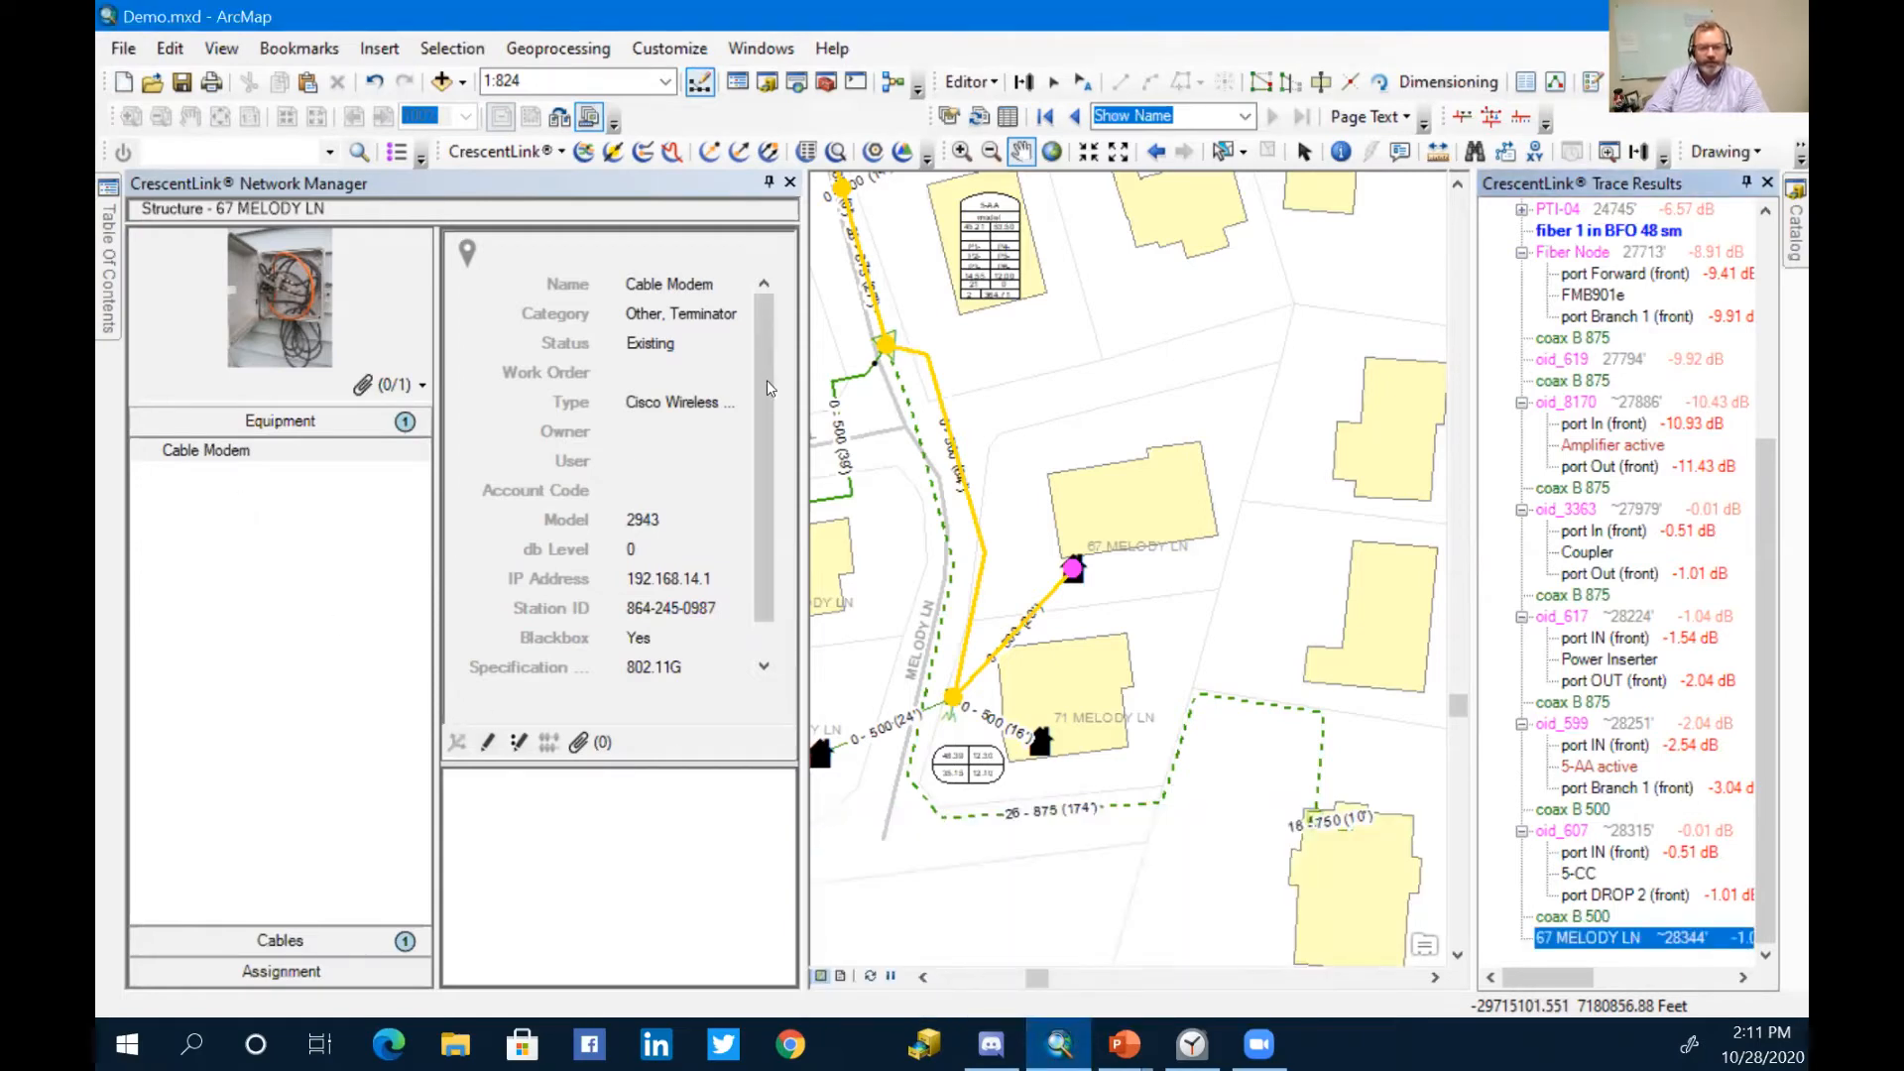
Step: Review the attributes of the Cable Modem at the customer home
scroll(683, 571, "down", 1)
scroll(682, 477, "up", 1)
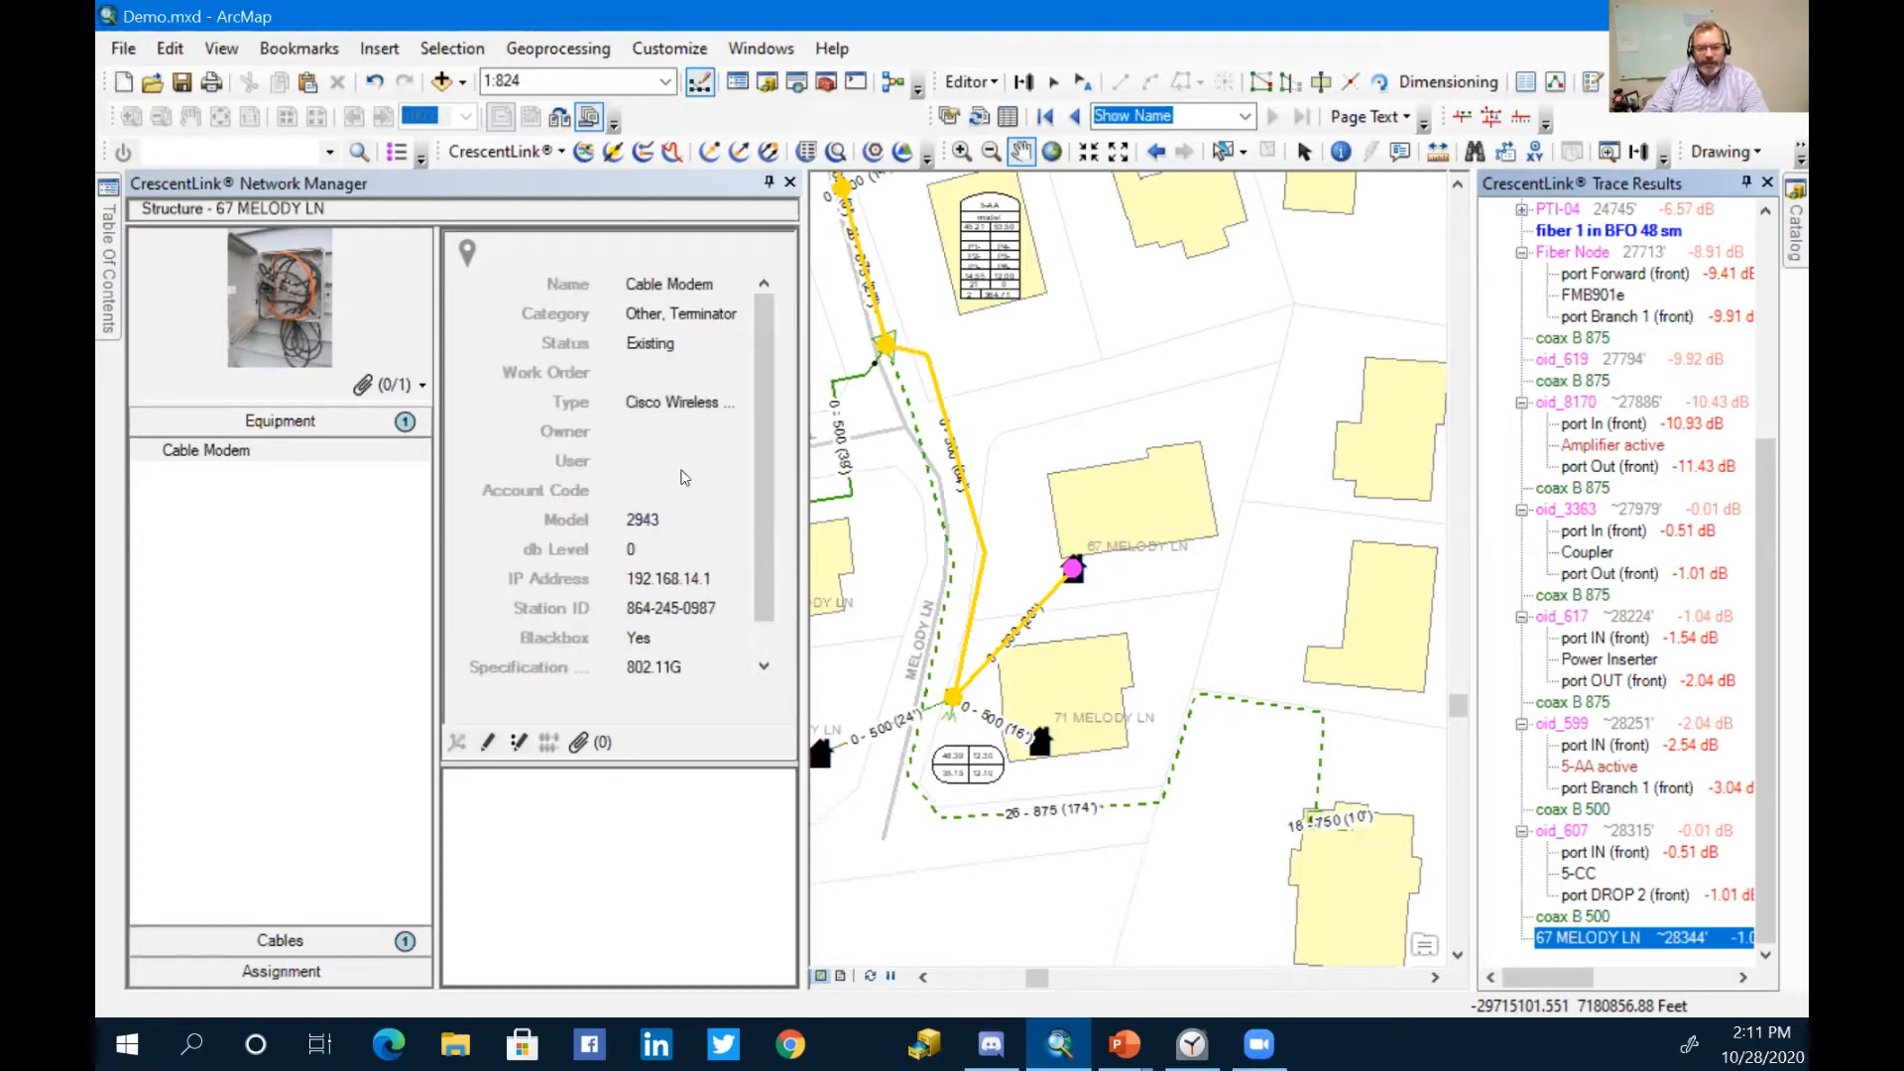
left_click(315, 451)
Step: Trace the coax of the home's B 500 cable to oid_607 and display the results for its EMT leg
left_click(355, 942)
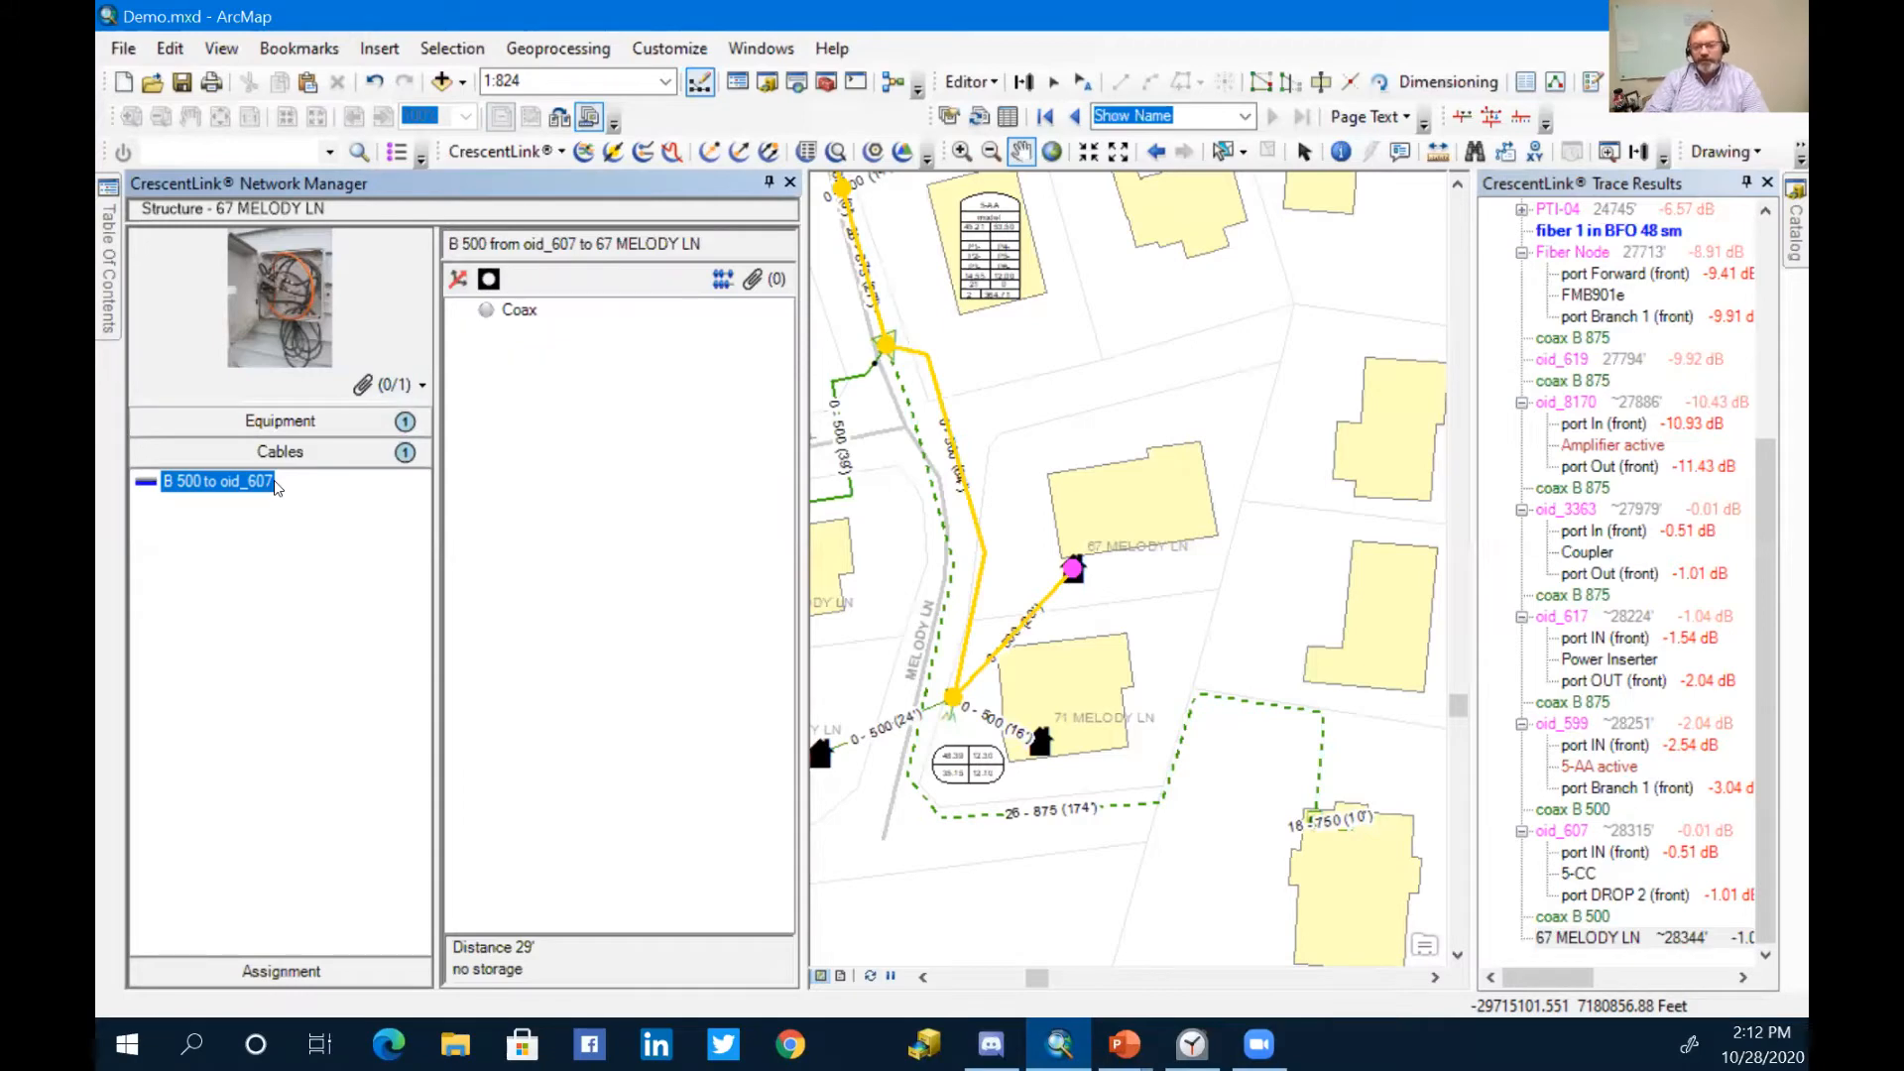
left_click(514, 310)
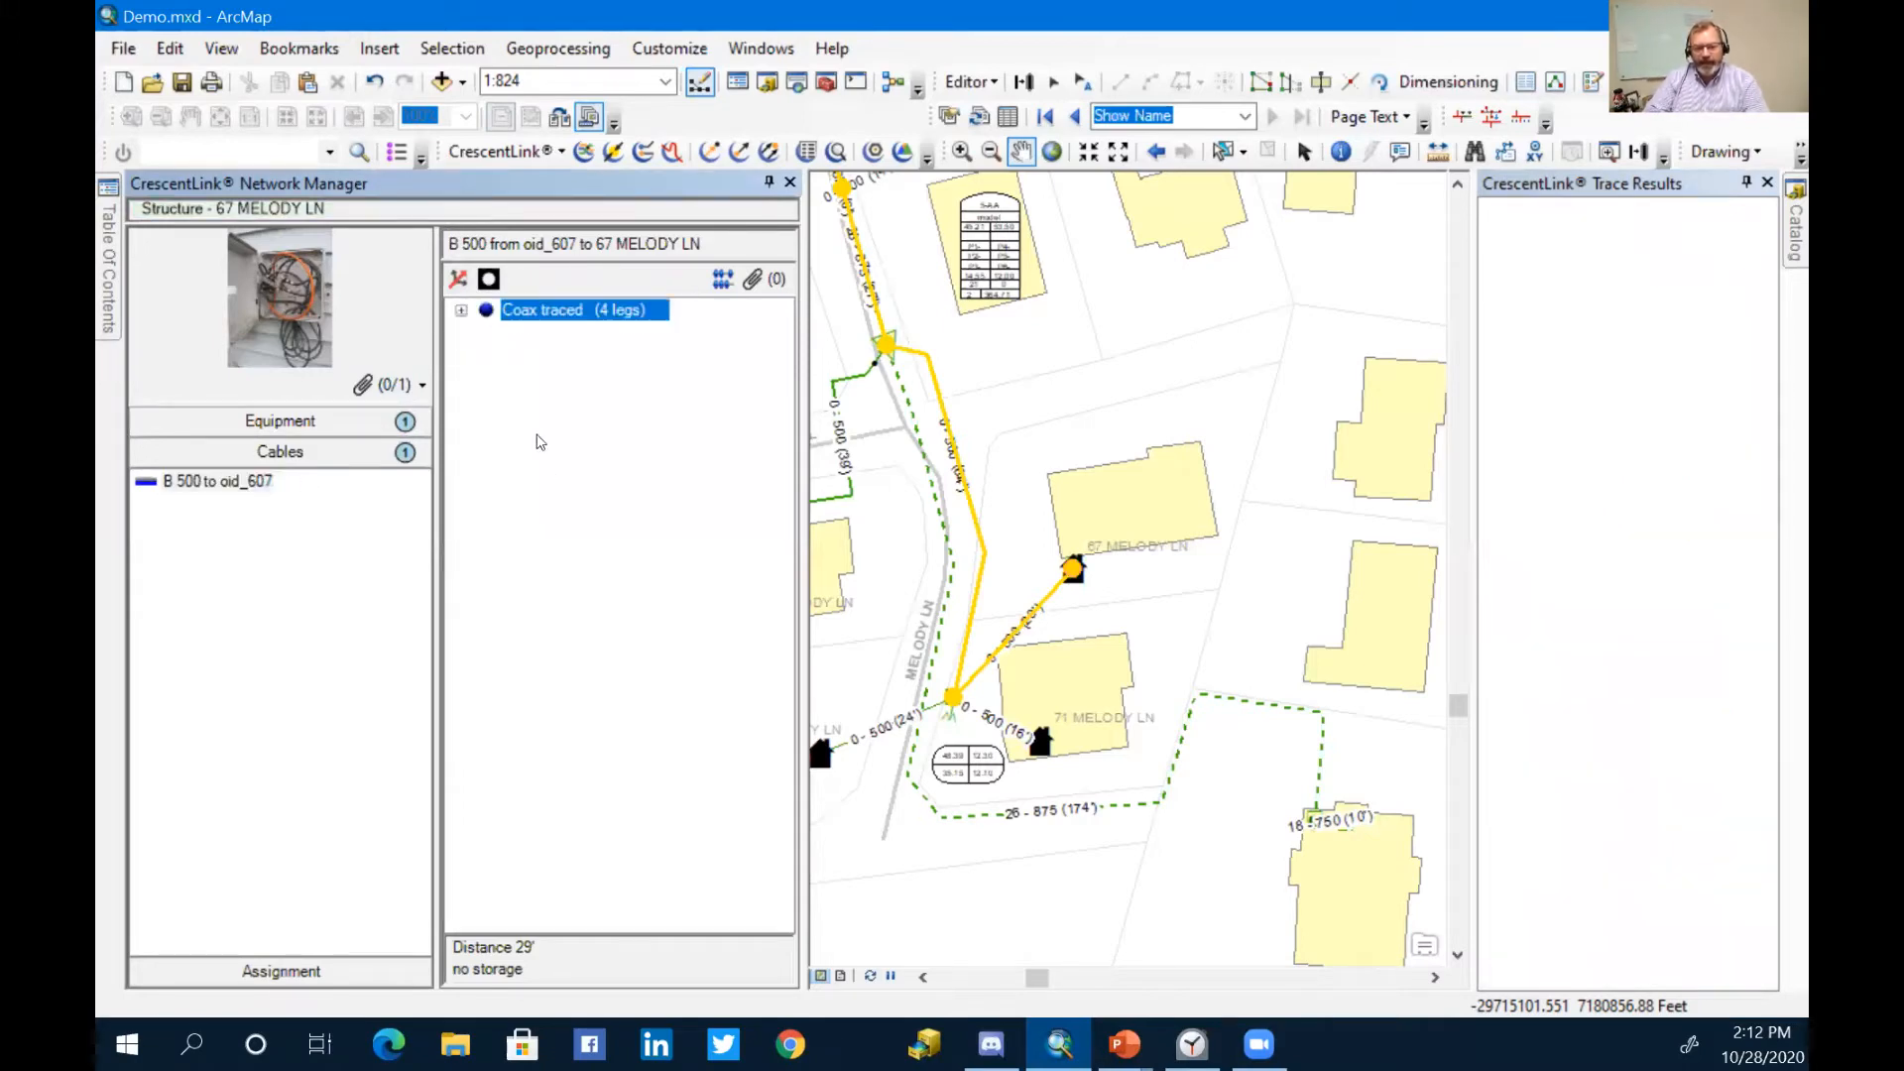
left_click(462, 311)
left_click(564, 377)
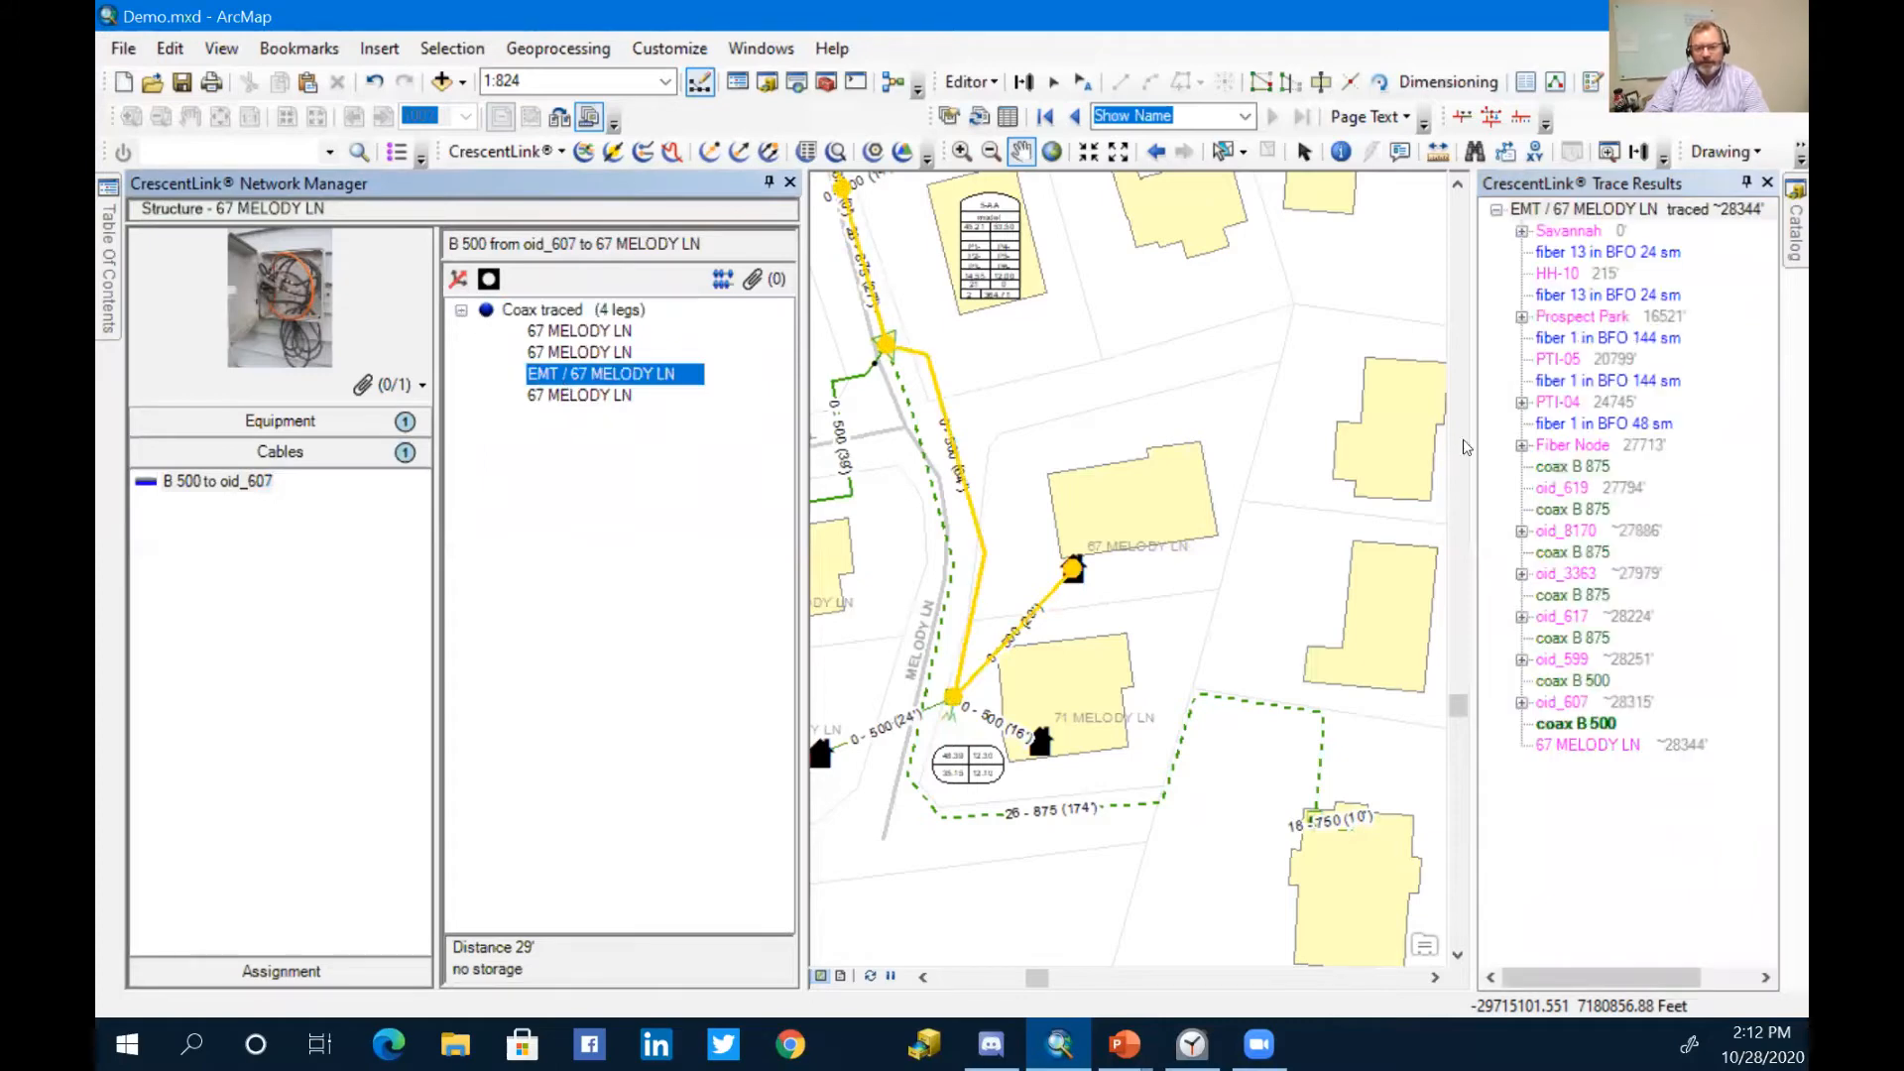
right_click(1641, 211)
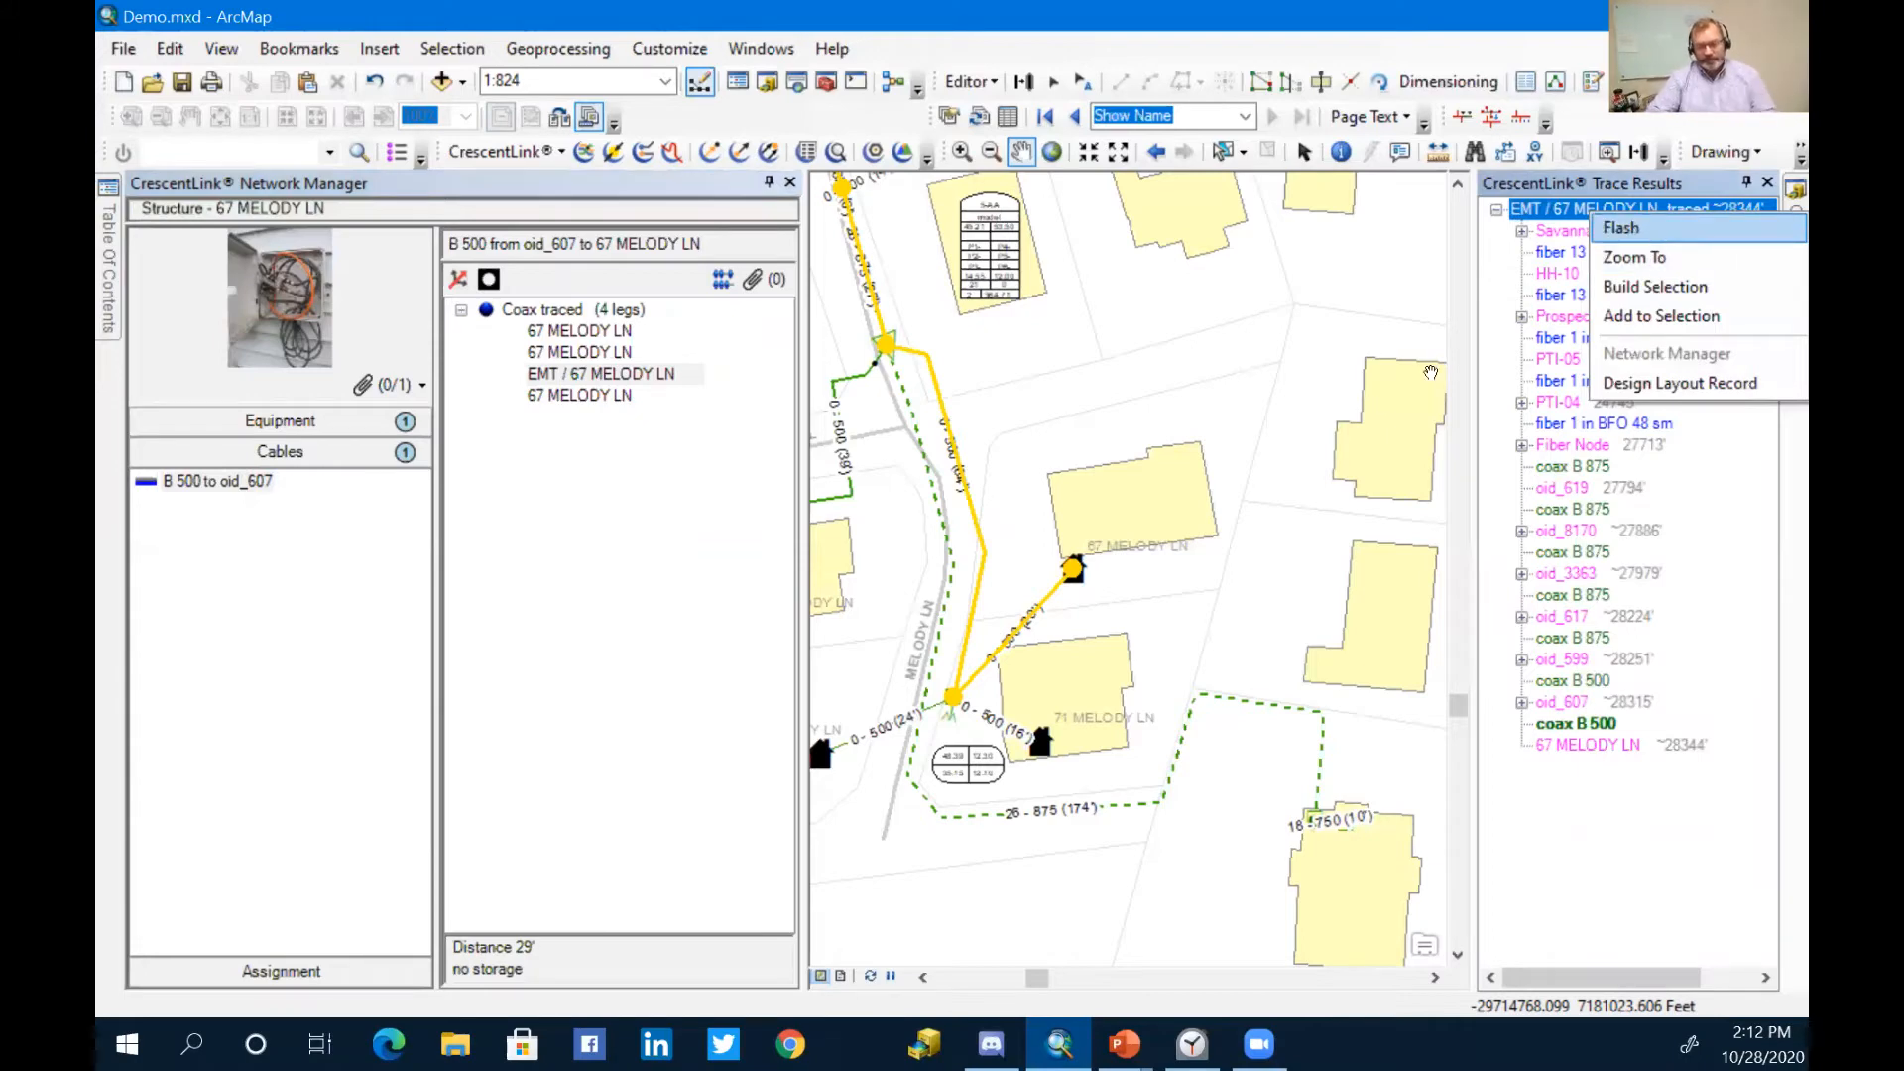
left_click_drag(1365, 316, 1197, 552)
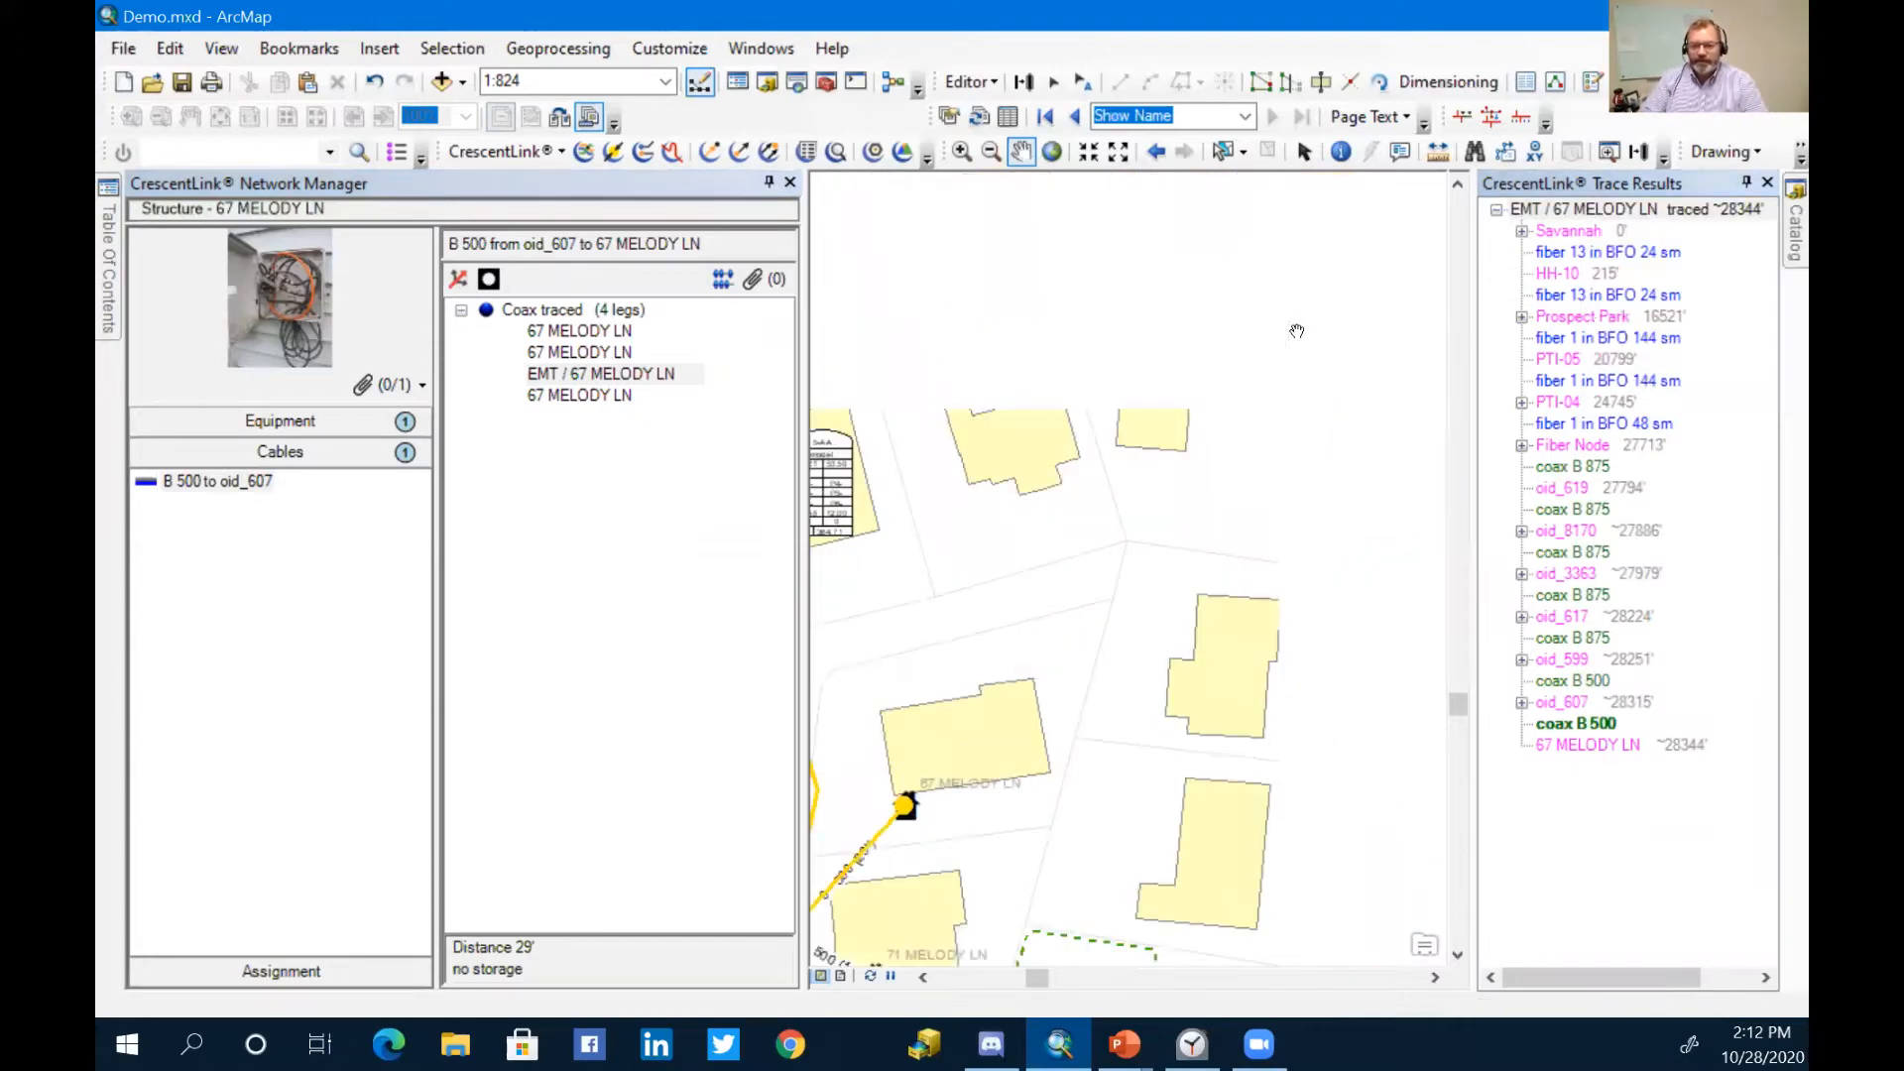
Step: Close the trace results and the Network Manager to show the full map around the customer home
left_click_drag(1073, 572, 1300, 545)
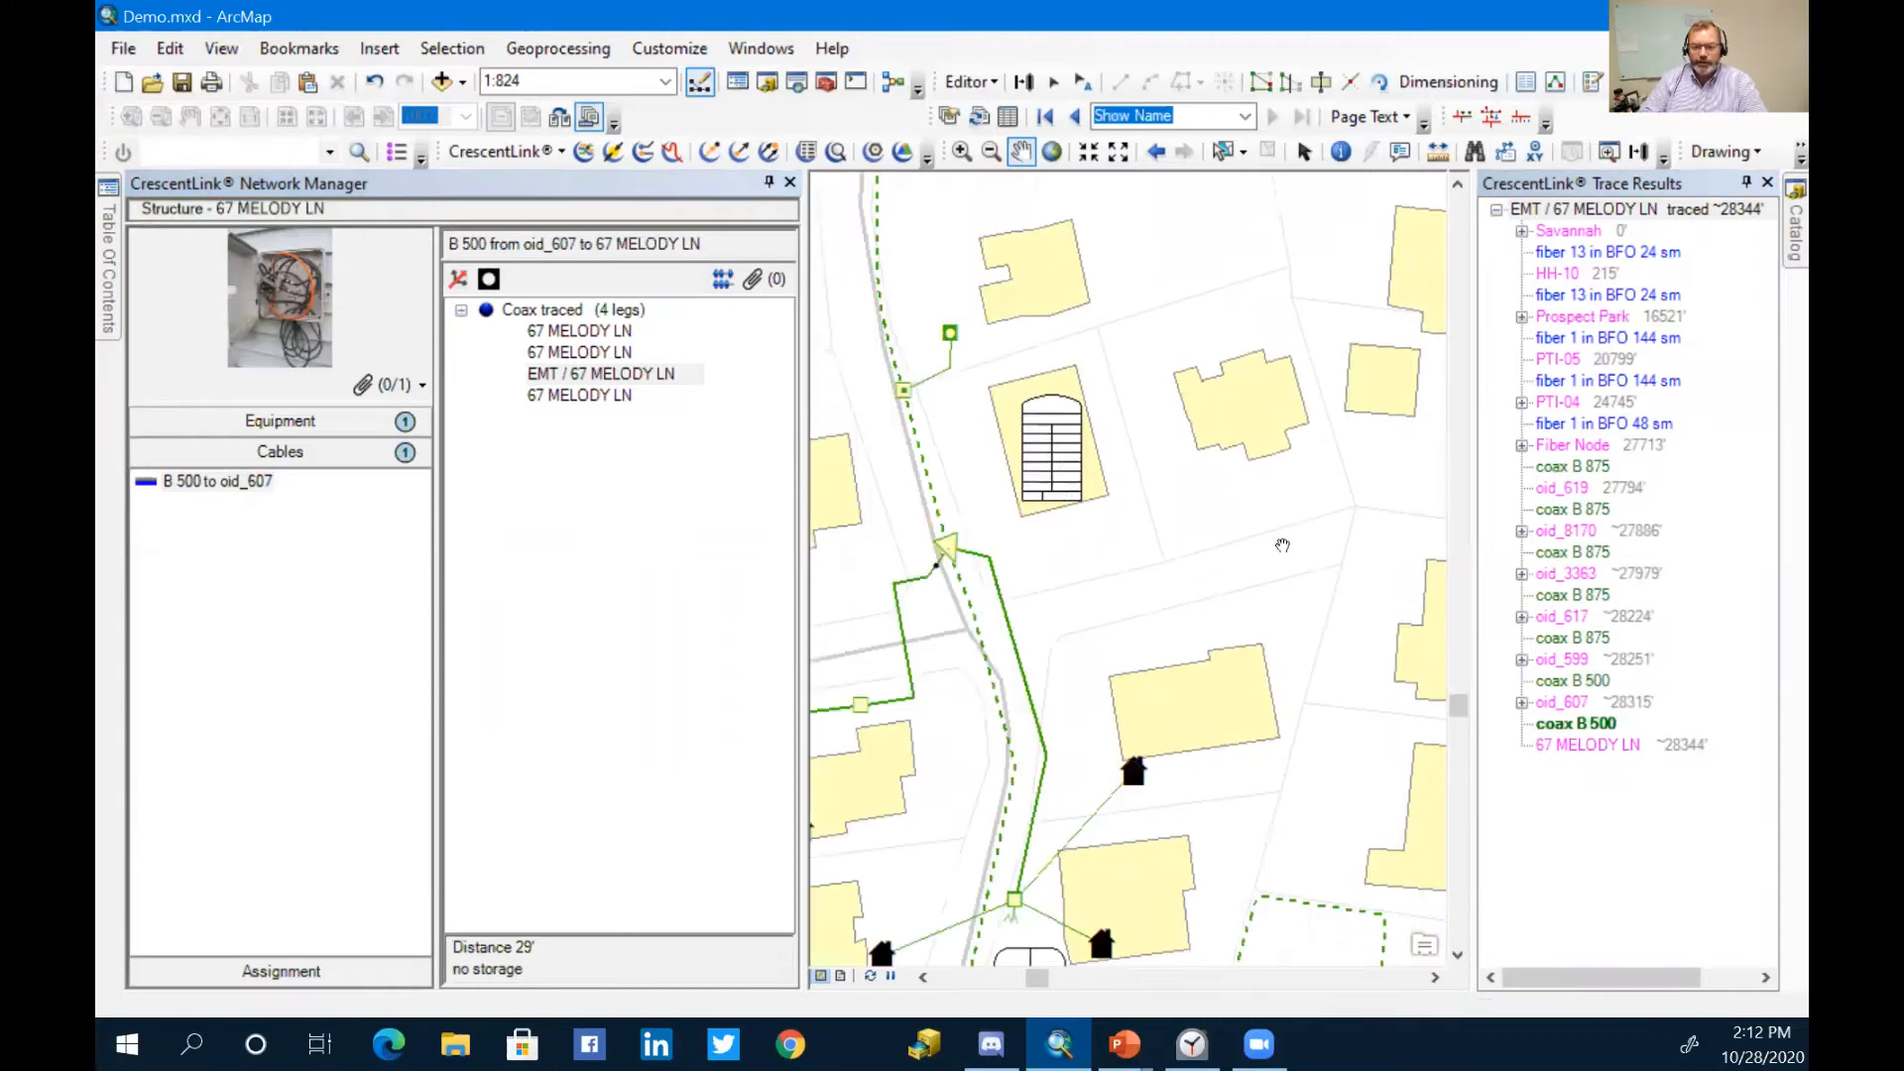
left_click(1768, 184)
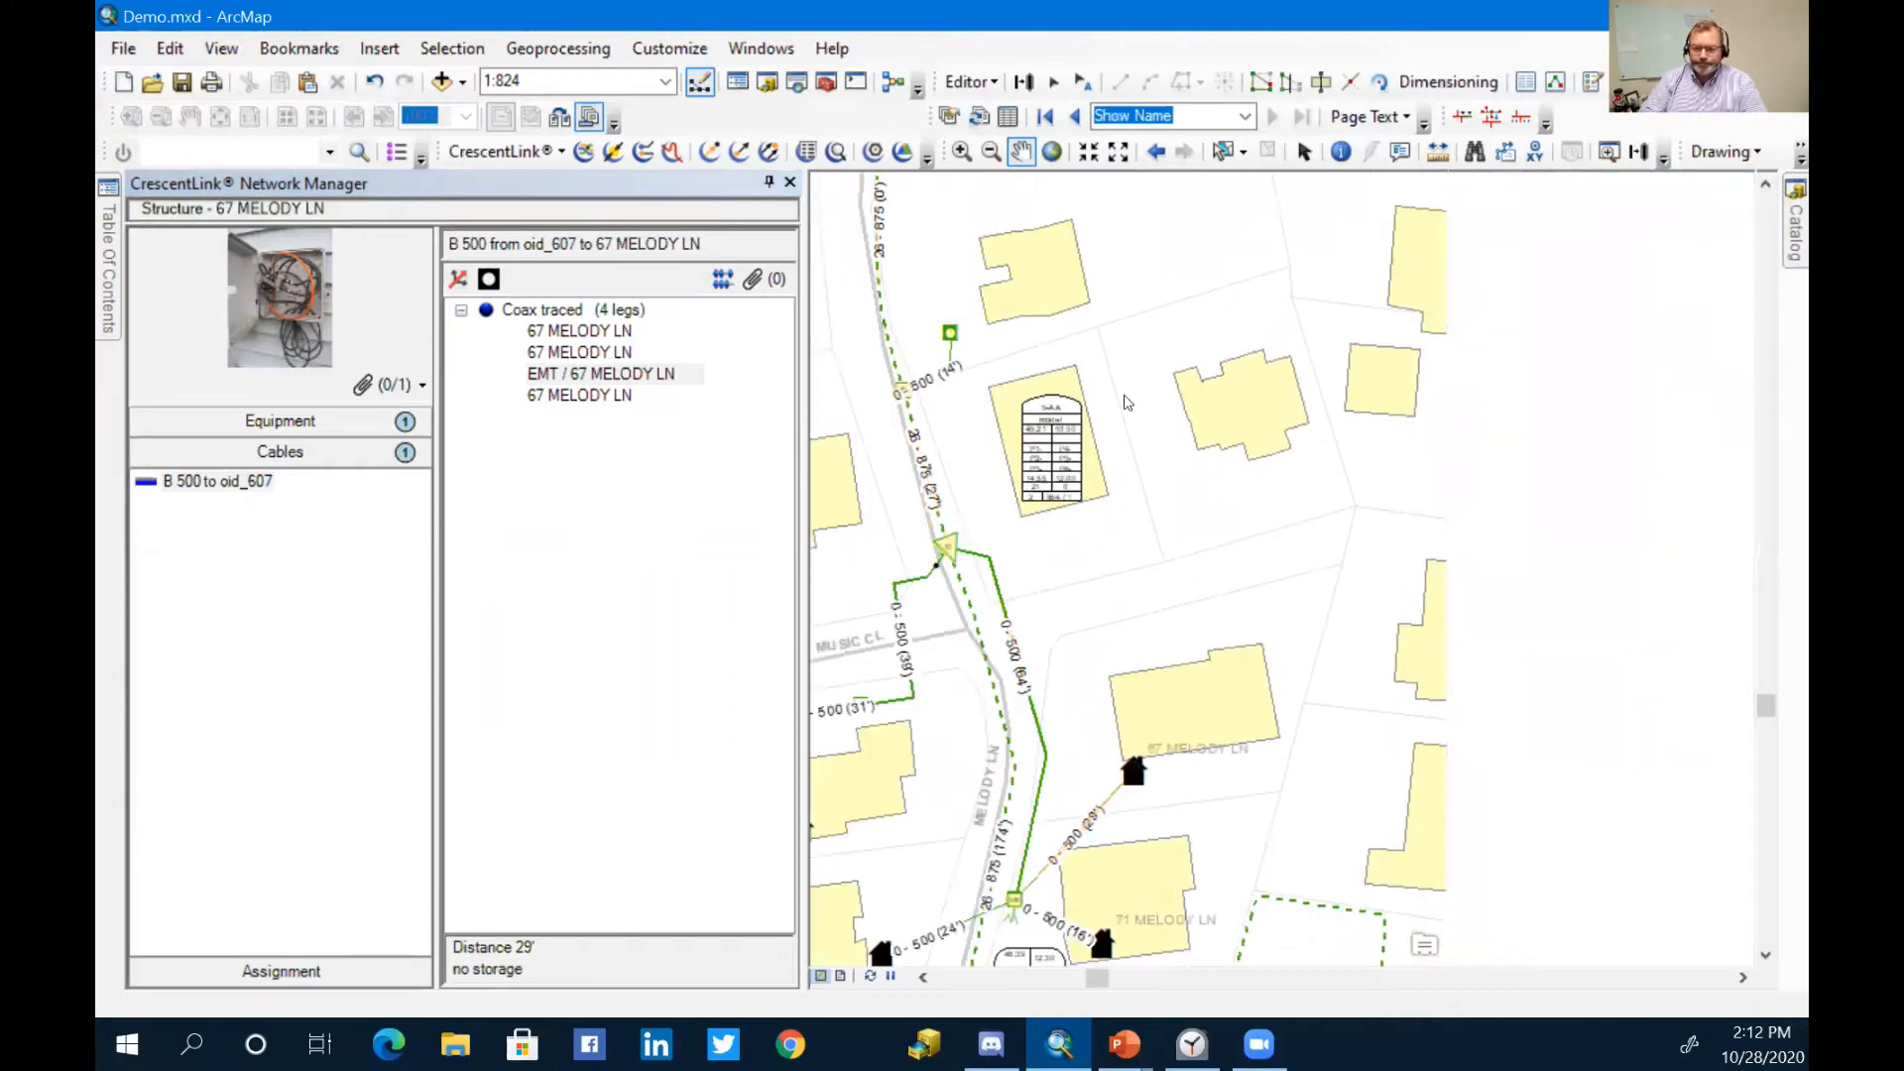
left_click(790, 186)
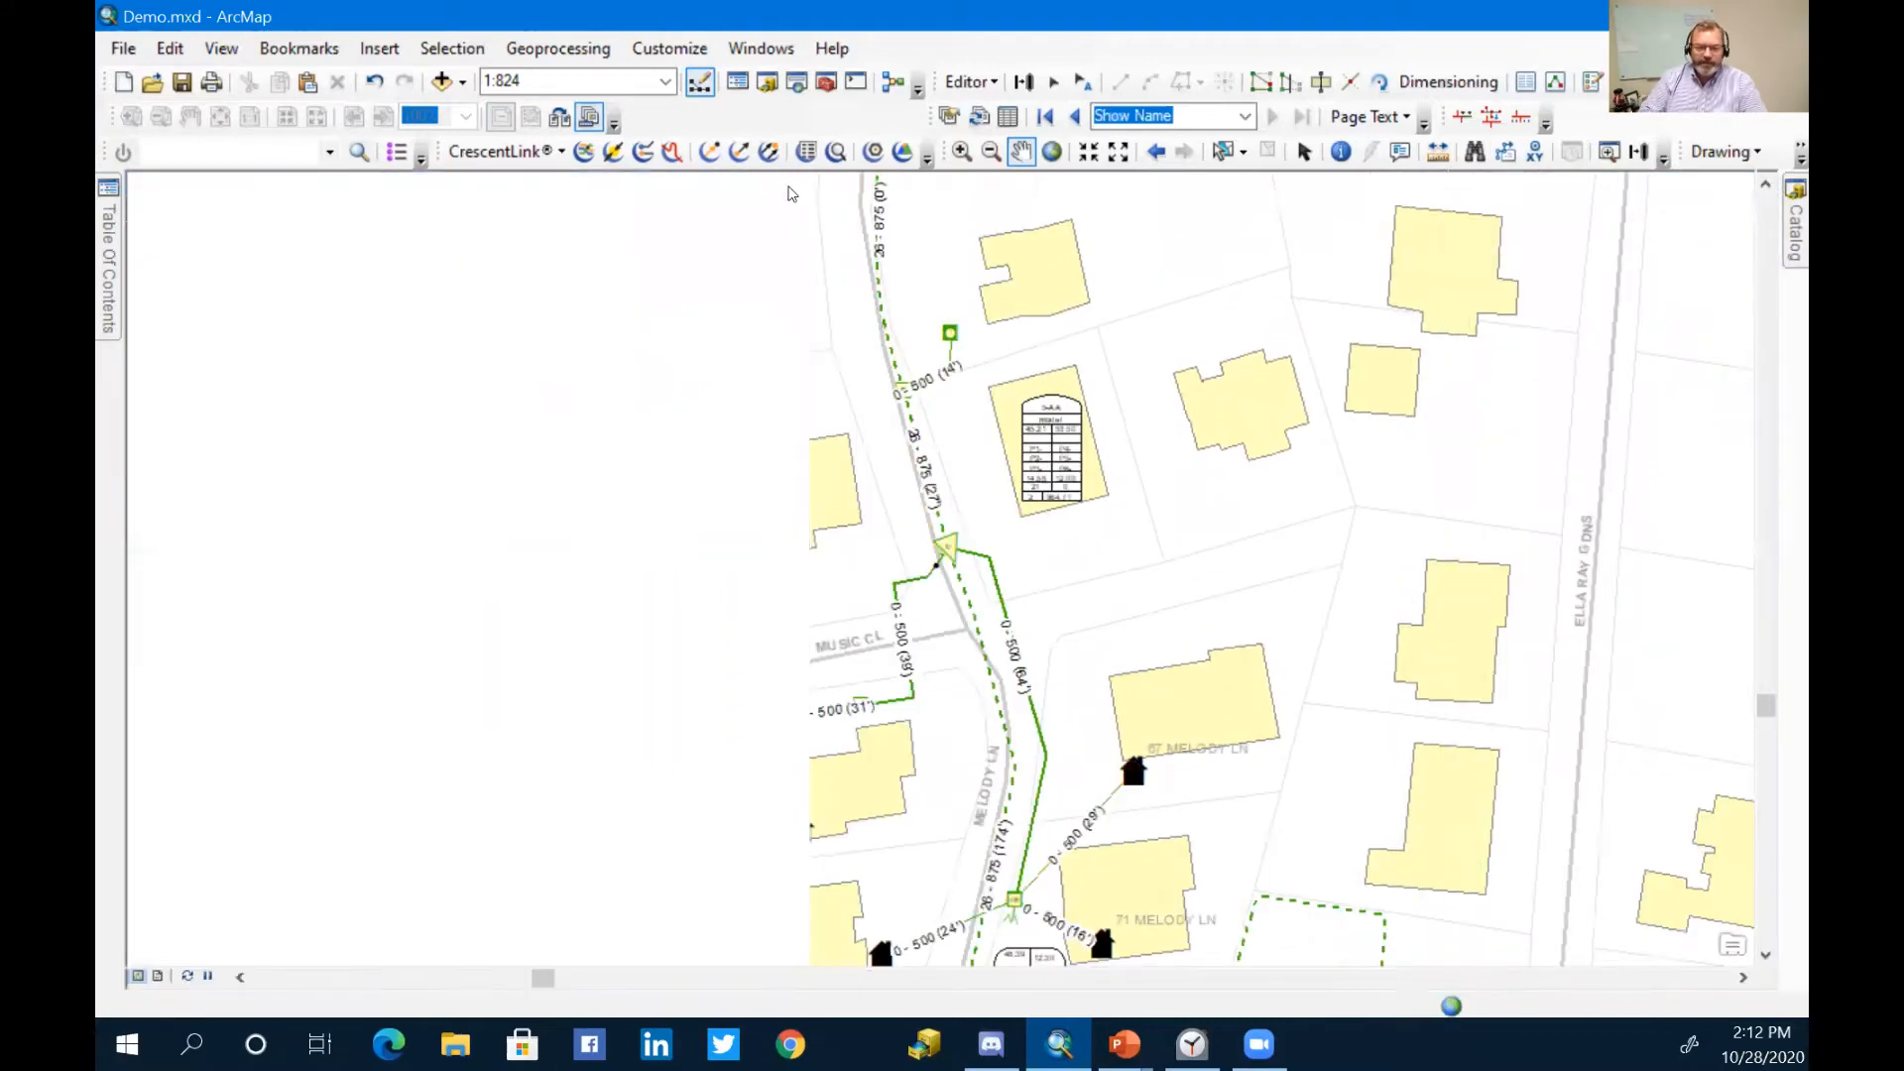
Step: Load the B 875 cable from oid_3363 to oid_617 along Melody Ln into the Network Manager and trace its coax
left_click(584, 153)
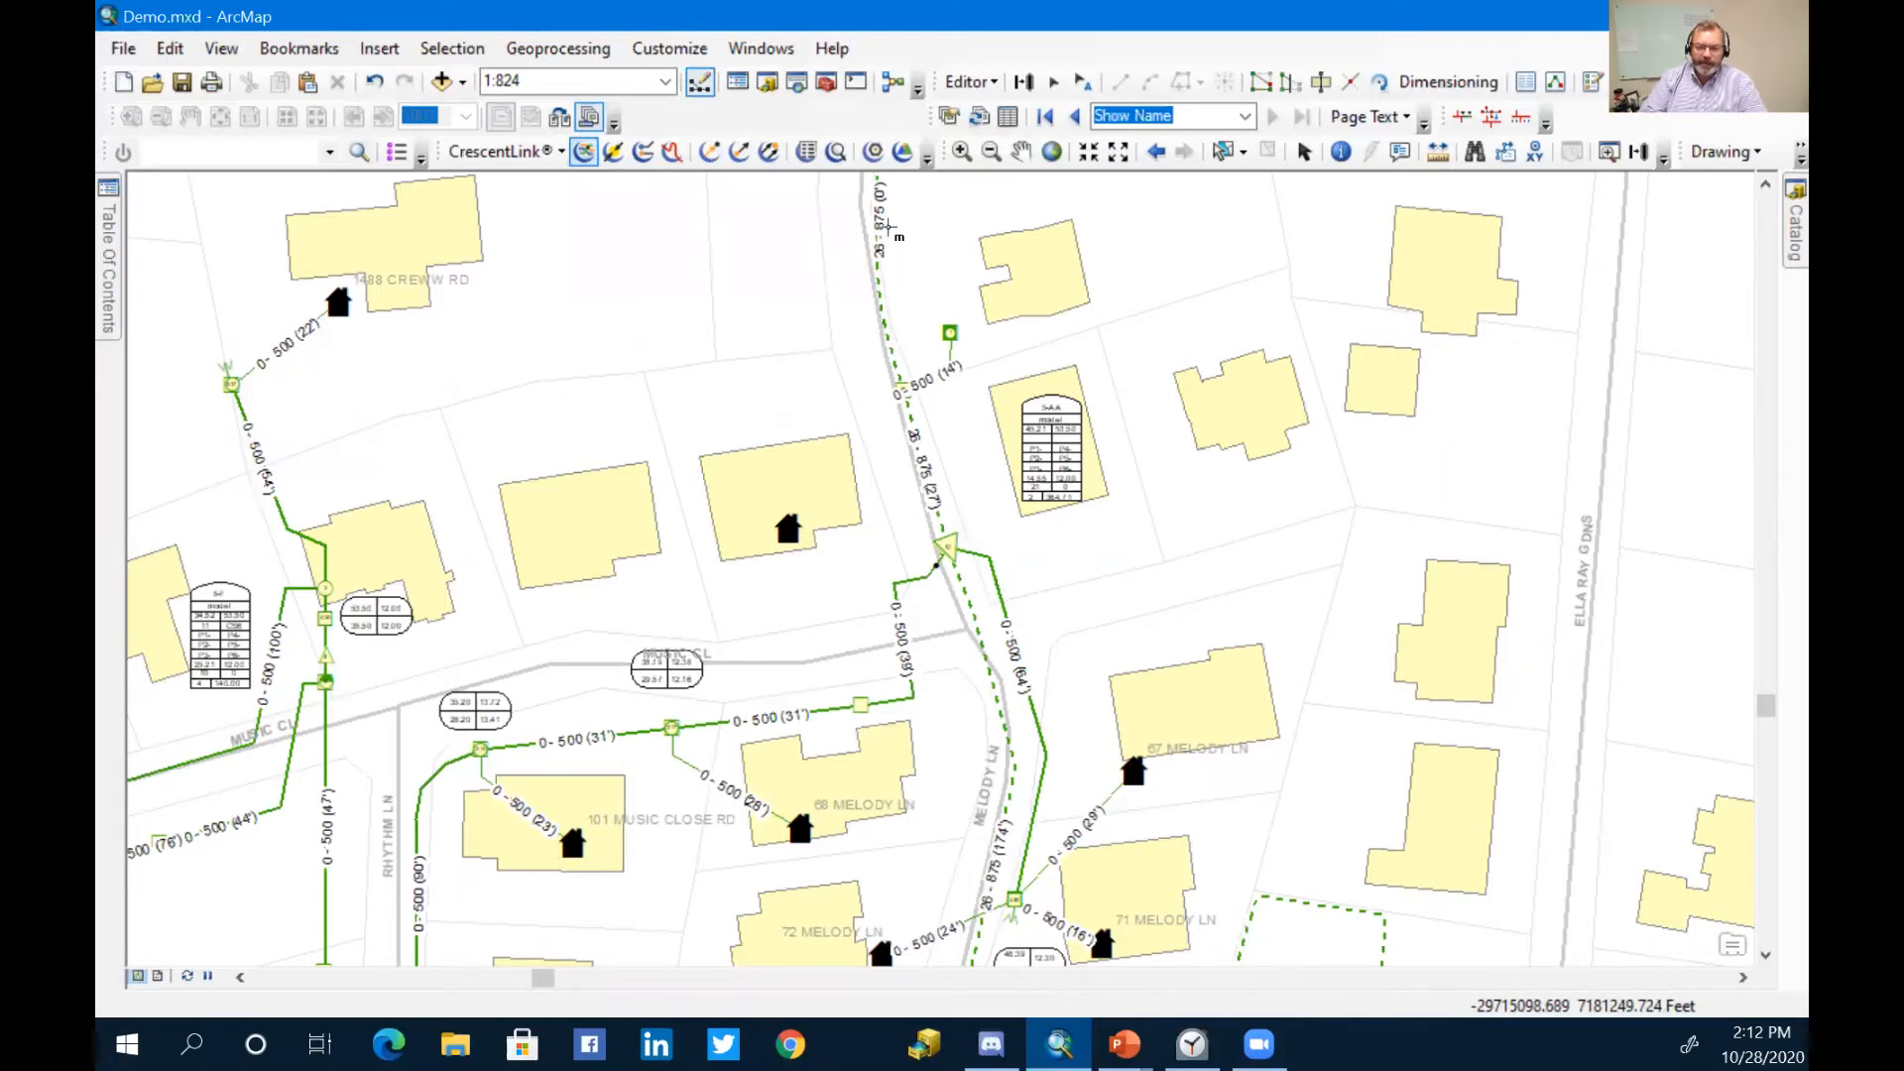
scroll(886, 230, "up", 2)
scroll(887, 230, "down", 4)
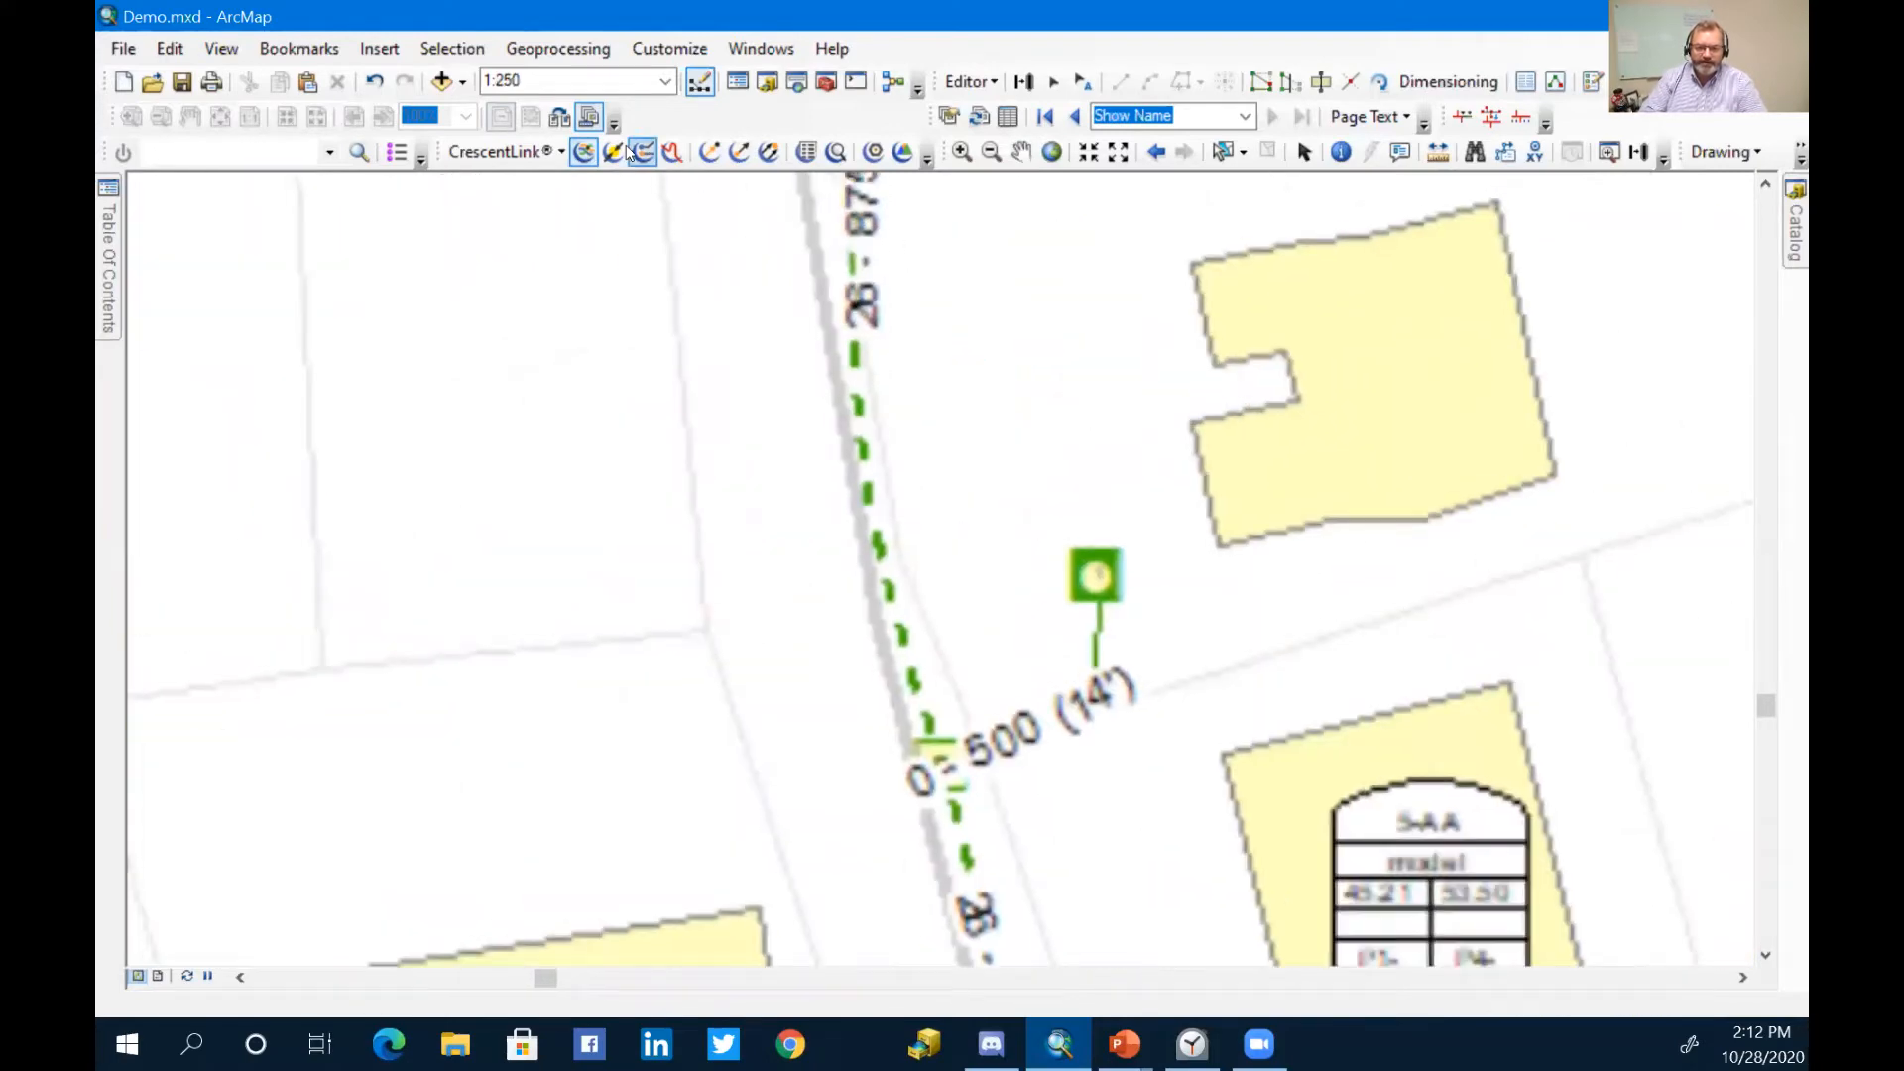
left_click(1021, 150)
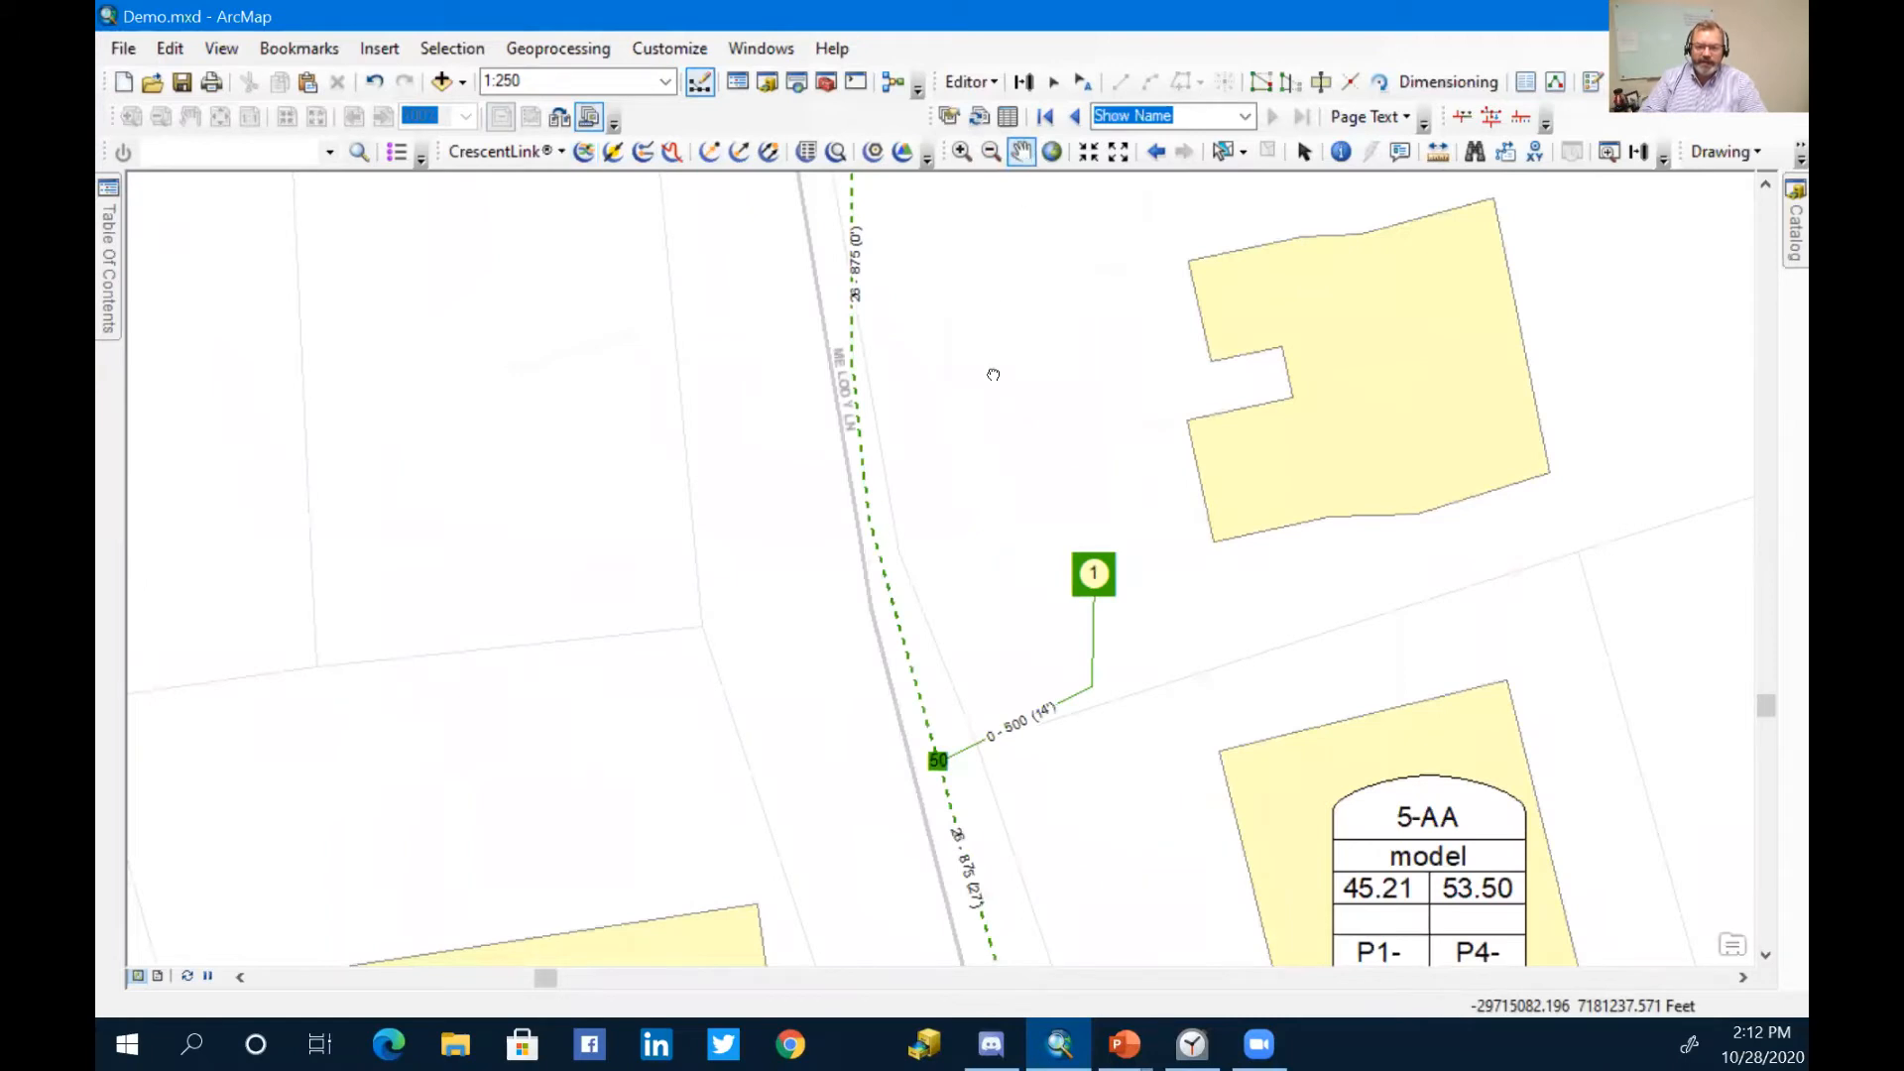
left_click_drag(987, 302, 1012, 595)
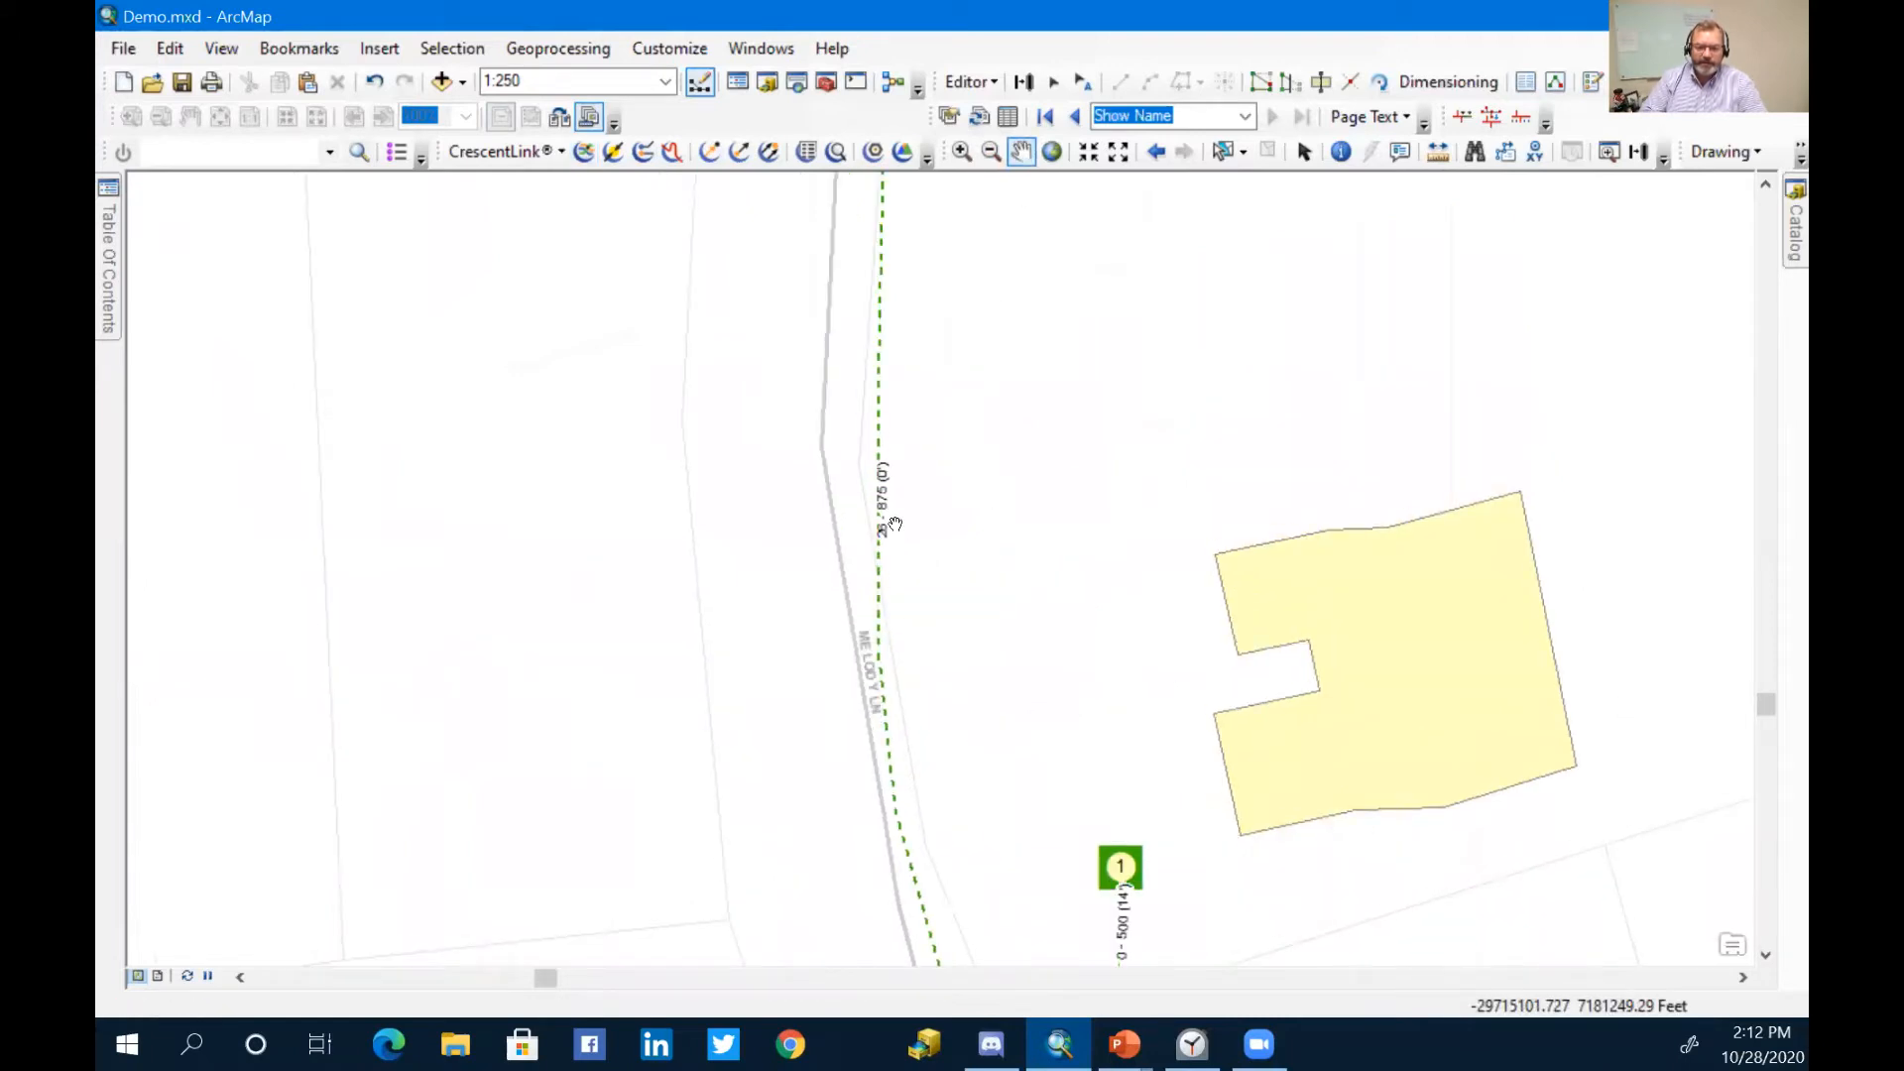
left_click(587, 153)
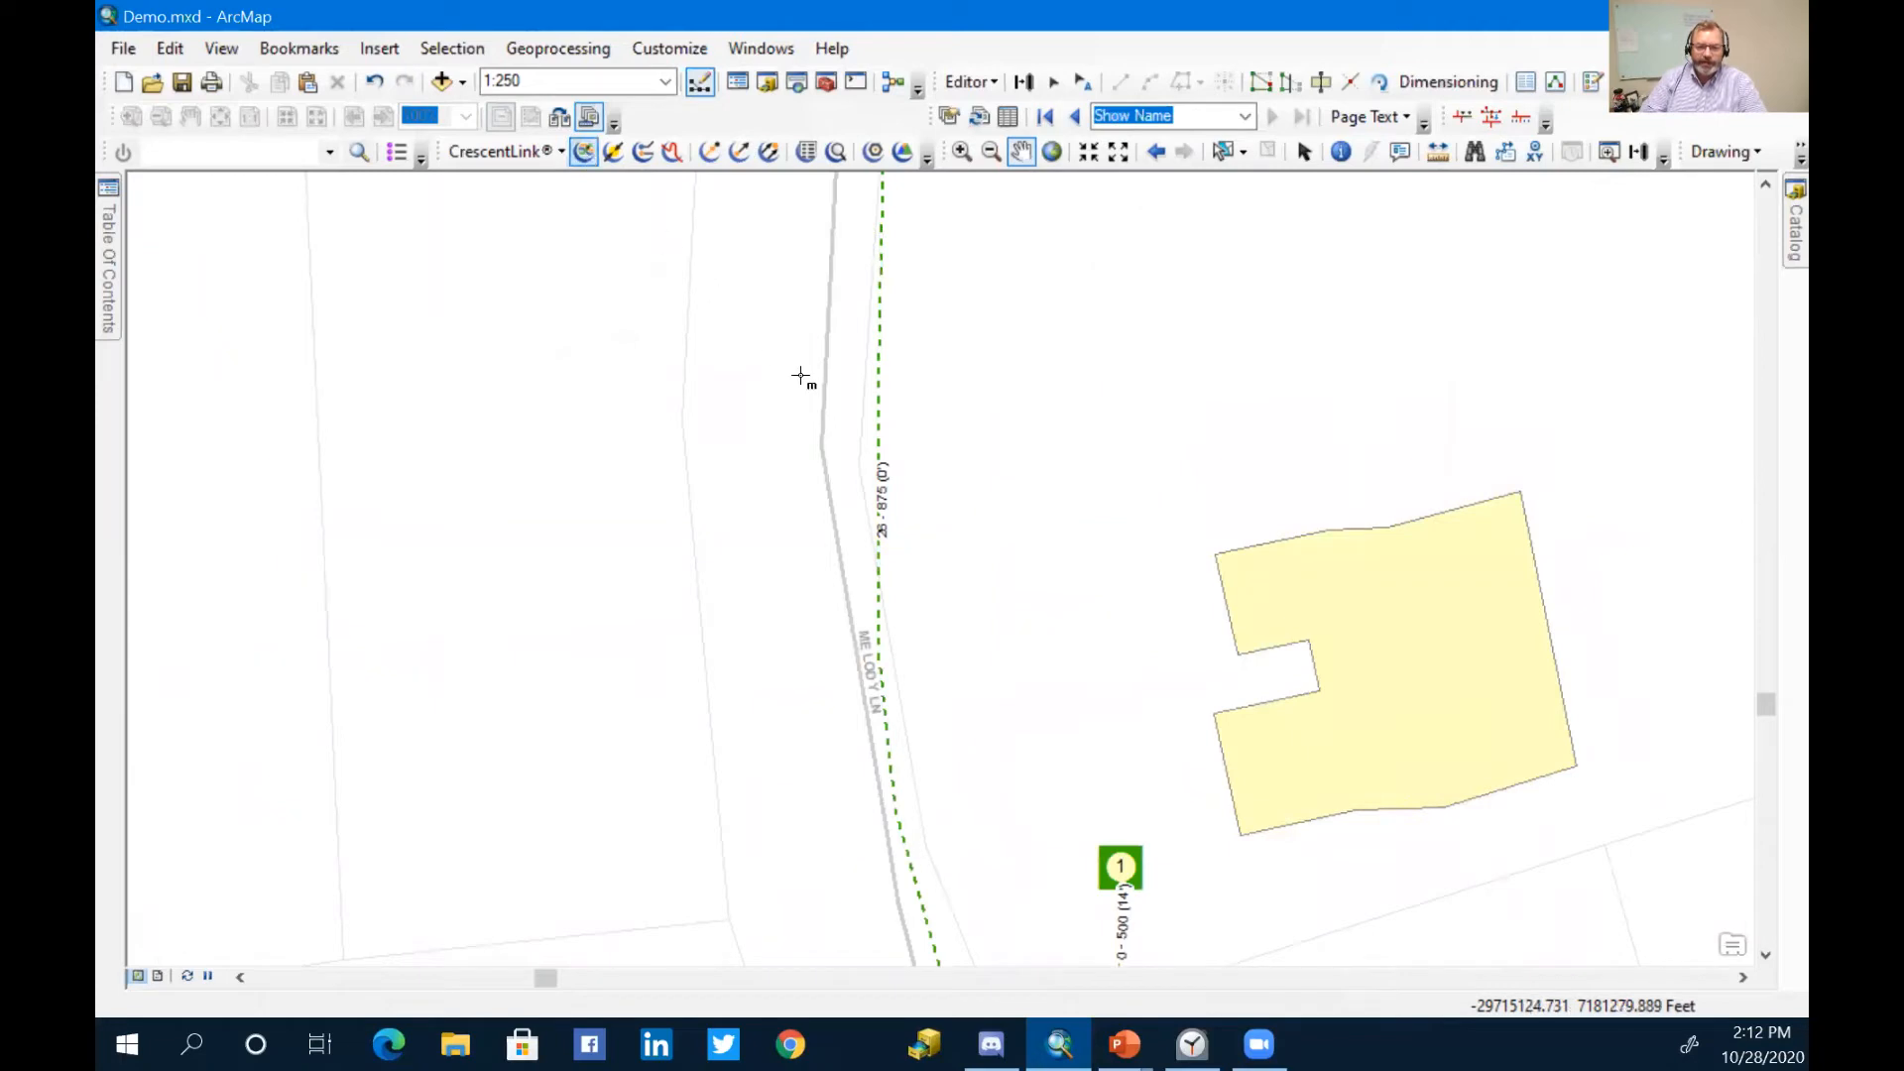
left_click(879, 404)
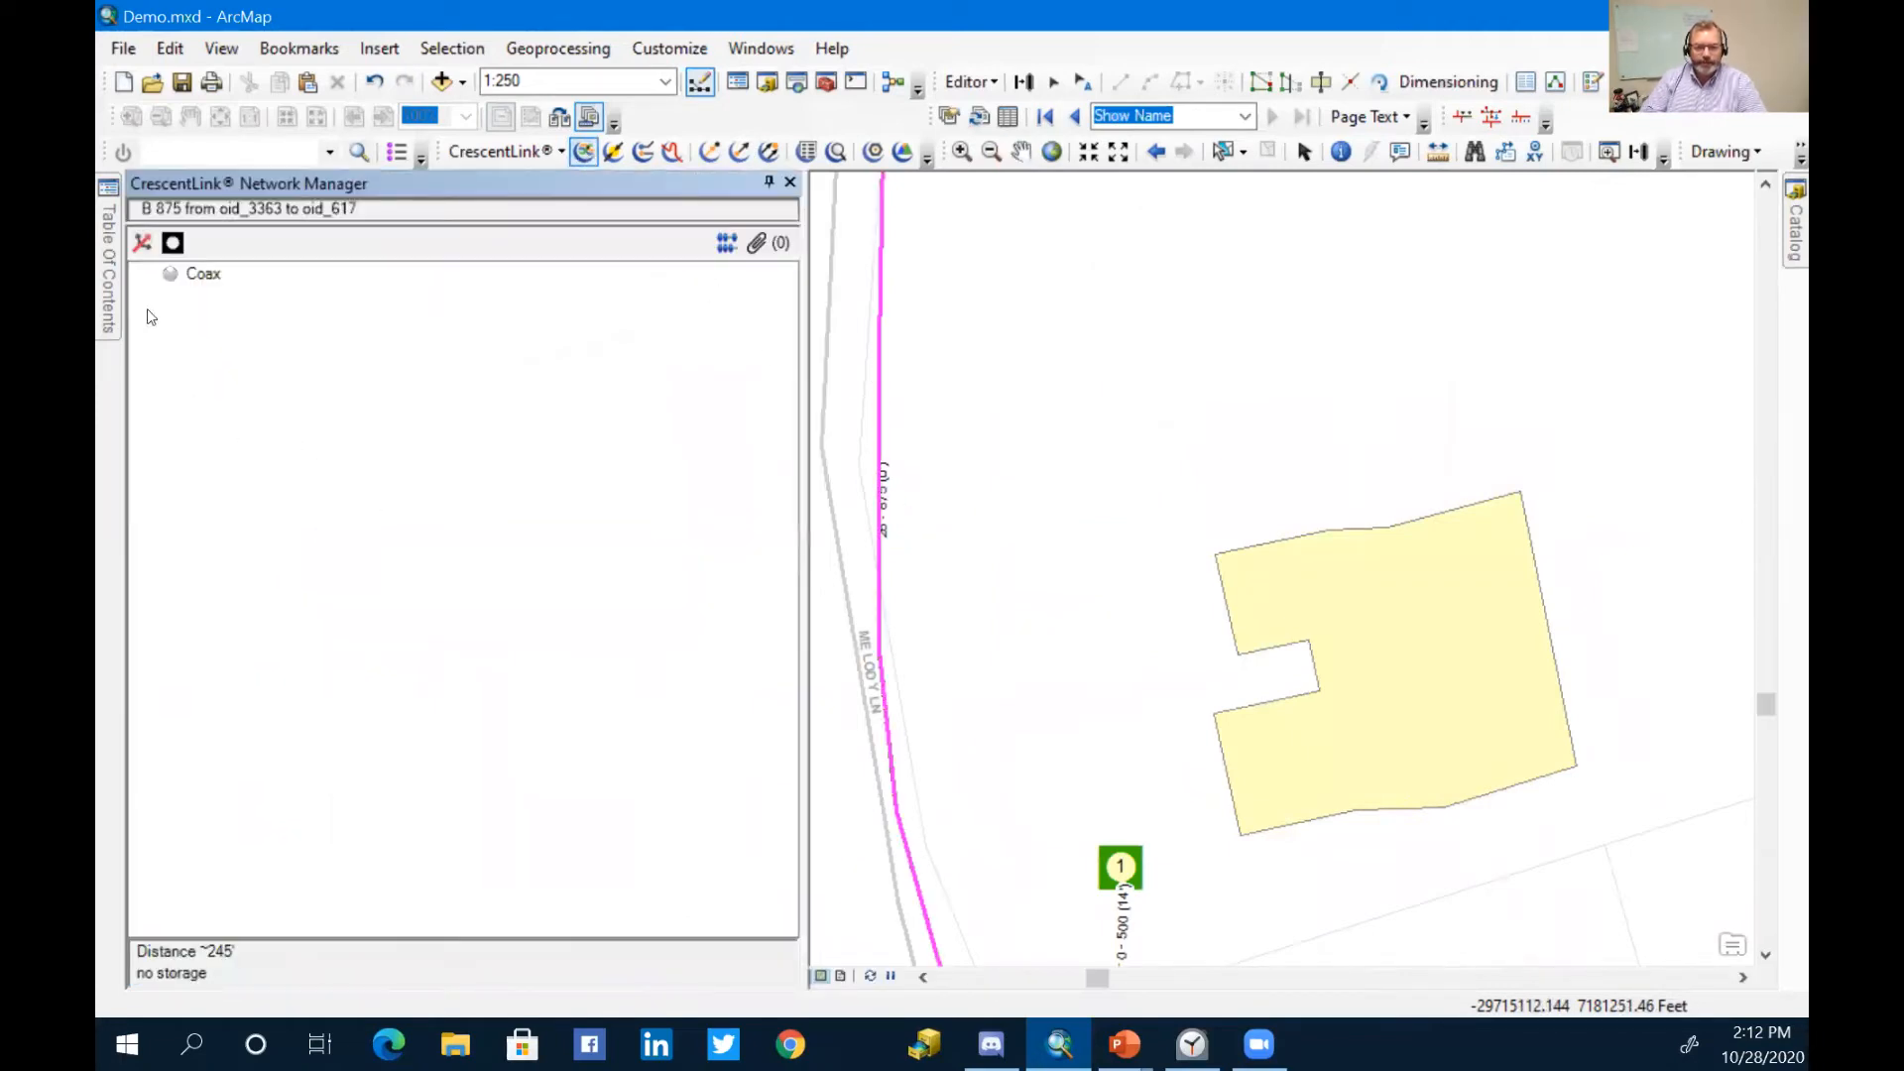
left_click(210, 274)
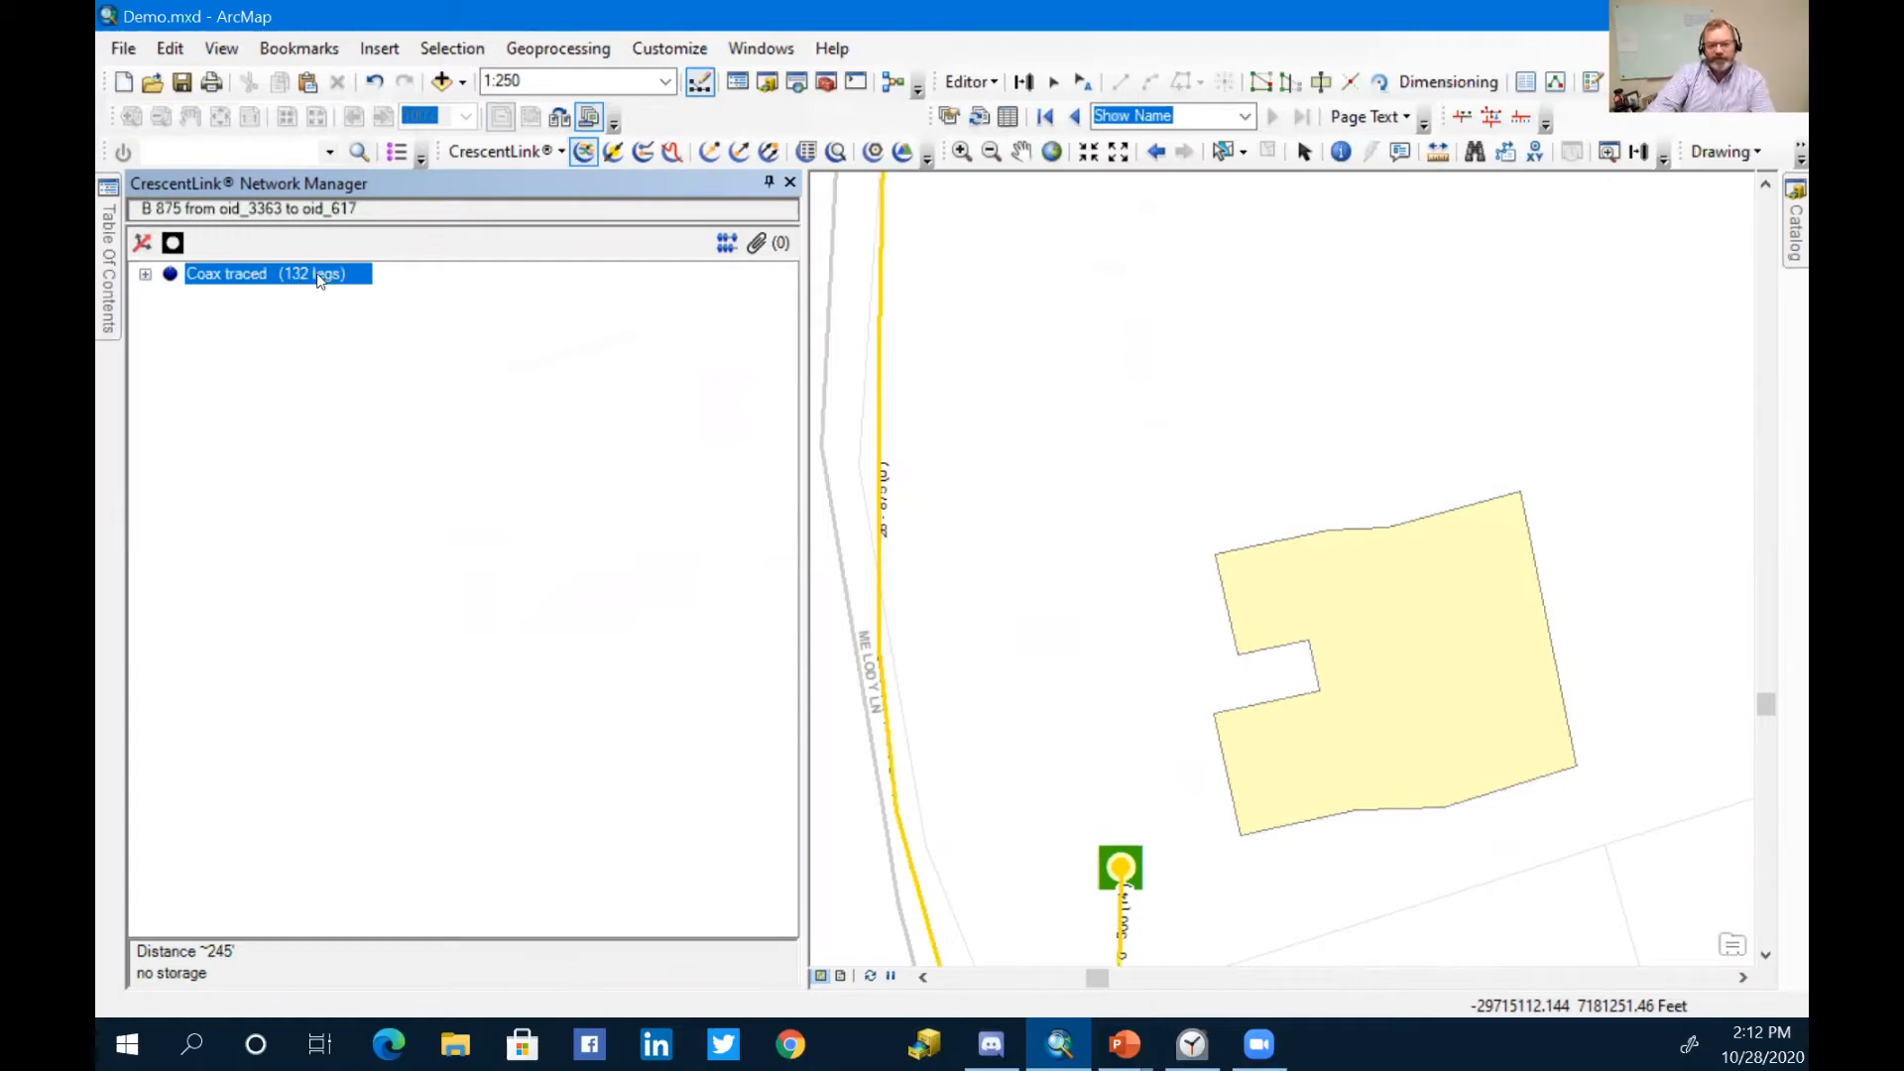
Step: Expand the traced coax of the B 875 cable and look through its list of legs down to the EMT entries
left_click(146, 275)
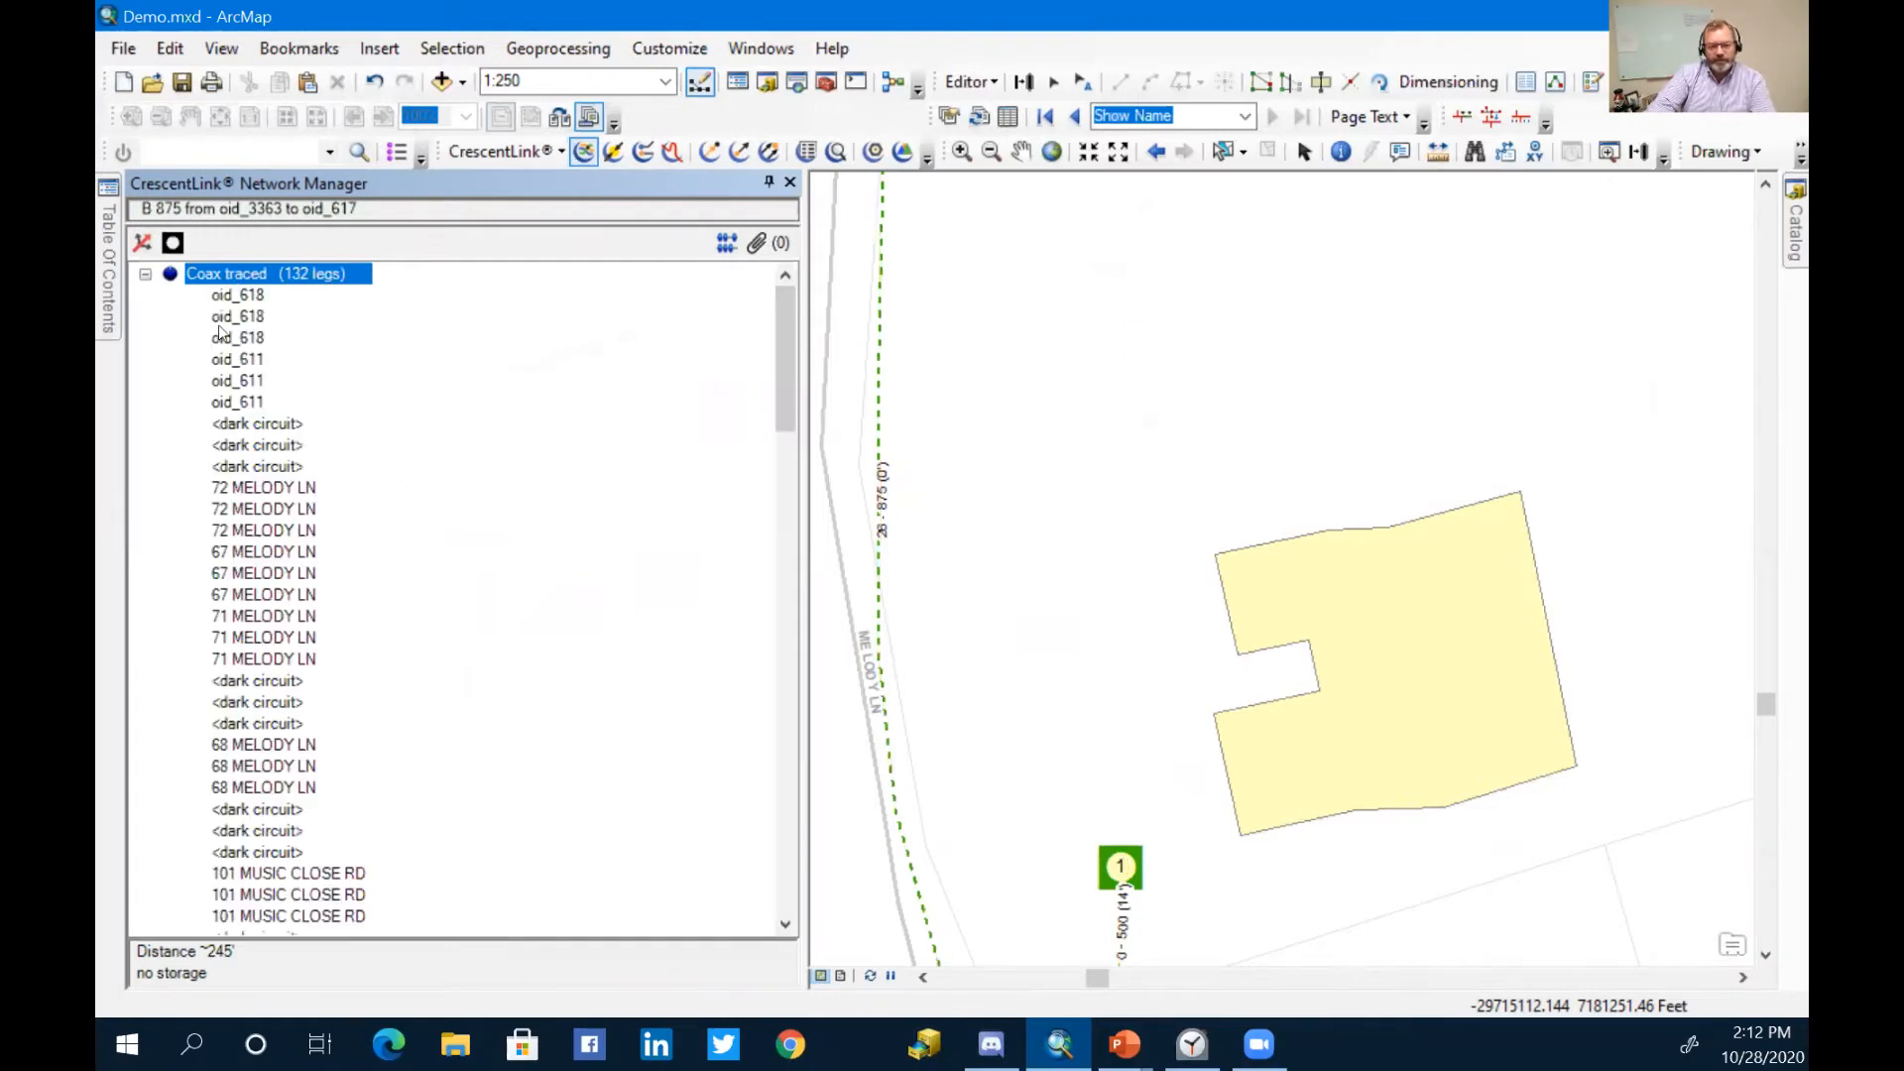
scroll(292, 516, "down", 2)
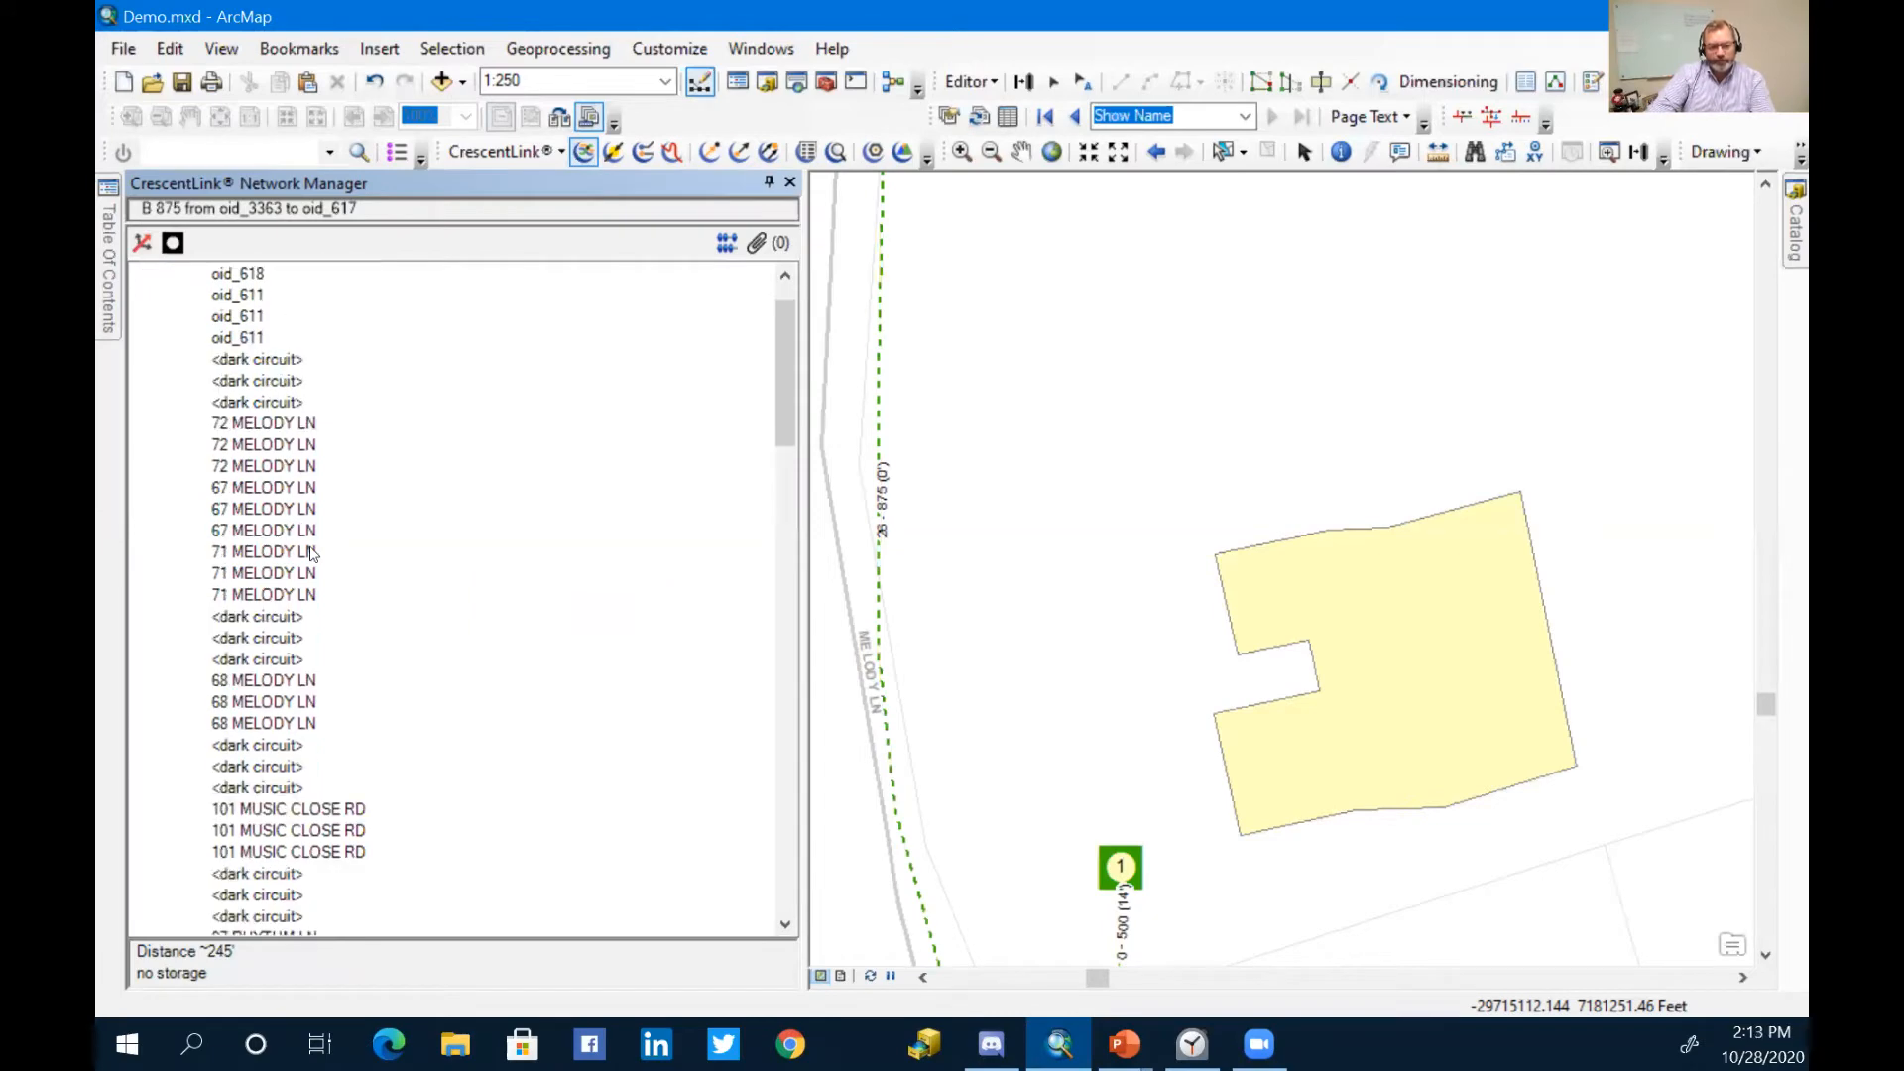
scroll(332, 659, "down", 7)
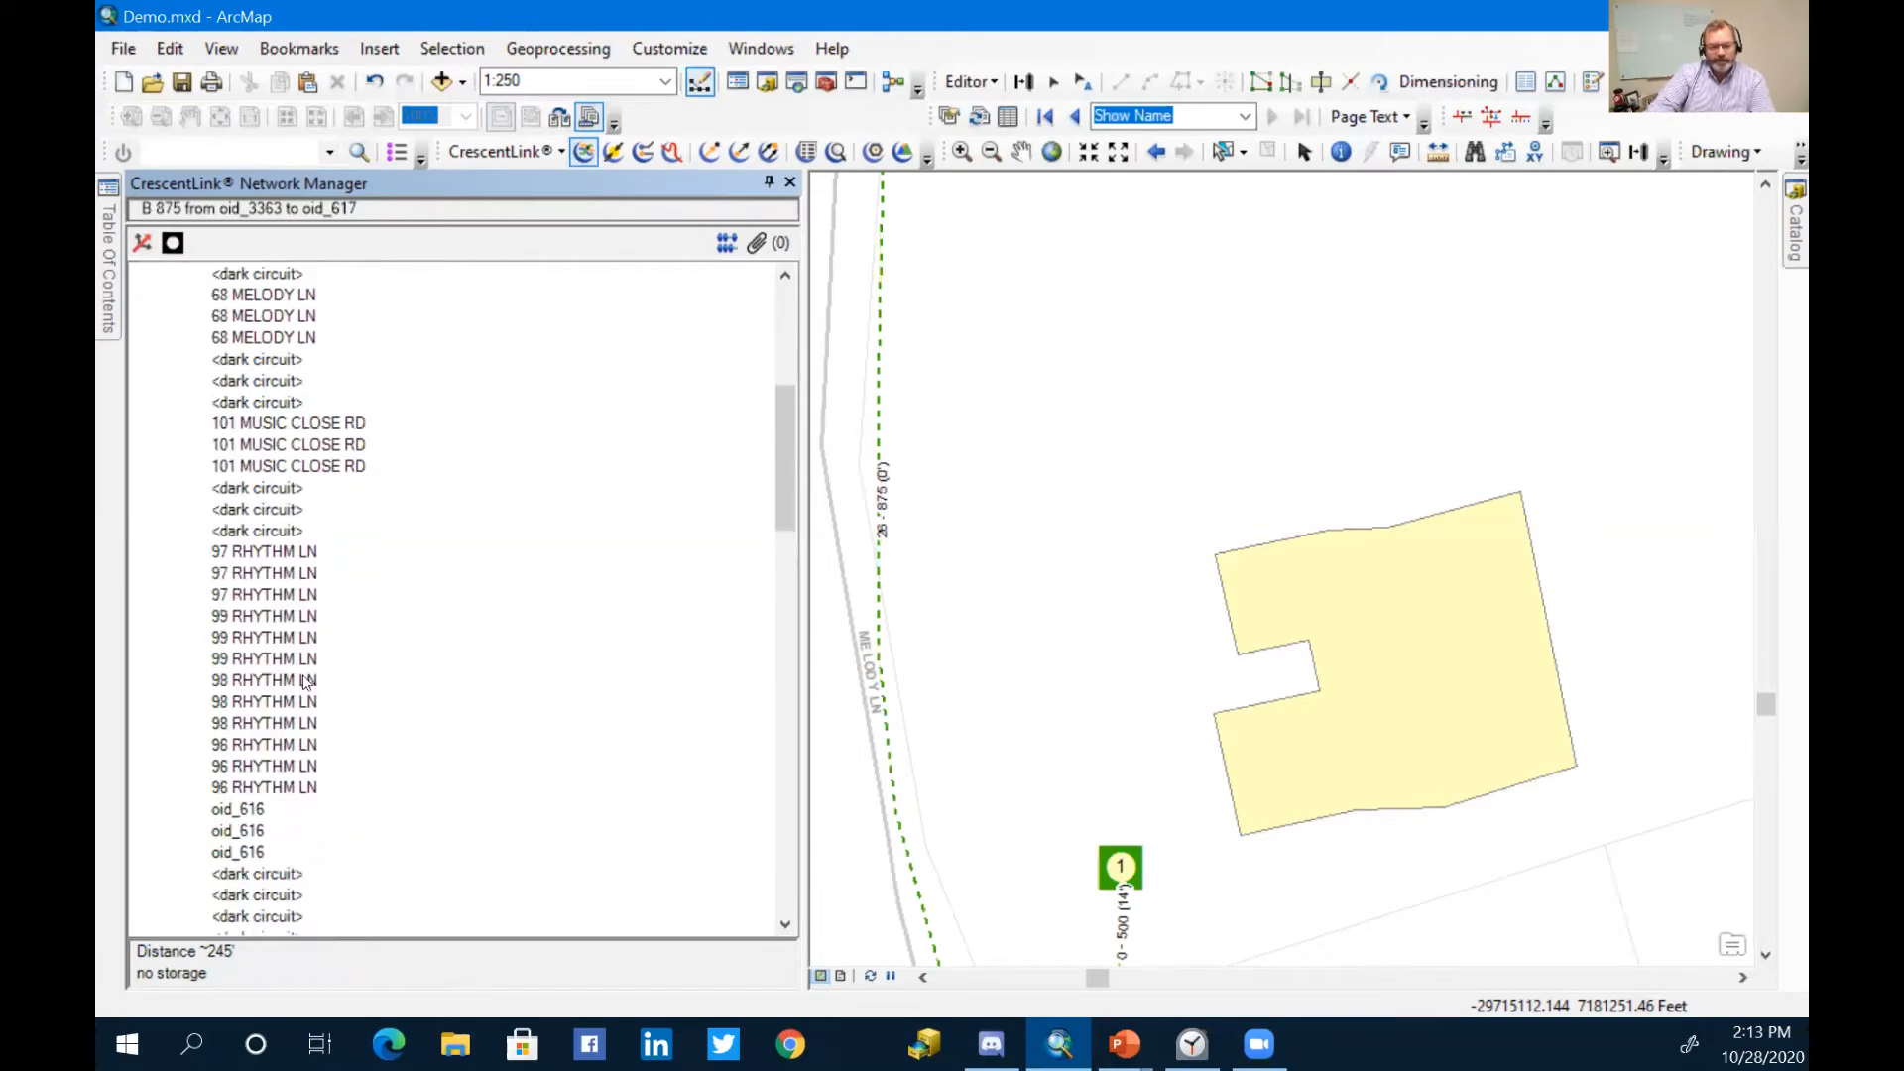
scroll(305, 682, "down", 8)
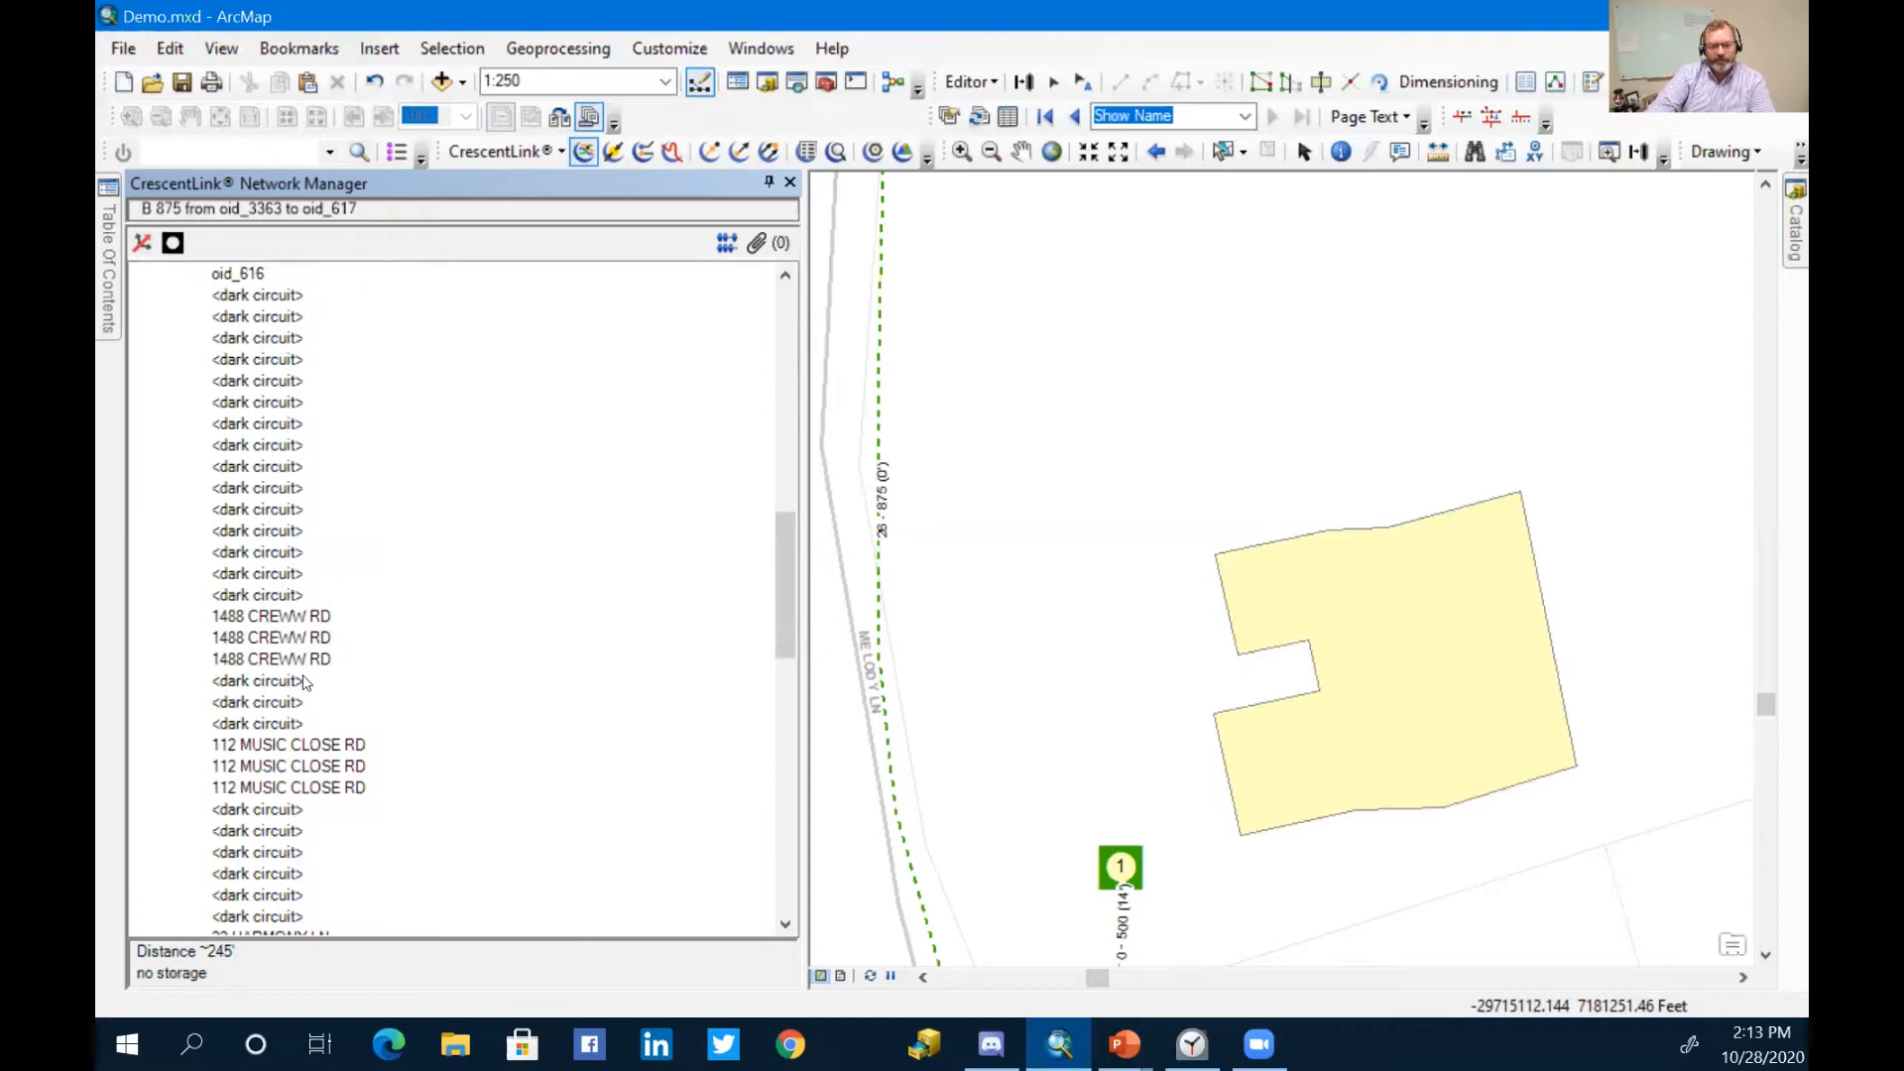
scroll(305, 682, "down", 13)
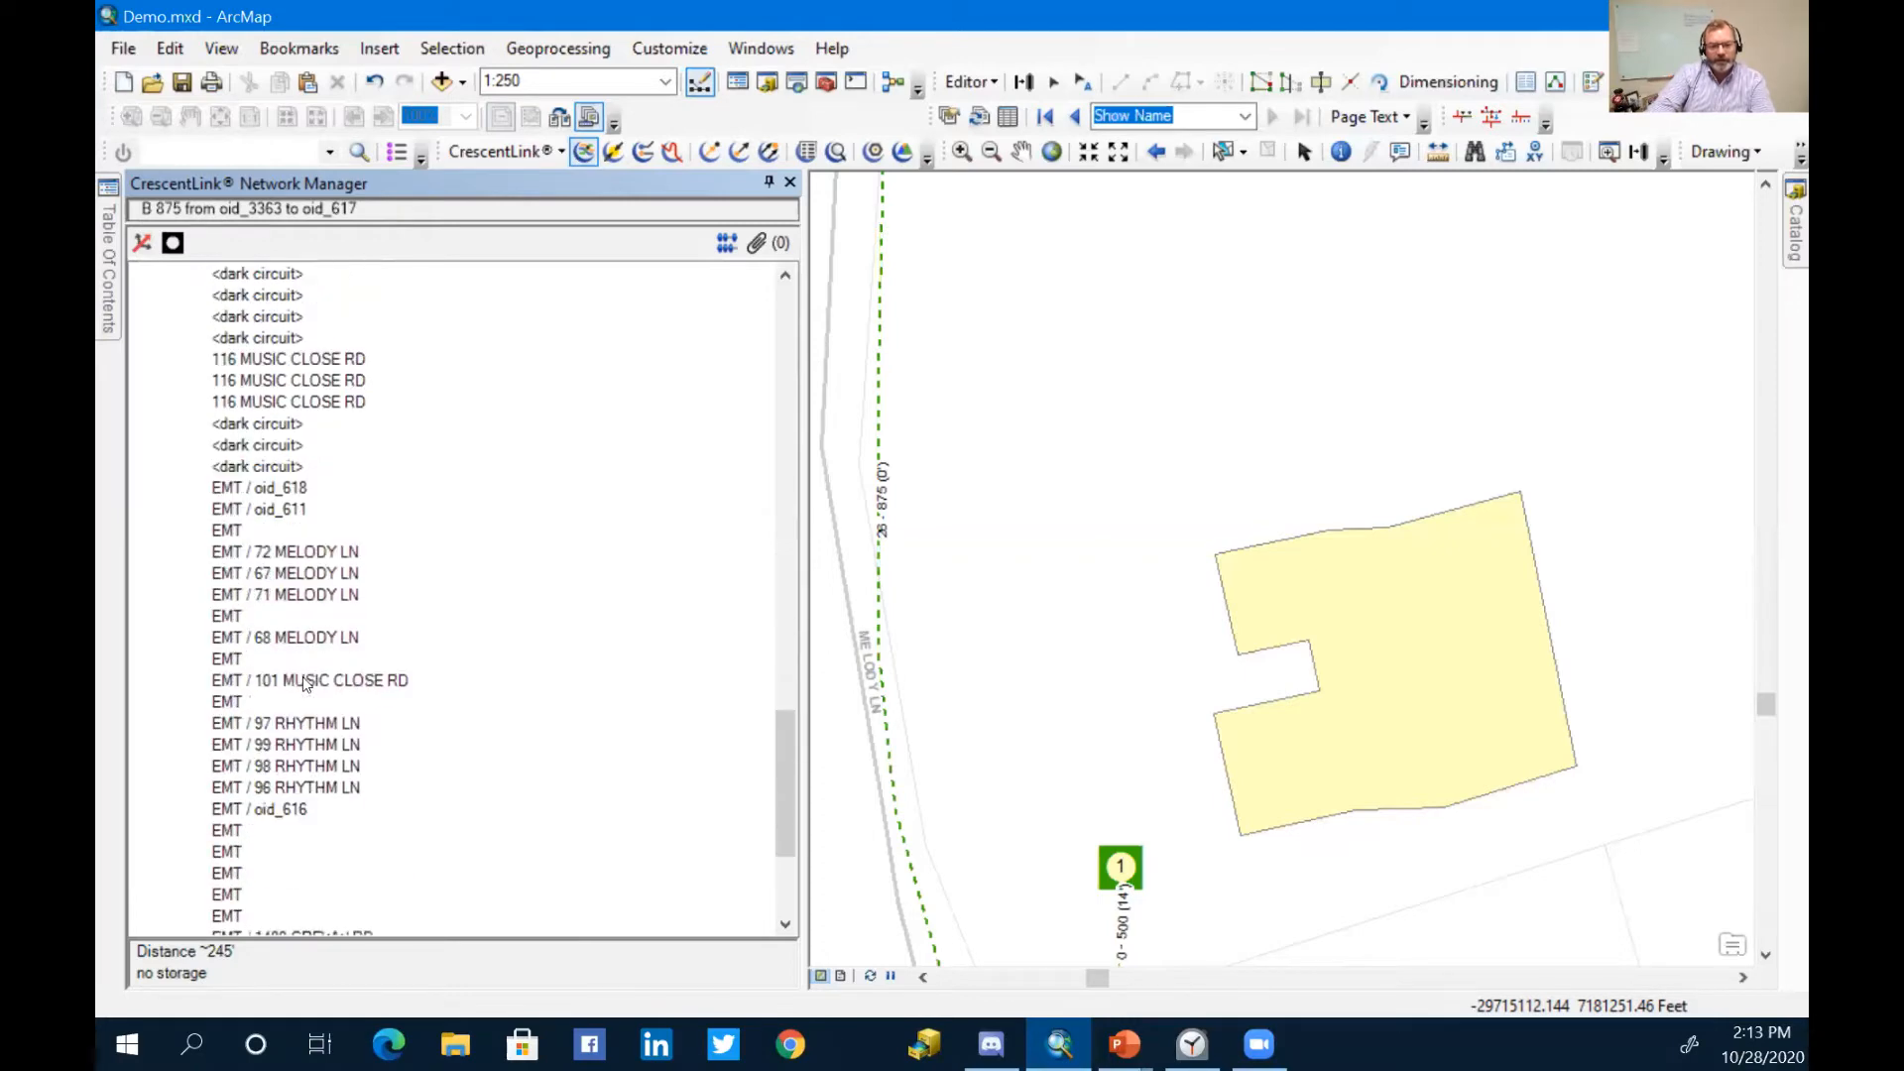
scroll(307, 683, "up", 5)
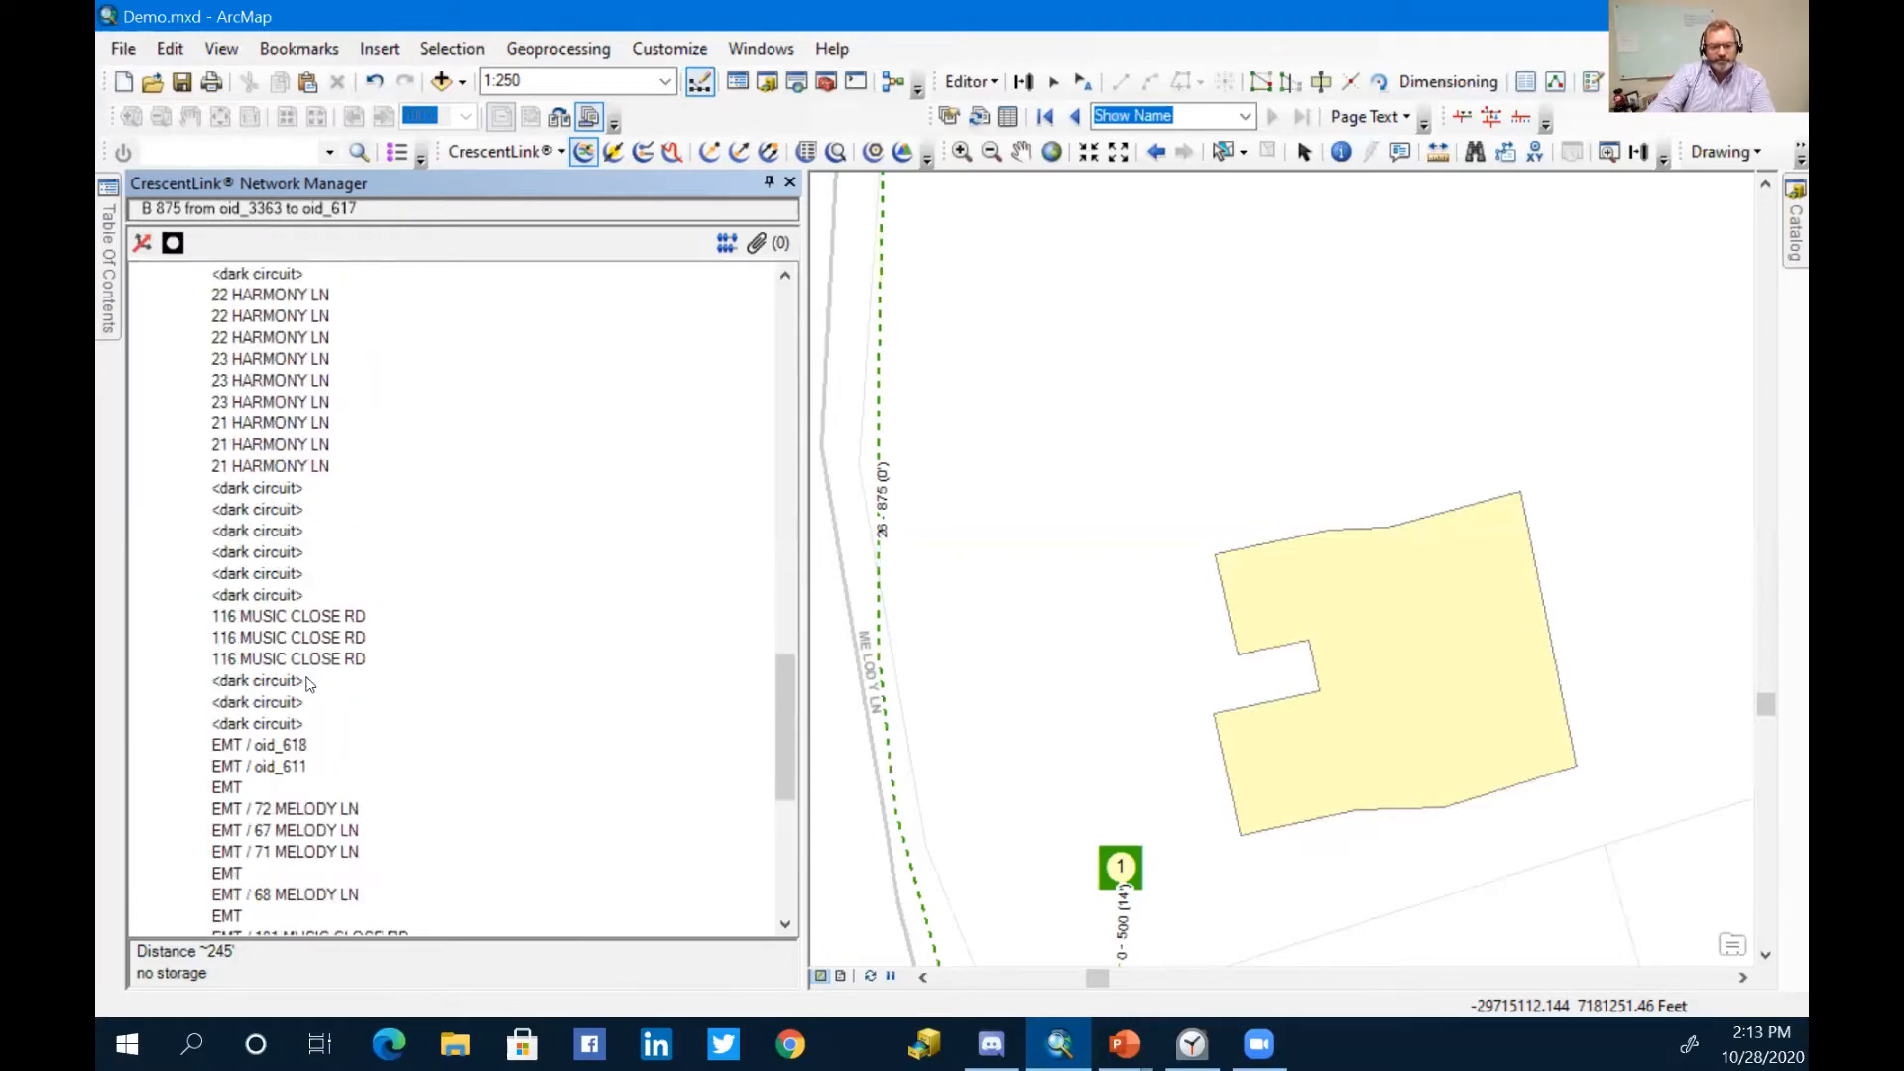
scroll(309, 689, "down", 2)
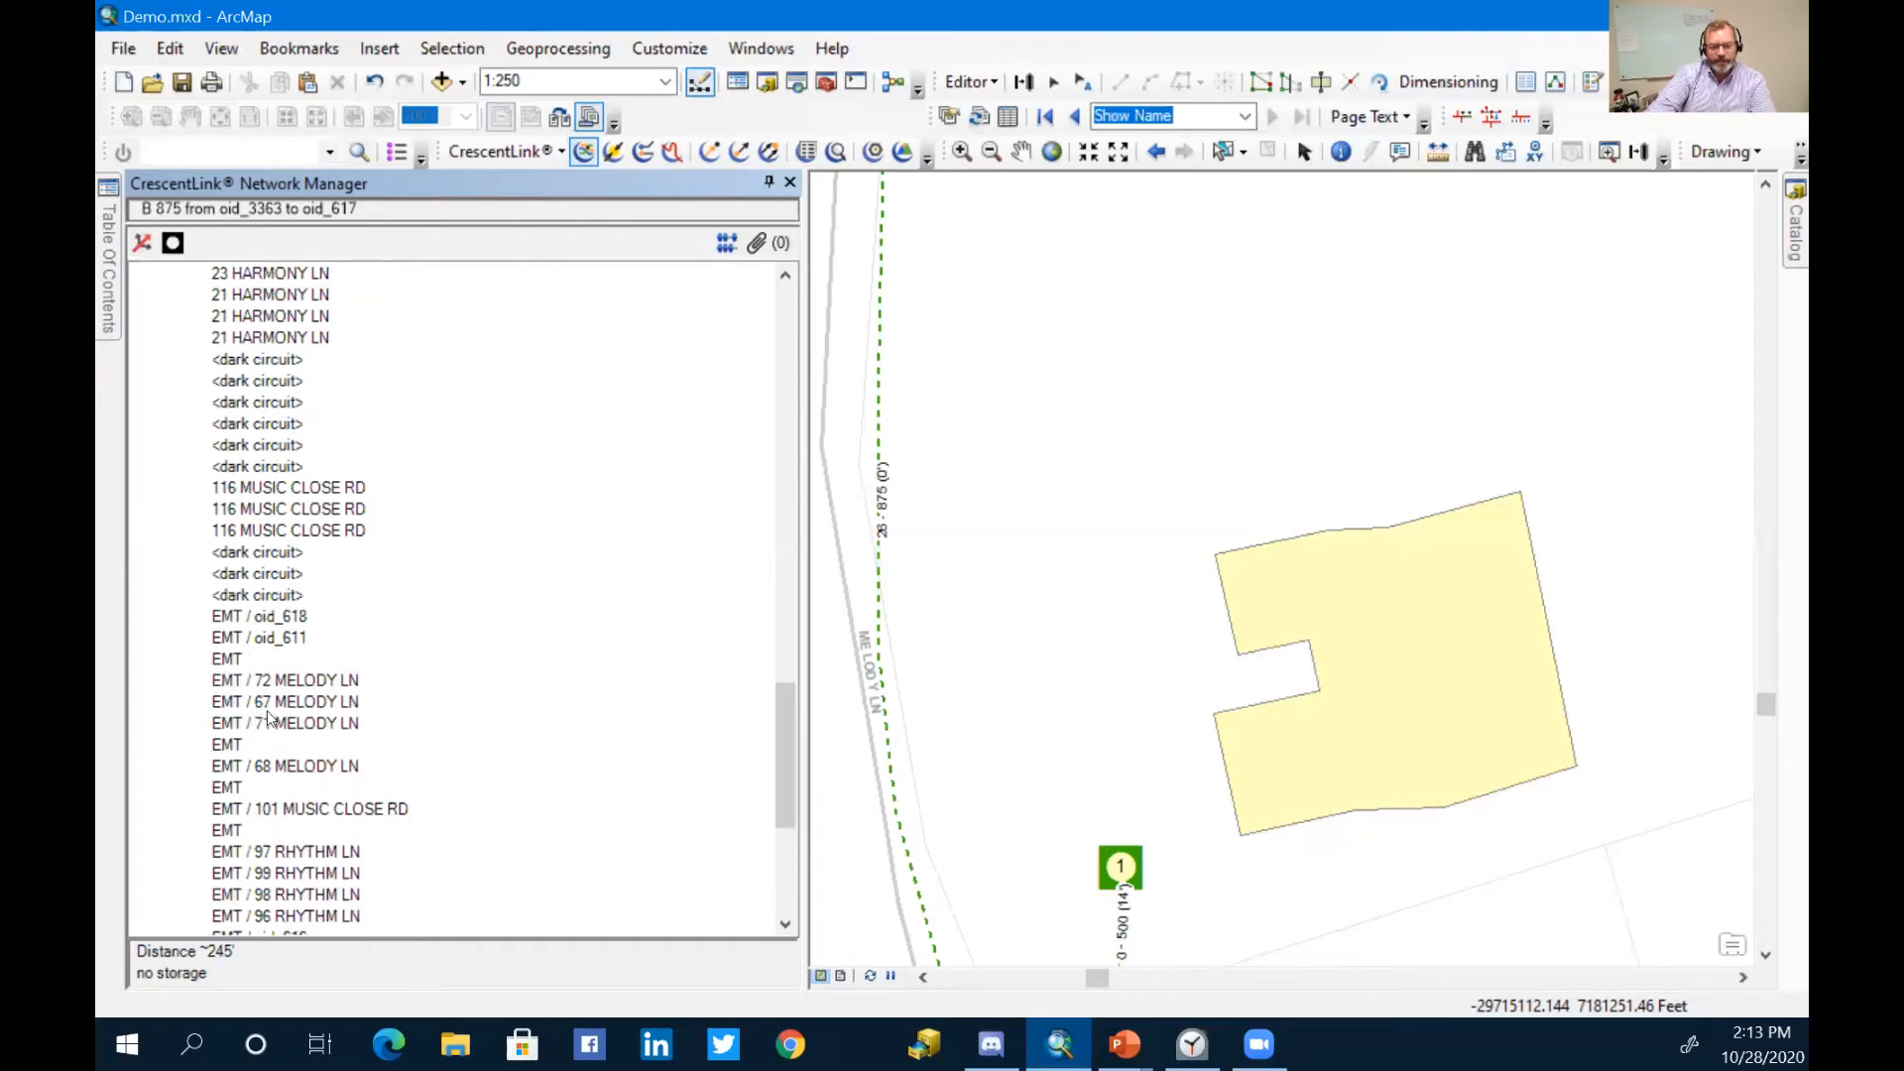
Step: Display the trace results for the same customer home's EMT leg and zoom the map to the whole traced route
left_click(283, 704)
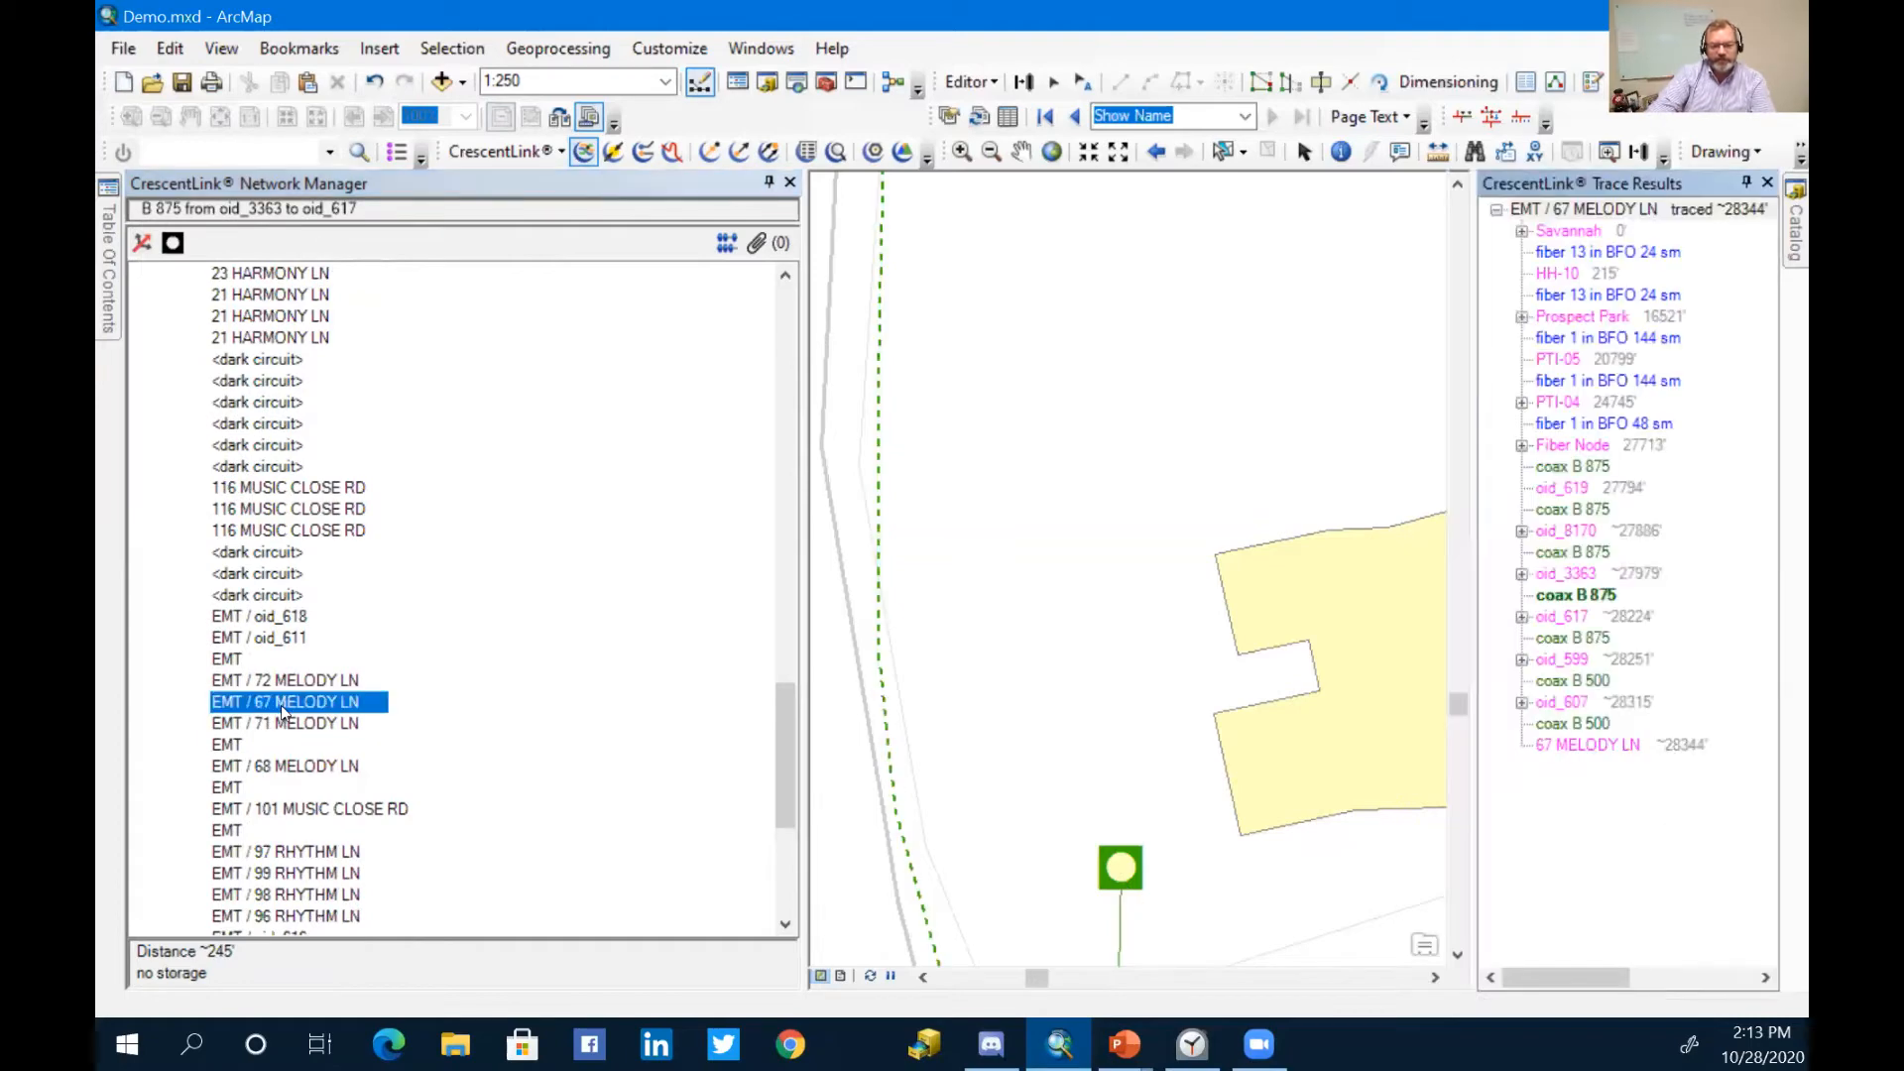
right_click(1608, 216)
left_click(1650, 256)
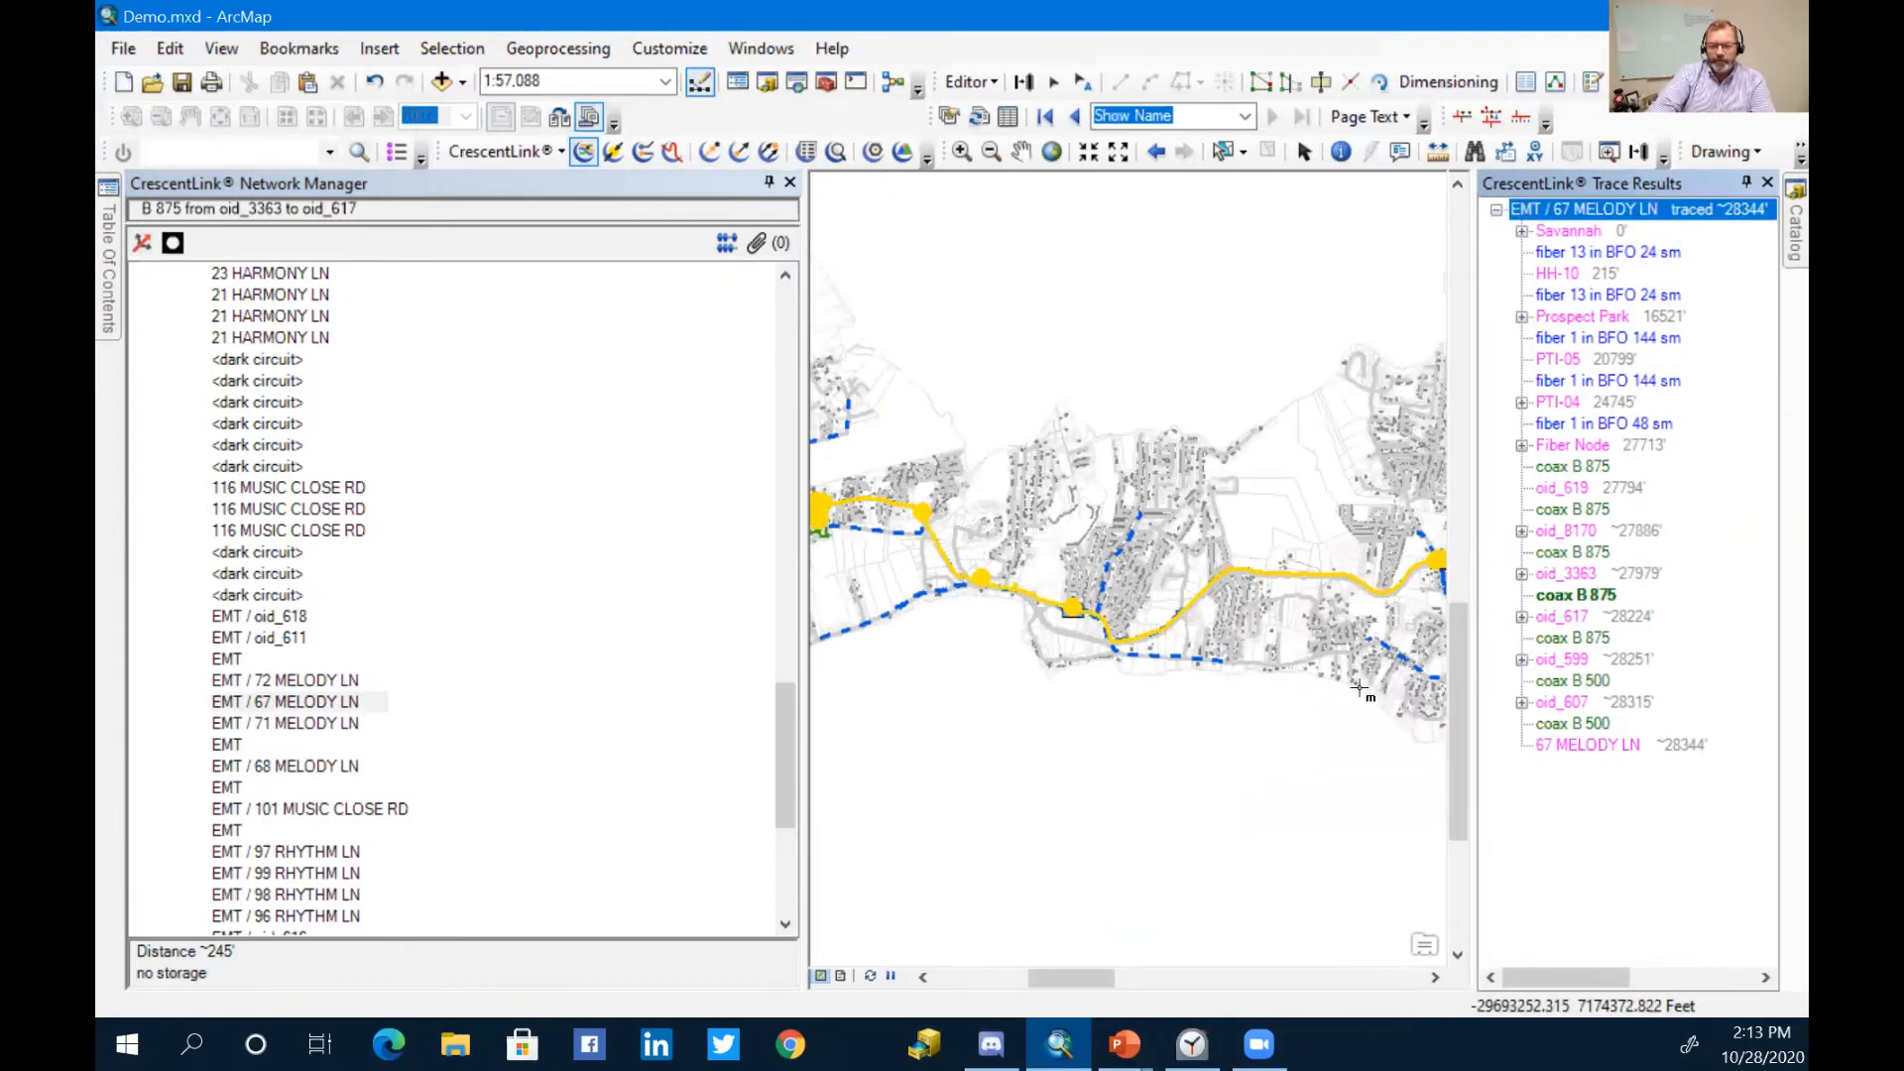
Step: Zoom the map to the customer home at the end of the trace, and close the Network Manager and trace results
right_click(1587, 746)
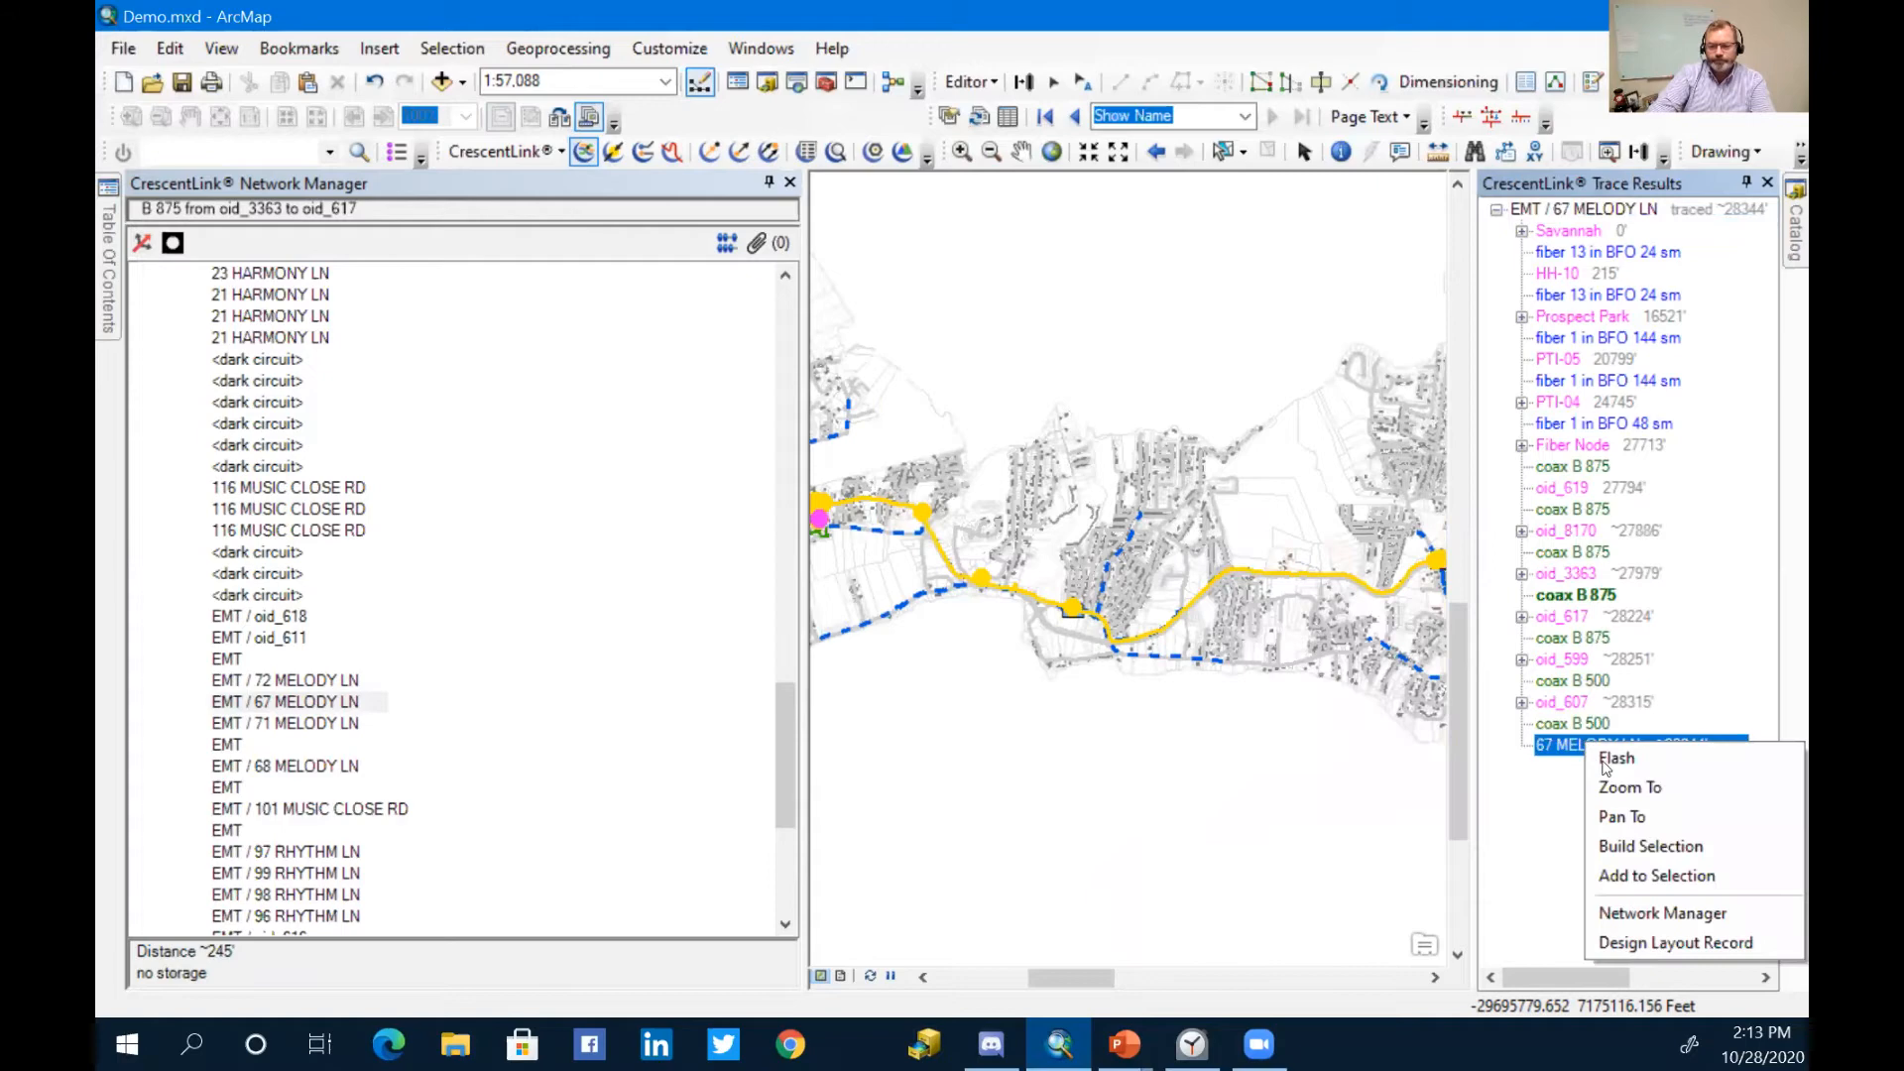
left_click(1620, 789)
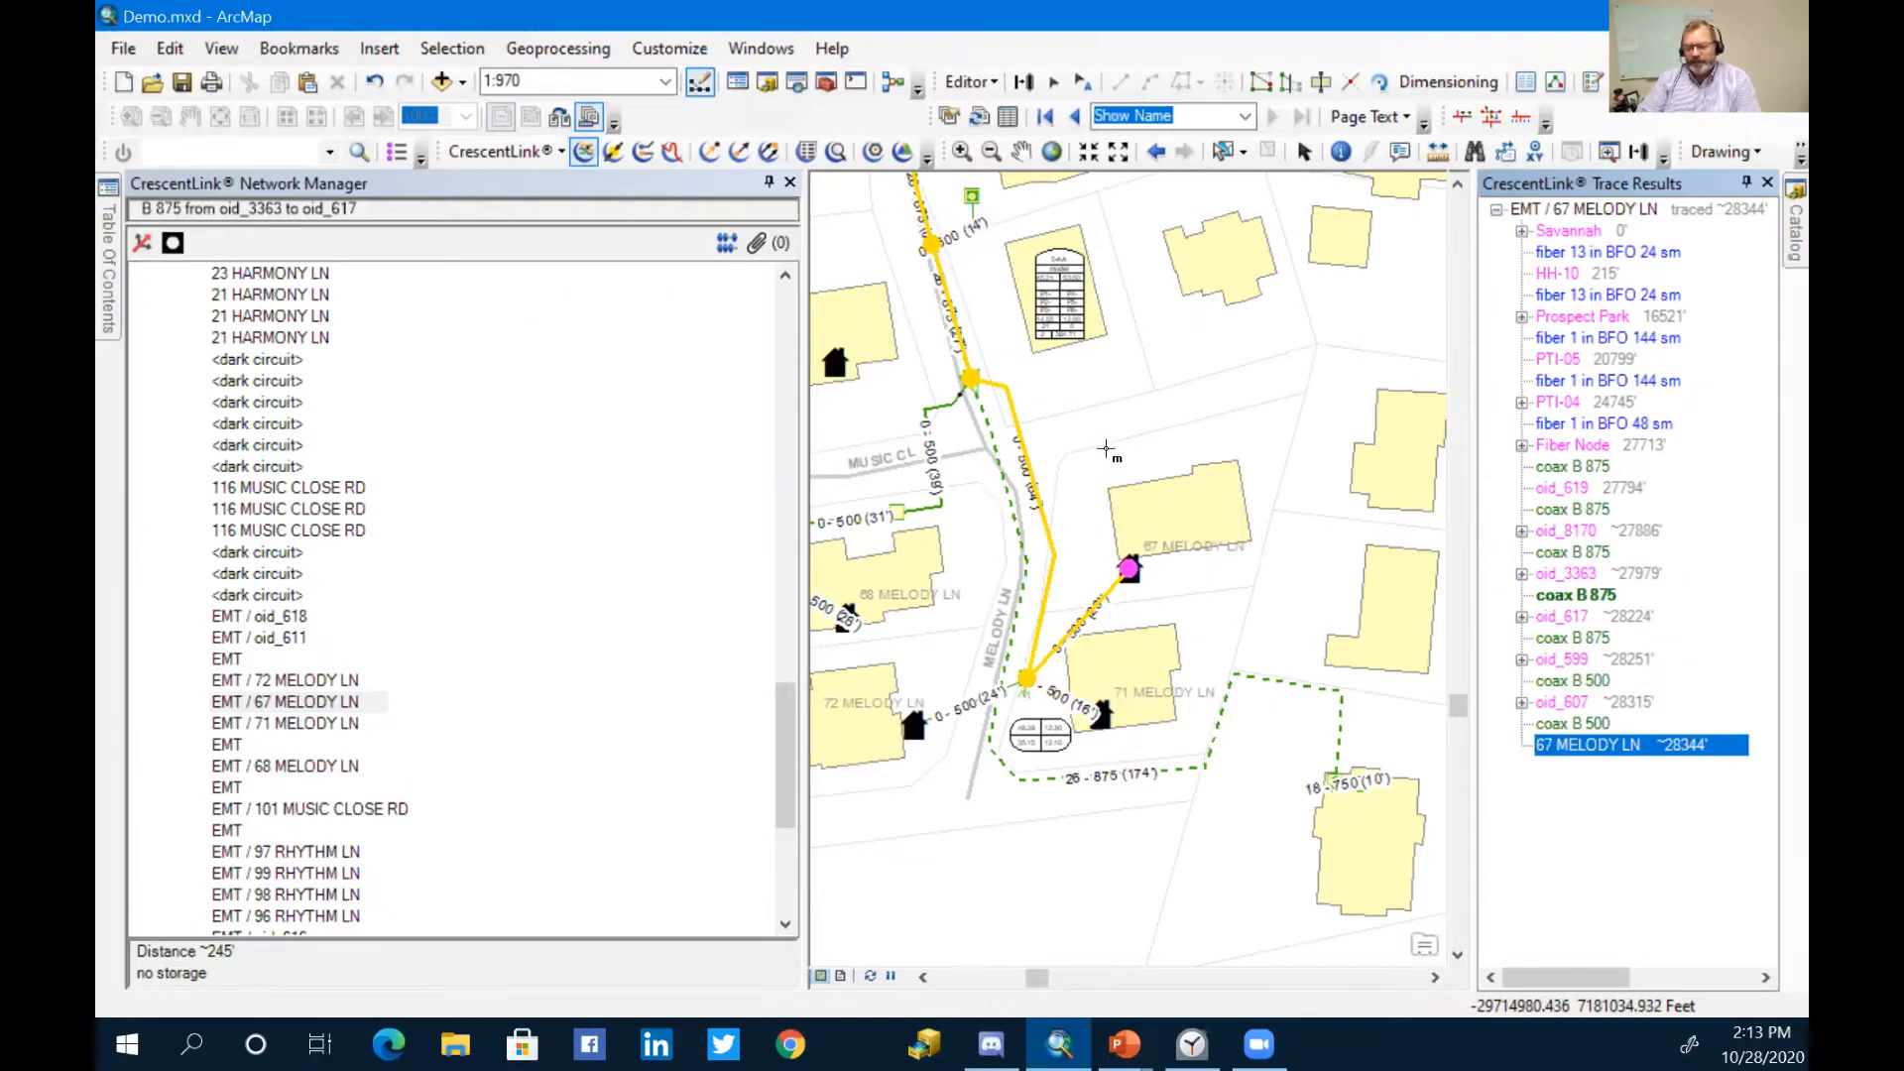
left_click(790, 183)
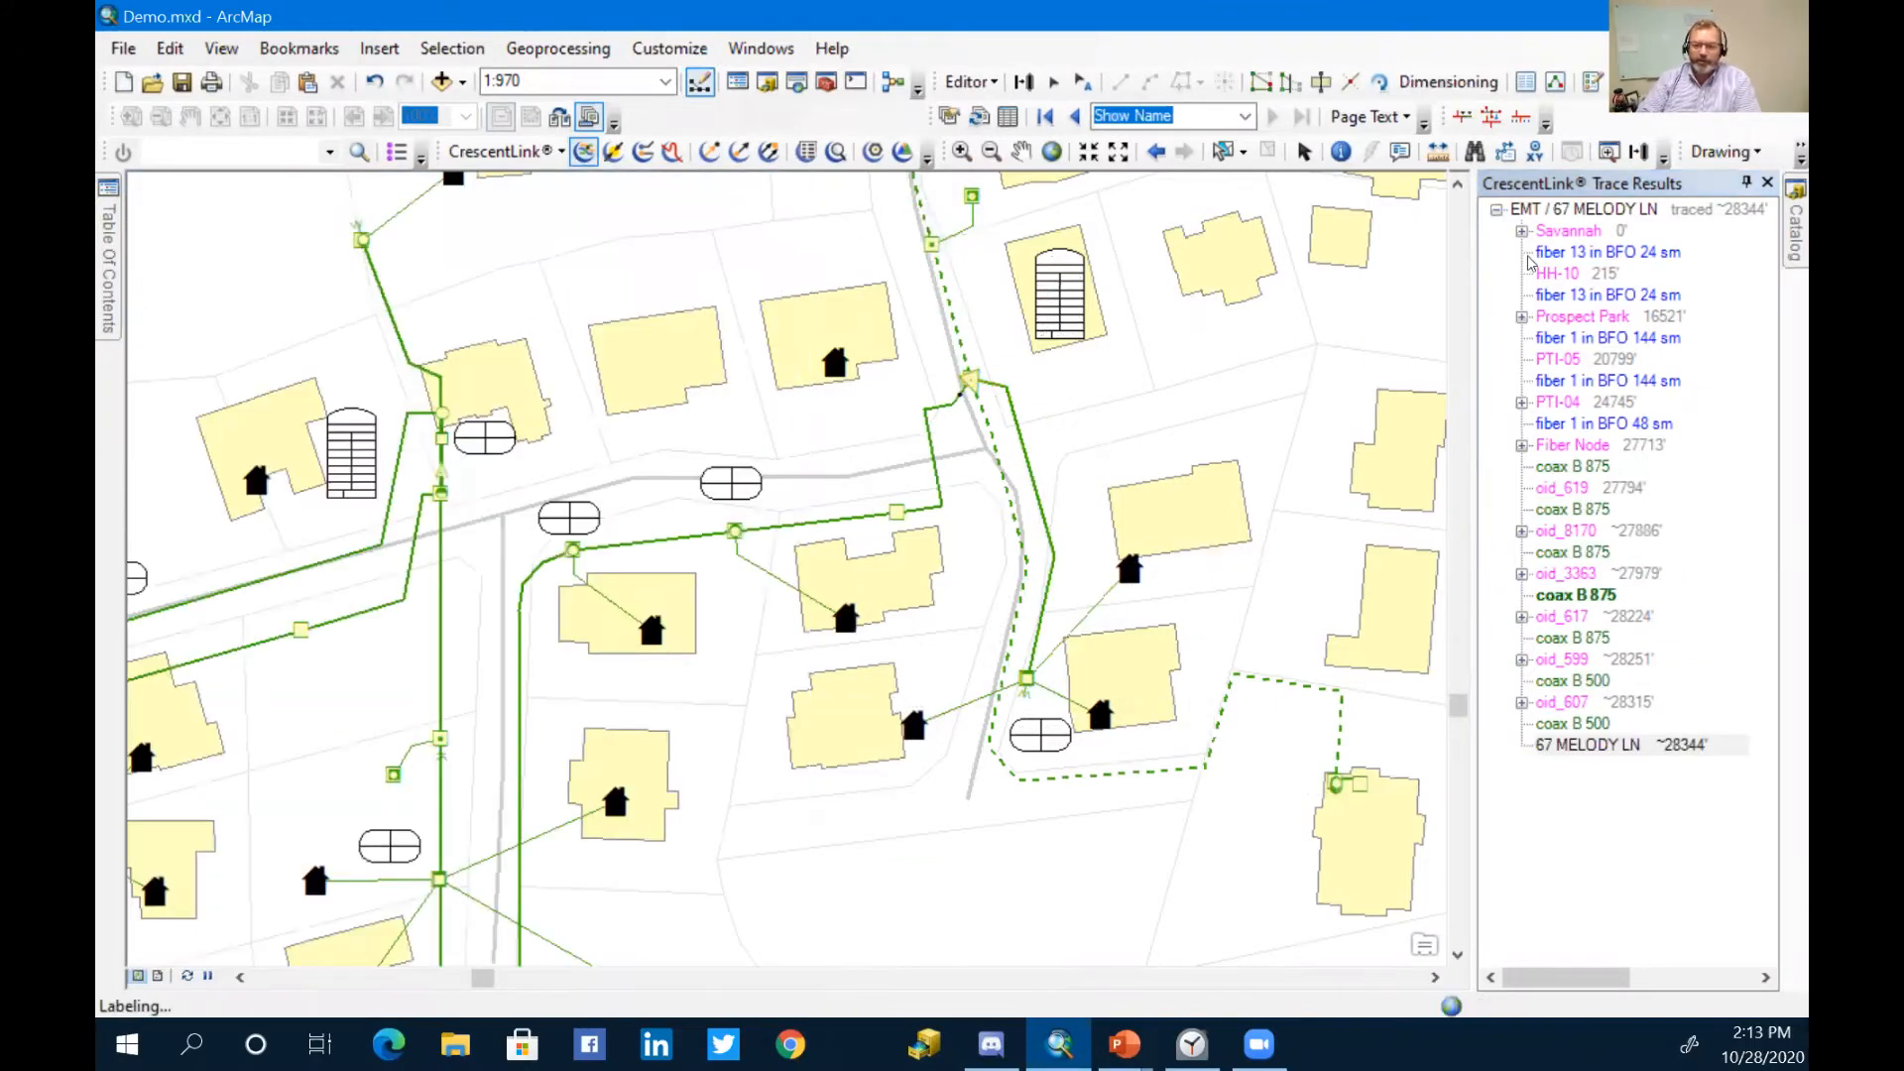
left_click(1766, 185)
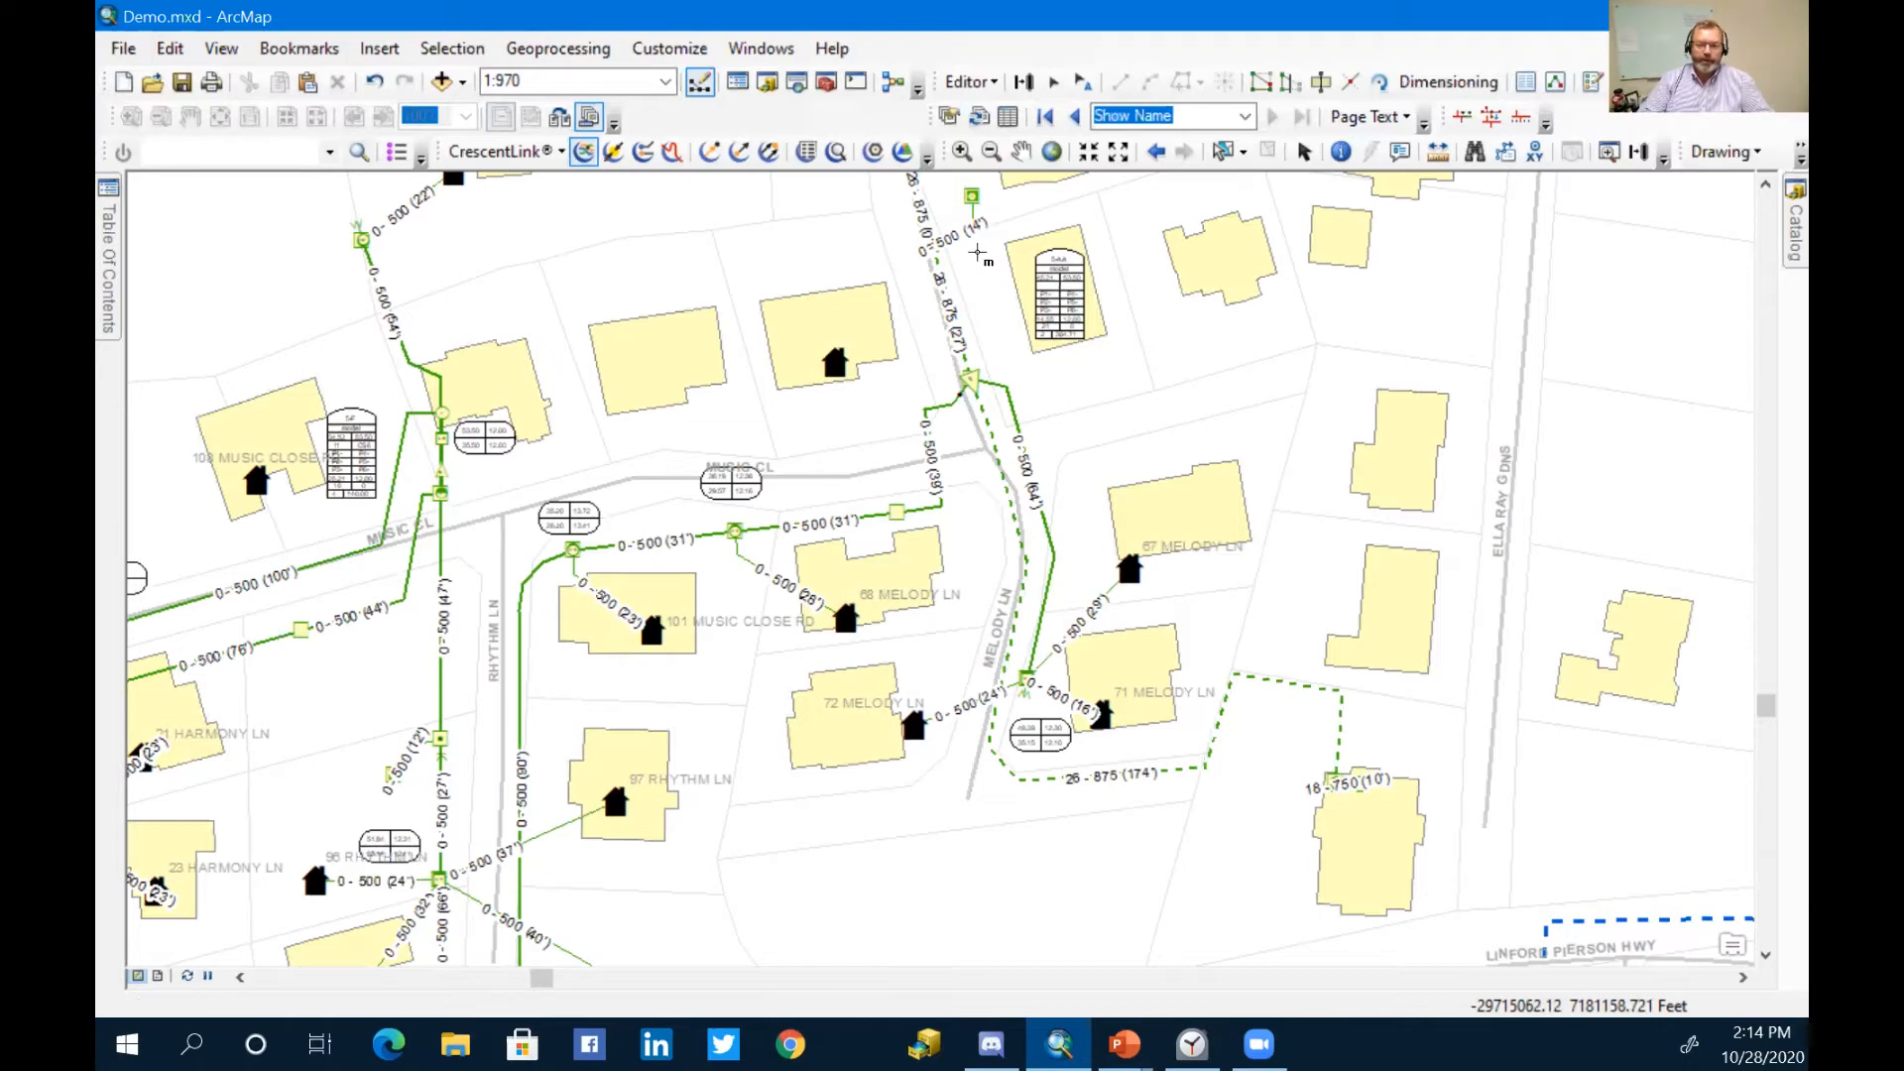
Step: Open the Coax Designer, center the Melody Ln network beside it at 1:1,250 and narrow the designer to show more map
left_click(875, 156)
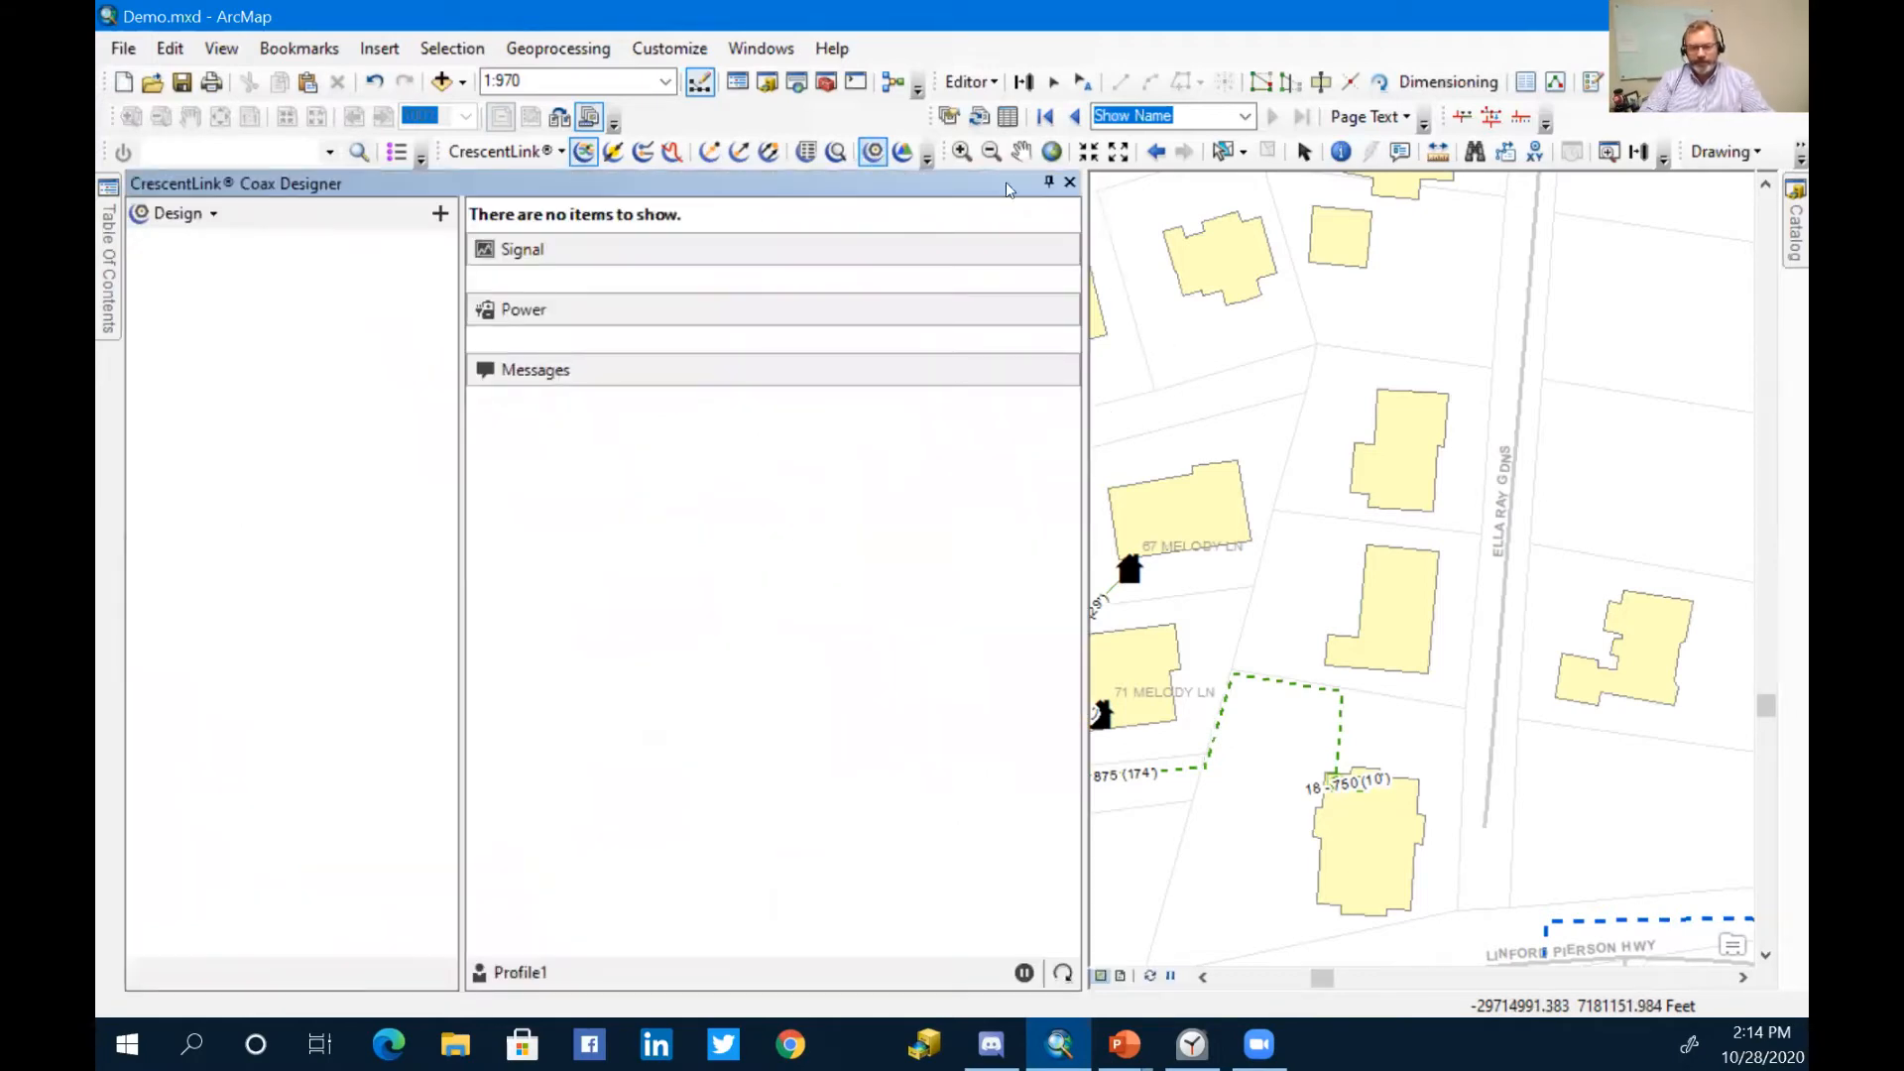
left_click(1021, 152)
left_click_drag(1125, 538, 1418, 517)
scroll(1373, 407, "up", 1)
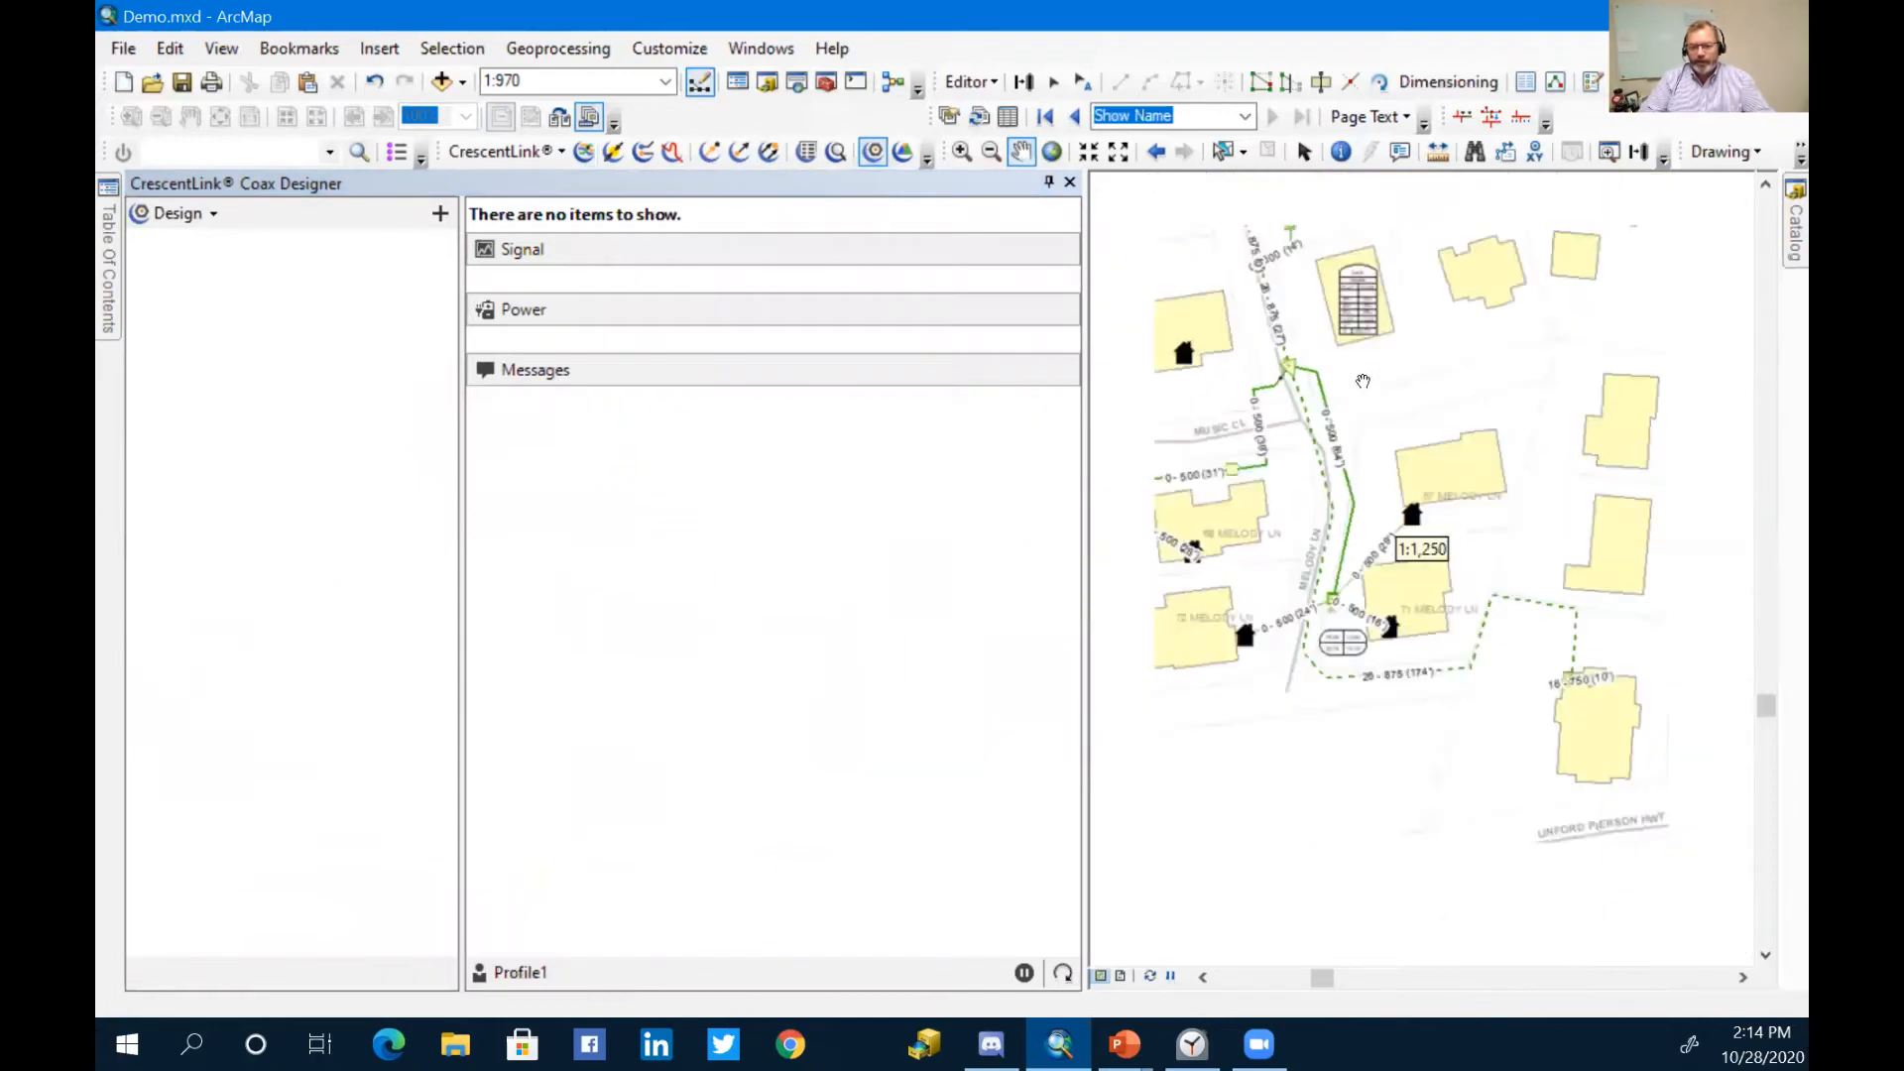
left_click_drag(1084, 448, 973, 462)
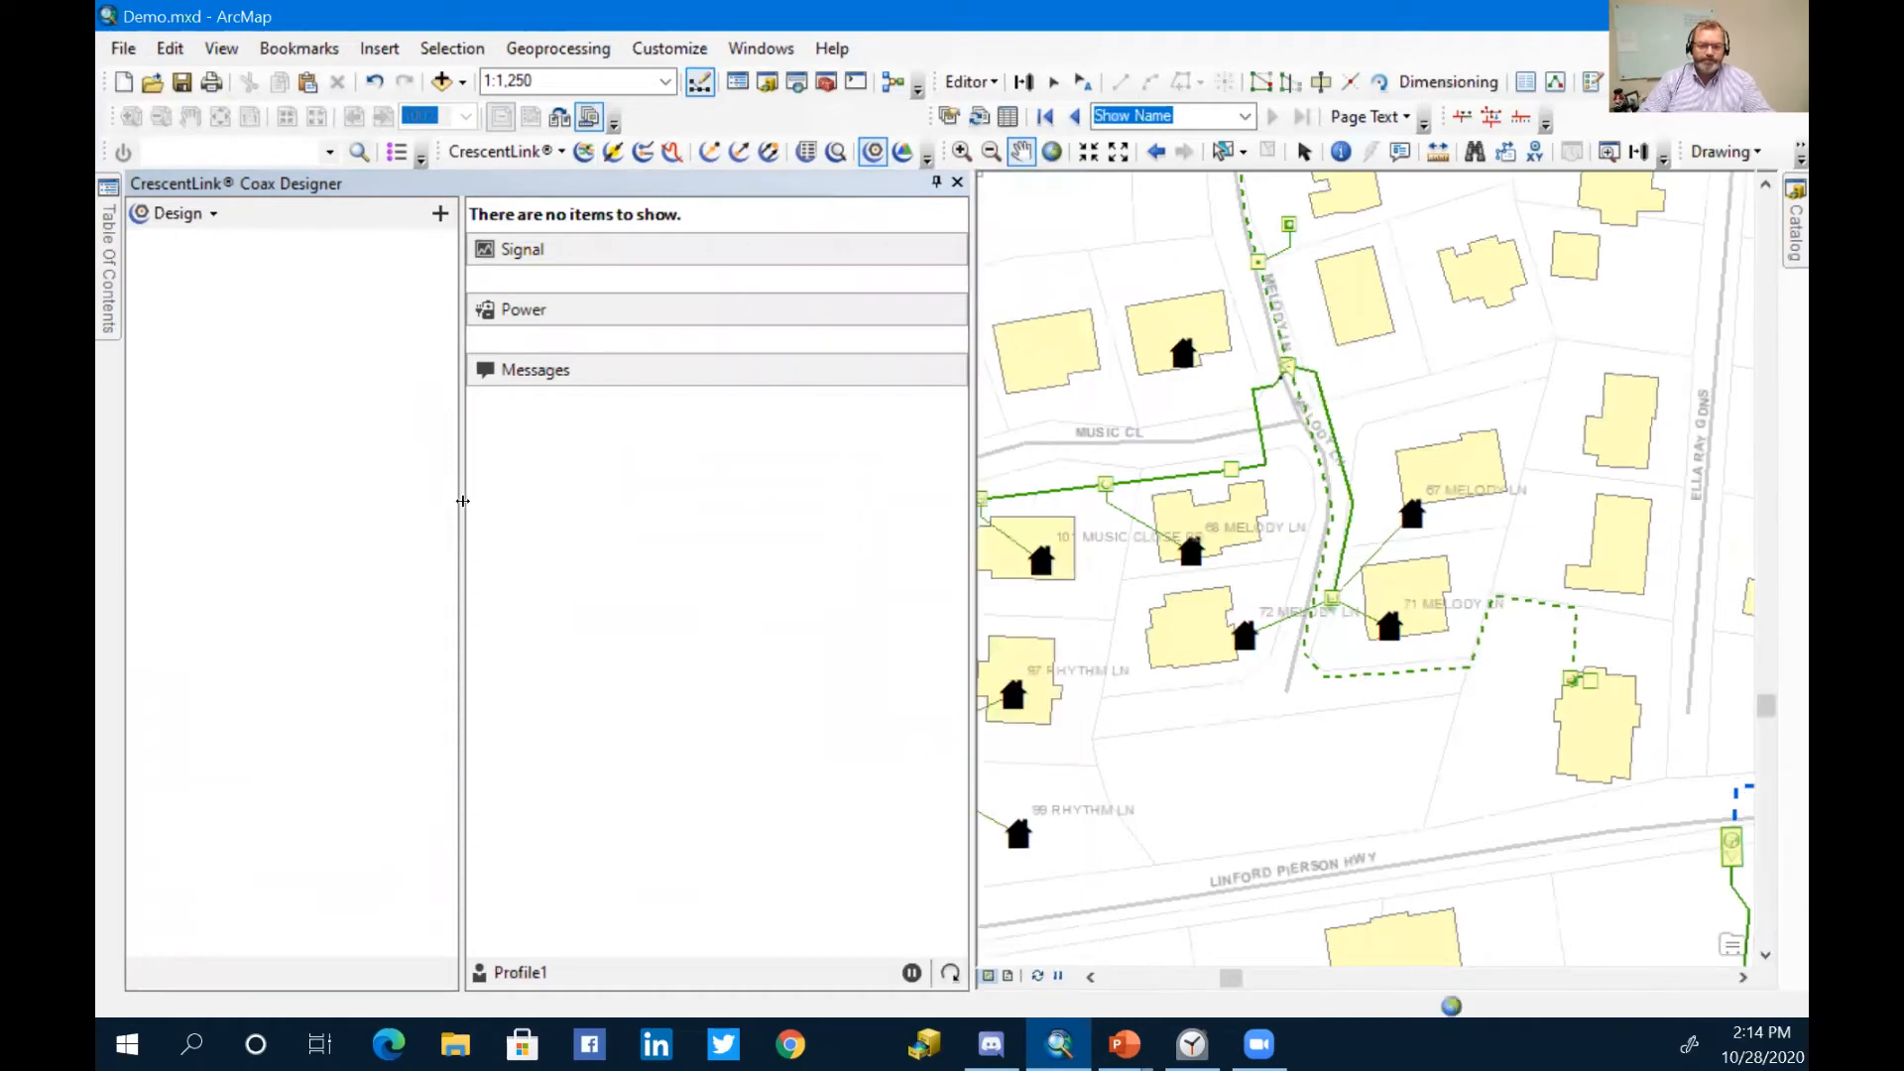
left_click_drag(461, 509, 475, 506)
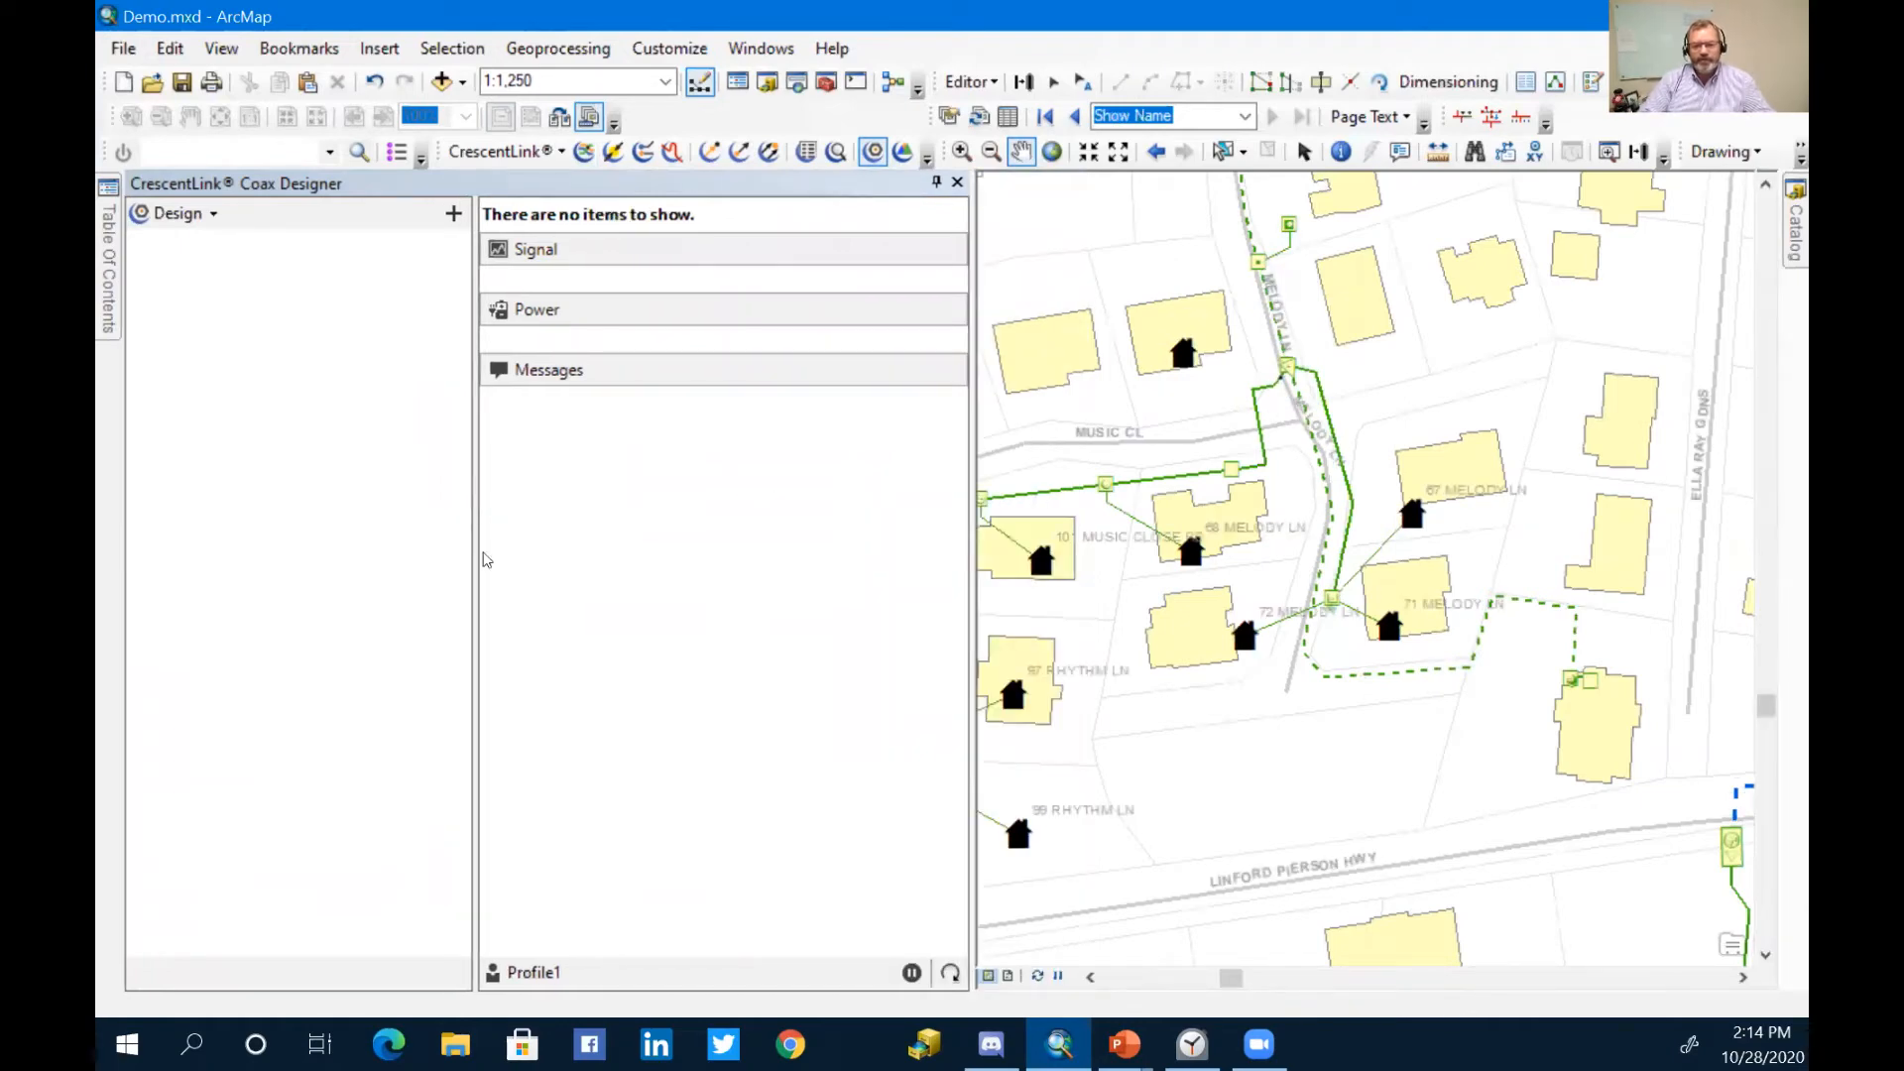
Step: Review the coax design profiles and accept them with Profile1 as the active design profile
left_click(210, 212)
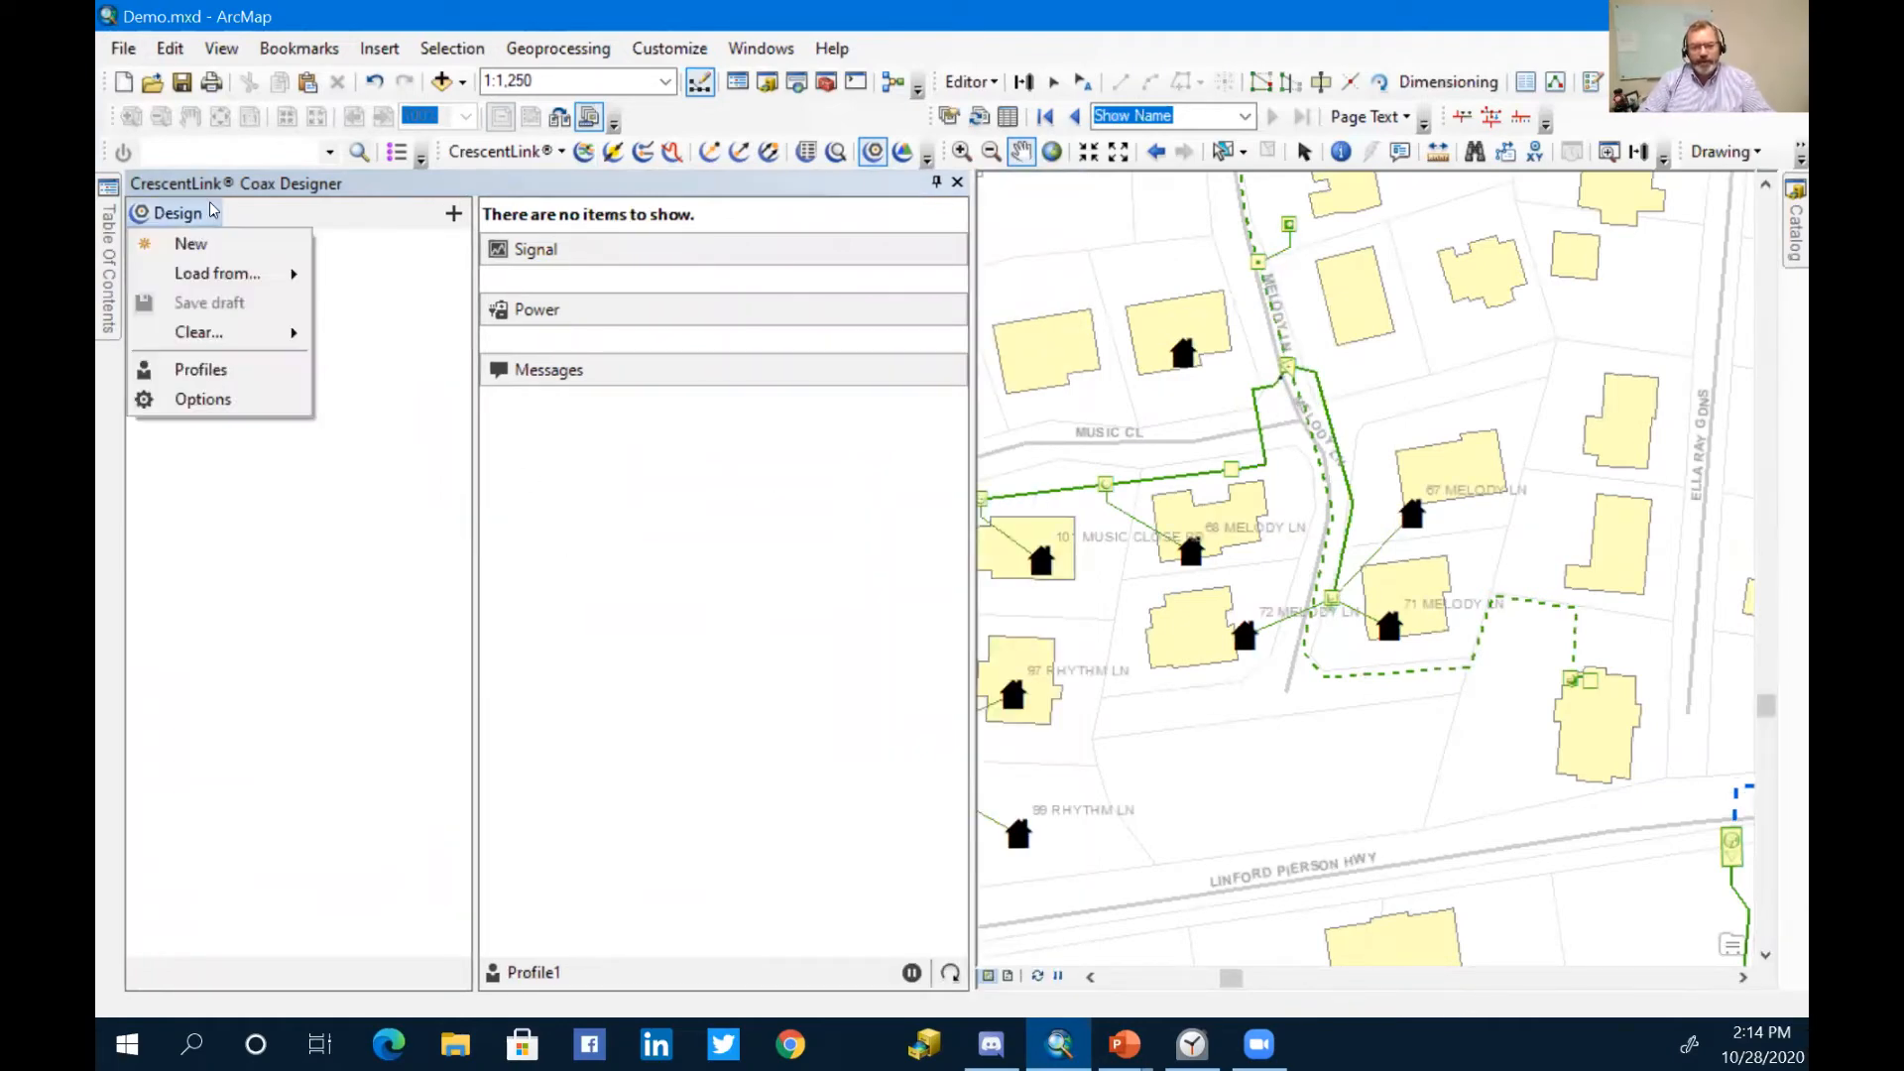
left_click(244, 375)
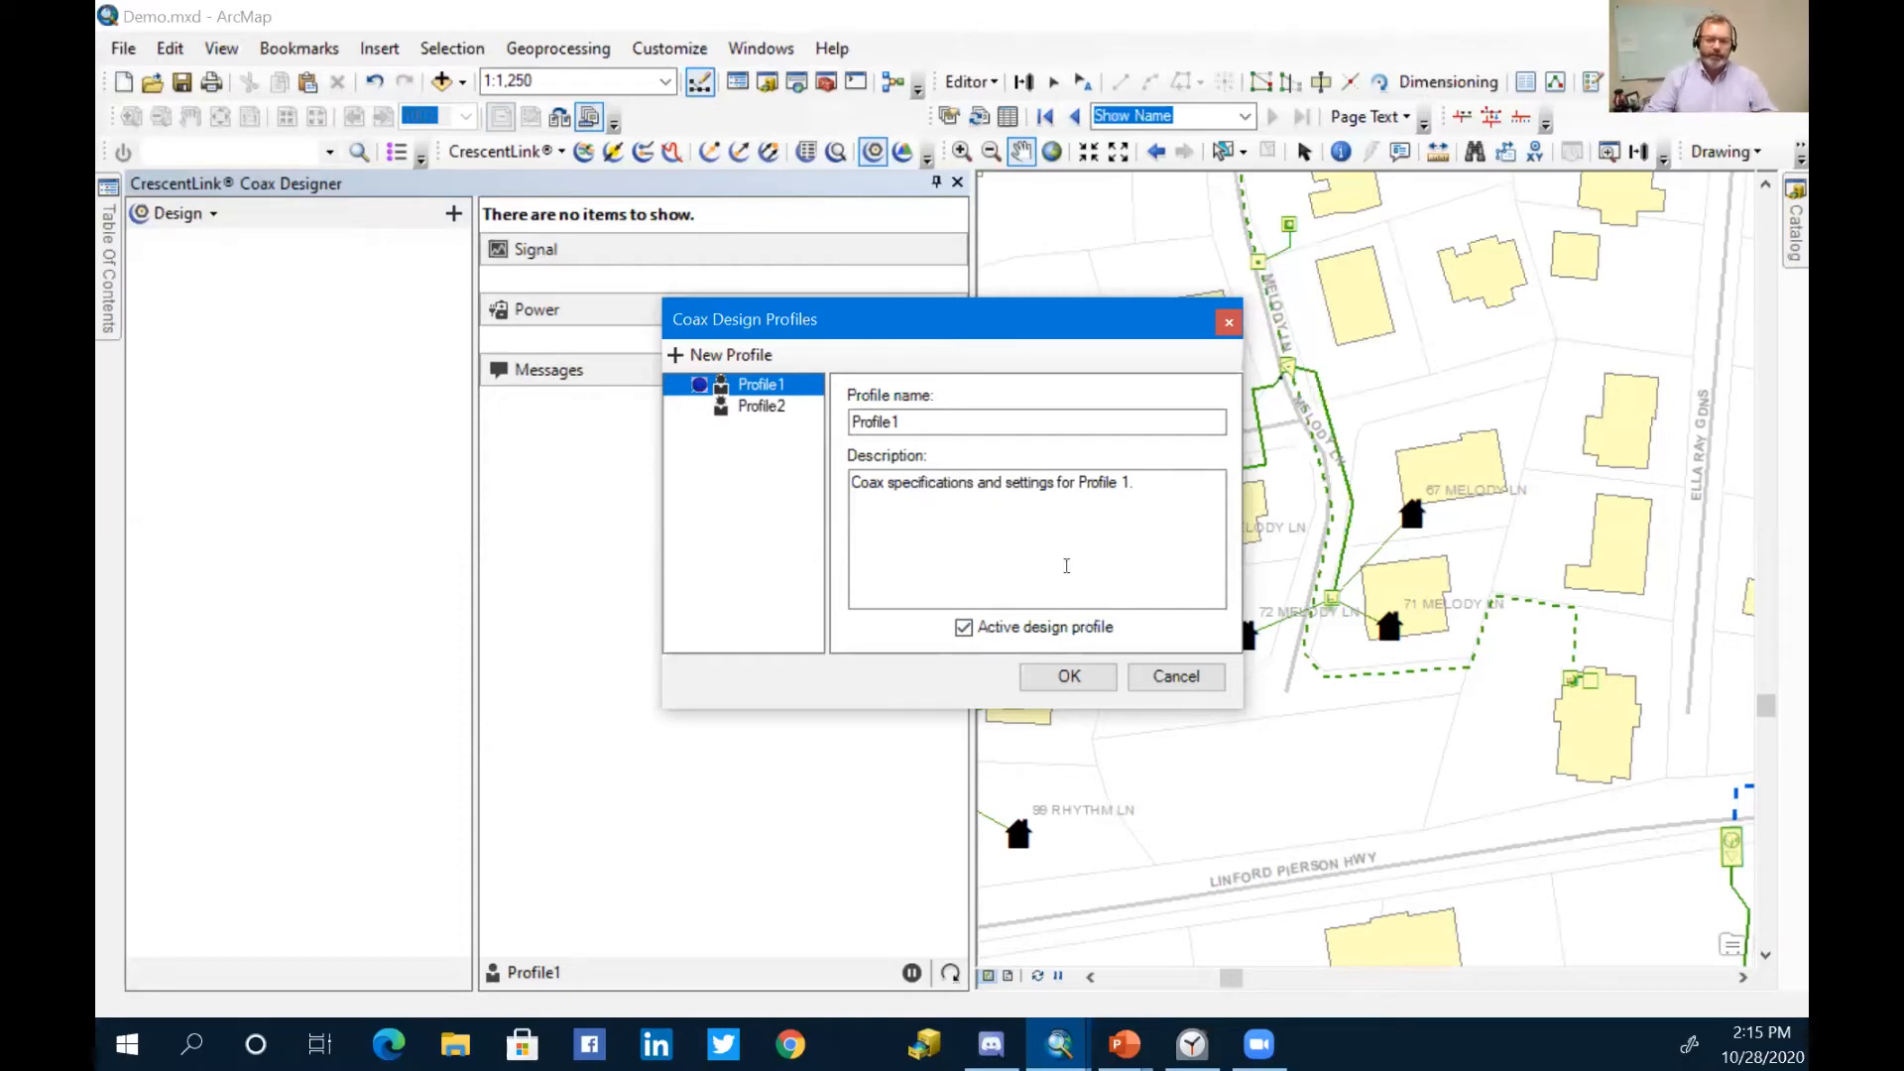
left_click(1069, 677)
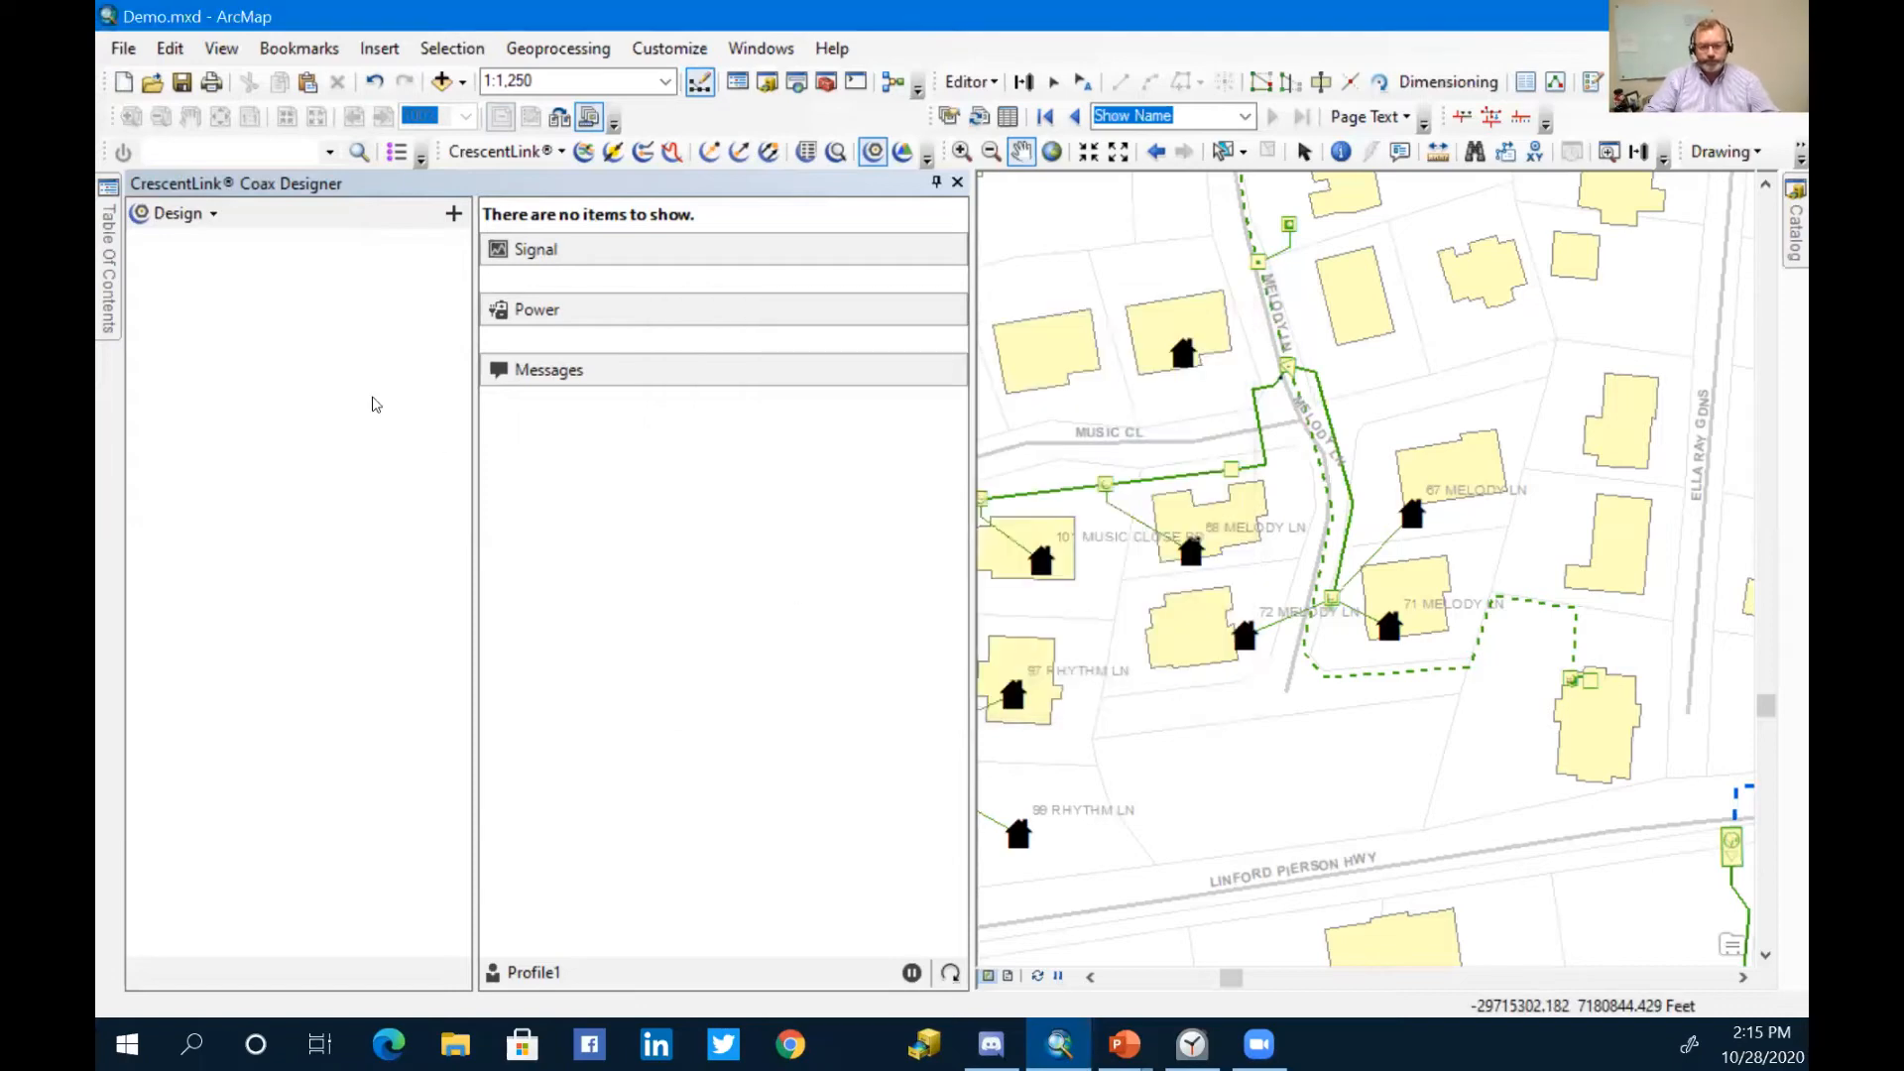
Step: Open the Coax Designer options for Profile1 and check the distance and signal unit choices in the general parameters
left_click(215, 217)
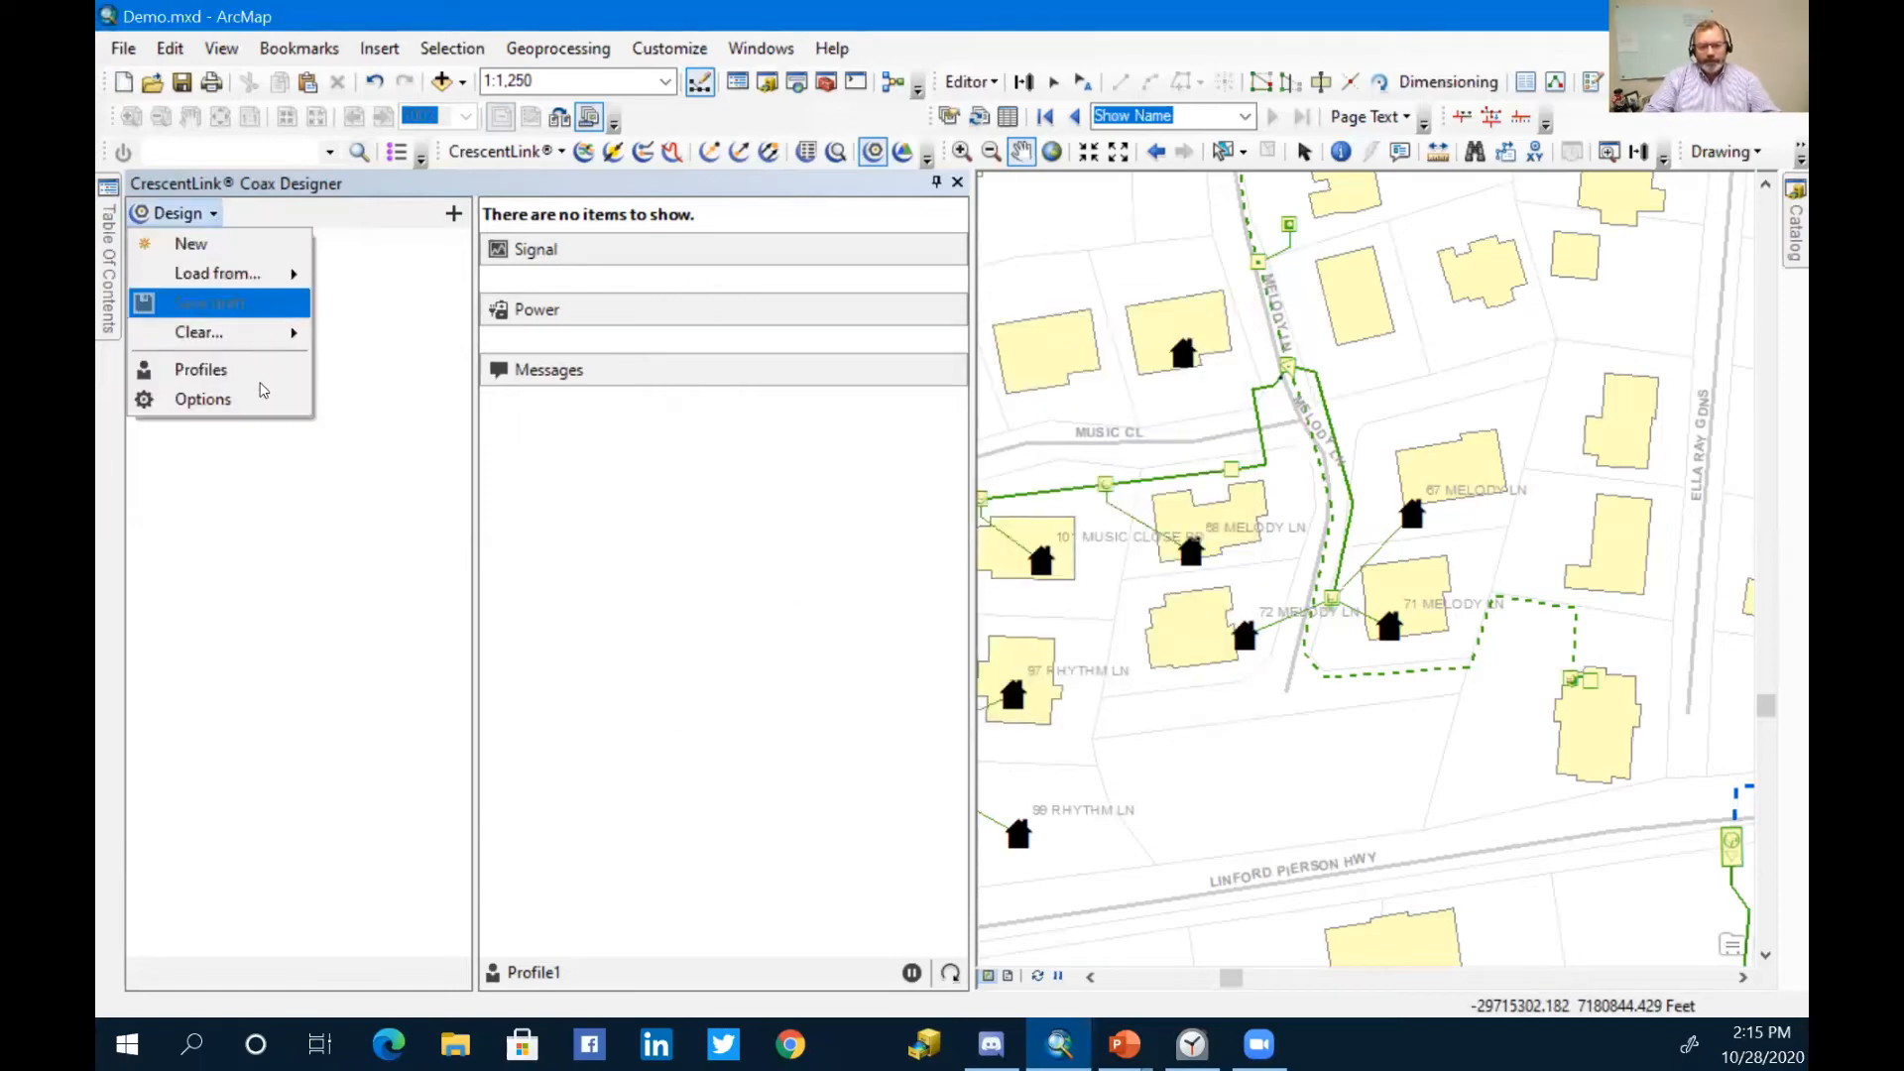
left_click(266, 420)
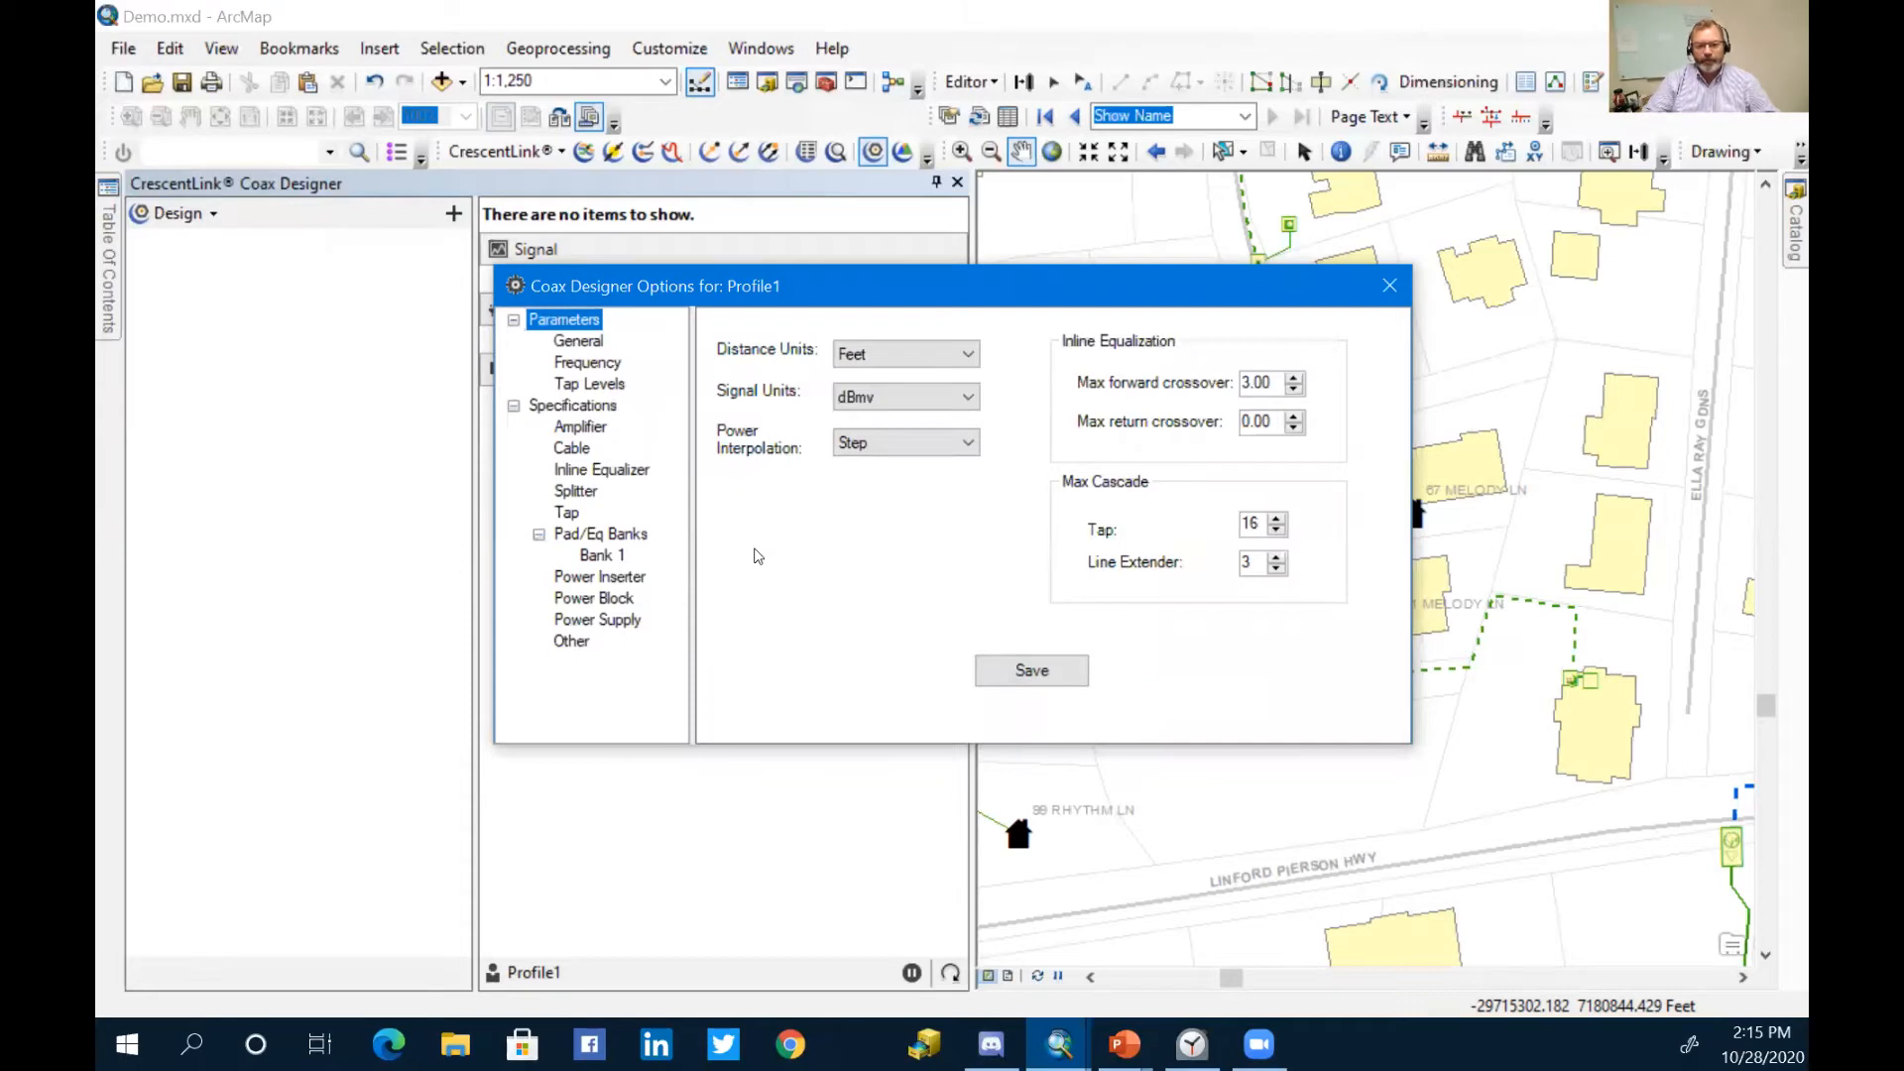
left_click(573, 345)
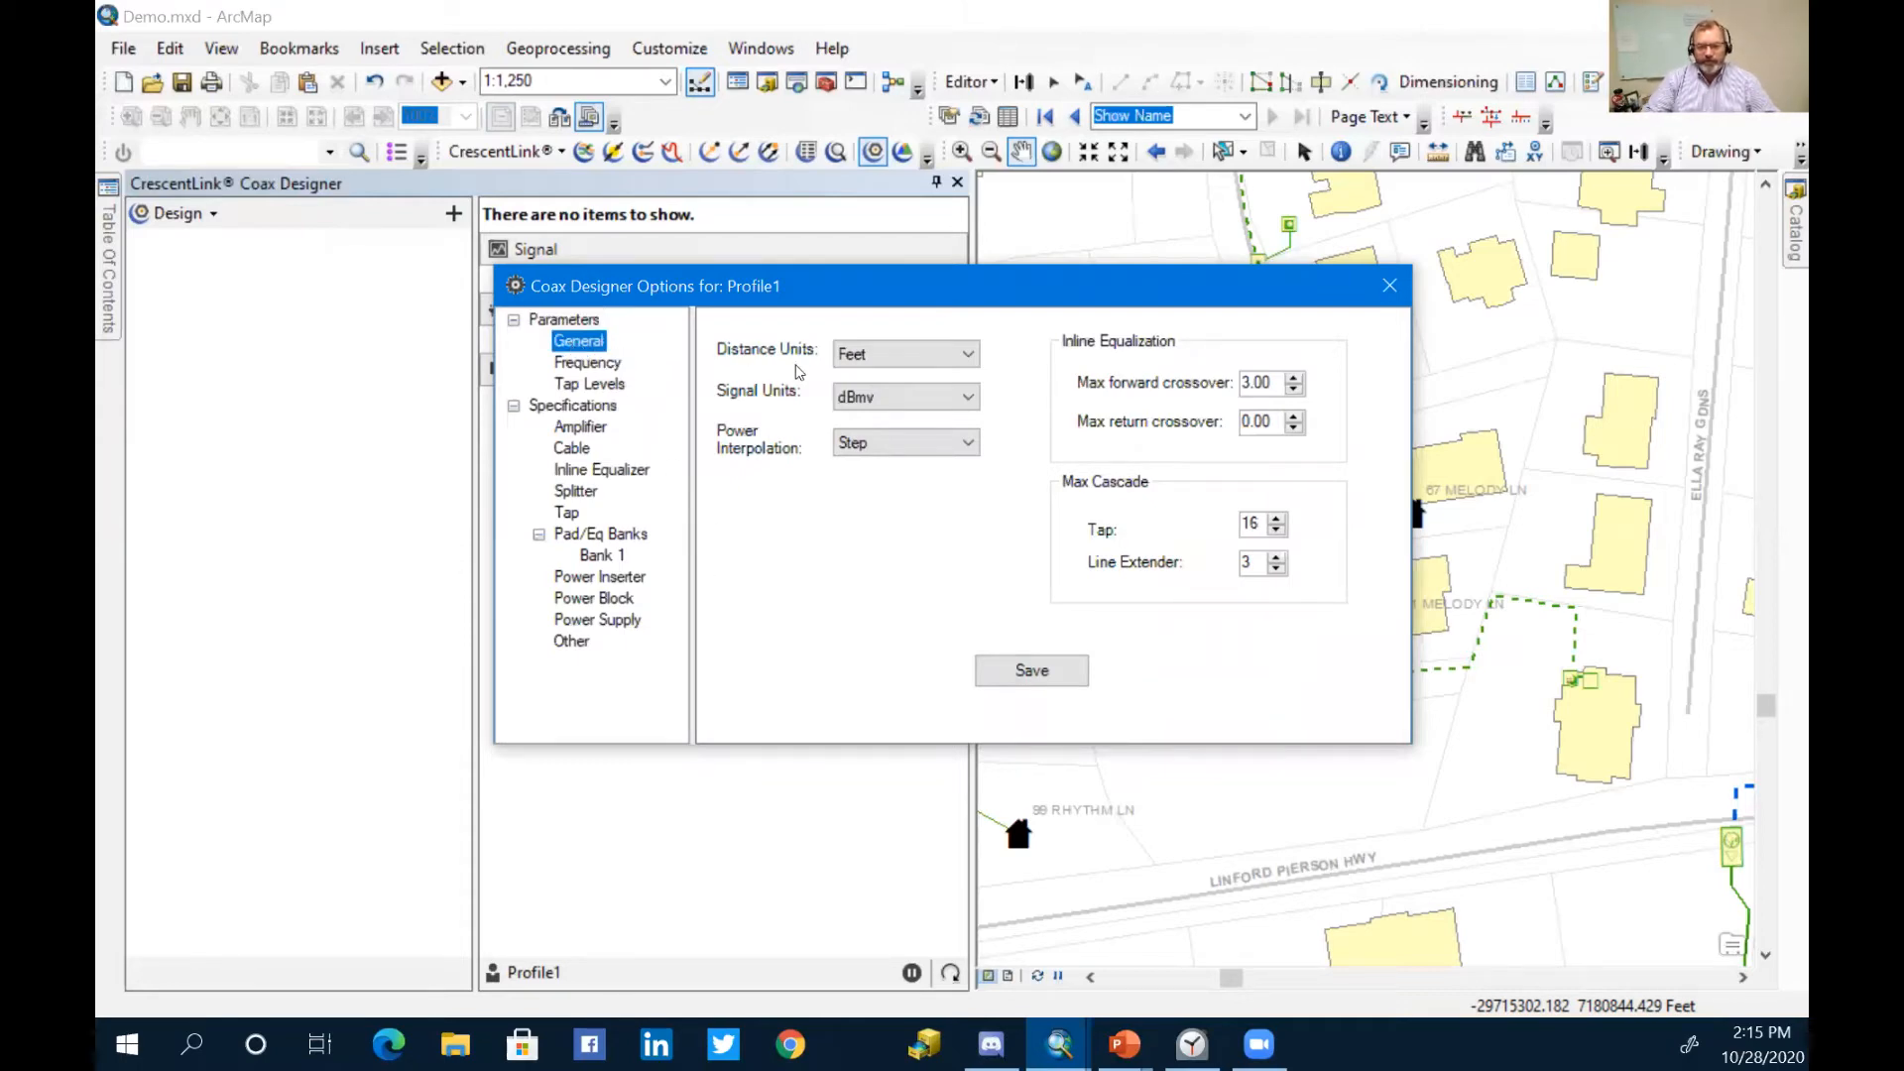
left_click(891, 355)
left_click(894, 355)
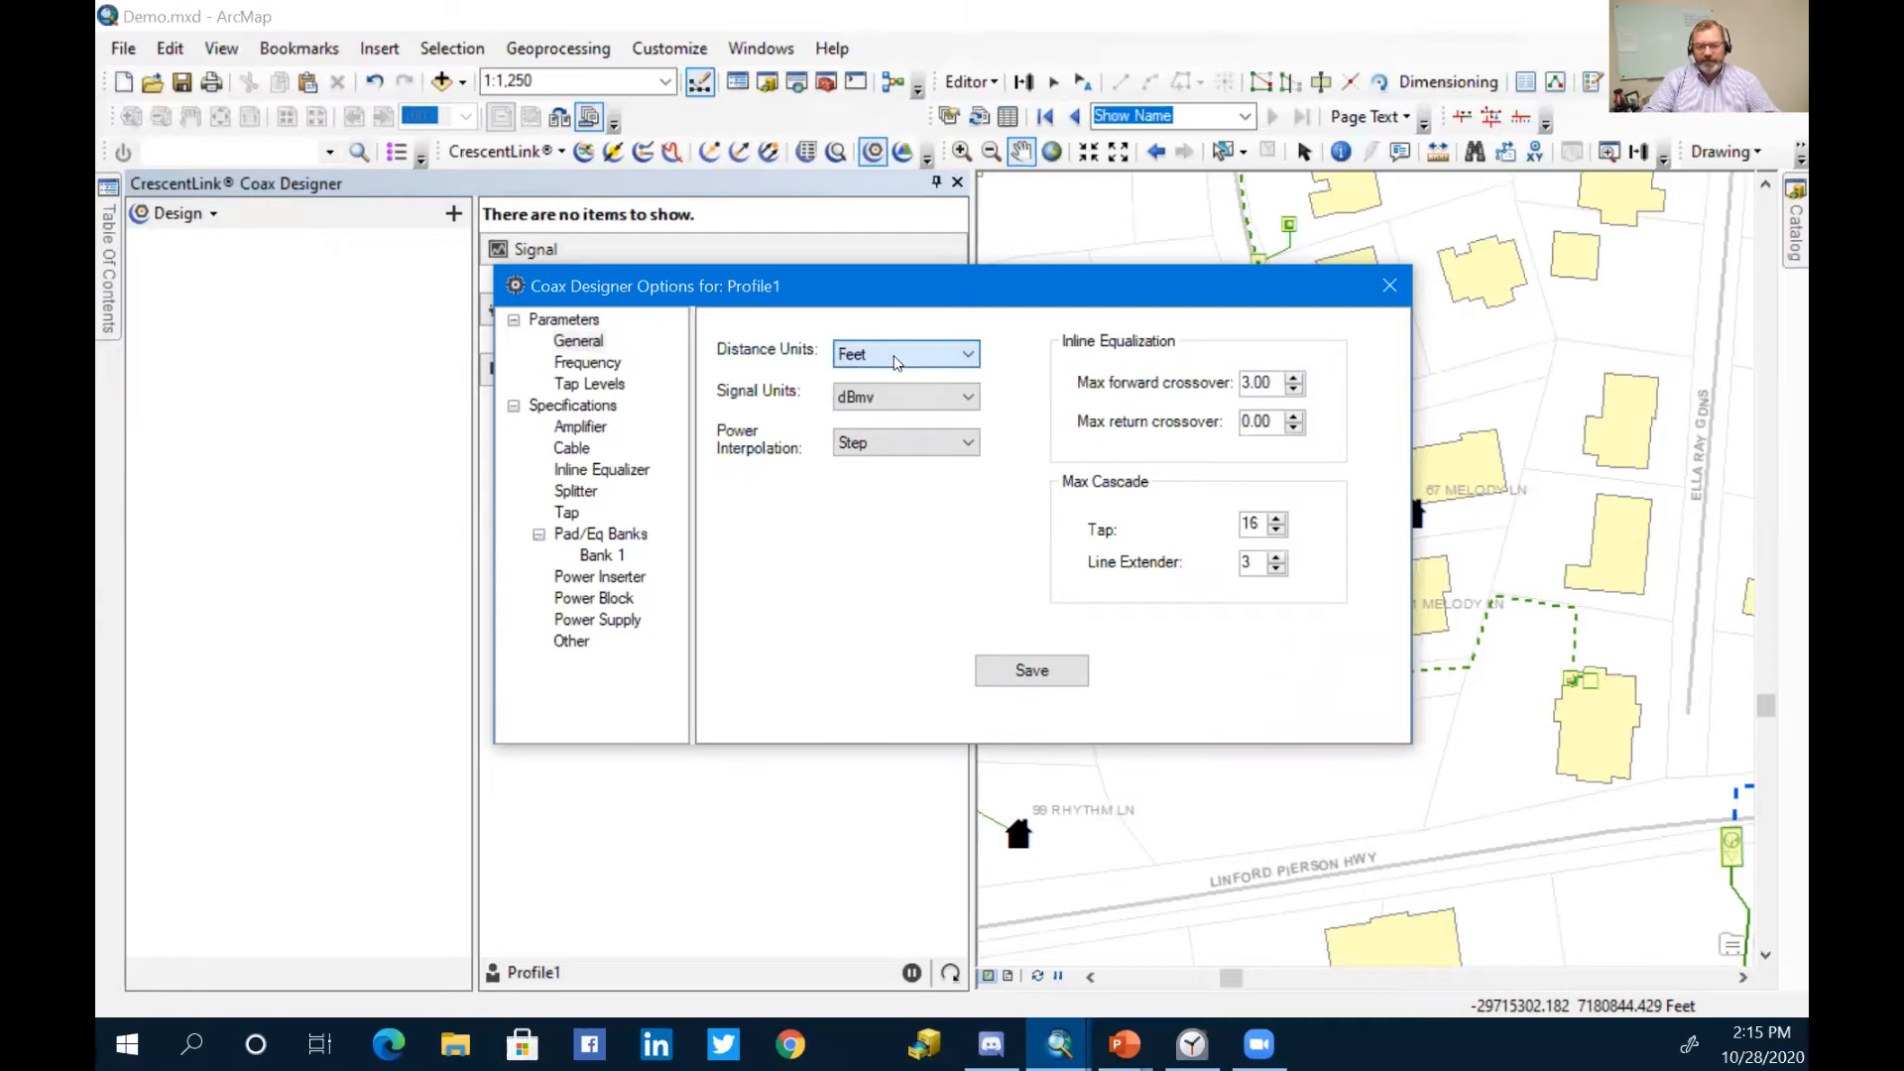
left_click(907, 397)
left_click(906, 396)
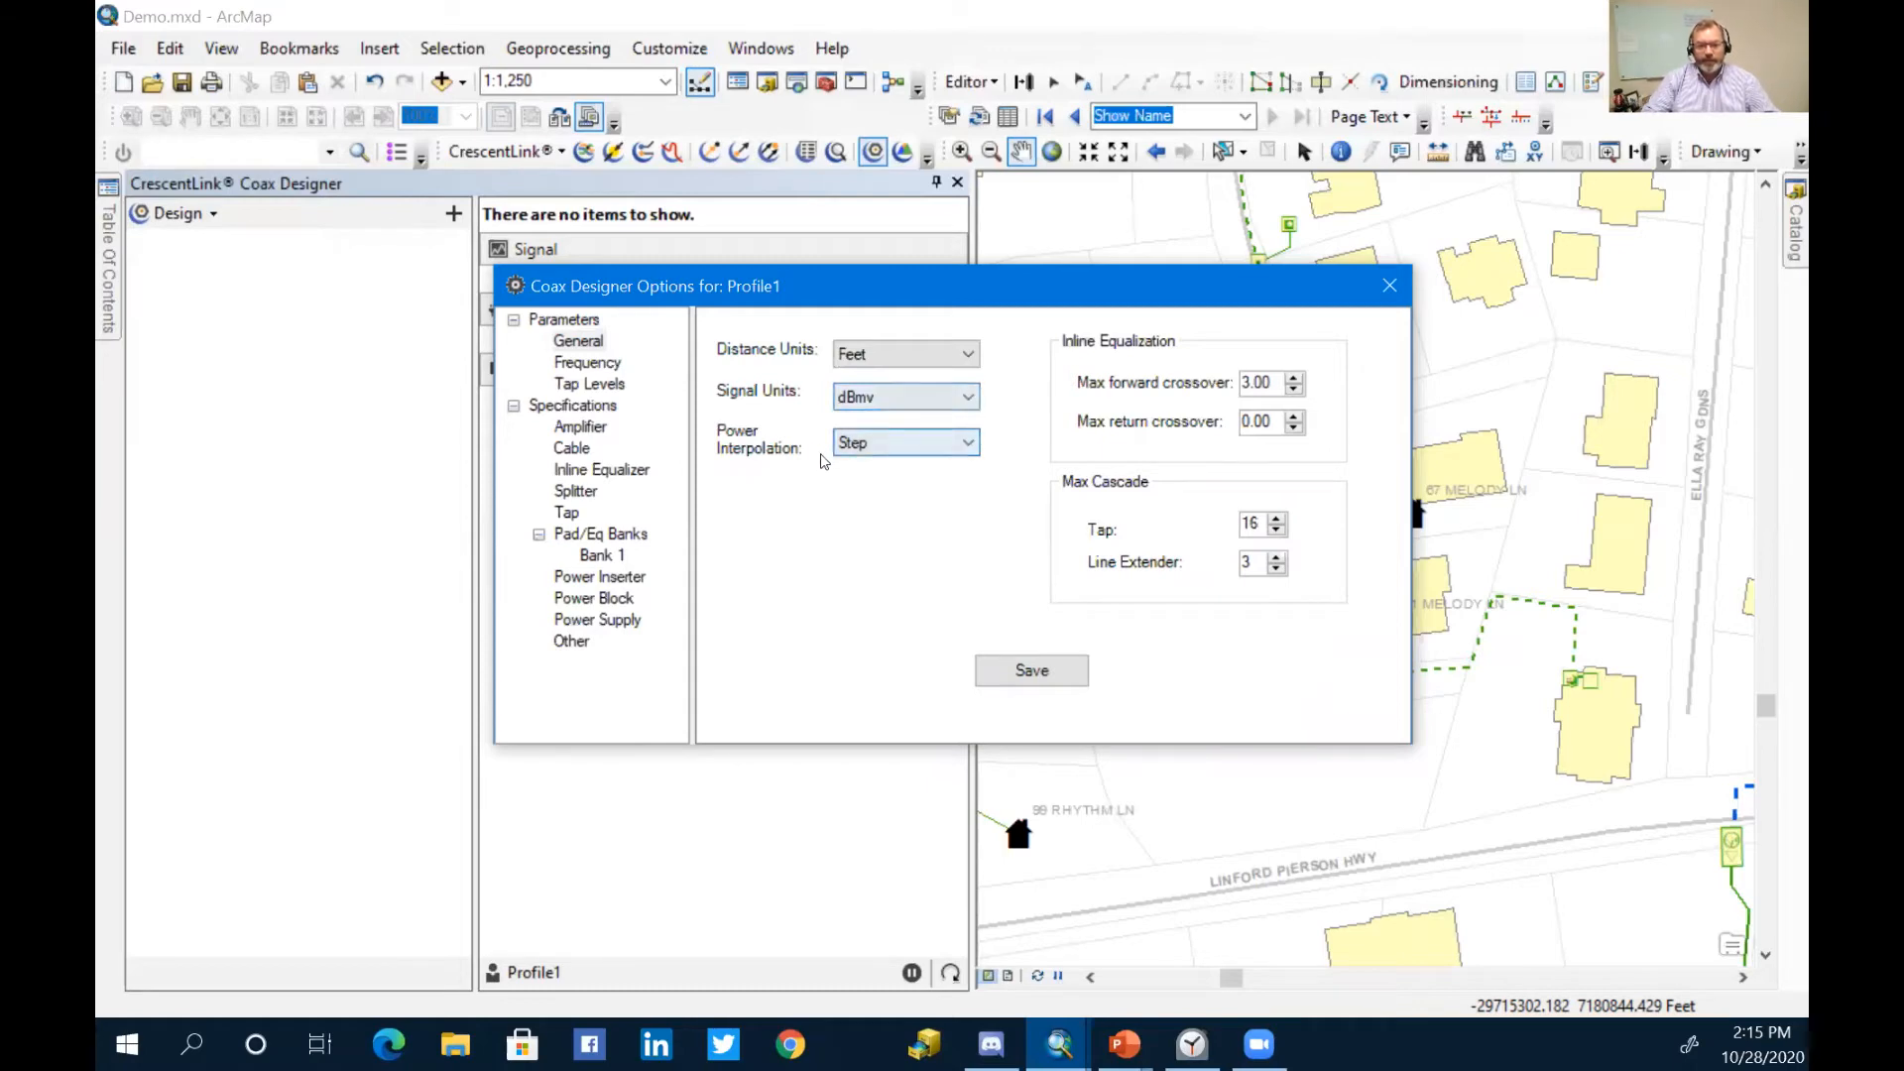
Step: Check the power interpolation choices, then review the frequency and tap level parameters for Profile1
left_click(891, 447)
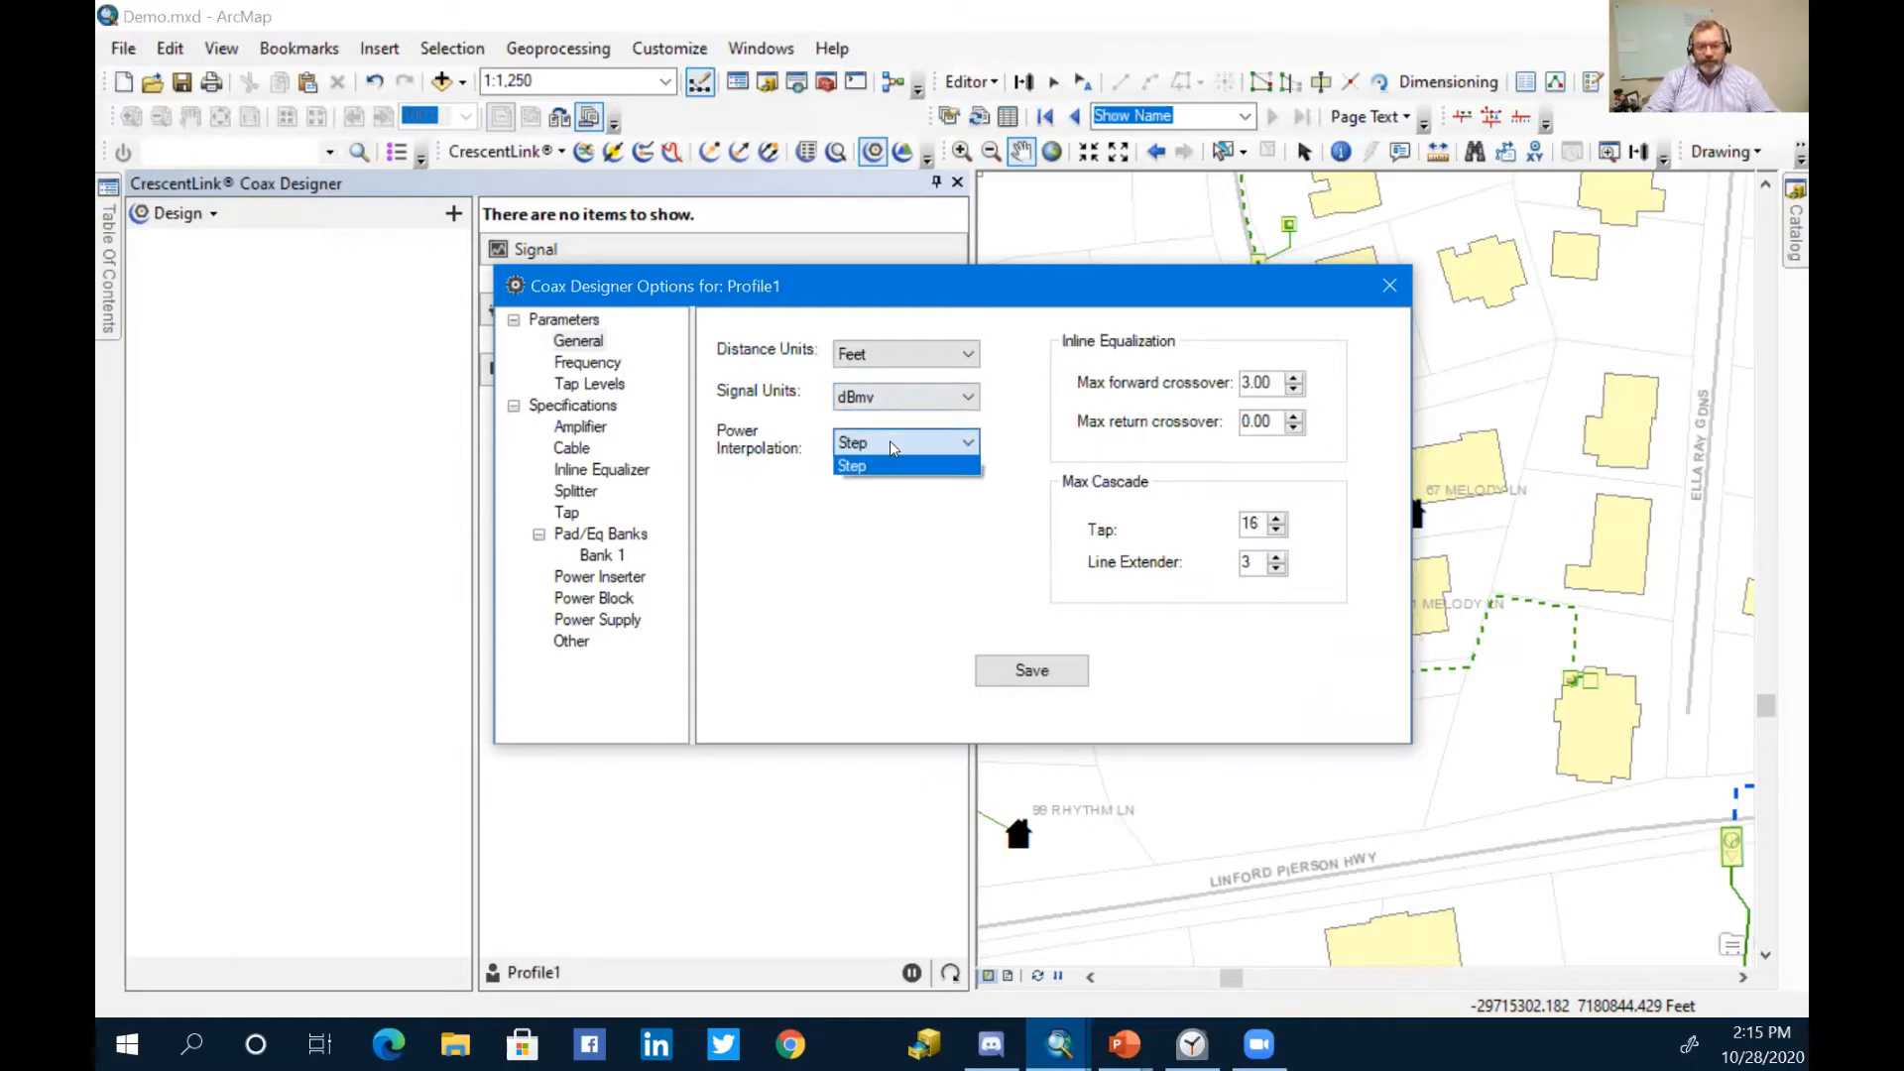
left_click(890, 443)
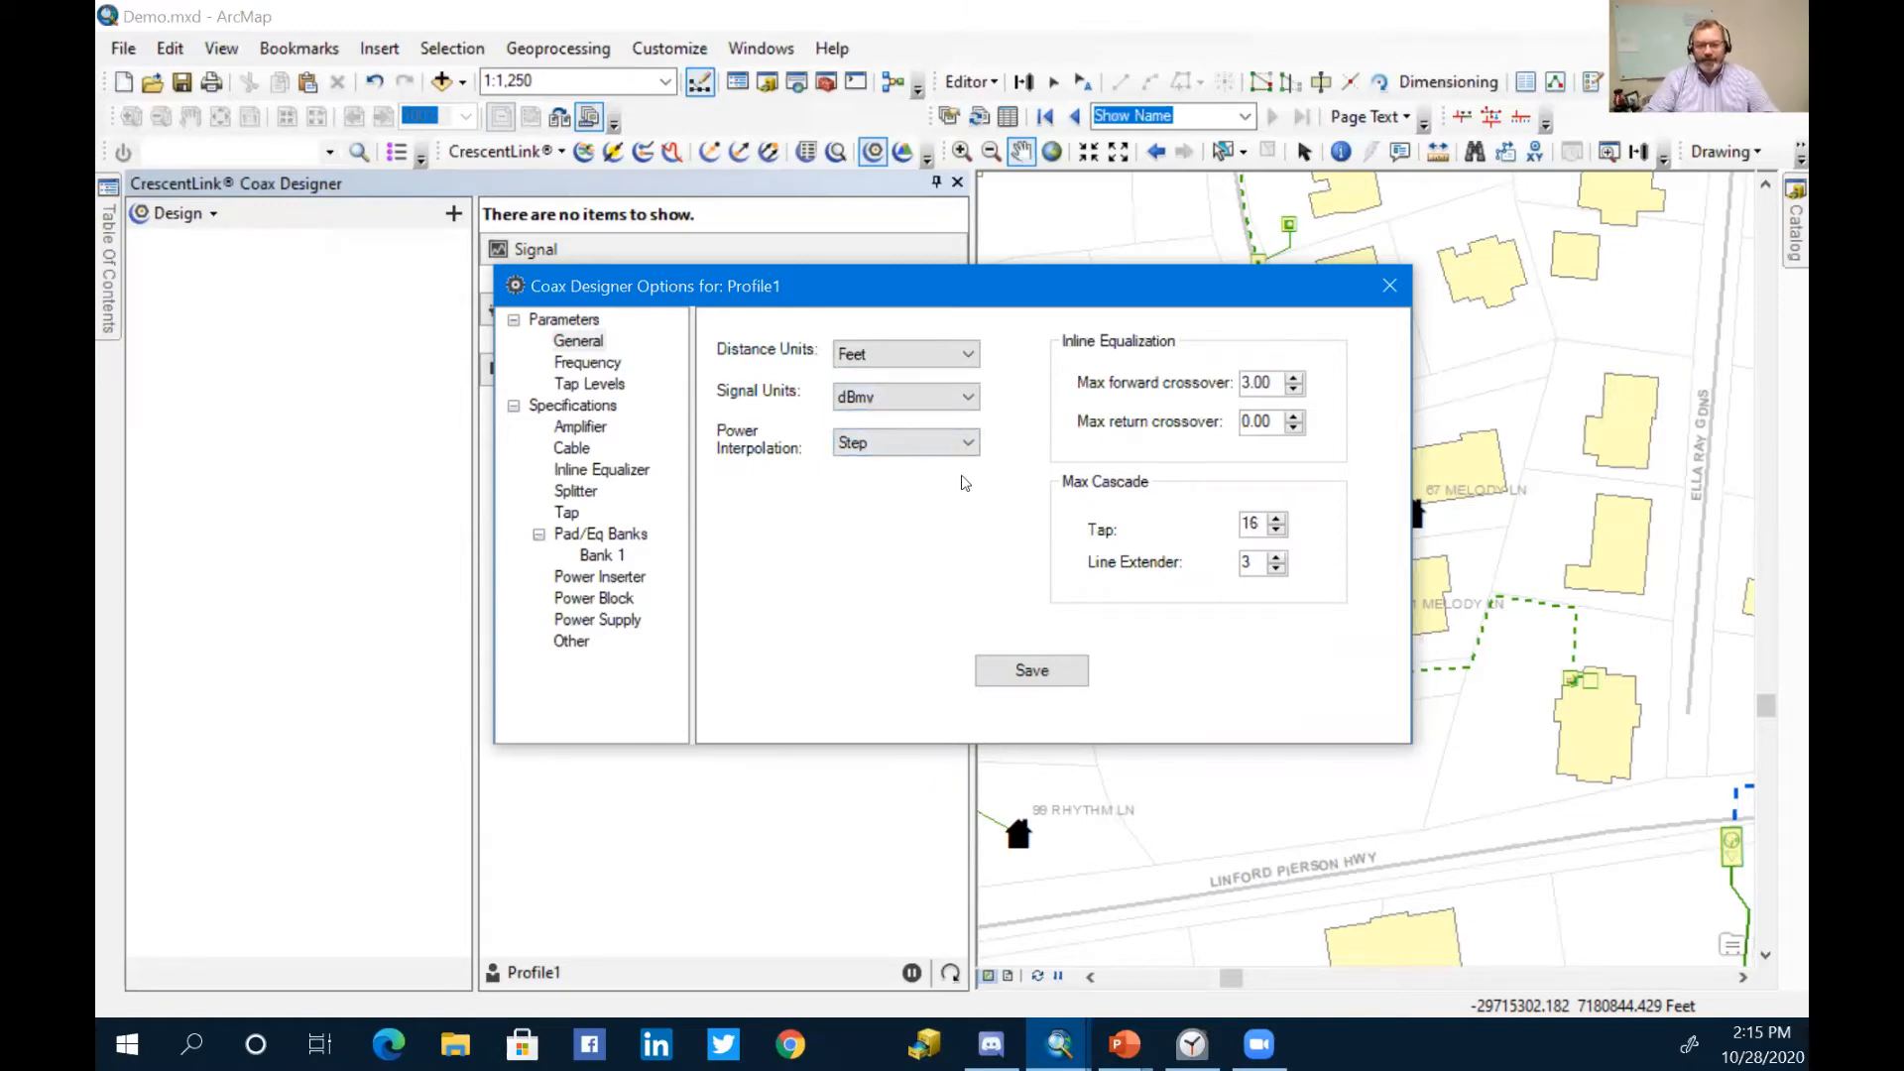
left_click(627, 375)
left_click(621, 365)
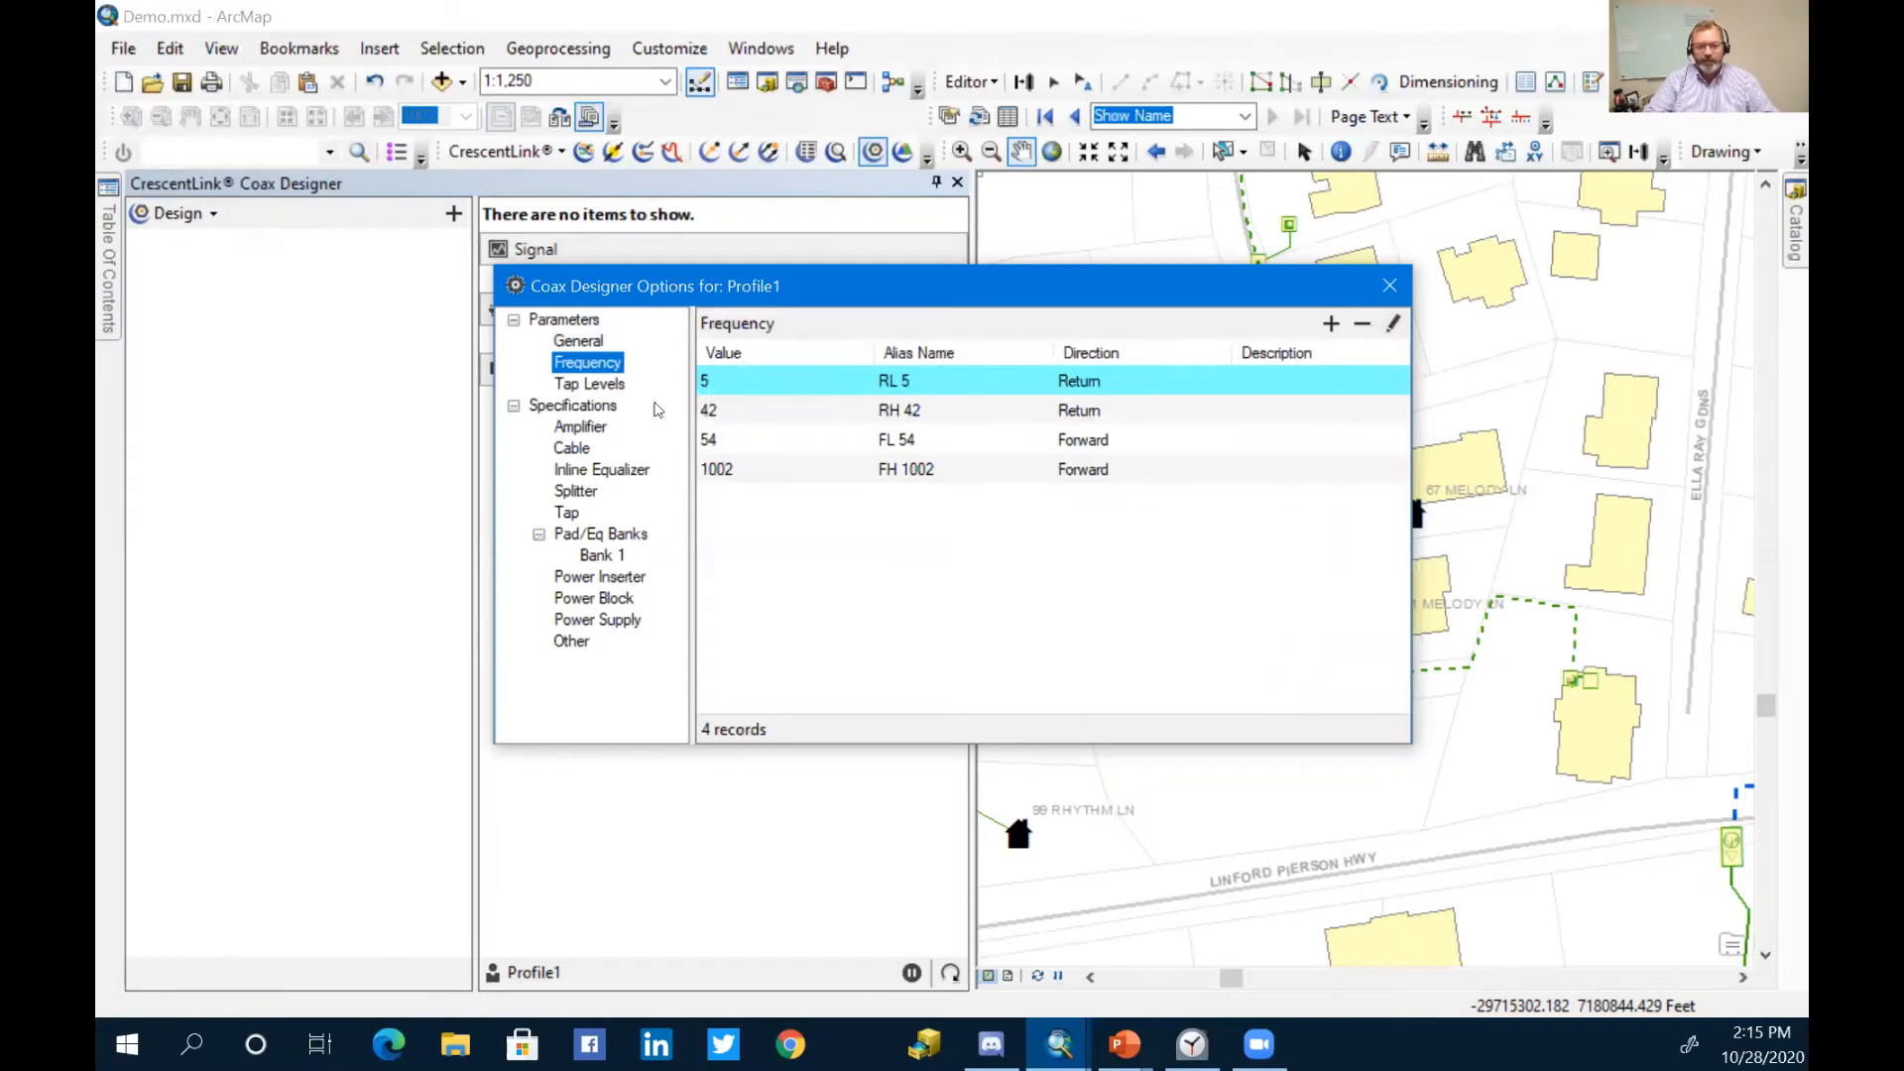
left_click(614, 389)
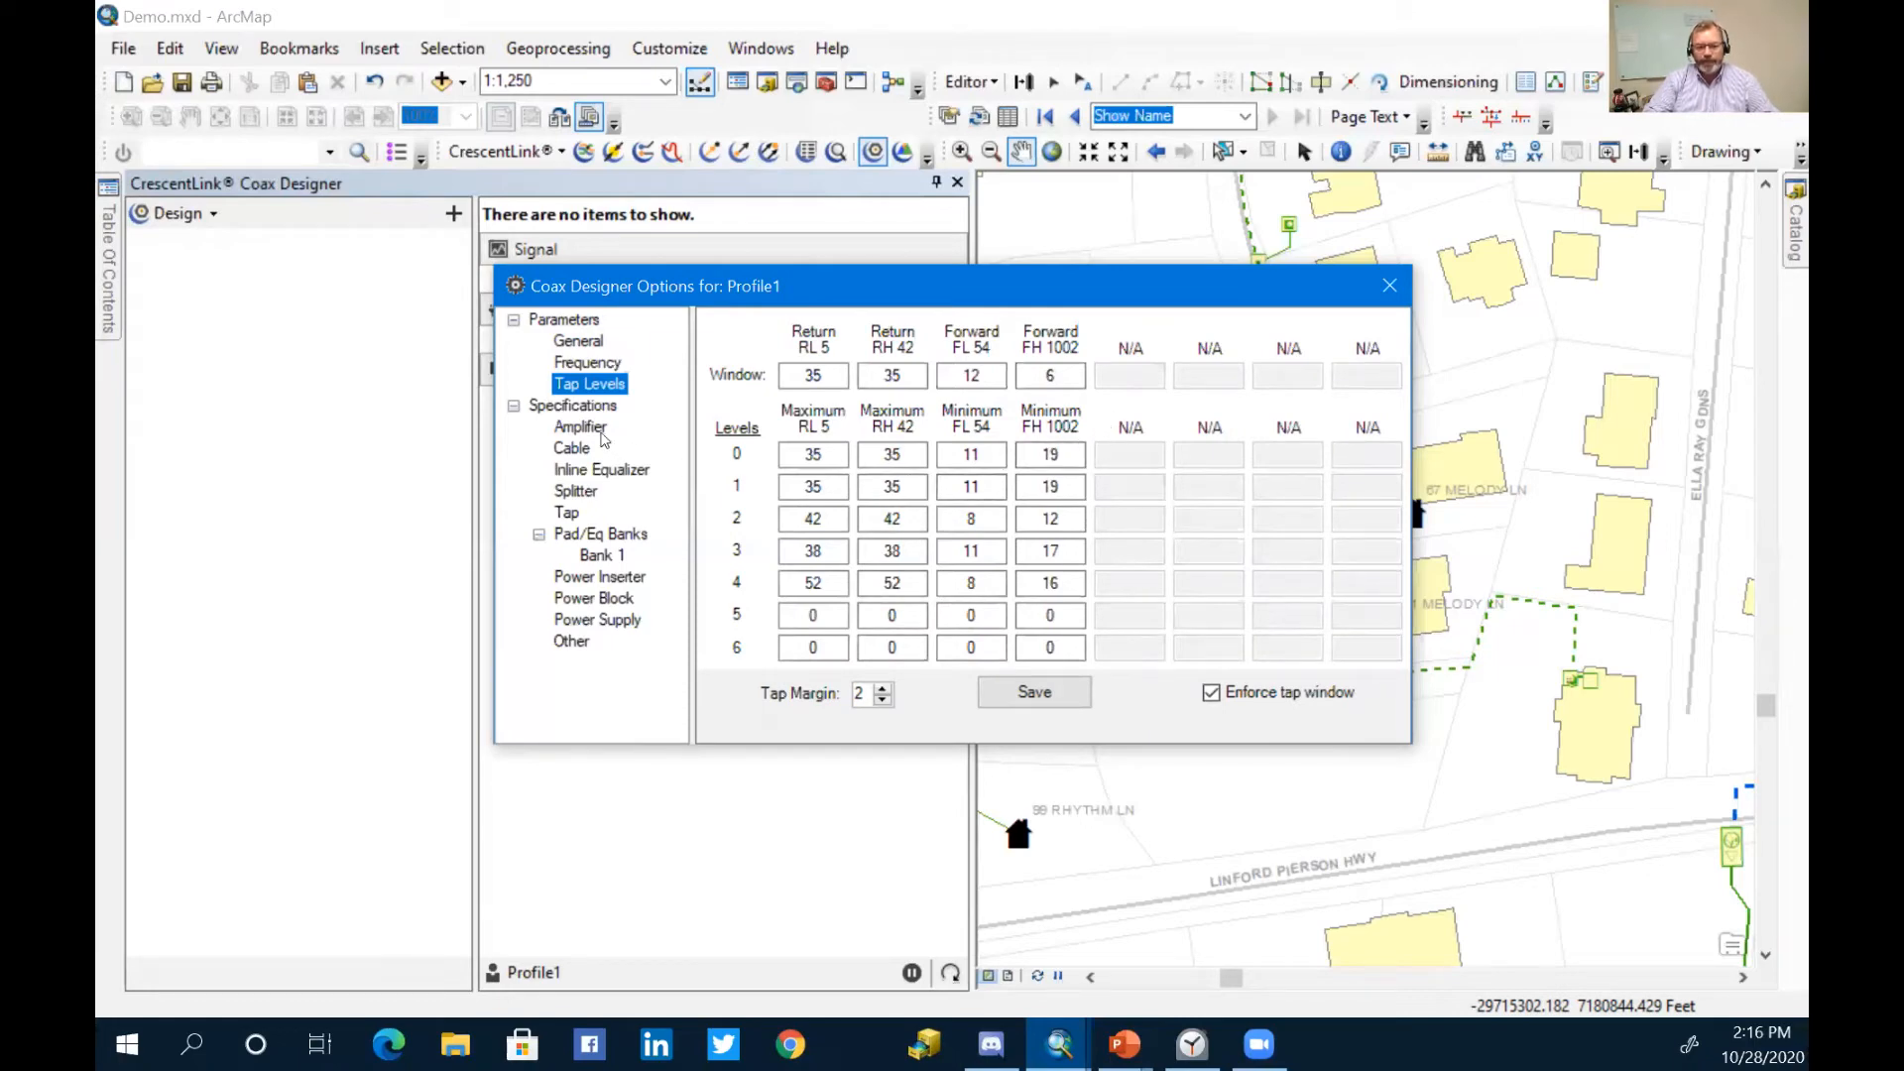
Step: Review the amplifier, cable, inline equalizer, splitter and tap specifications of Profile1, including the full tap list
left_click(598, 436)
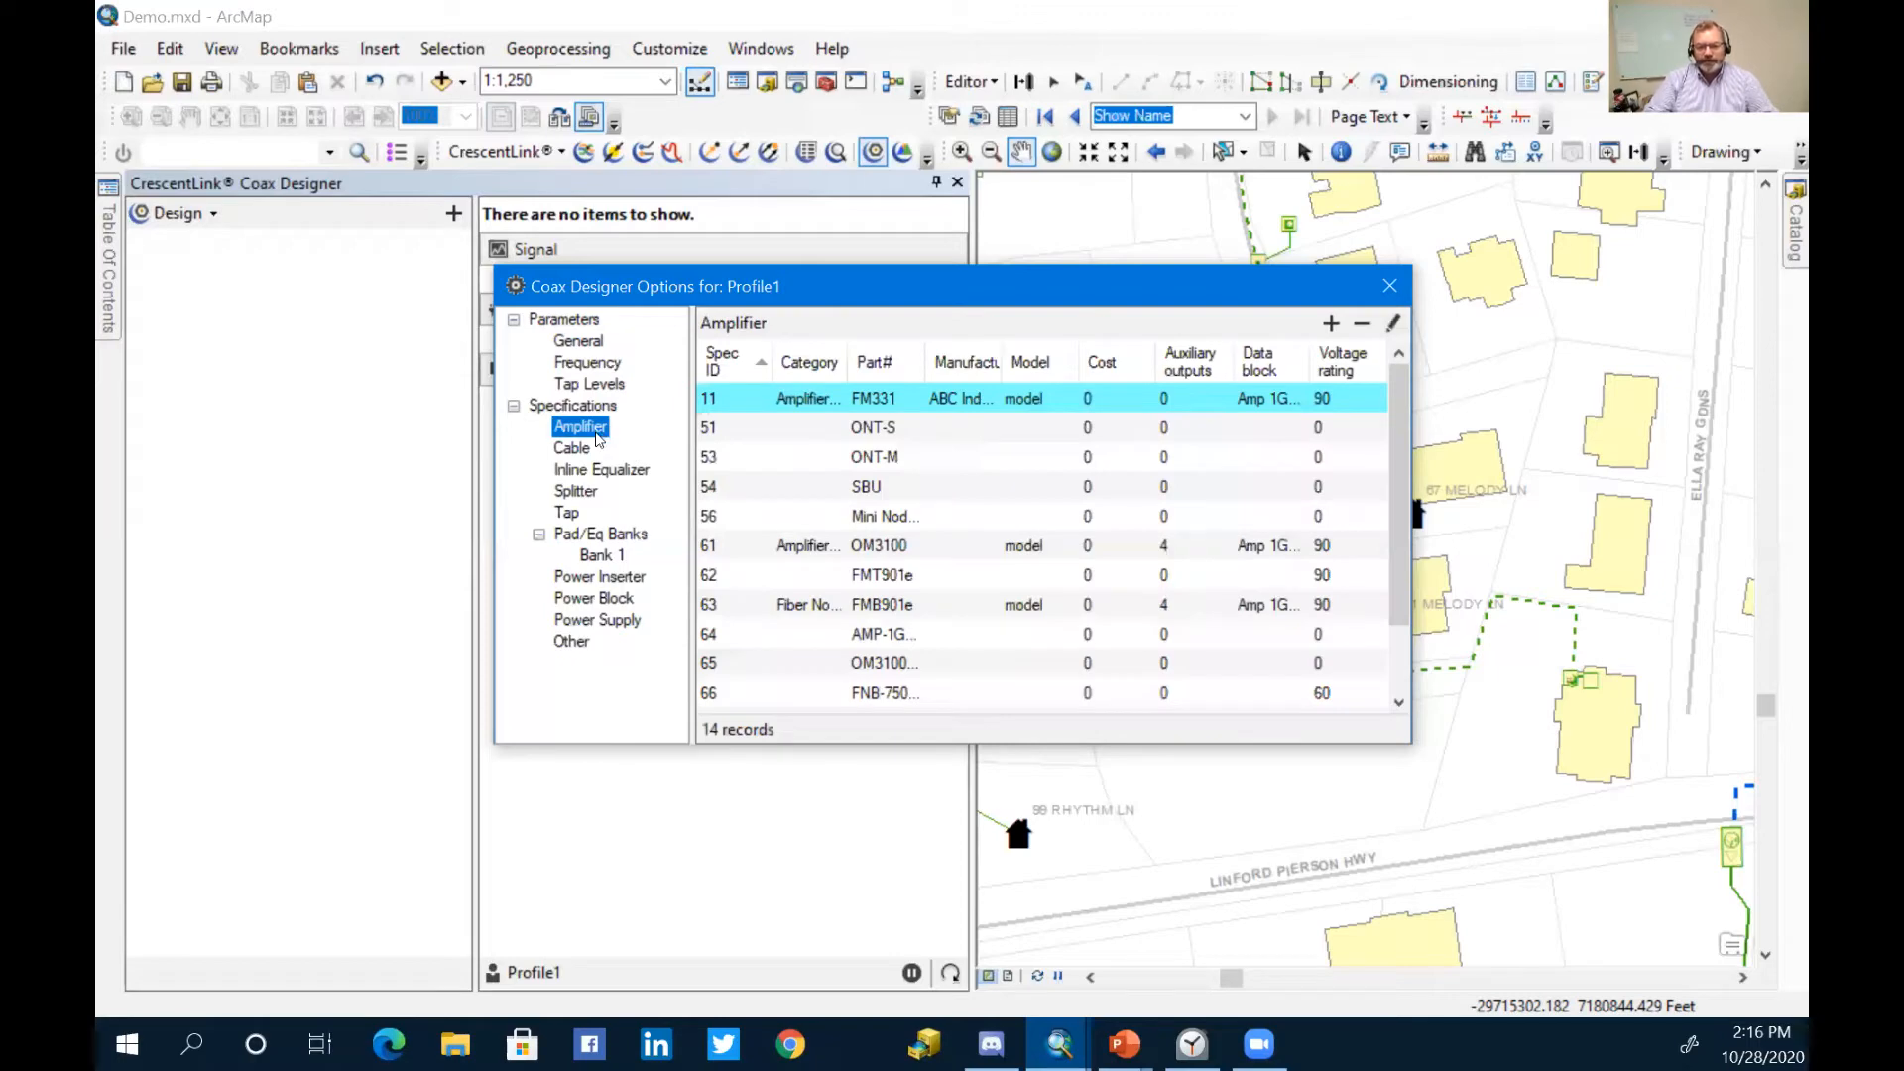
left_click(585, 453)
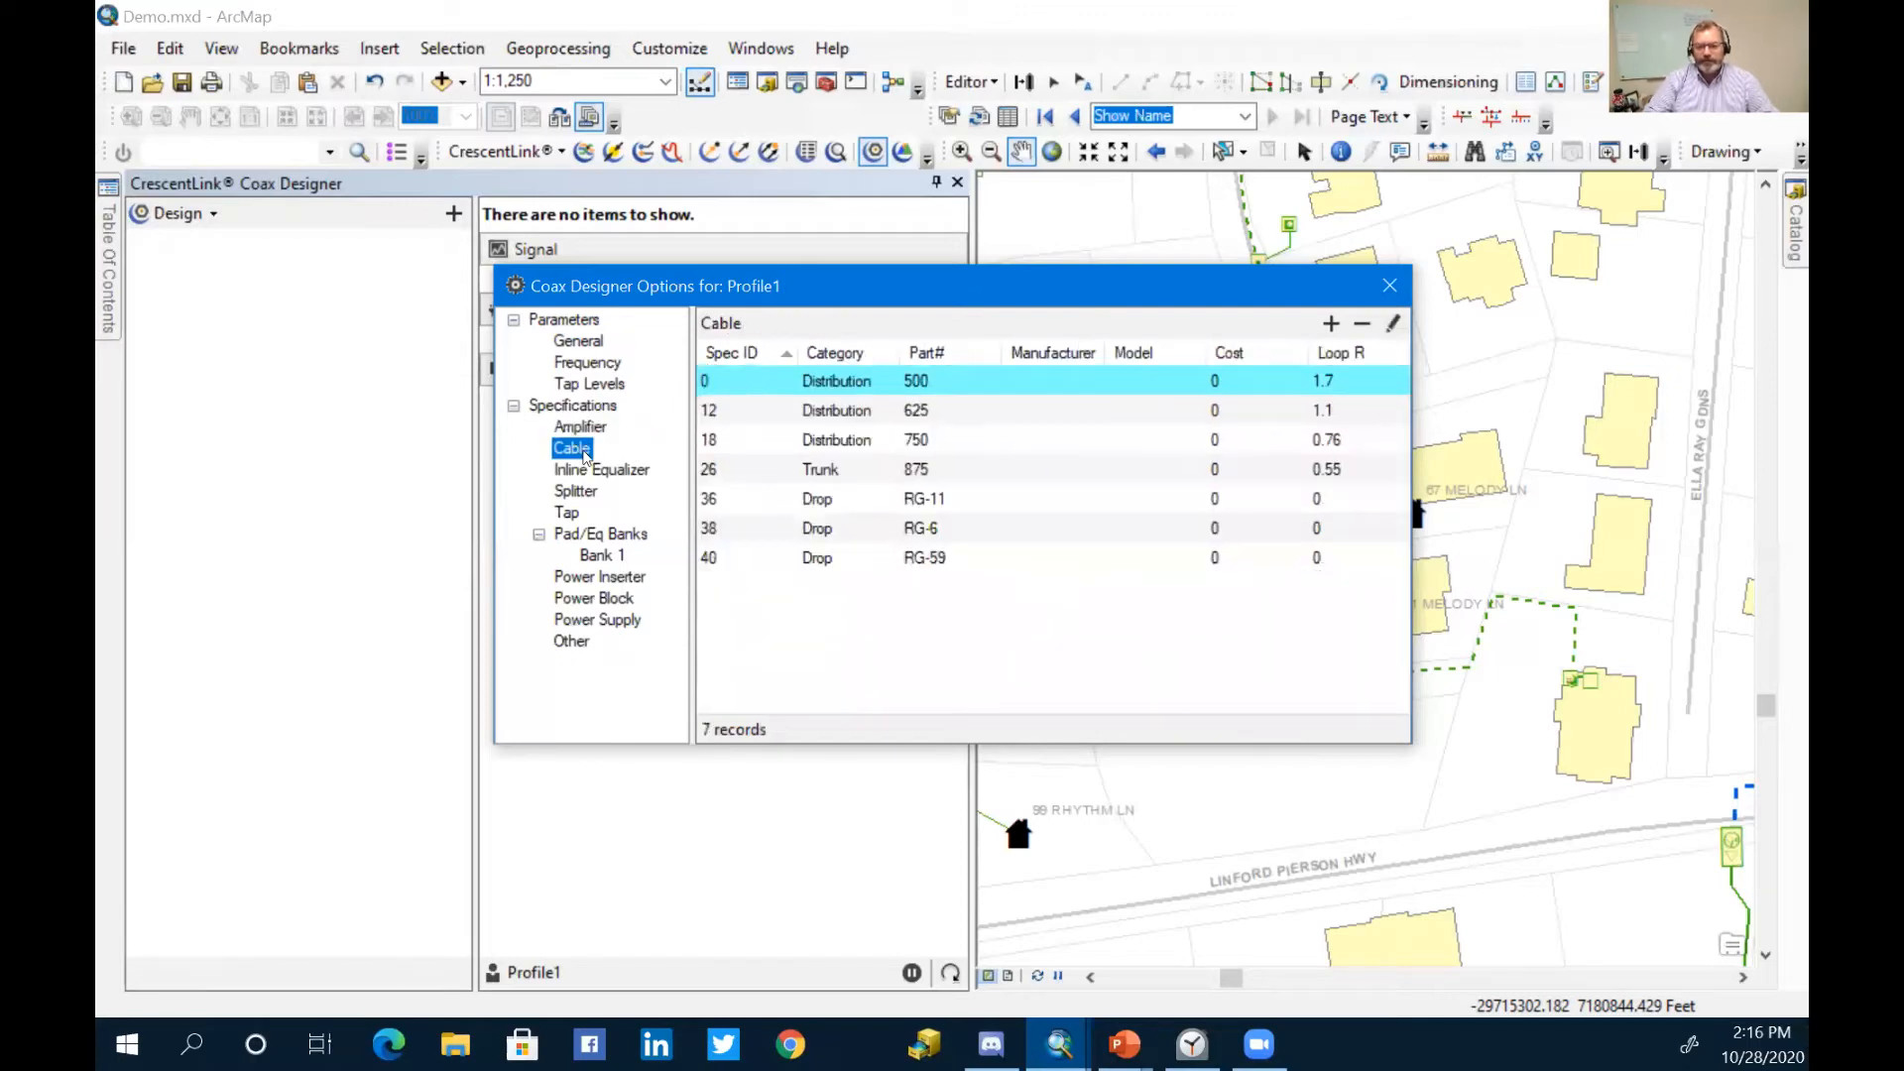
left_click(600, 473)
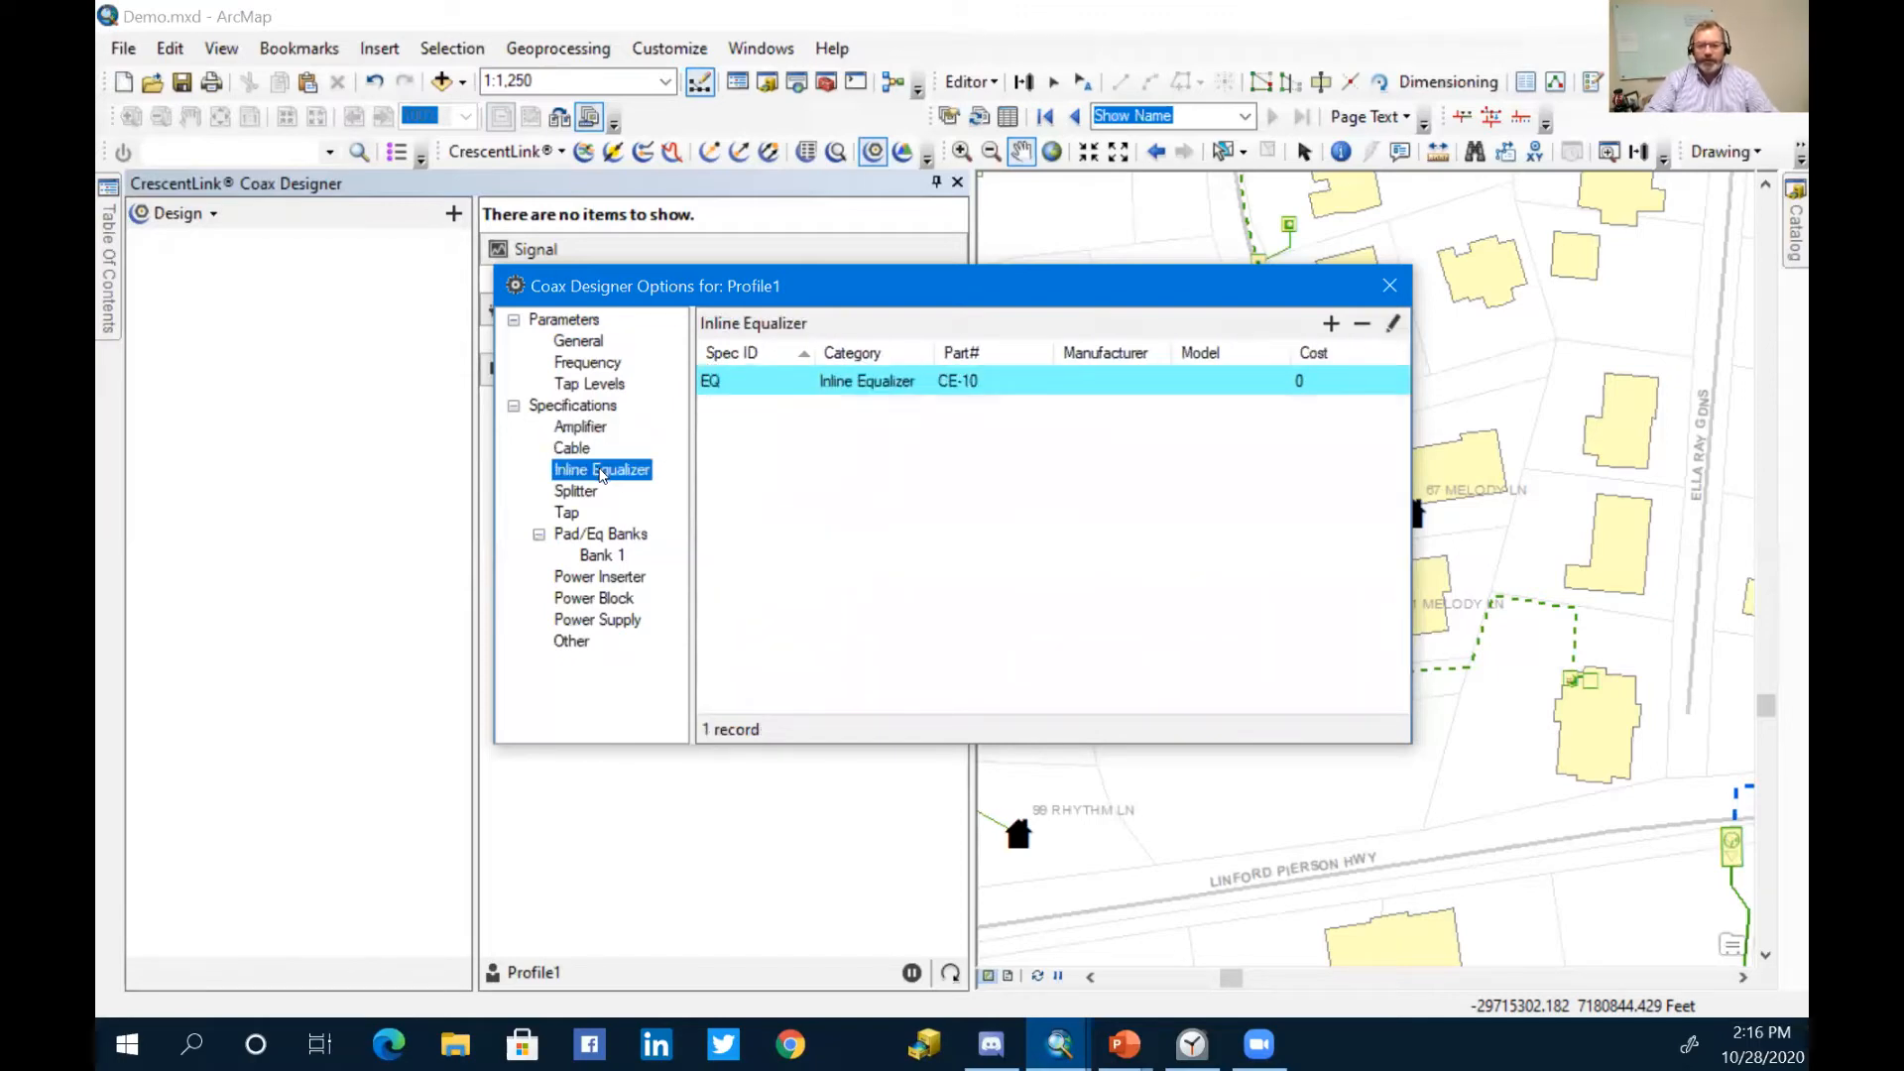
left_click(592, 496)
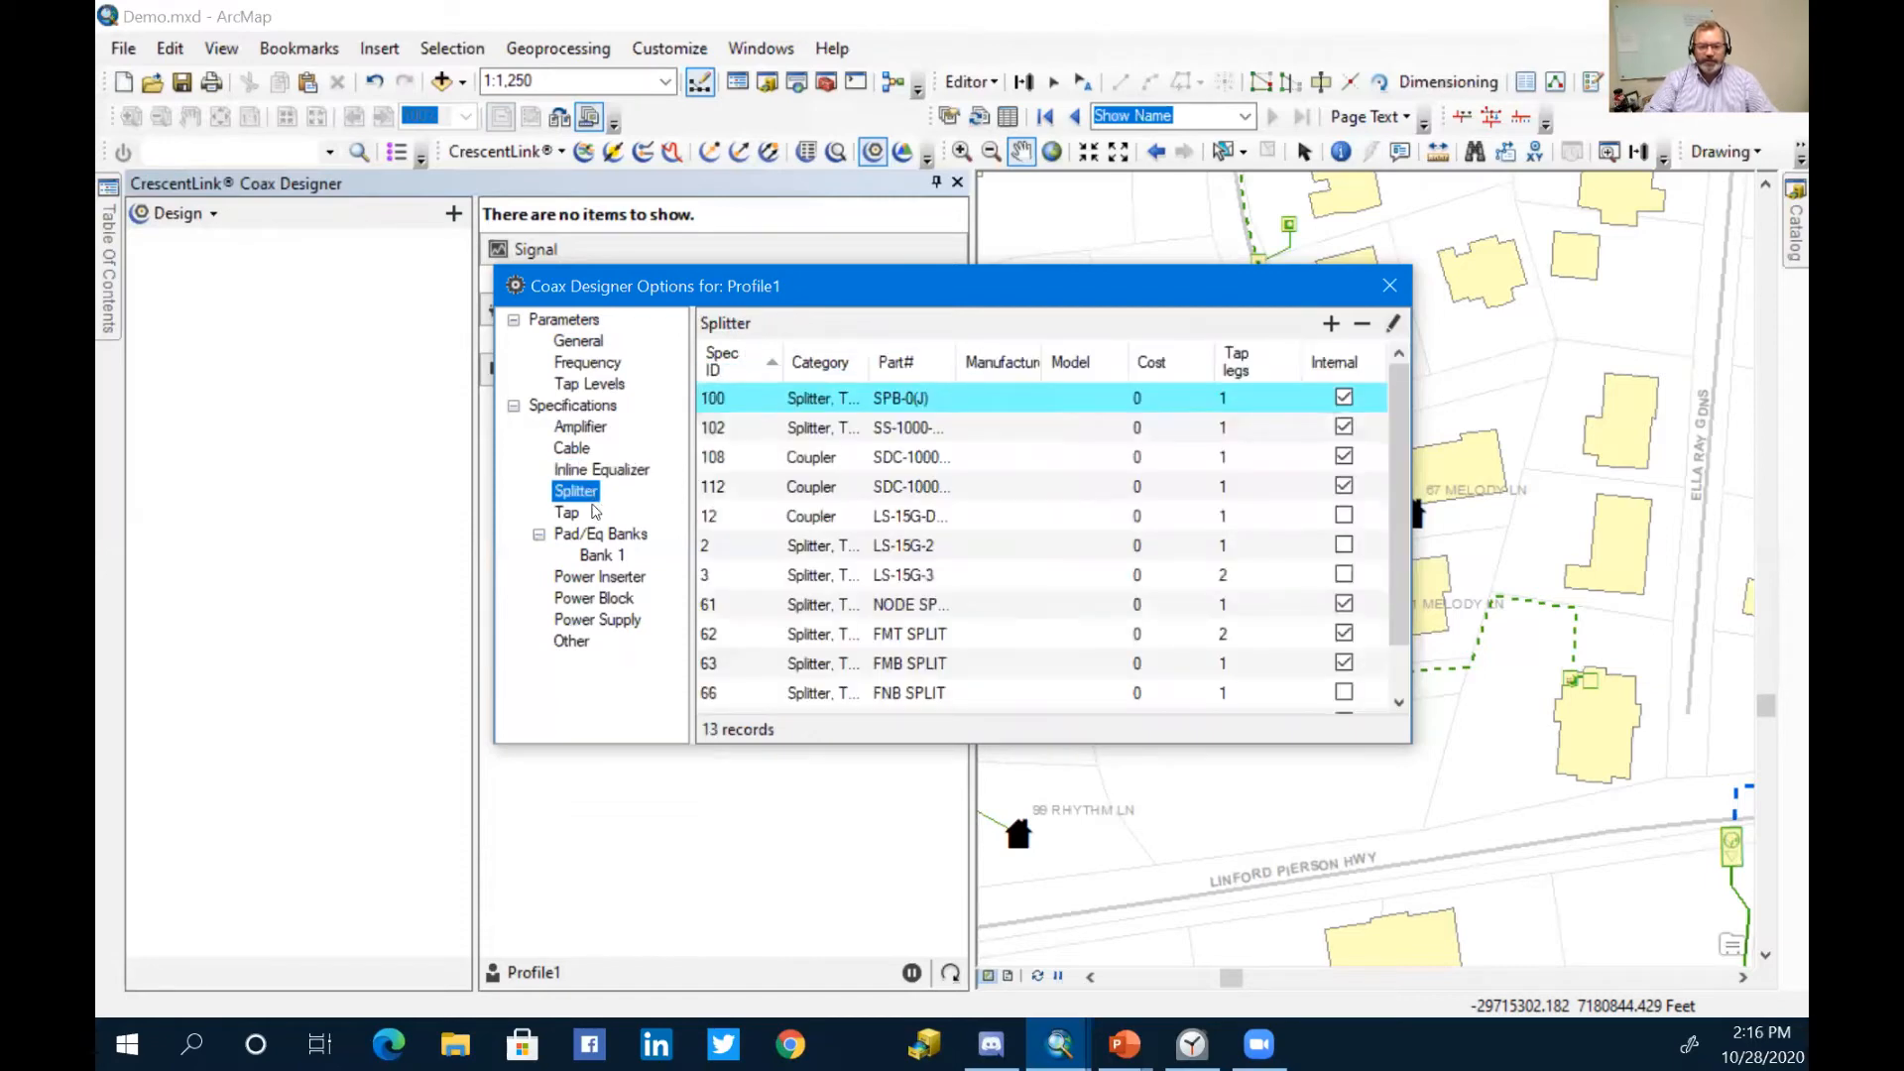
left_click(575, 514)
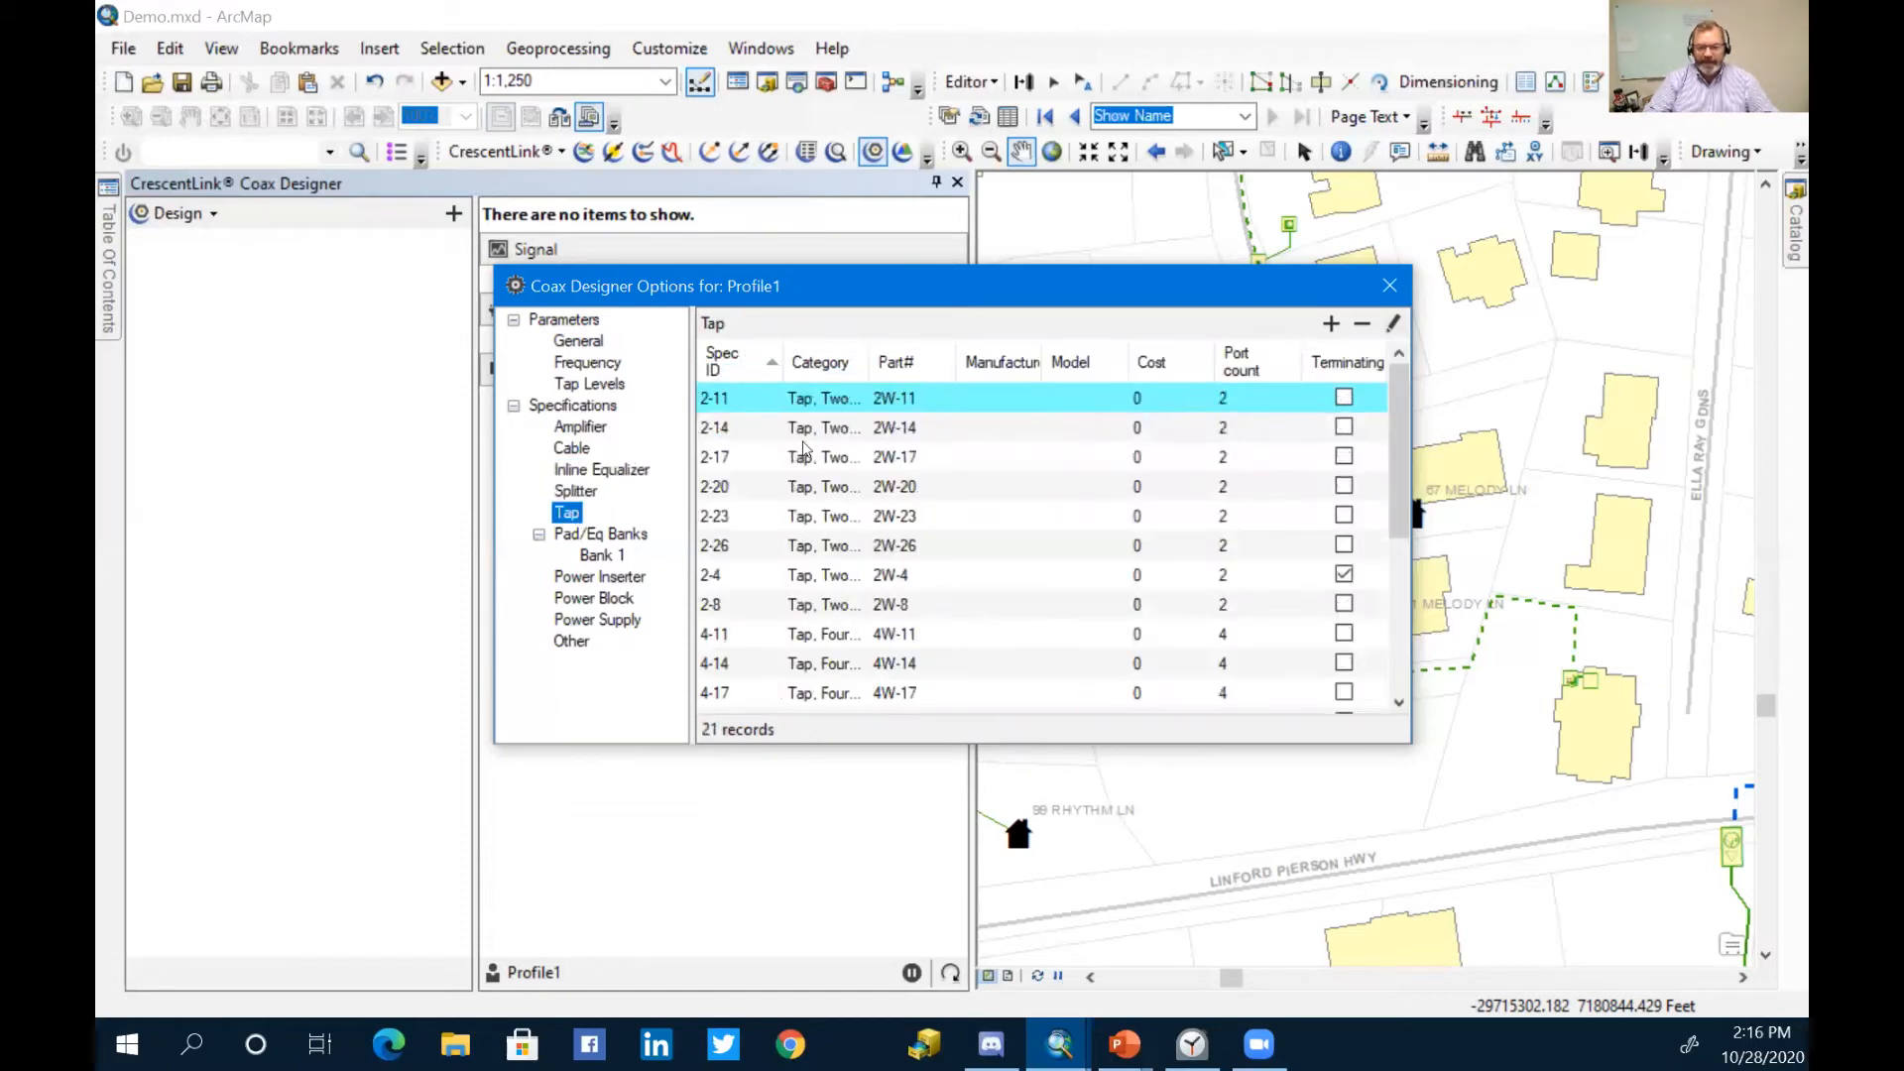
scroll(805, 444, "down", 4)
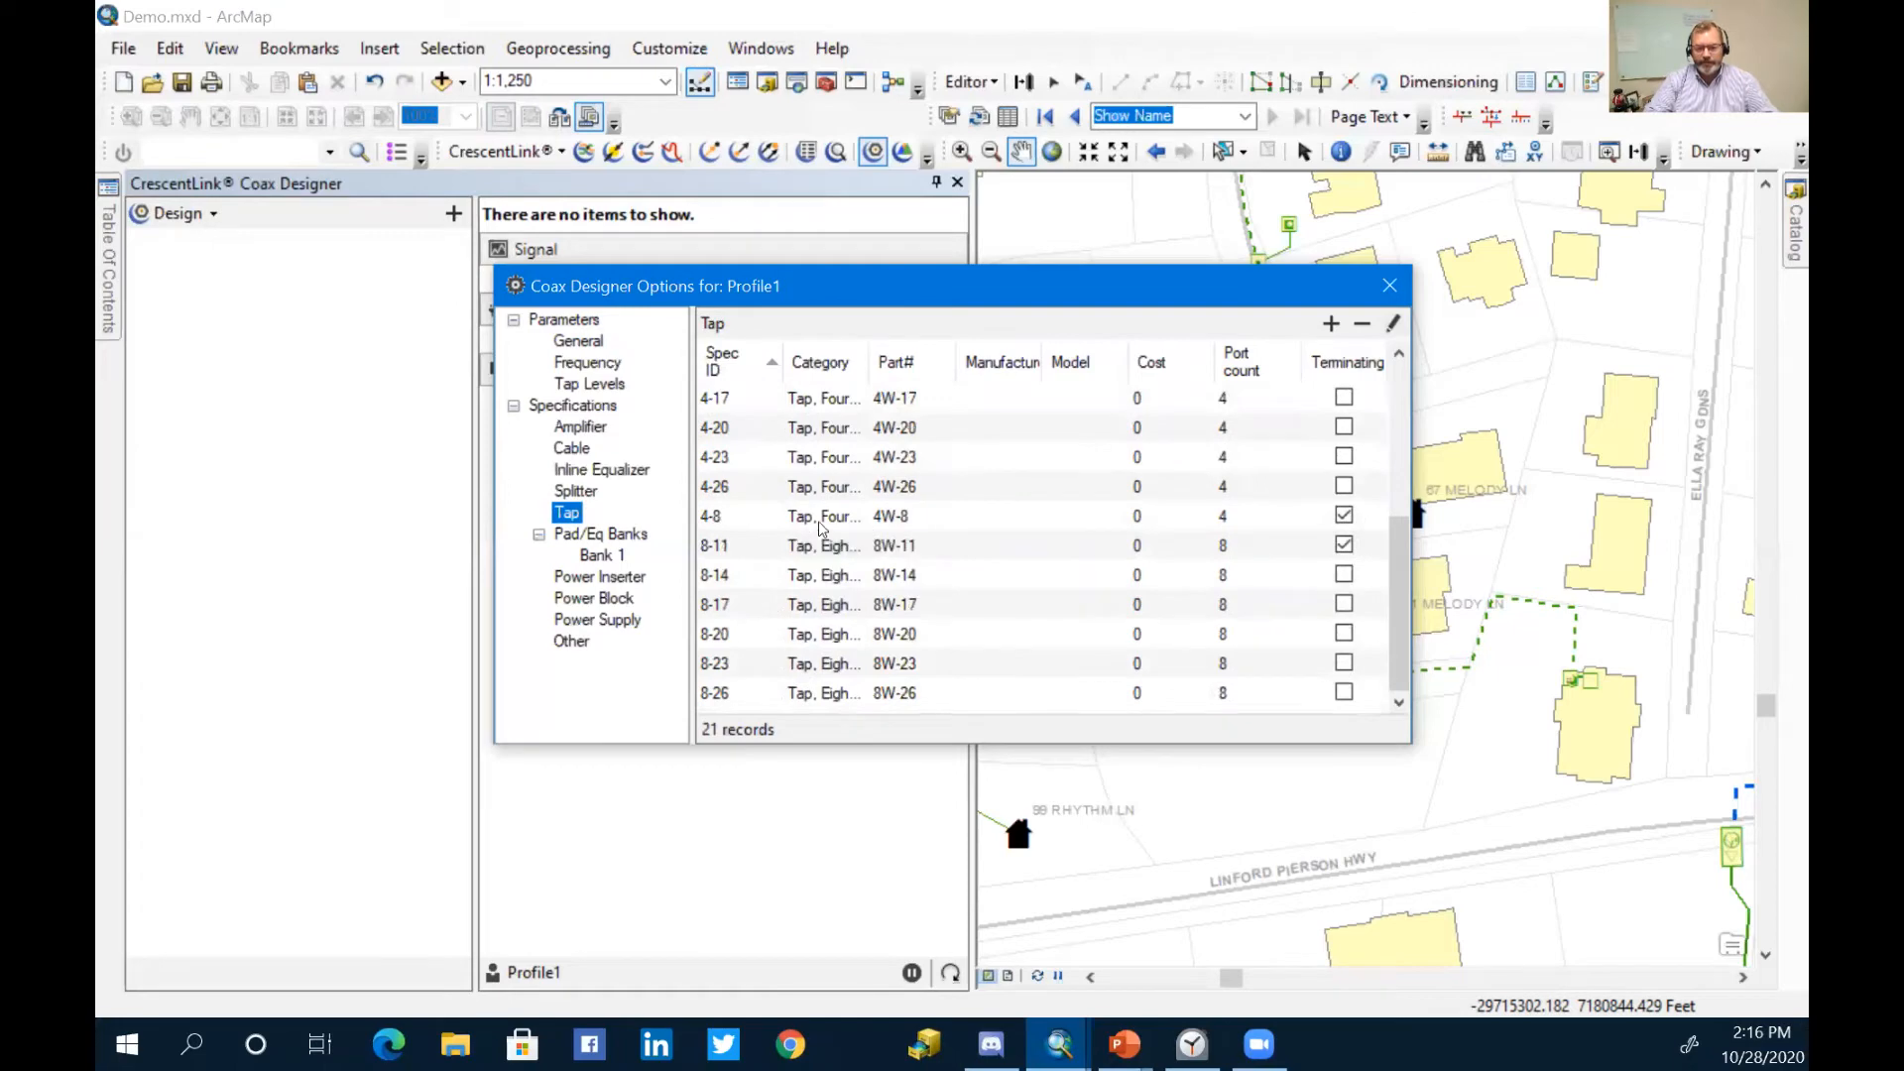
scroll(833, 535, "up", 4)
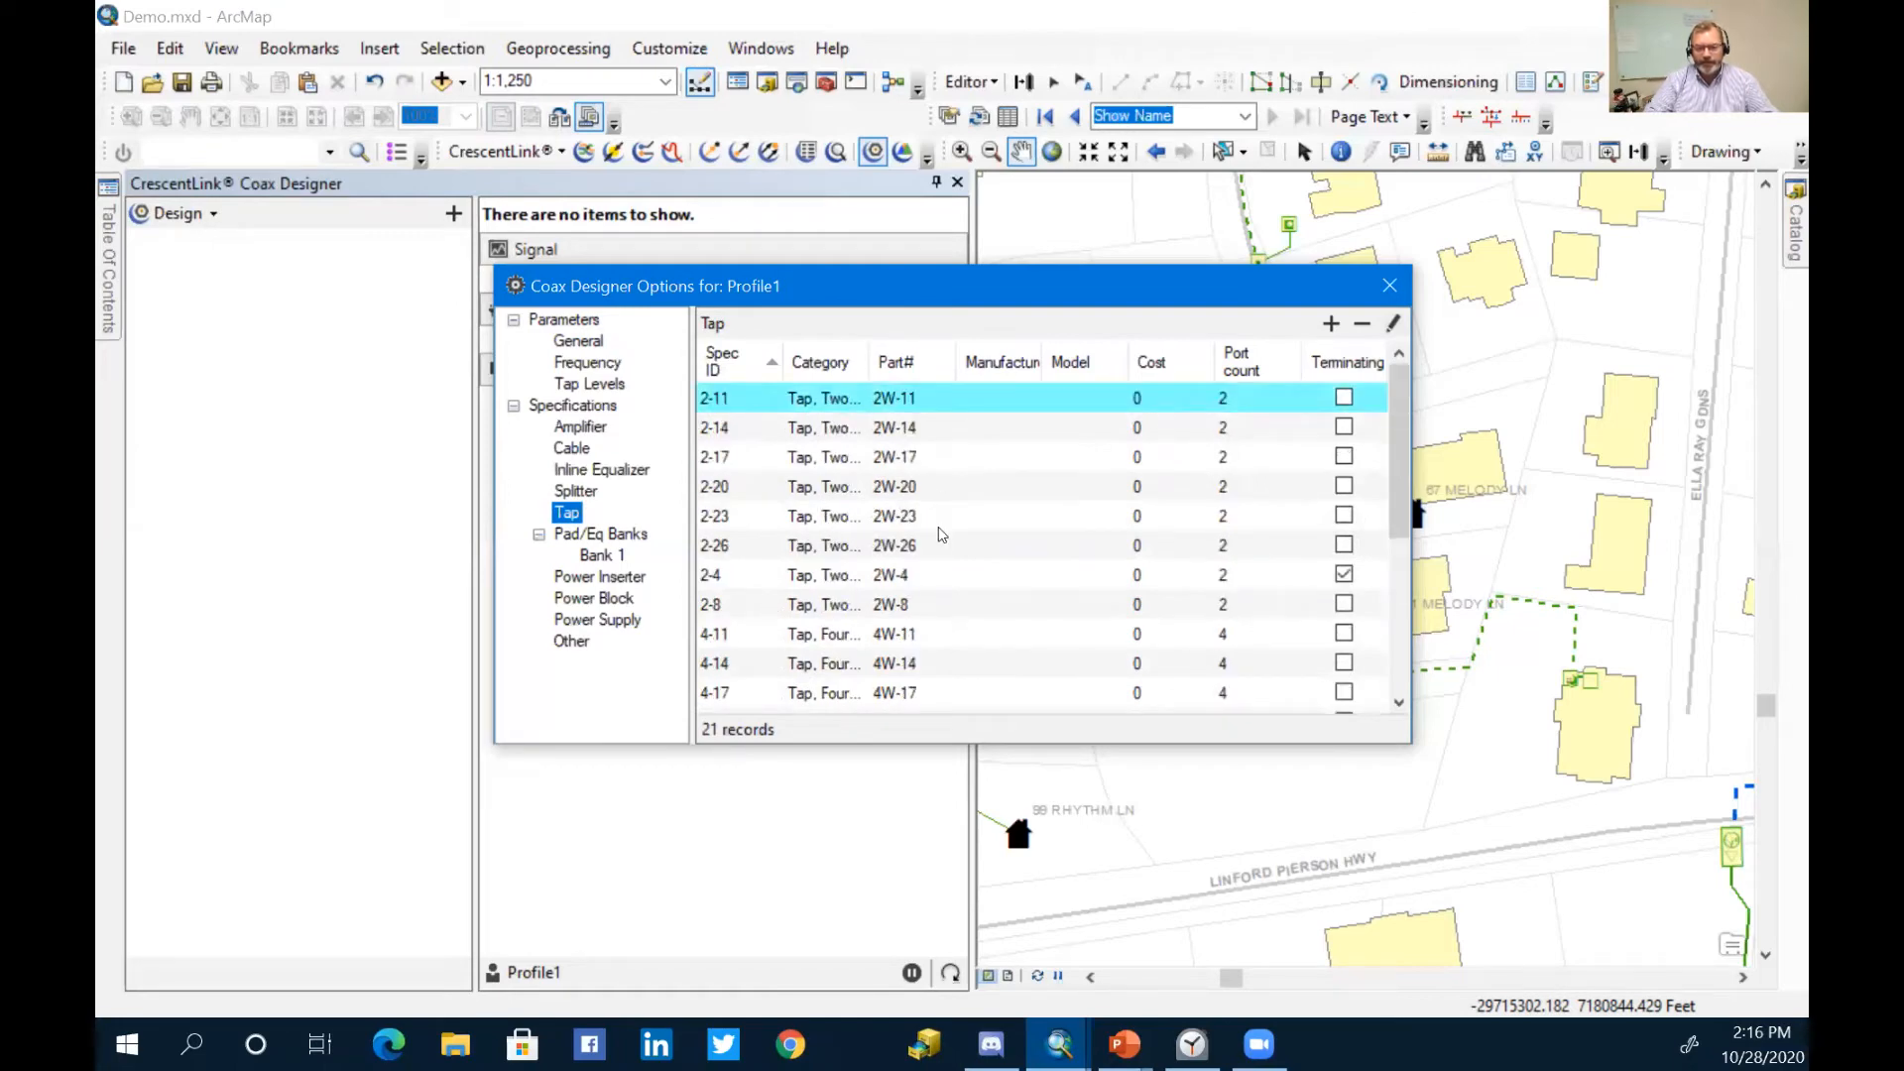
Step: Review the pad/EQ bank, power inserter, power block, power supply and other specifications, recheck the cable list and close the options
left_click(627, 538)
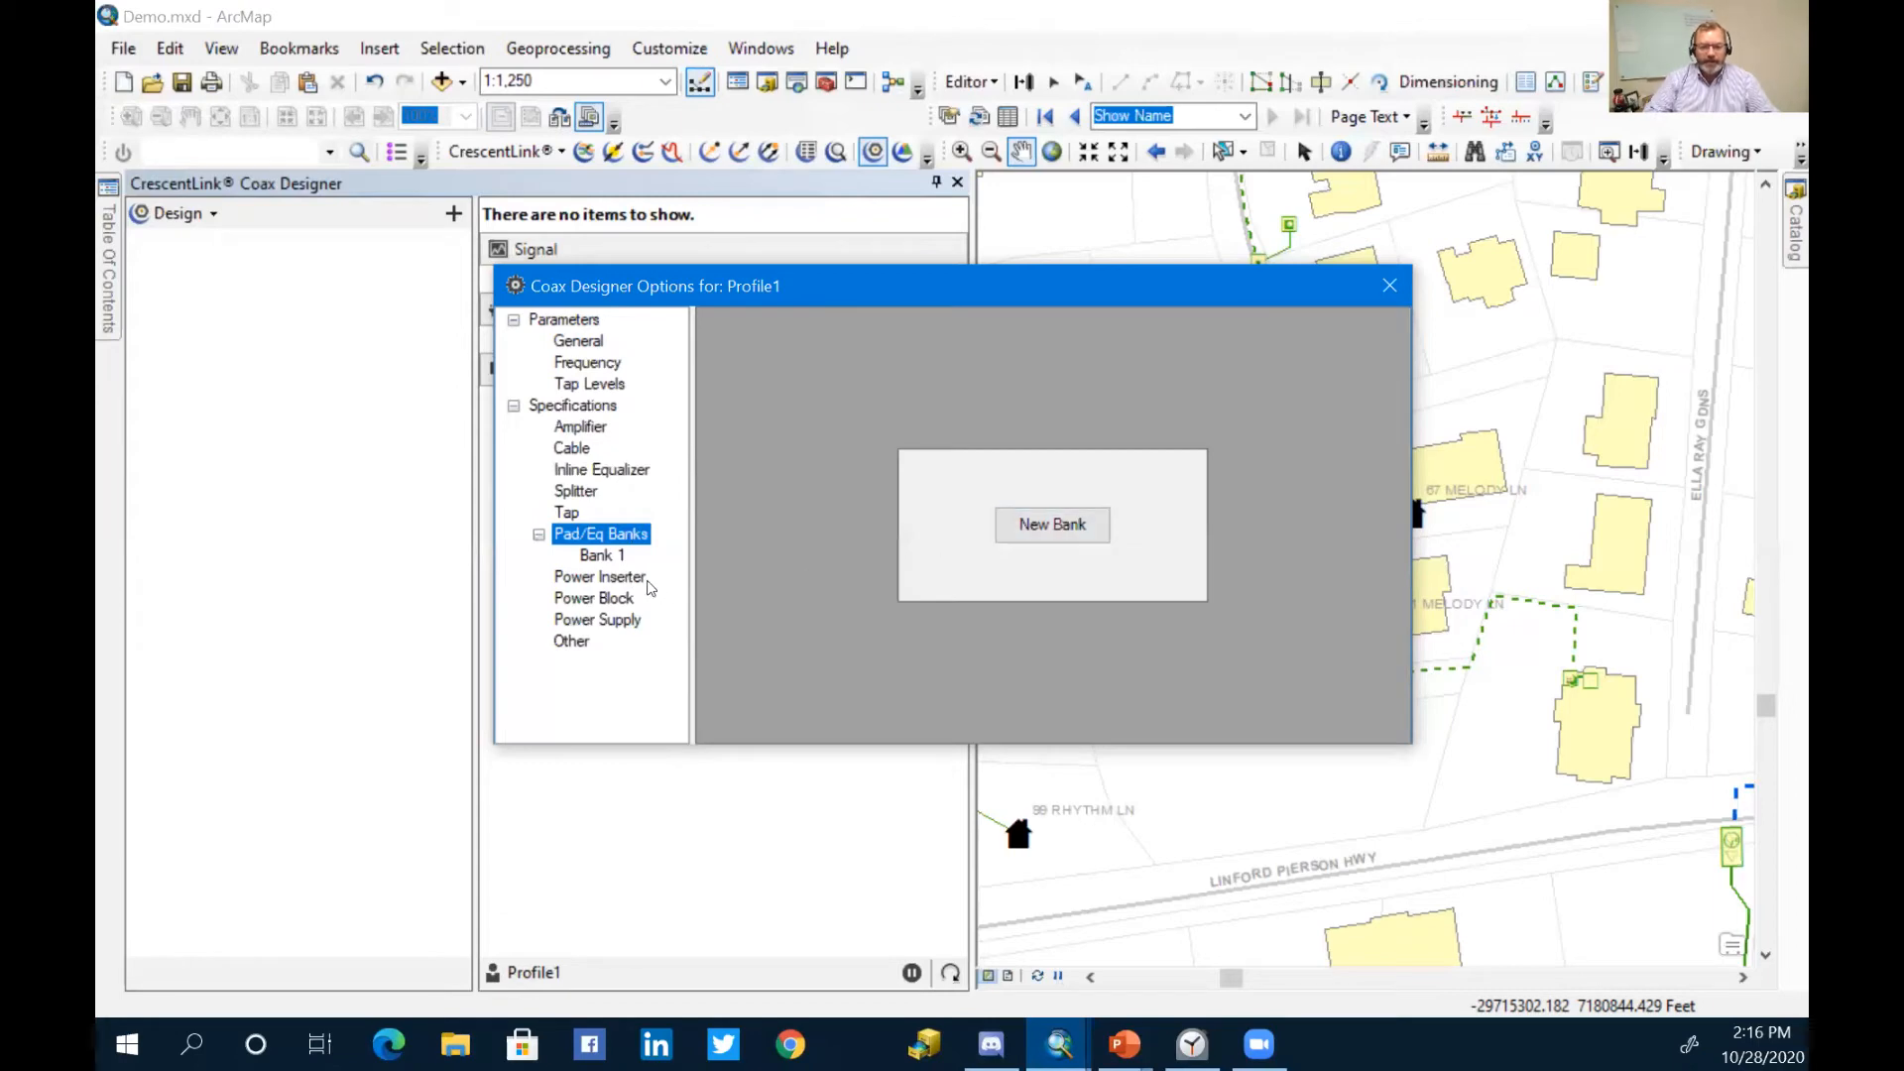
left_click(640, 580)
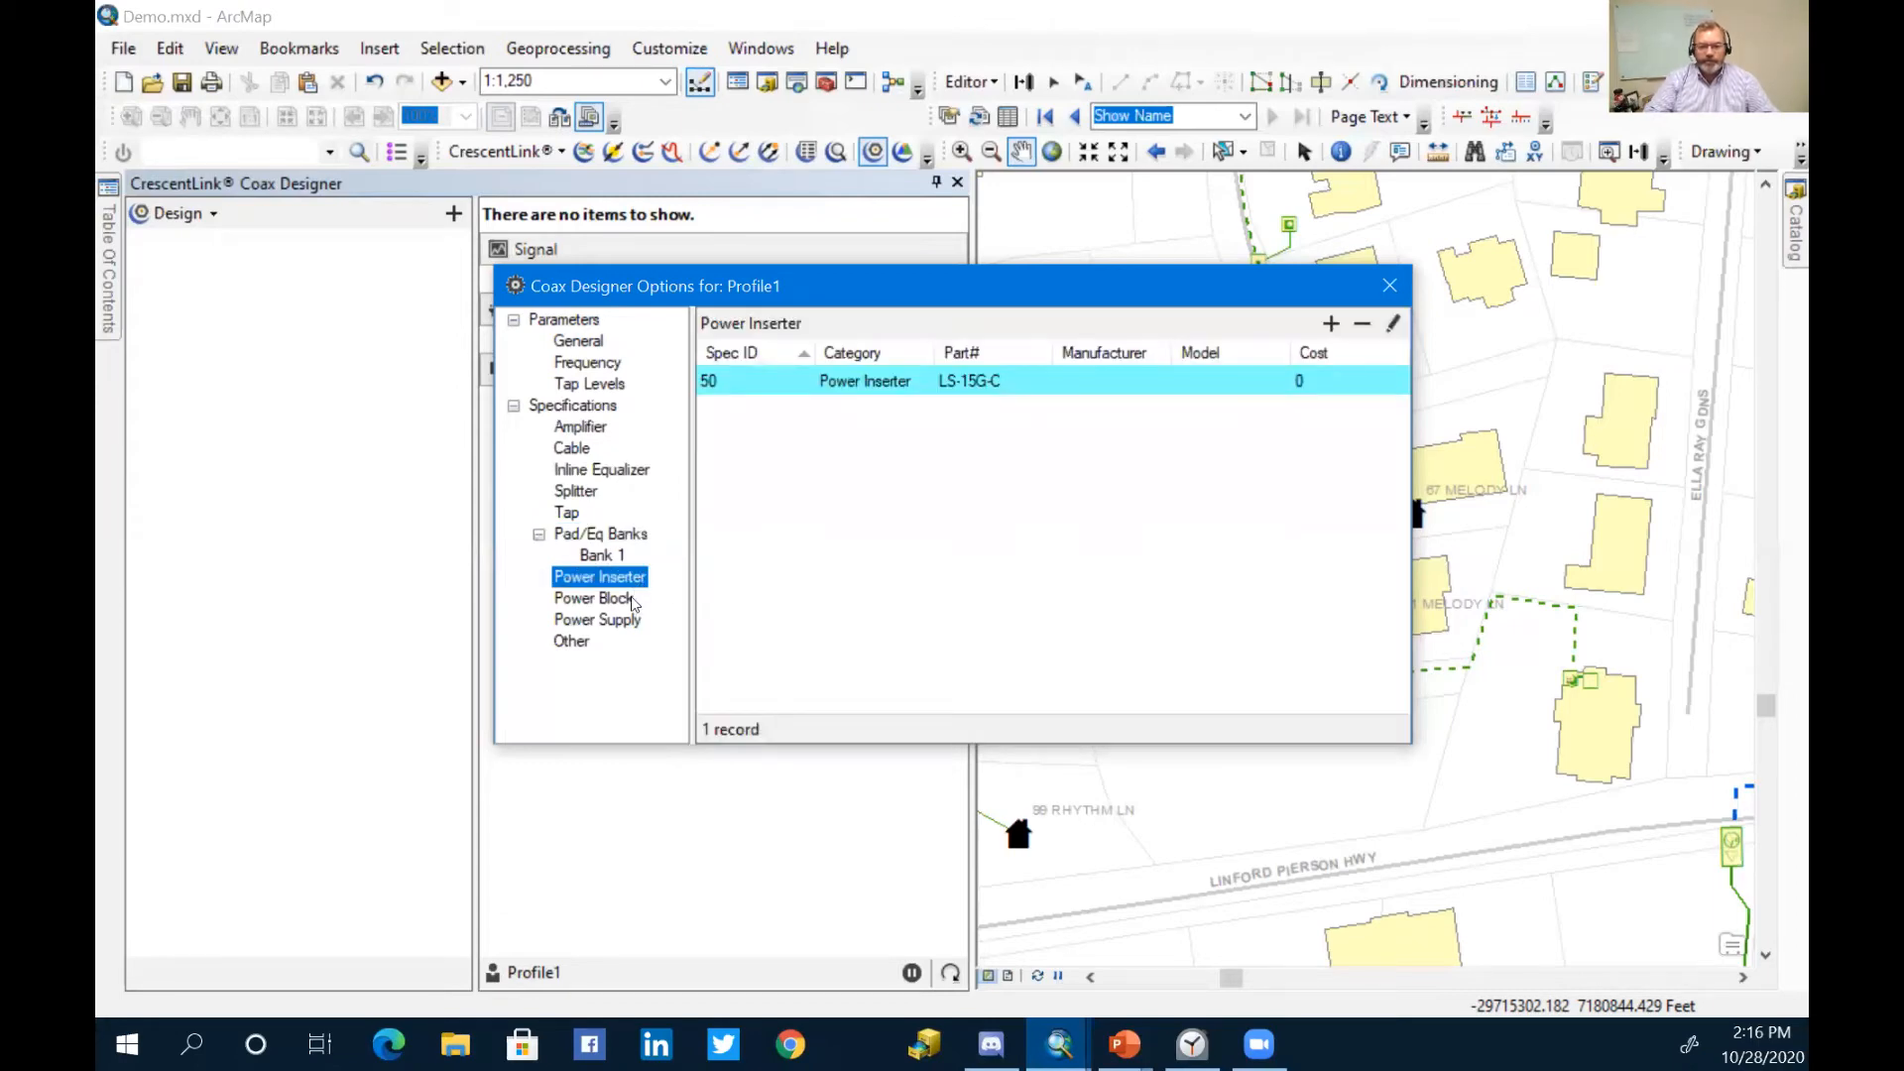
left_click(630, 599)
left_click(632, 622)
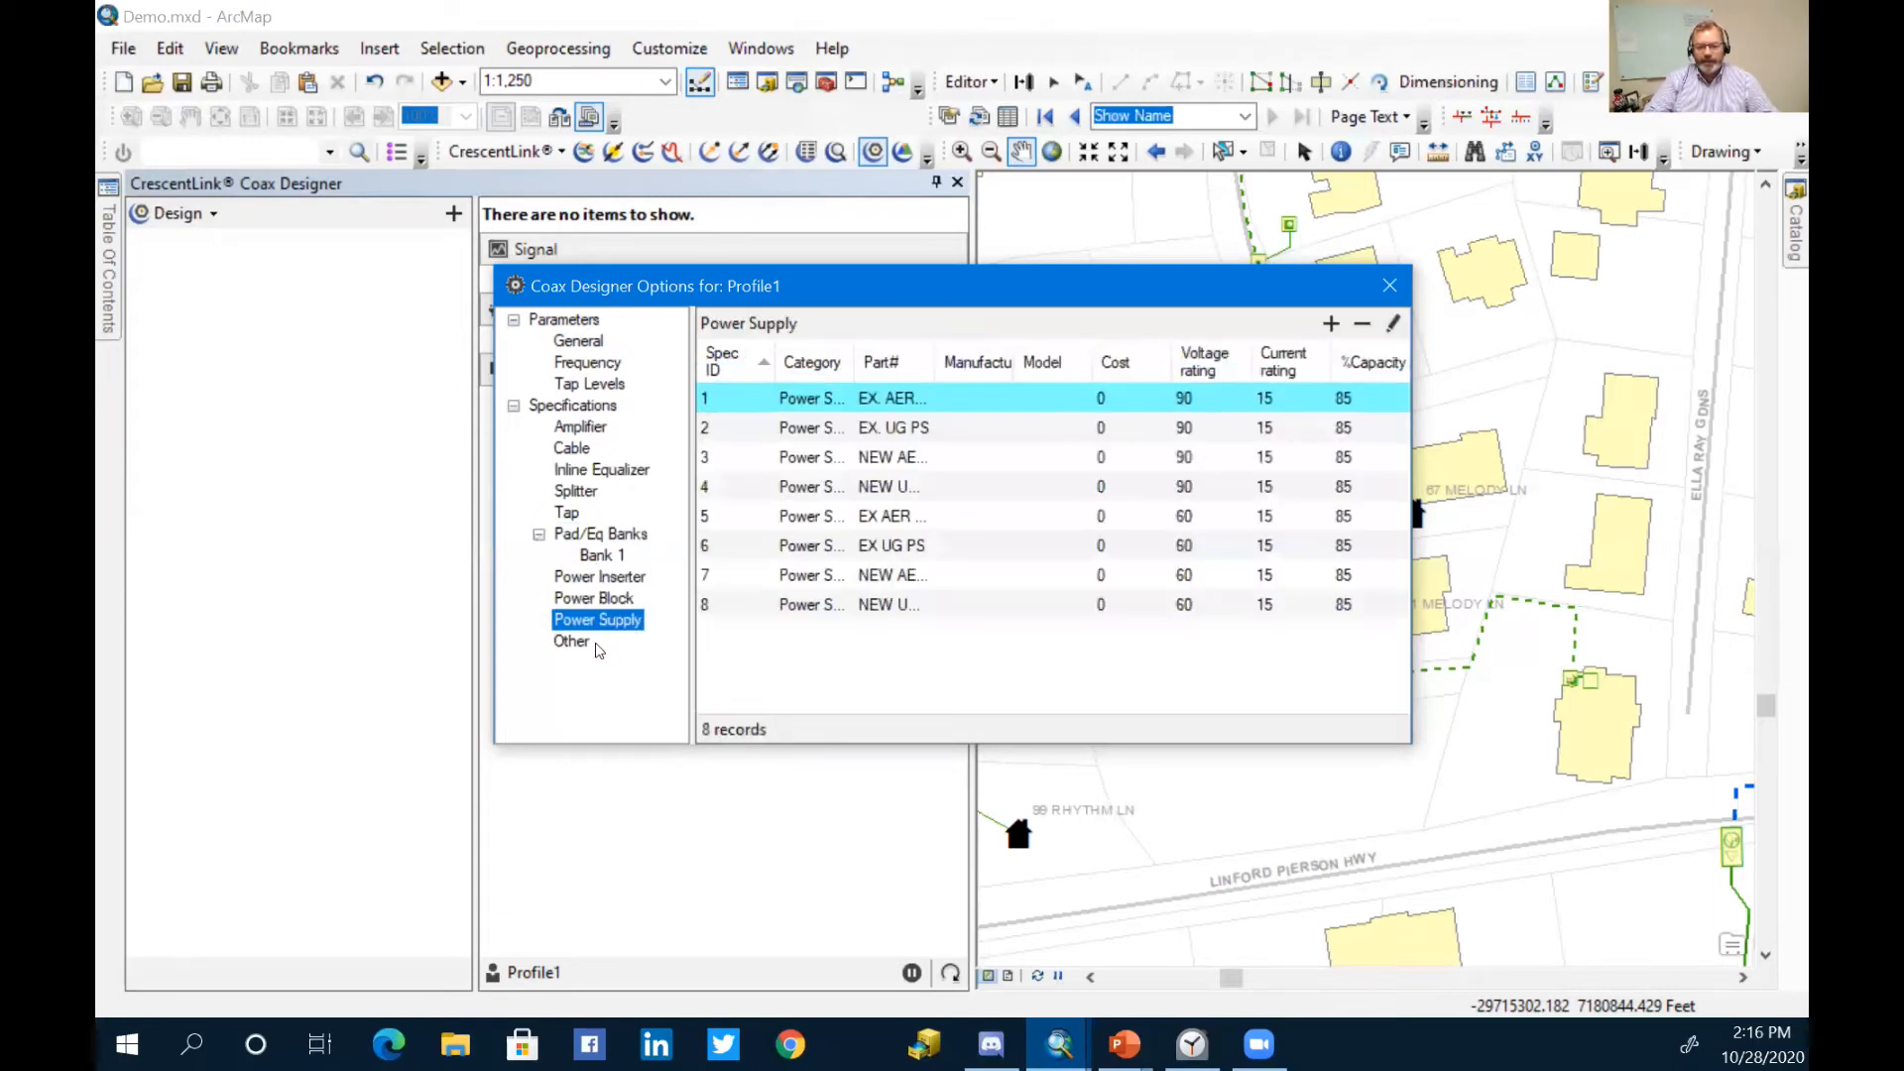
left_click(585, 643)
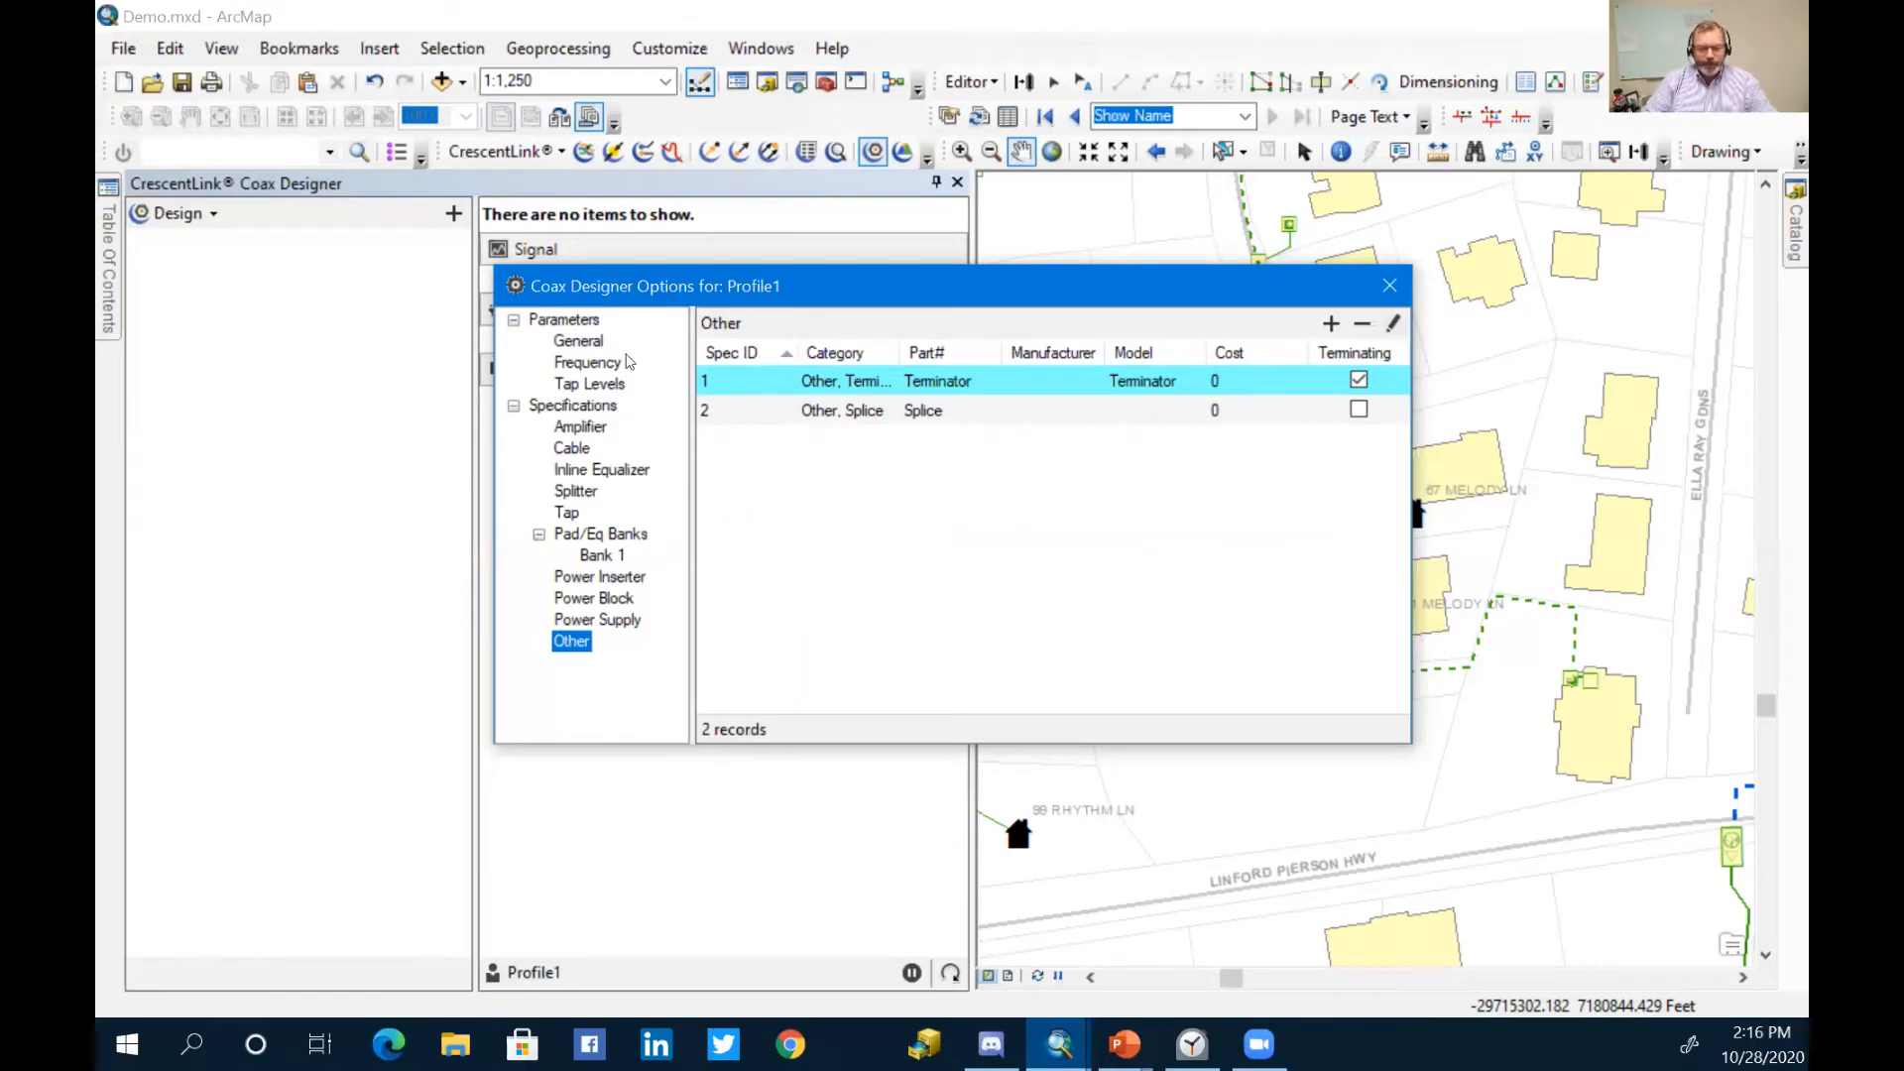
left_click(579, 448)
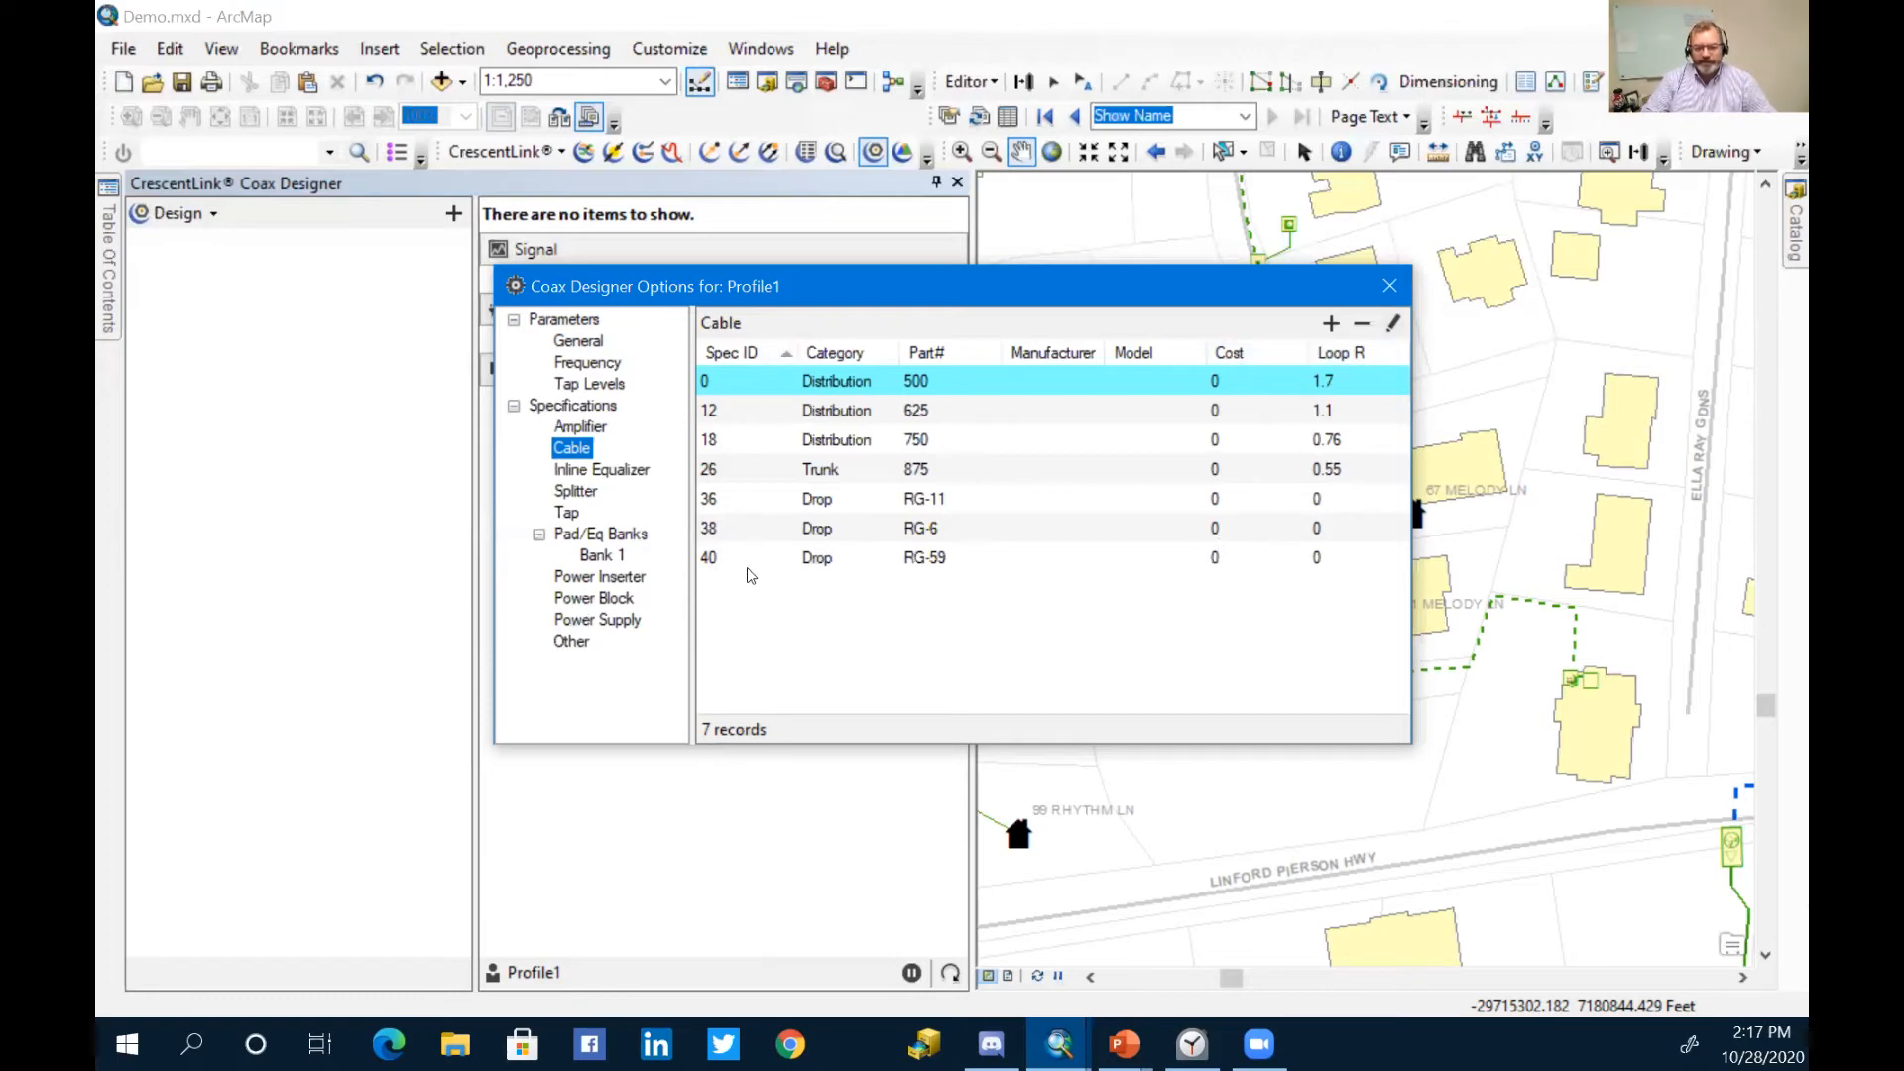
left_click(1390, 286)
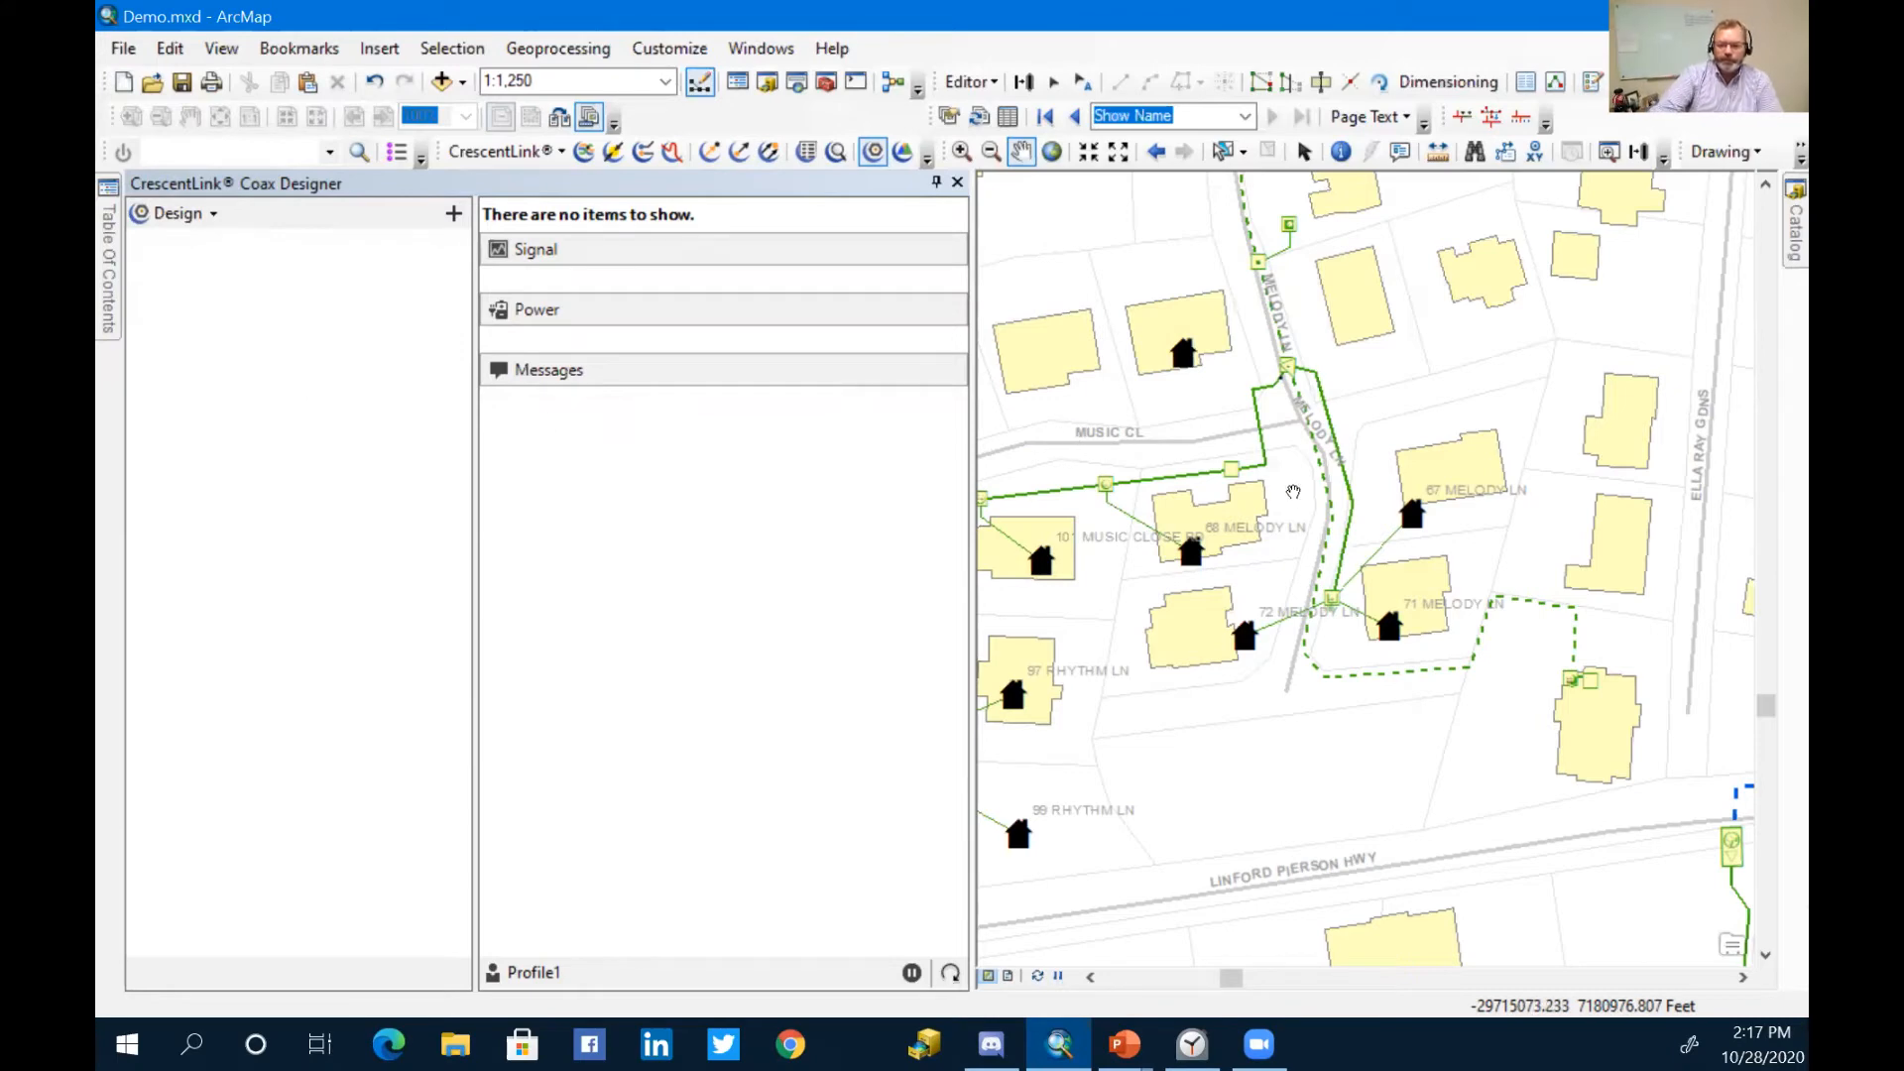
Step: Load the design from the coax cable along Crewe Rd on the map and widen the design tree to show full item names
scroll(1289, 461, "up", 2)
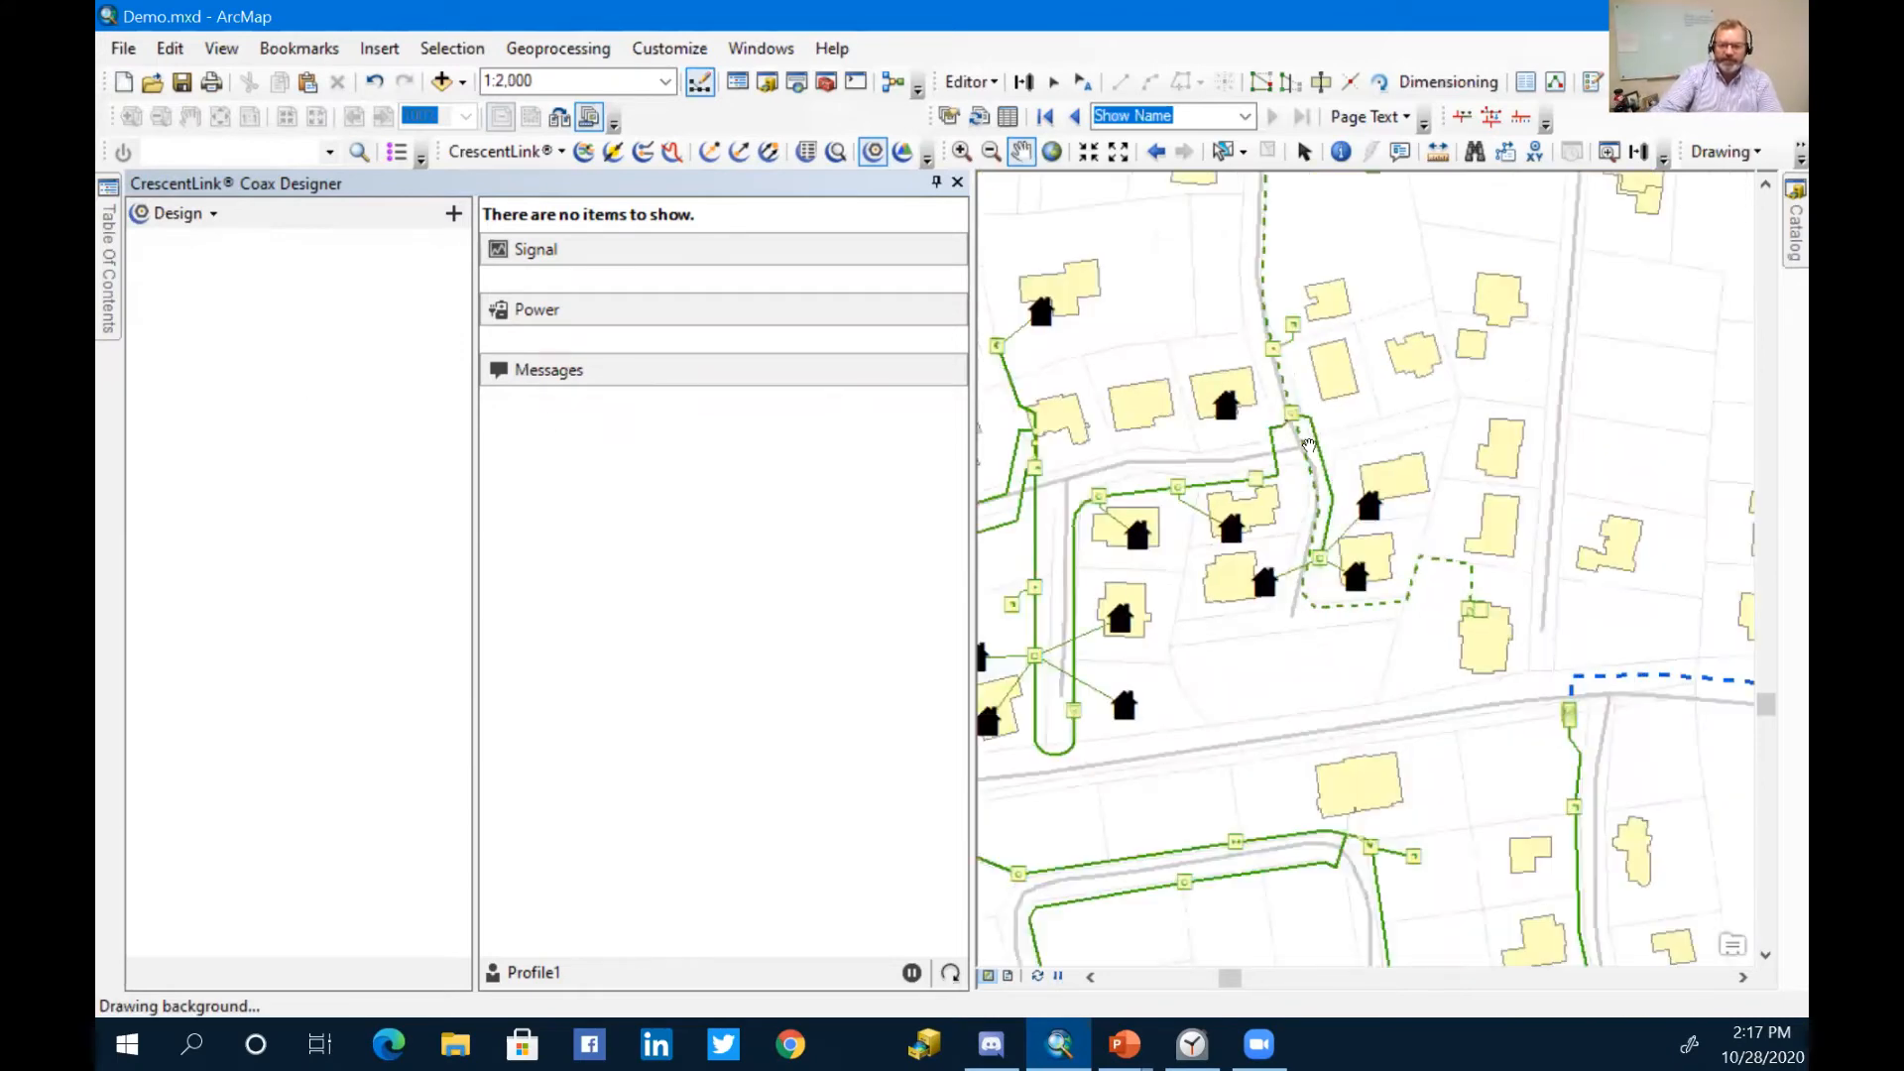
left_click_drag(1295, 456, 1514, 575)
scroll(1514, 575, "up", 1)
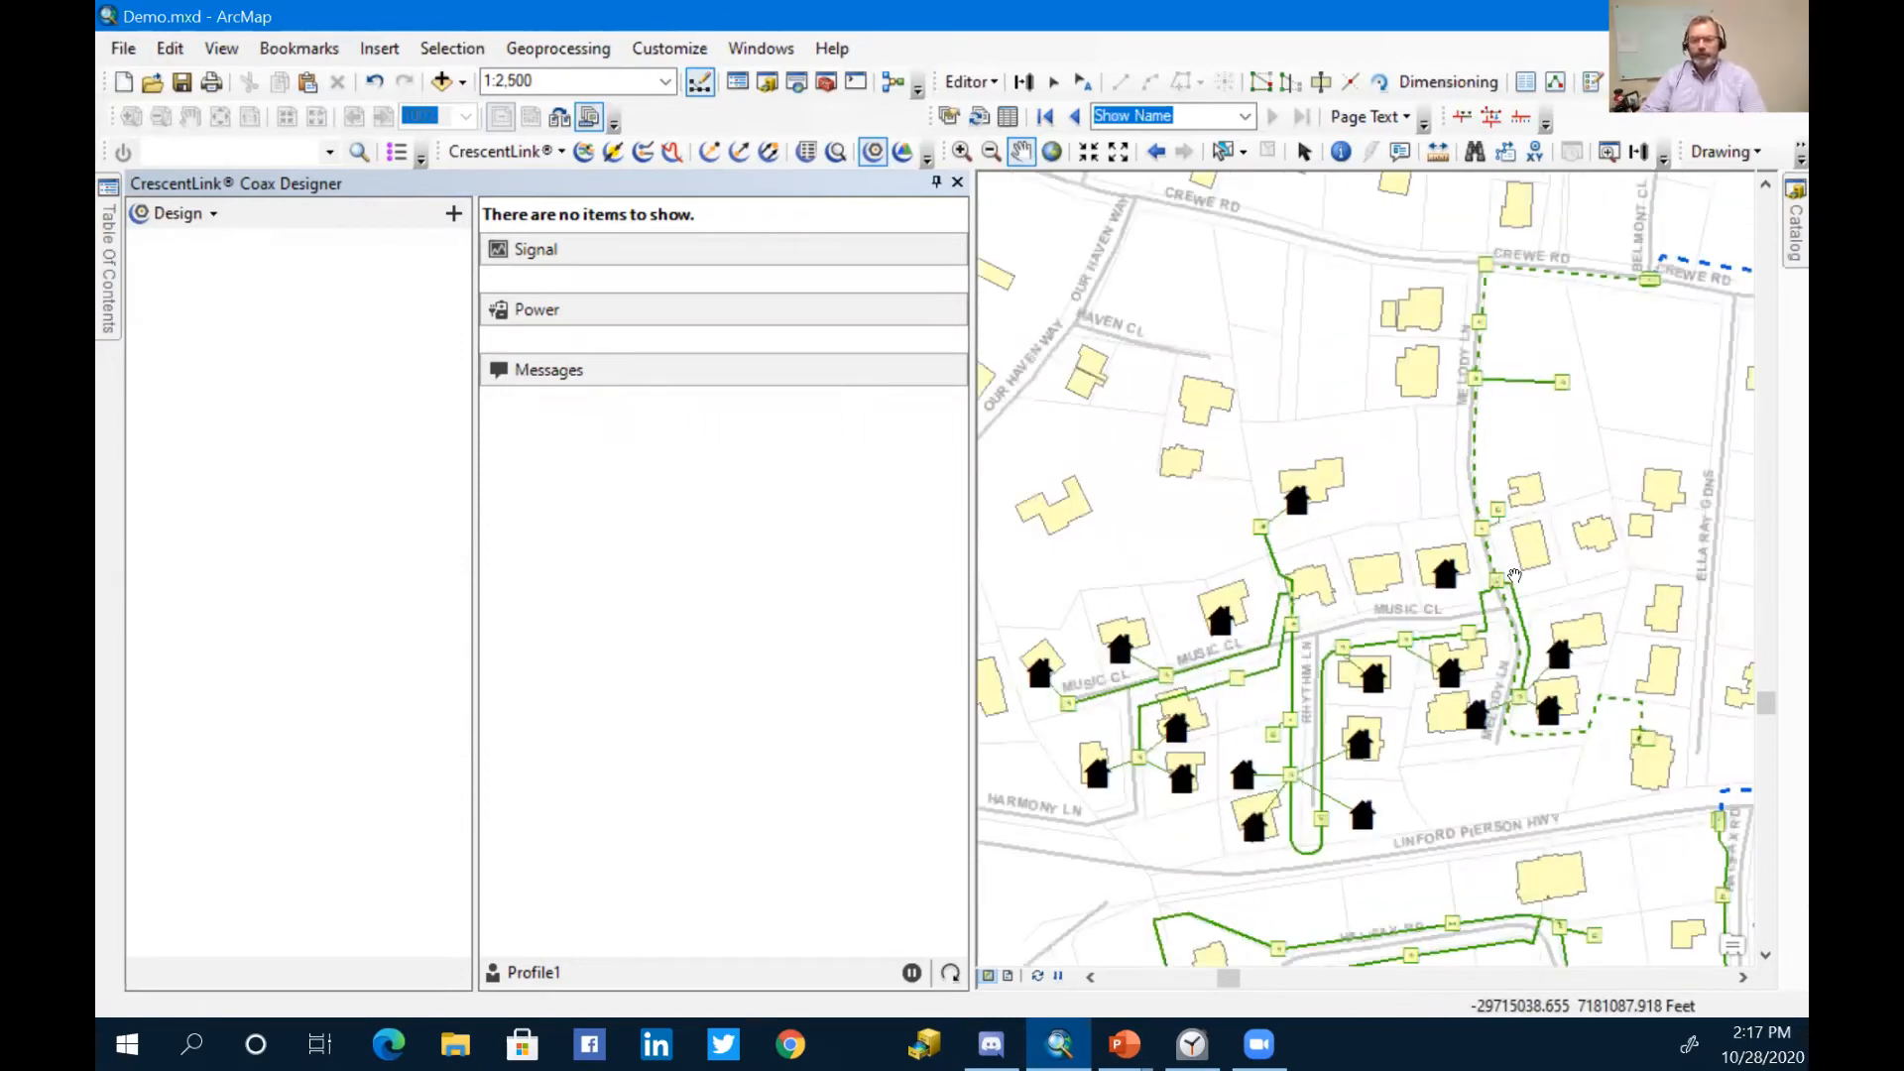
left_click(224, 213)
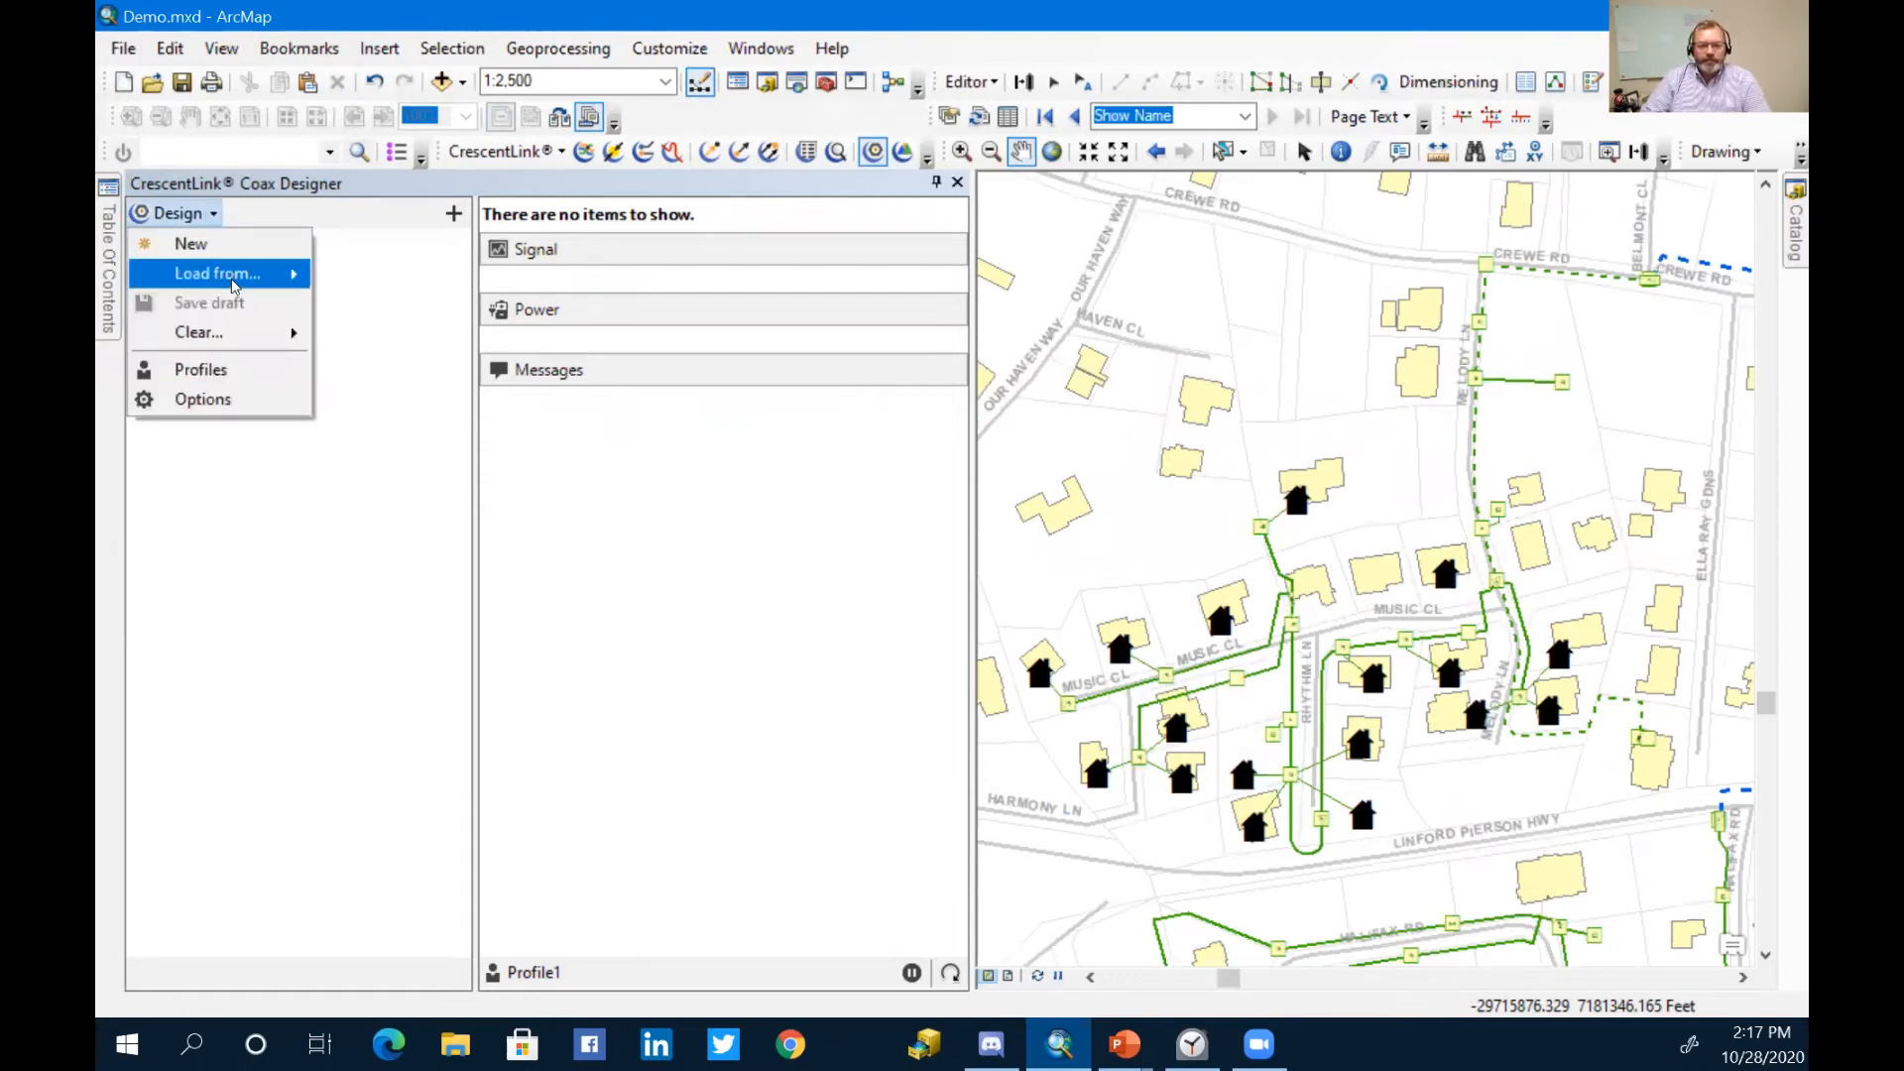
mouse_move(234, 285)
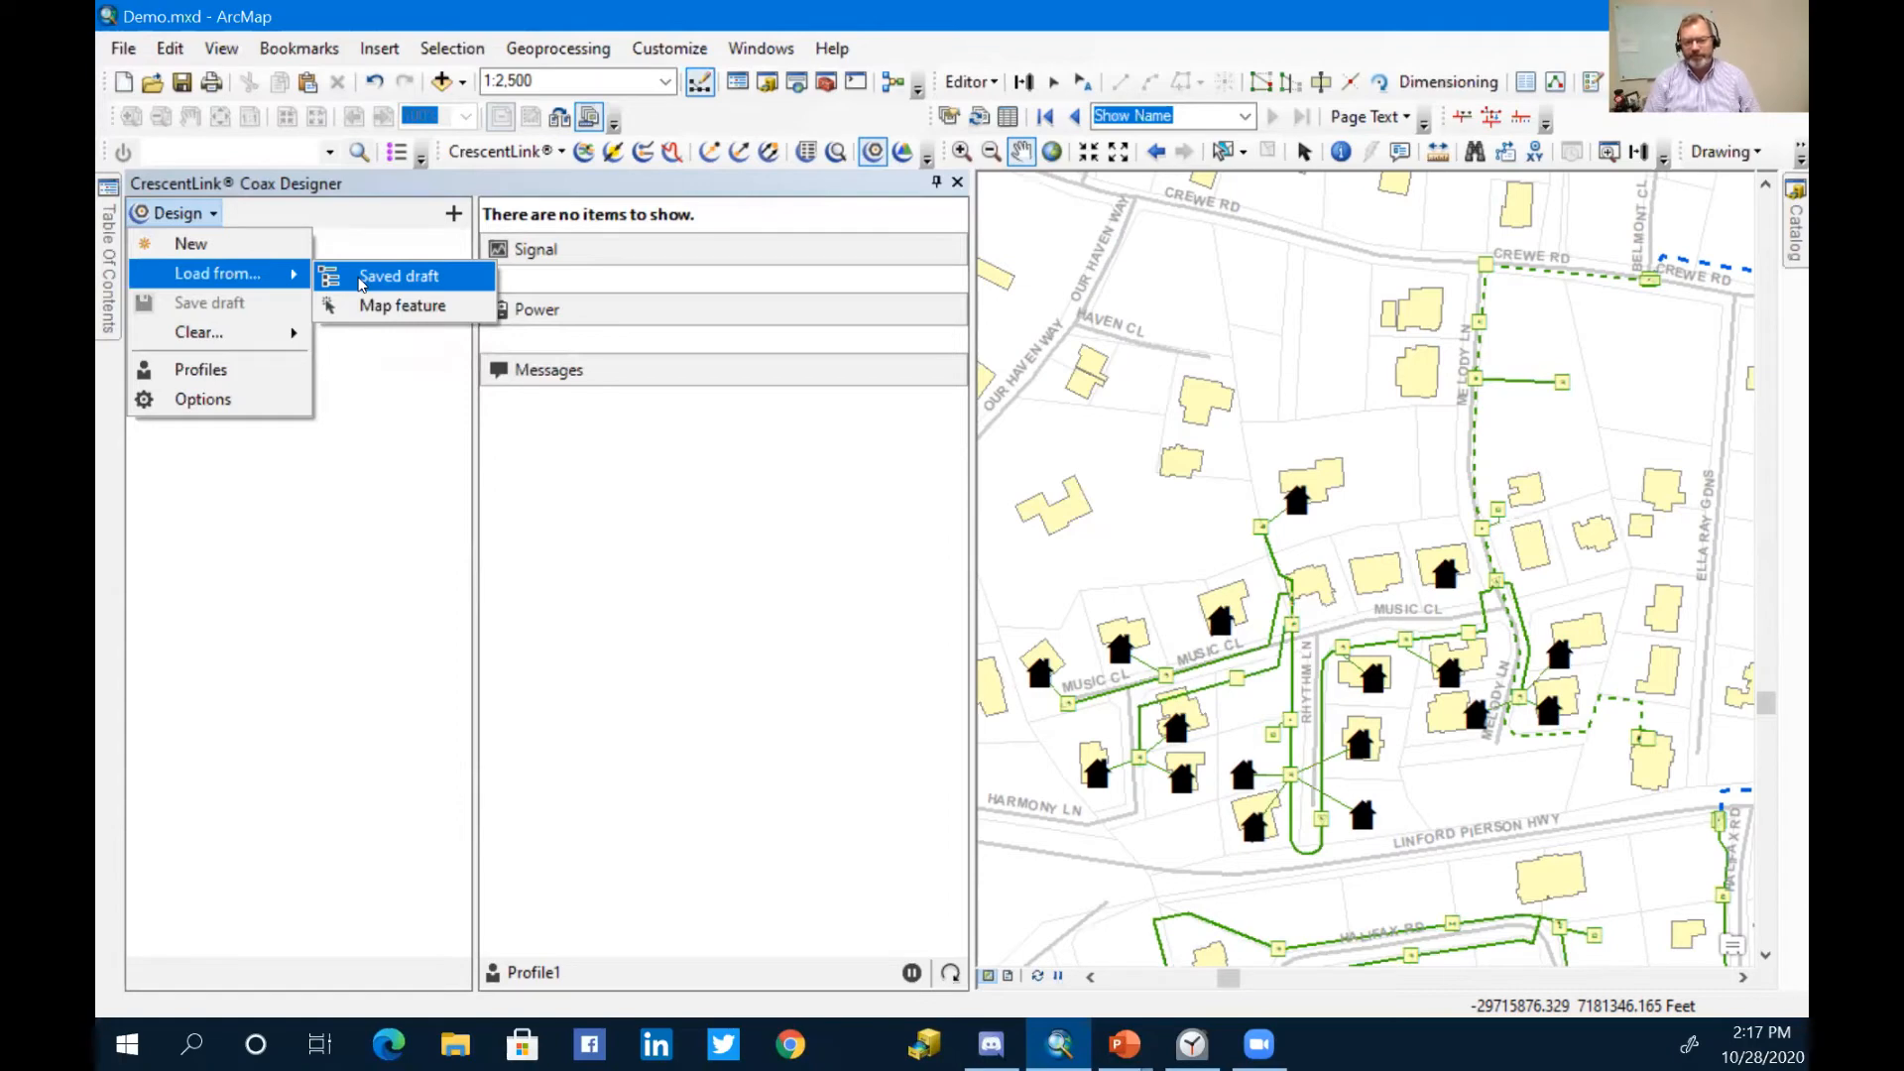
left_click(463, 320)
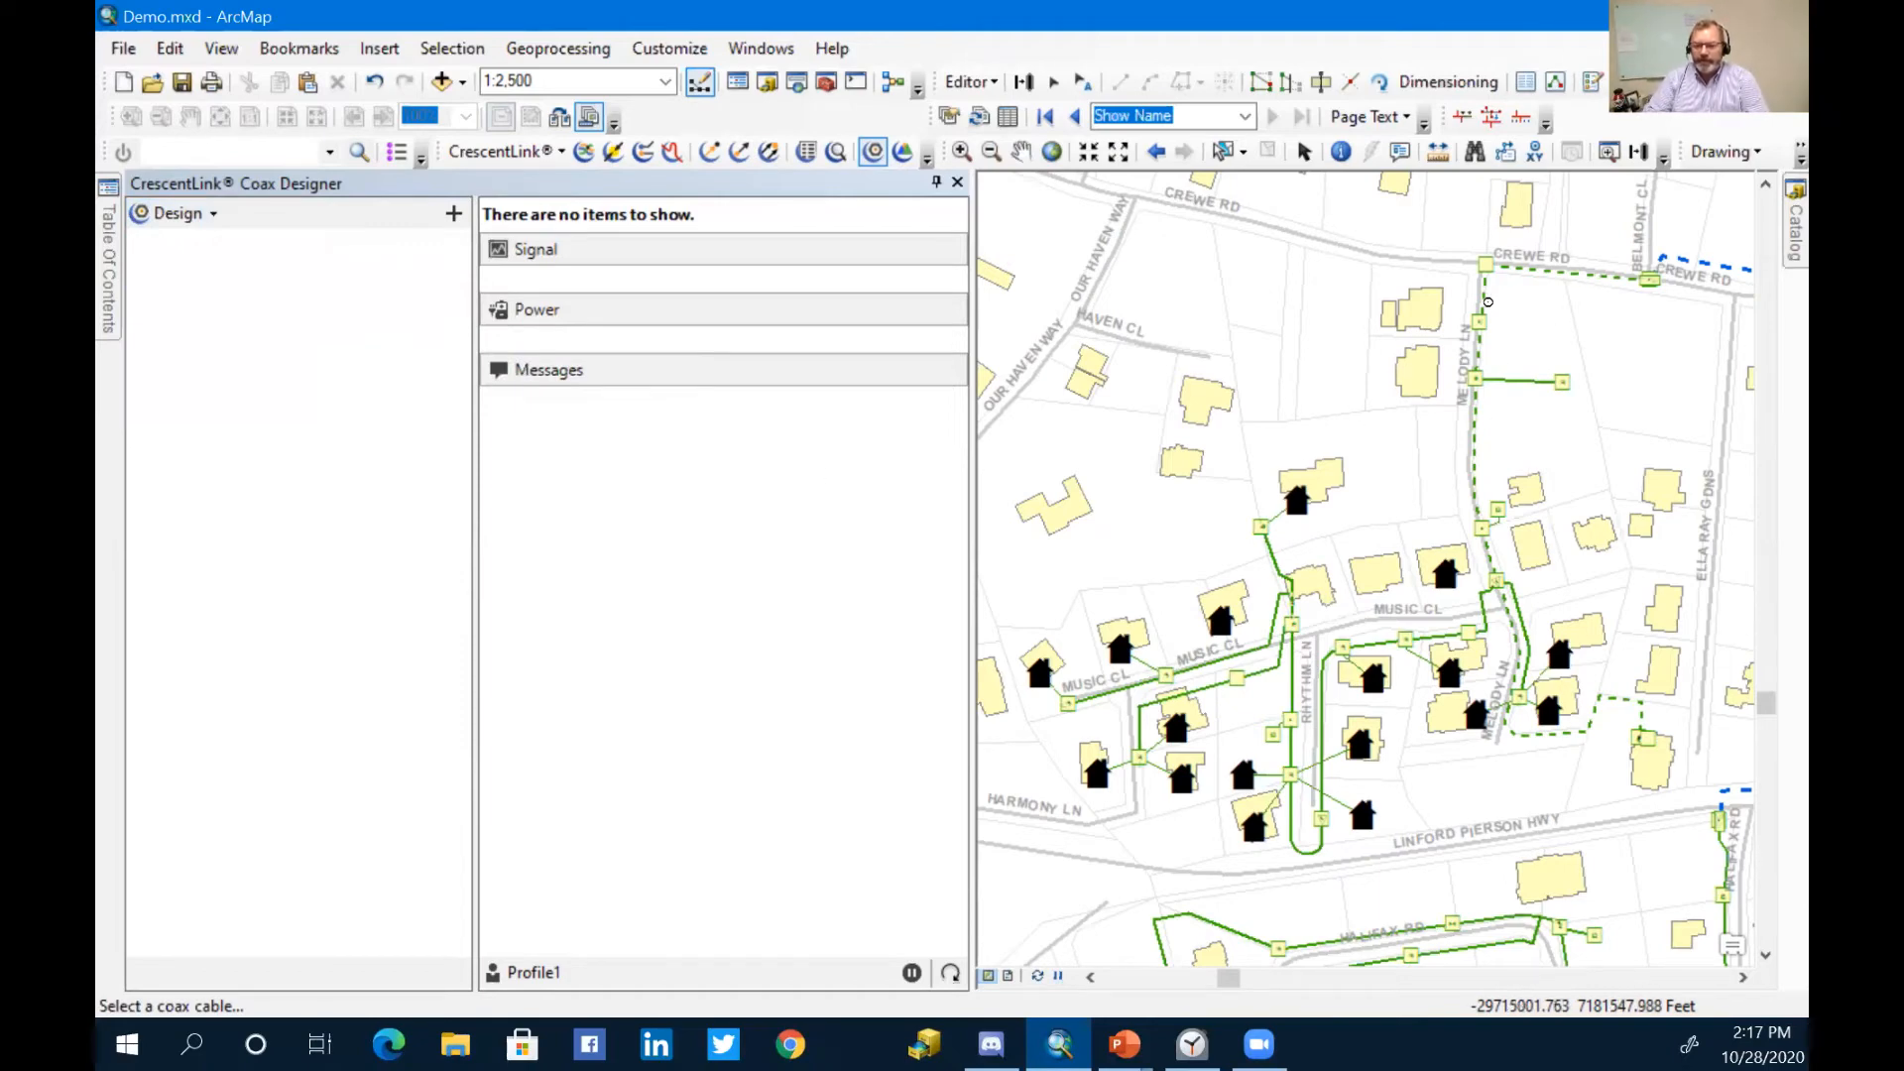
left_click(1608, 278)
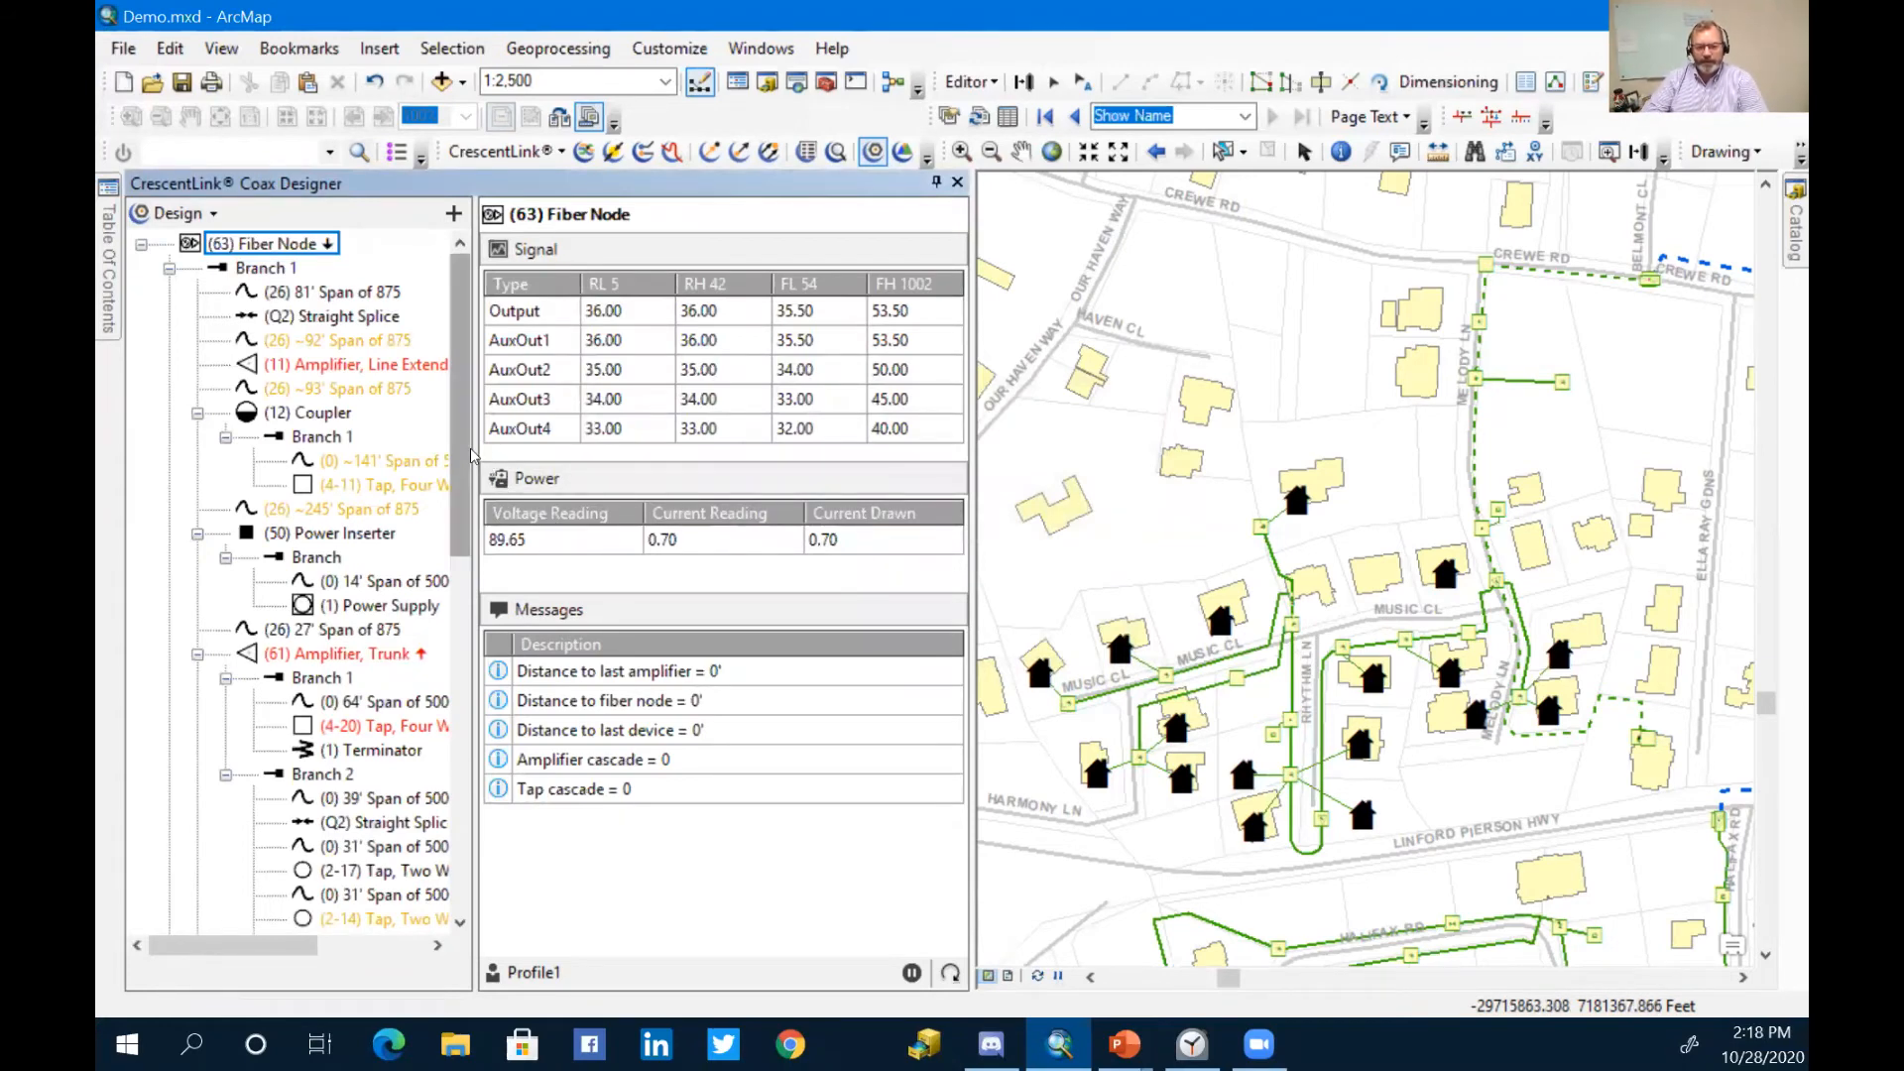
left_click_drag(579, 442, 581, 444)
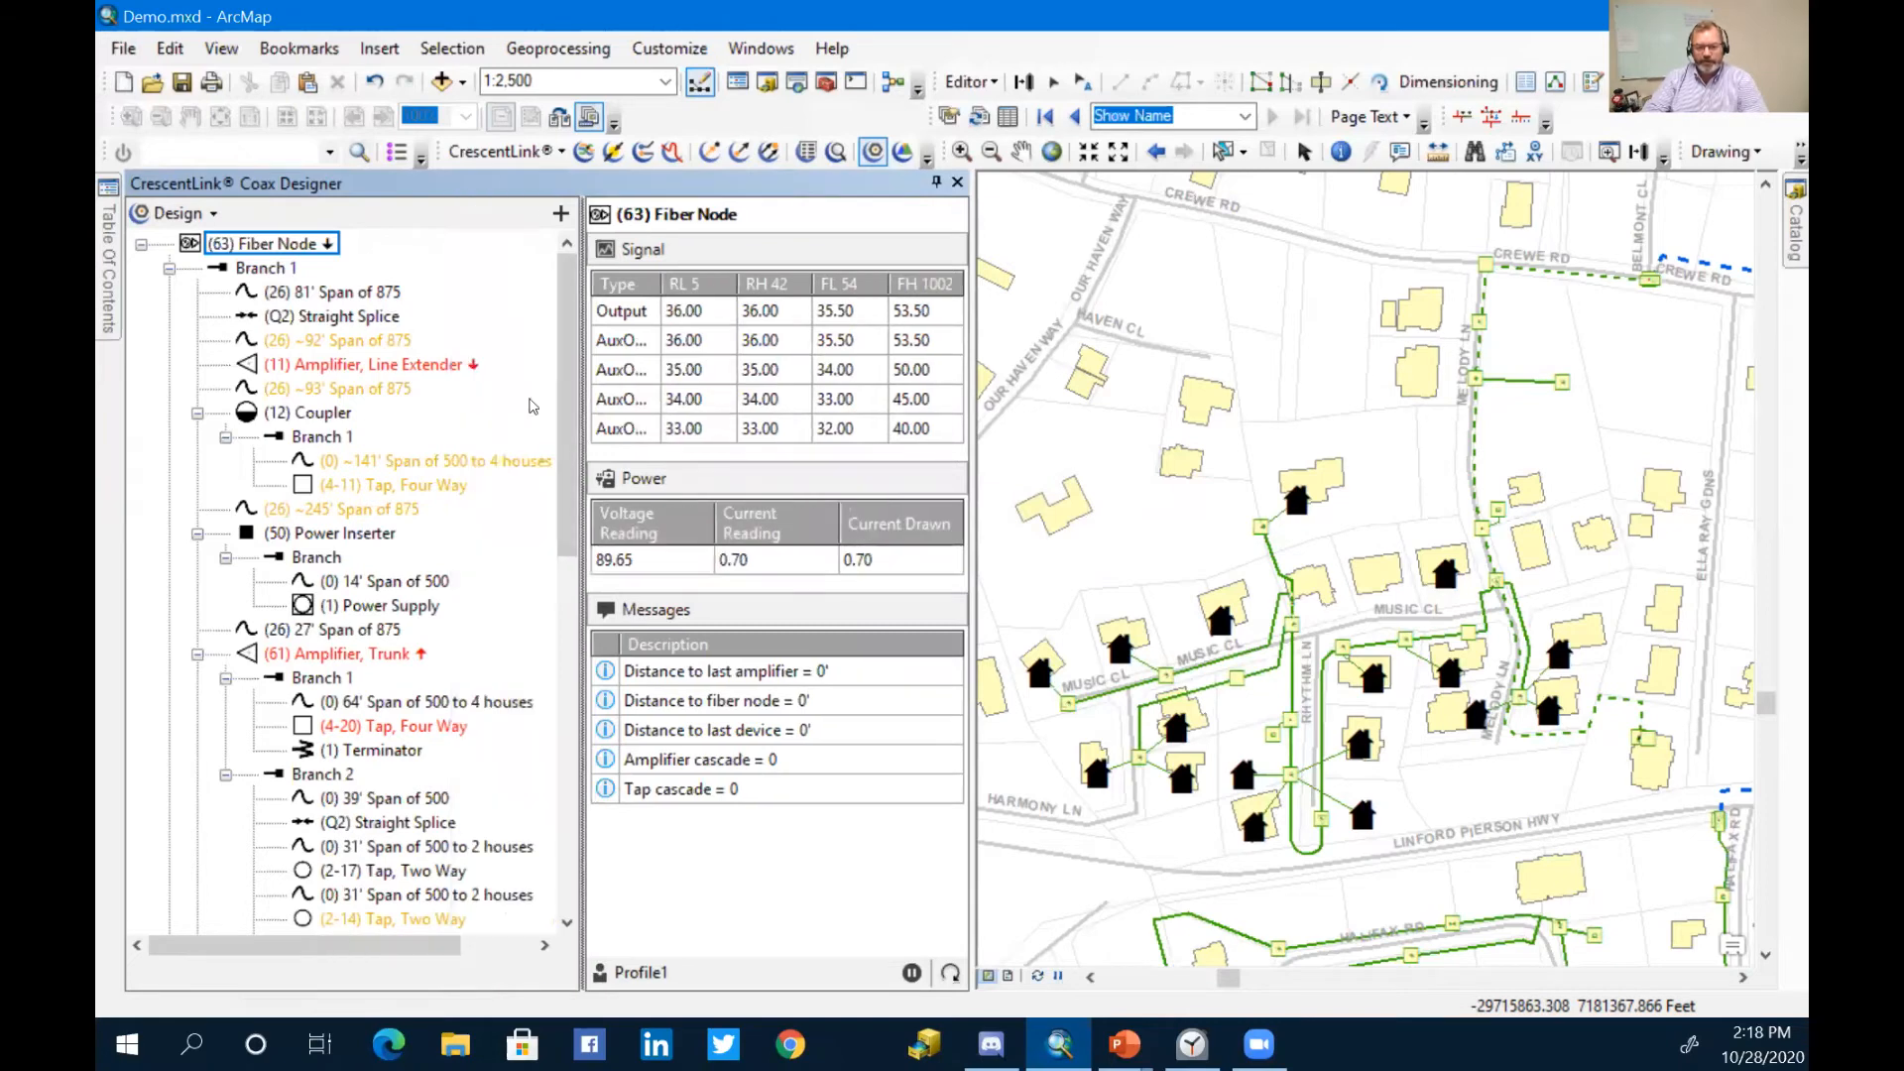
Step: Collapse Branch 1 under the fiber node and inspect the signal levels of the node's branches
left_click(168, 268)
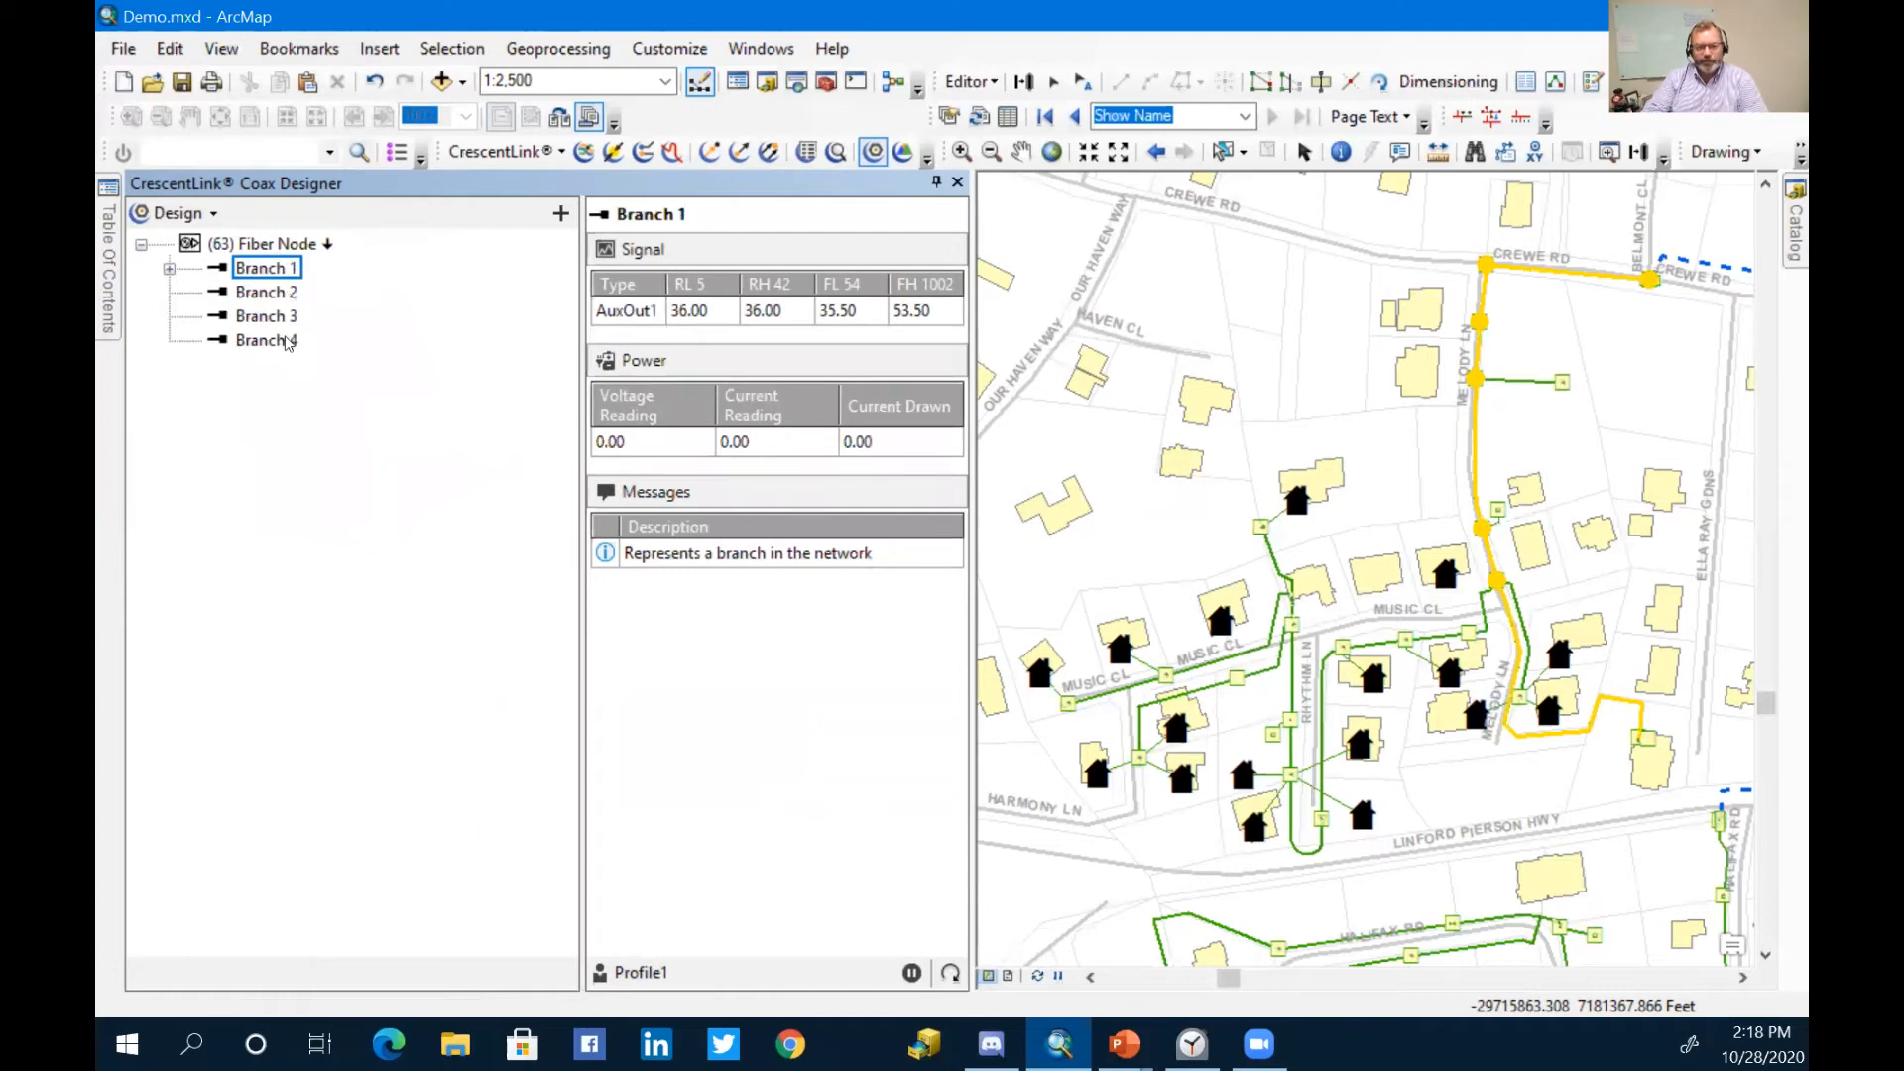
left_click(256, 296)
left_click(266, 317)
left_click(271, 341)
left_click(268, 316)
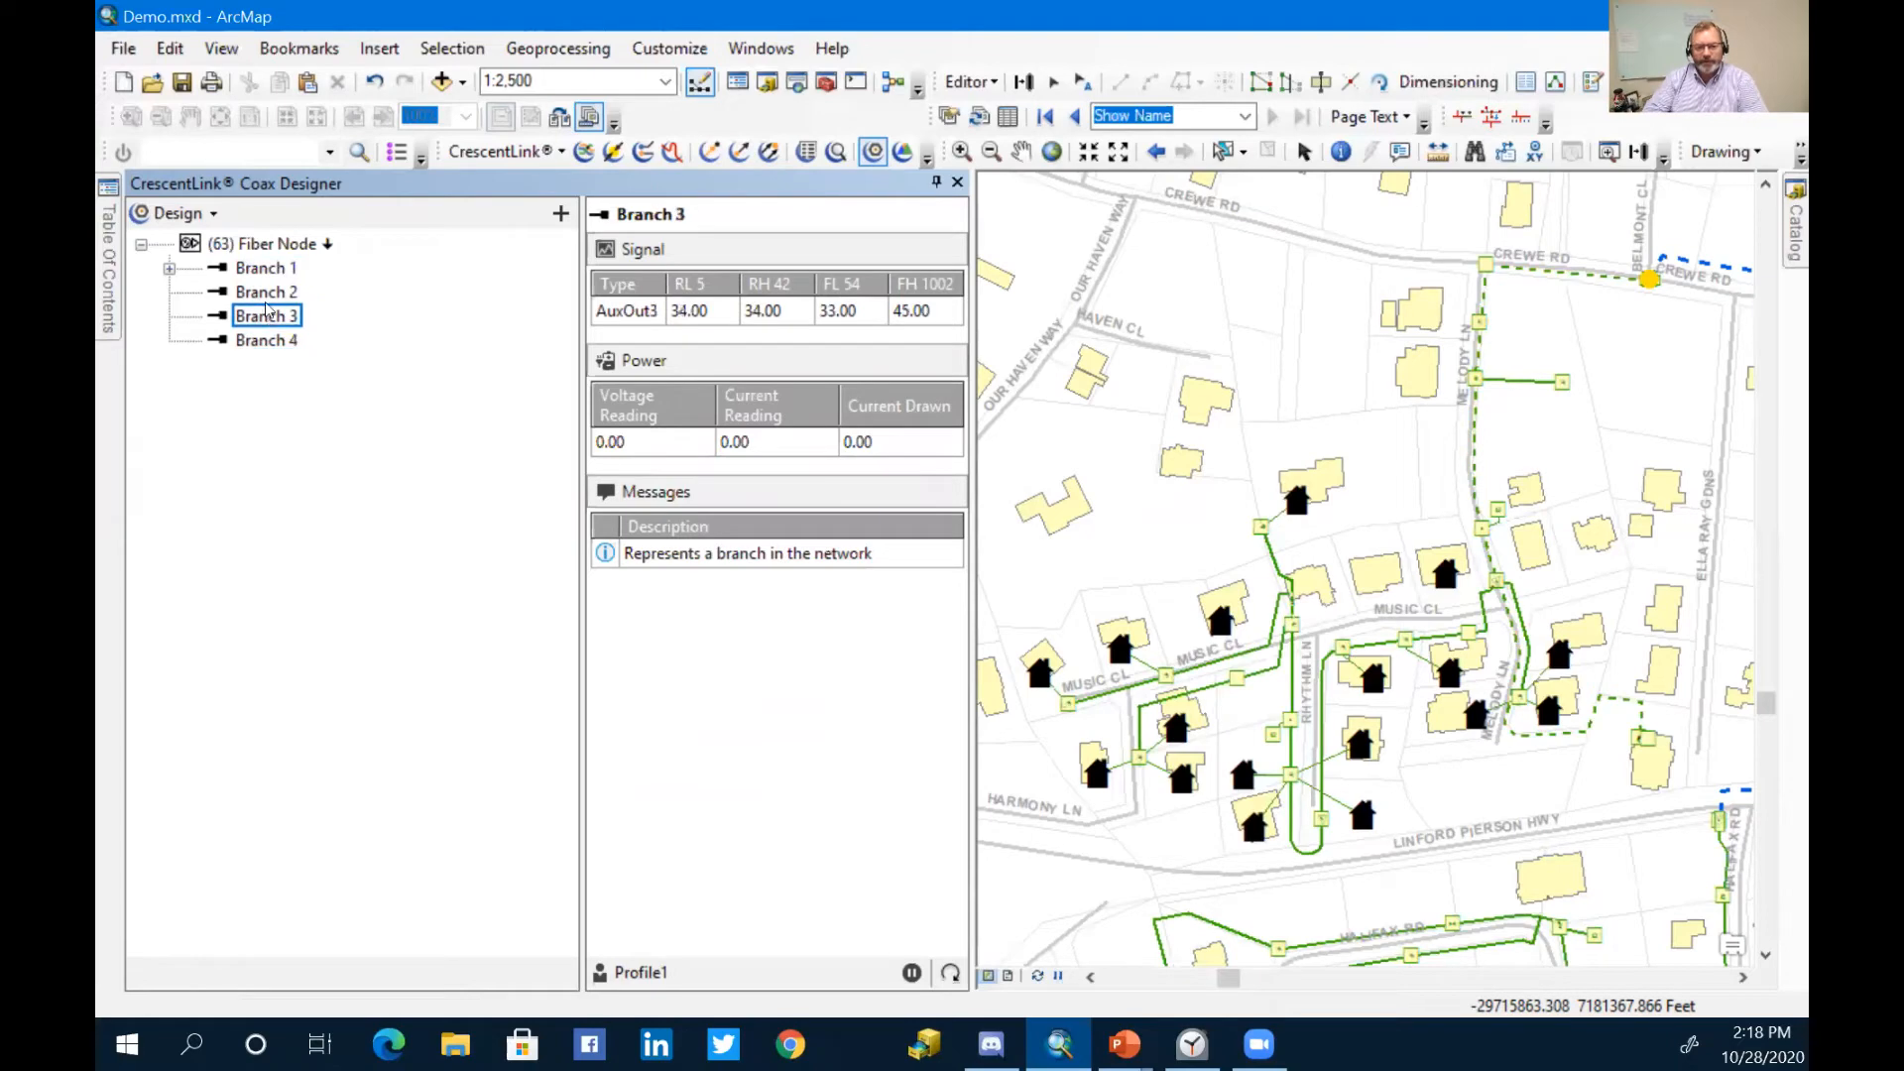
left_click(264, 289)
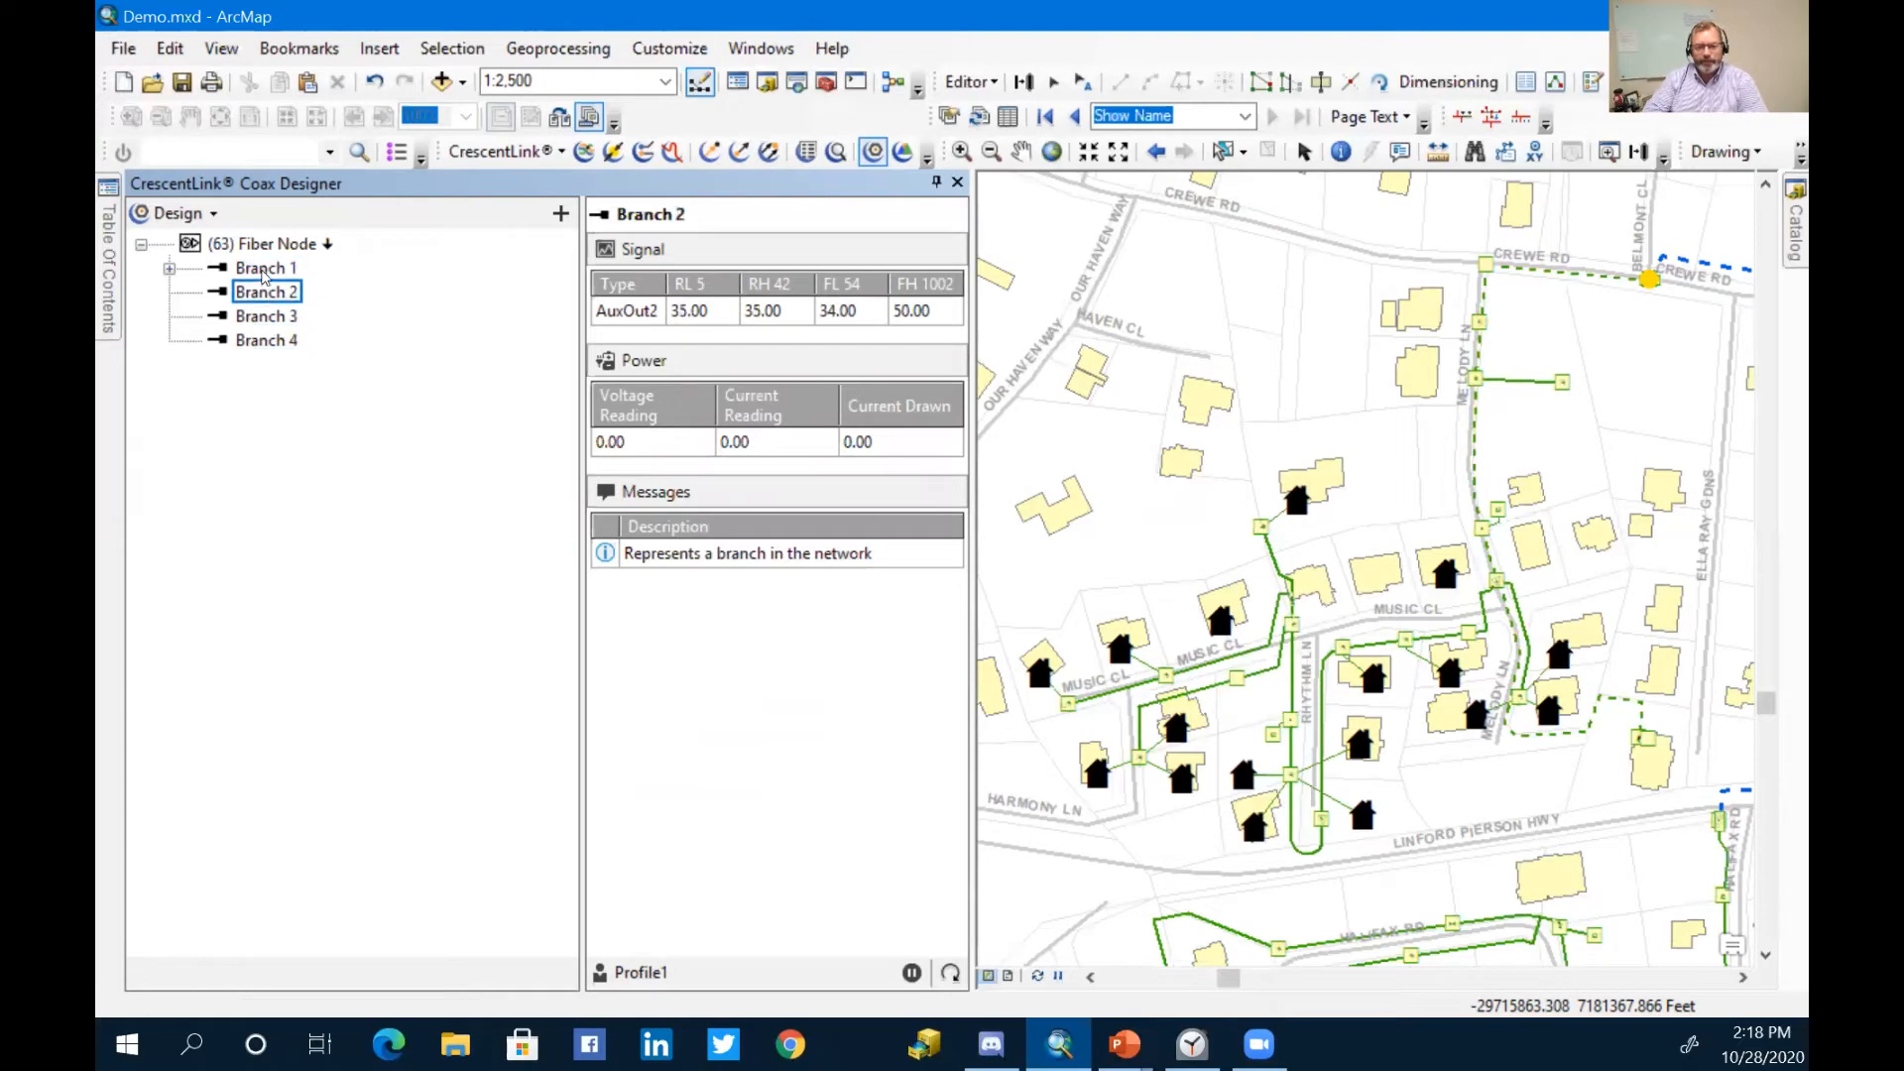
Step: Expand Branch 1 and examine its cable spans and devices, checking the warnings on the highlighted spans
left_click(169, 270)
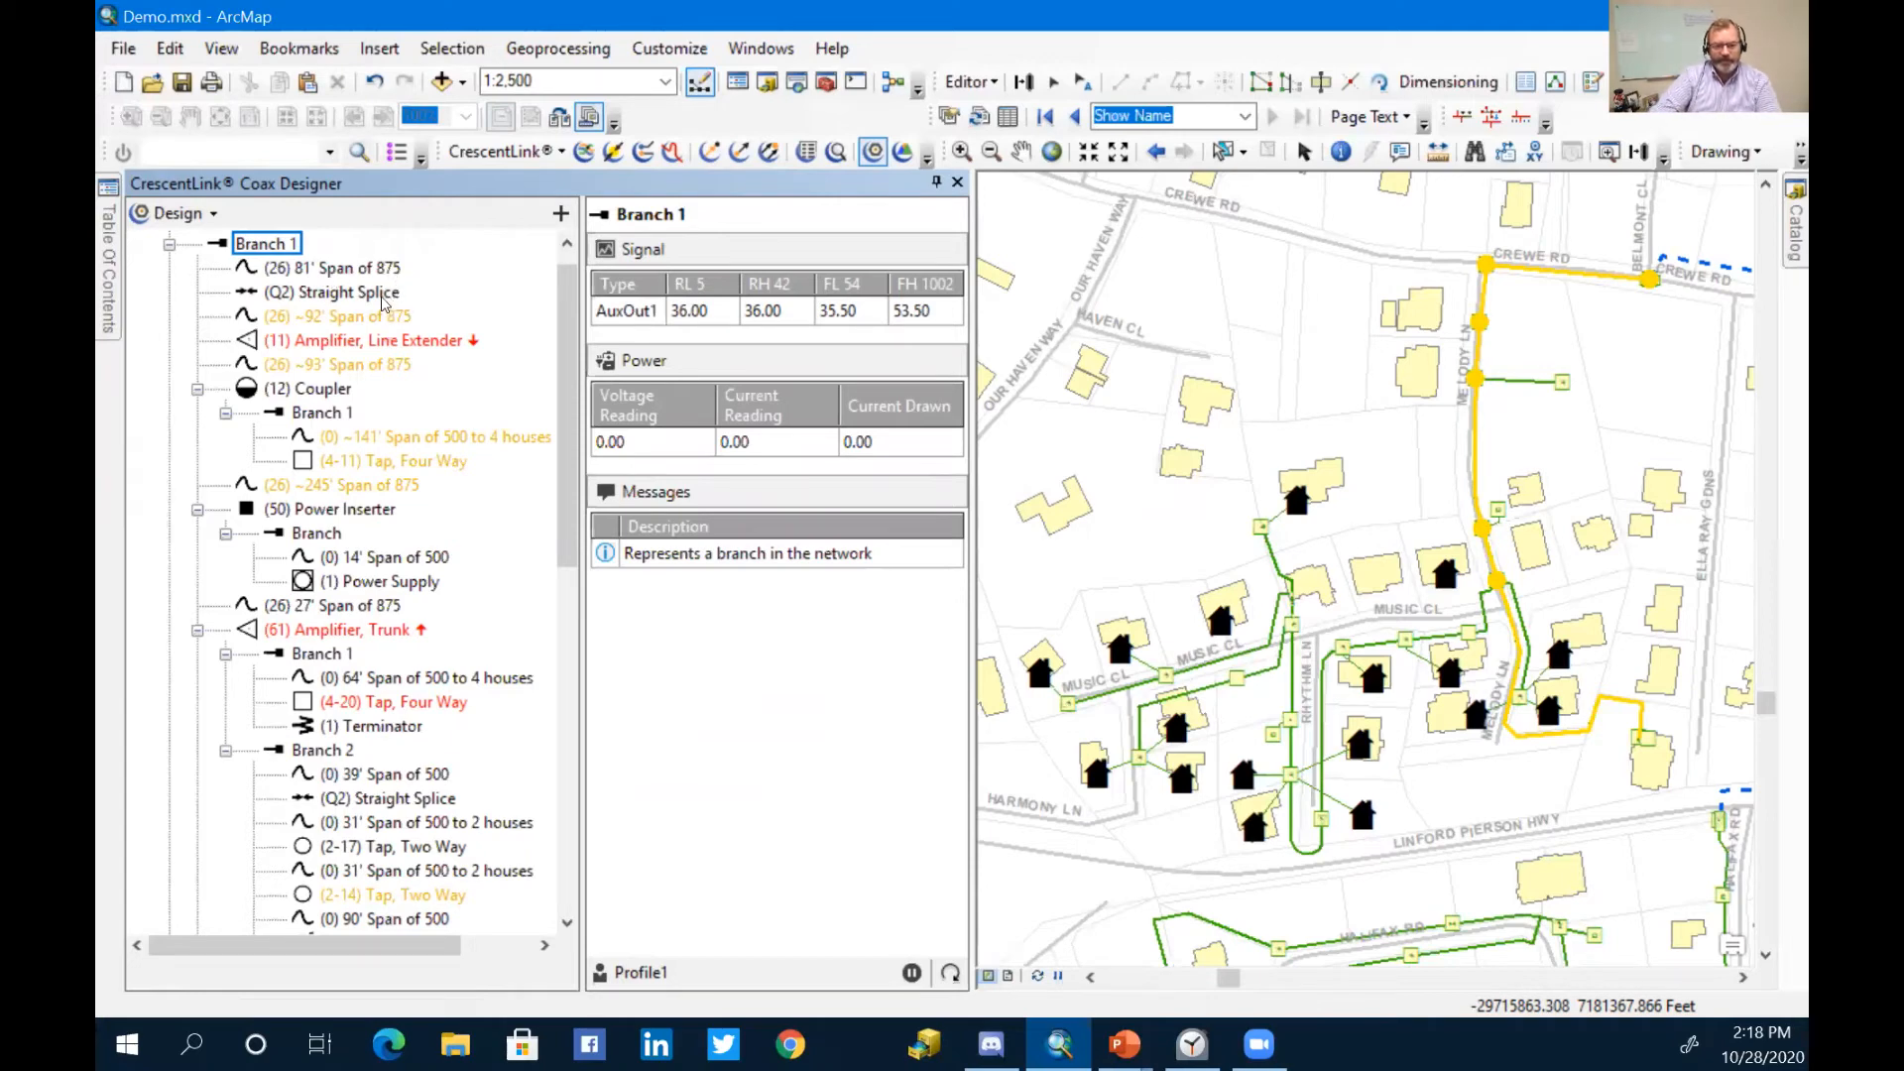
mouse_move(363, 328)
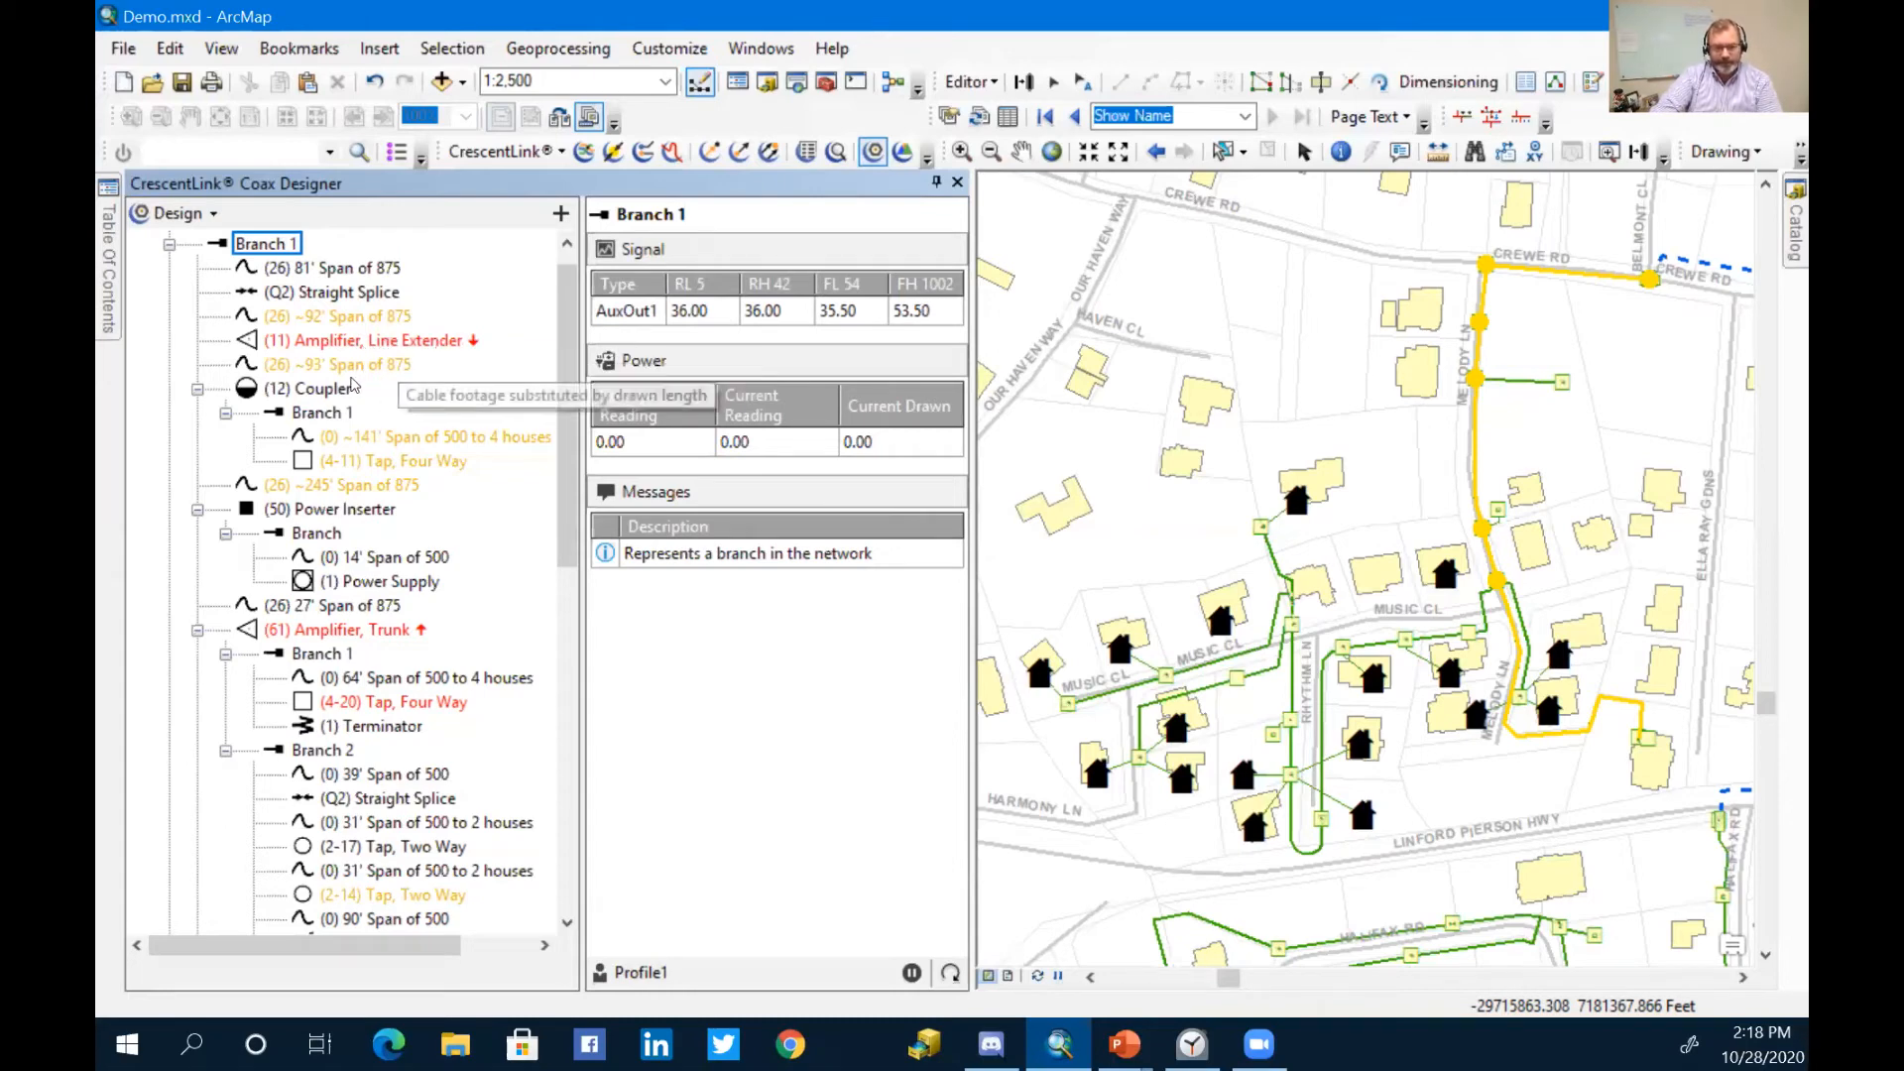
mouse_move(337, 375)
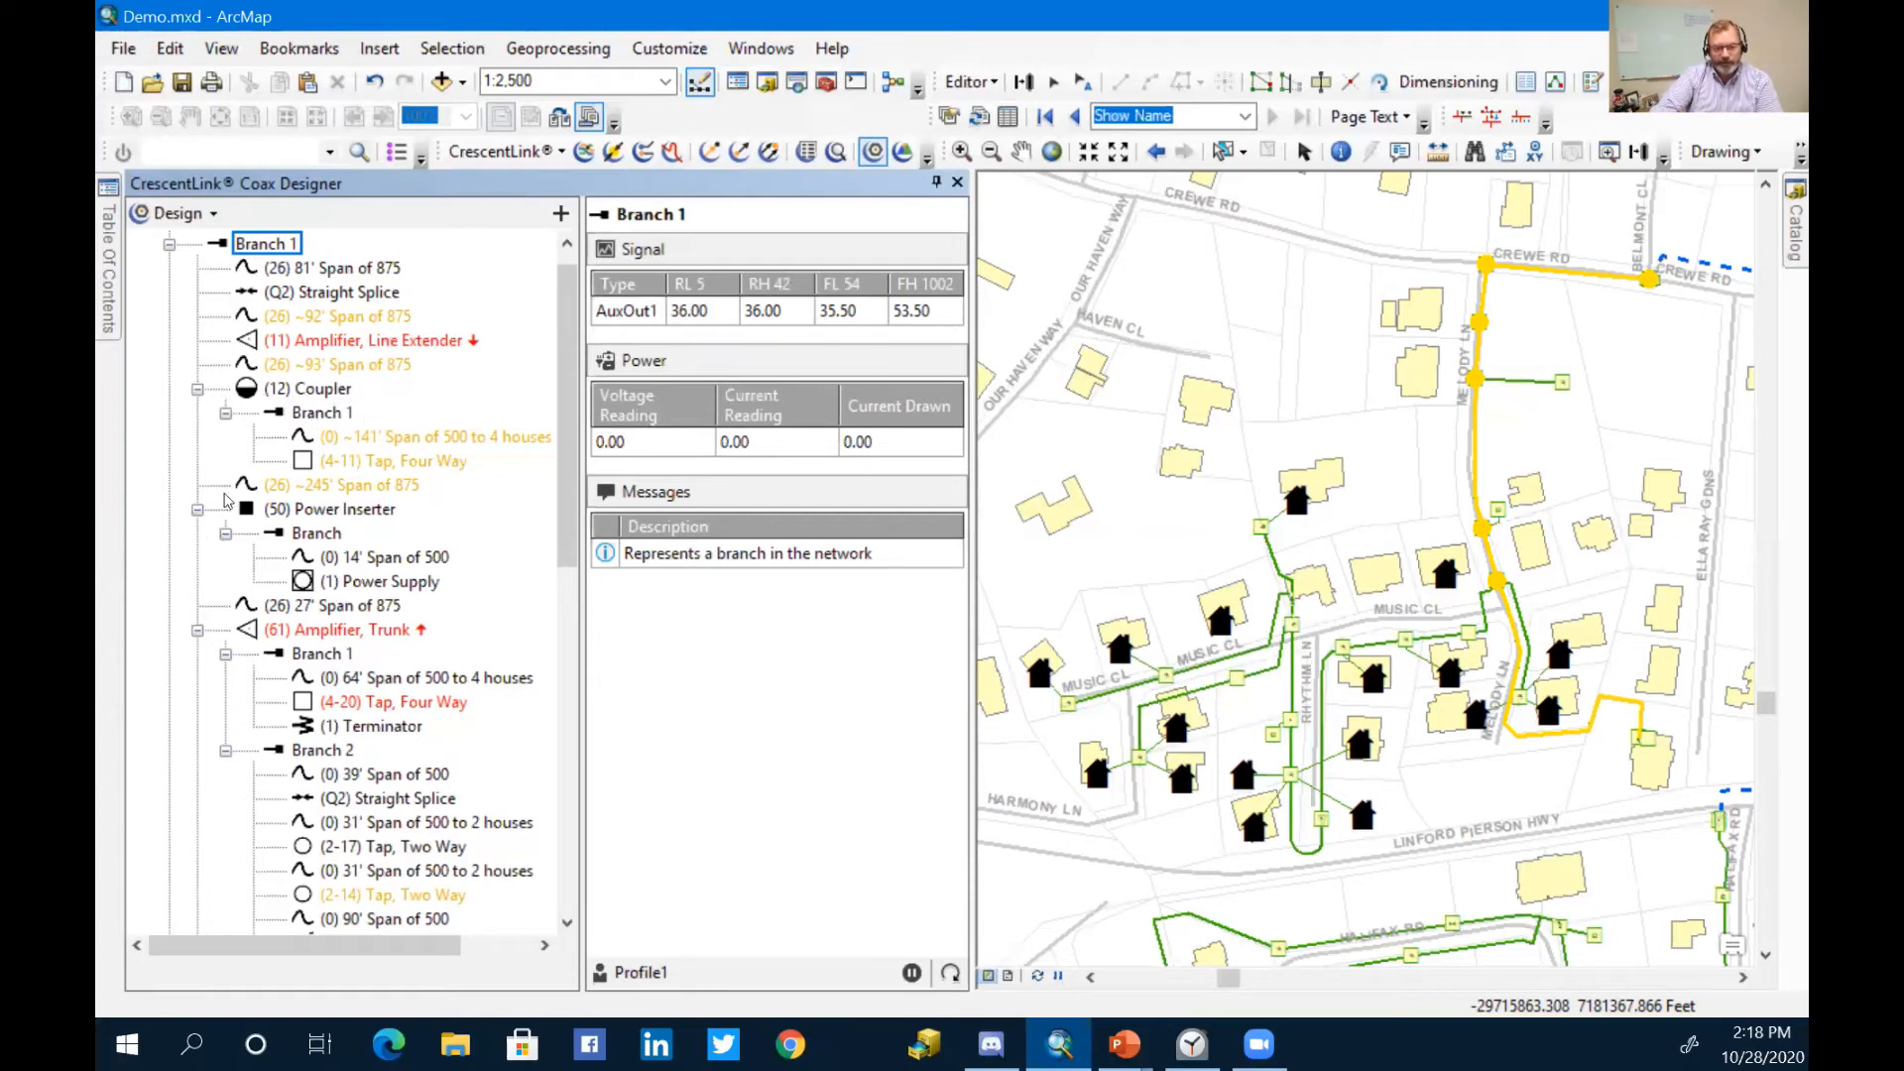
mouse_move(317, 496)
scroll(383, 588, "down", 9)
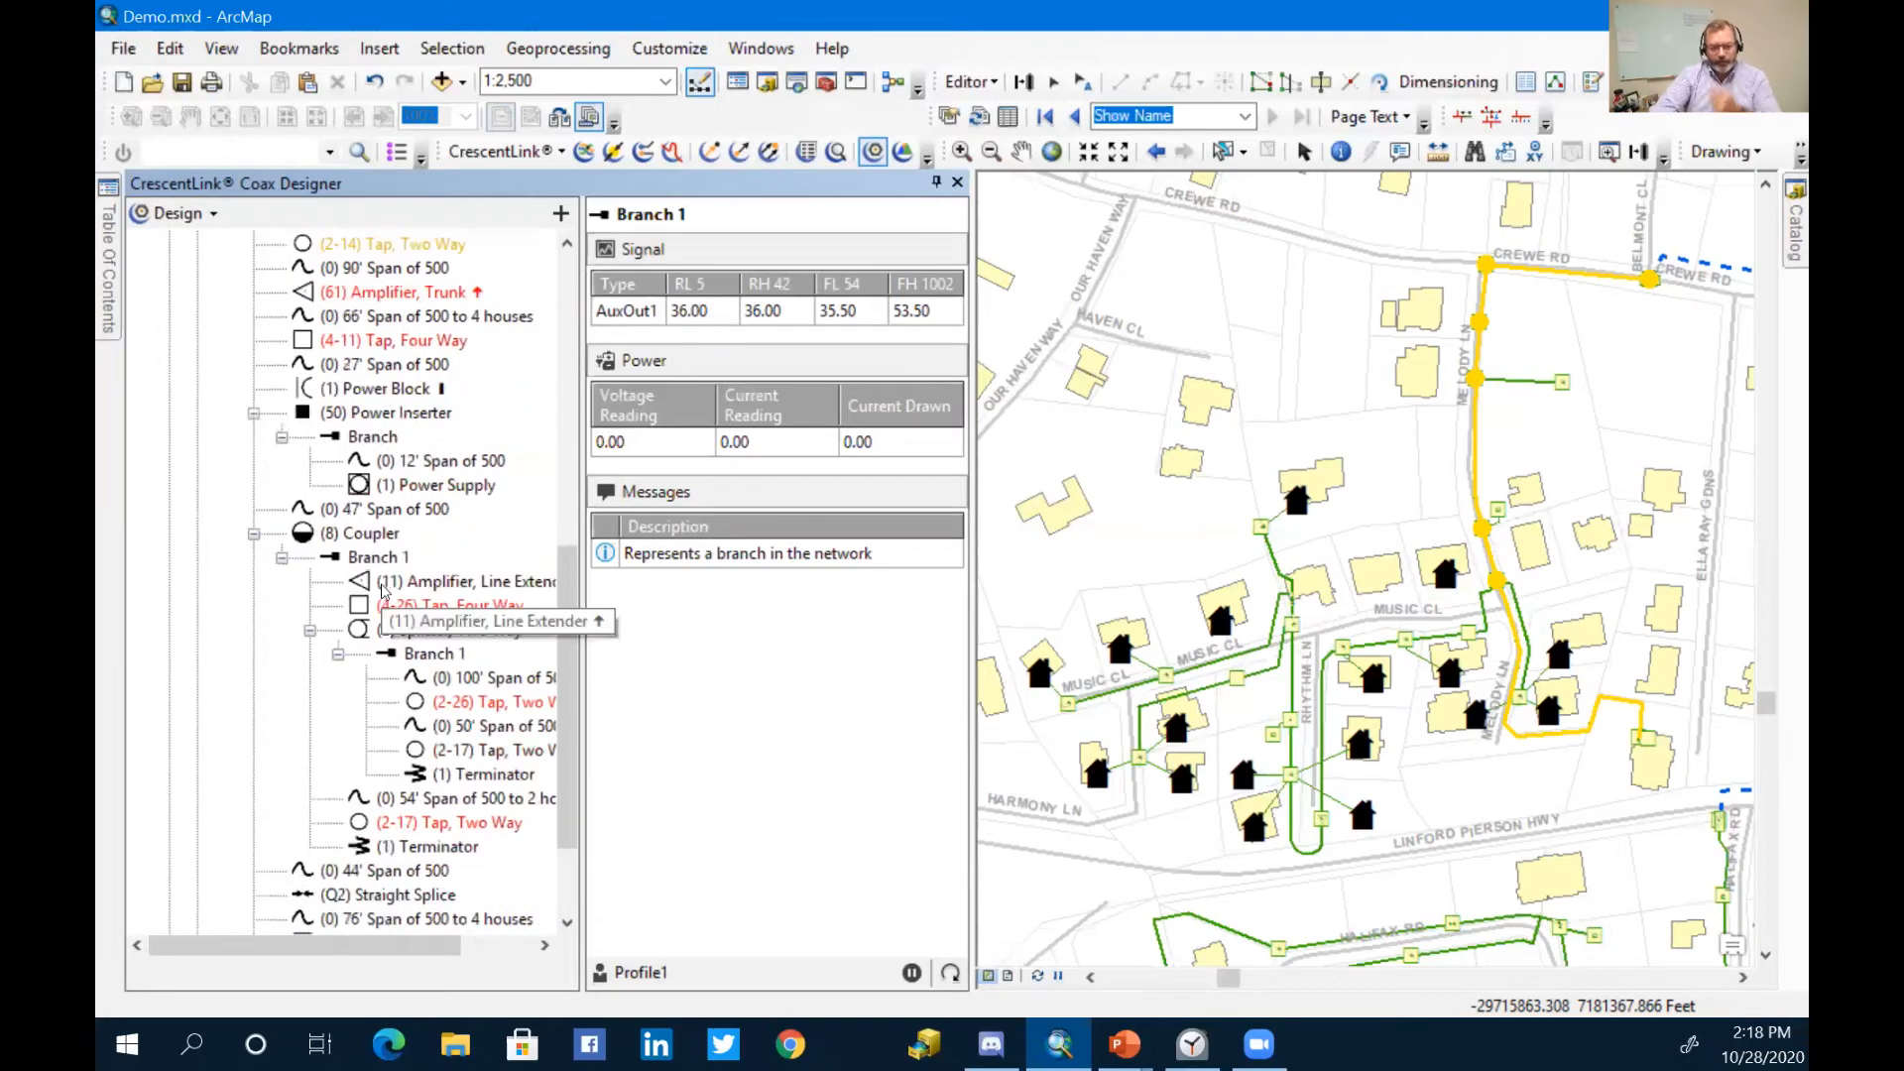
Step: Select the 2-26 two-way tap on Music Cl and examine the flagged RL 5, FL 54 and FH 1002 tap signal levels
scroll(382, 588, "down", 2)
left_click(474, 557)
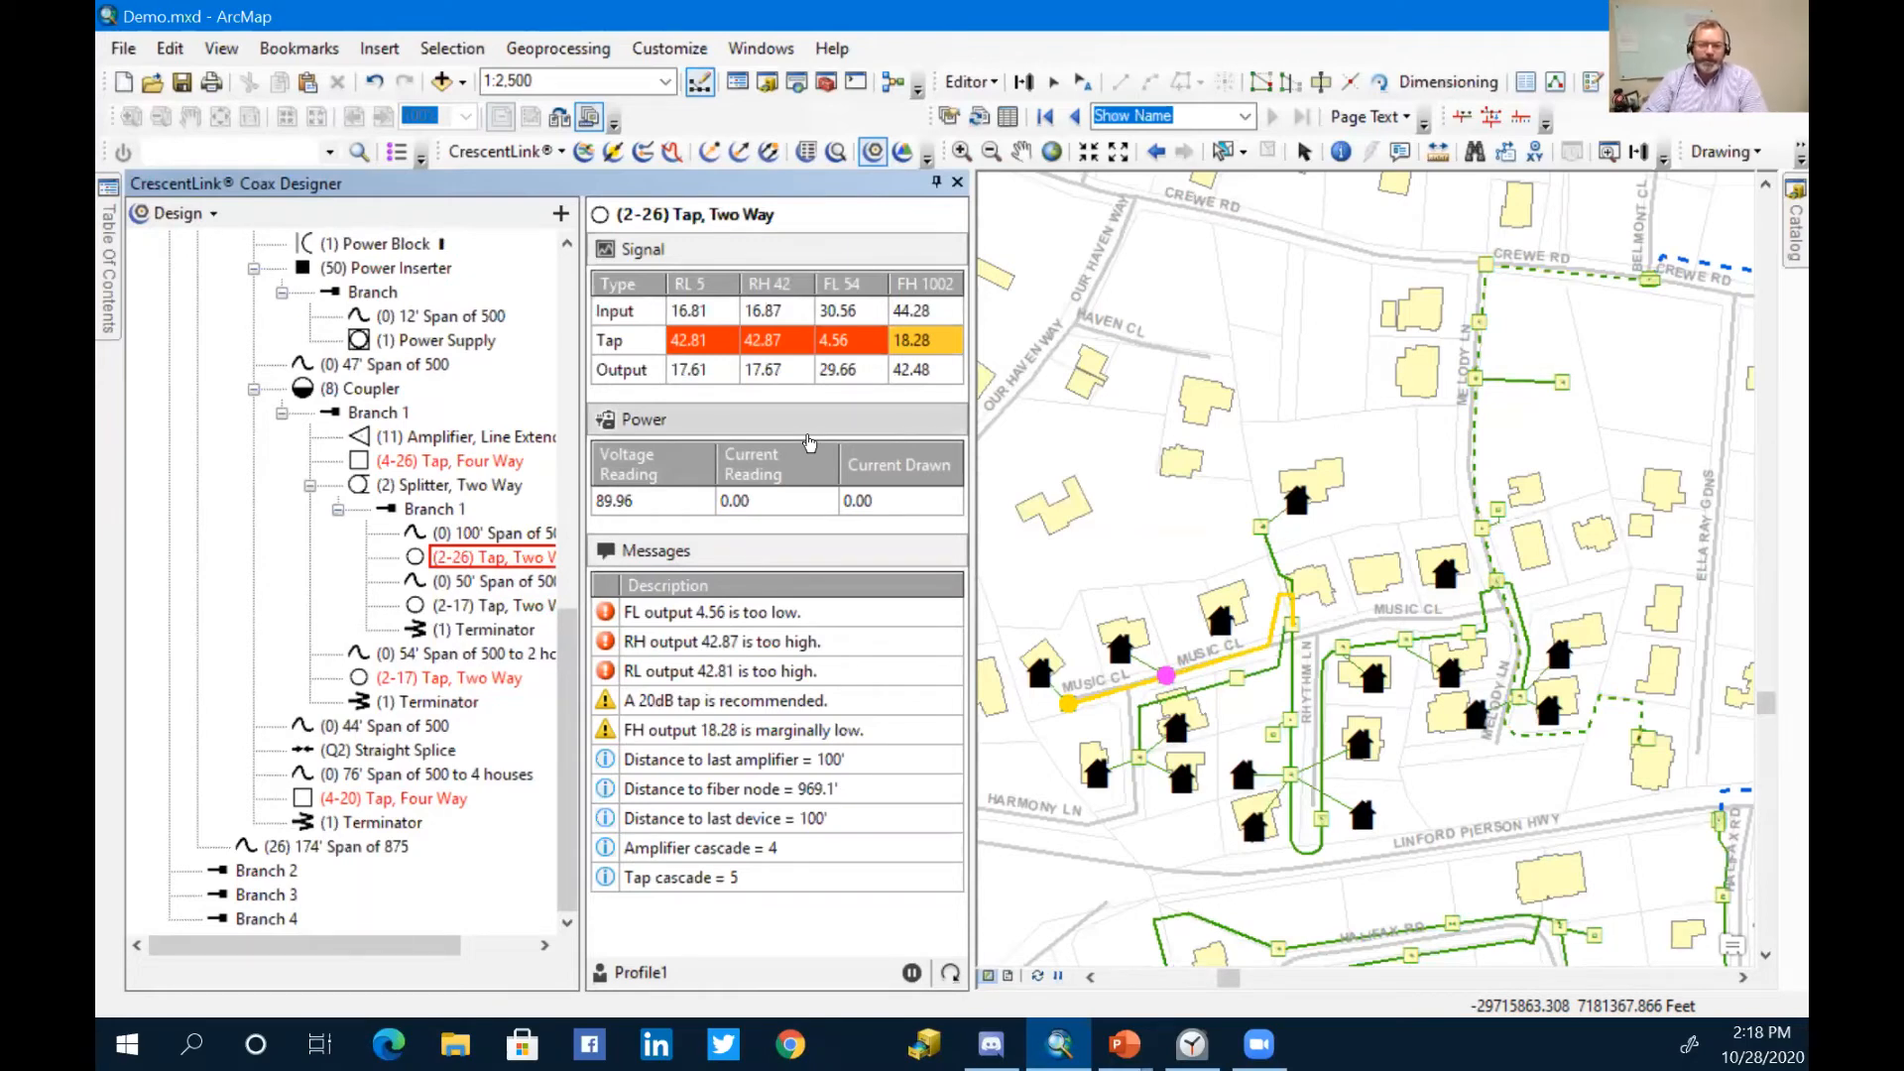
mouse_move(726, 343)
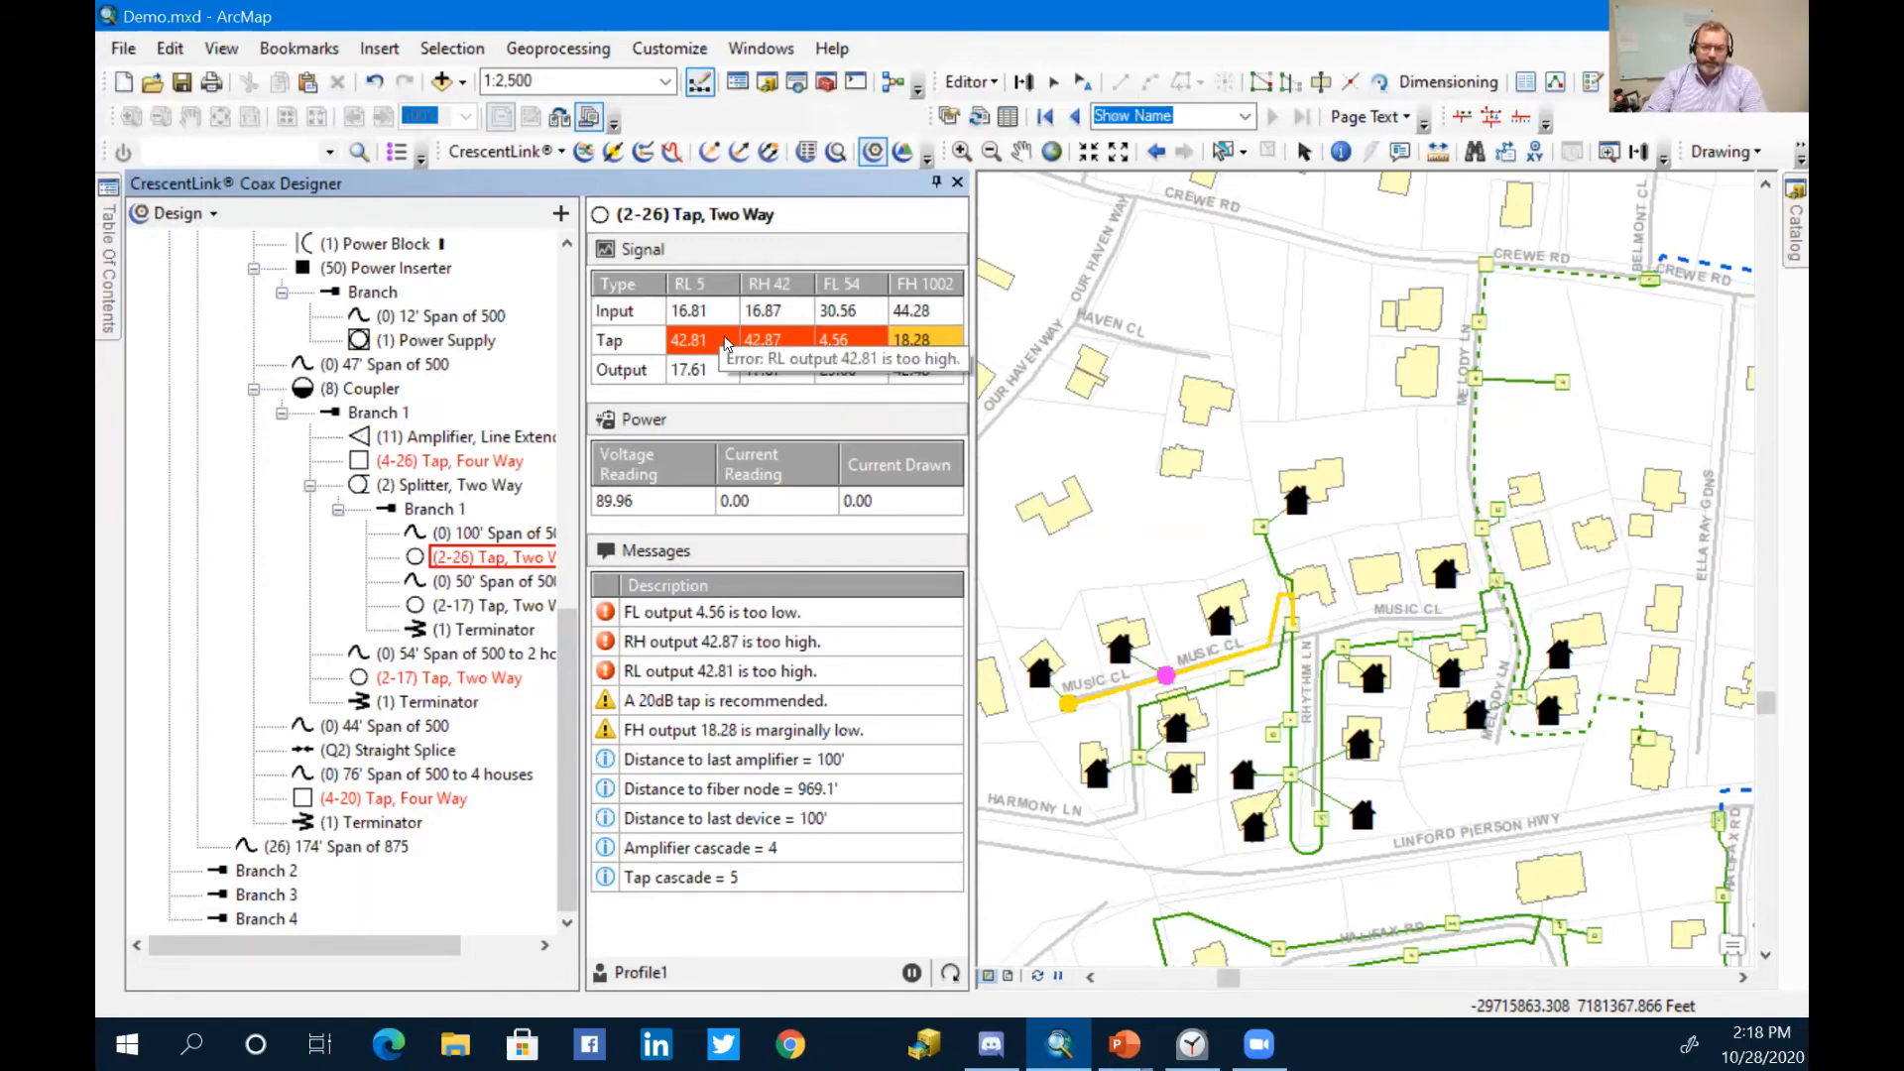
mouse_move(858, 342)
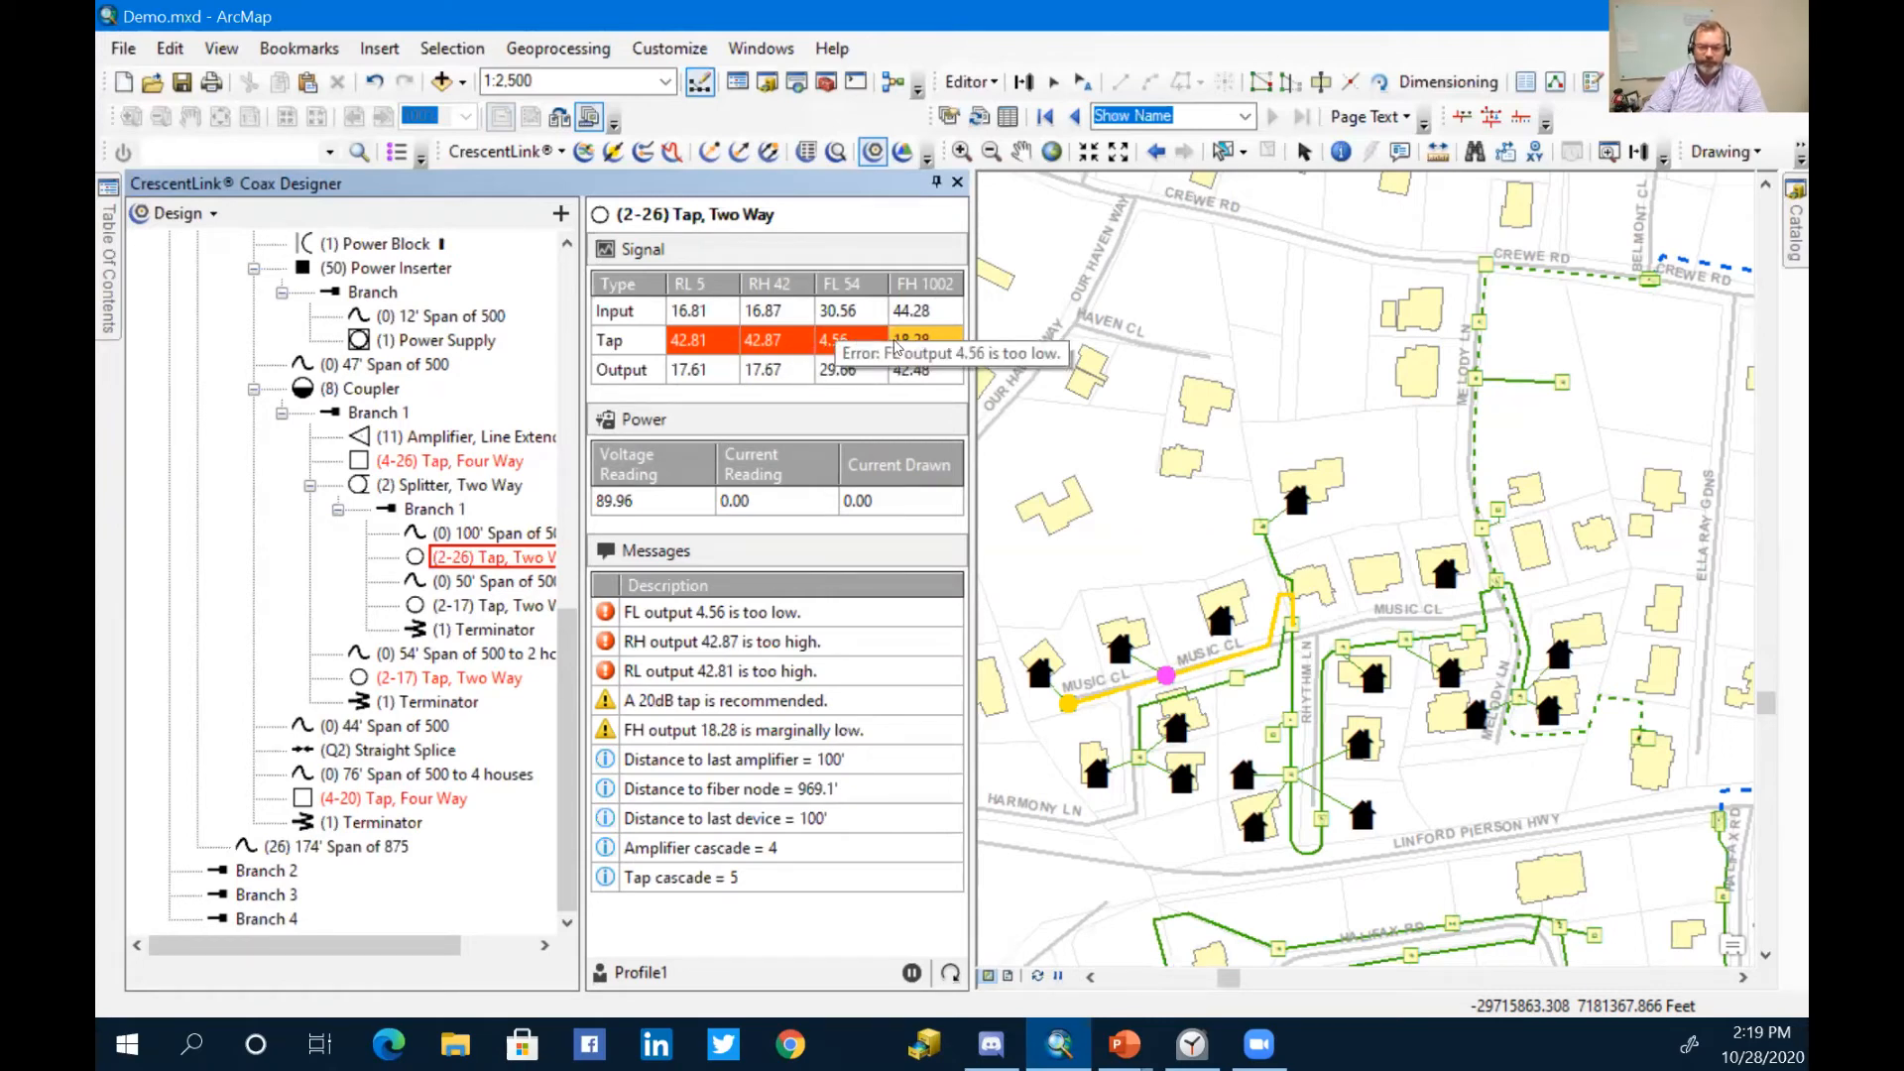
mouse_move(922, 343)
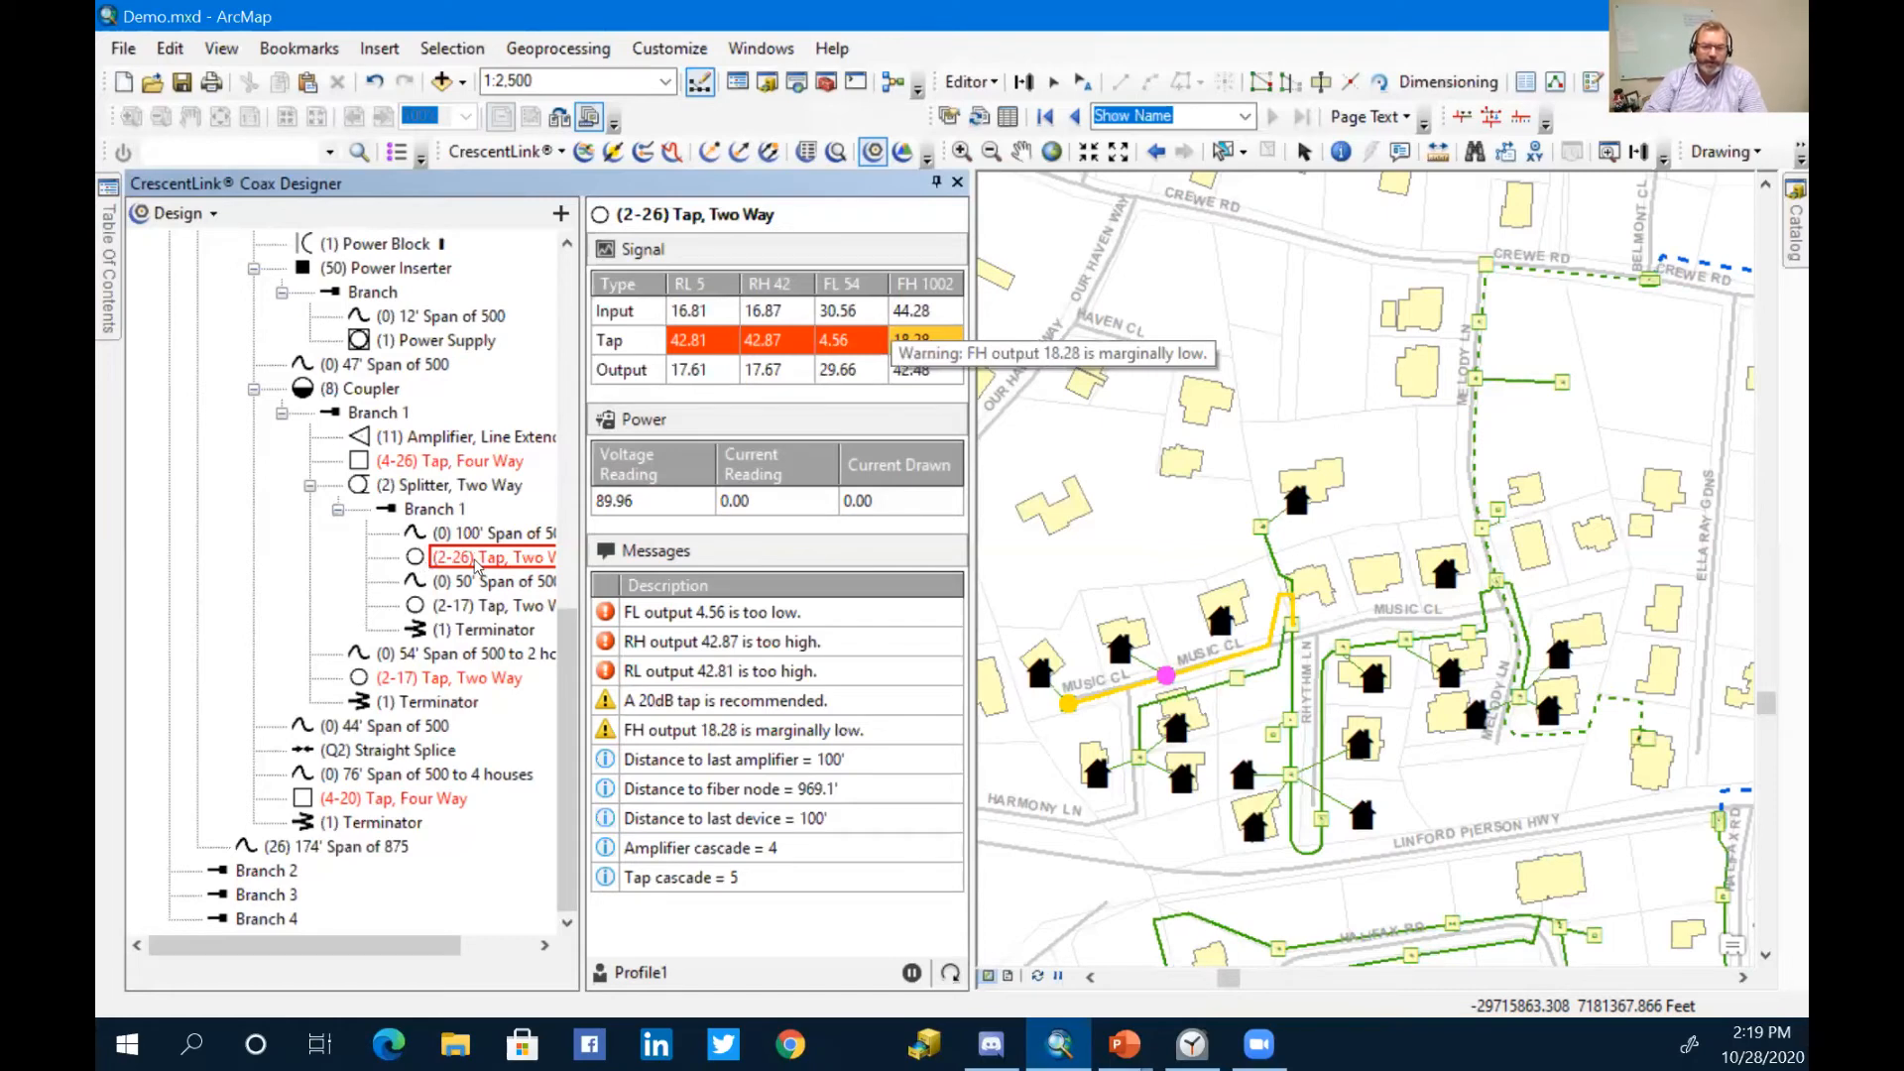
Step: Collapse Branch 2 under the trunk amplifier, then inspect the 12 Coupler's signal levels and its branch contents
scroll(477, 567, "up", 1)
mouse_move(467, 544)
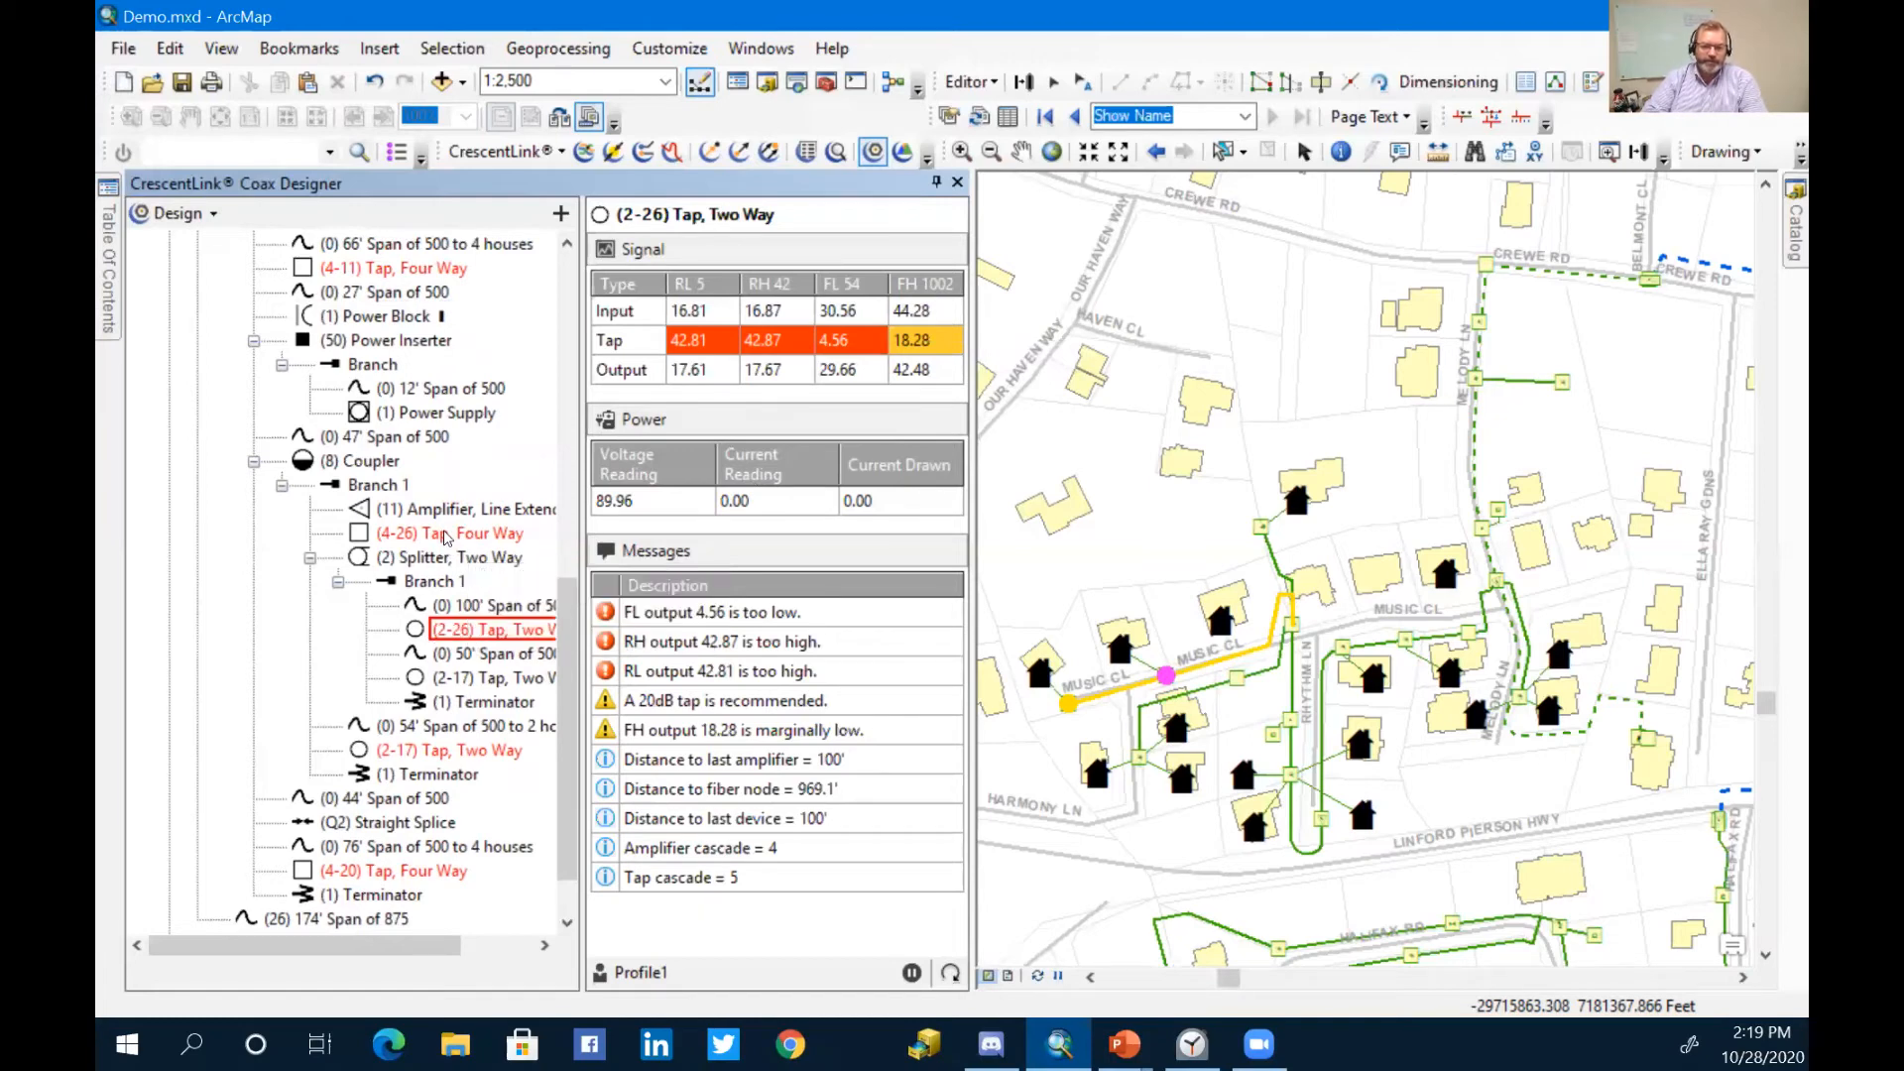
left_click(282, 486)
left_click(232, 277)
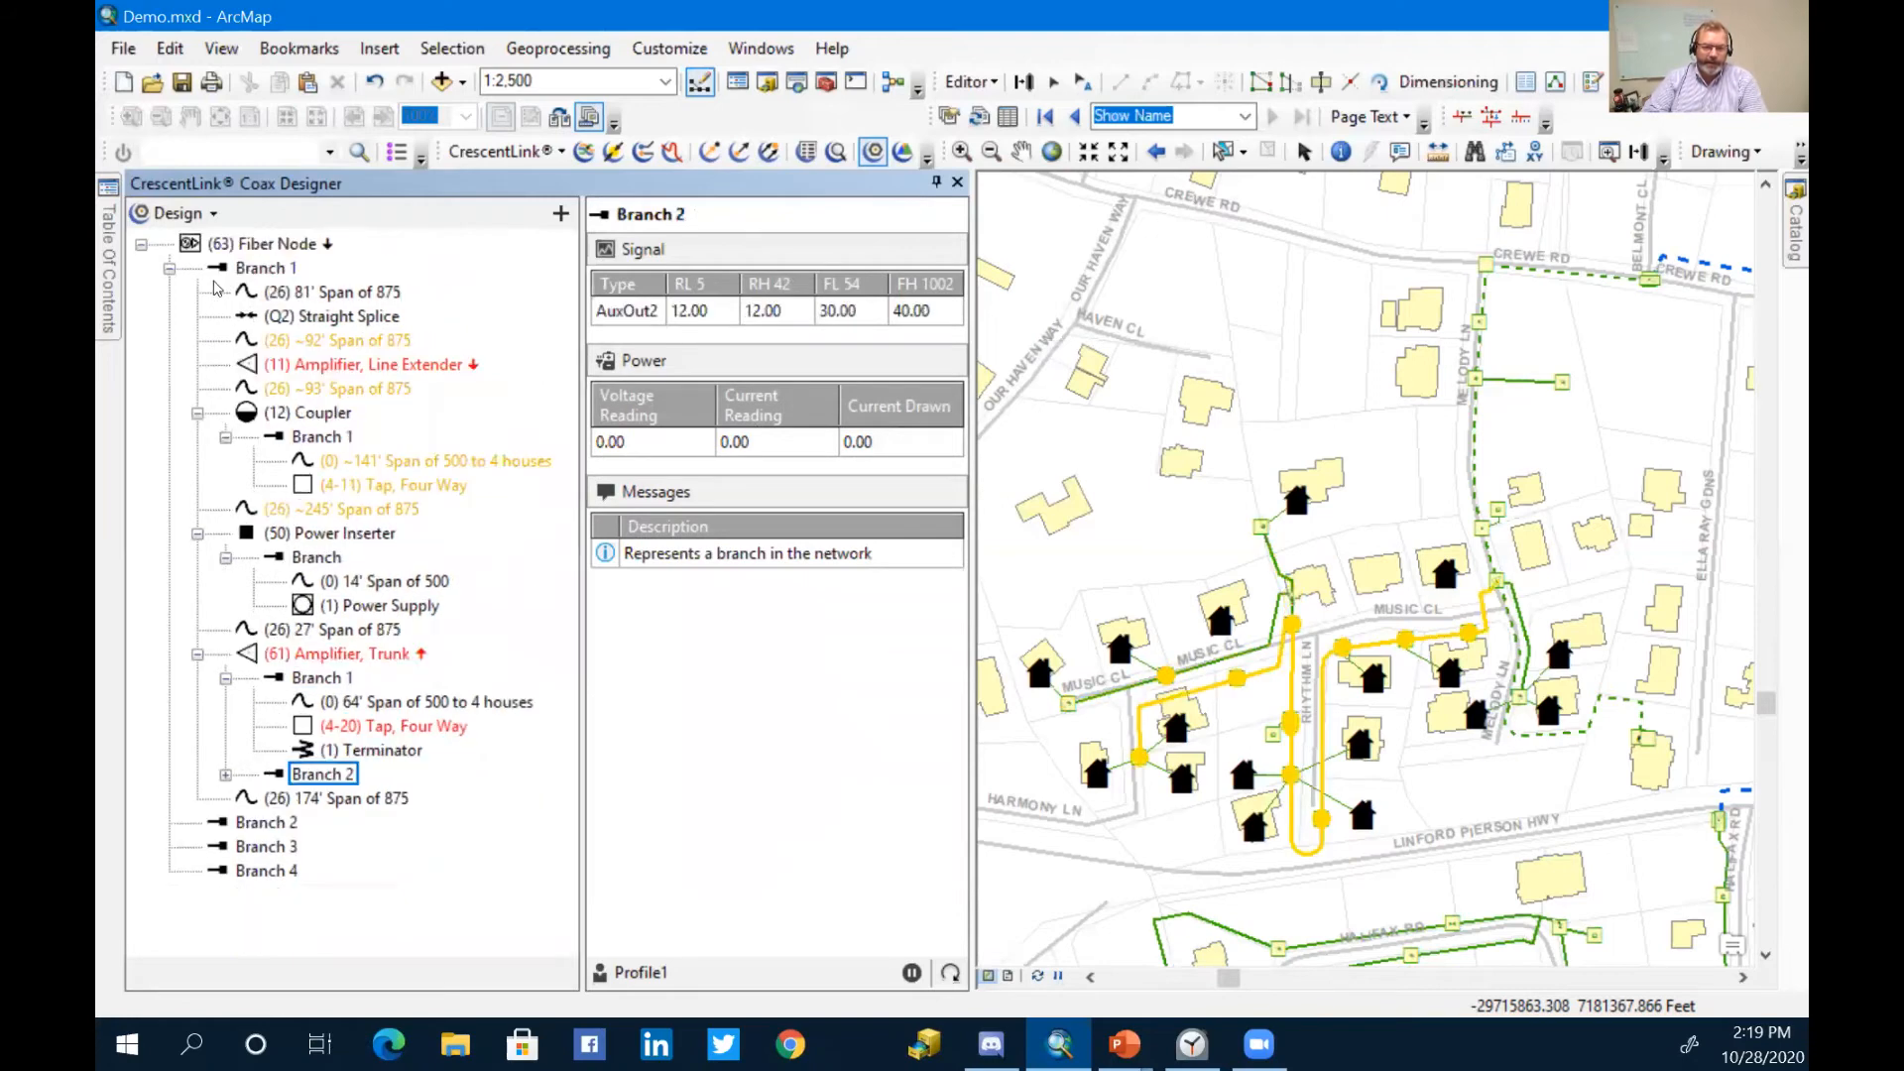
left_click(198, 414)
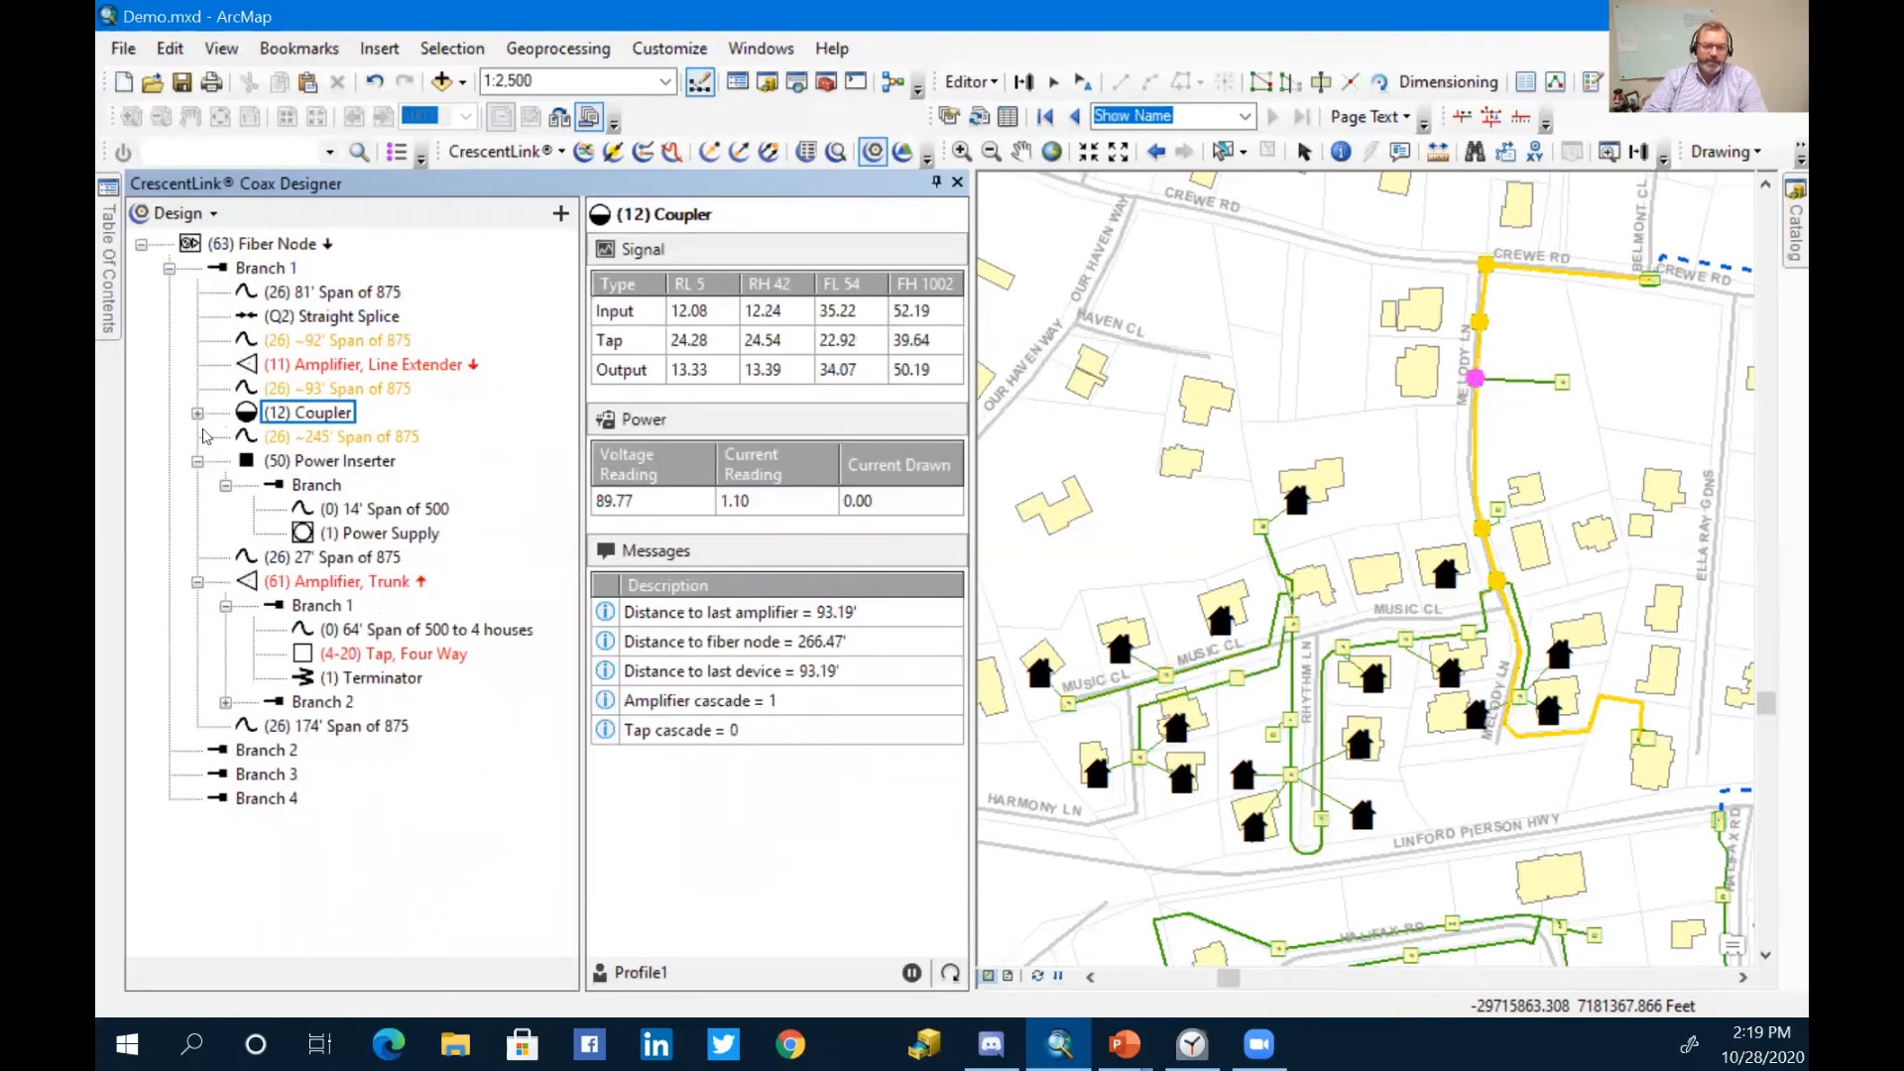
left_click(197, 414)
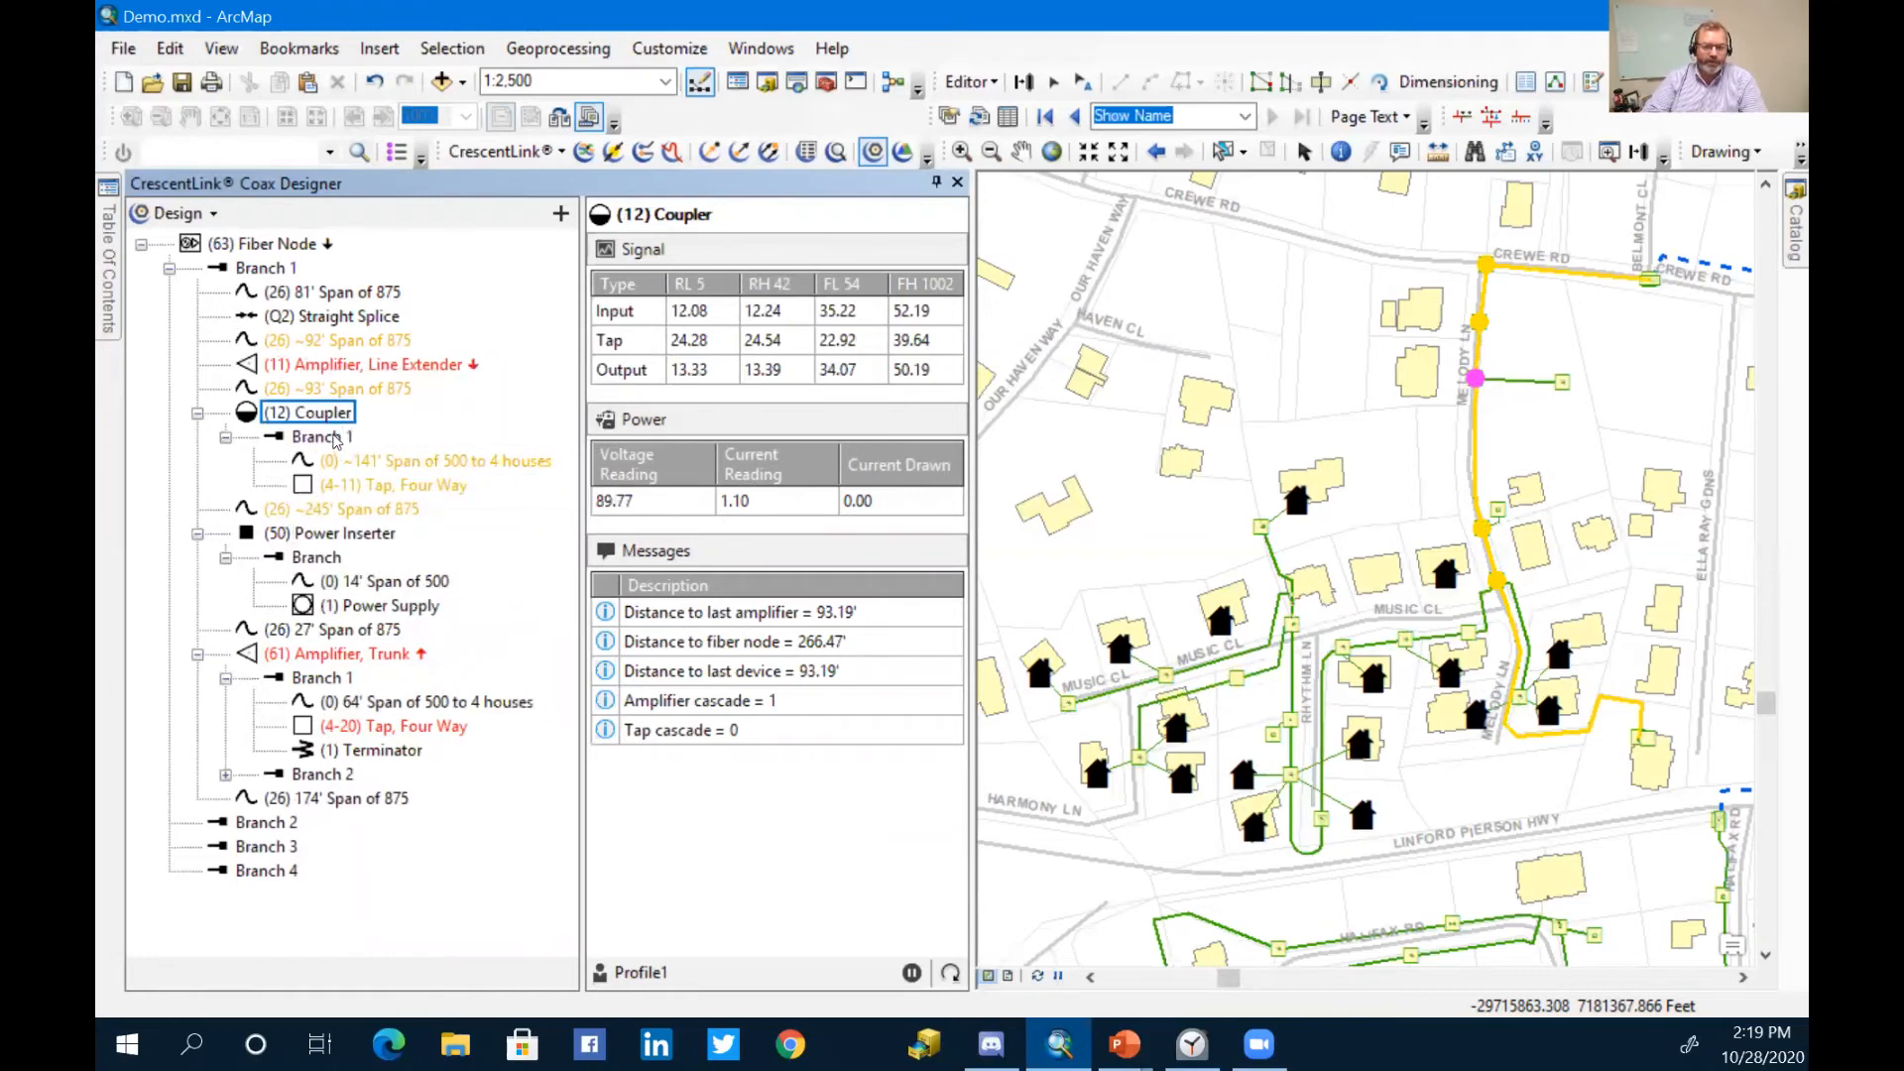
Step: Select the 4-11 four-way tap under the 12 Coupler, zoom the map to it and examine its signal-level stamp
right_click(354, 461)
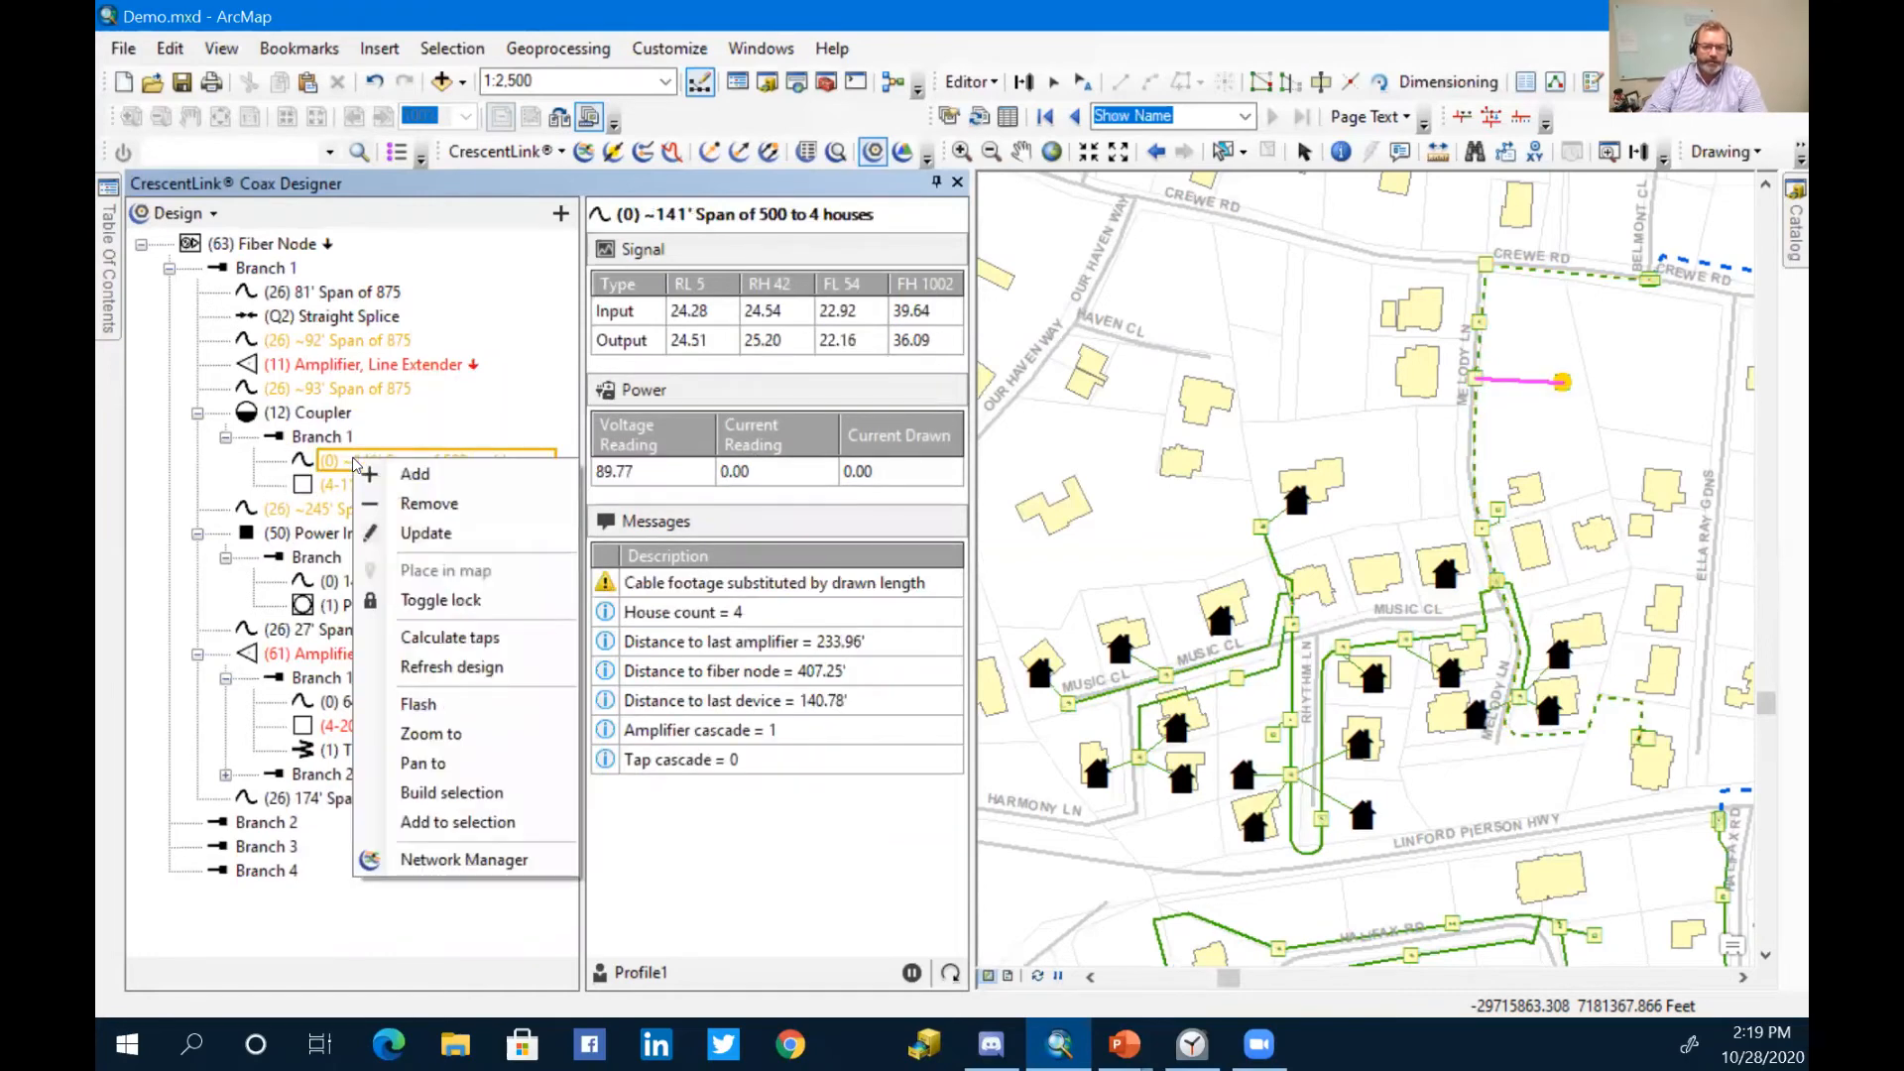
key("Escape")
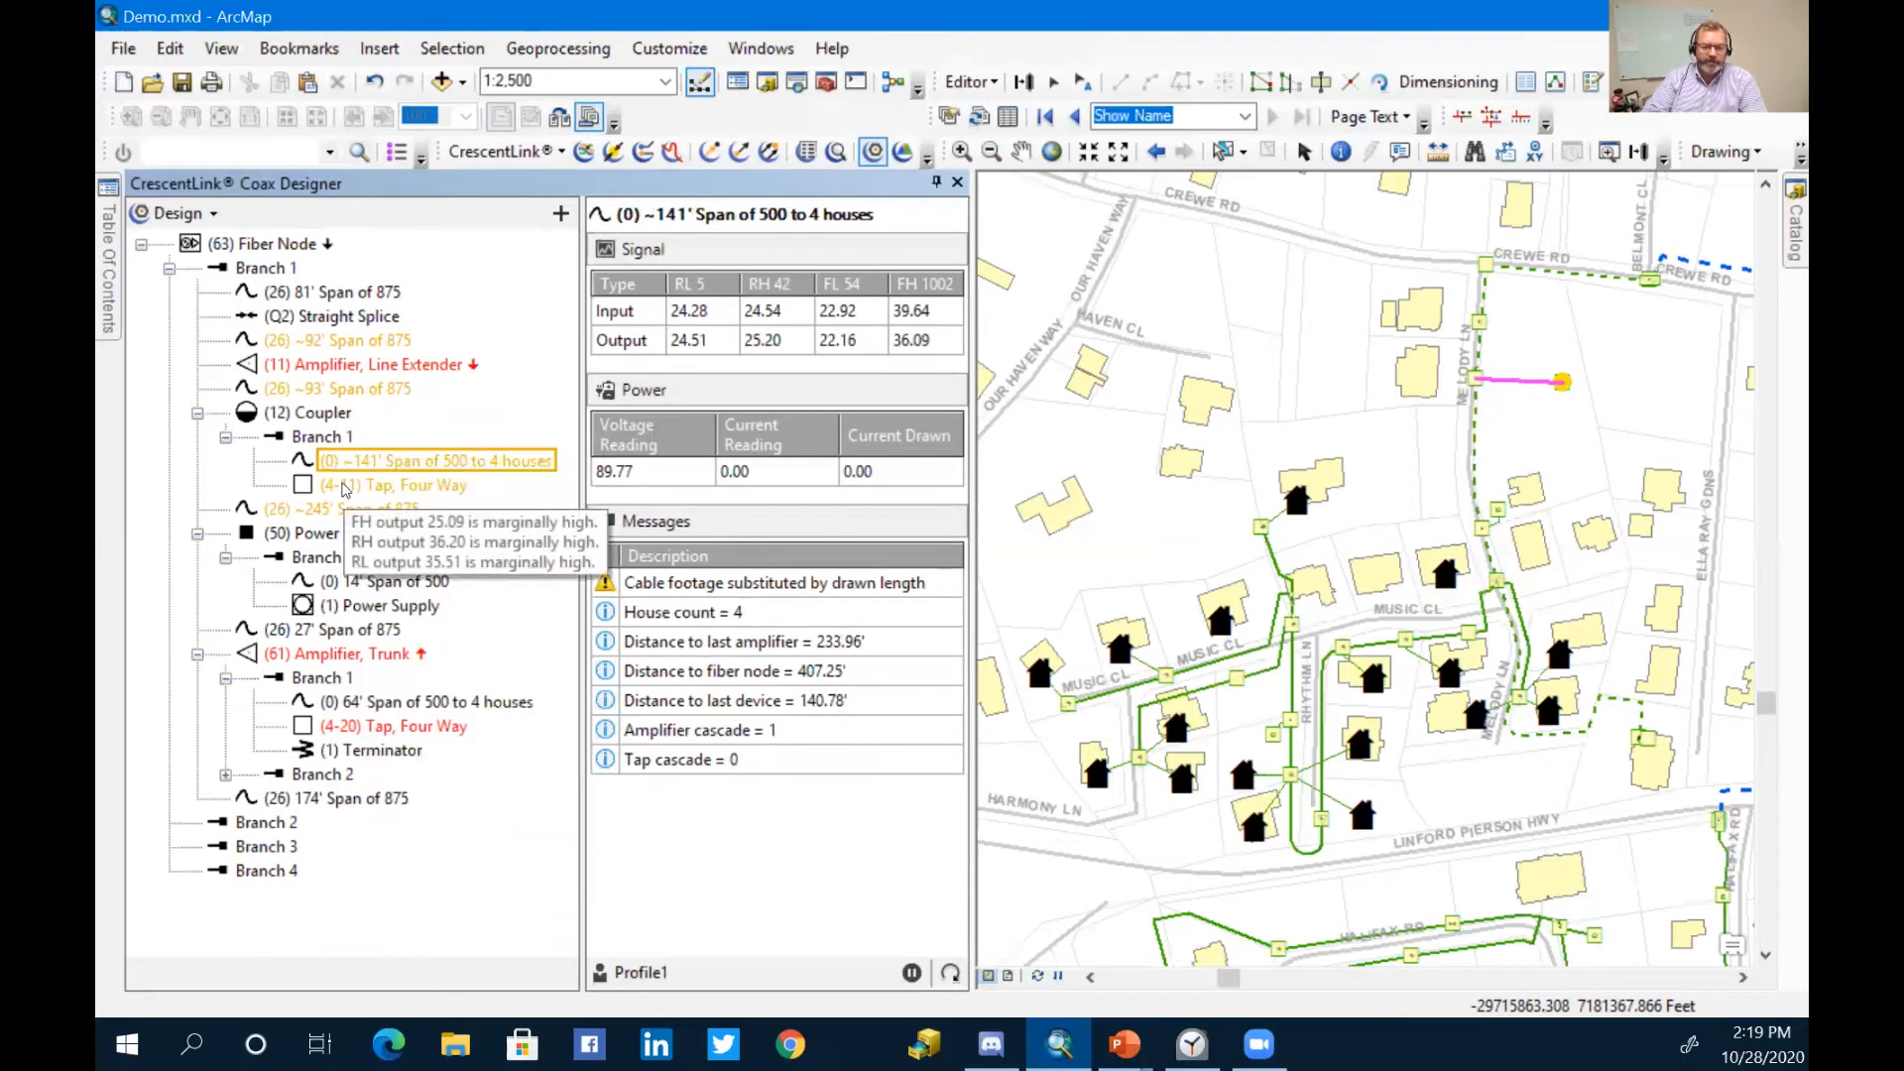
right_click(344, 485)
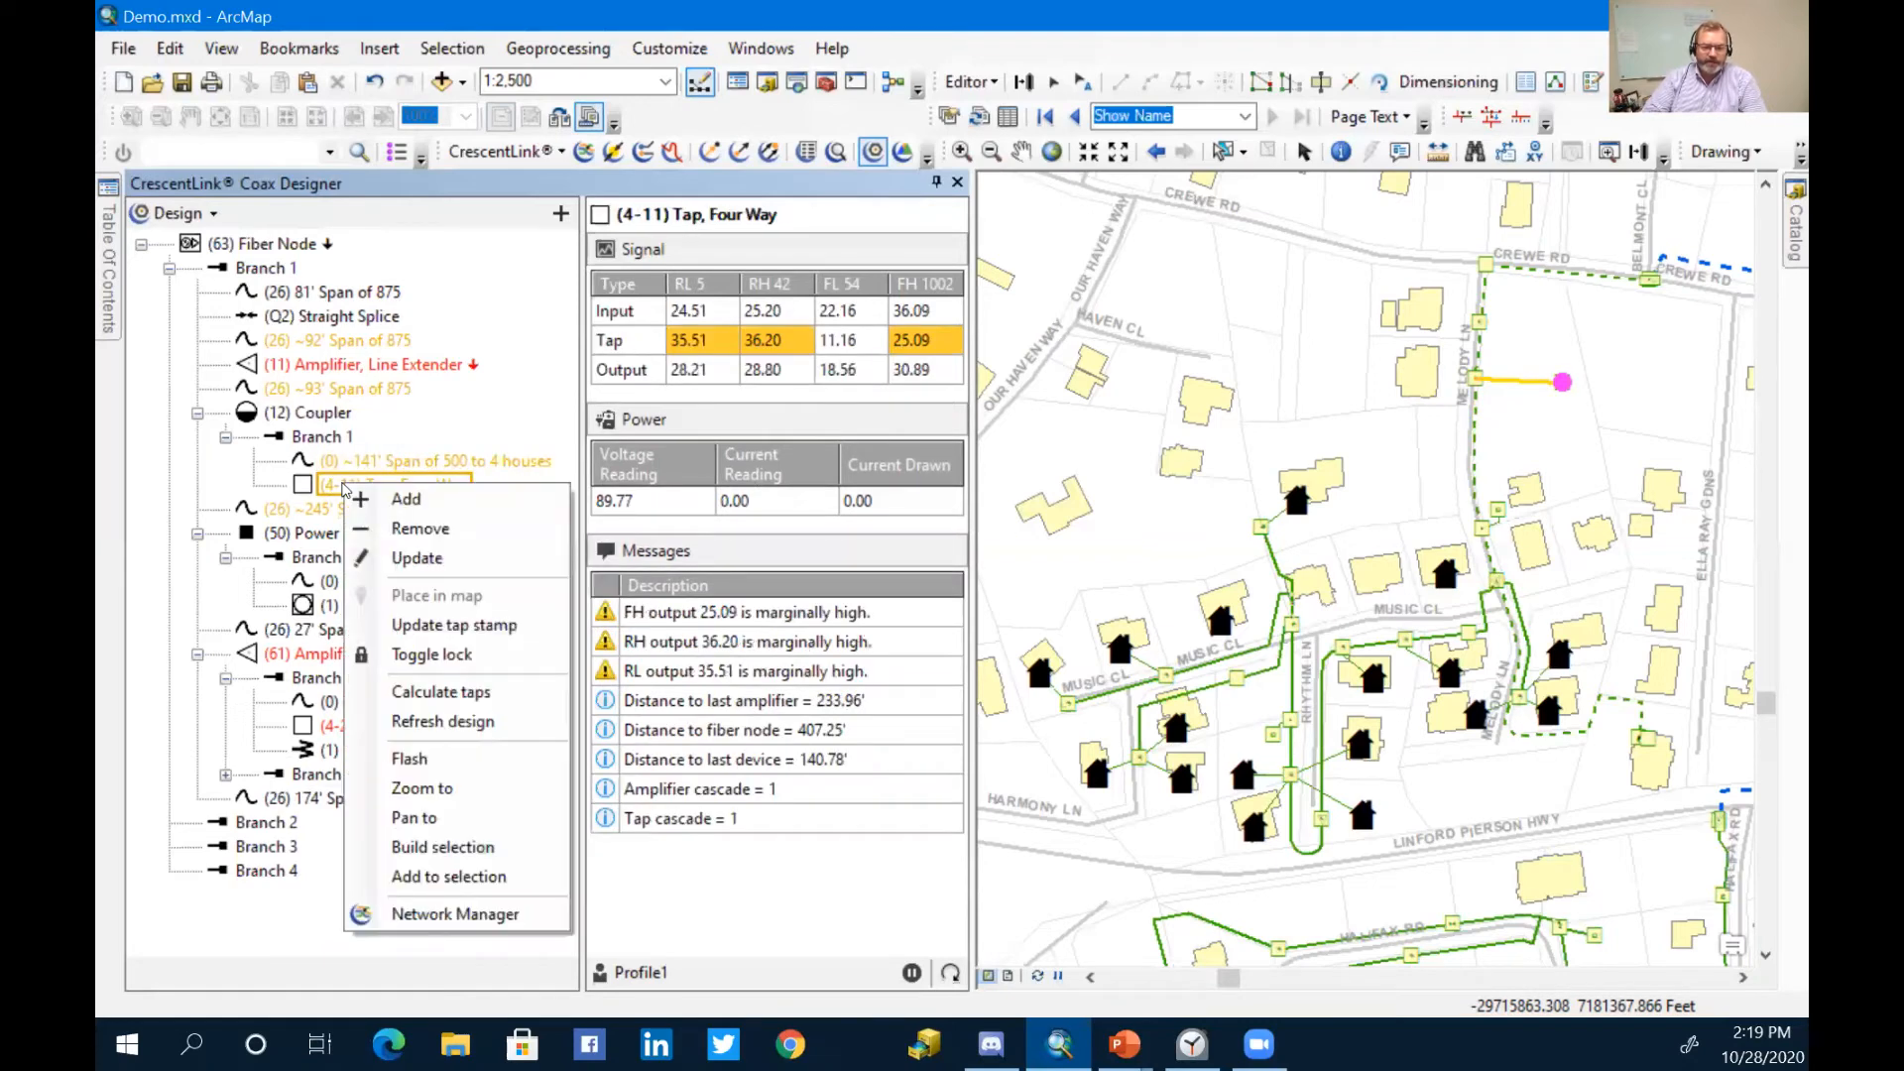
left_click(466, 791)
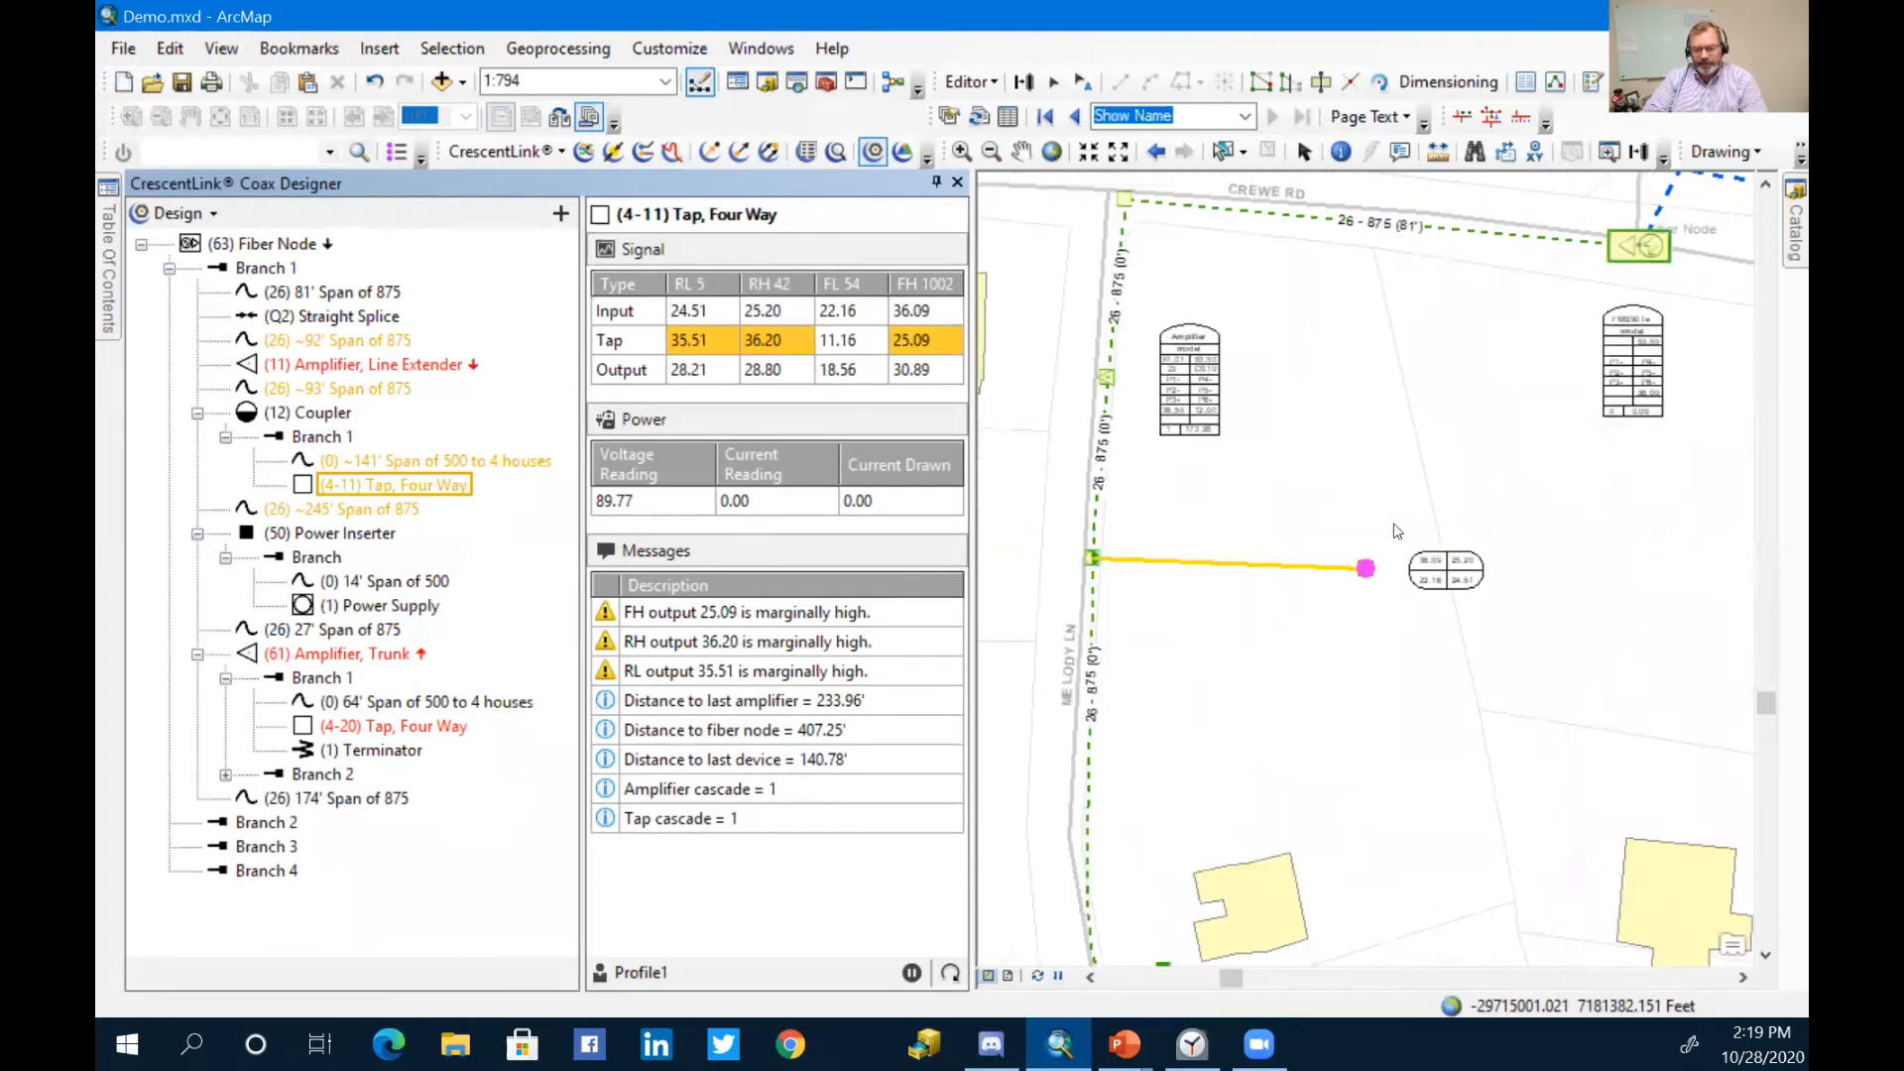
scroll(1389, 560, "up", 5)
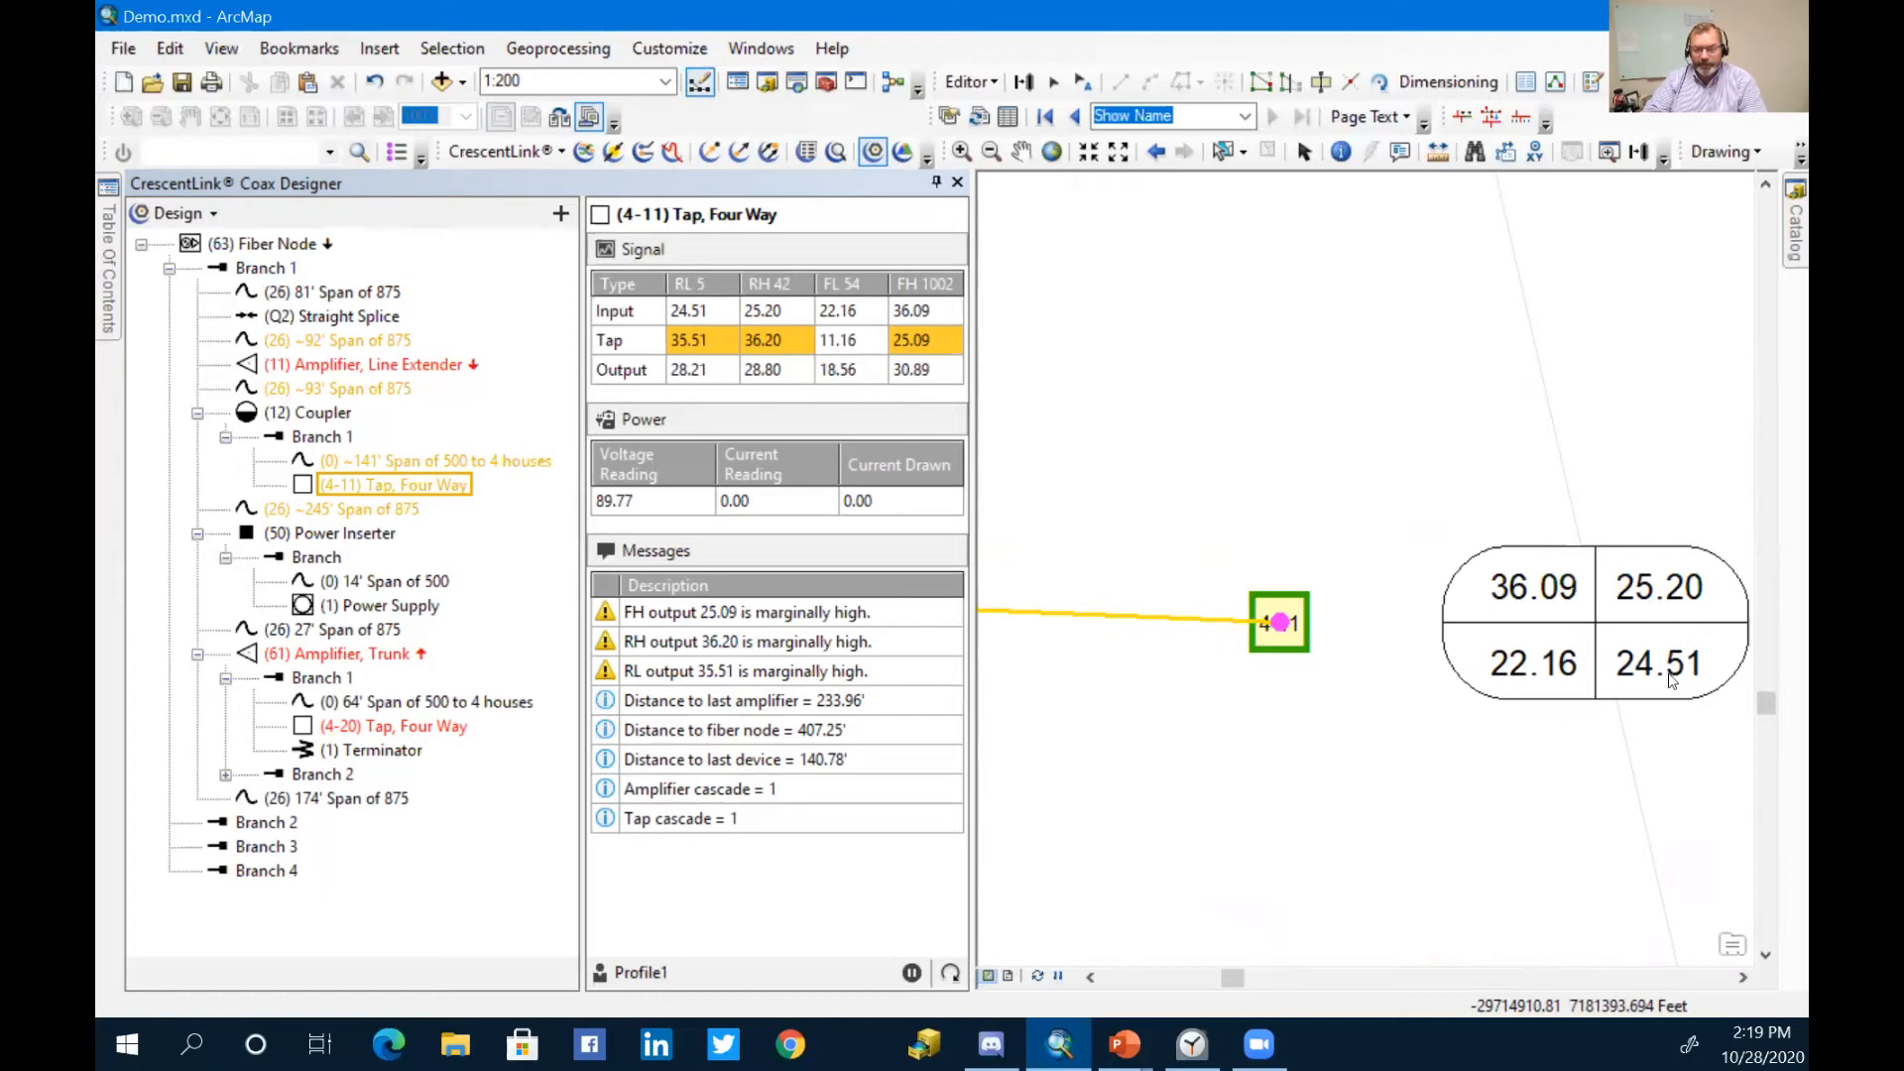
scroll(1395, 653, "up", 1)
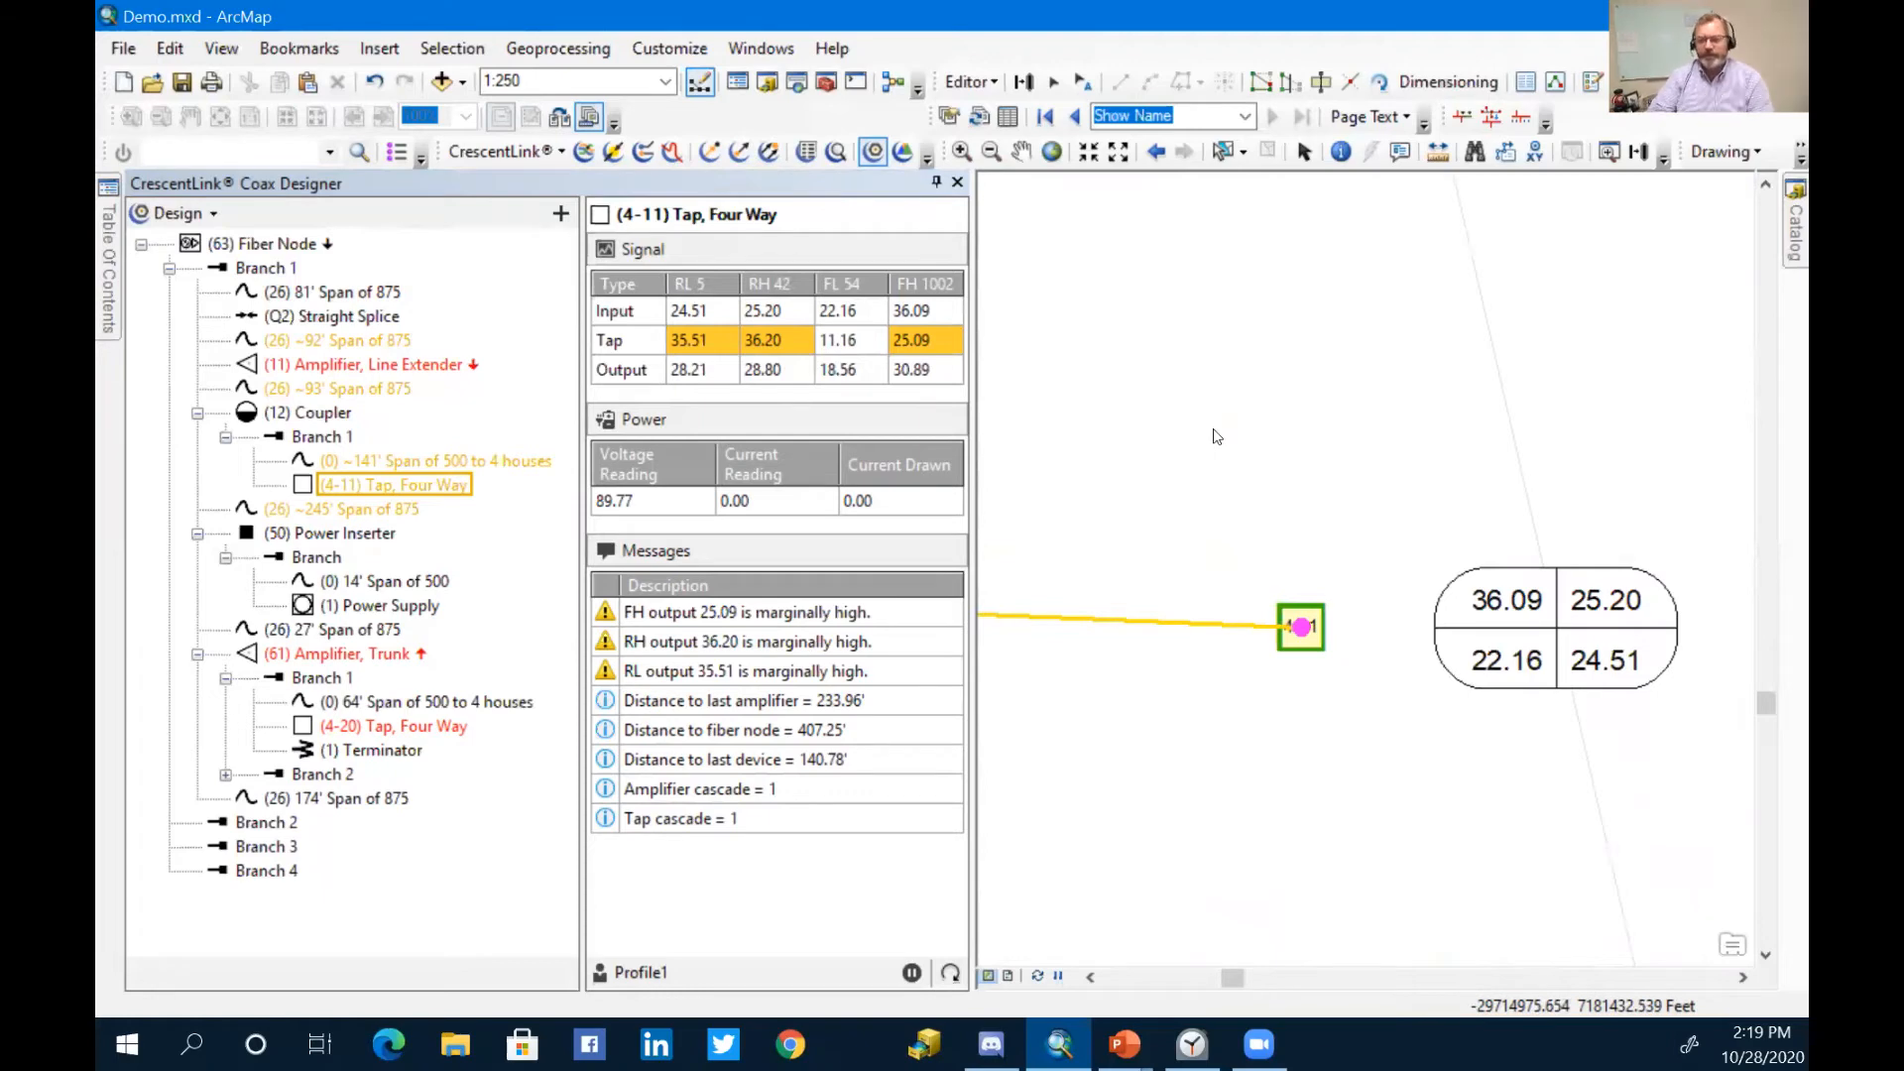
Step: Open the 4-11 tap's equipment record in Network Manager and review the fields of its Tap 2x2 stamp
left_click(583, 151)
left_click(1299, 627)
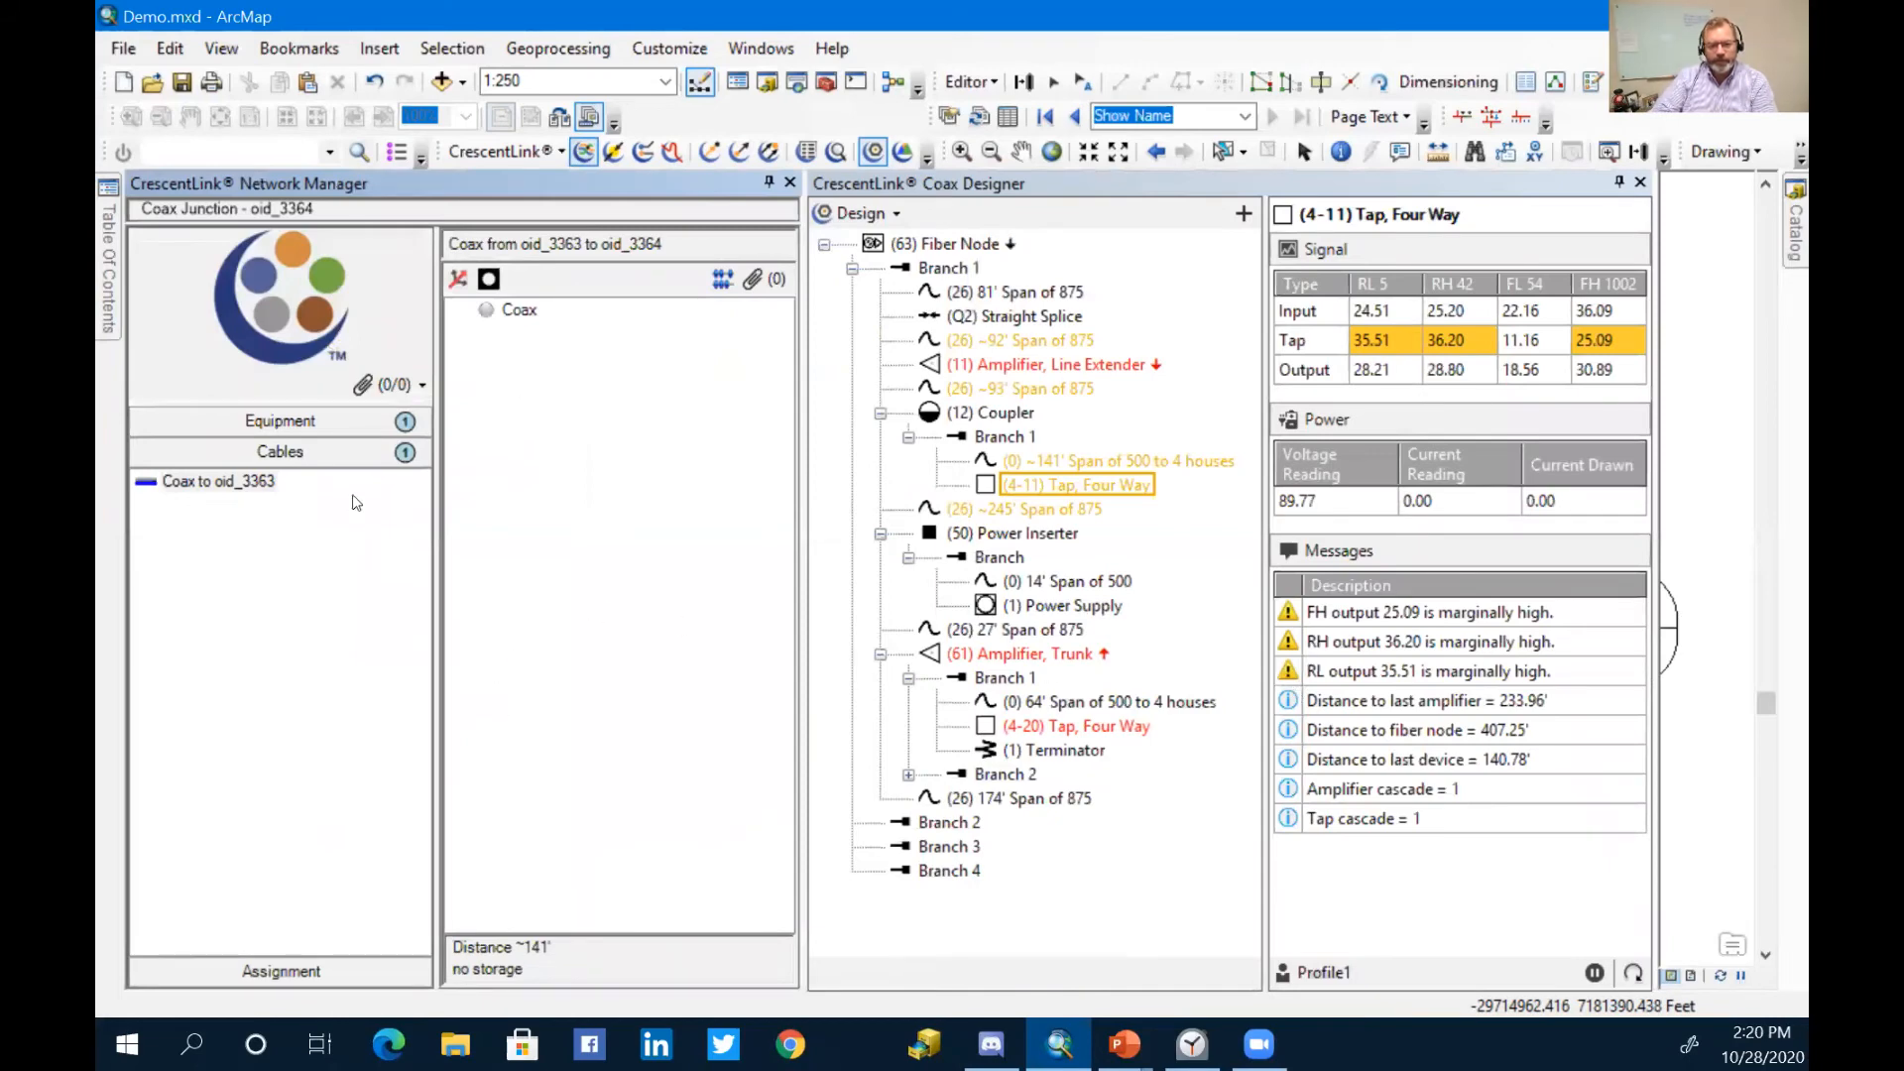
left_click(316, 418)
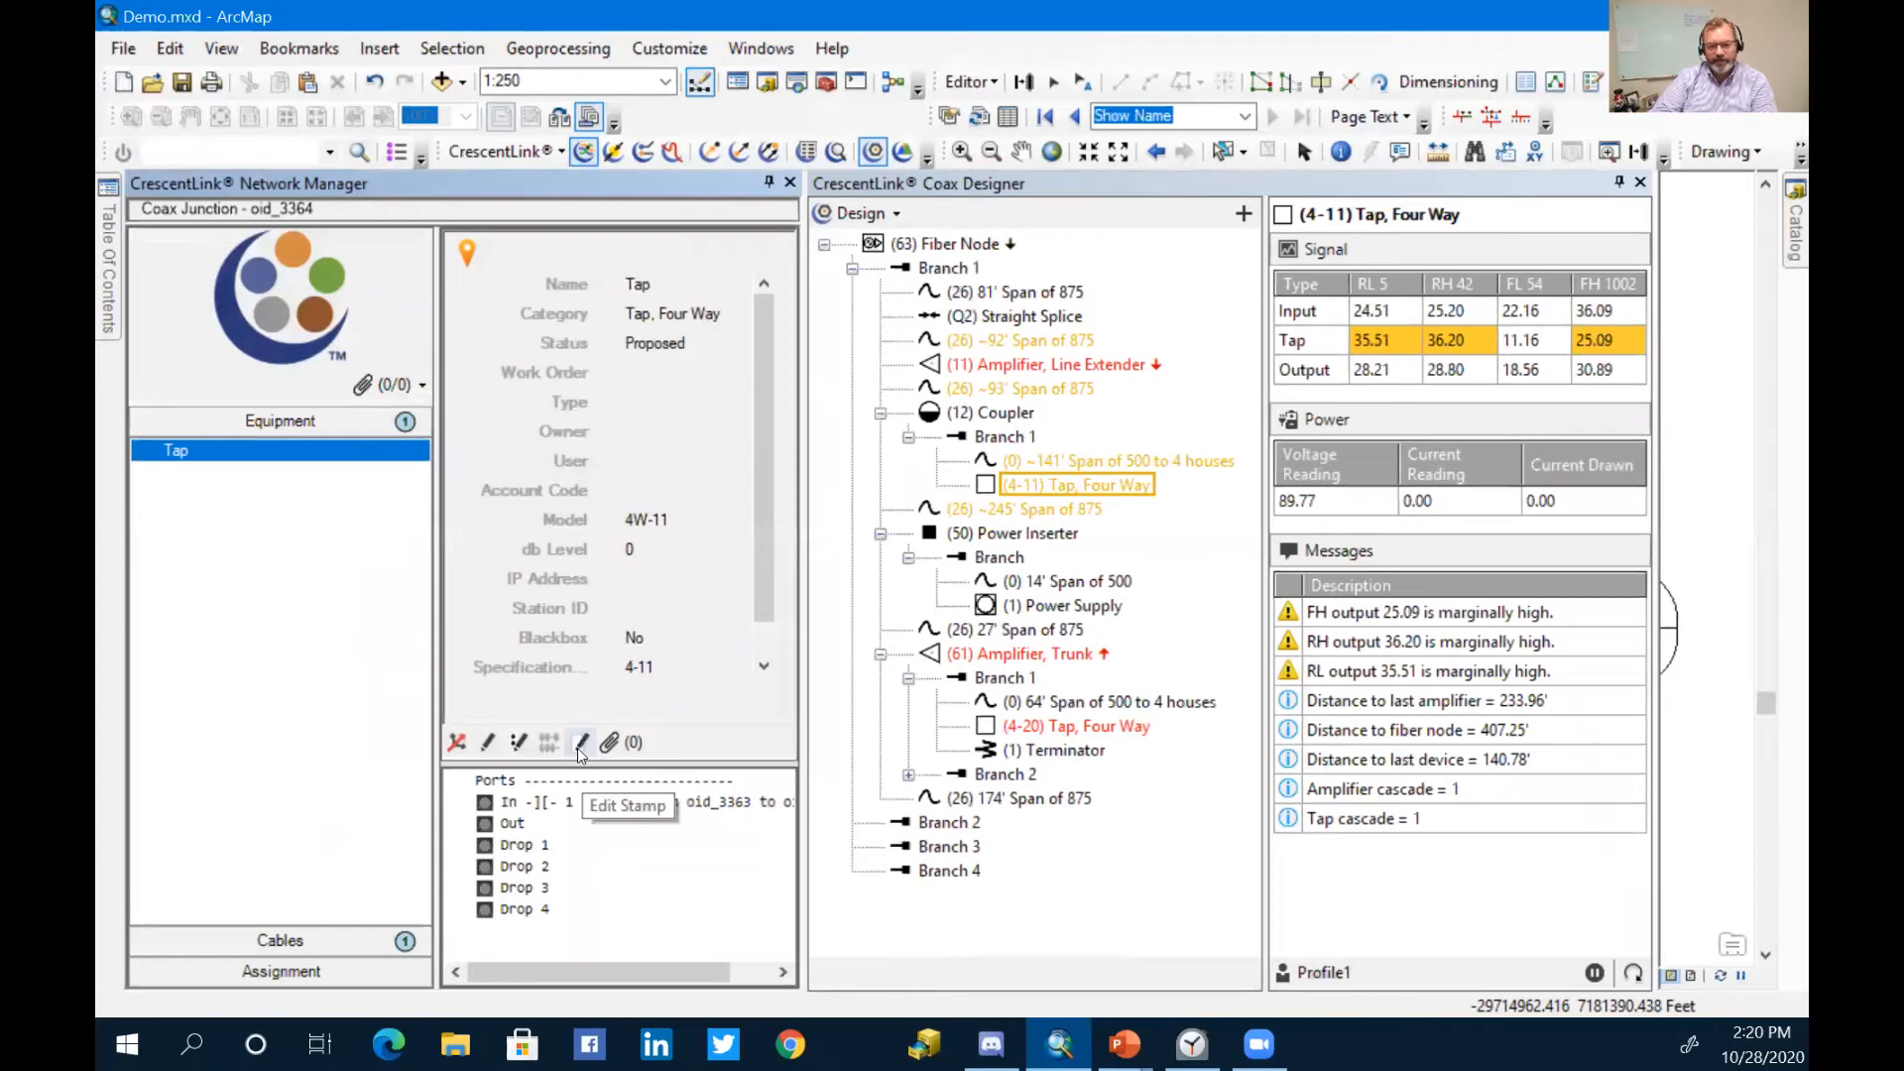
left_click(581, 754)
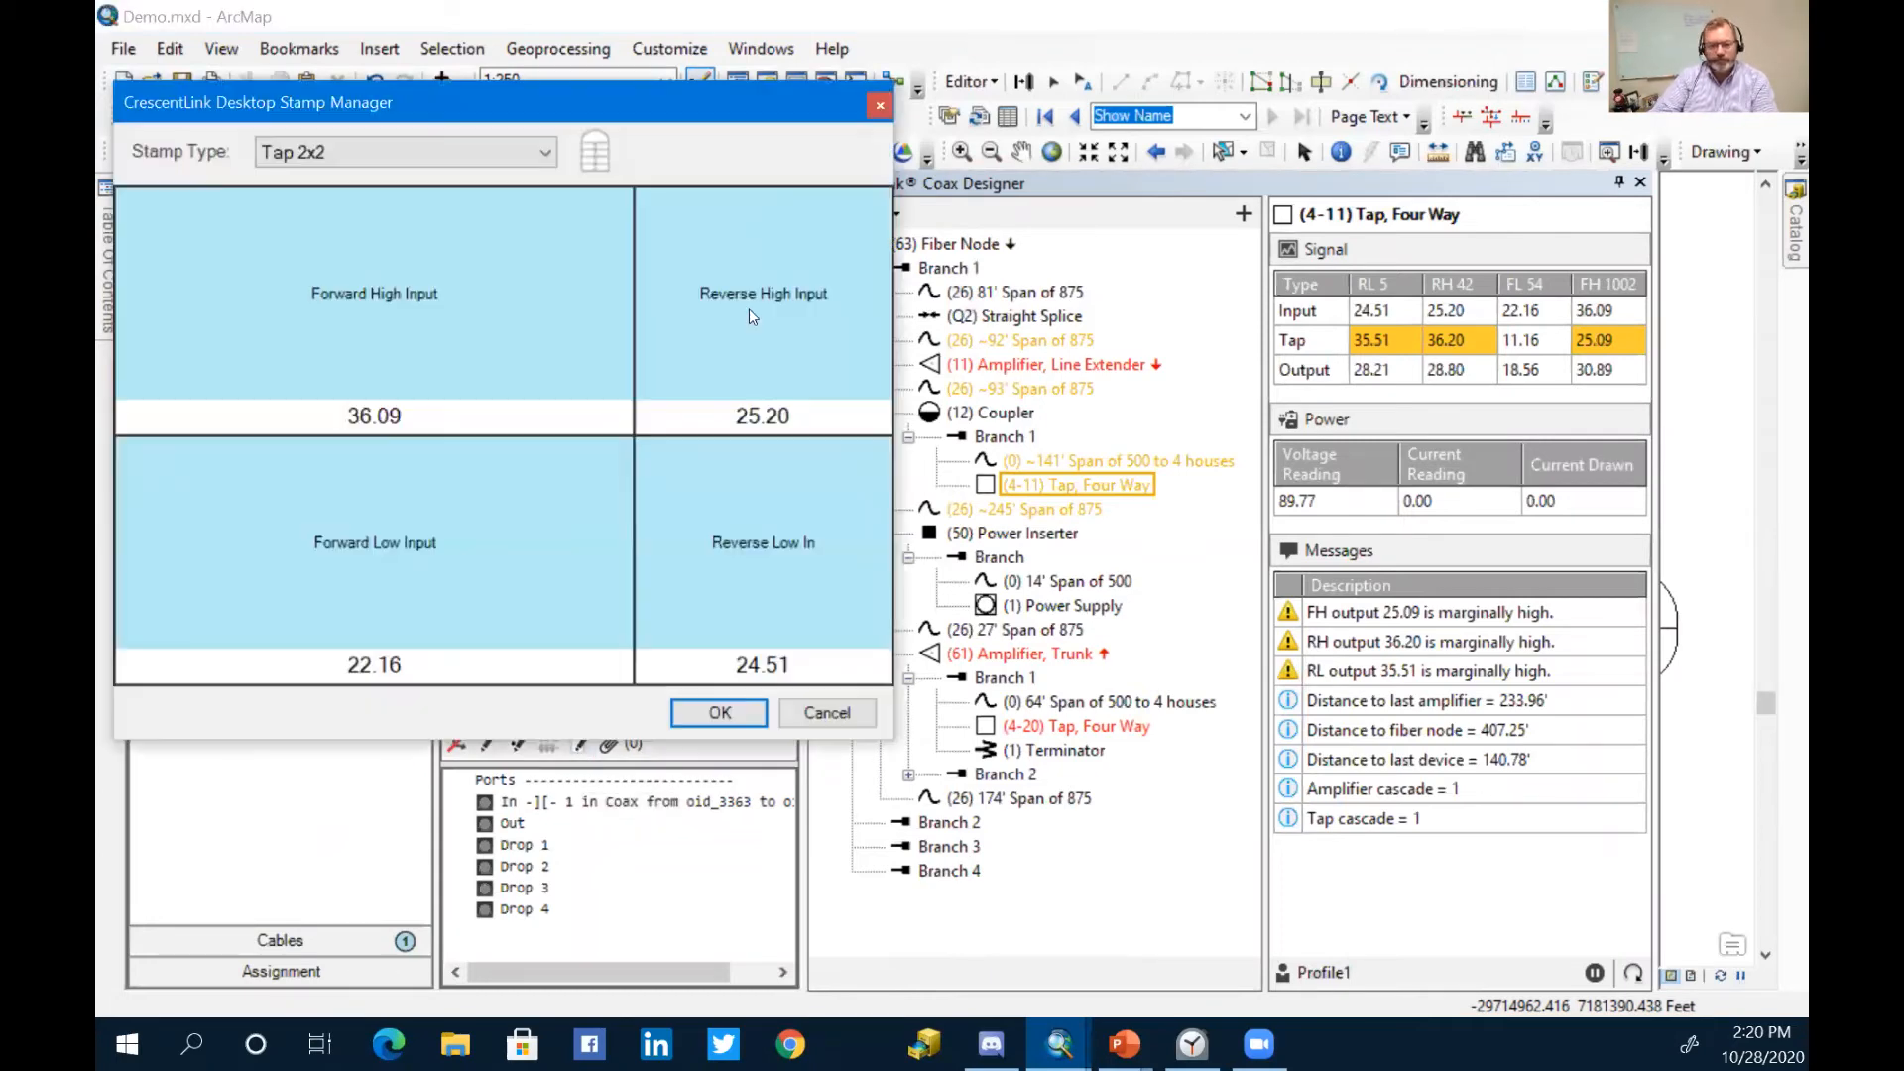
left_click(597, 154)
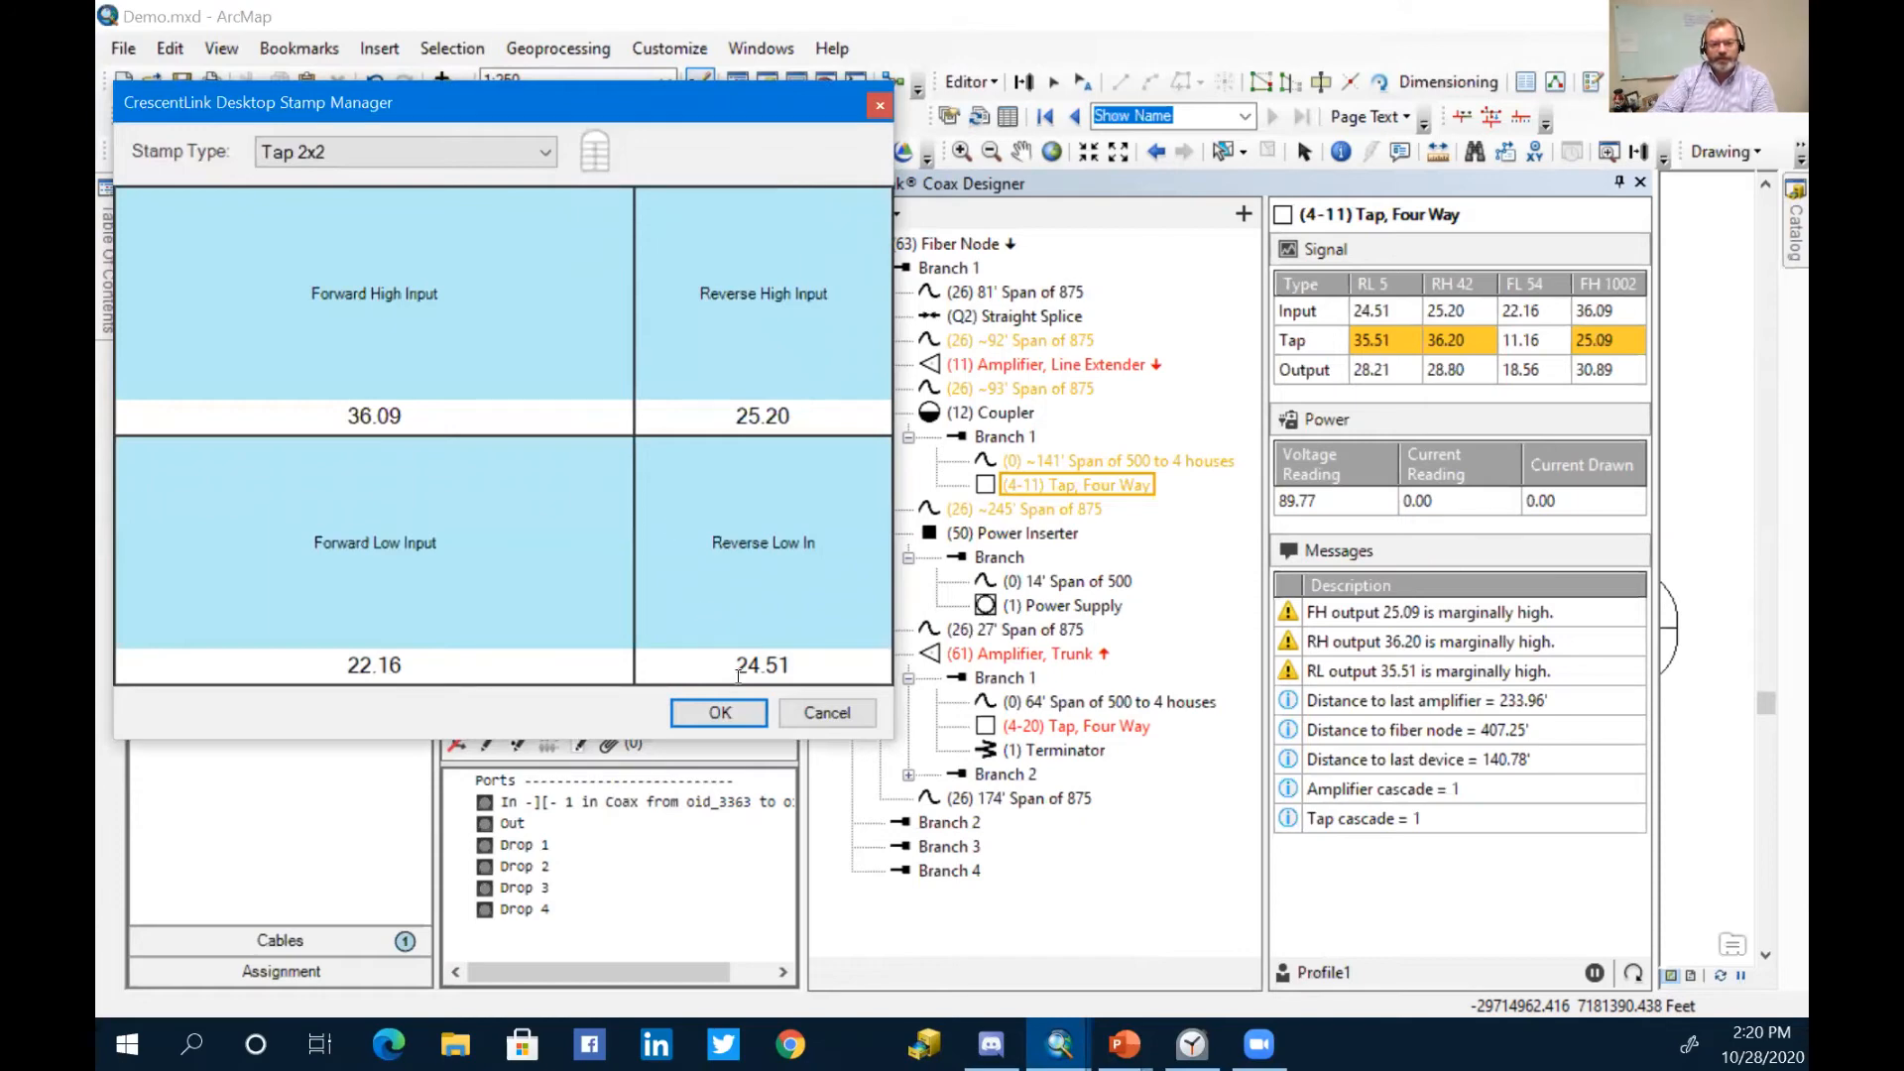
left_click(748, 718)
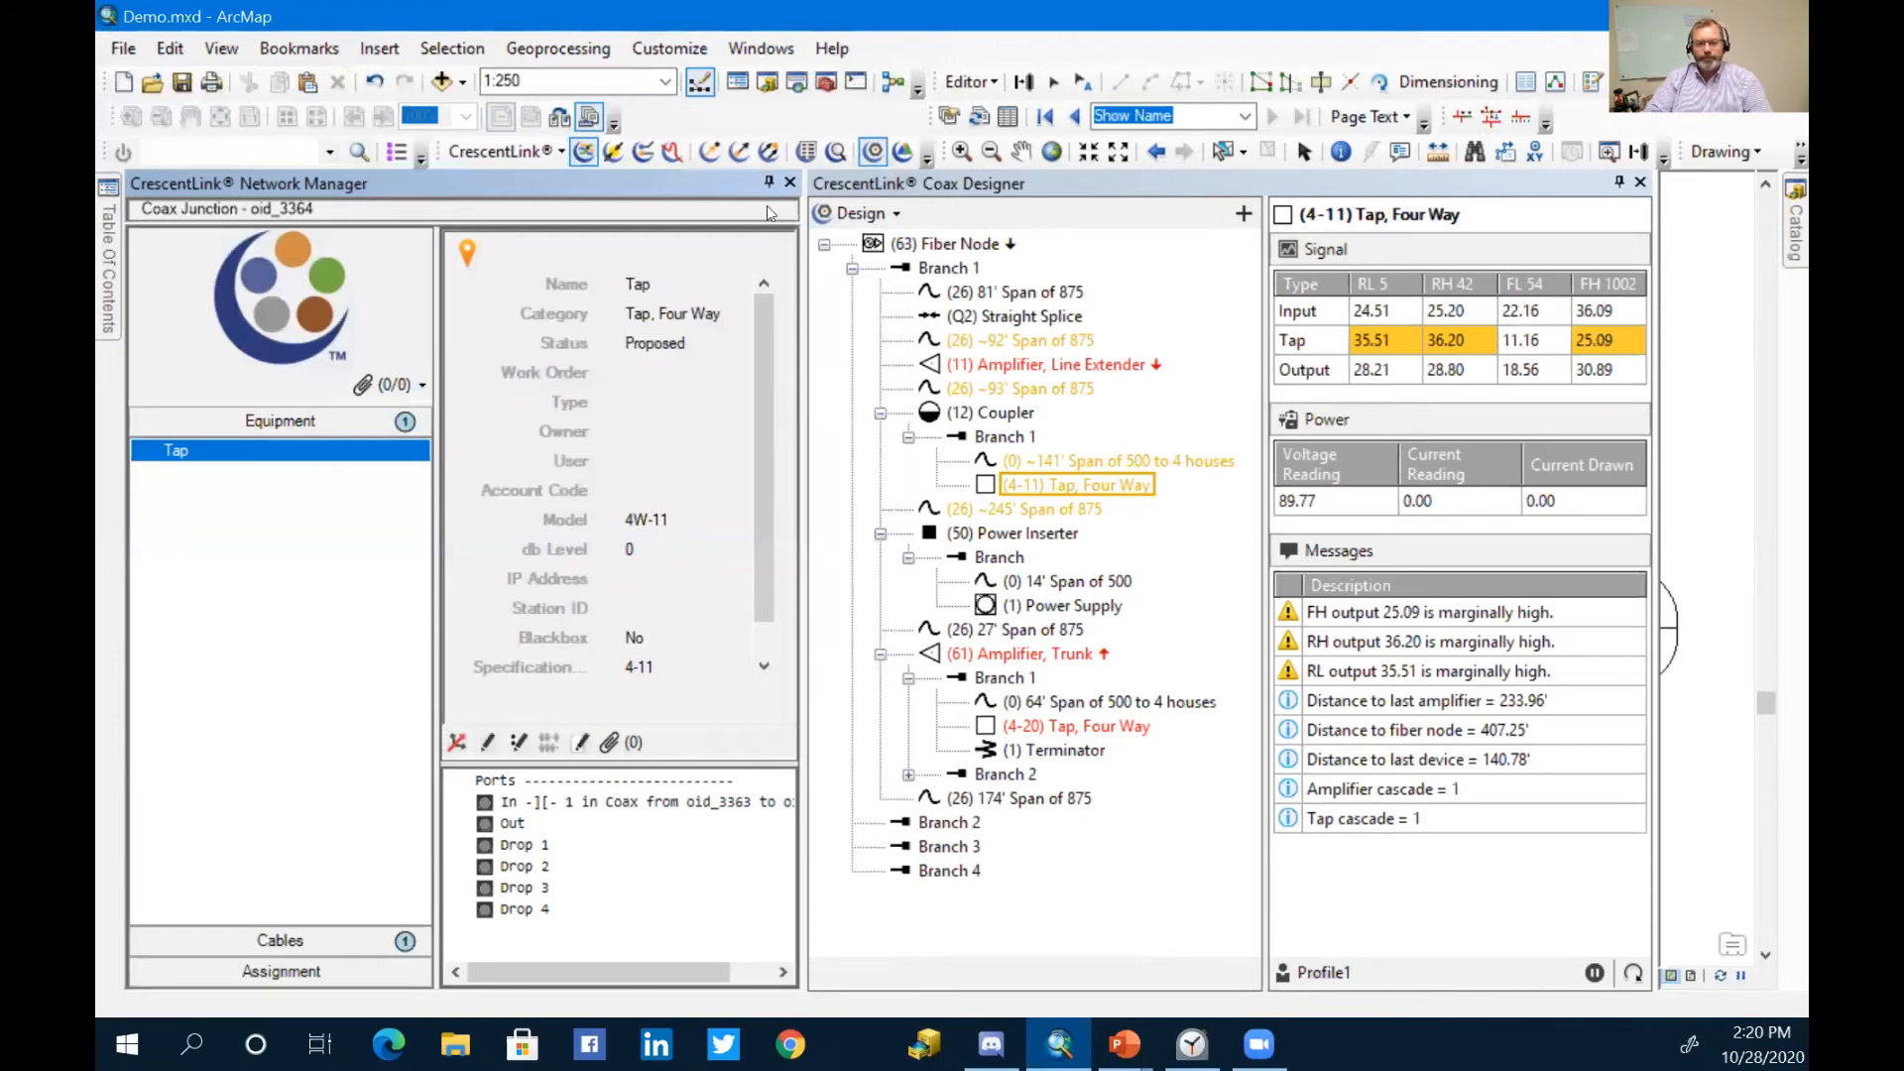
left_click(789, 183)
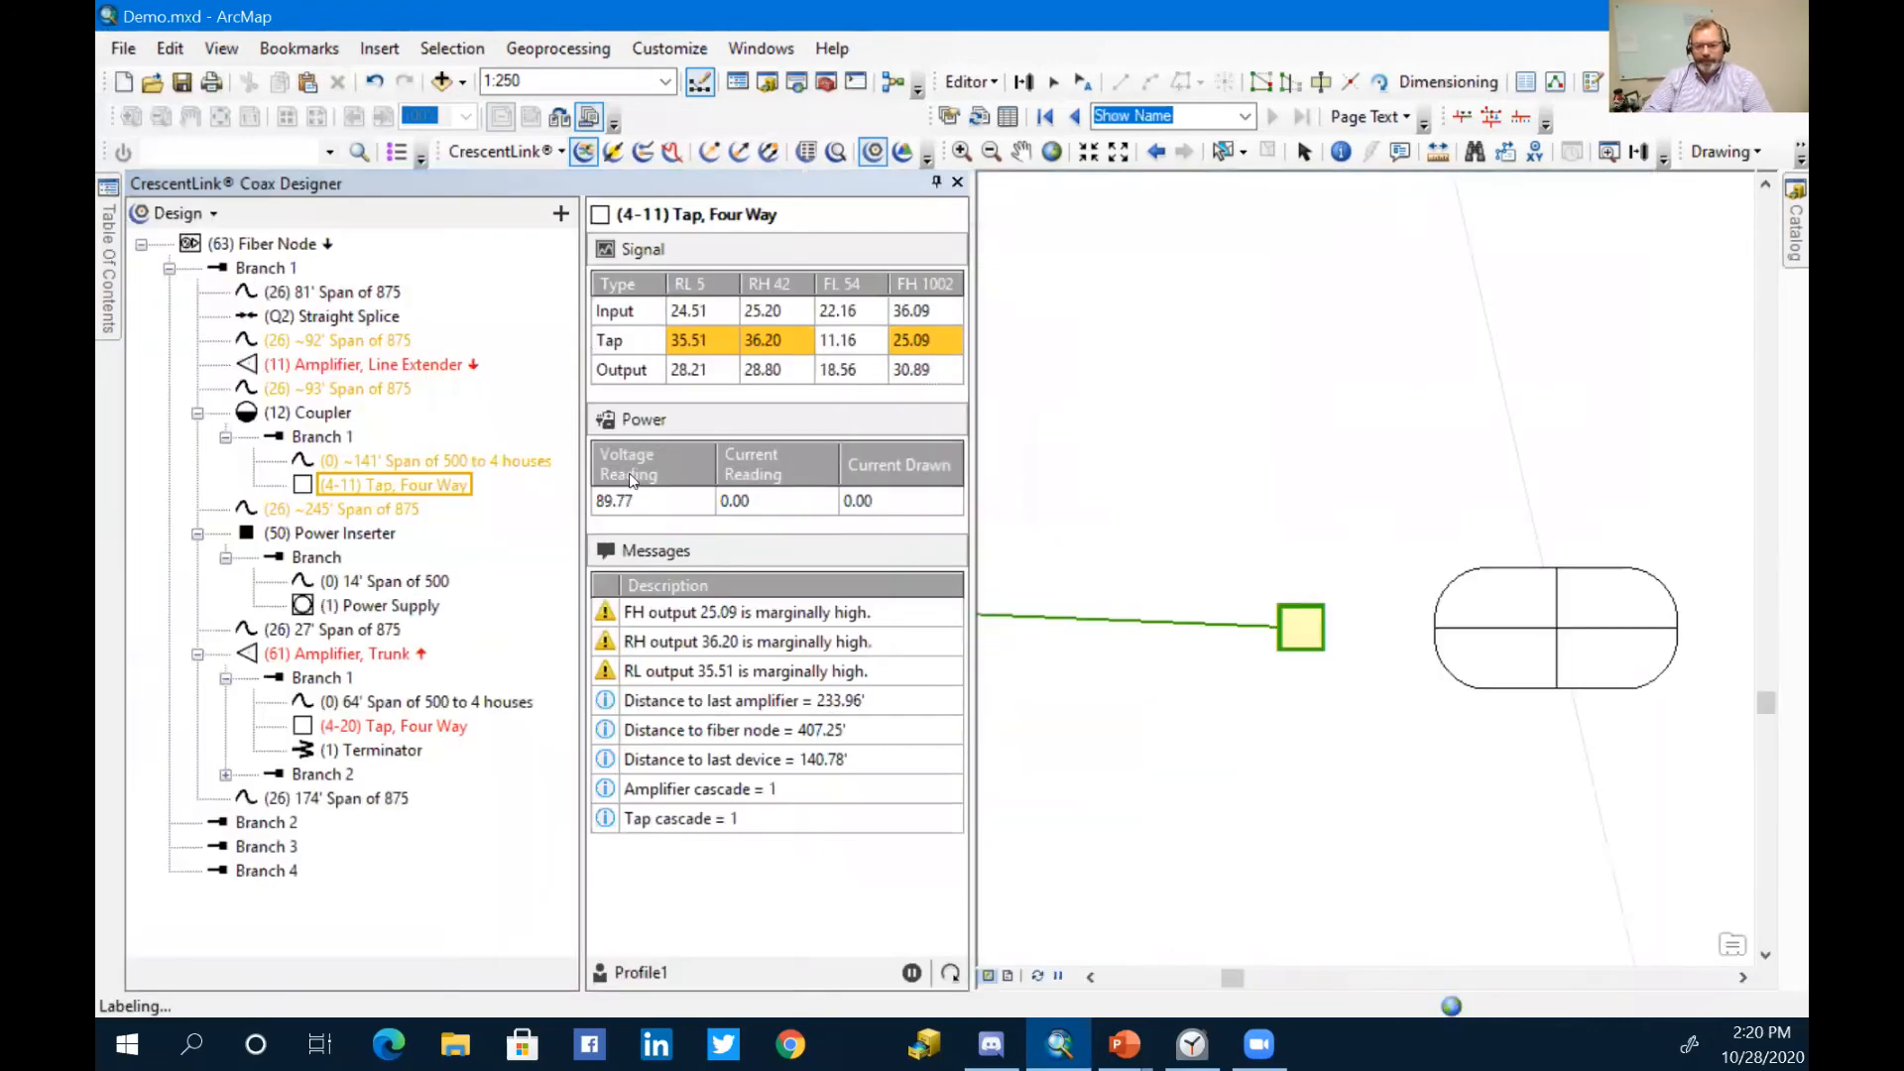
Step: Hide the Coax Stamps layer on the map and show it again
mouse_move(99, 248)
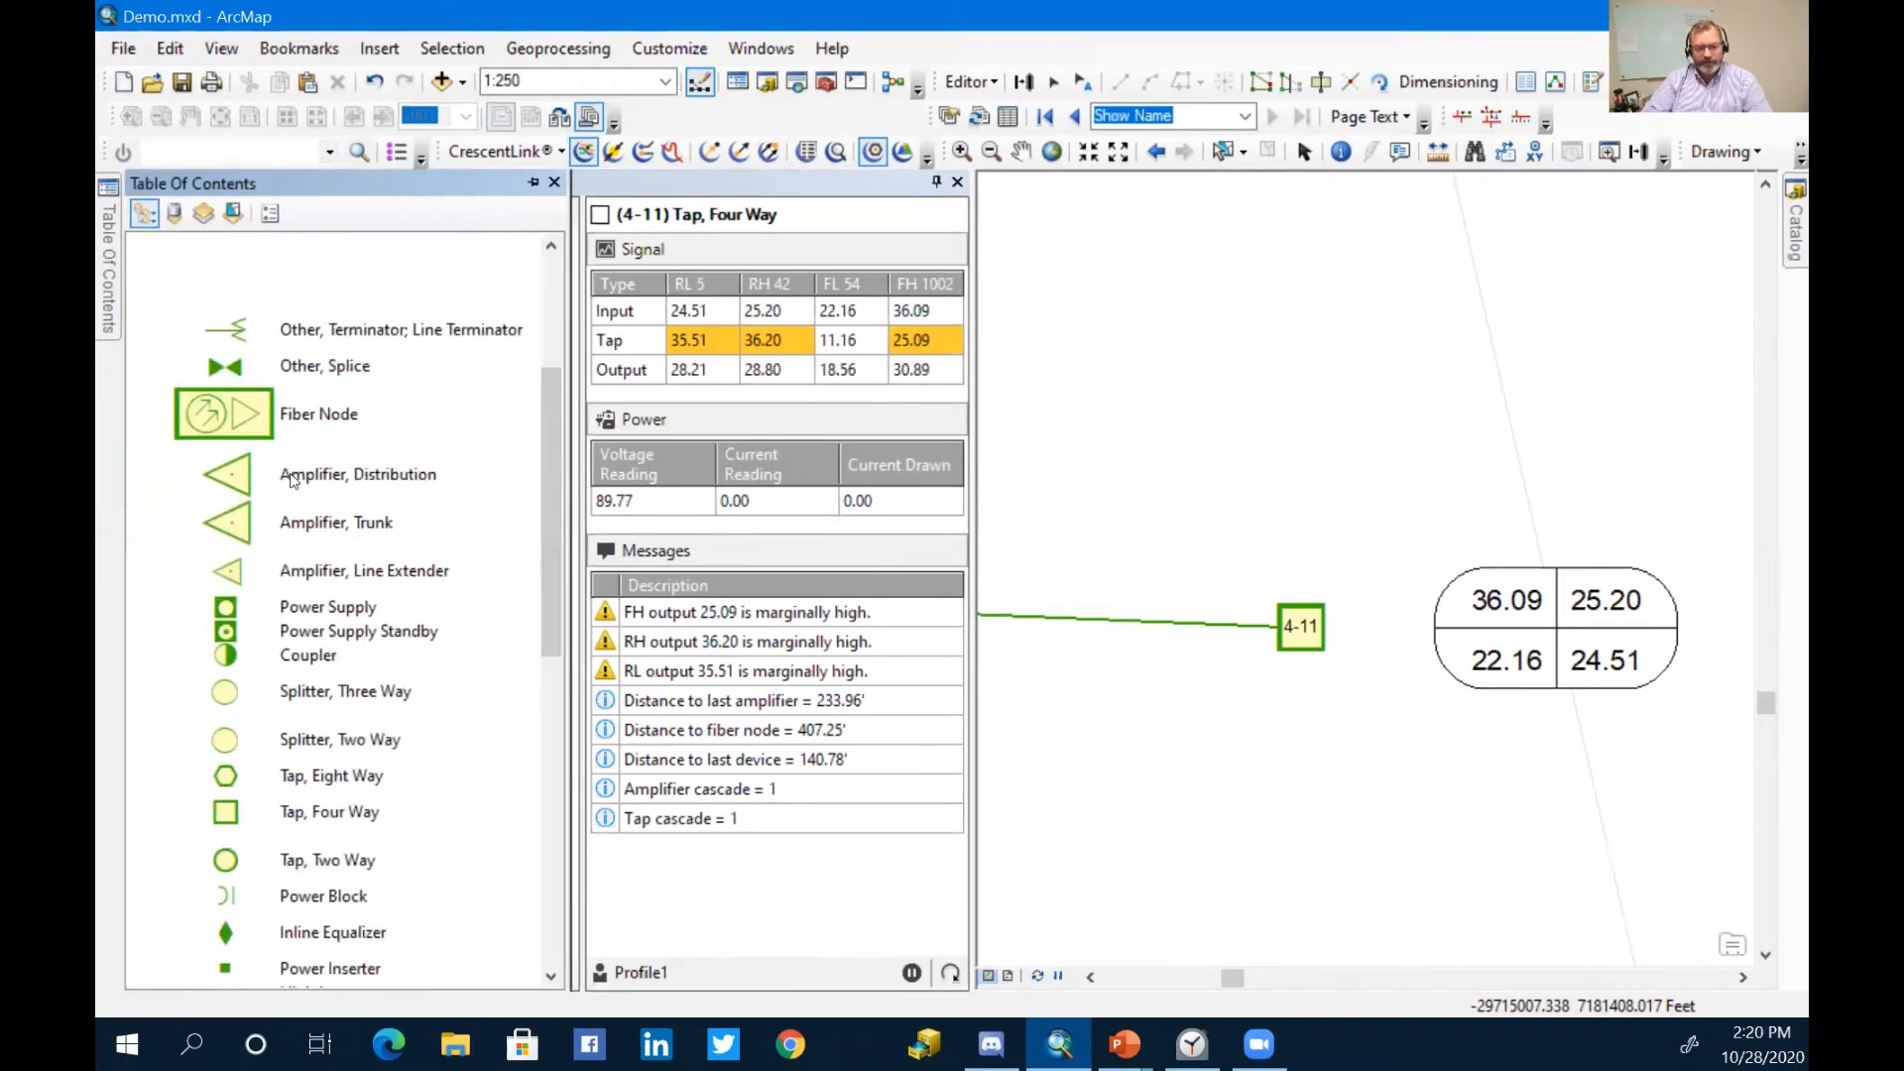
scroll(294, 480, "up", 3)
left_click(219, 367)
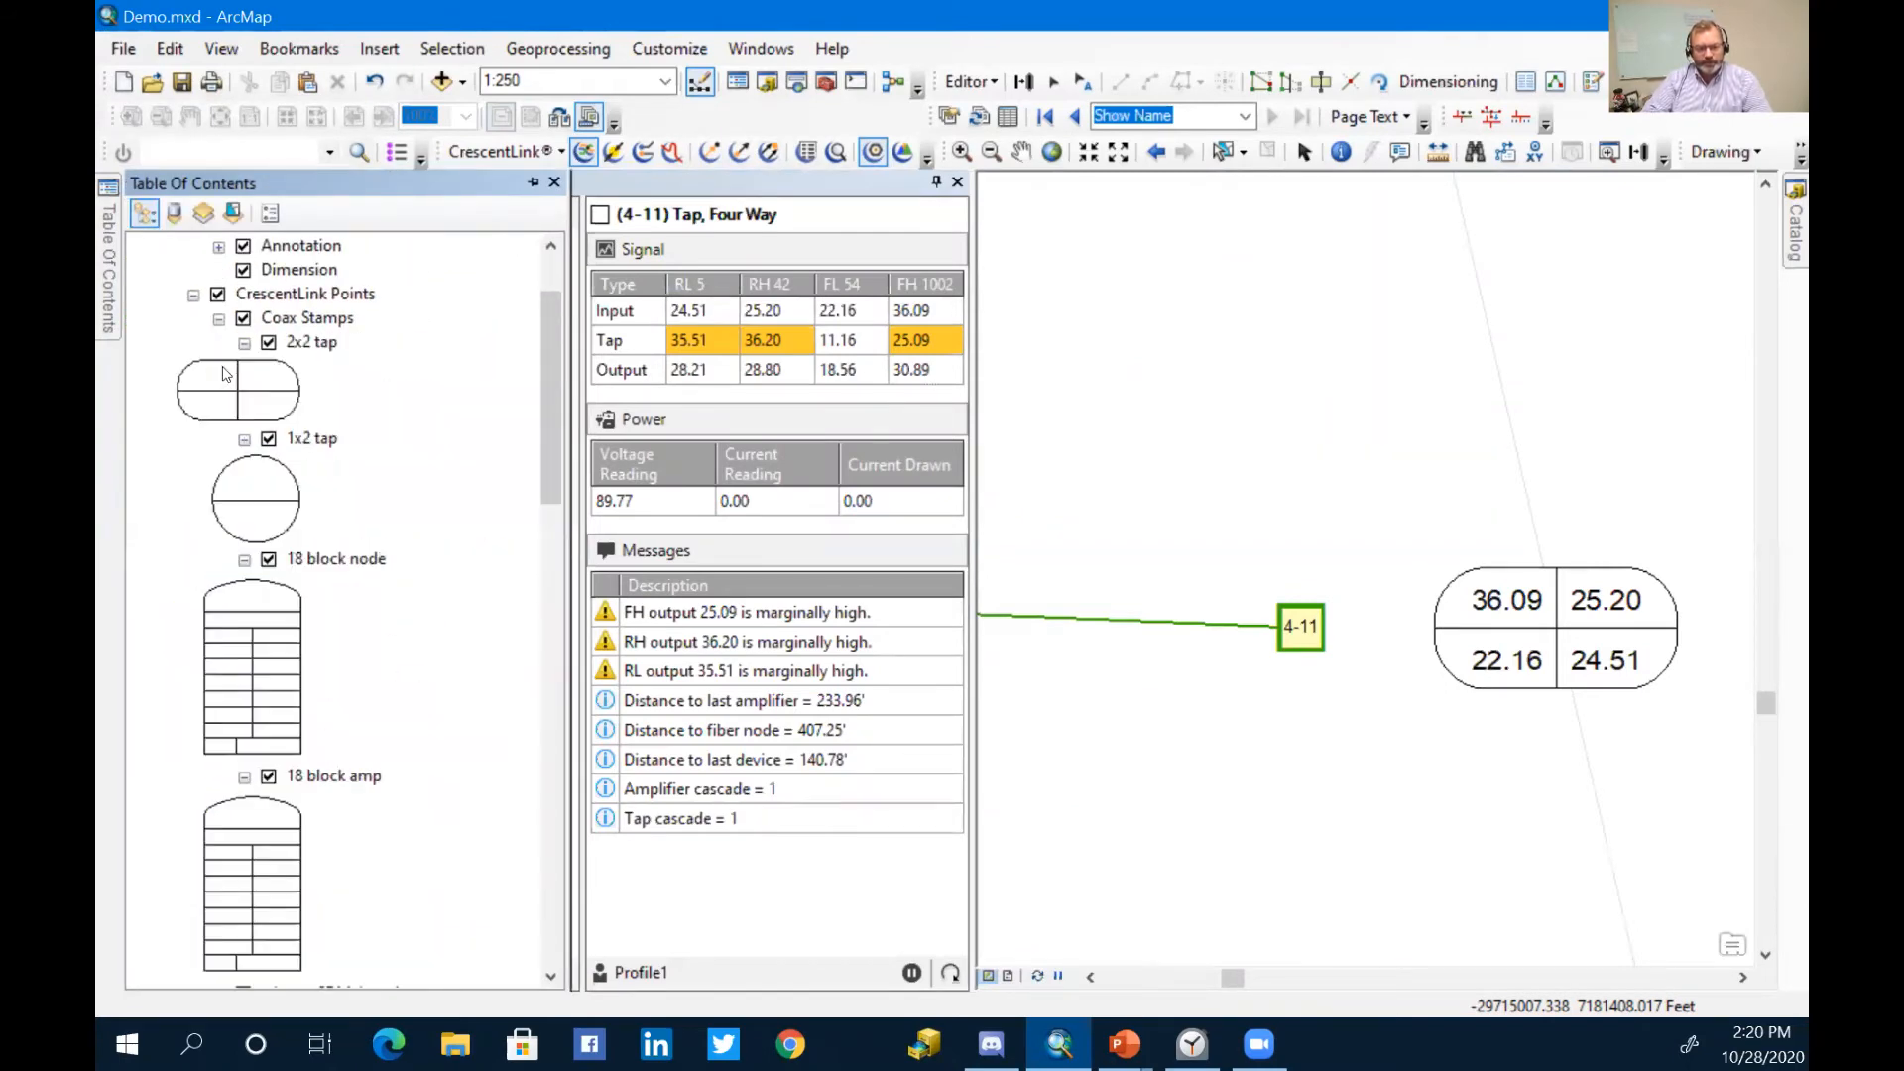
left_click(244, 321)
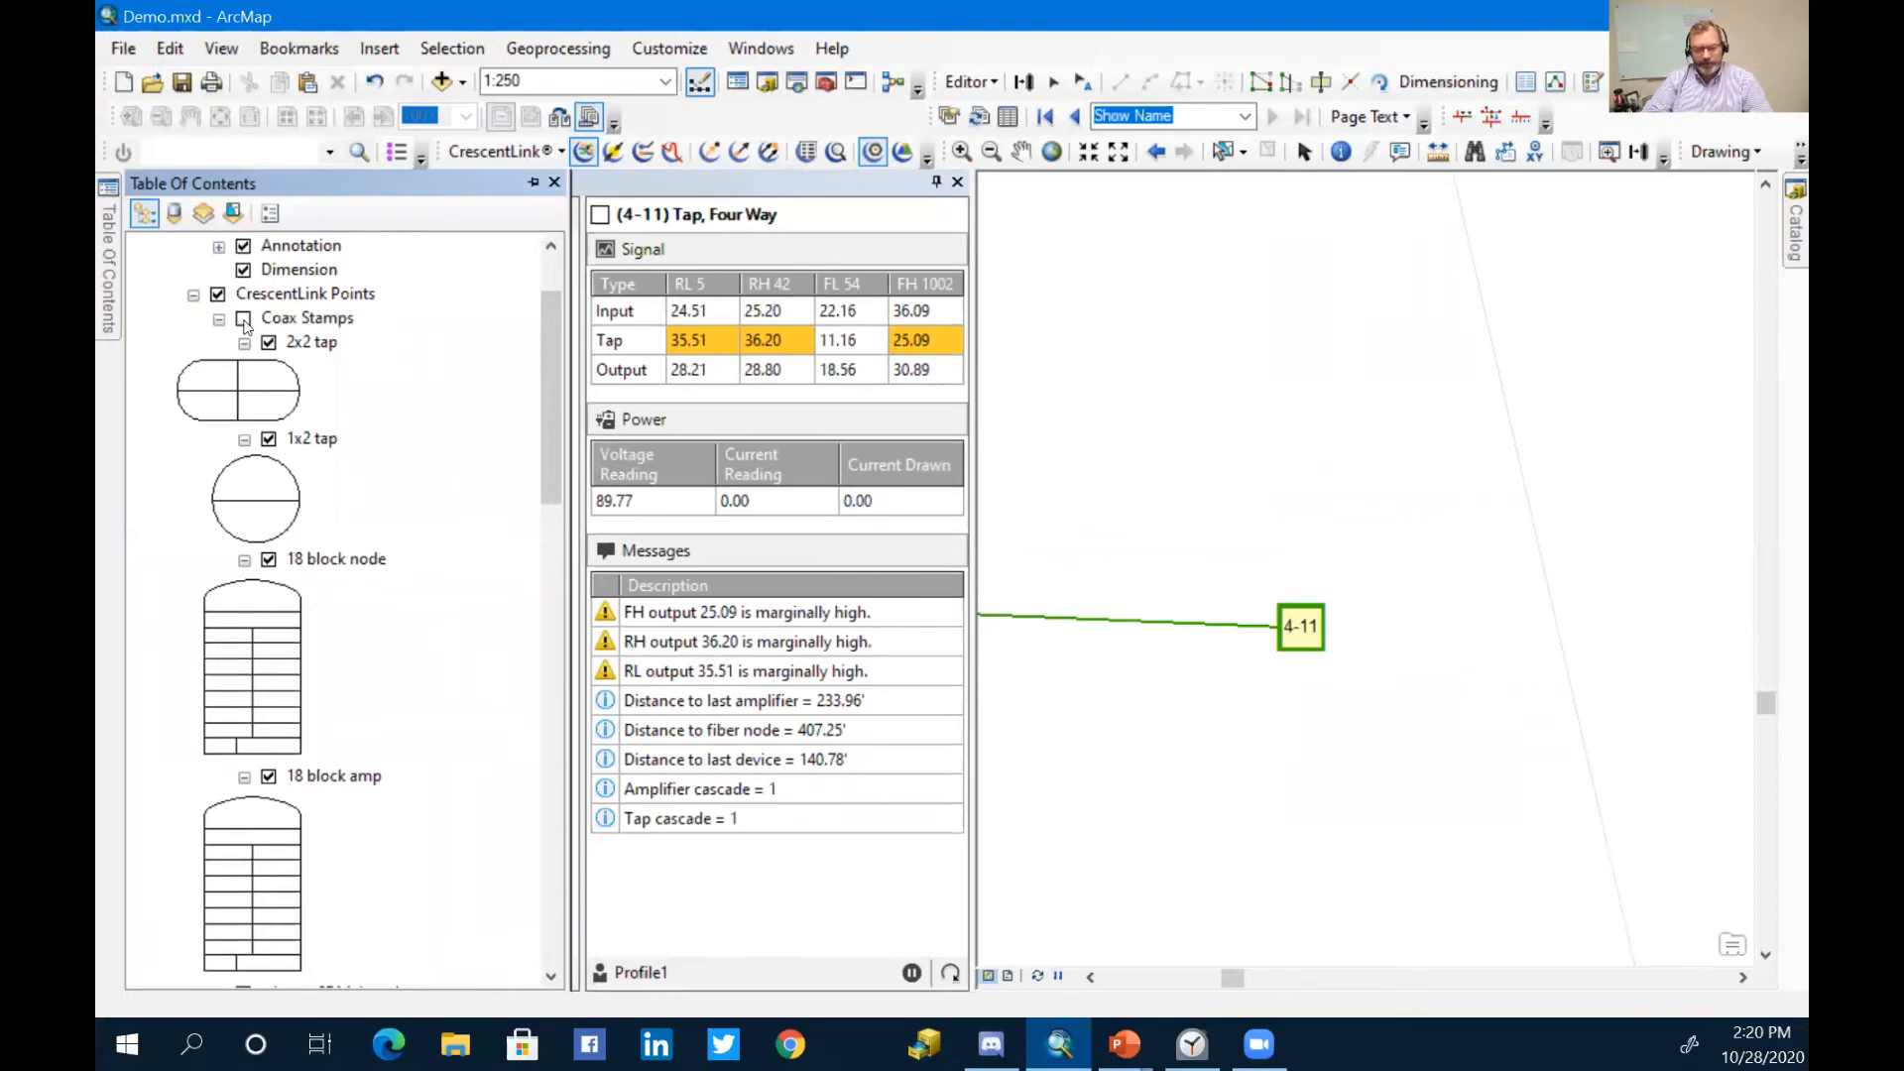
left_click(244, 320)
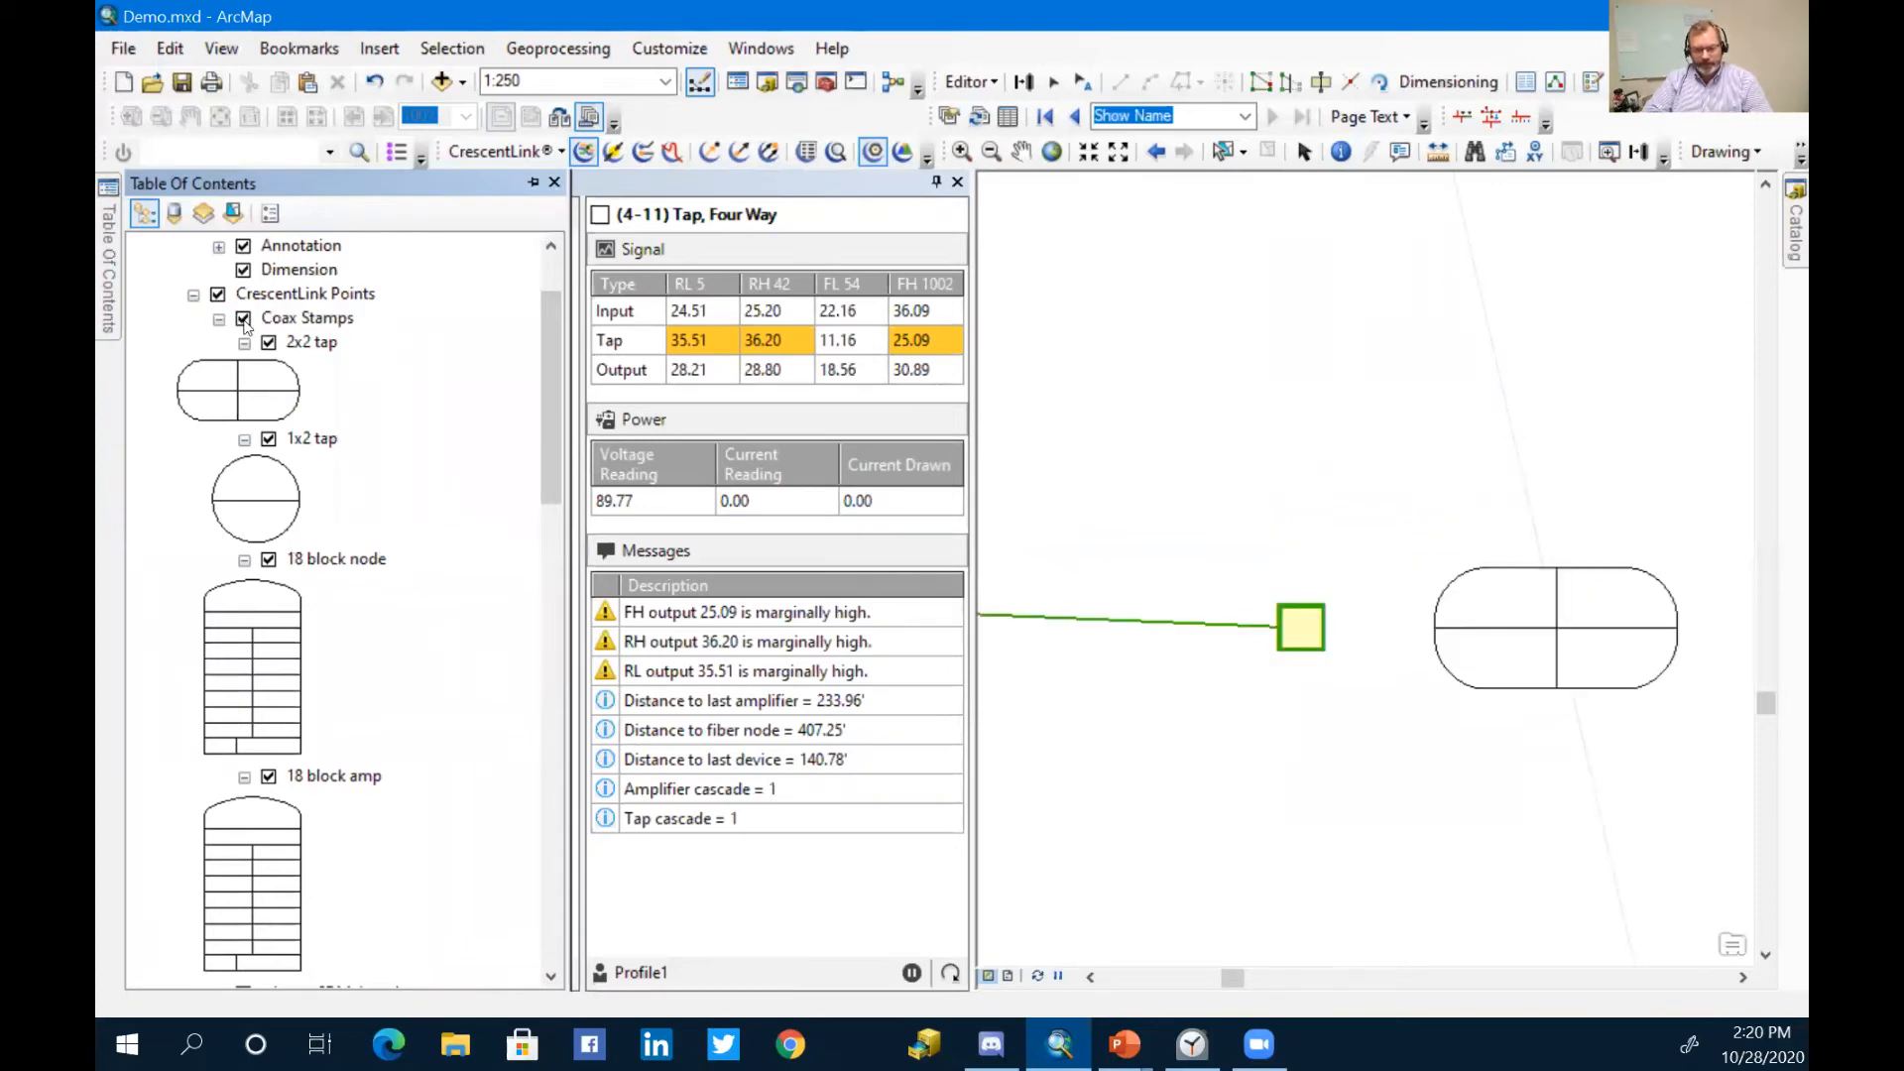
Step: Check how the coax stamps display at map scales from 1:1,500 to 1:800, then hide the layer list
scroll(1467, 596, "up", 4)
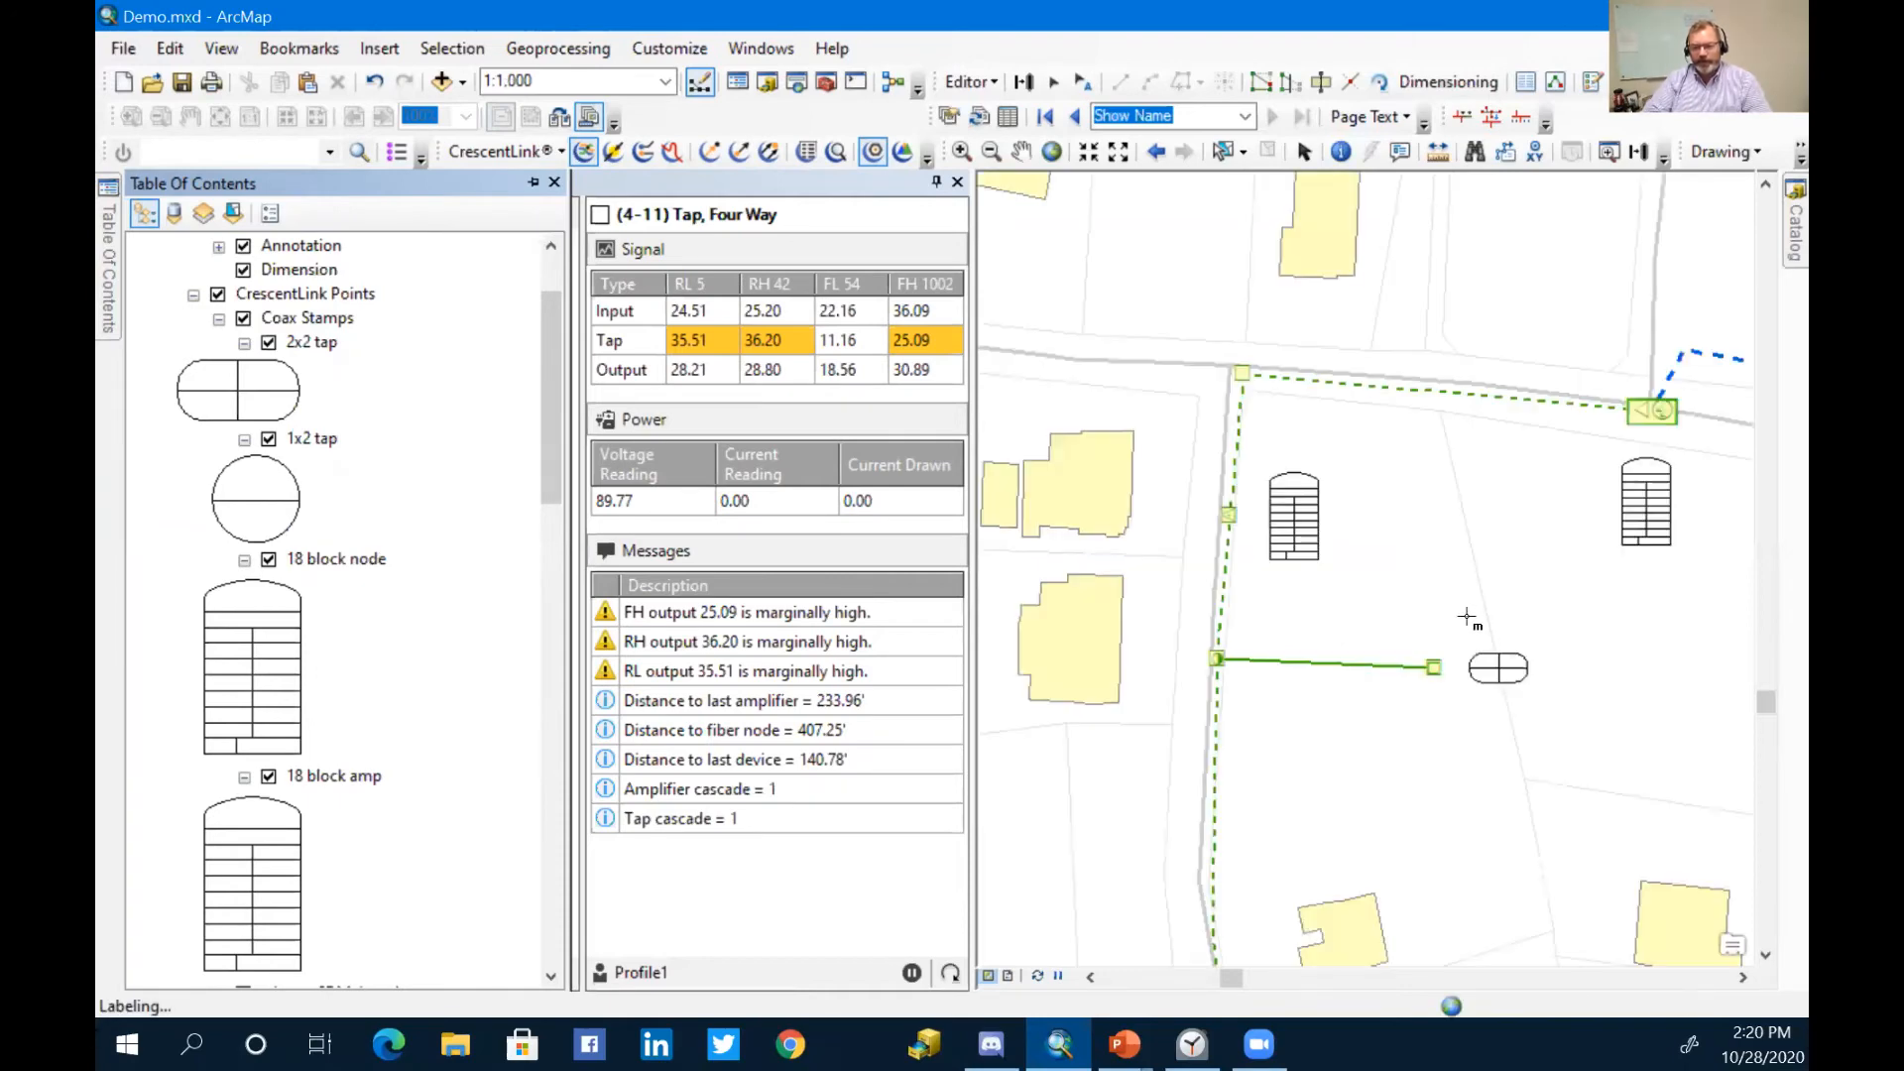
scroll(1474, 629, "up", 1)
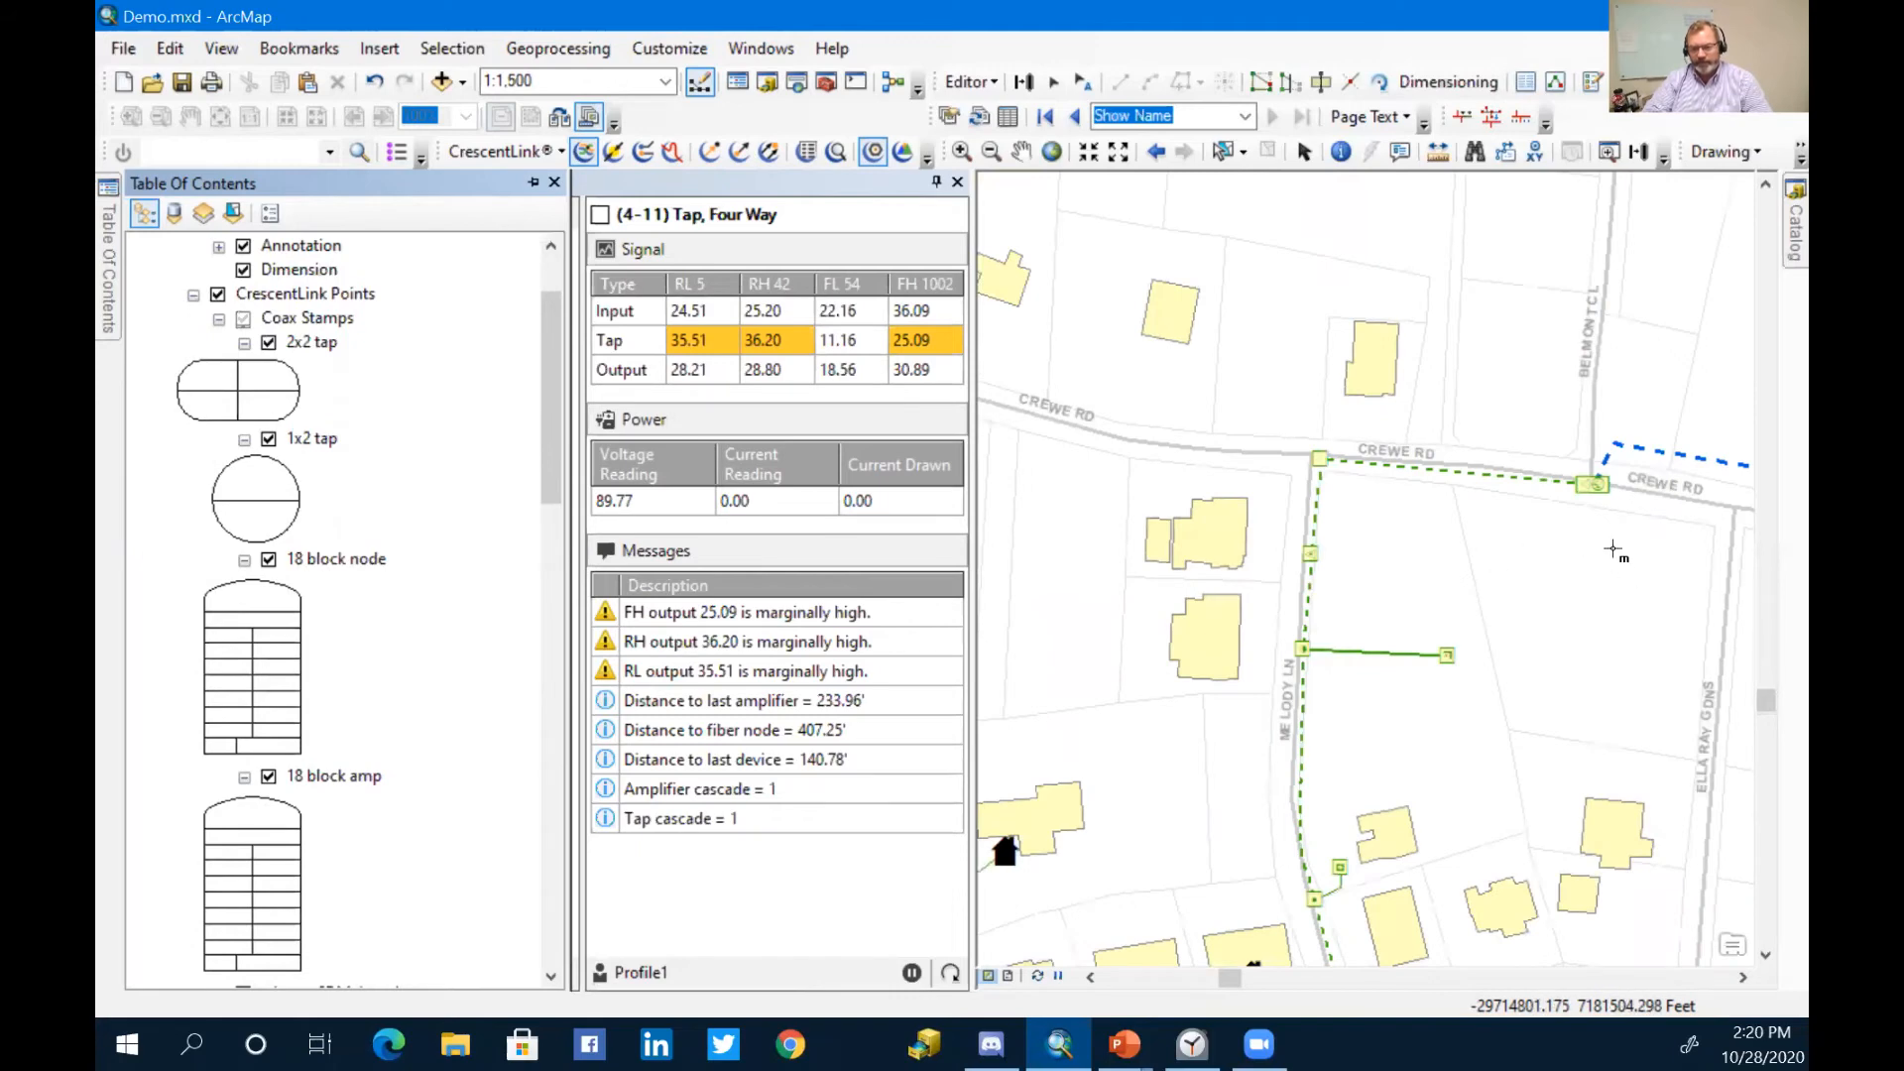
scroll(1609, 560, "down", 1)
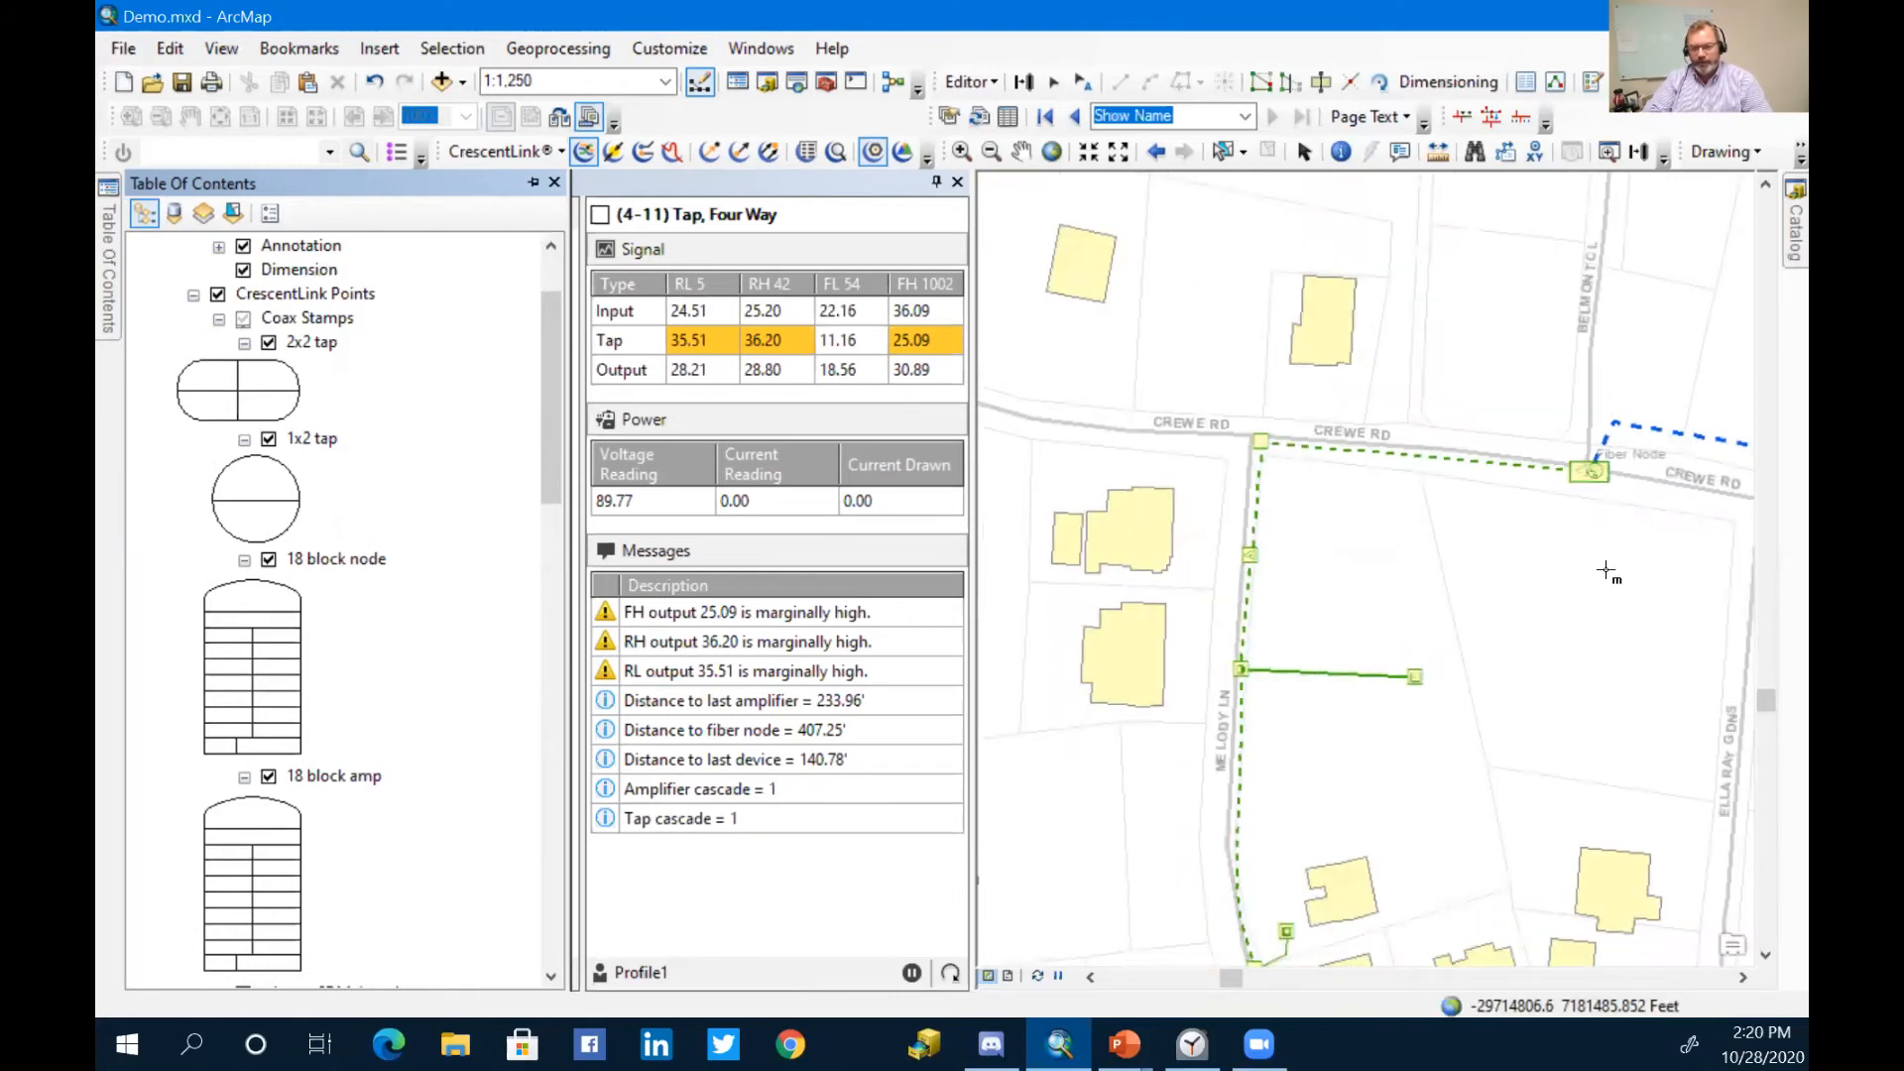
scroll(1606, 563, "down", 1)
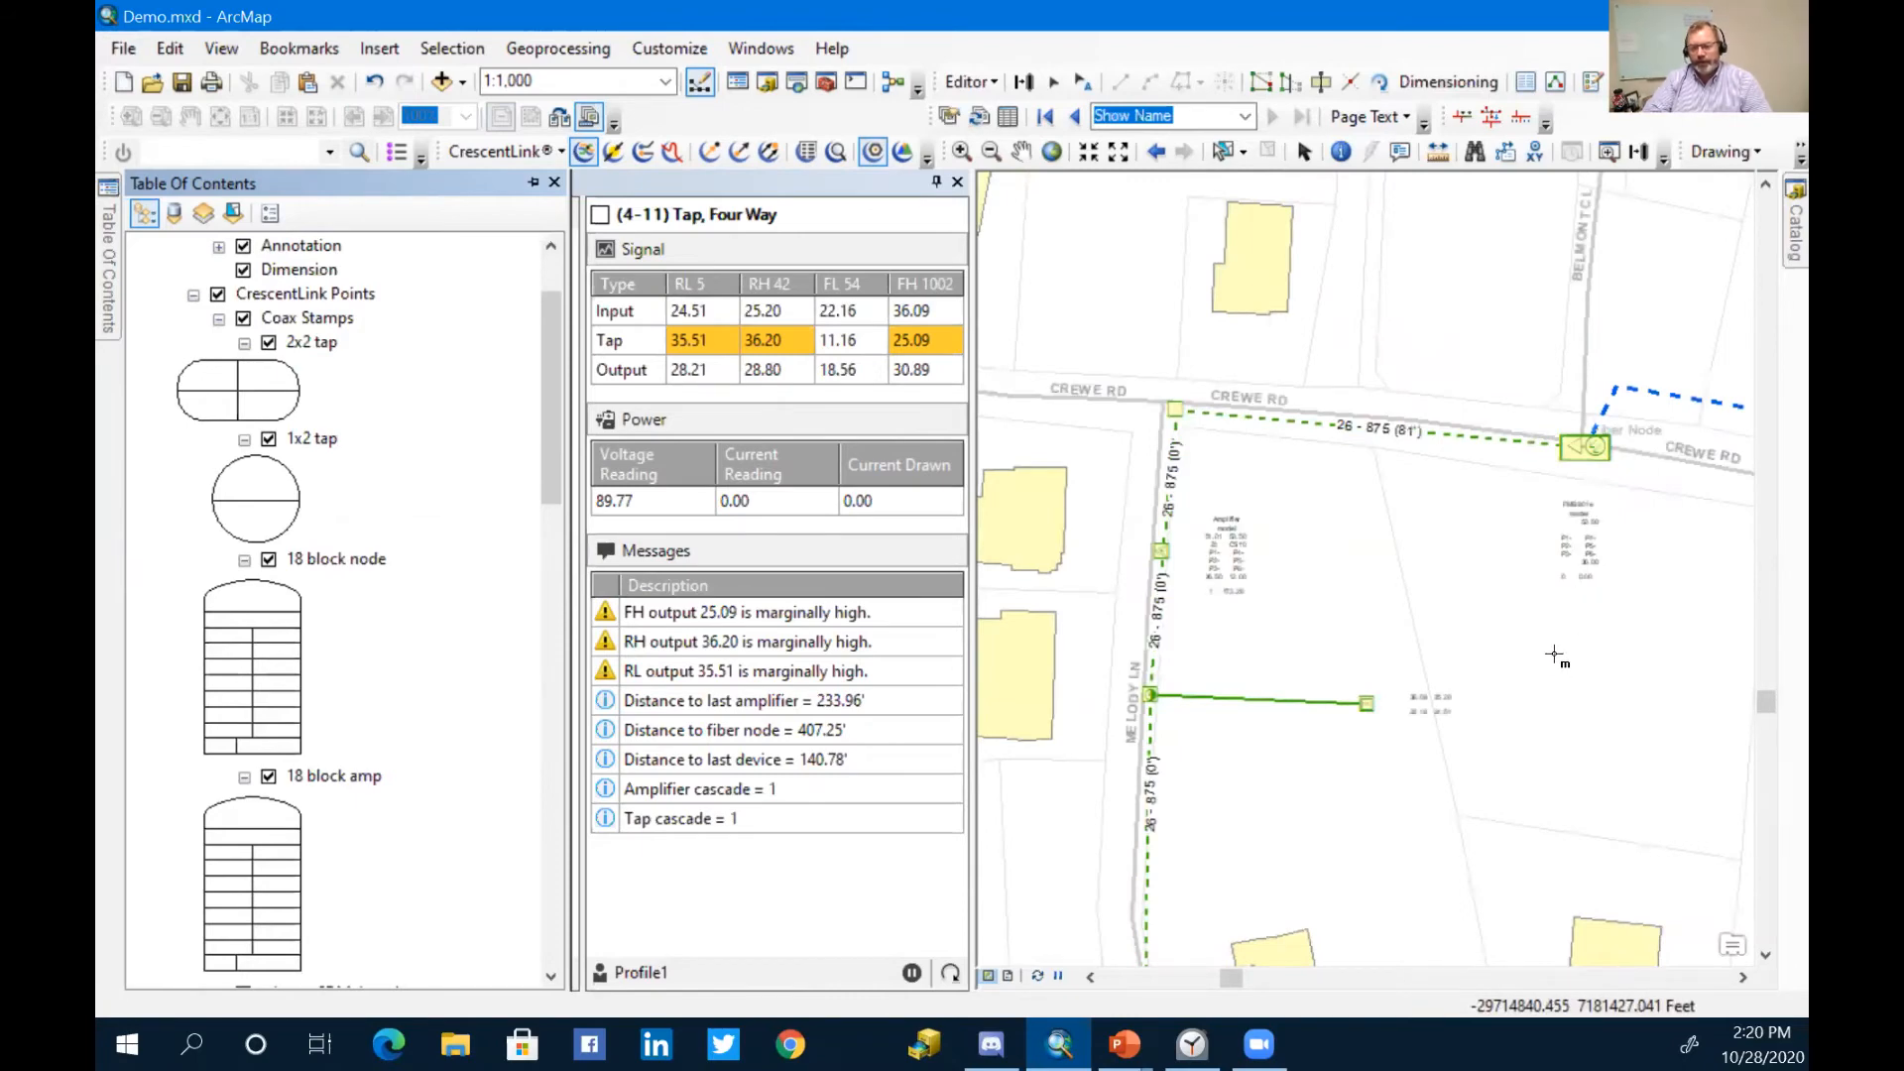
scroll(1553, 655, "down", 1)
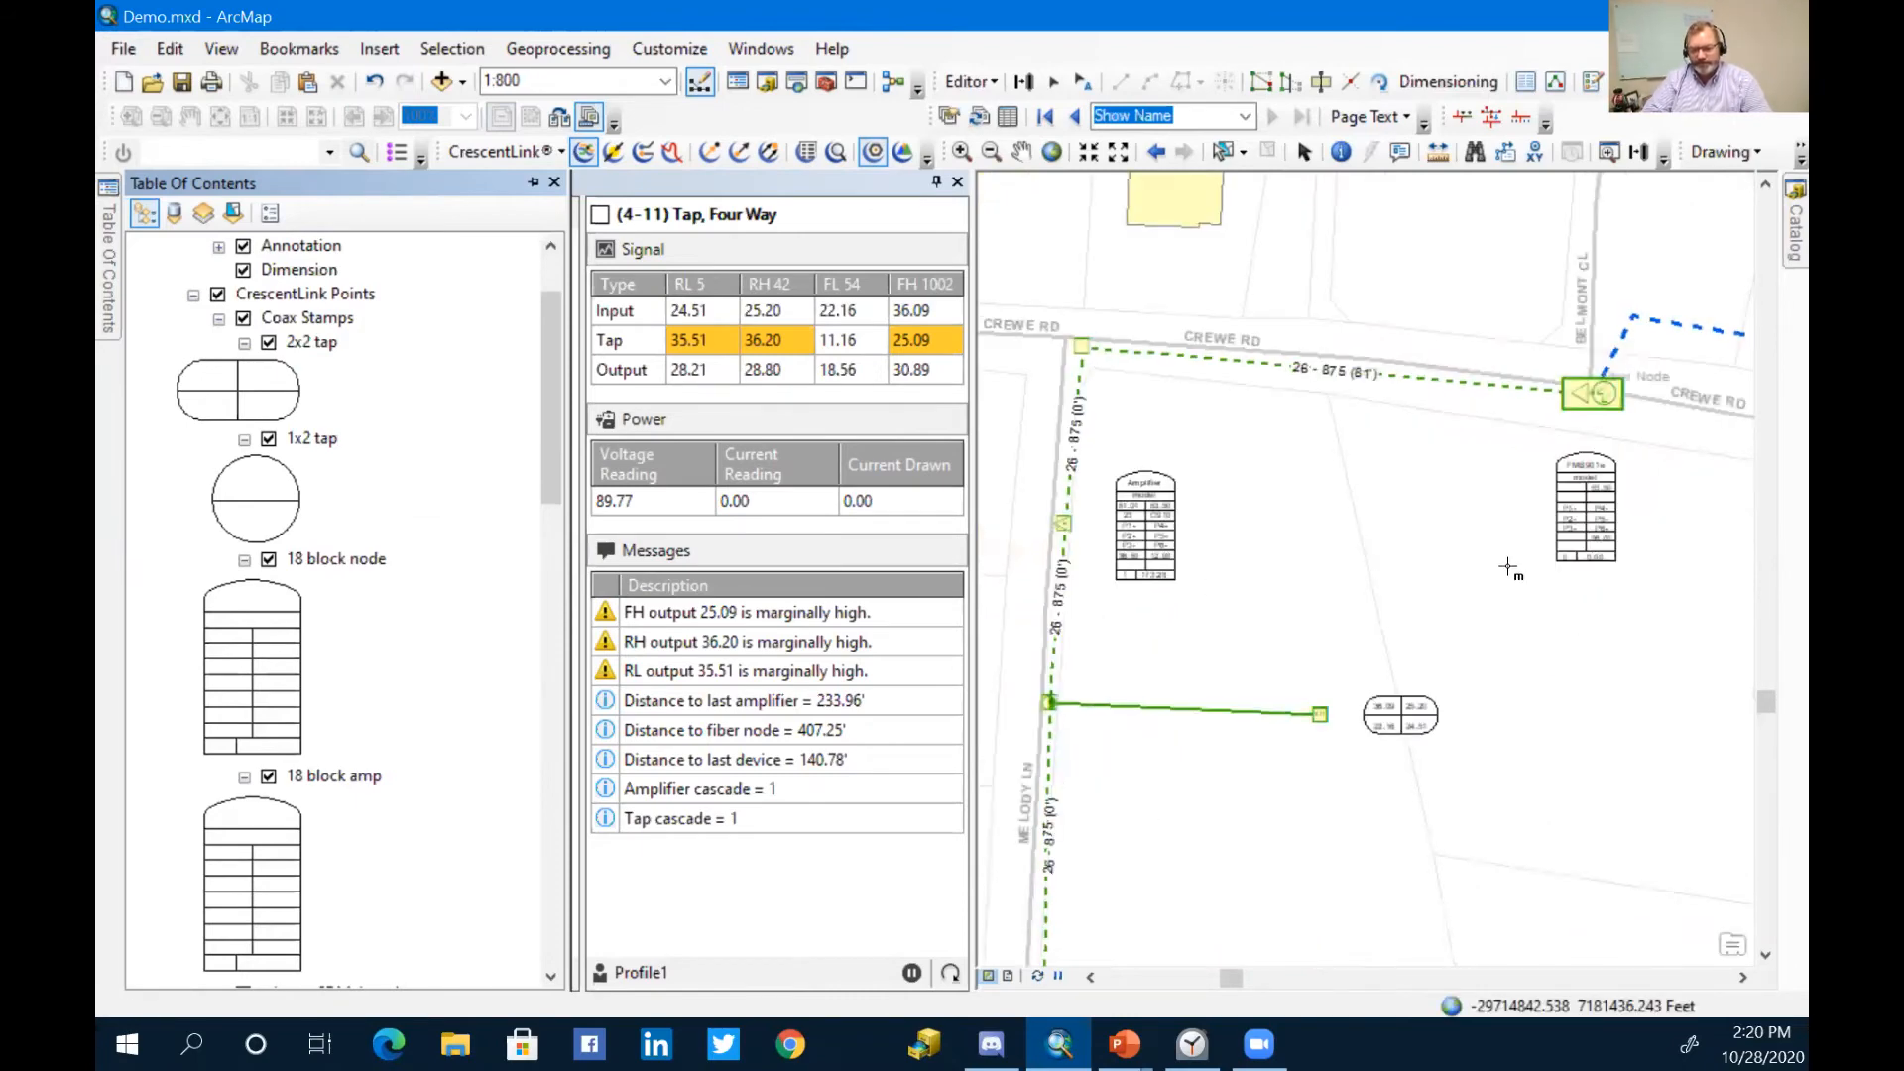
left_click(533, 183)
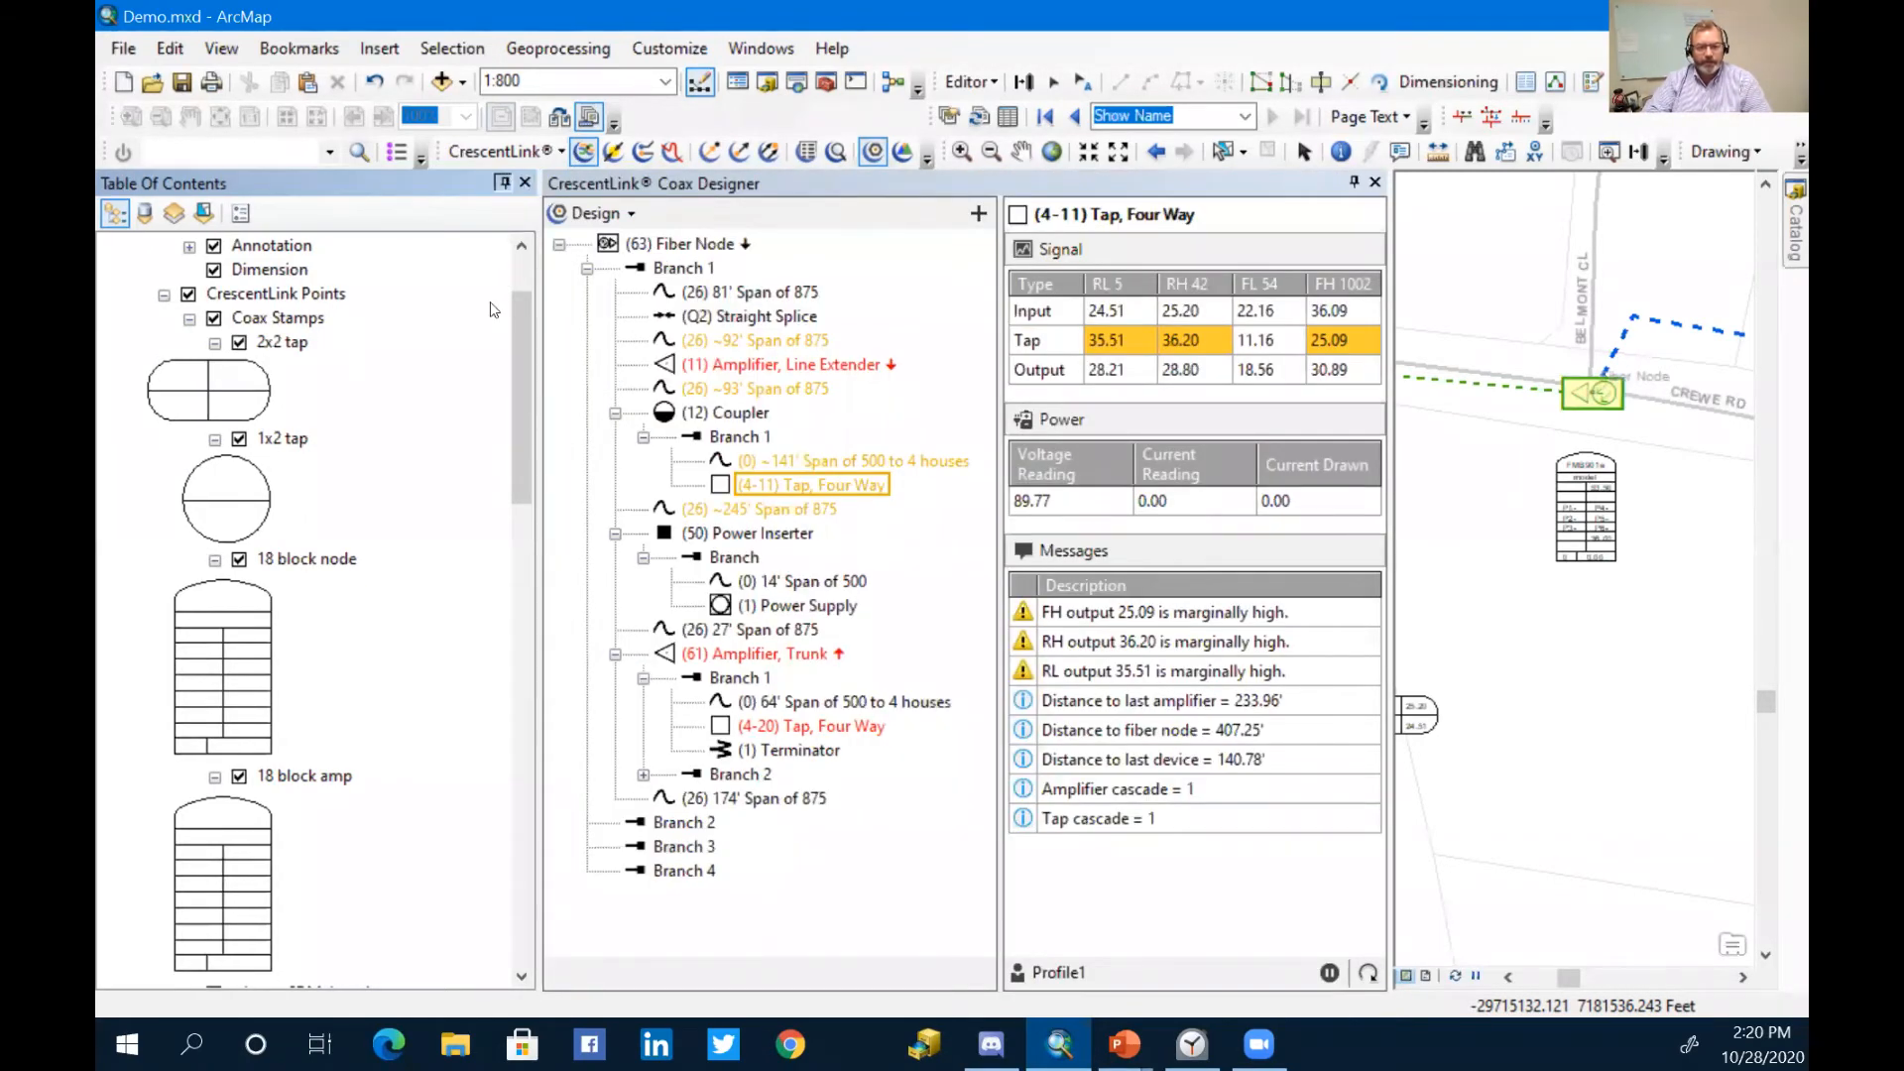
left_click(504, 182)
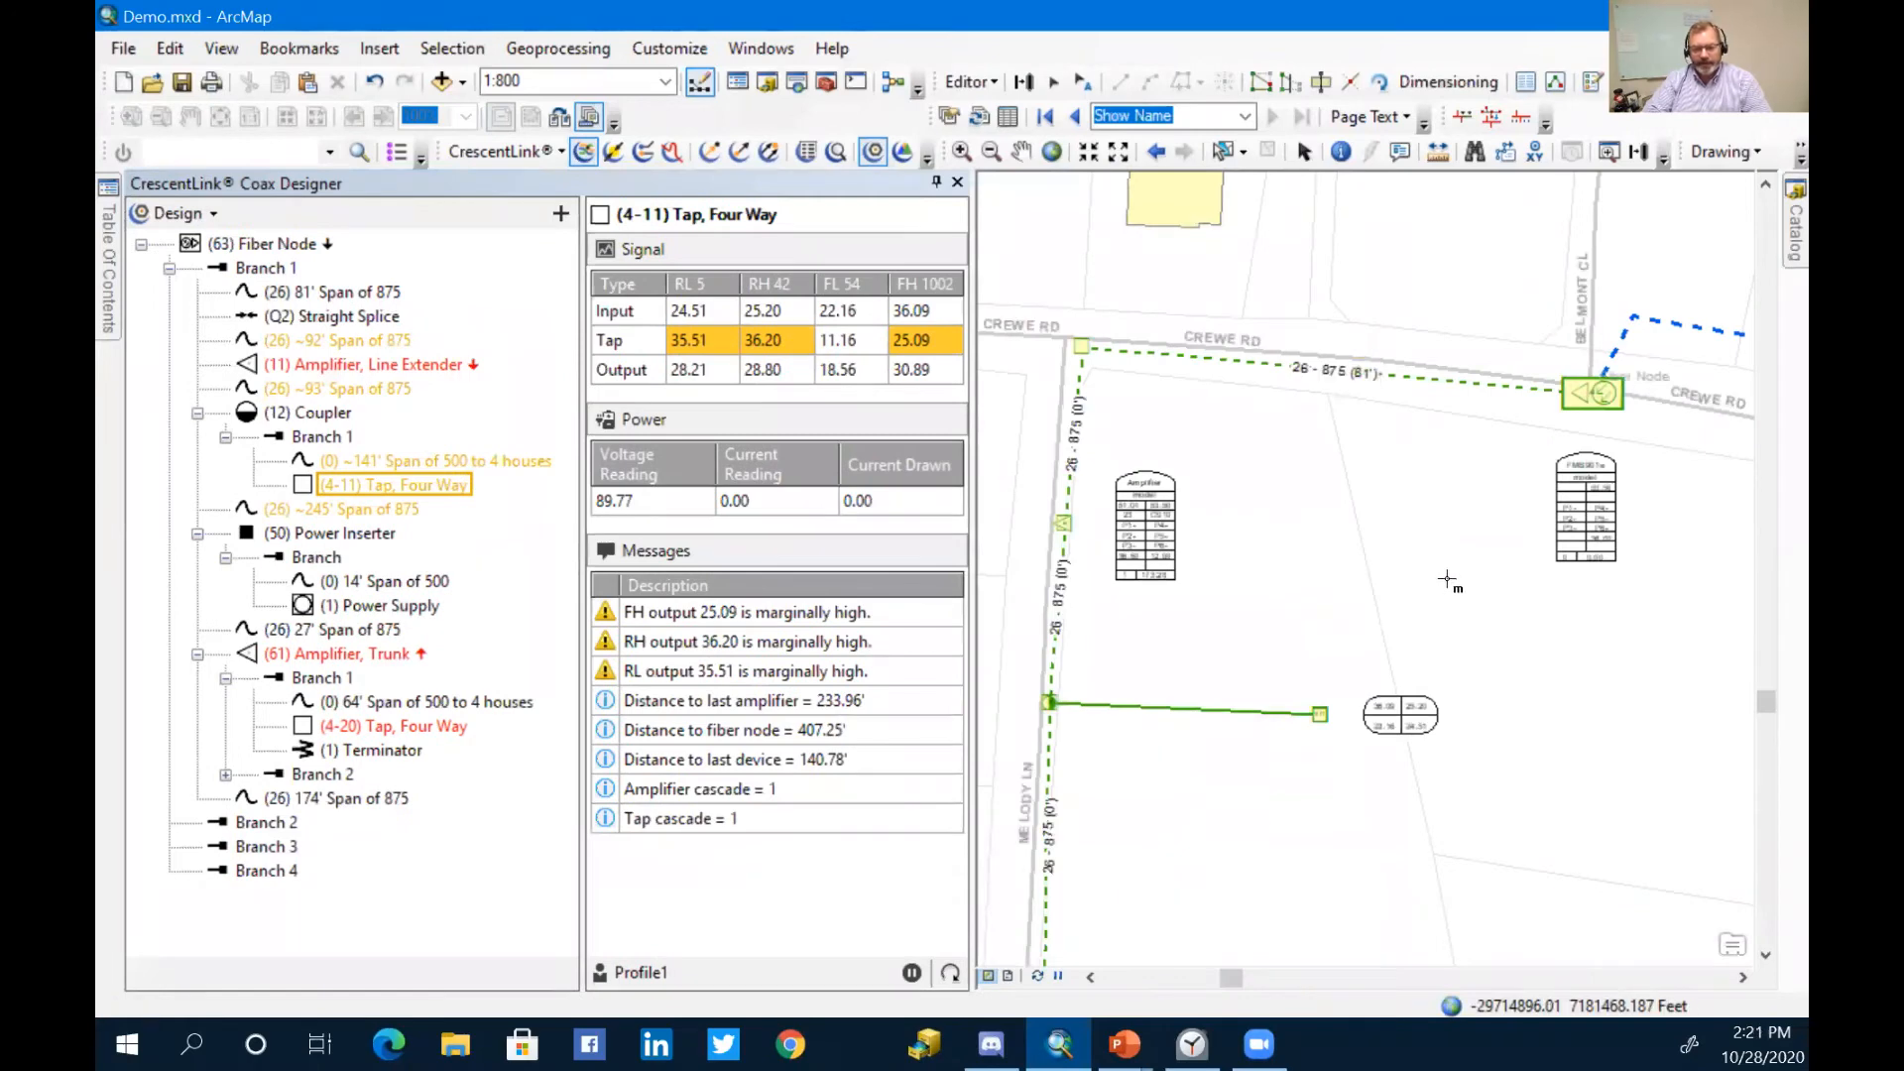
Step: Collapse Branch 1 under the fiber node and bring the Belmont Cl area beside the node into view on the map
scroll(1443, 577, "up", 1)
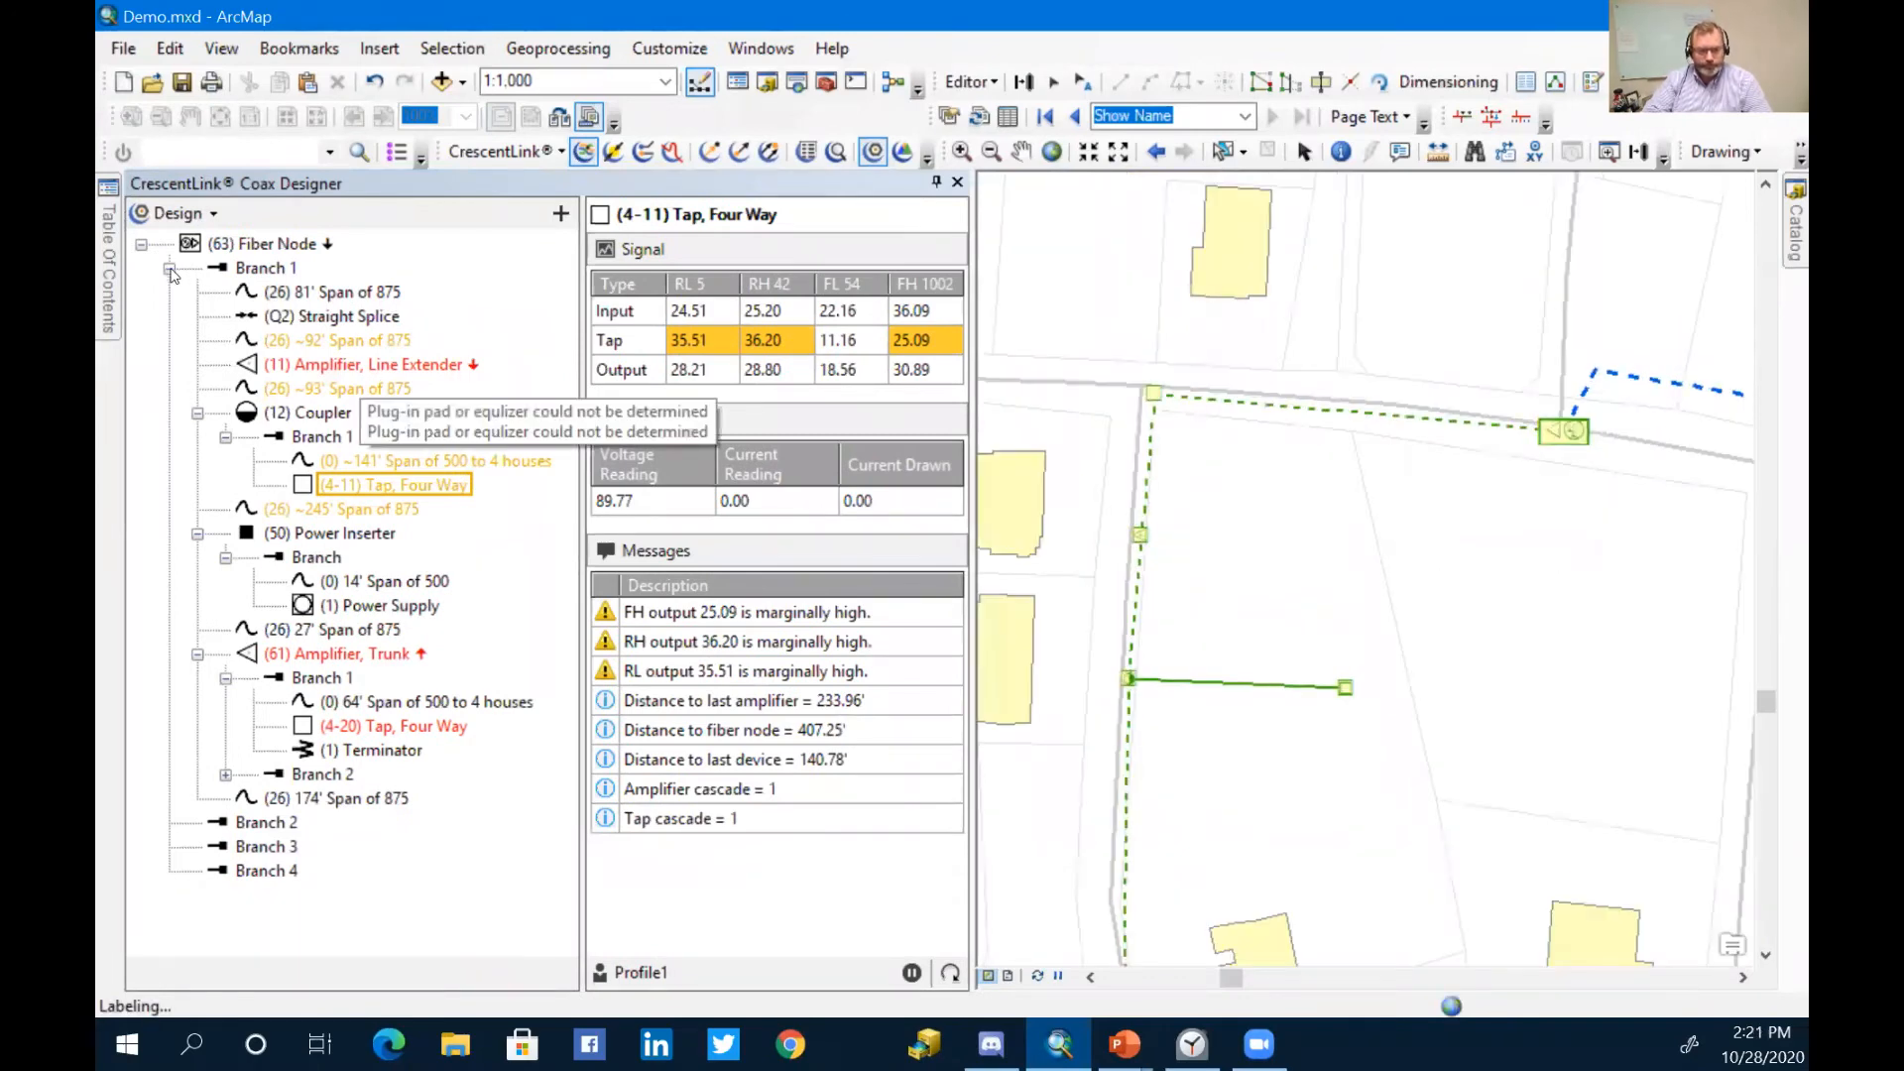
double_click(248, 270)
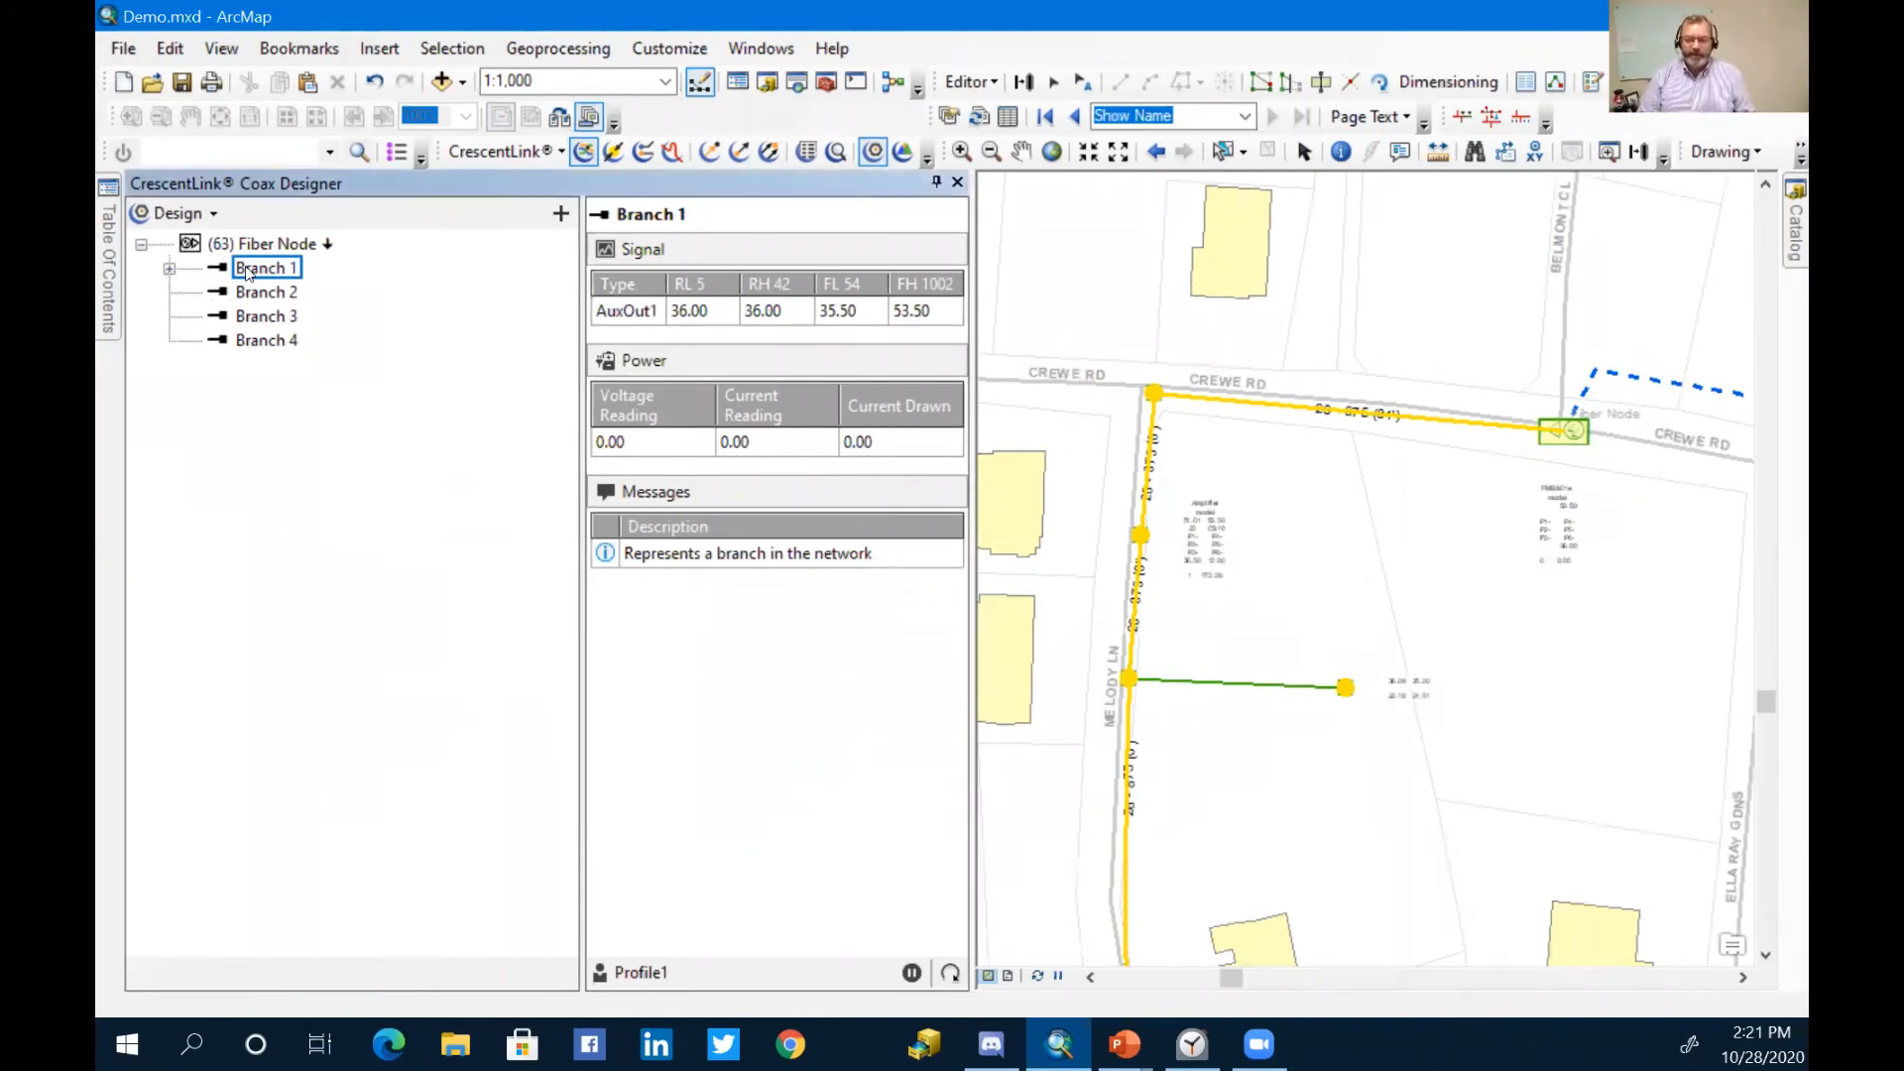
left_click(1022, 151)
left_click_drag(1382, 556, 1344, 584)
left_click_drag(1505, 502, 1291, 605)
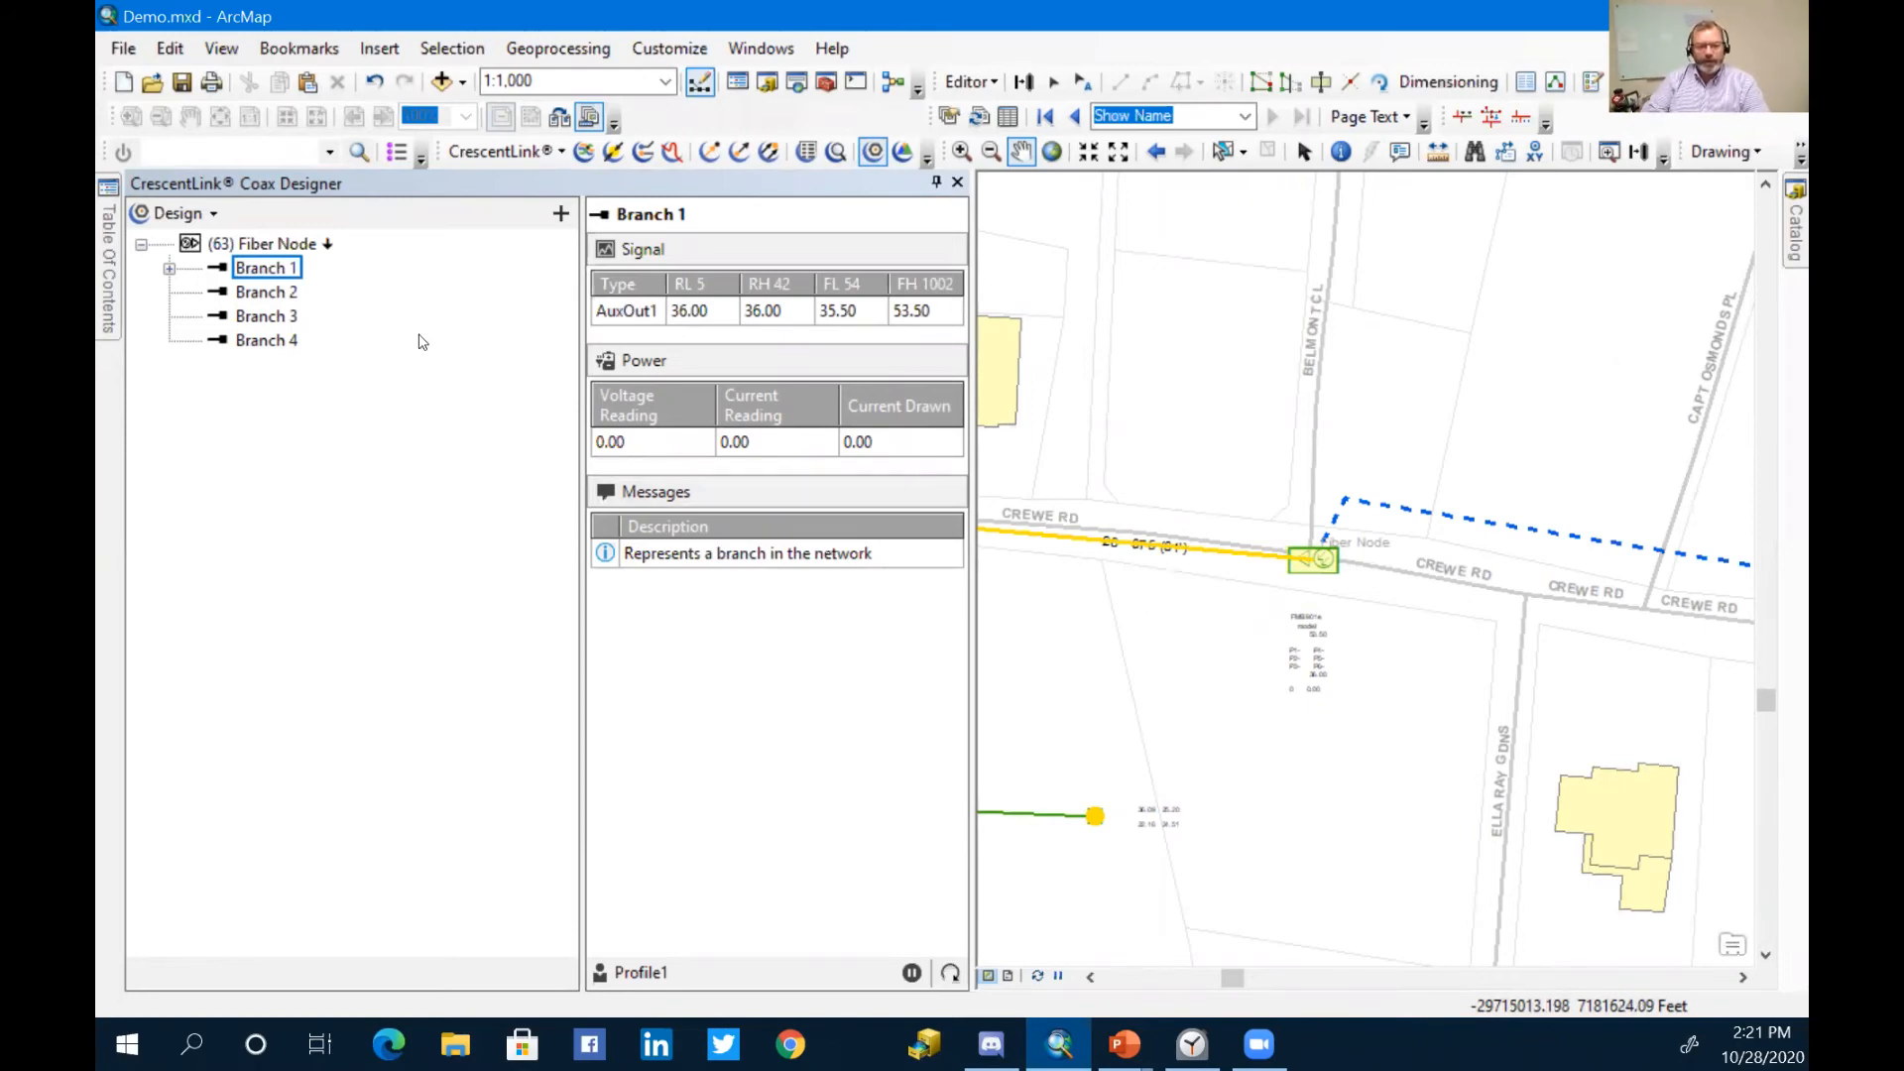
left_click_drag(1346, 168, 1293, 536)
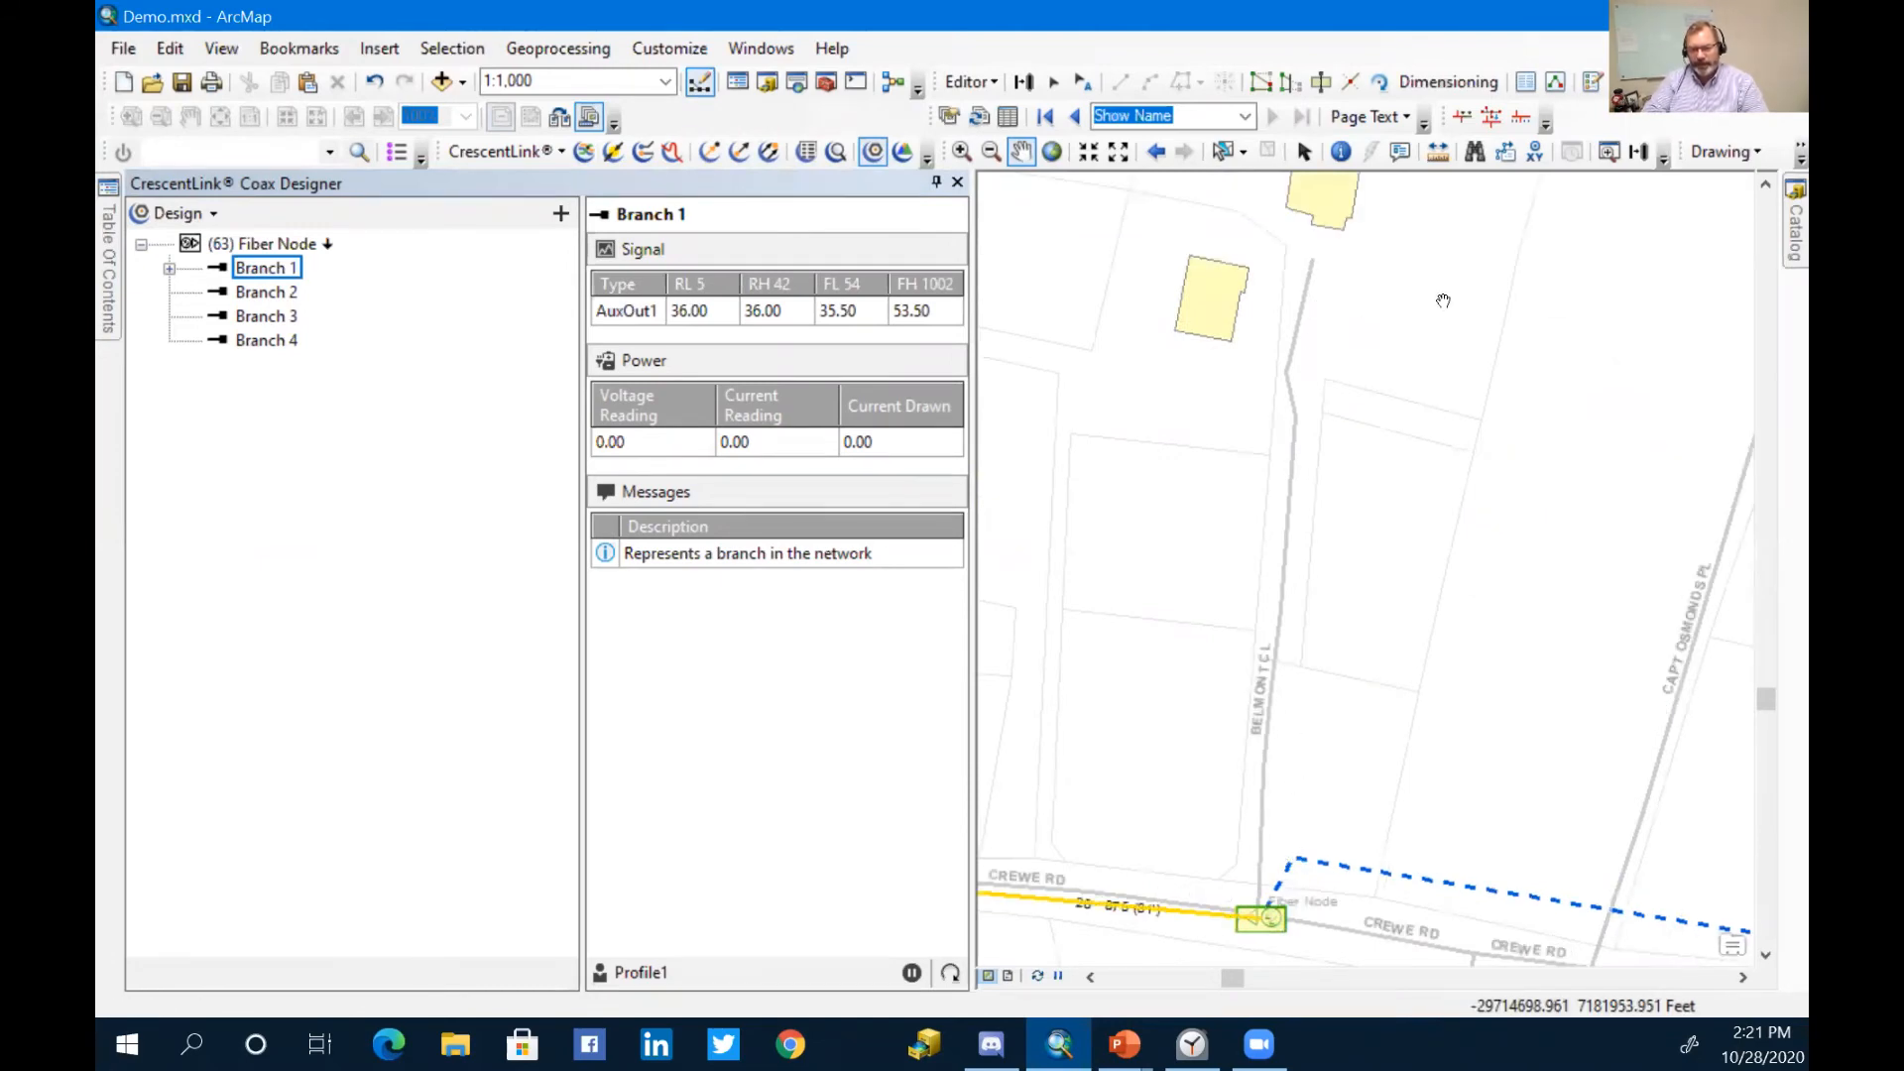
Step: Add a 250' span of 750 cable to Branch 2 with a house count of 2
left_click(275, 293)
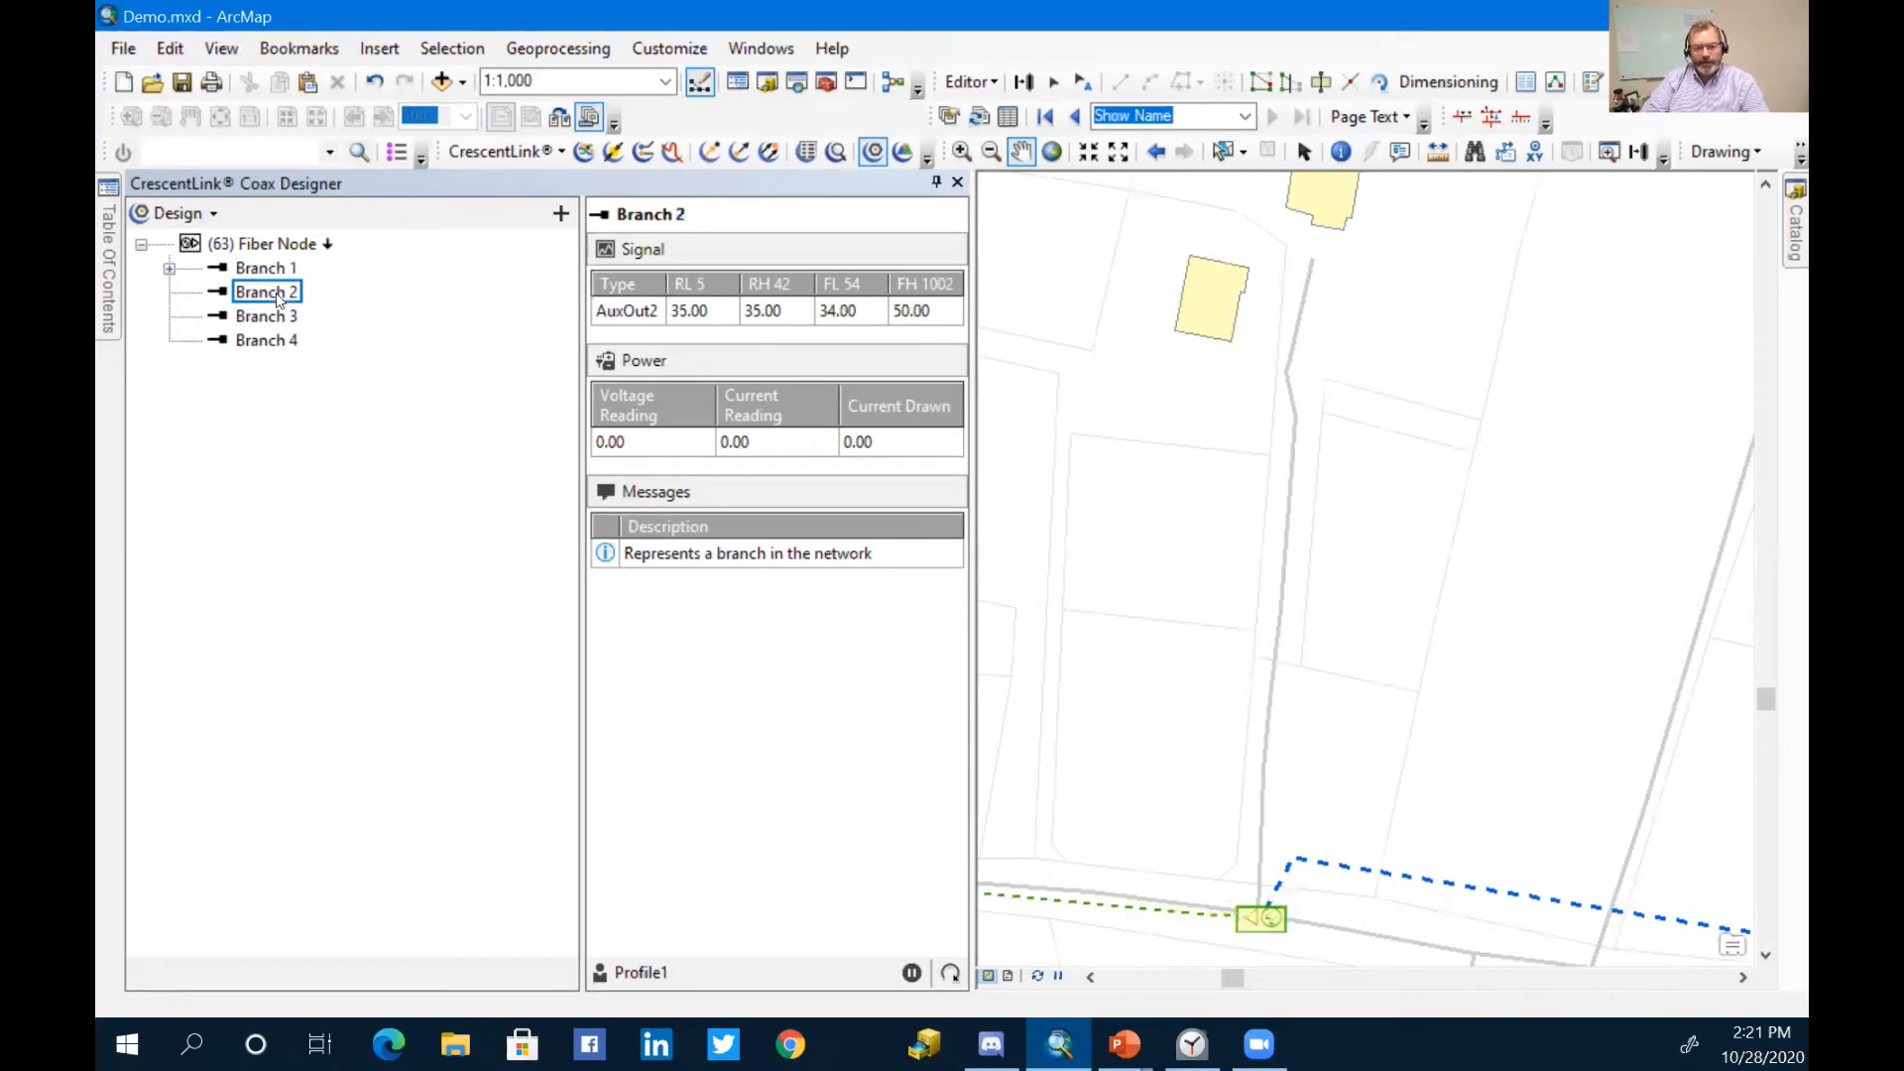
right_click(276, 293)
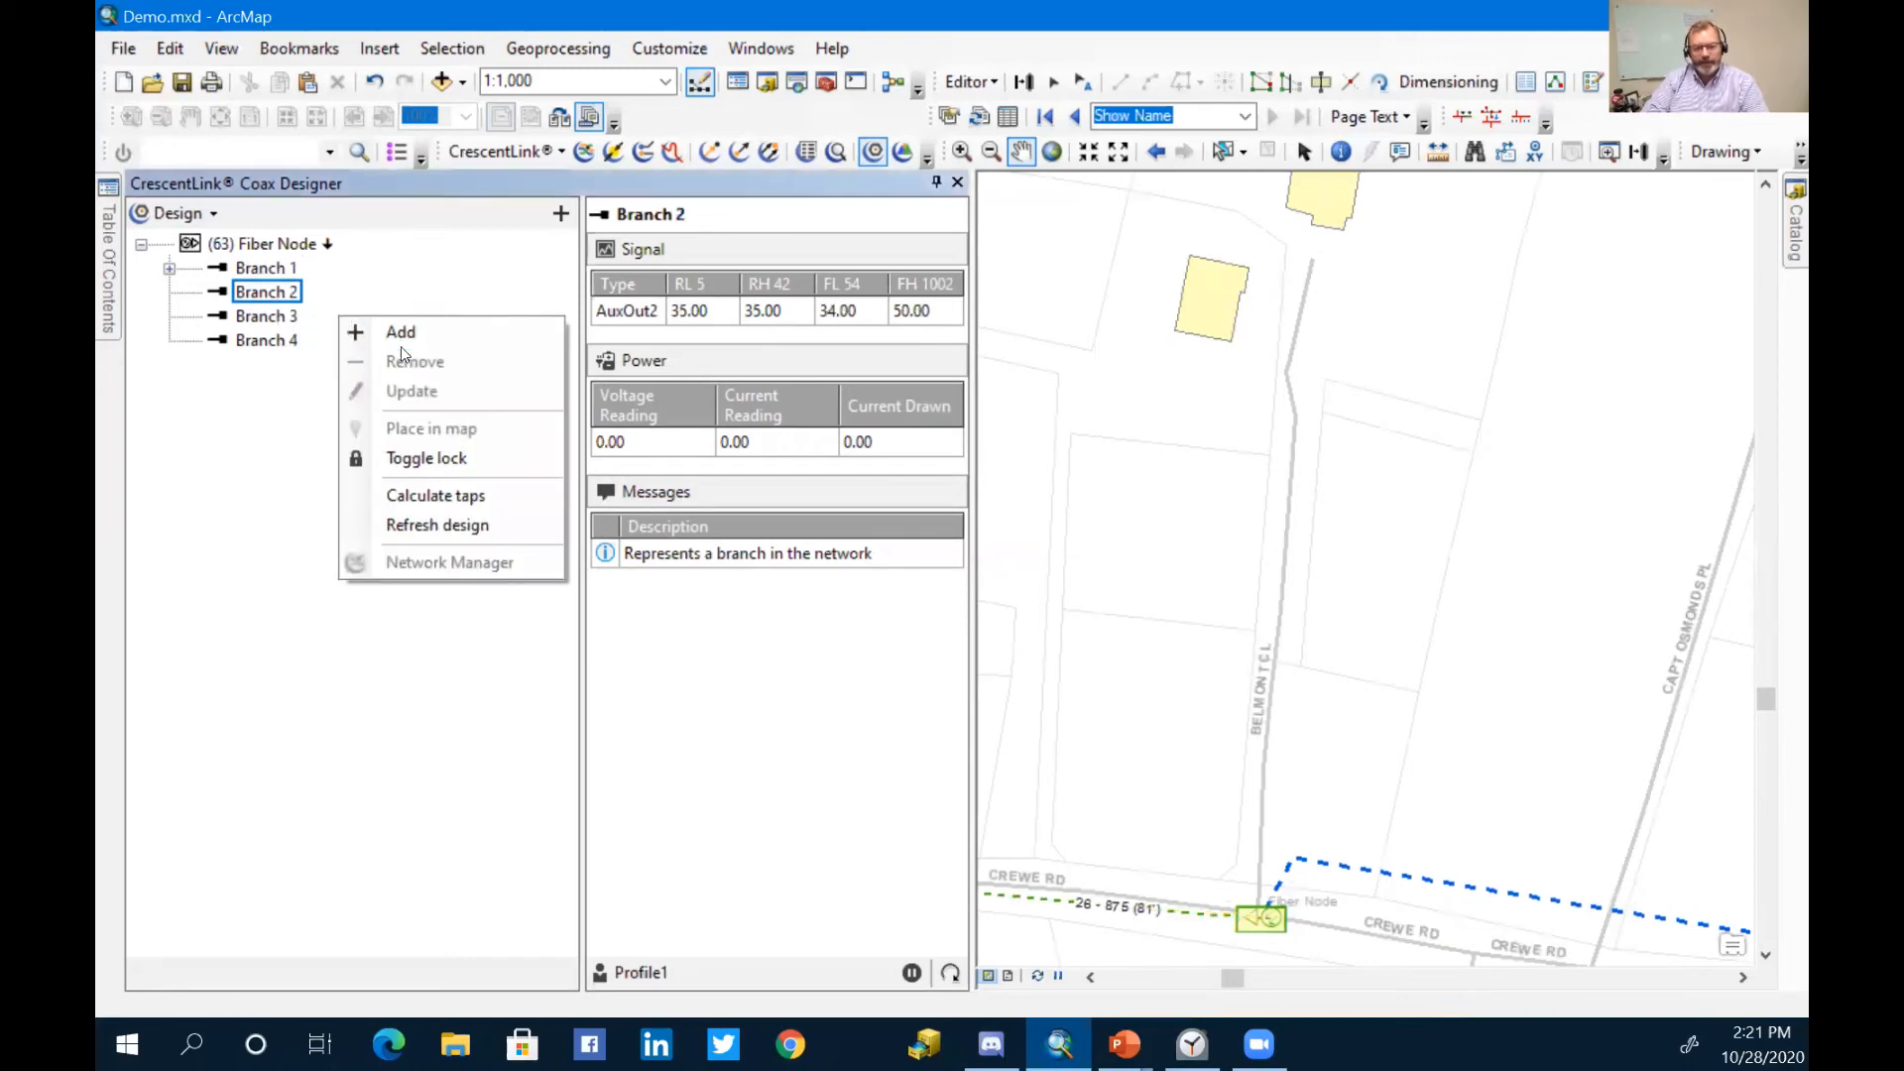
left_click(409, 313)
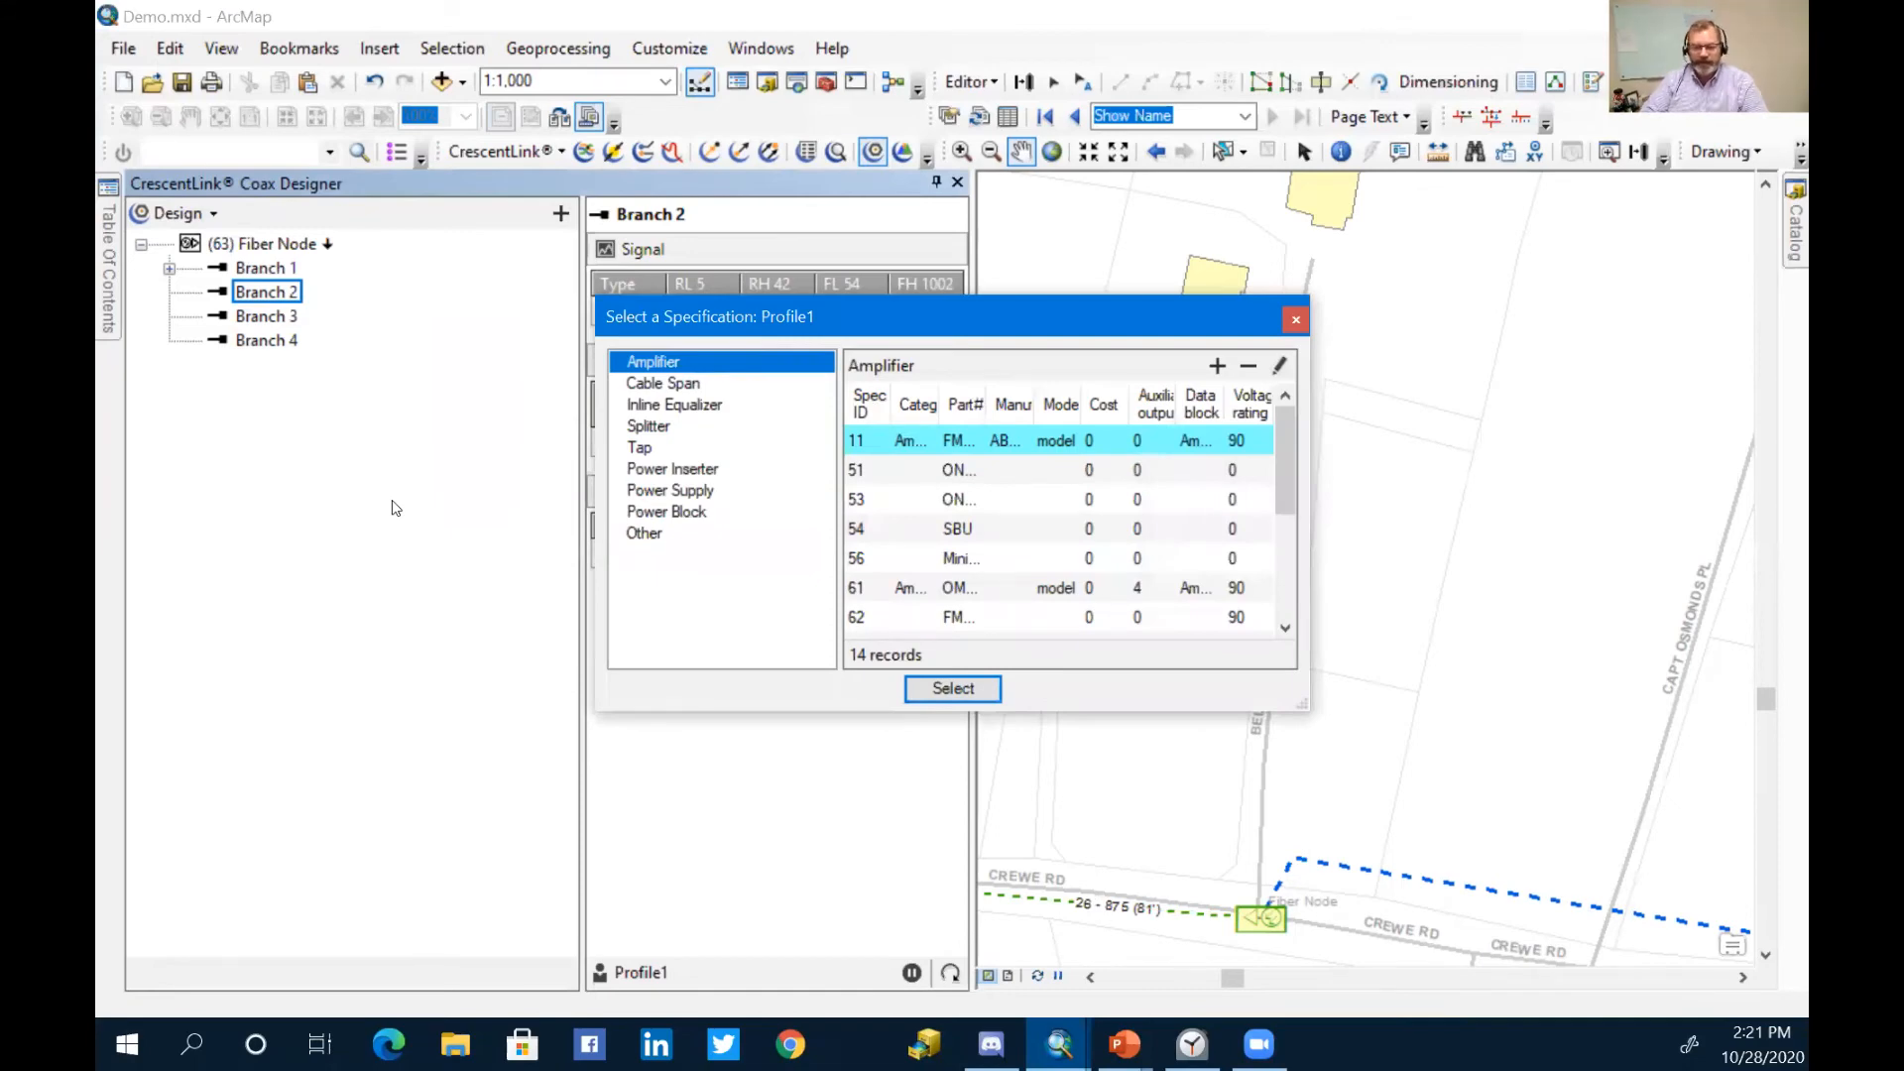
left_click(647, 385)
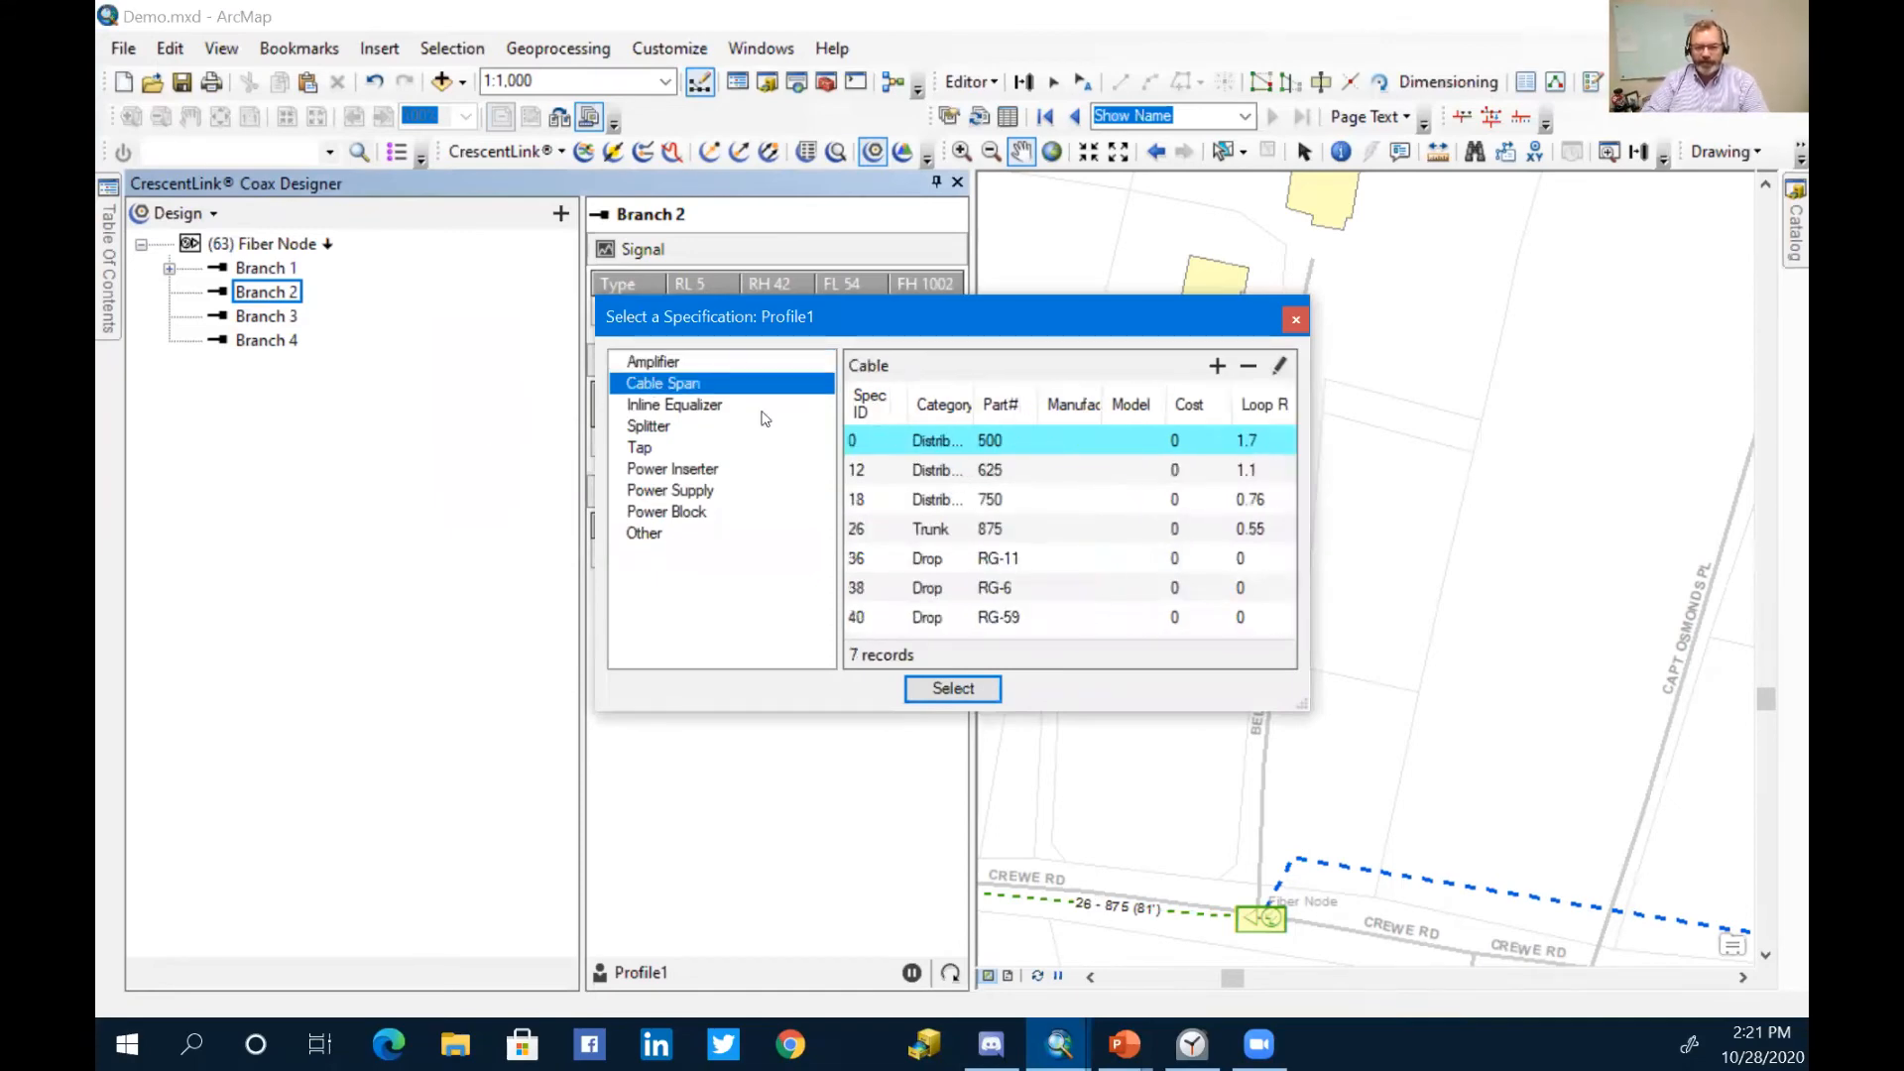
left_click(1016, 503)
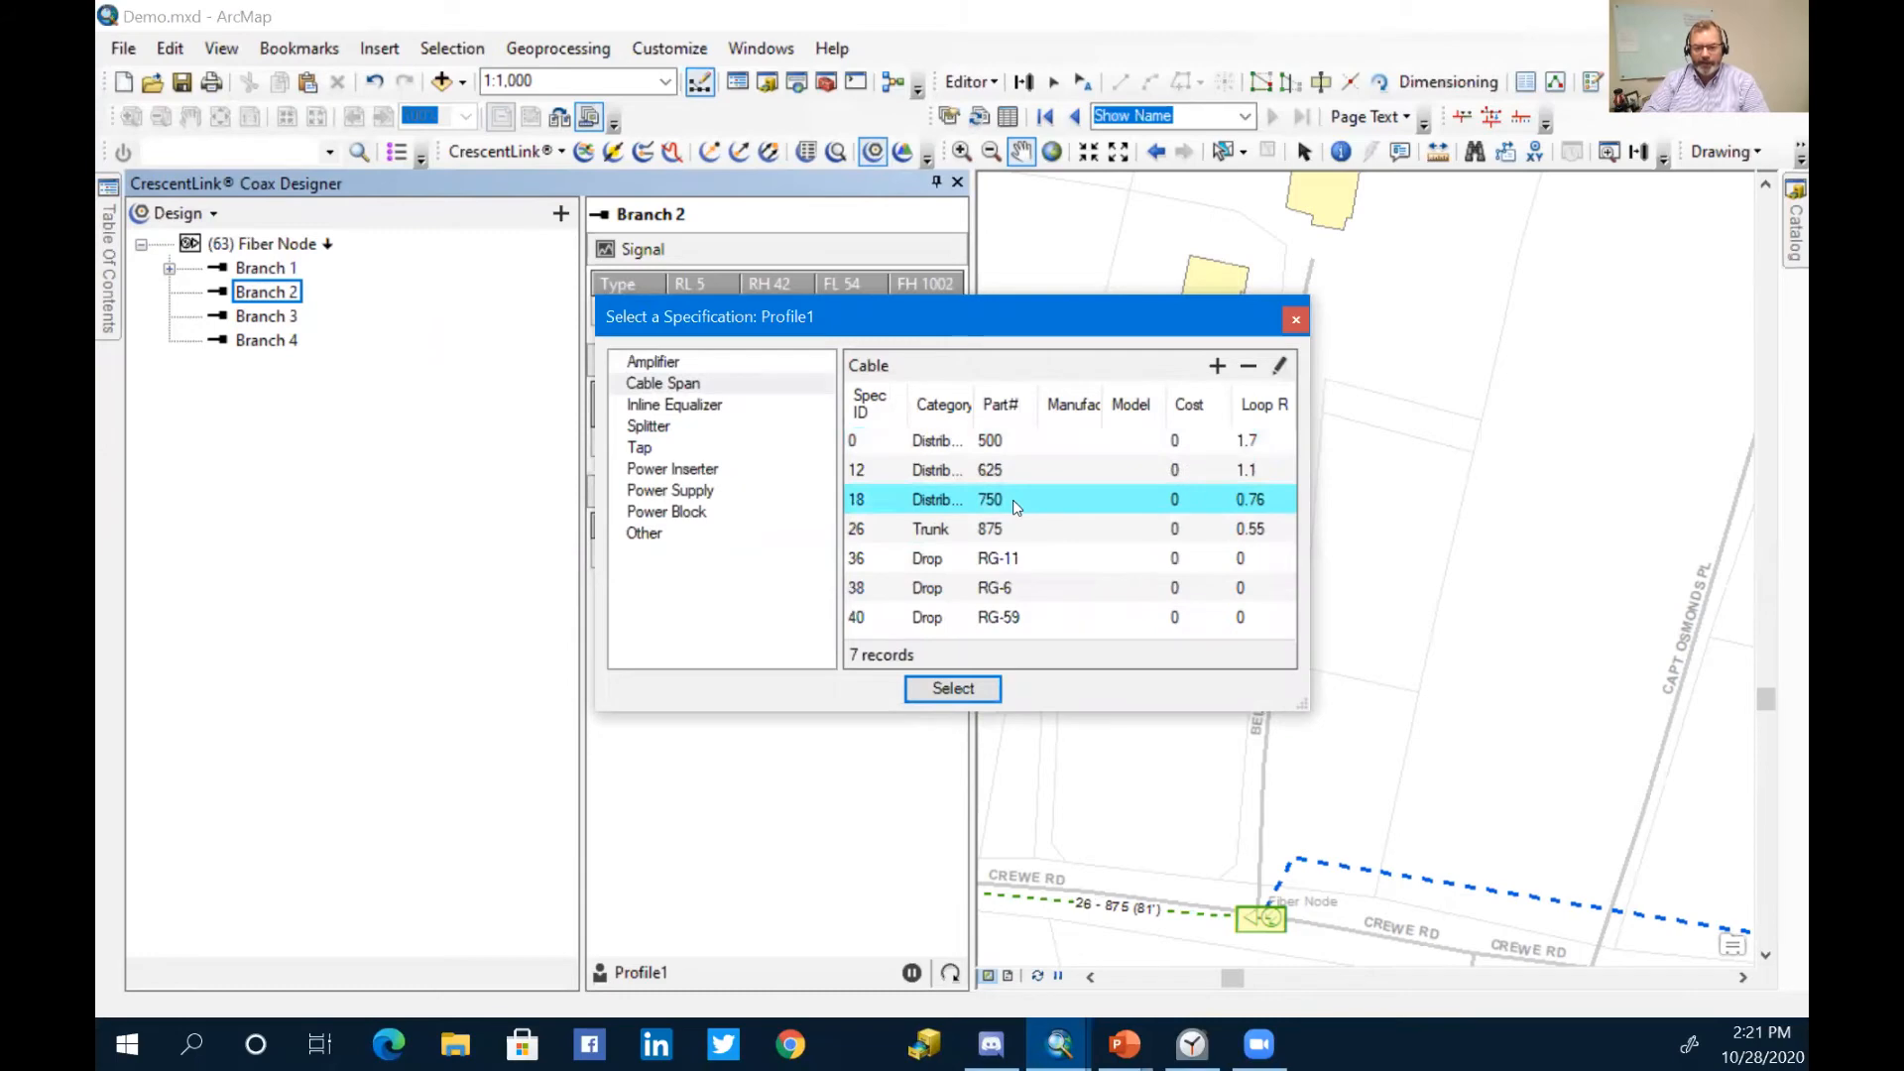
left_click(986, 688)
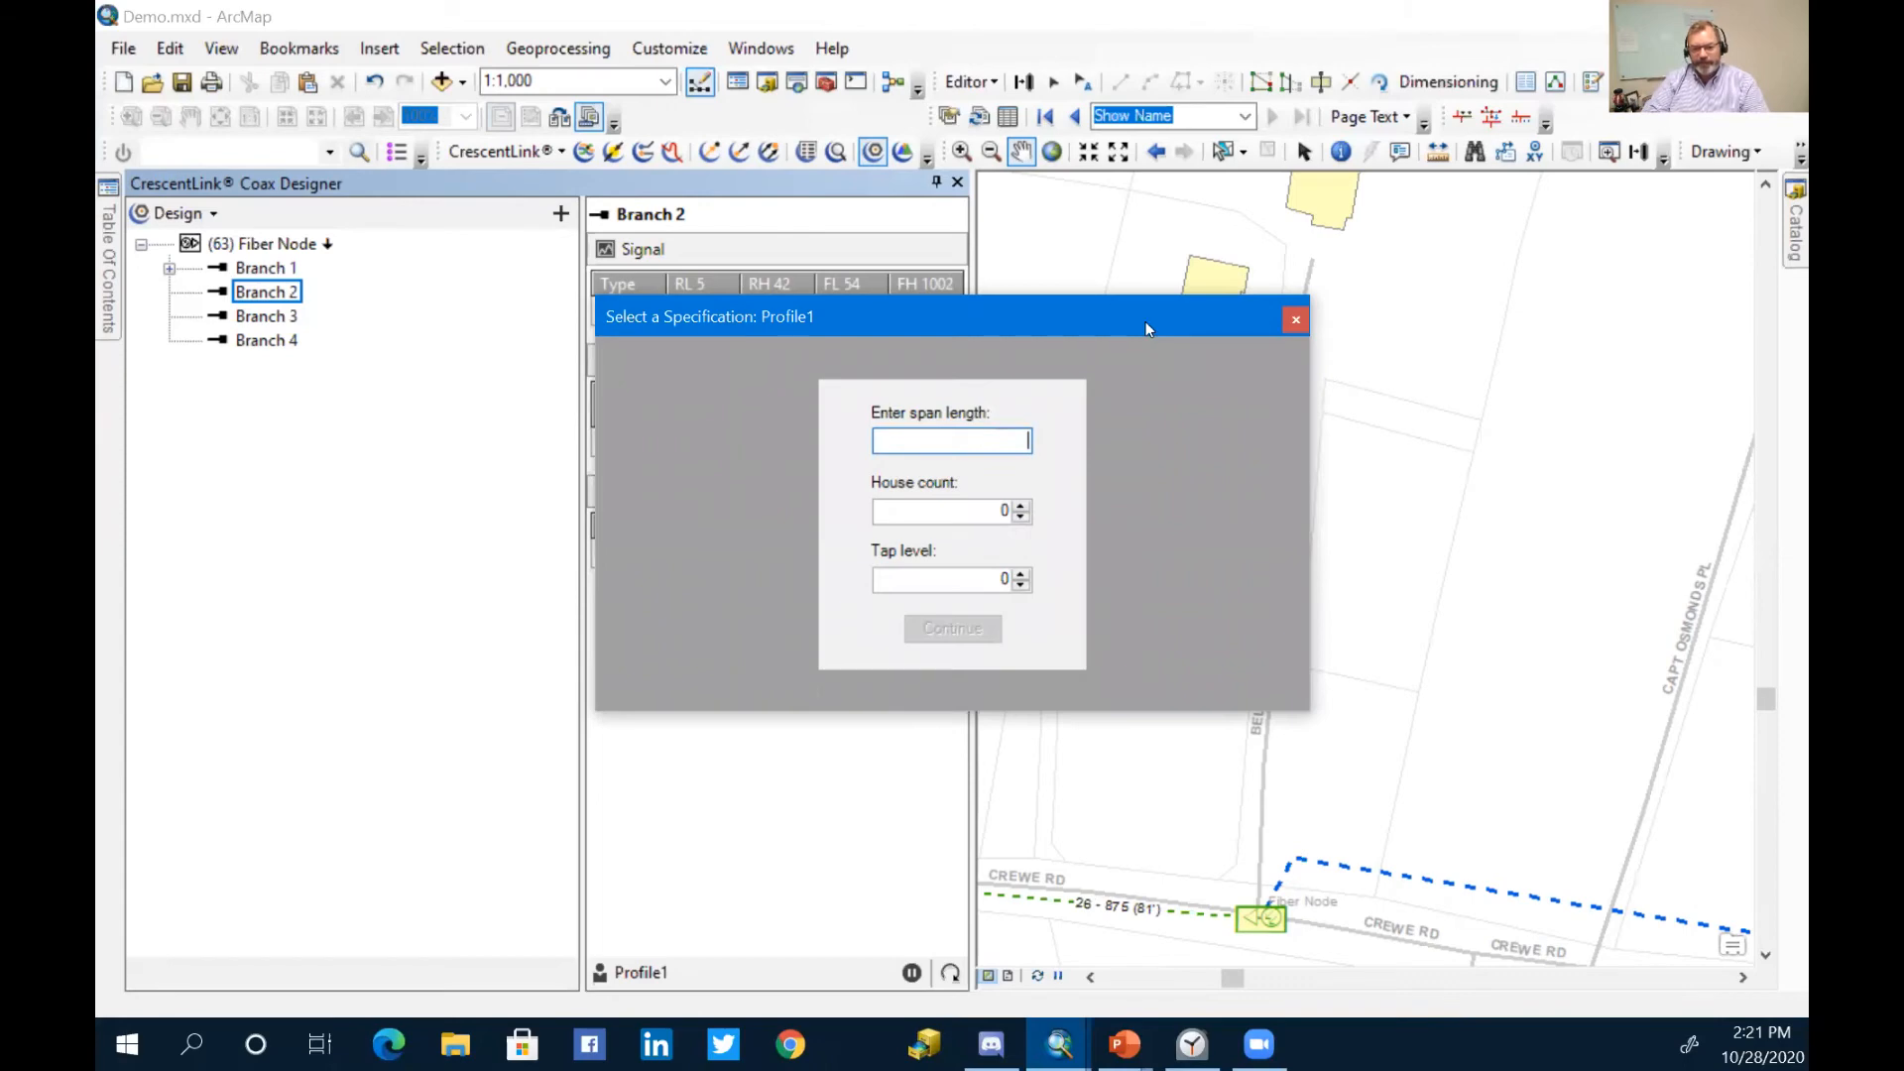
left_click_drag(1145, 321, 881, 226)
type("250")
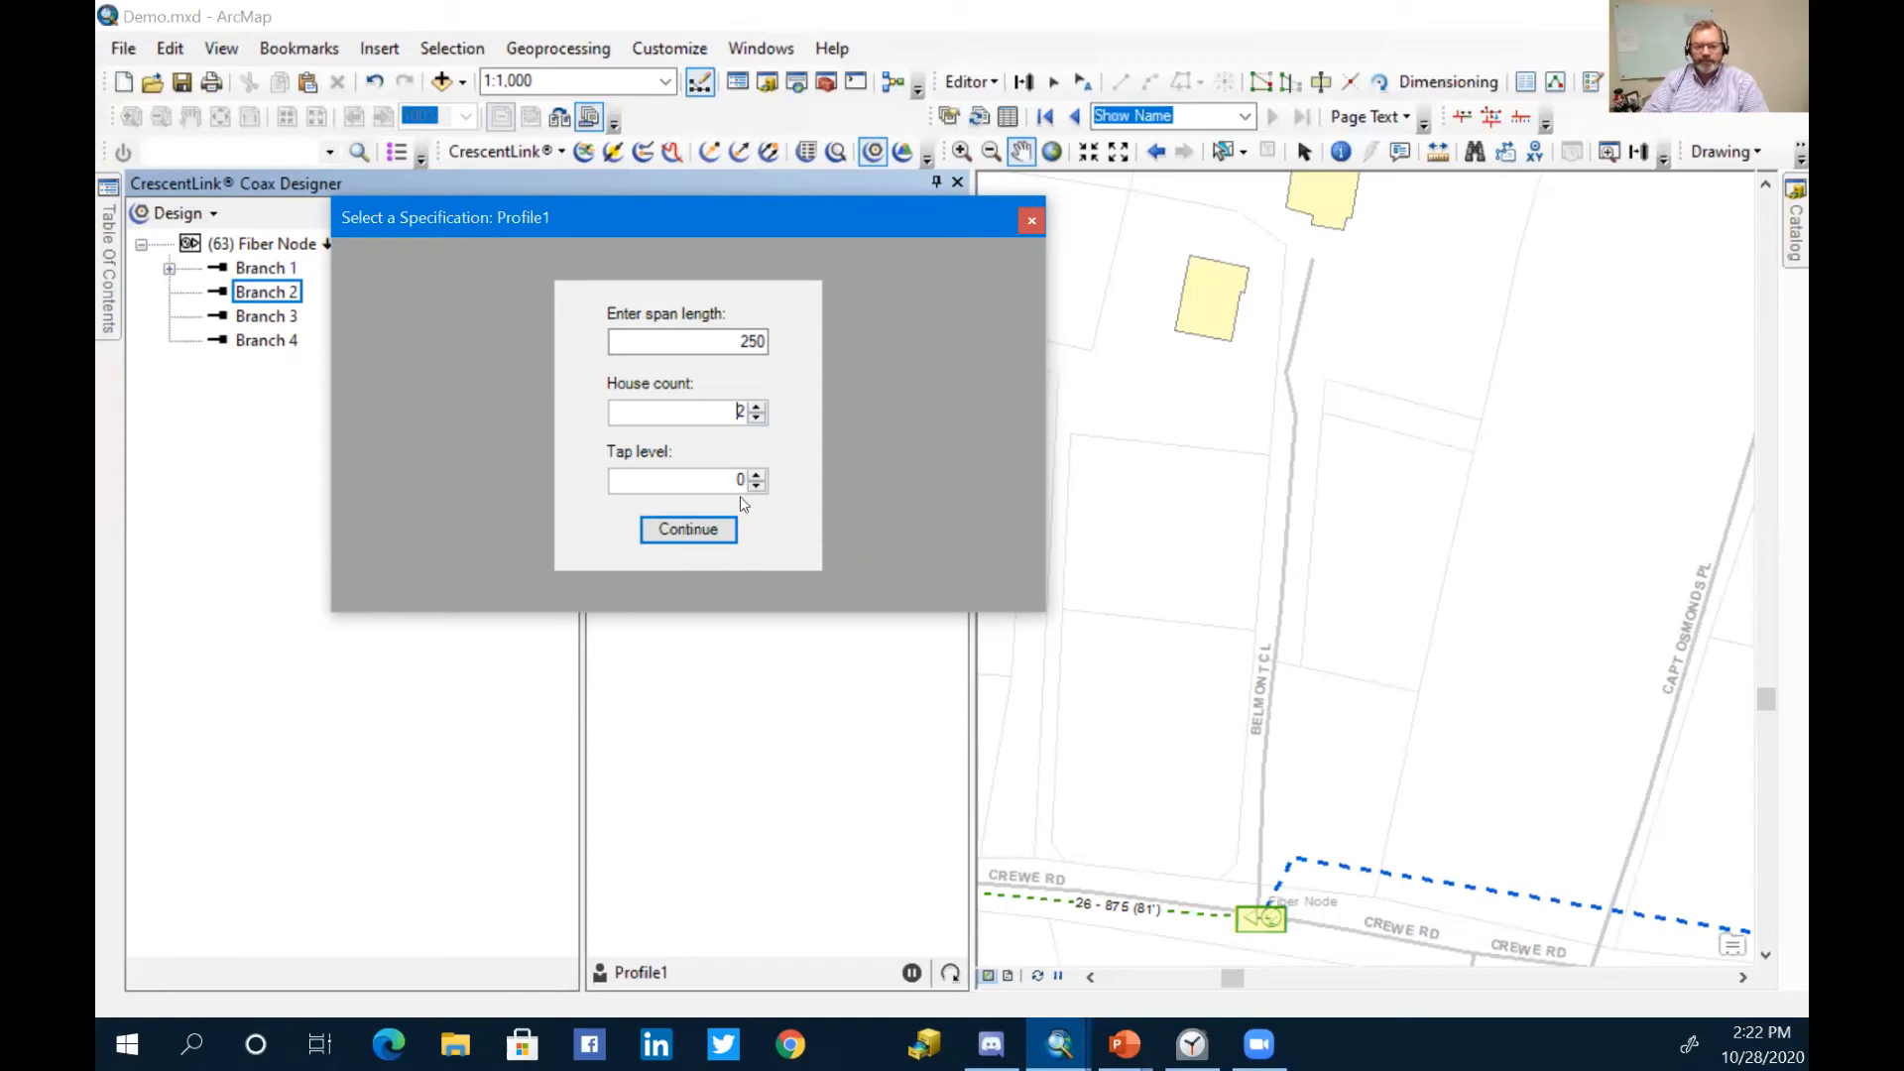
left_click(692, 531)
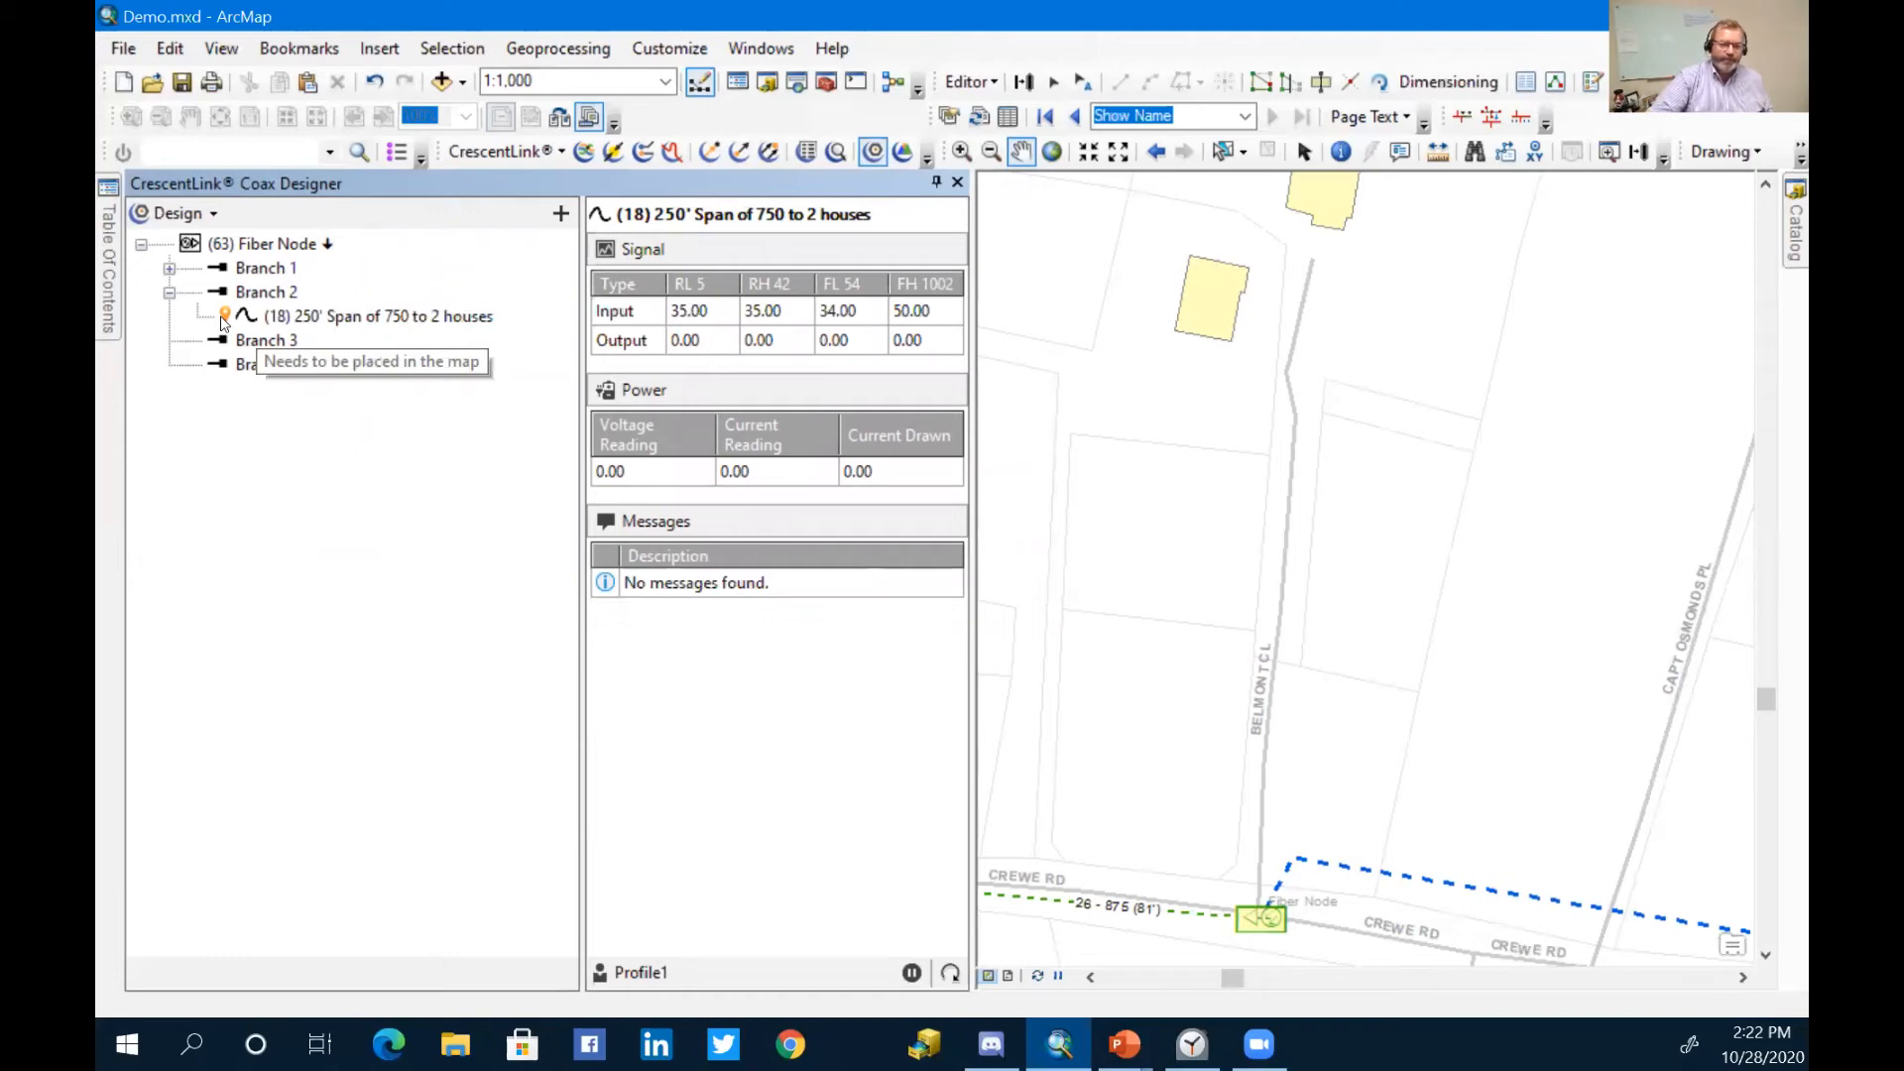
Step: Calculate the taps for the 250' span on Branch 2 and review the resulting tap's signal levels and messages
right_click(333, 323)
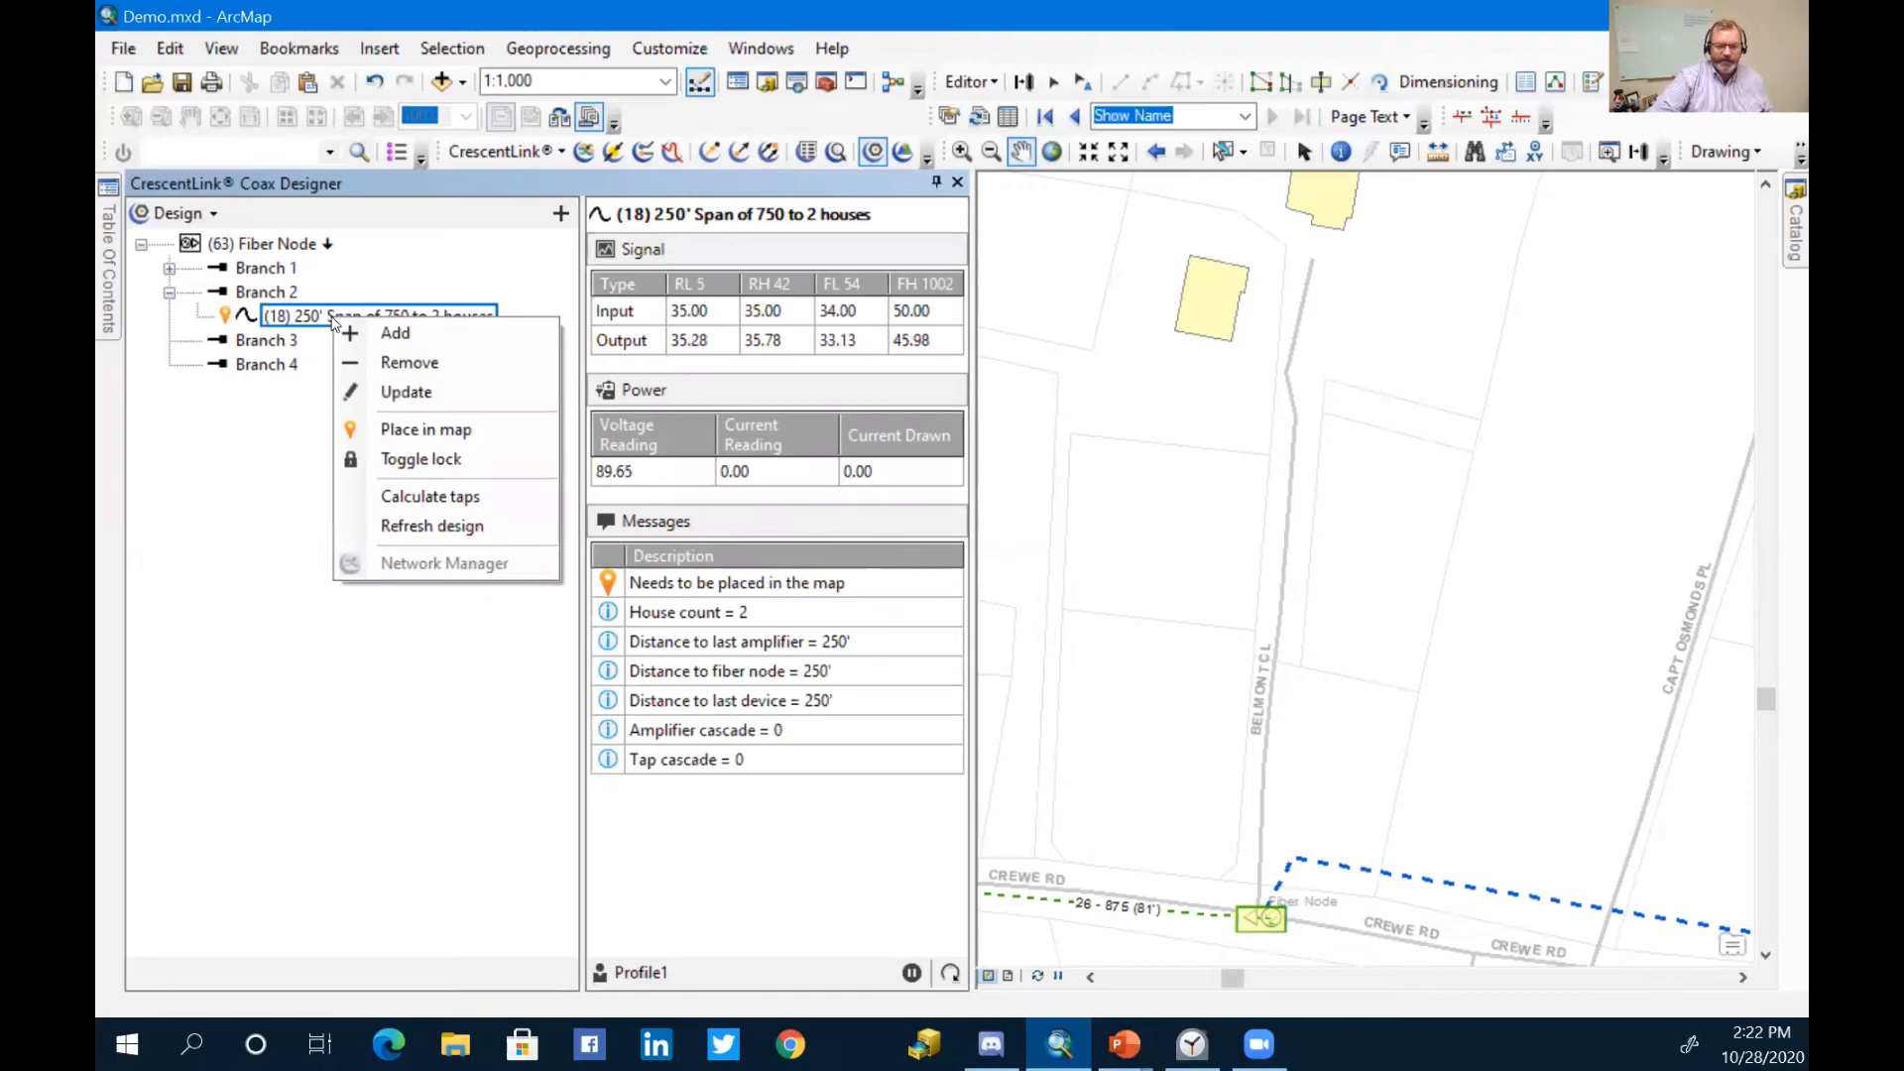
left_click(436, 499)
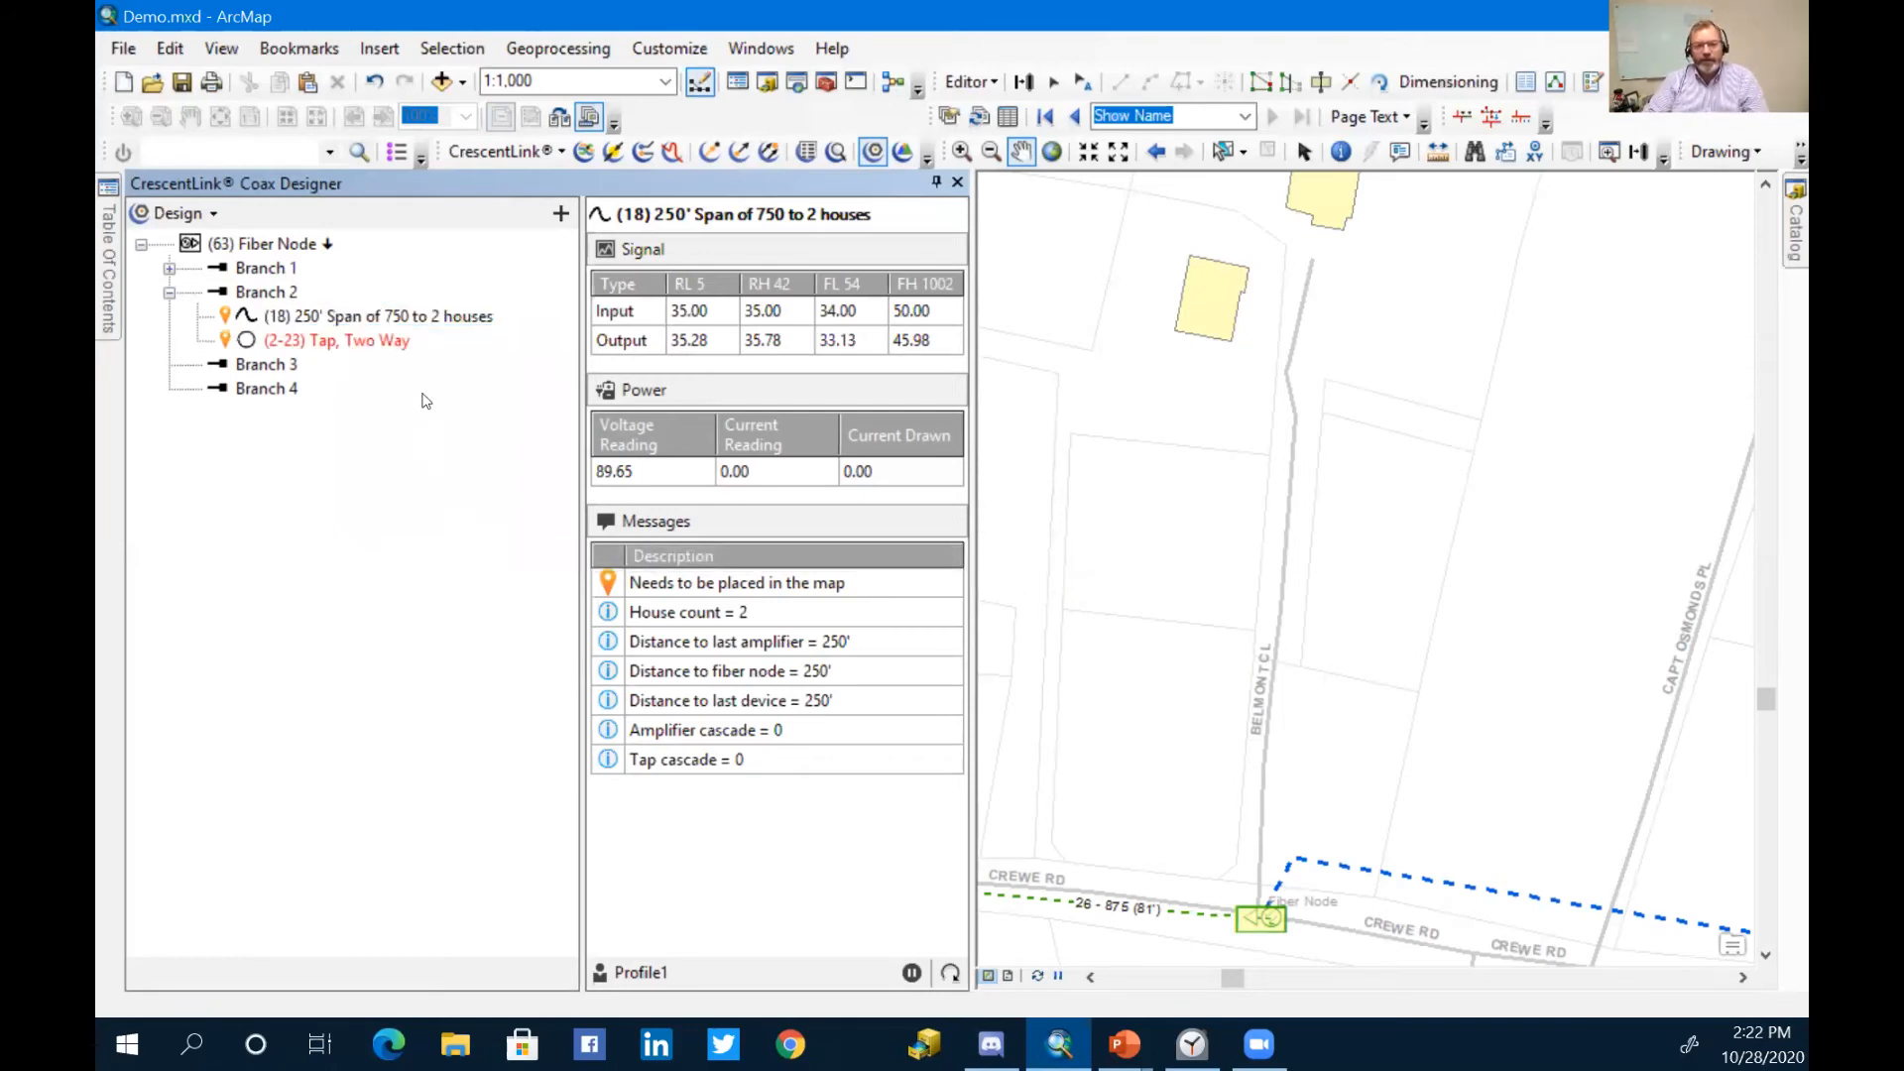
mouse_move(334, 352)
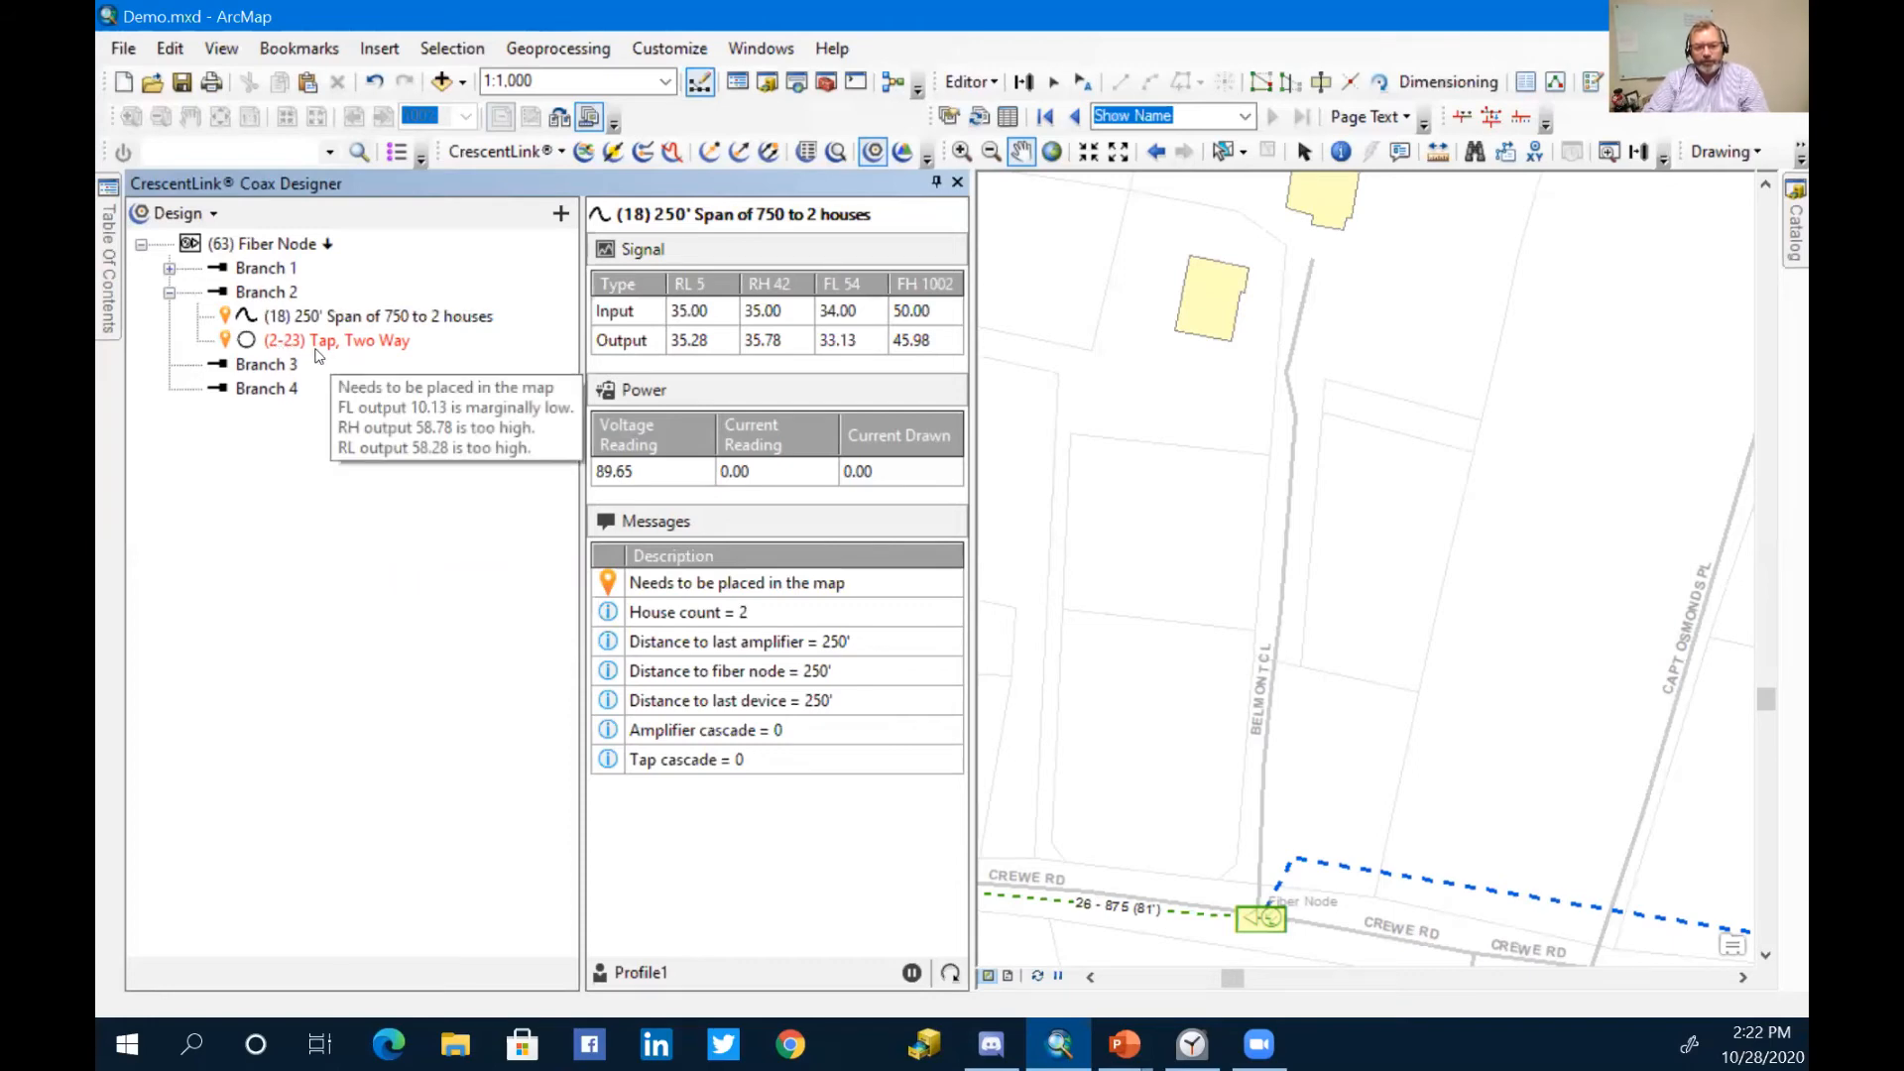
left_click(335, 343)
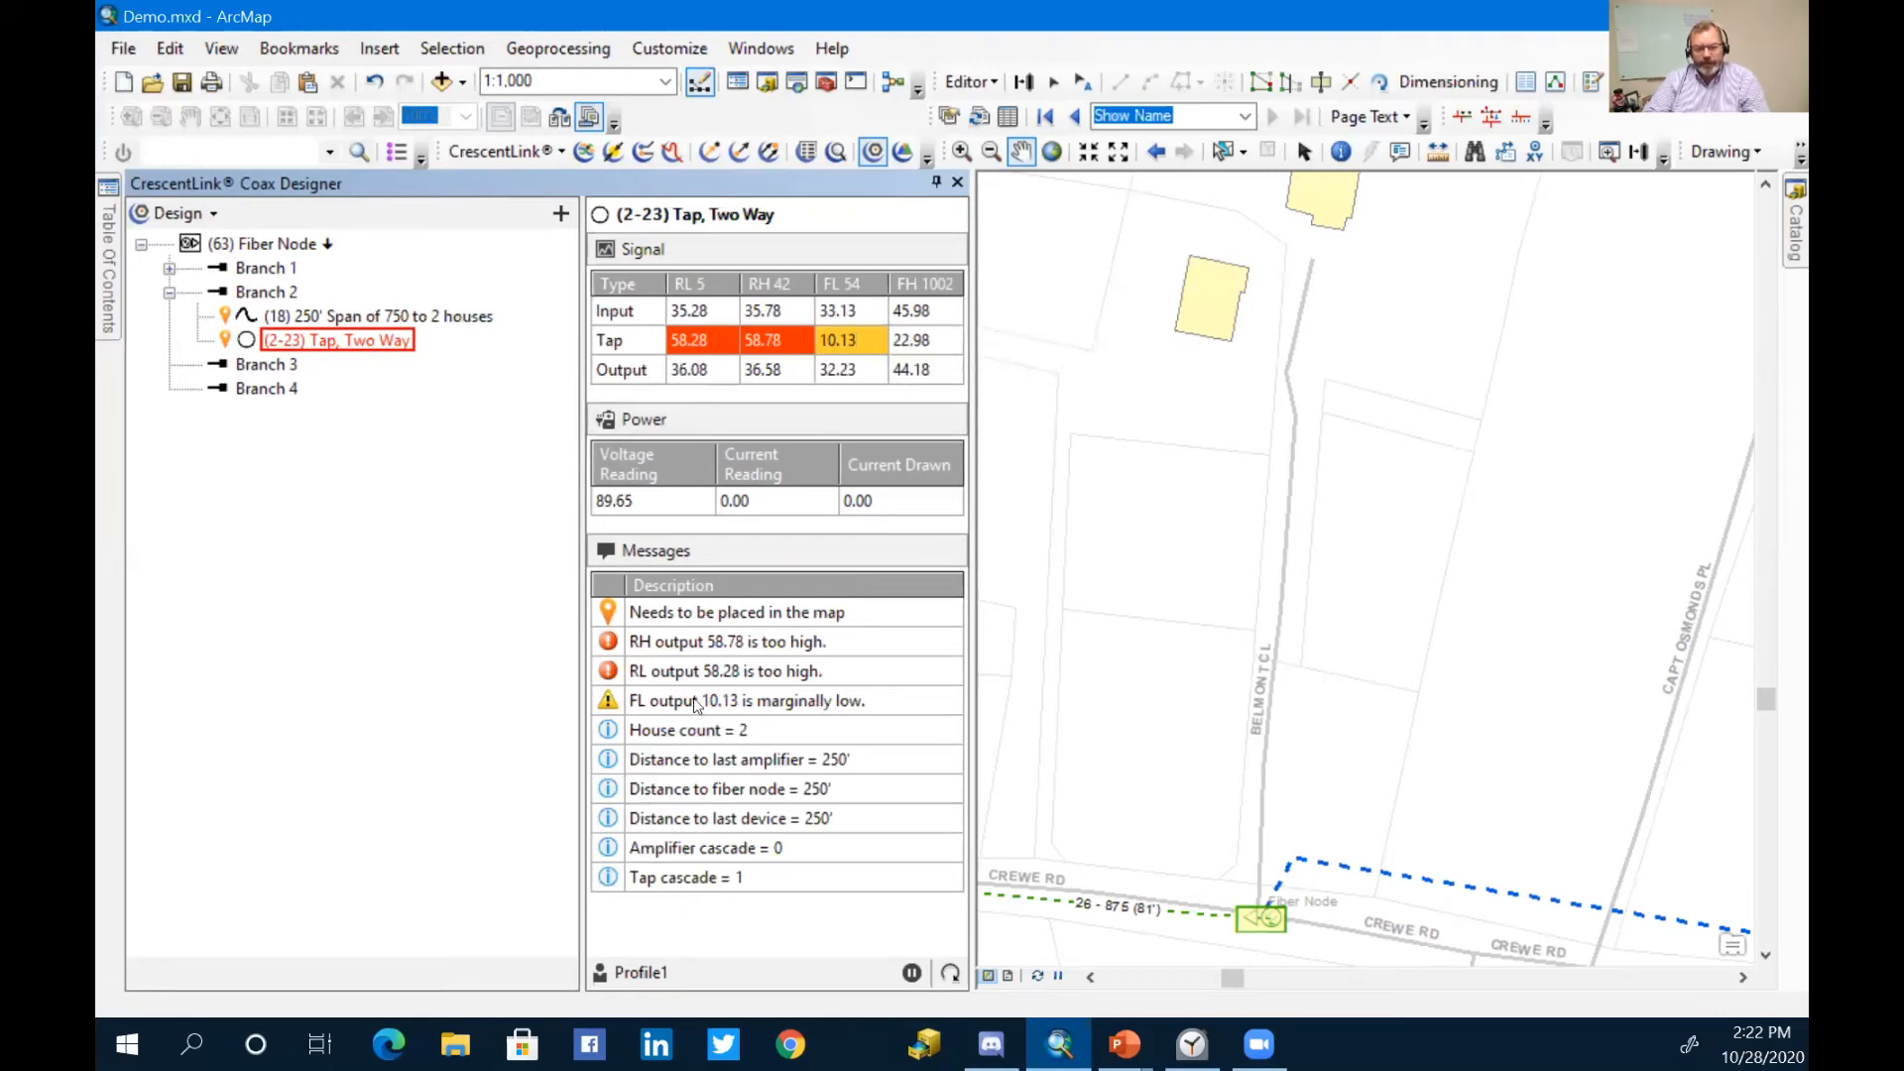
Step: Update the two-way tap after the 250' span to specification 2-20 and check its signal levels
mouse_move(344, 354)
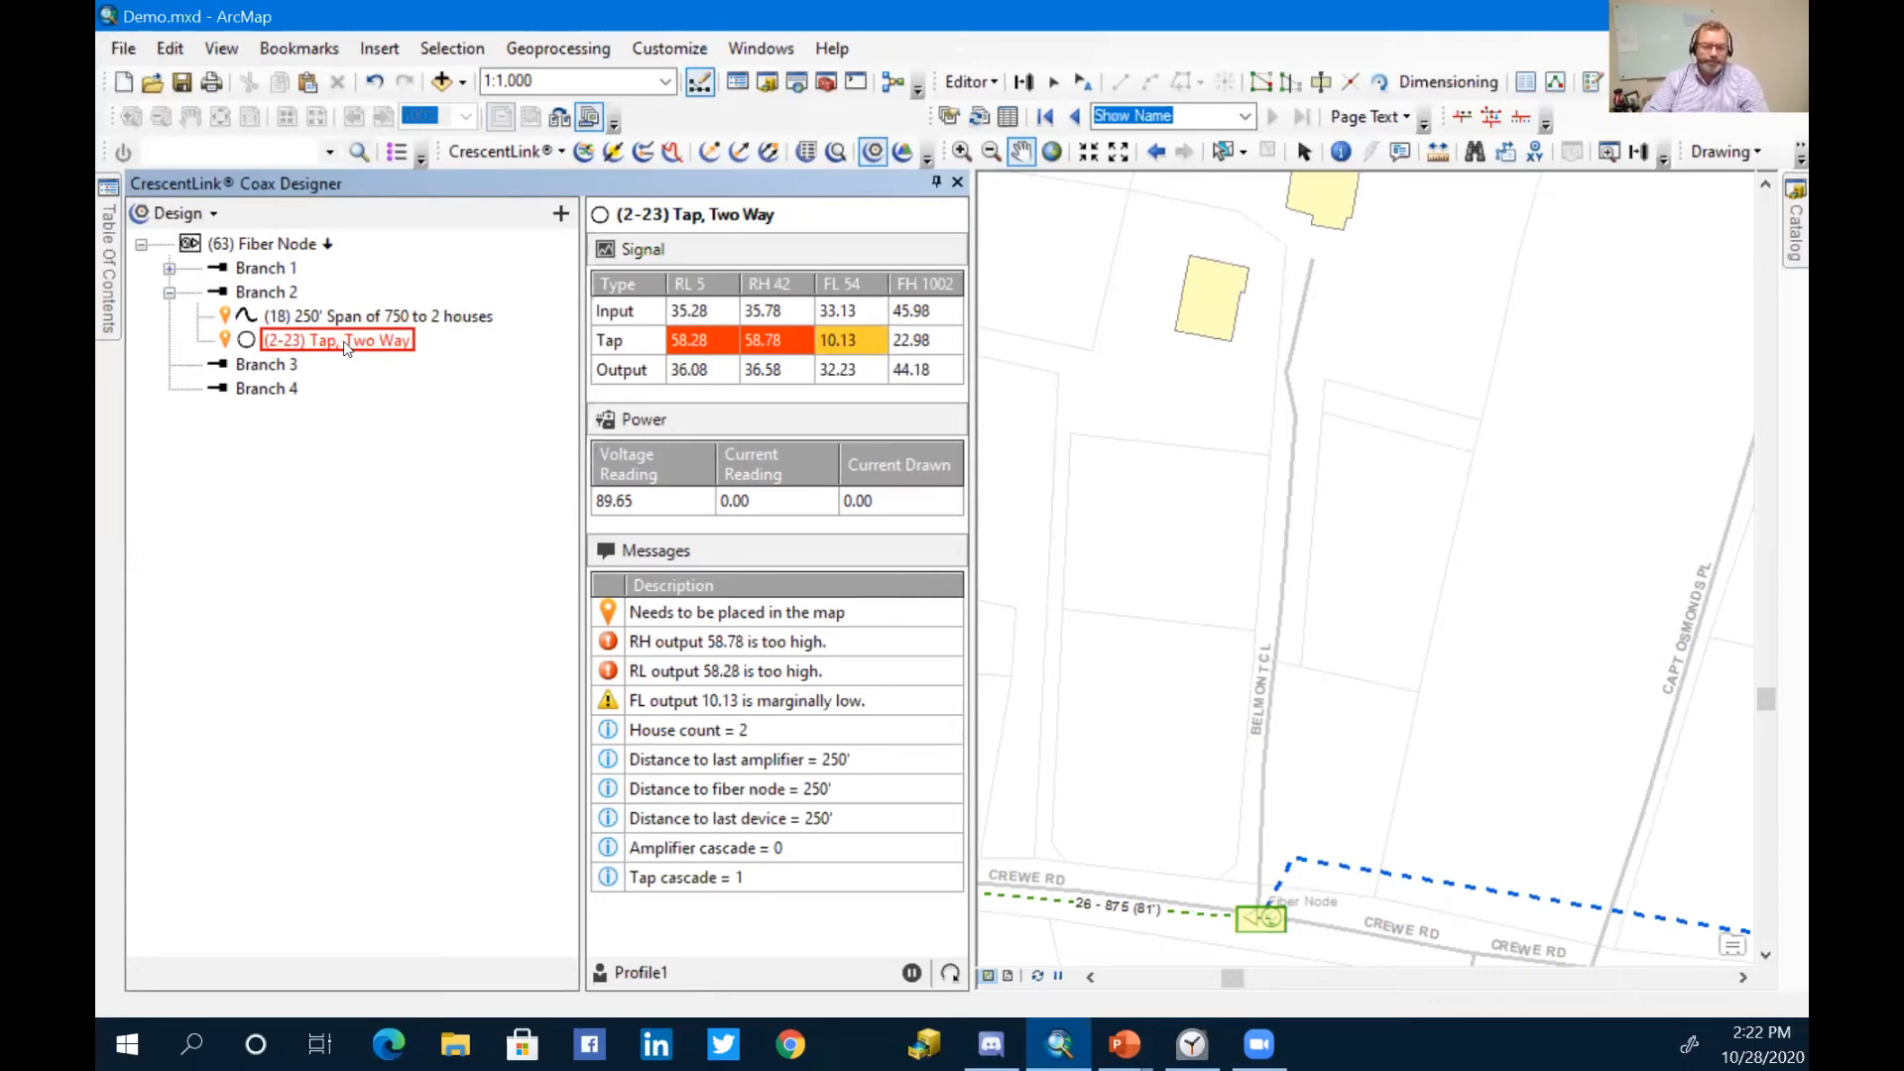
right_click(346, 348)
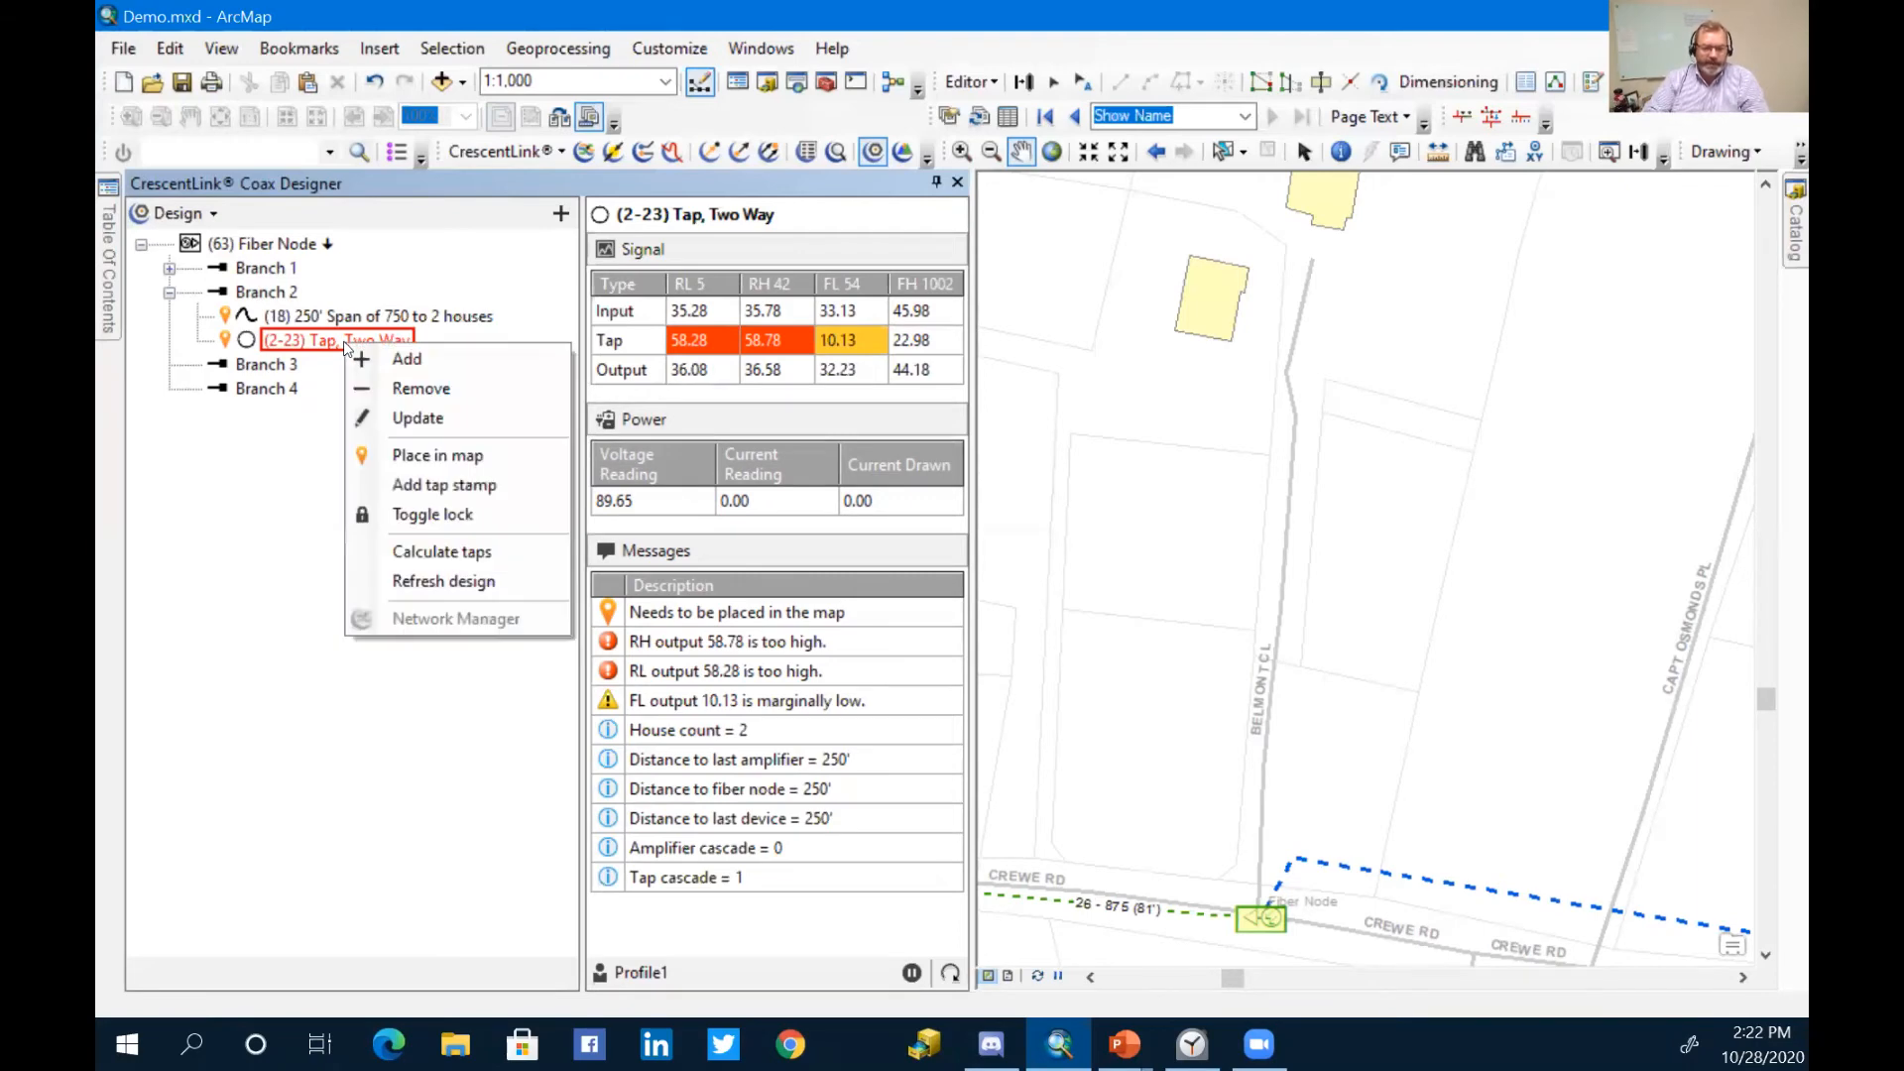
left_click(421, 421)
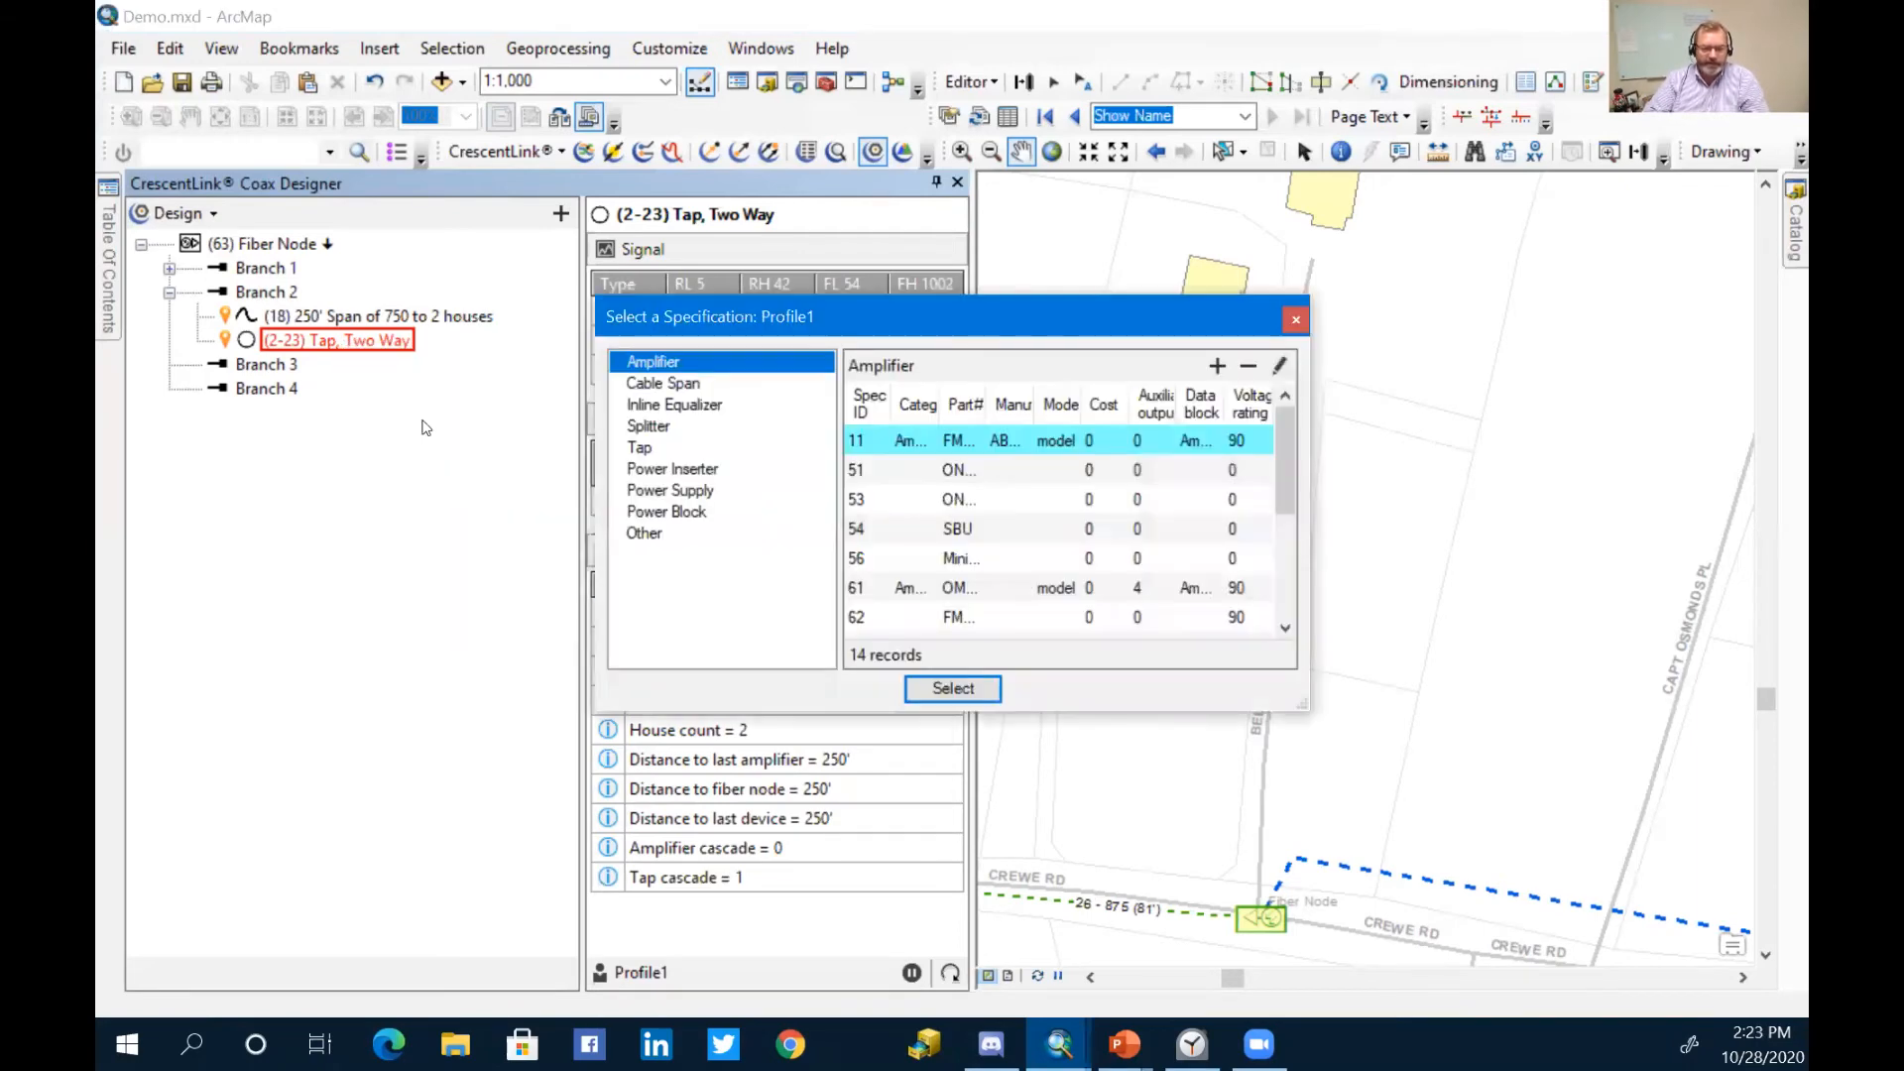
left_click(643, 446)
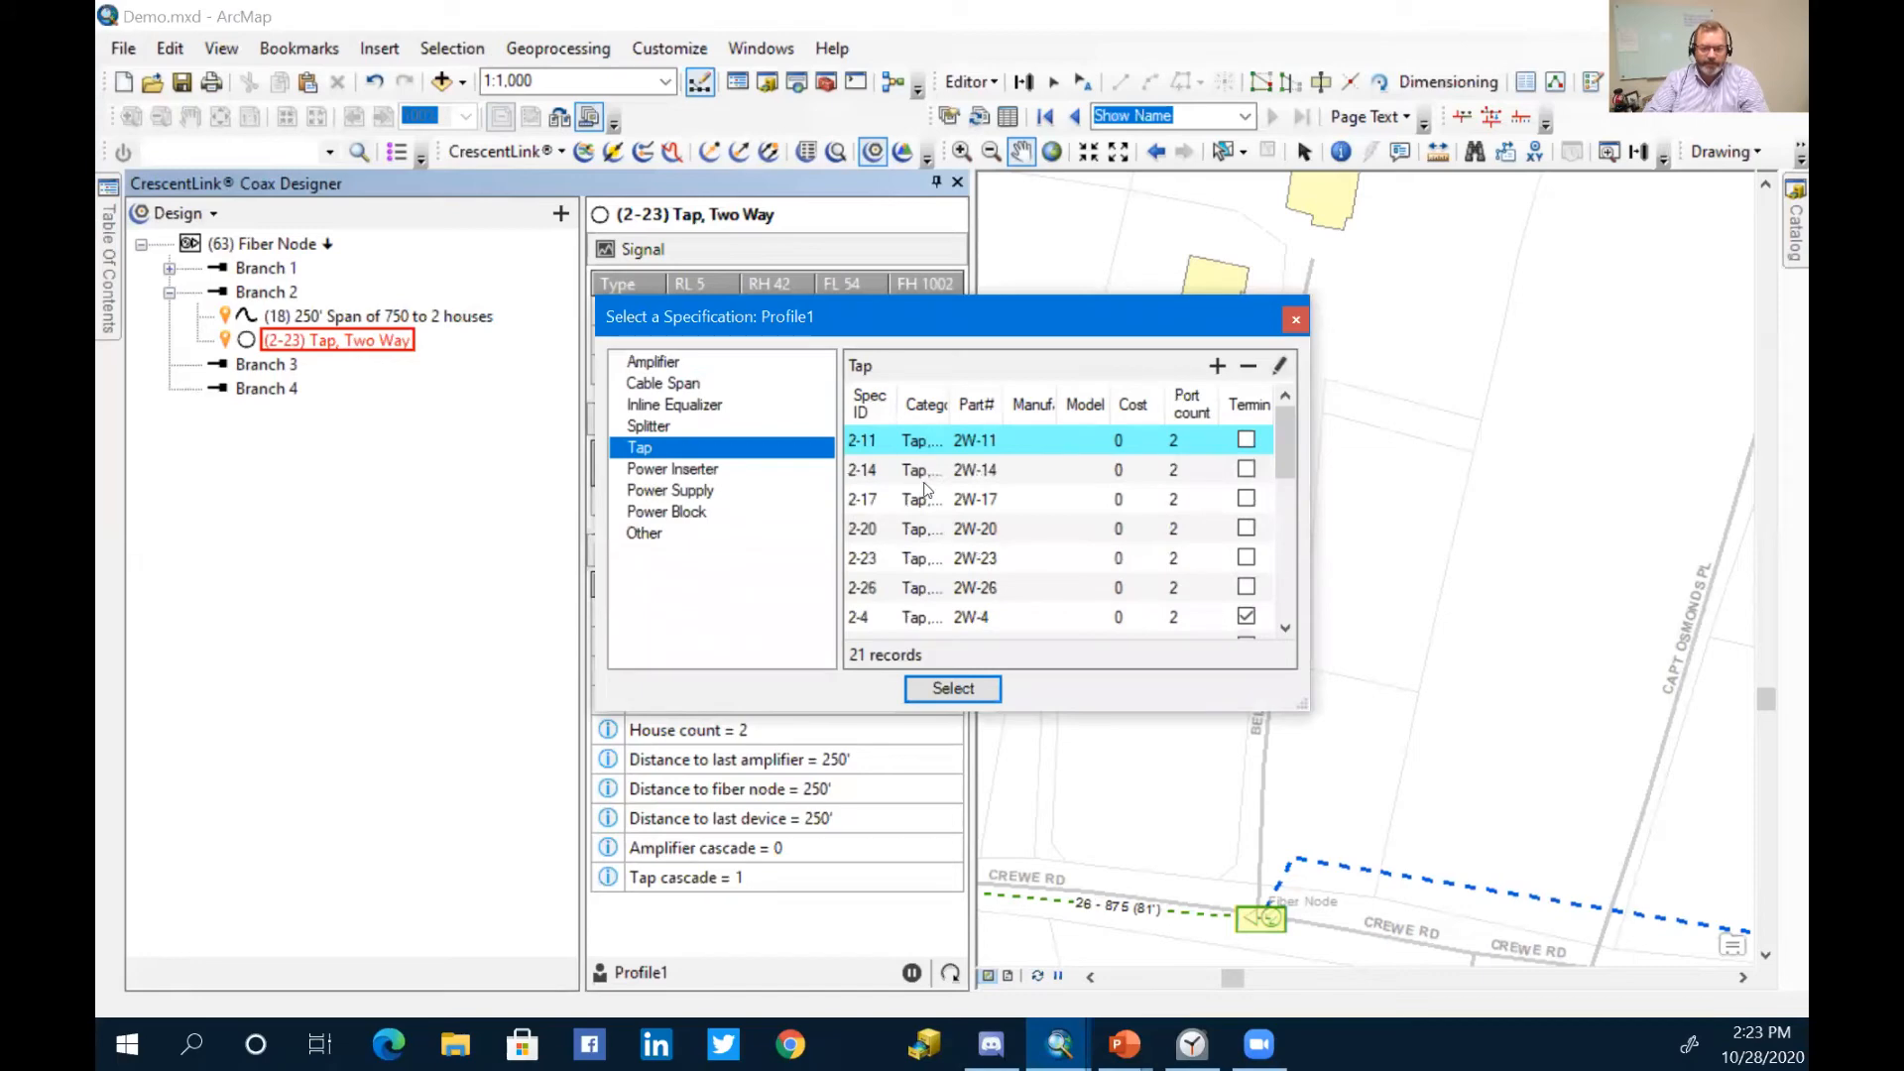
left_click(880, 529)
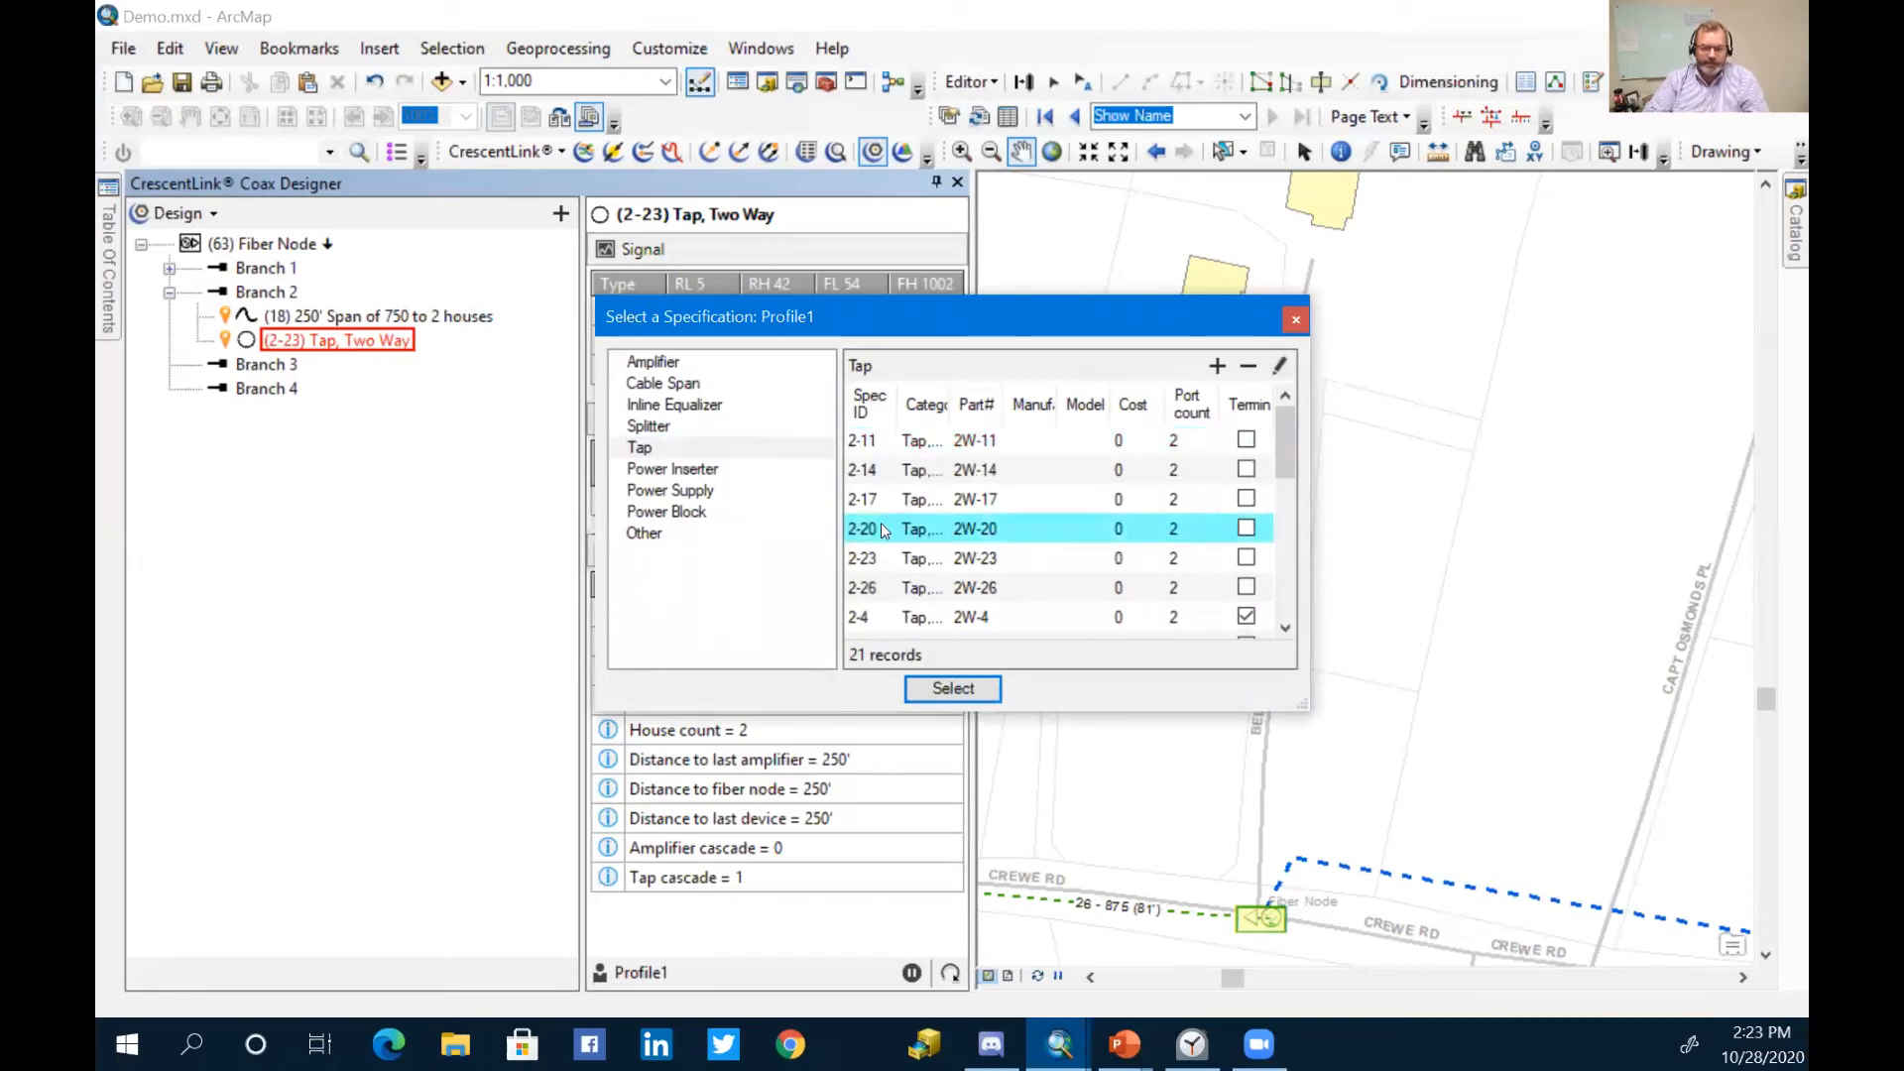
left_click(953, 689)
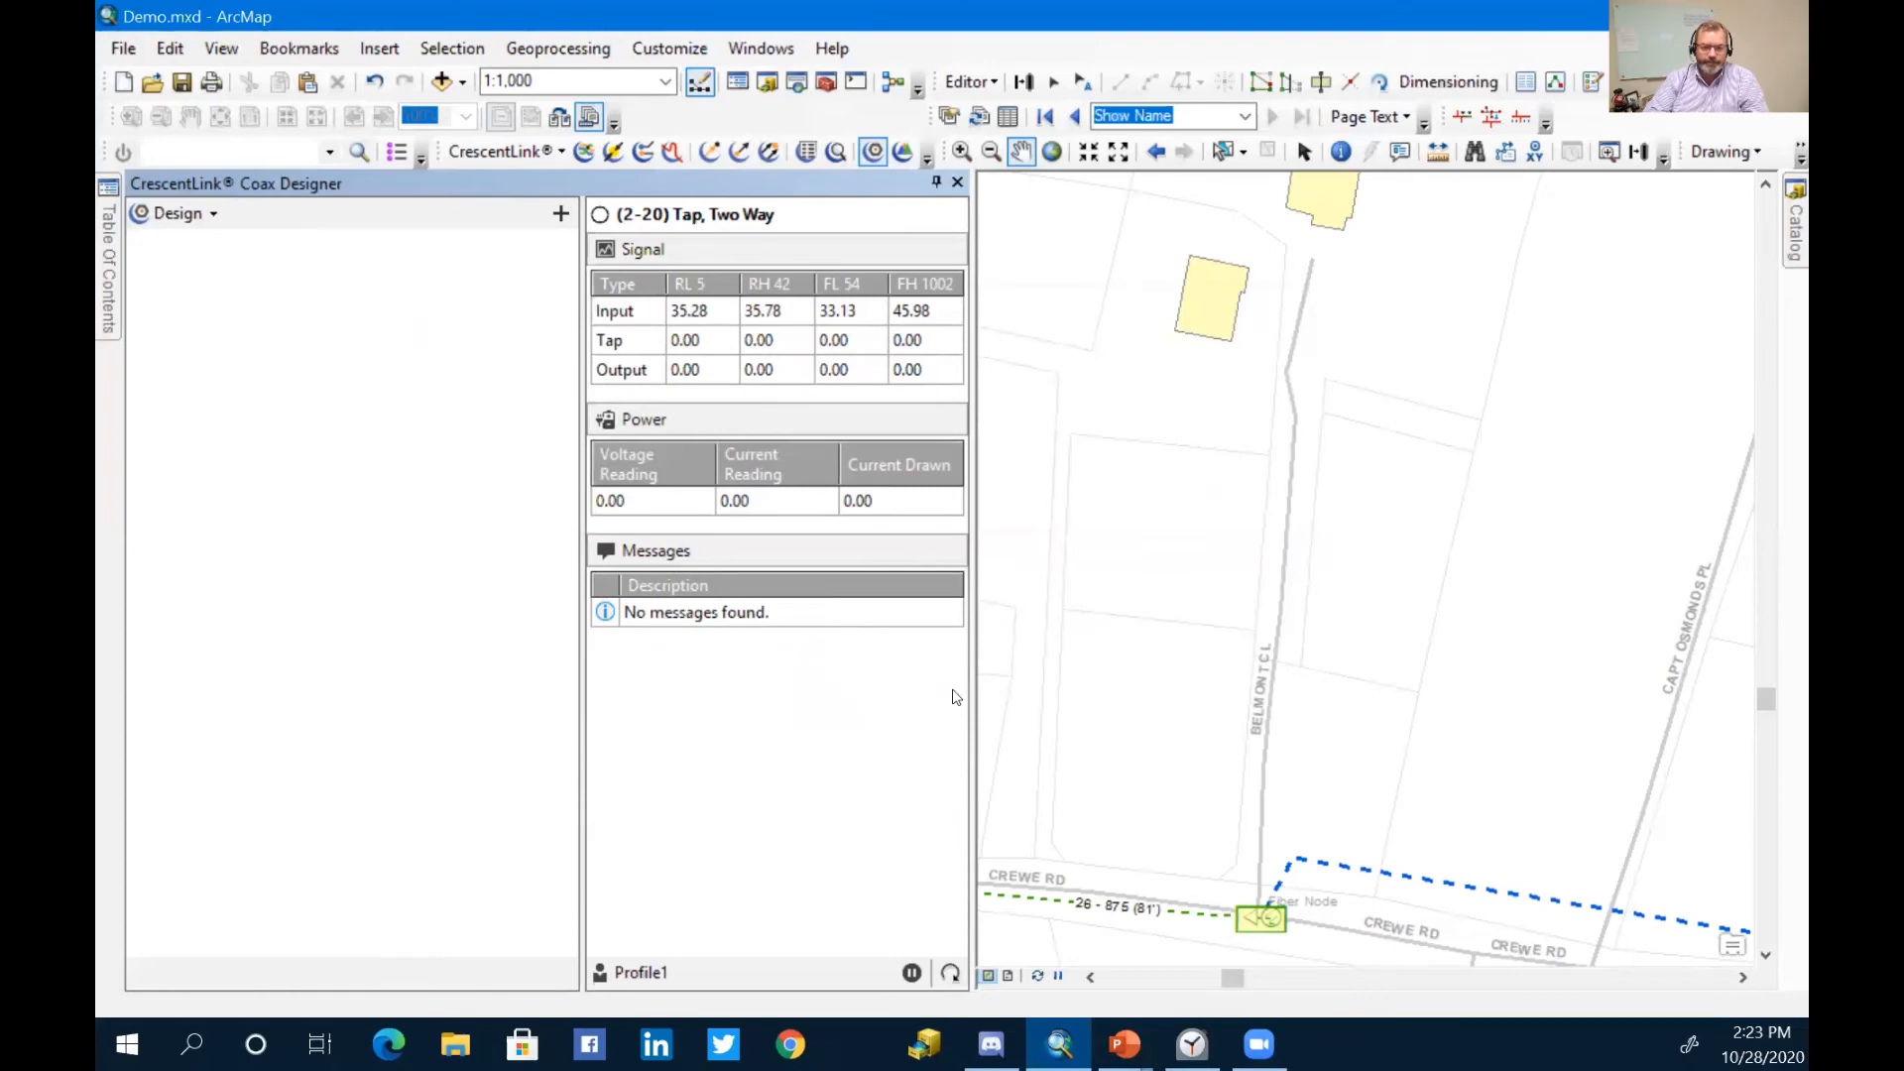
left_click(349, 343)
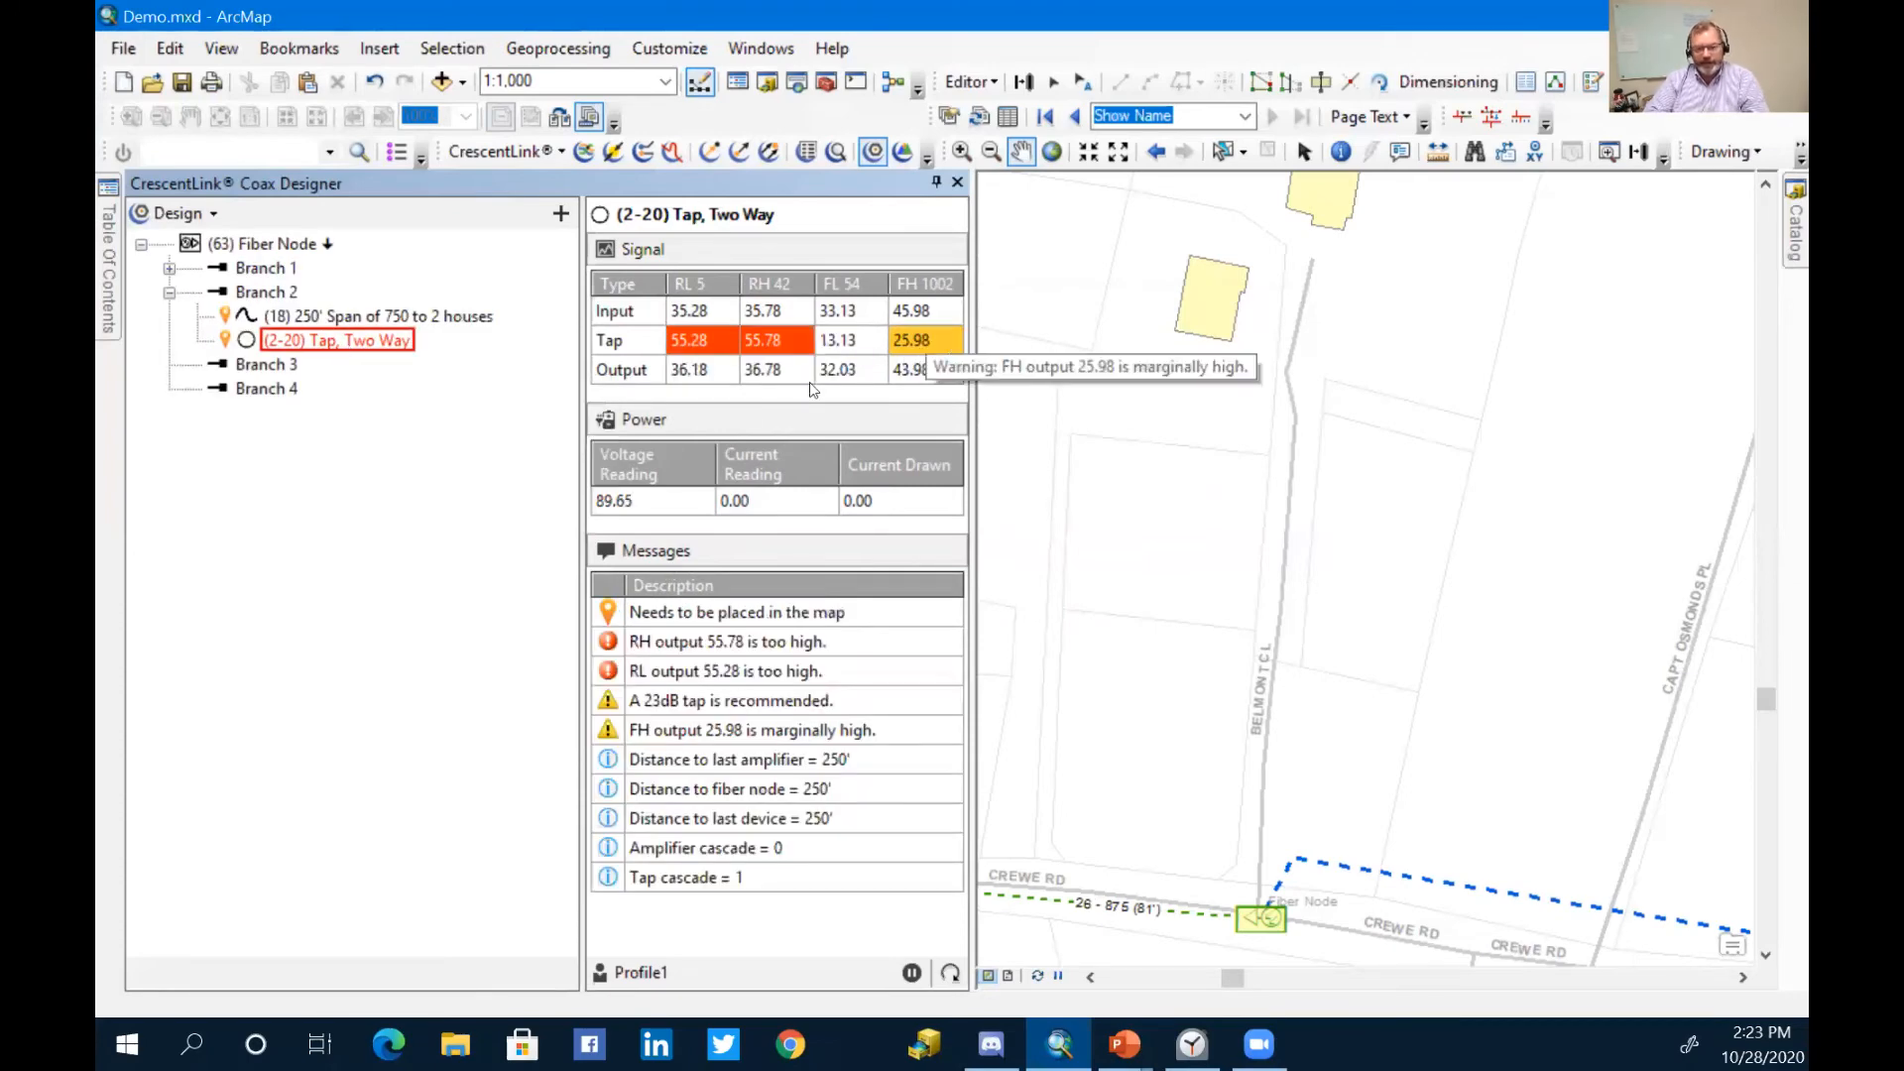
Step: Update the two-way tap on Branch 2 to specification 2-26 and review its signal levels
right_click(376, 342)
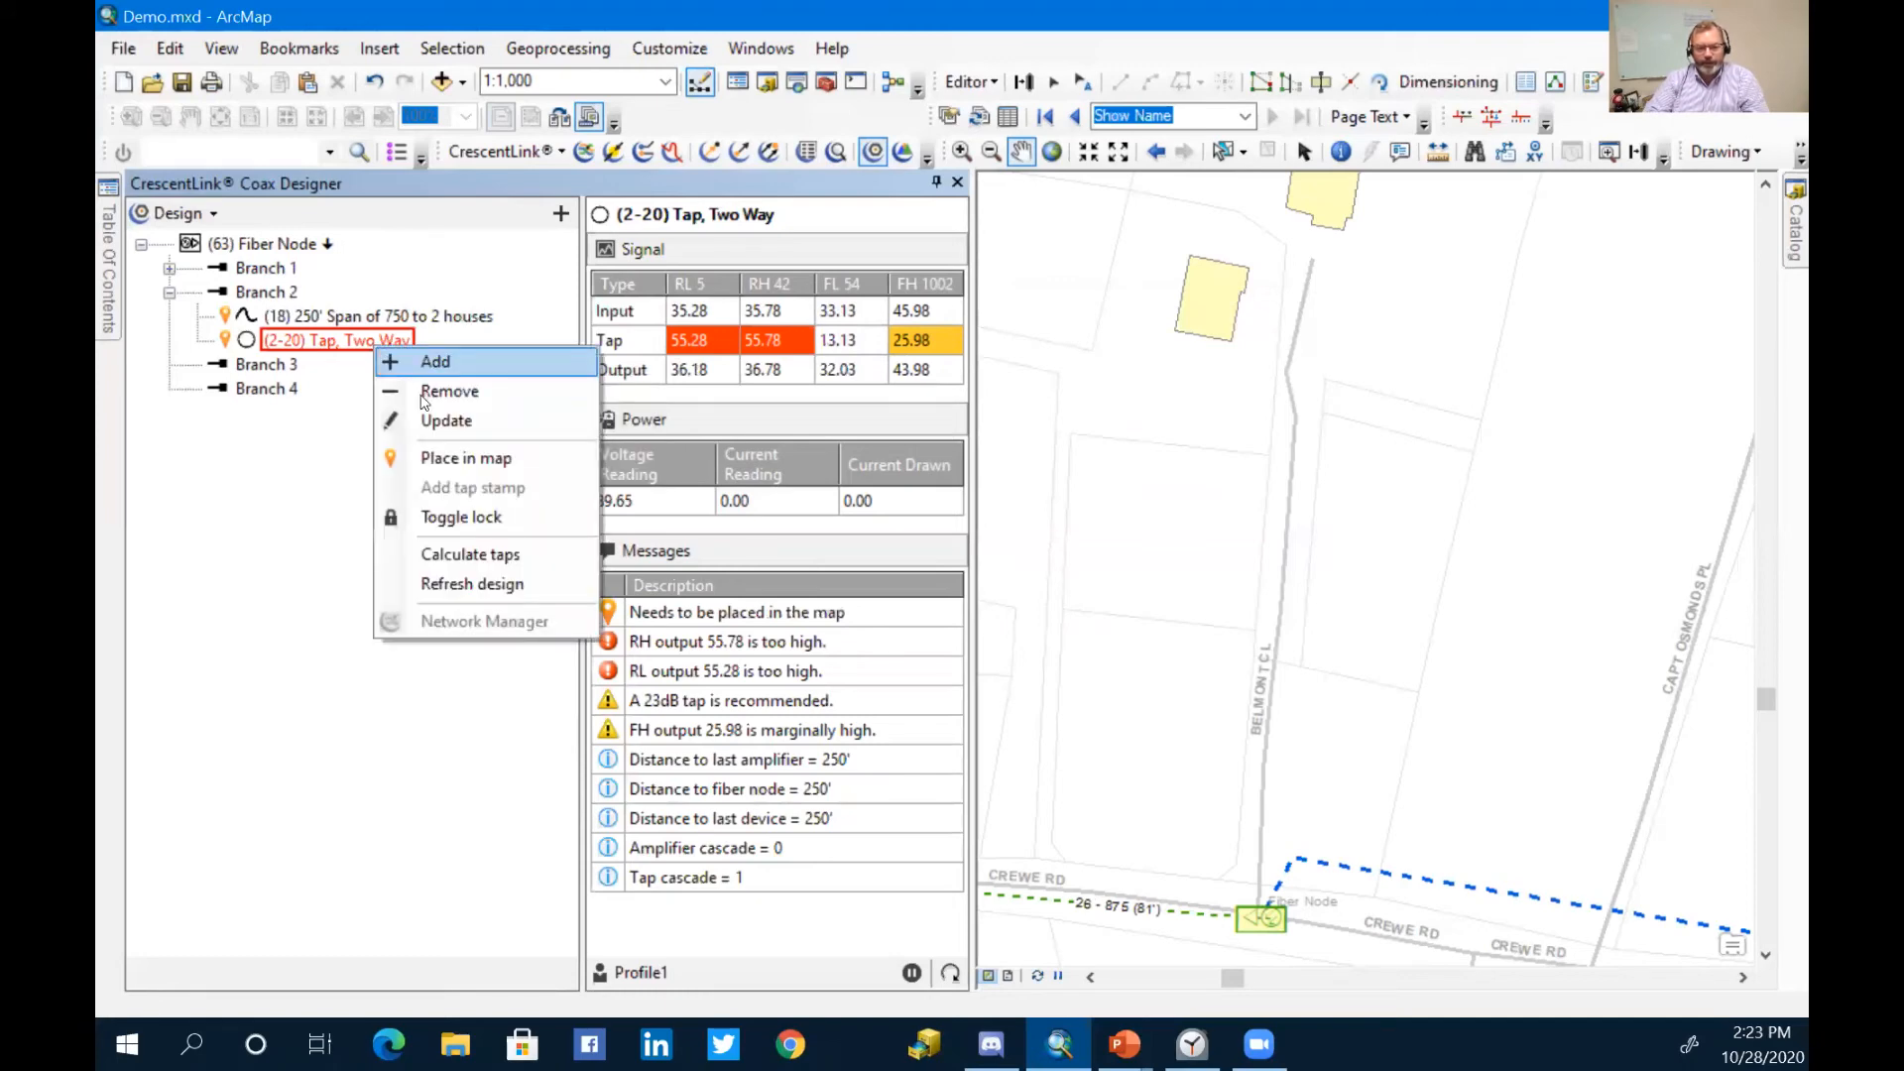
left_click(457, 422)
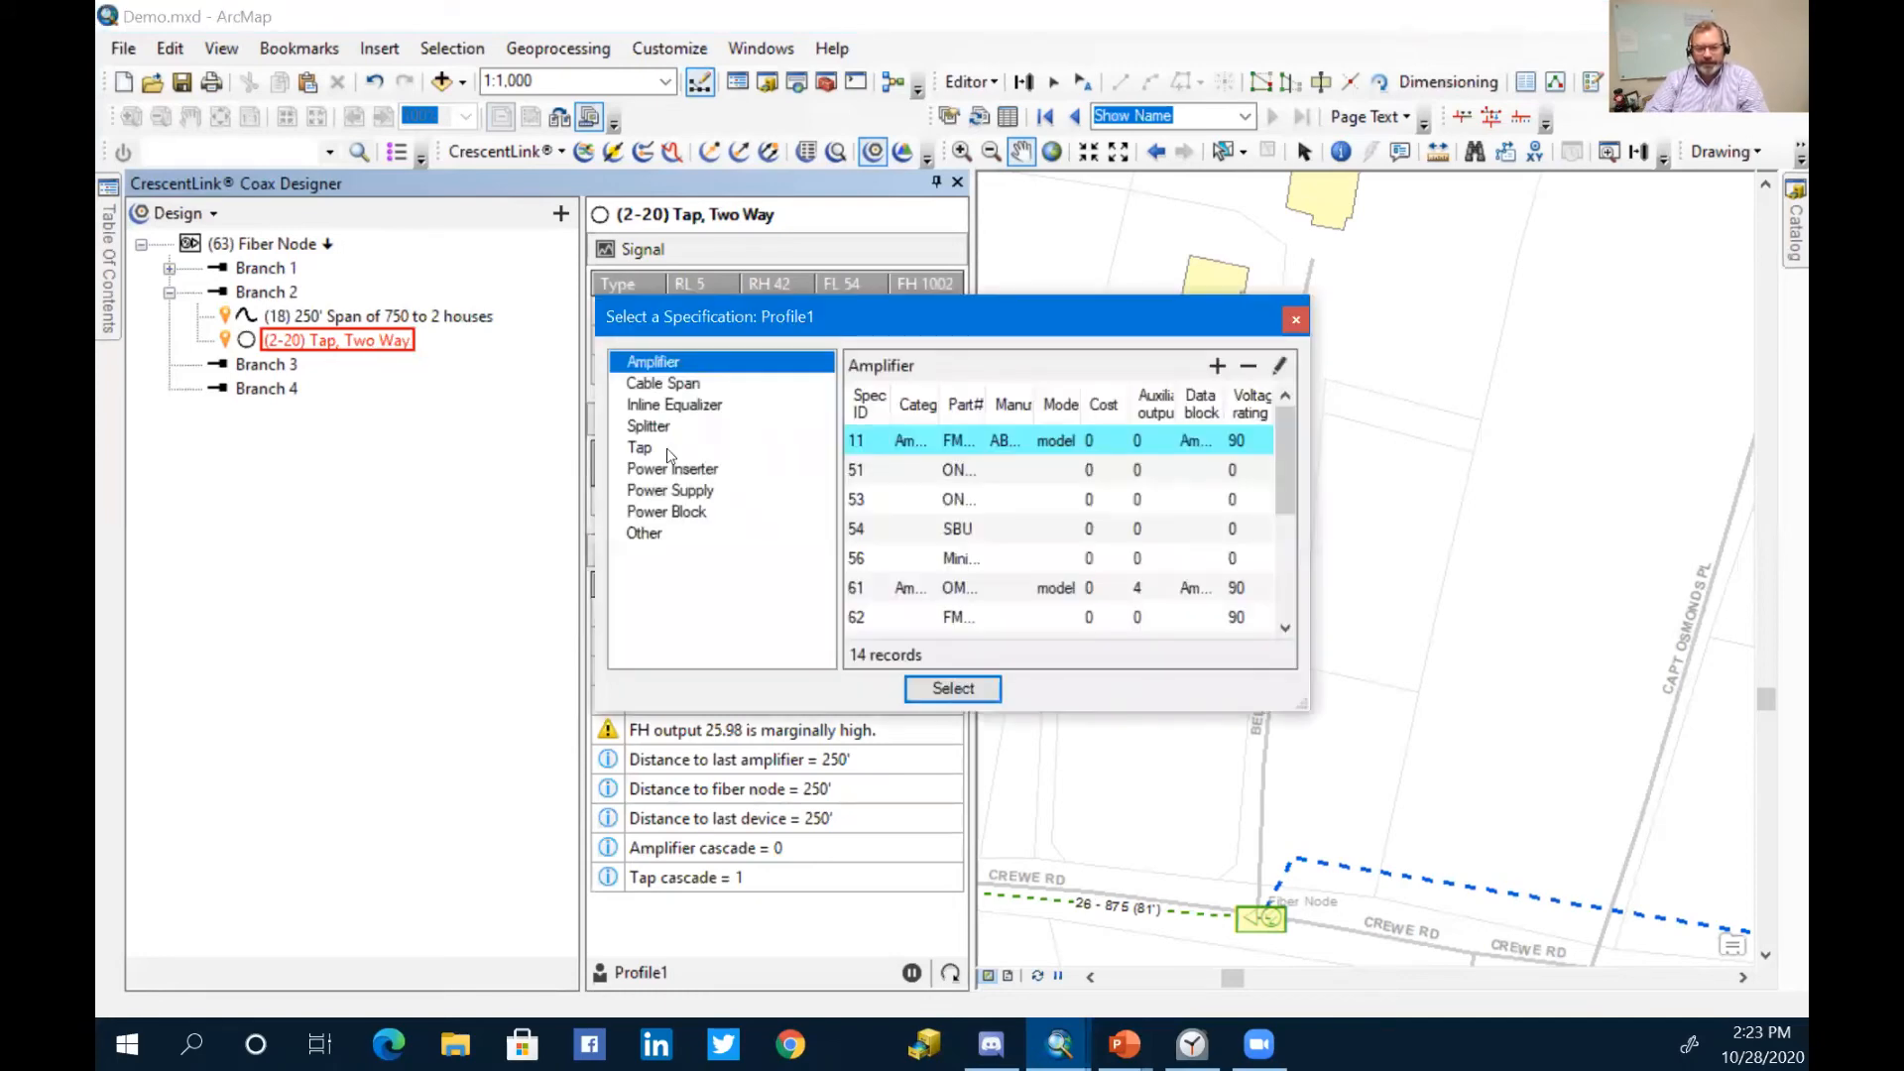
left_click(678, 448)
left_click(899, 560)
left_click(894, 587)
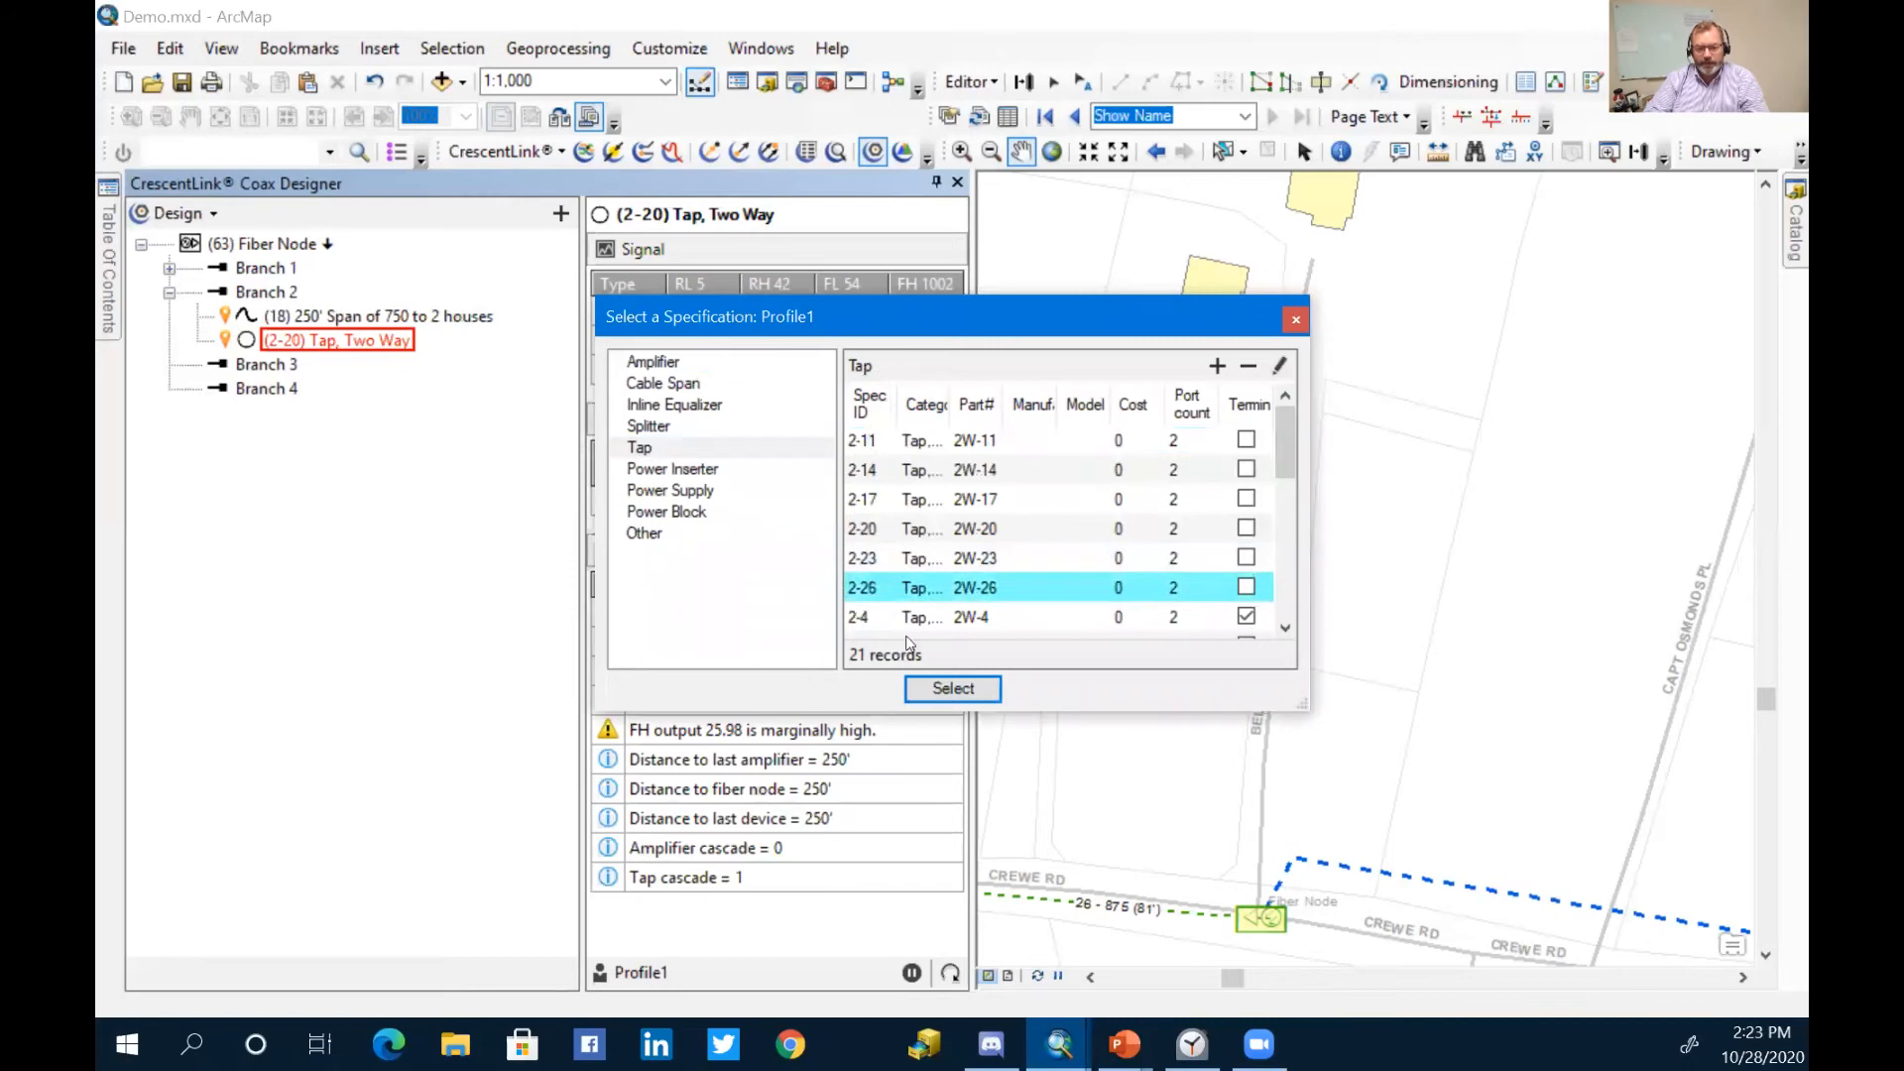
left_click(952, 688)
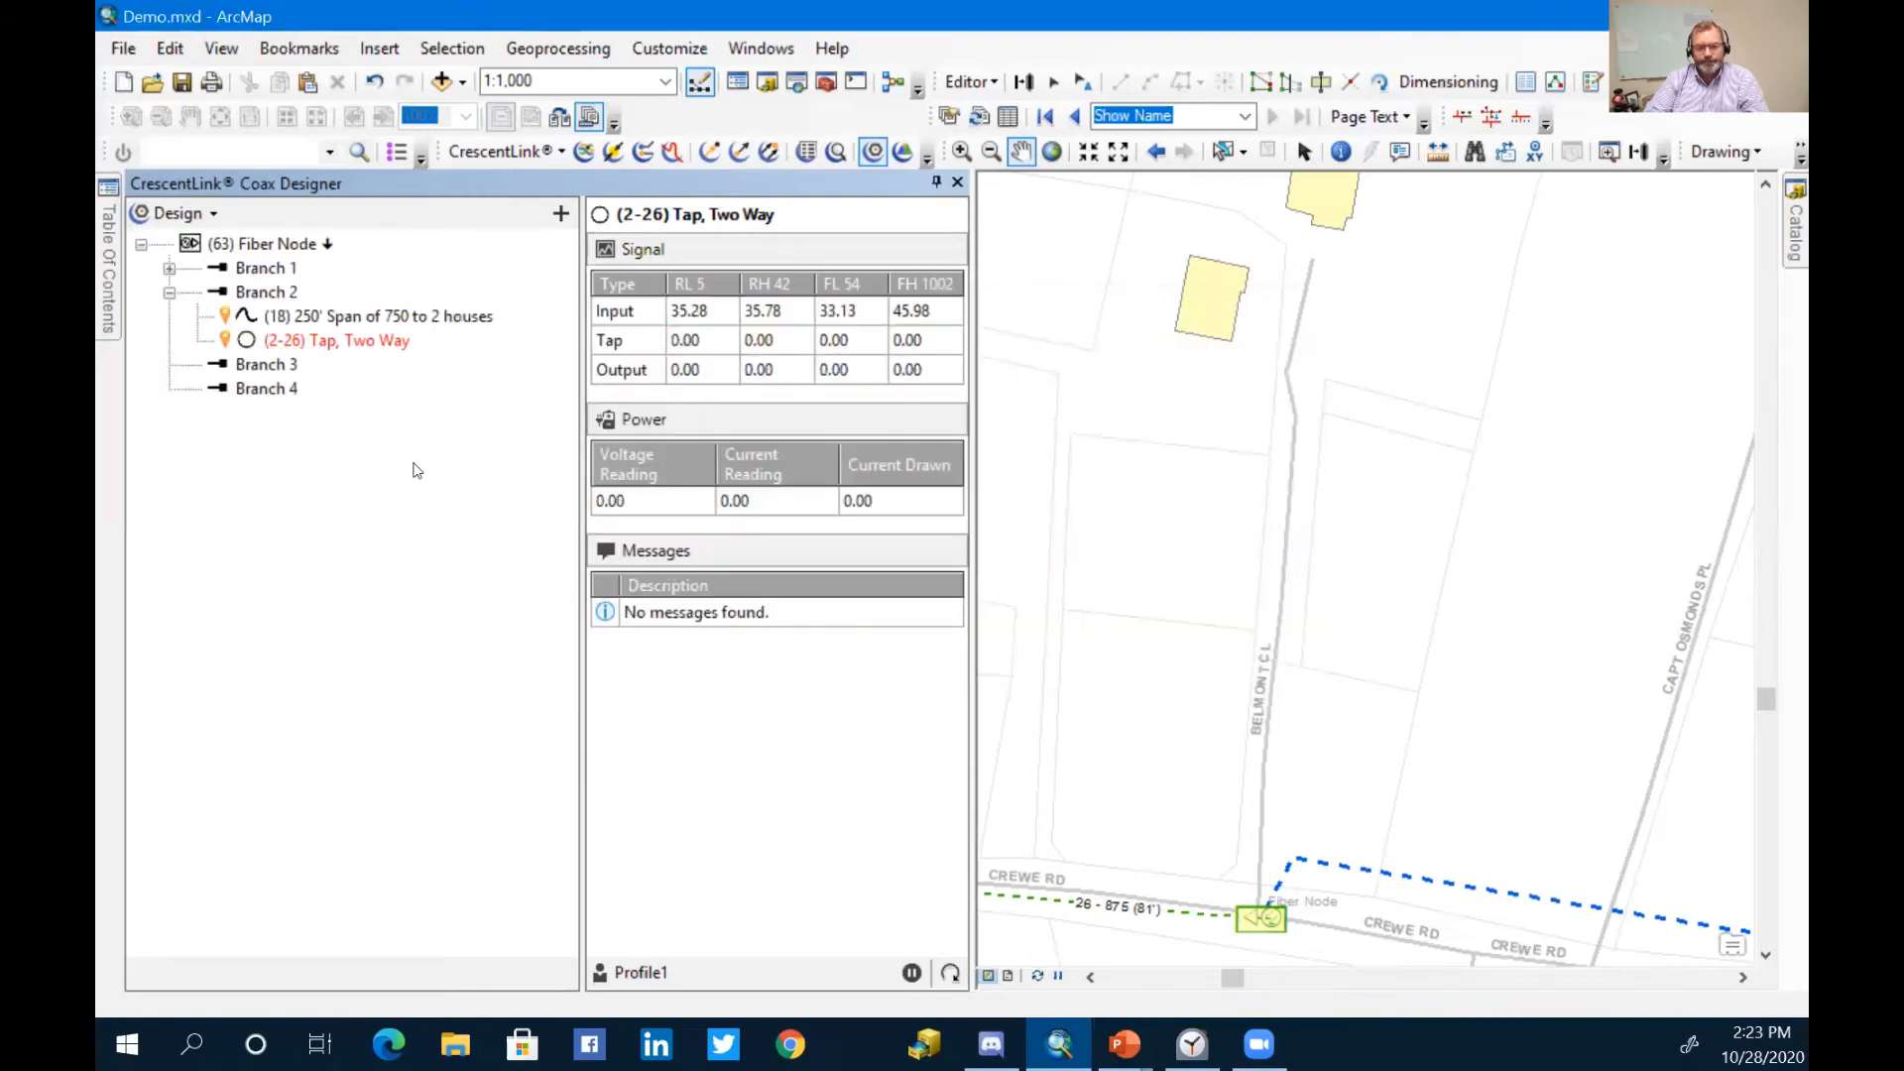
mouse_move(372, 352)
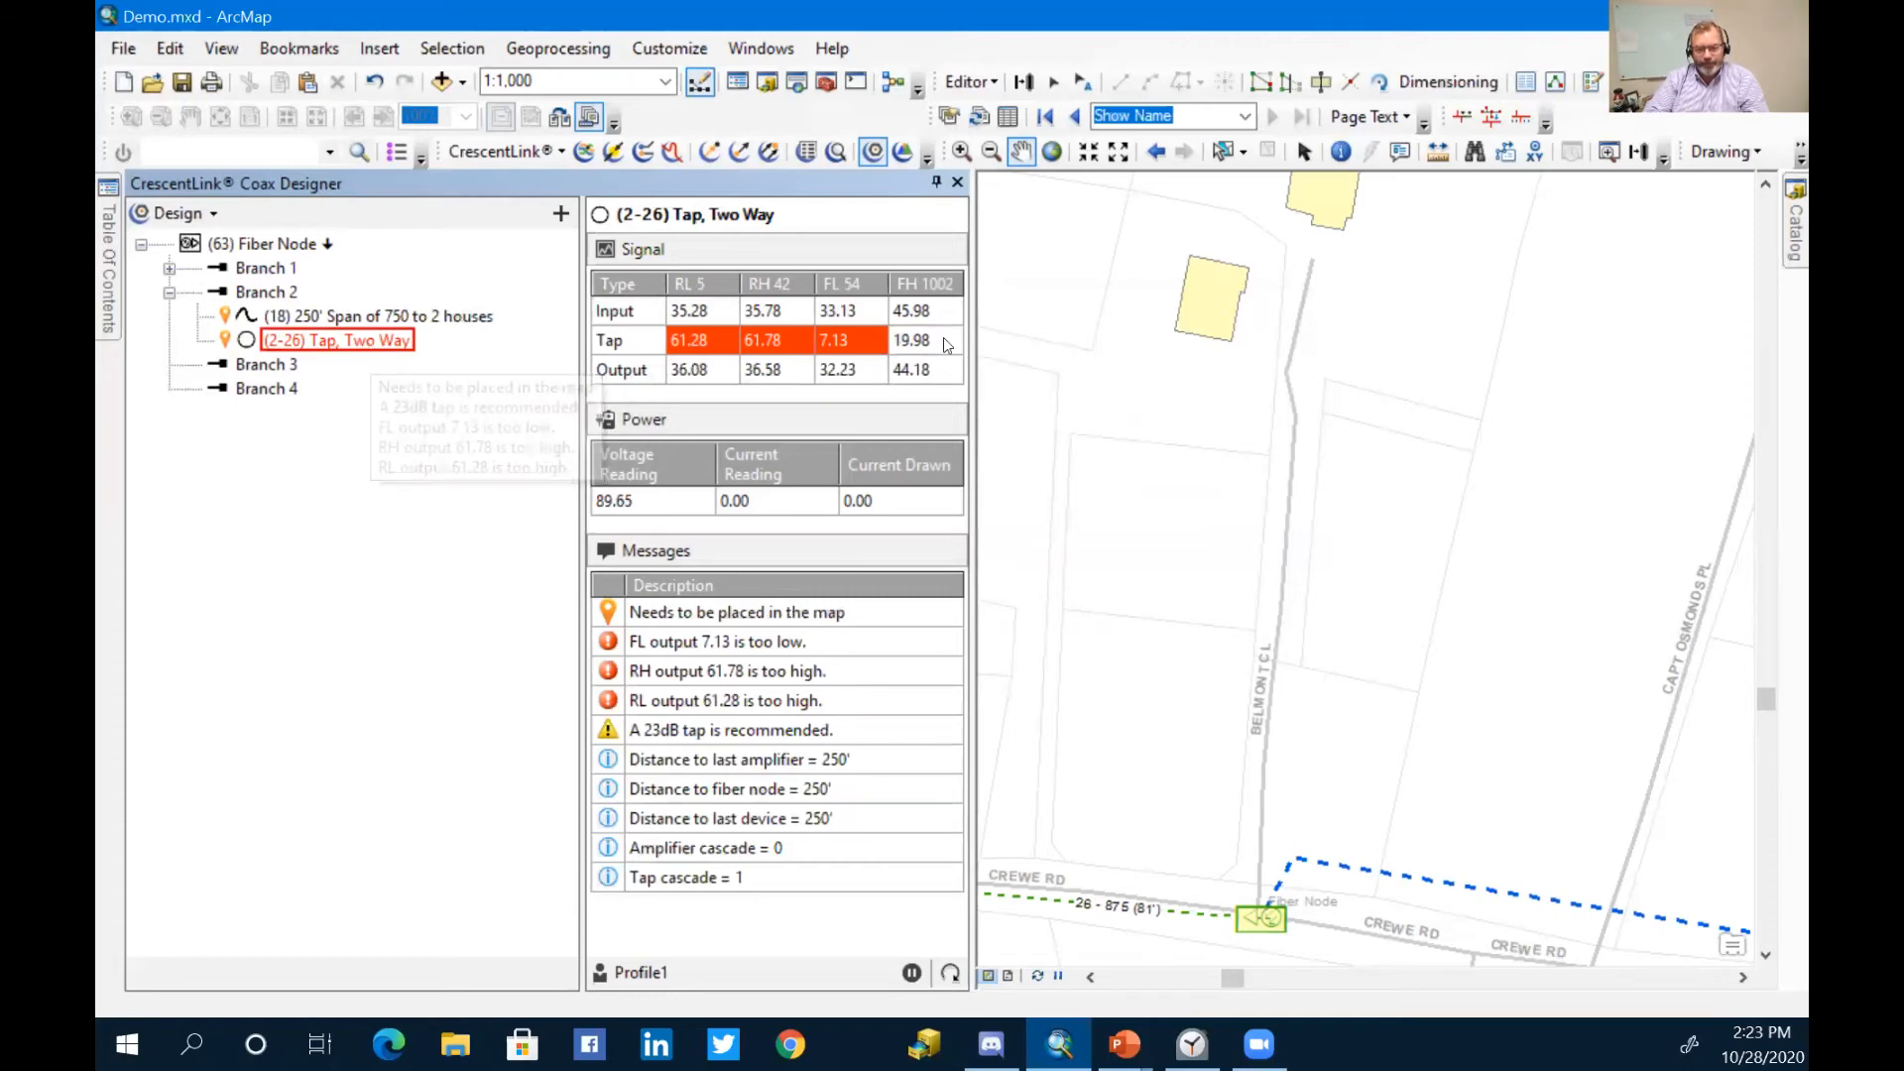
left_click(457, 369)
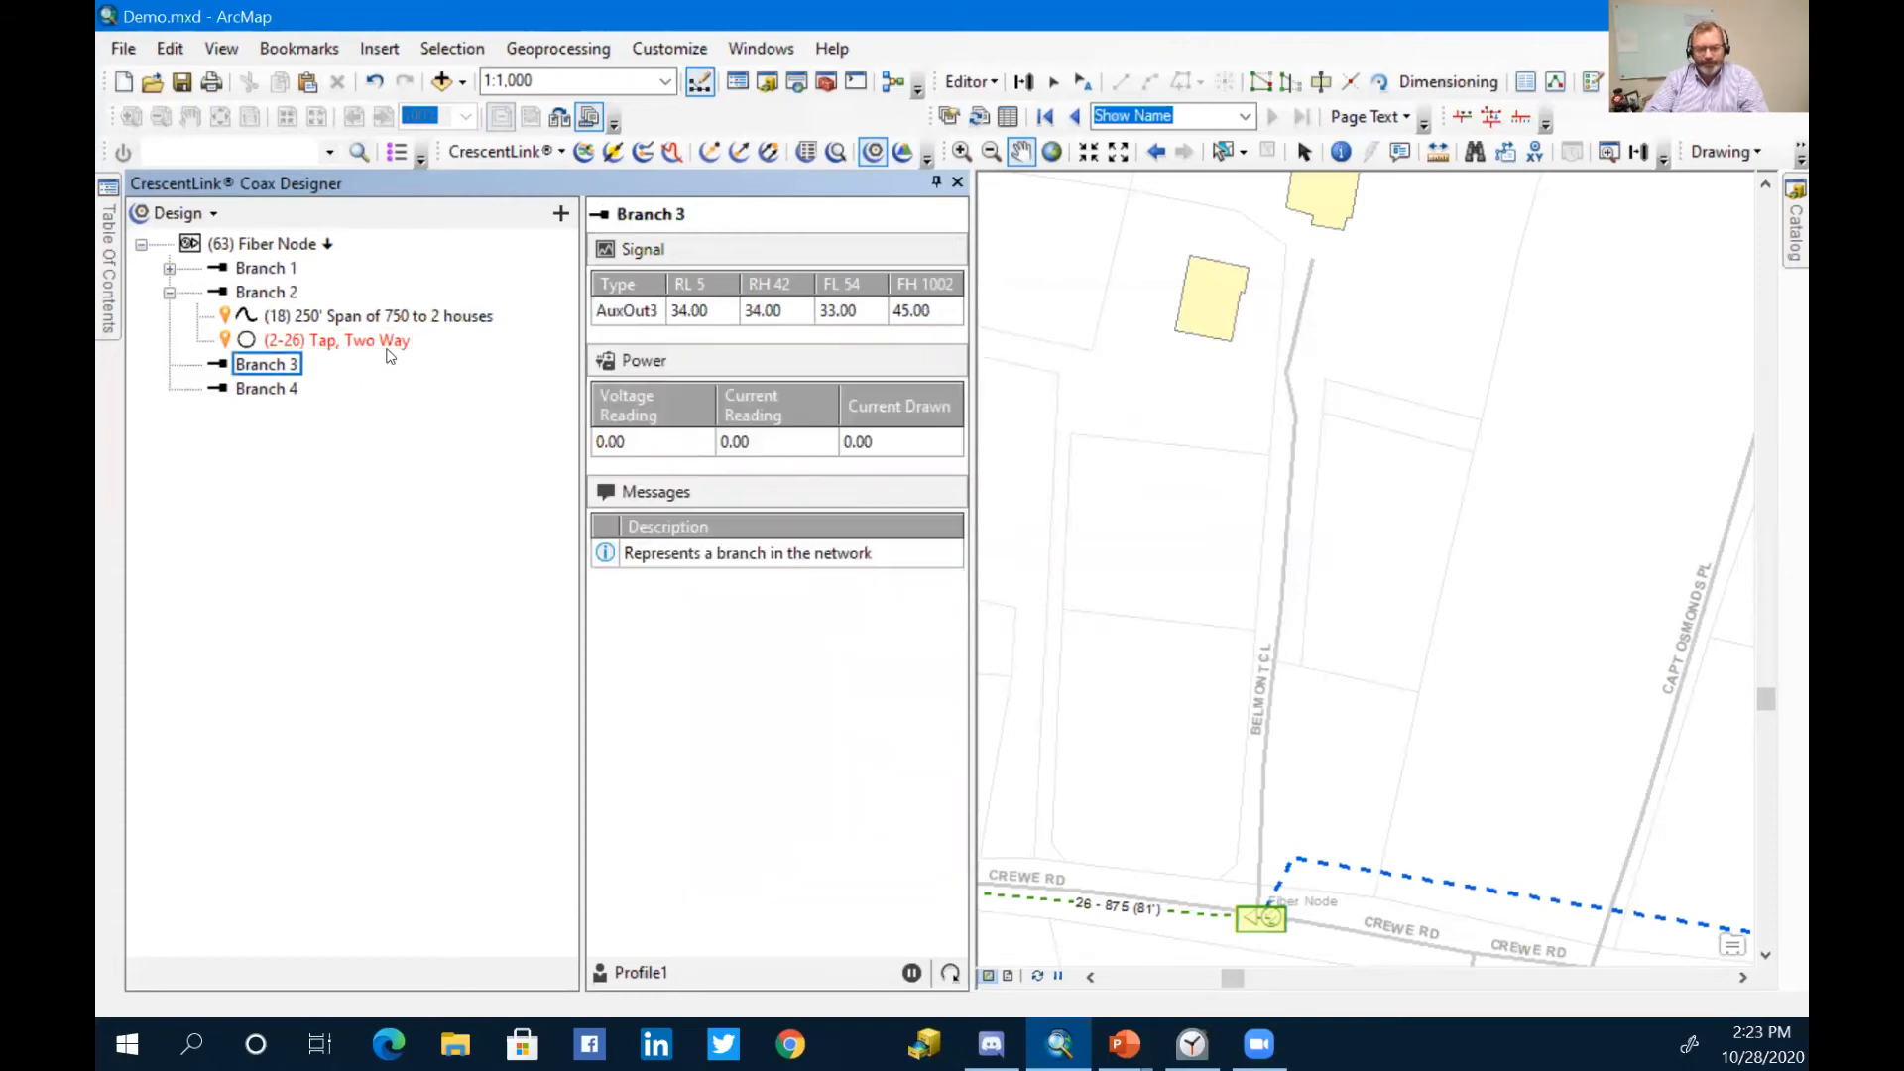
Step: Add a 100' span of 750 cable after the two-way tap with a house count of 3
right_click(385, 351)
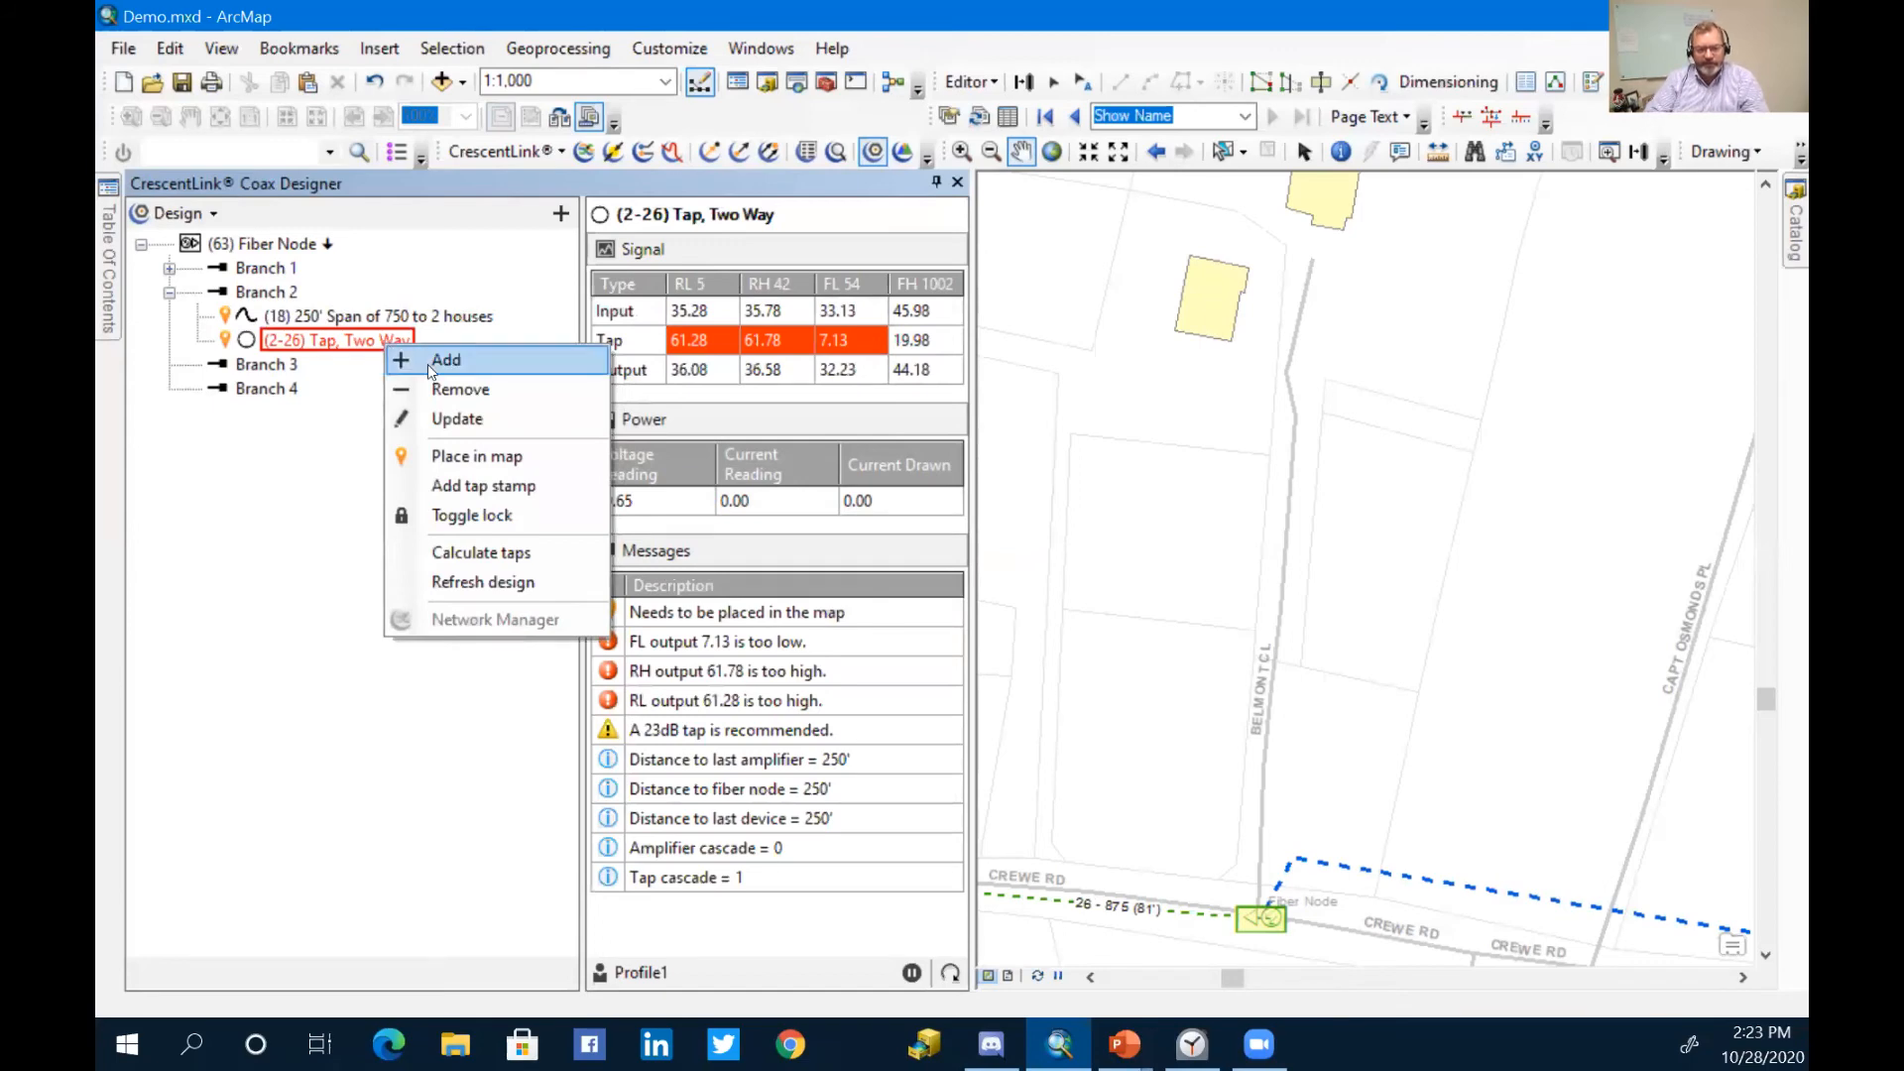
left_click(429, 365)
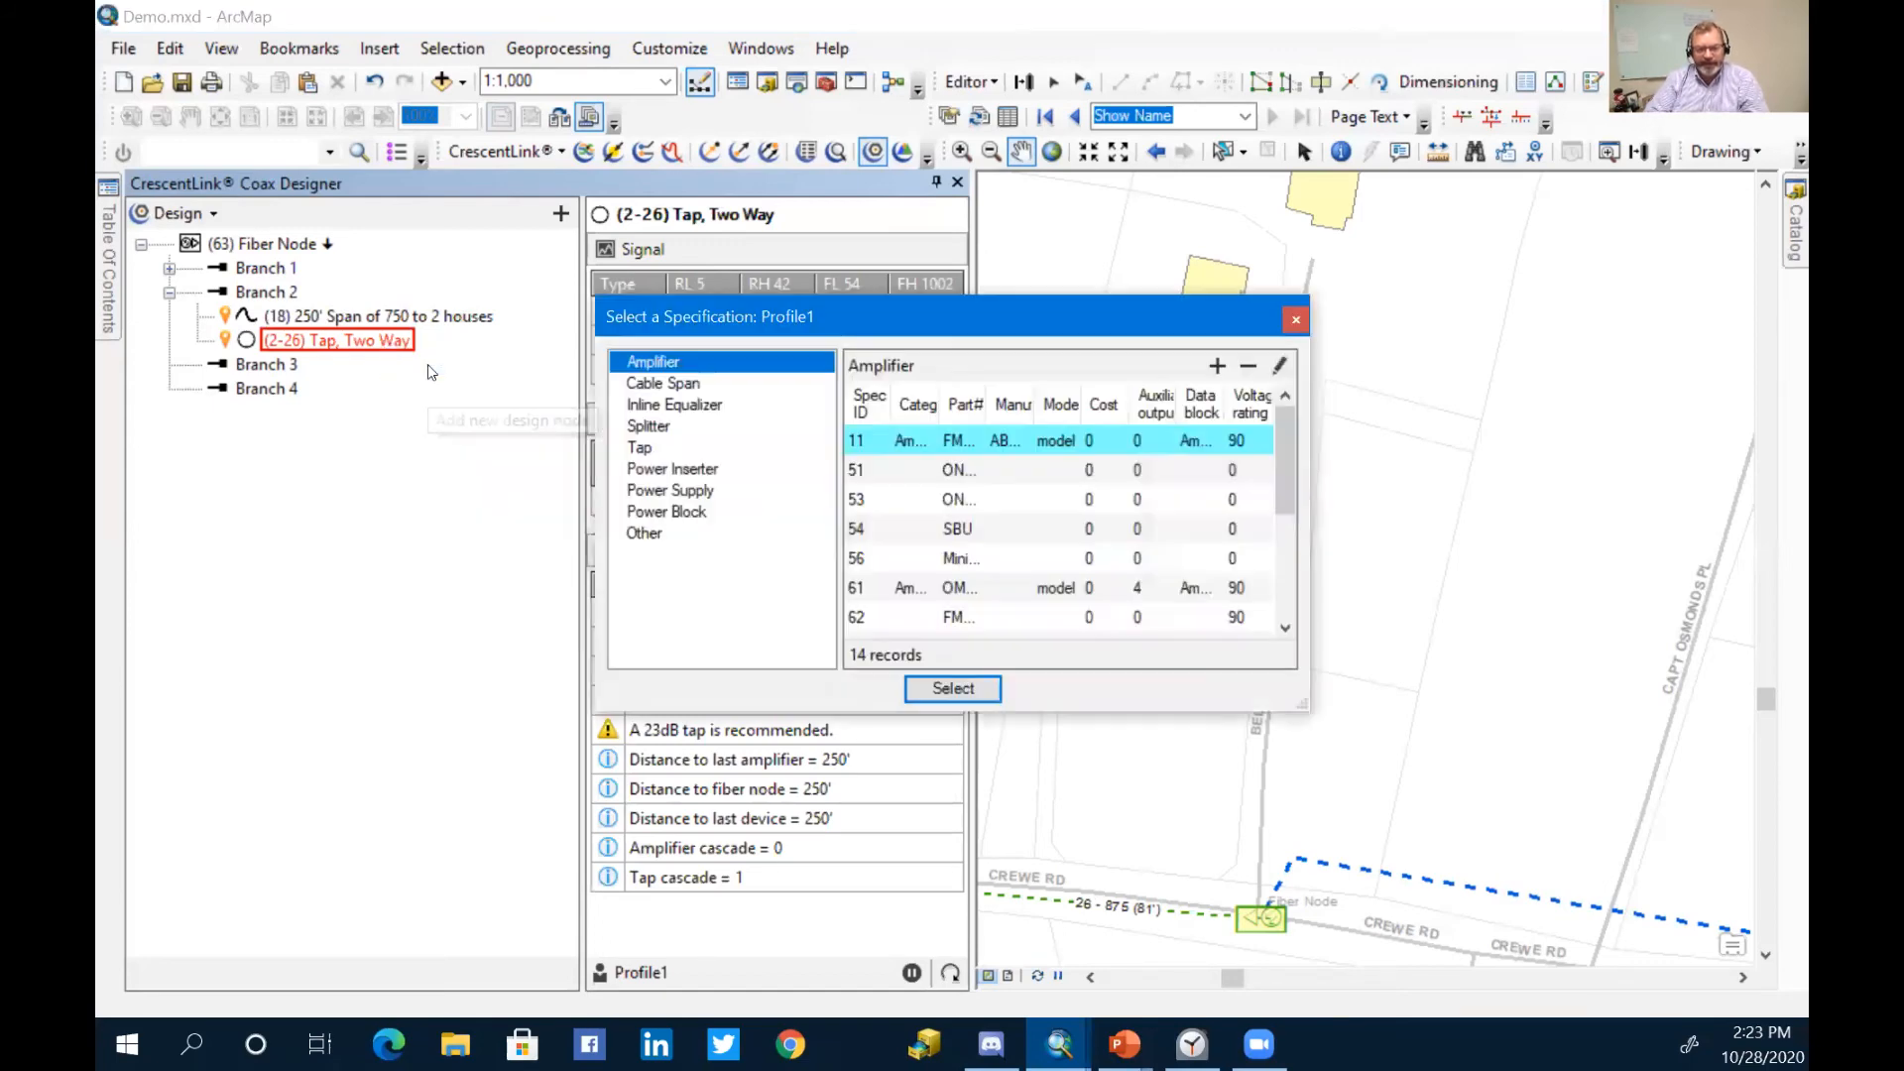
left_click(658, 384)
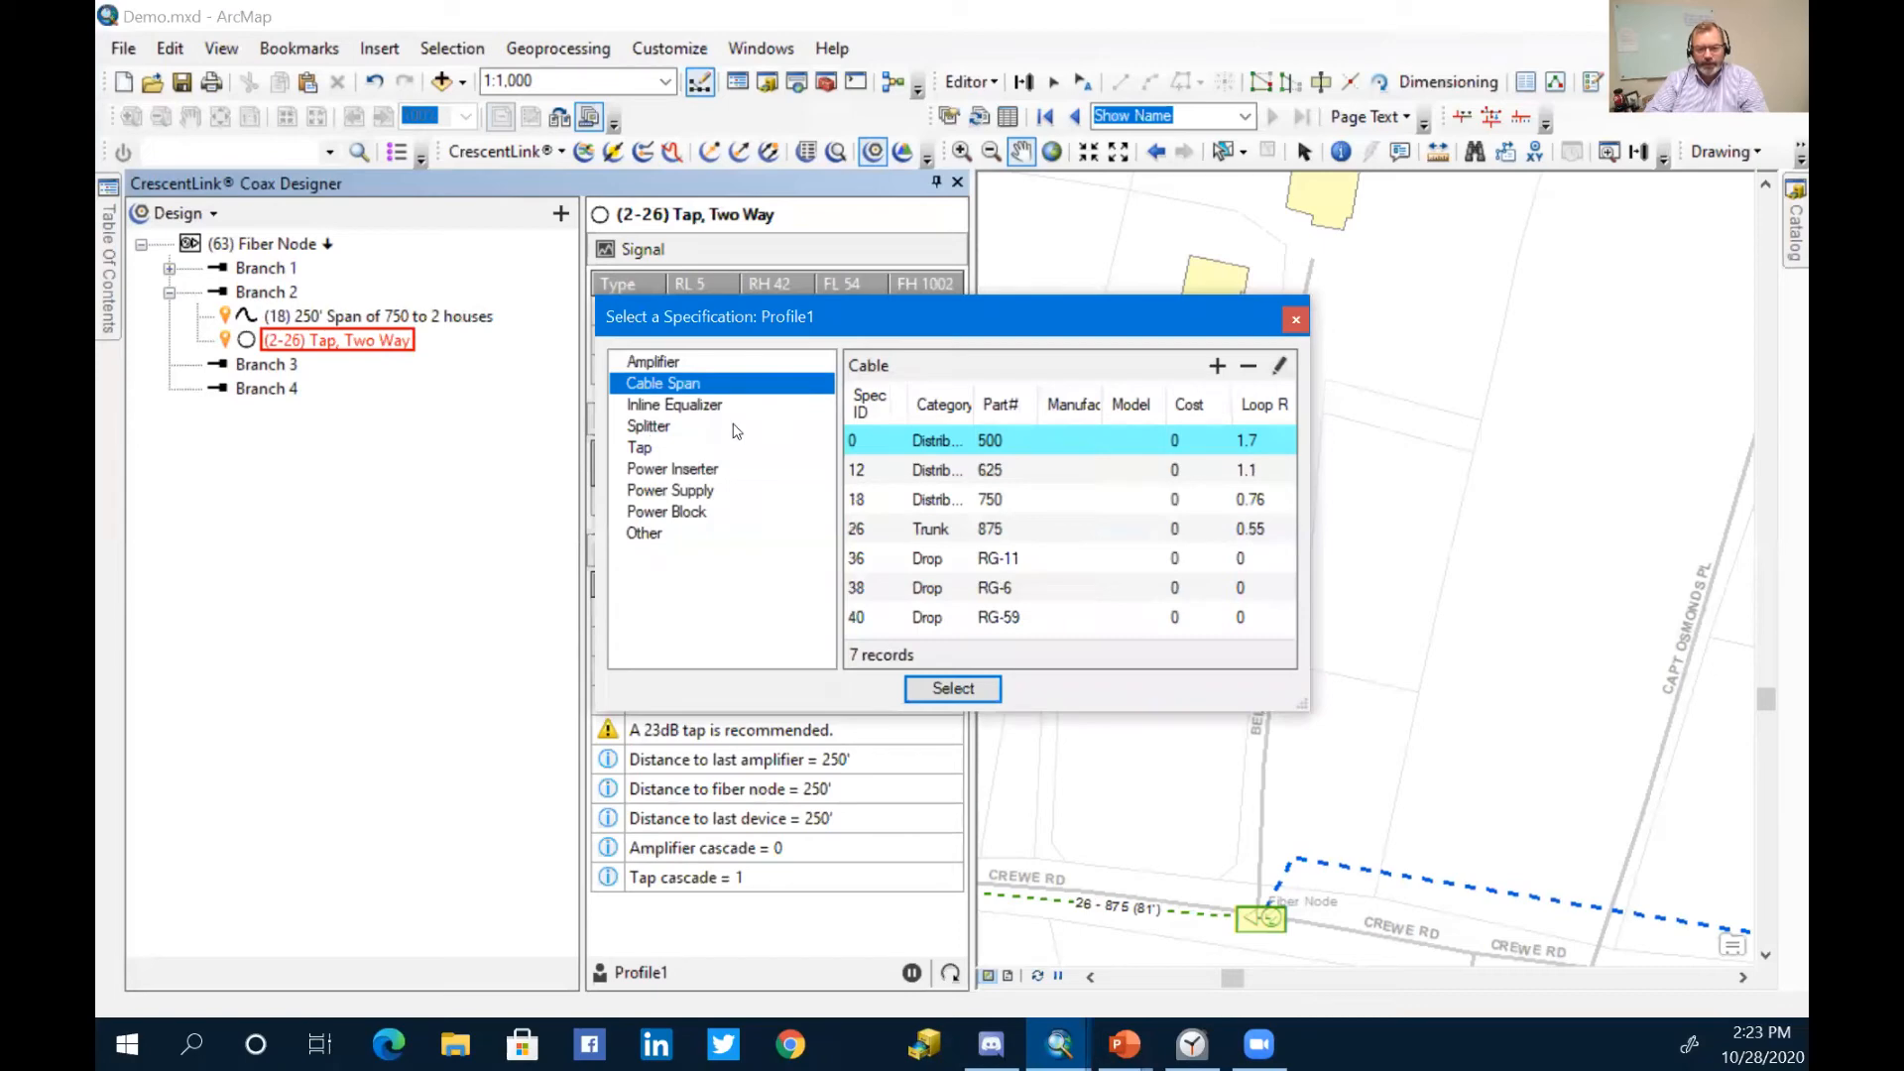
left_click(947, 506)
left_click(952, 689)
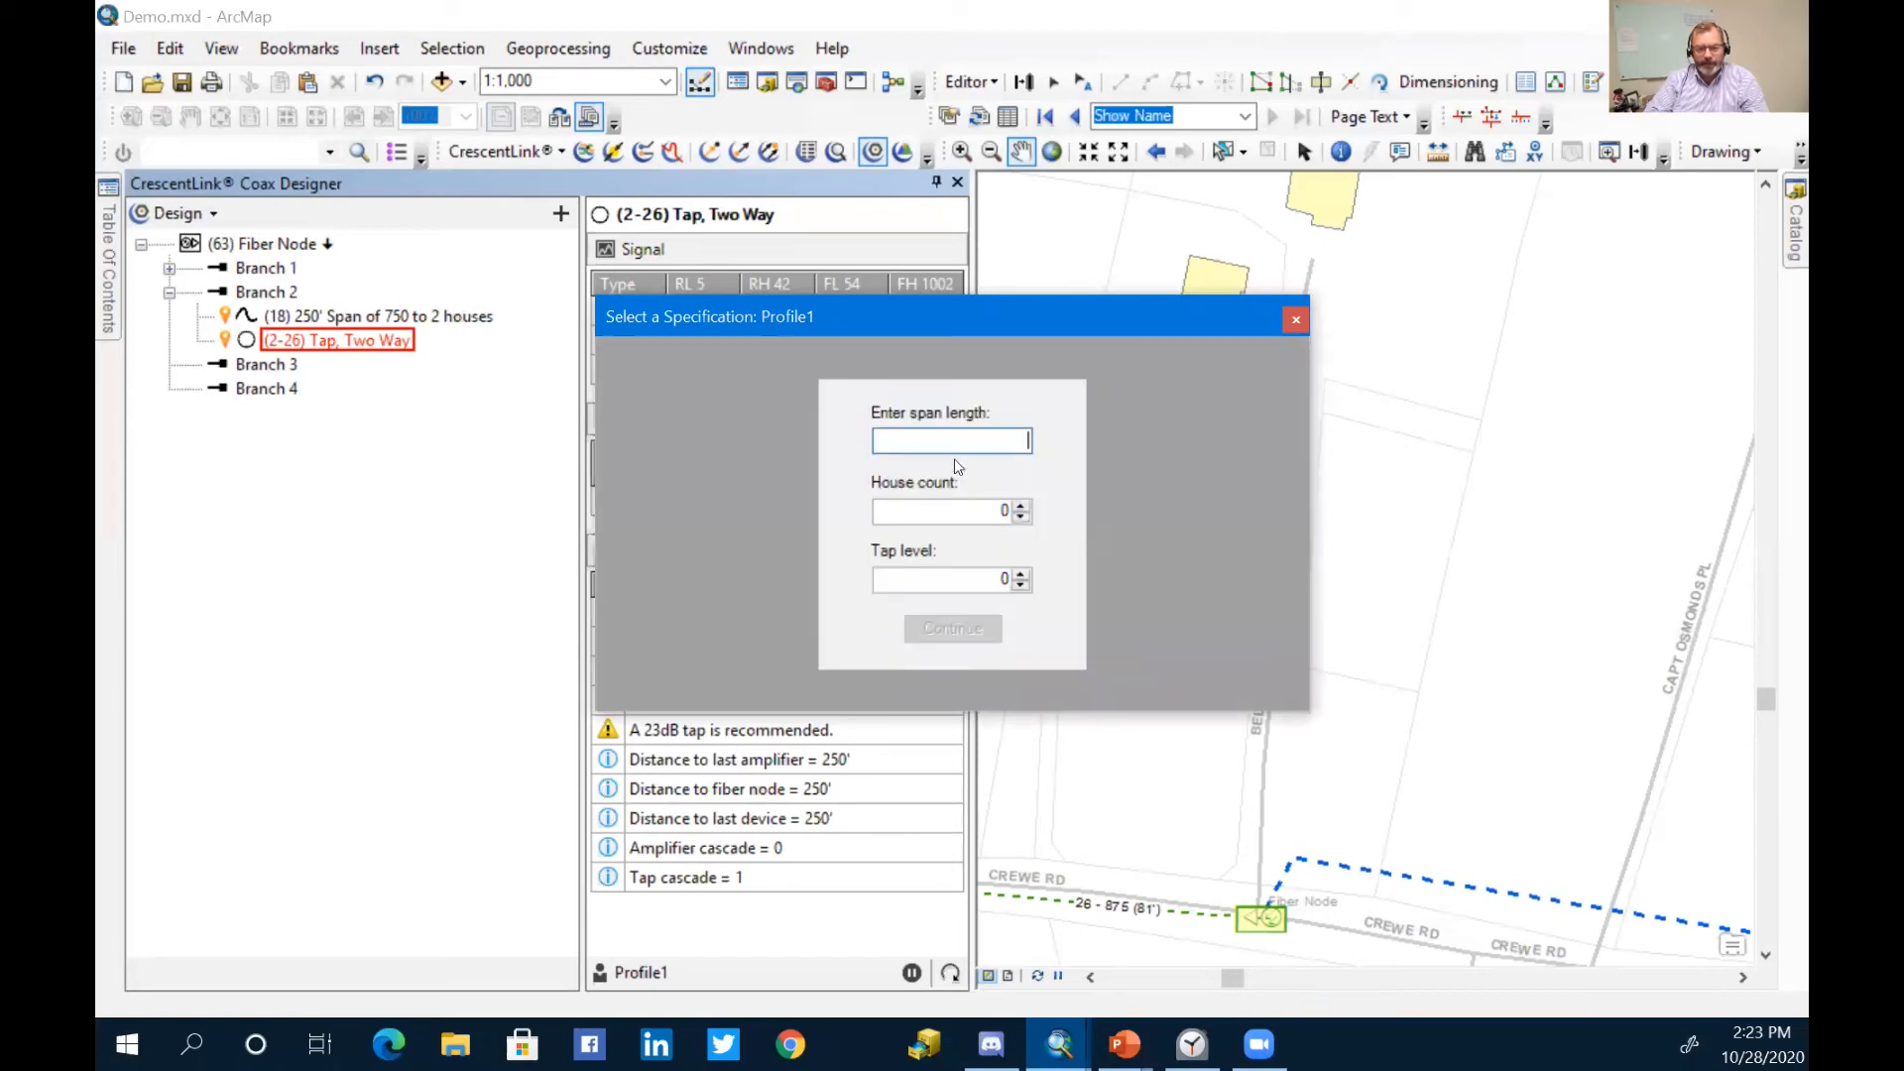
type("100")
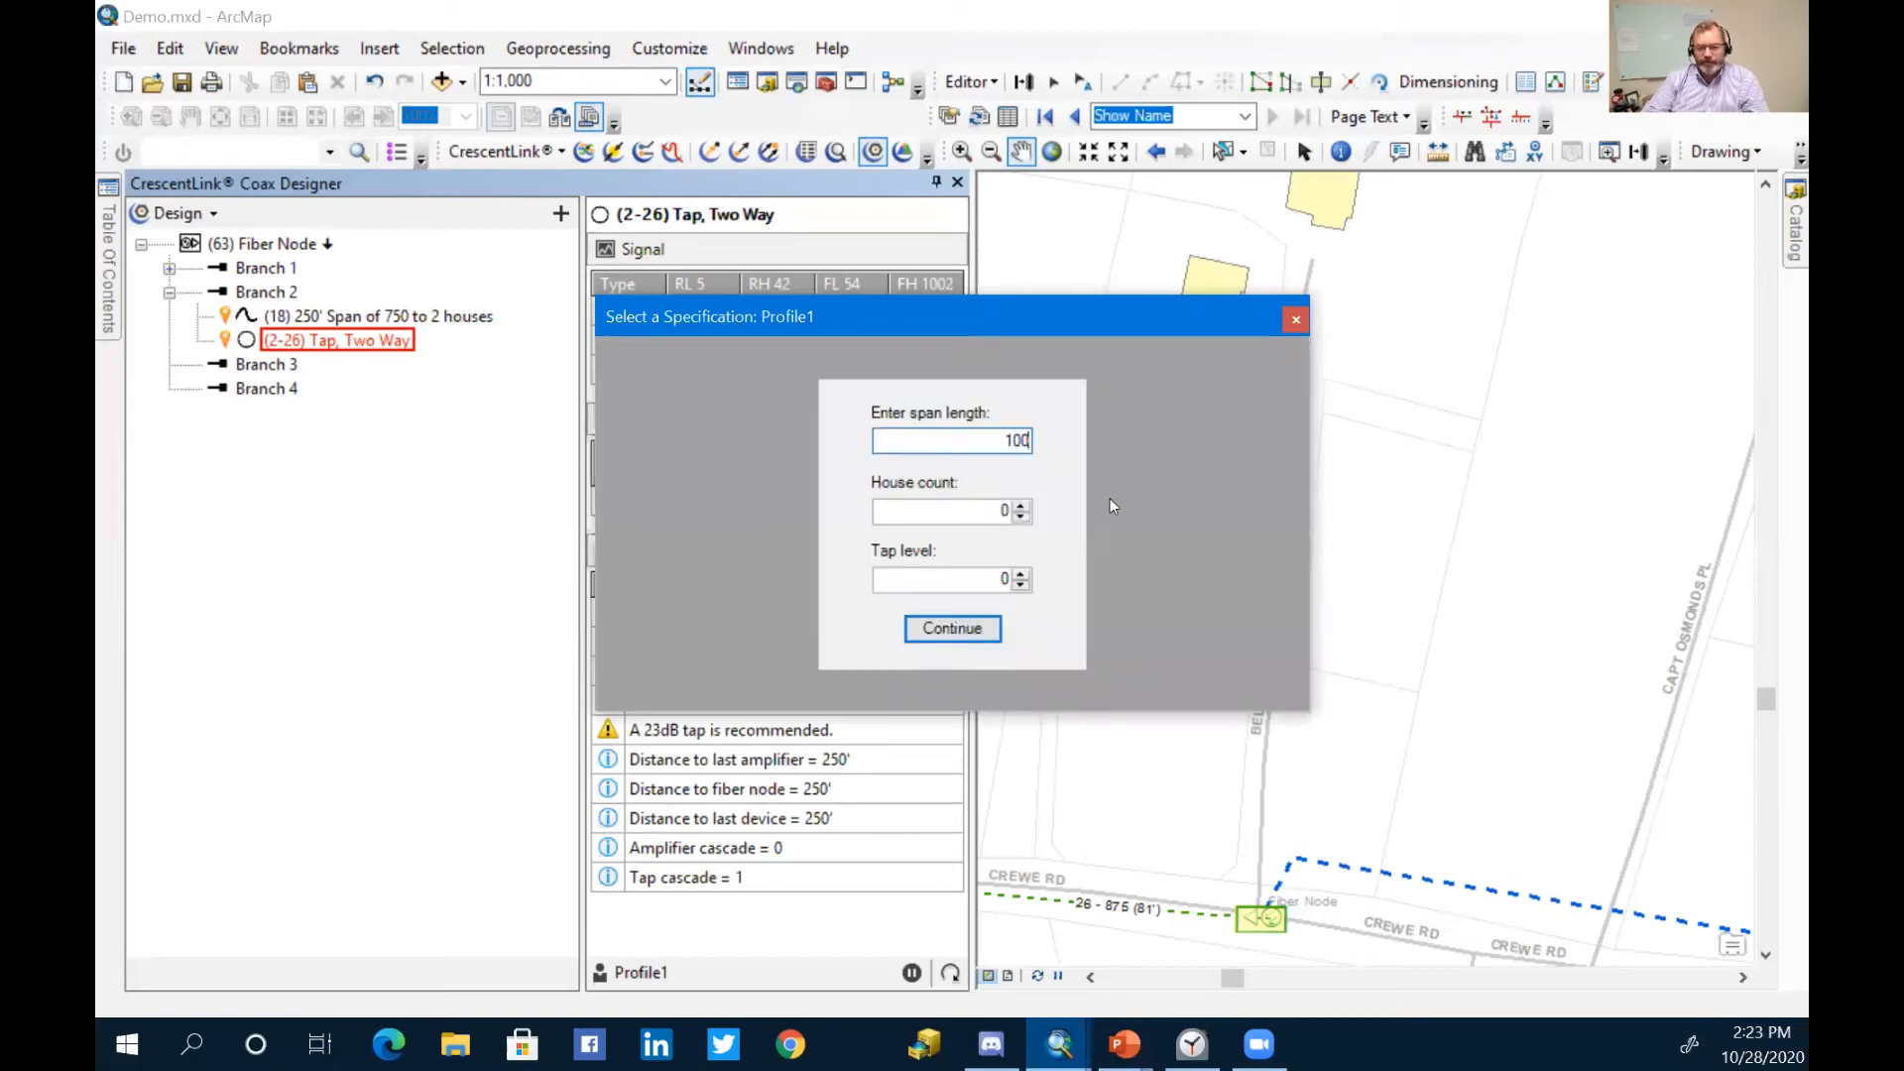
left_click(1021, 509)
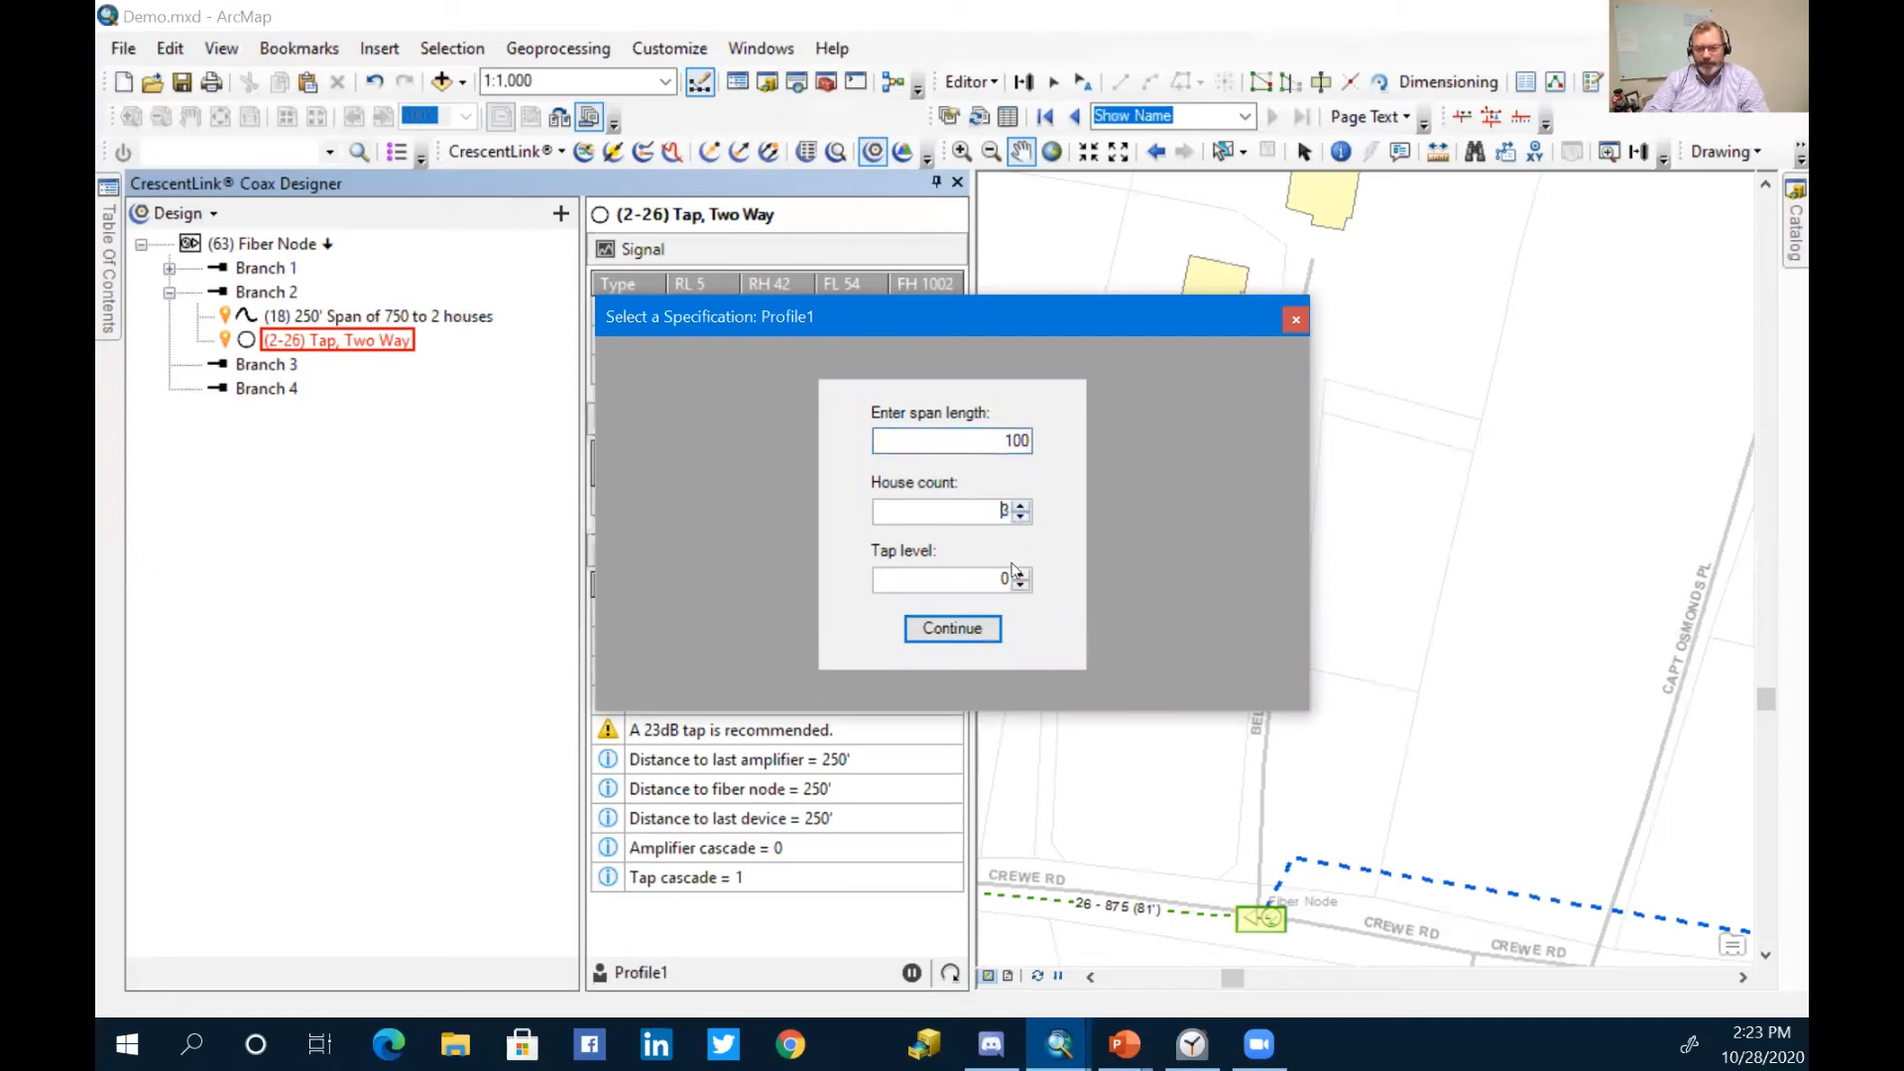
left_click(980, 628)
Step: Add coupler specification 12 (LS-15G-DC-12) from the splitter specifications after the 100' span on Branch 2
right_click(408, 367)
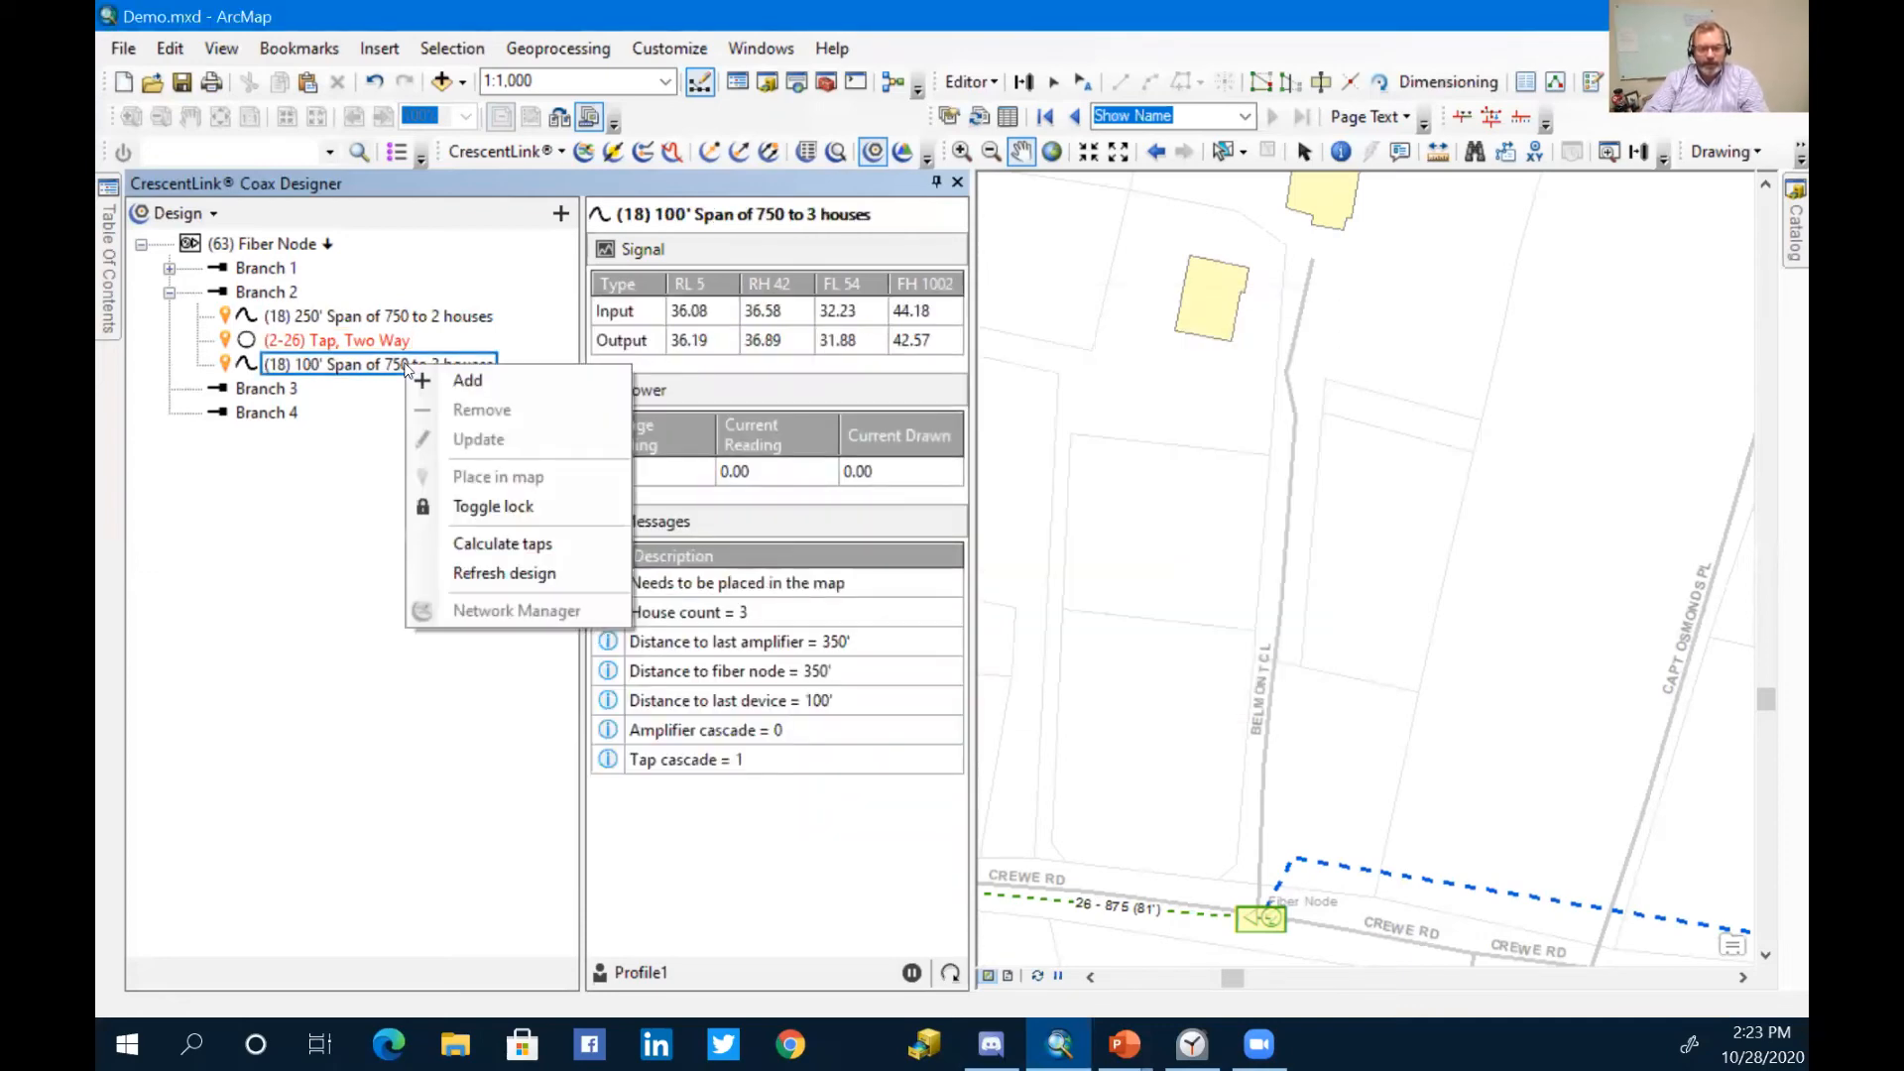
left_click(441, 383)
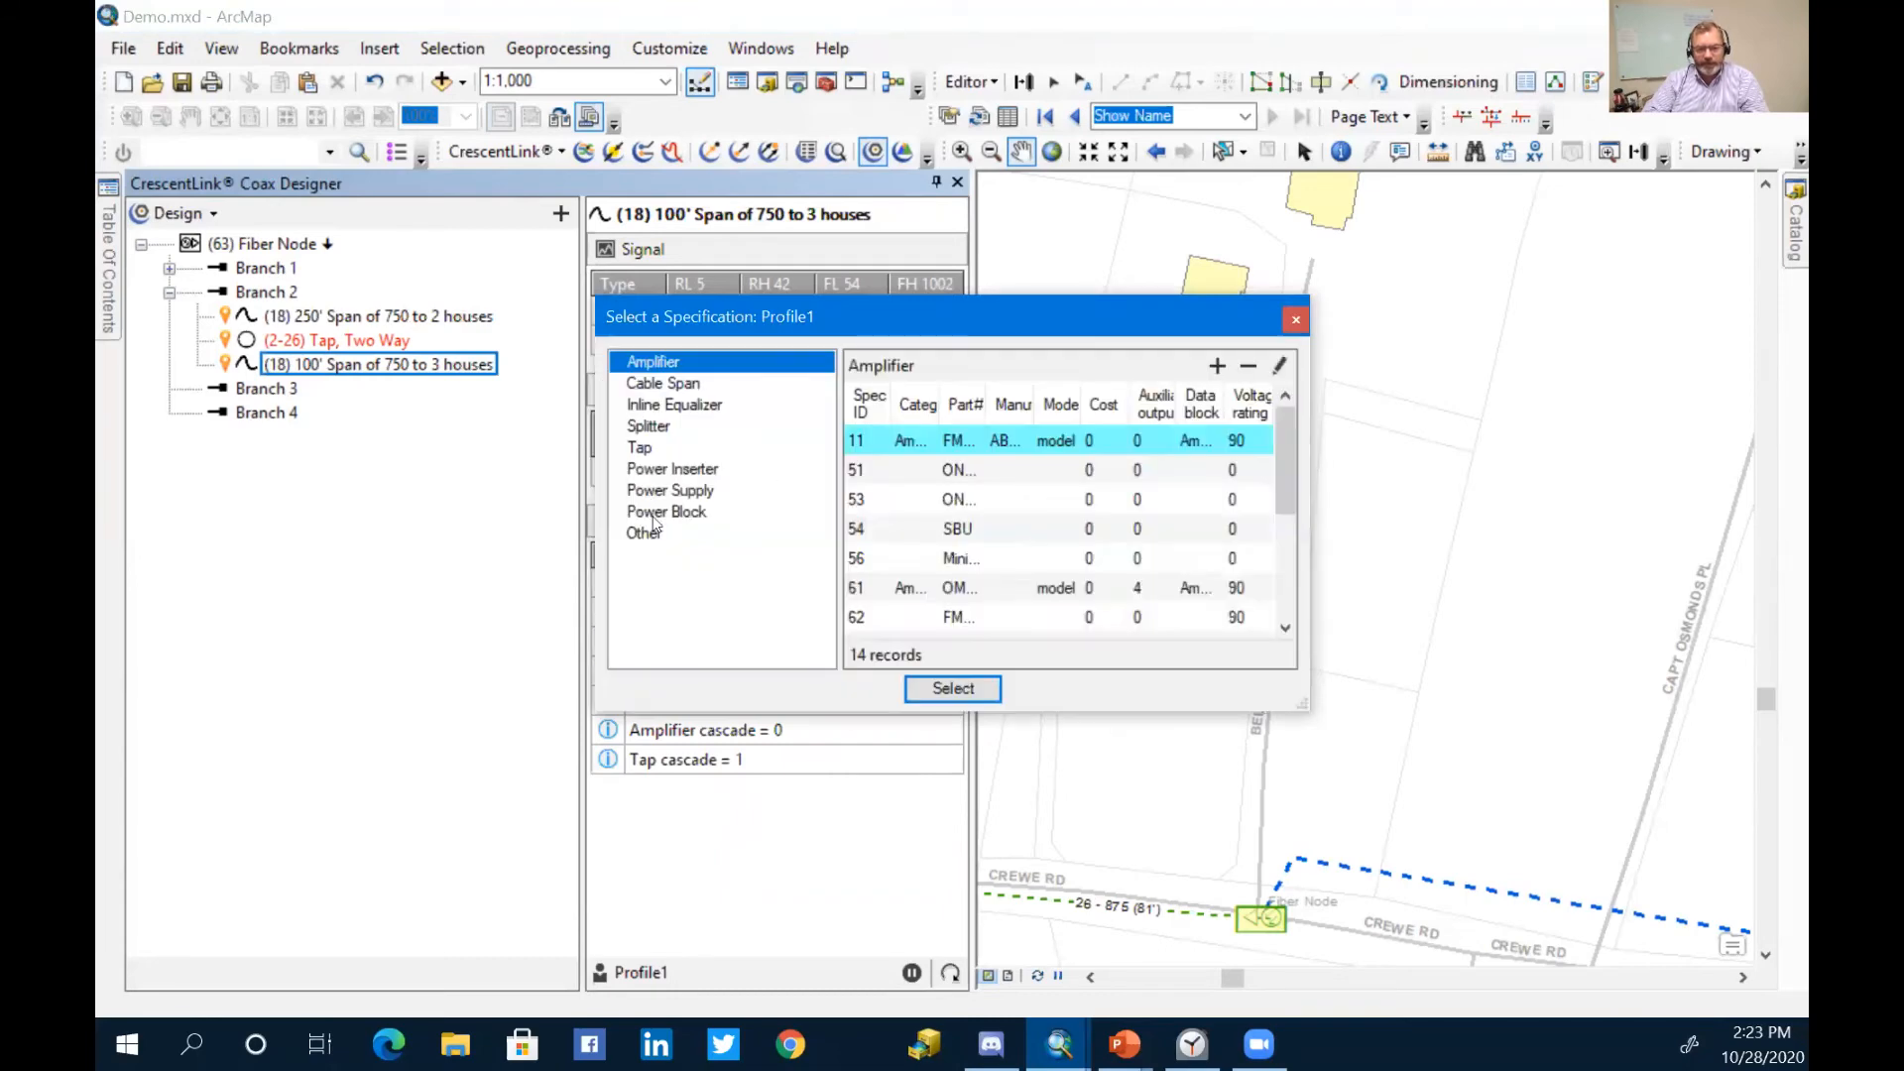
left_click(650, 426)
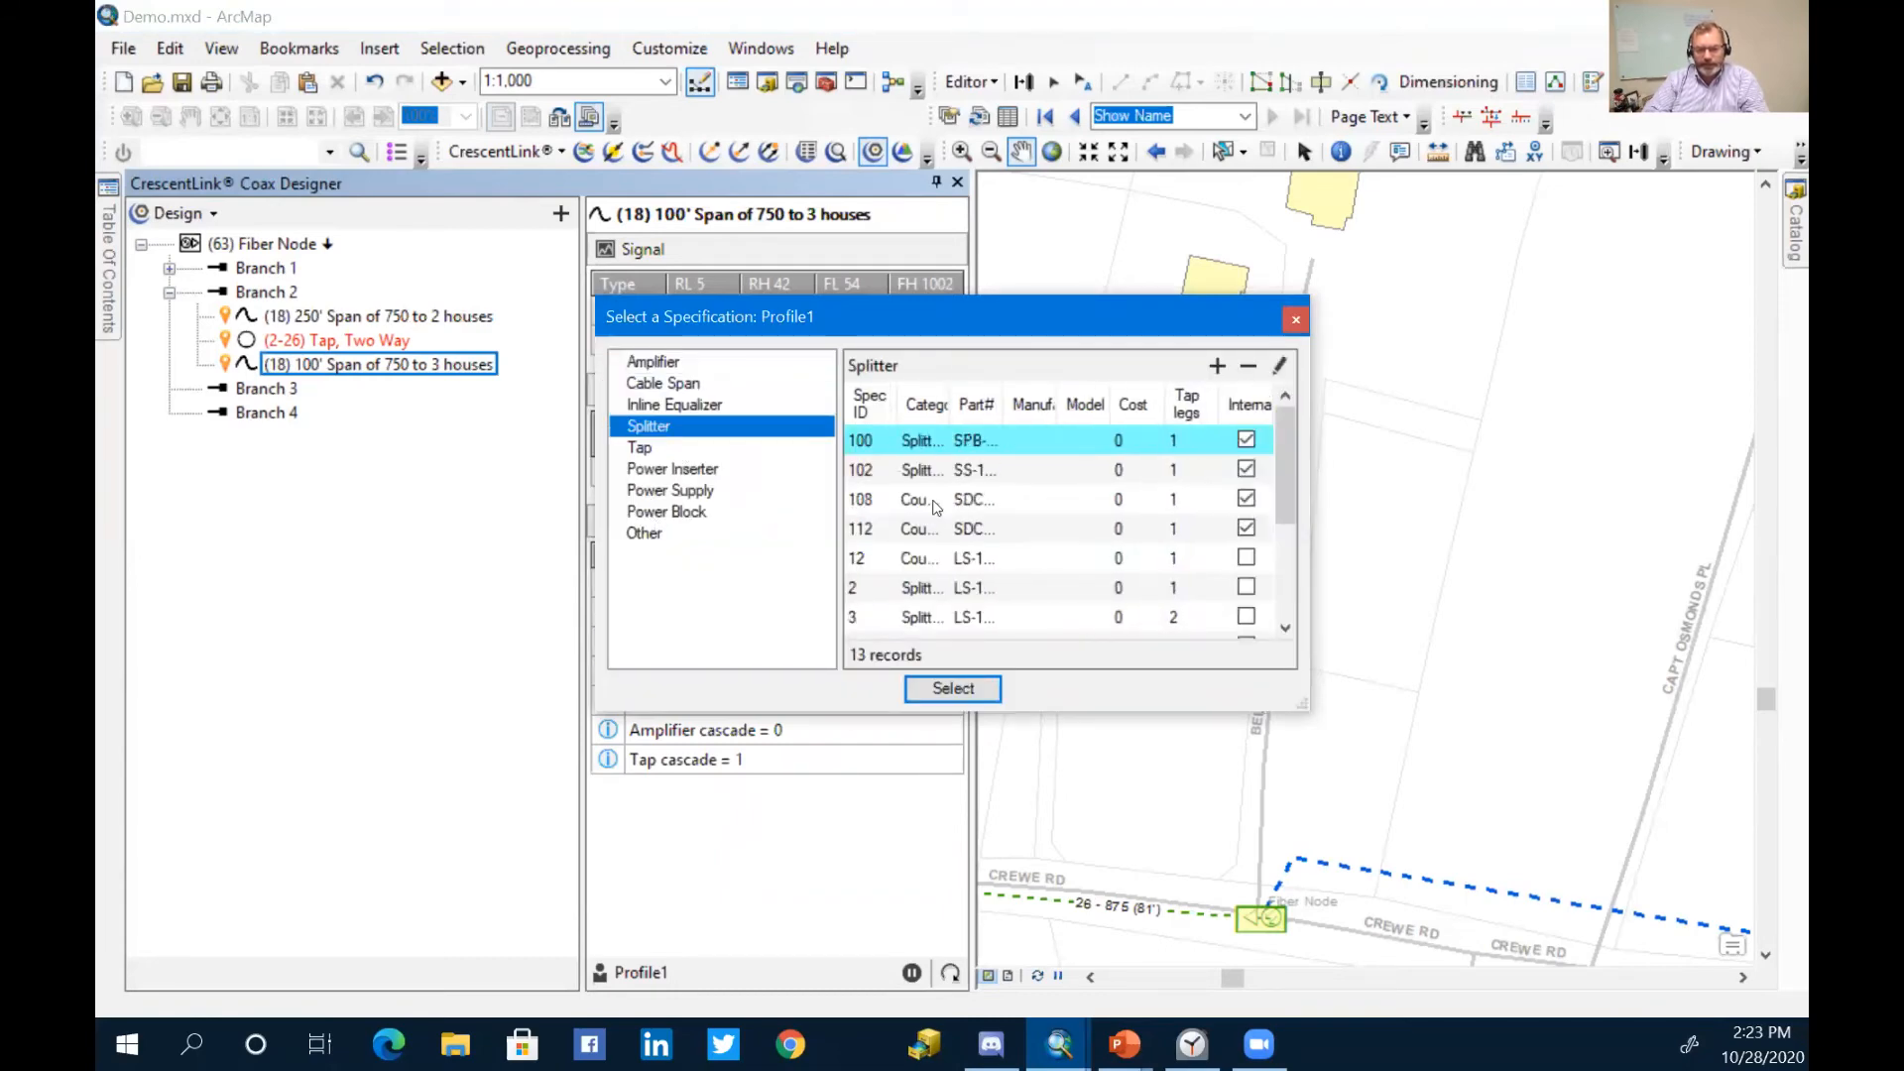
left_click_drag(1307, 712, 1614, 918)
left_click_drag(1199, 419, 1282, 418)
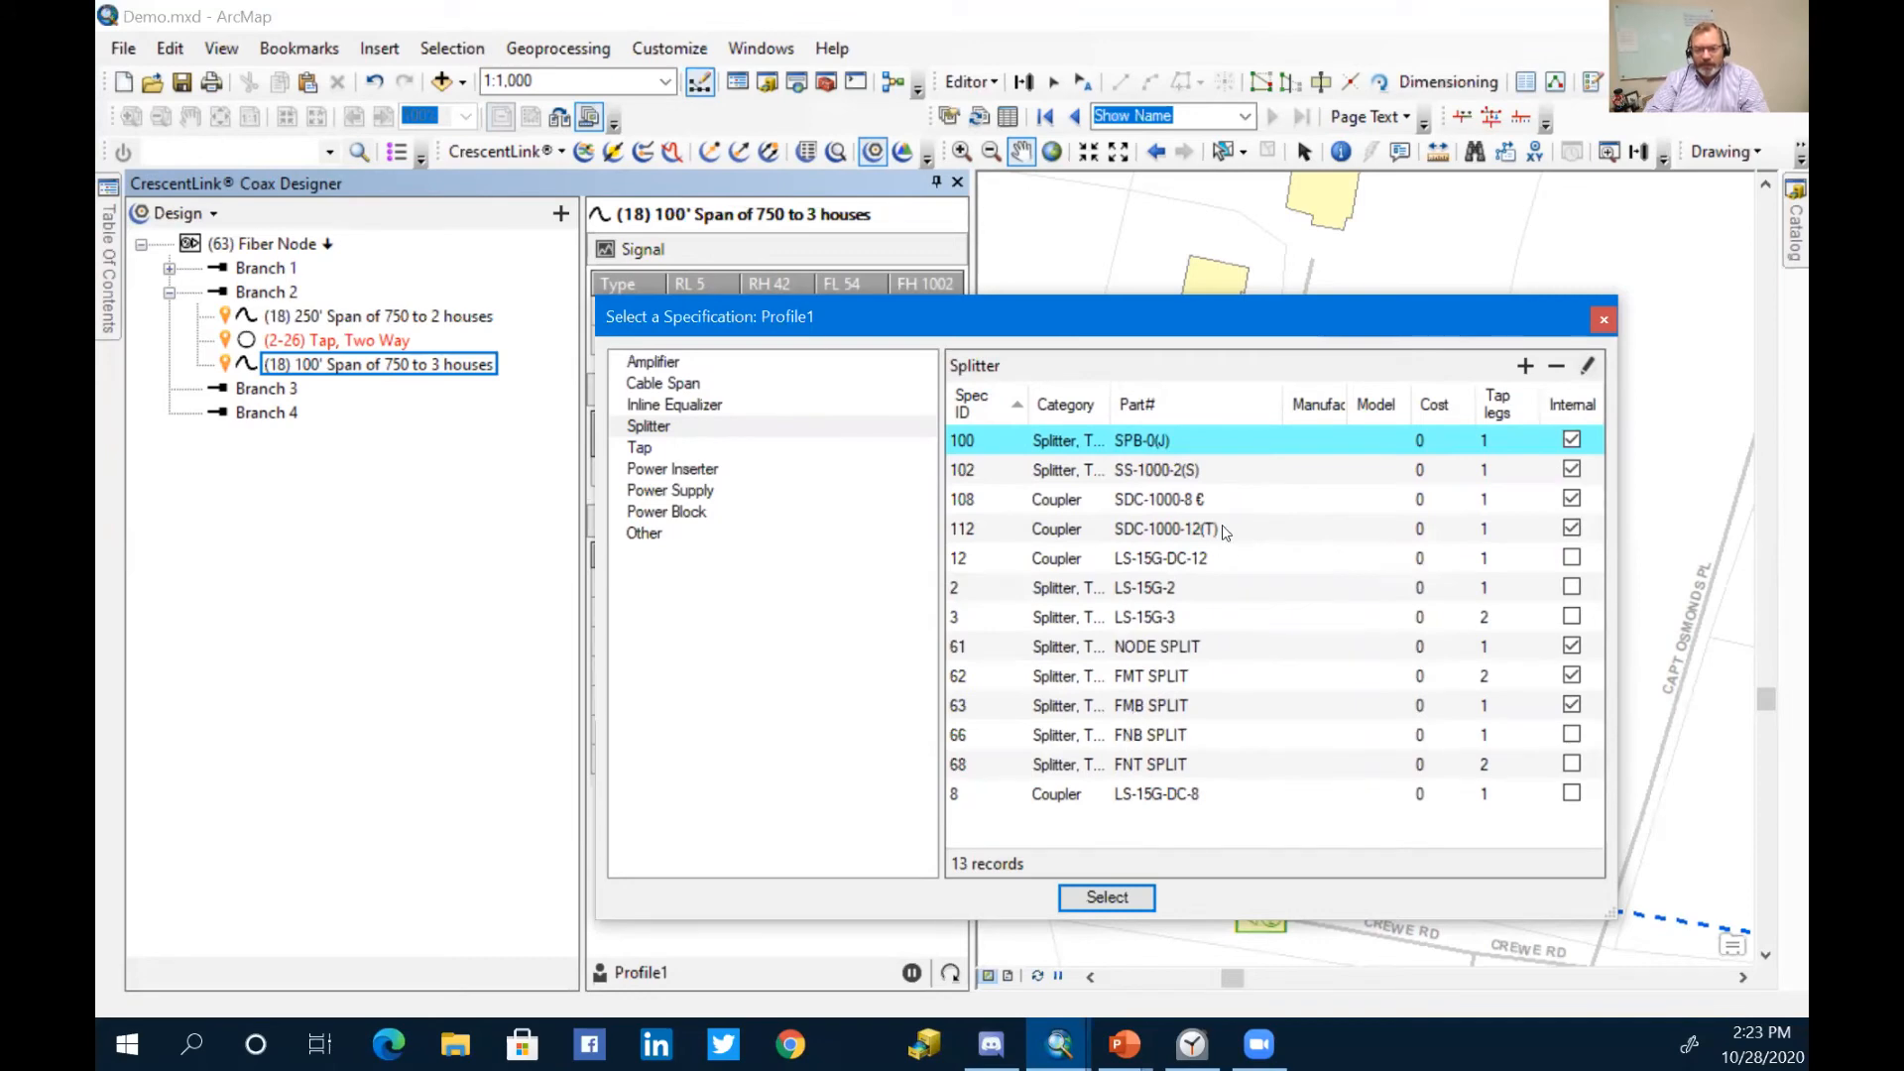
left_click(1083, 563)
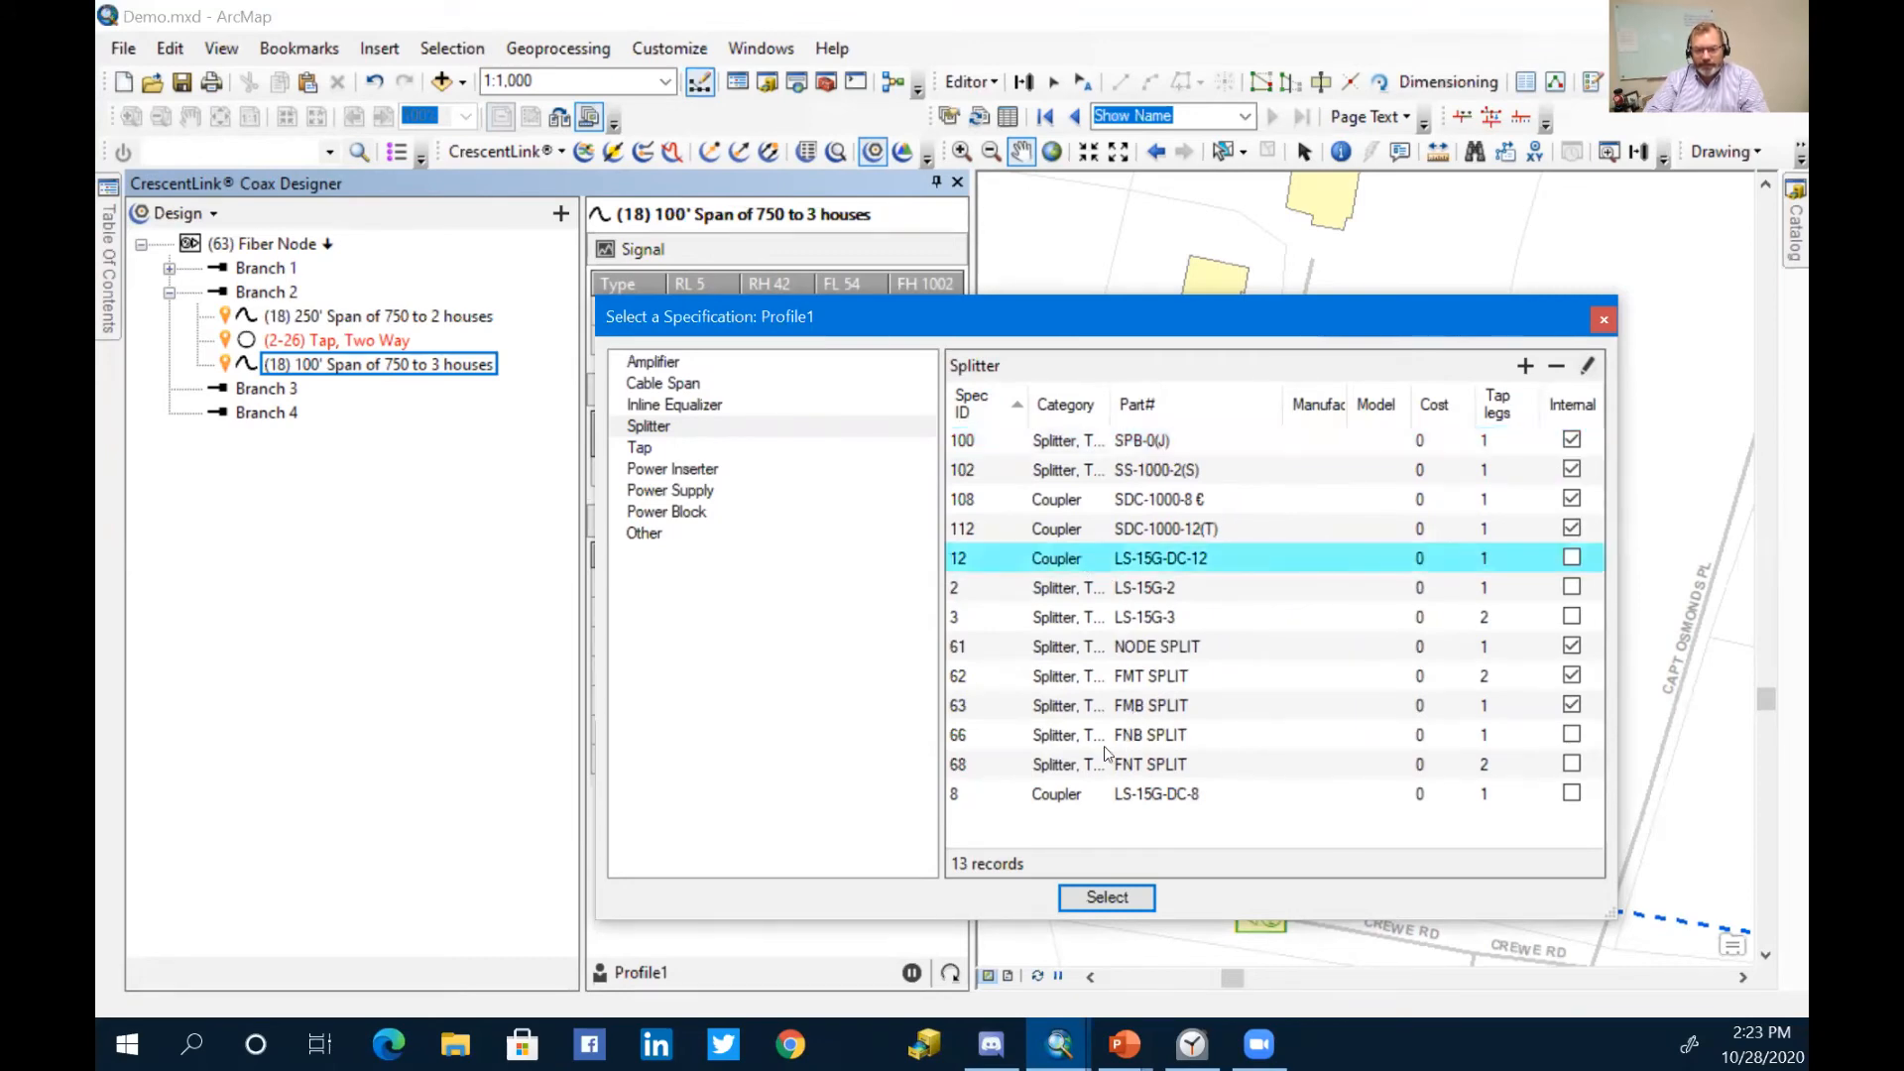
left_click(1129, 901)
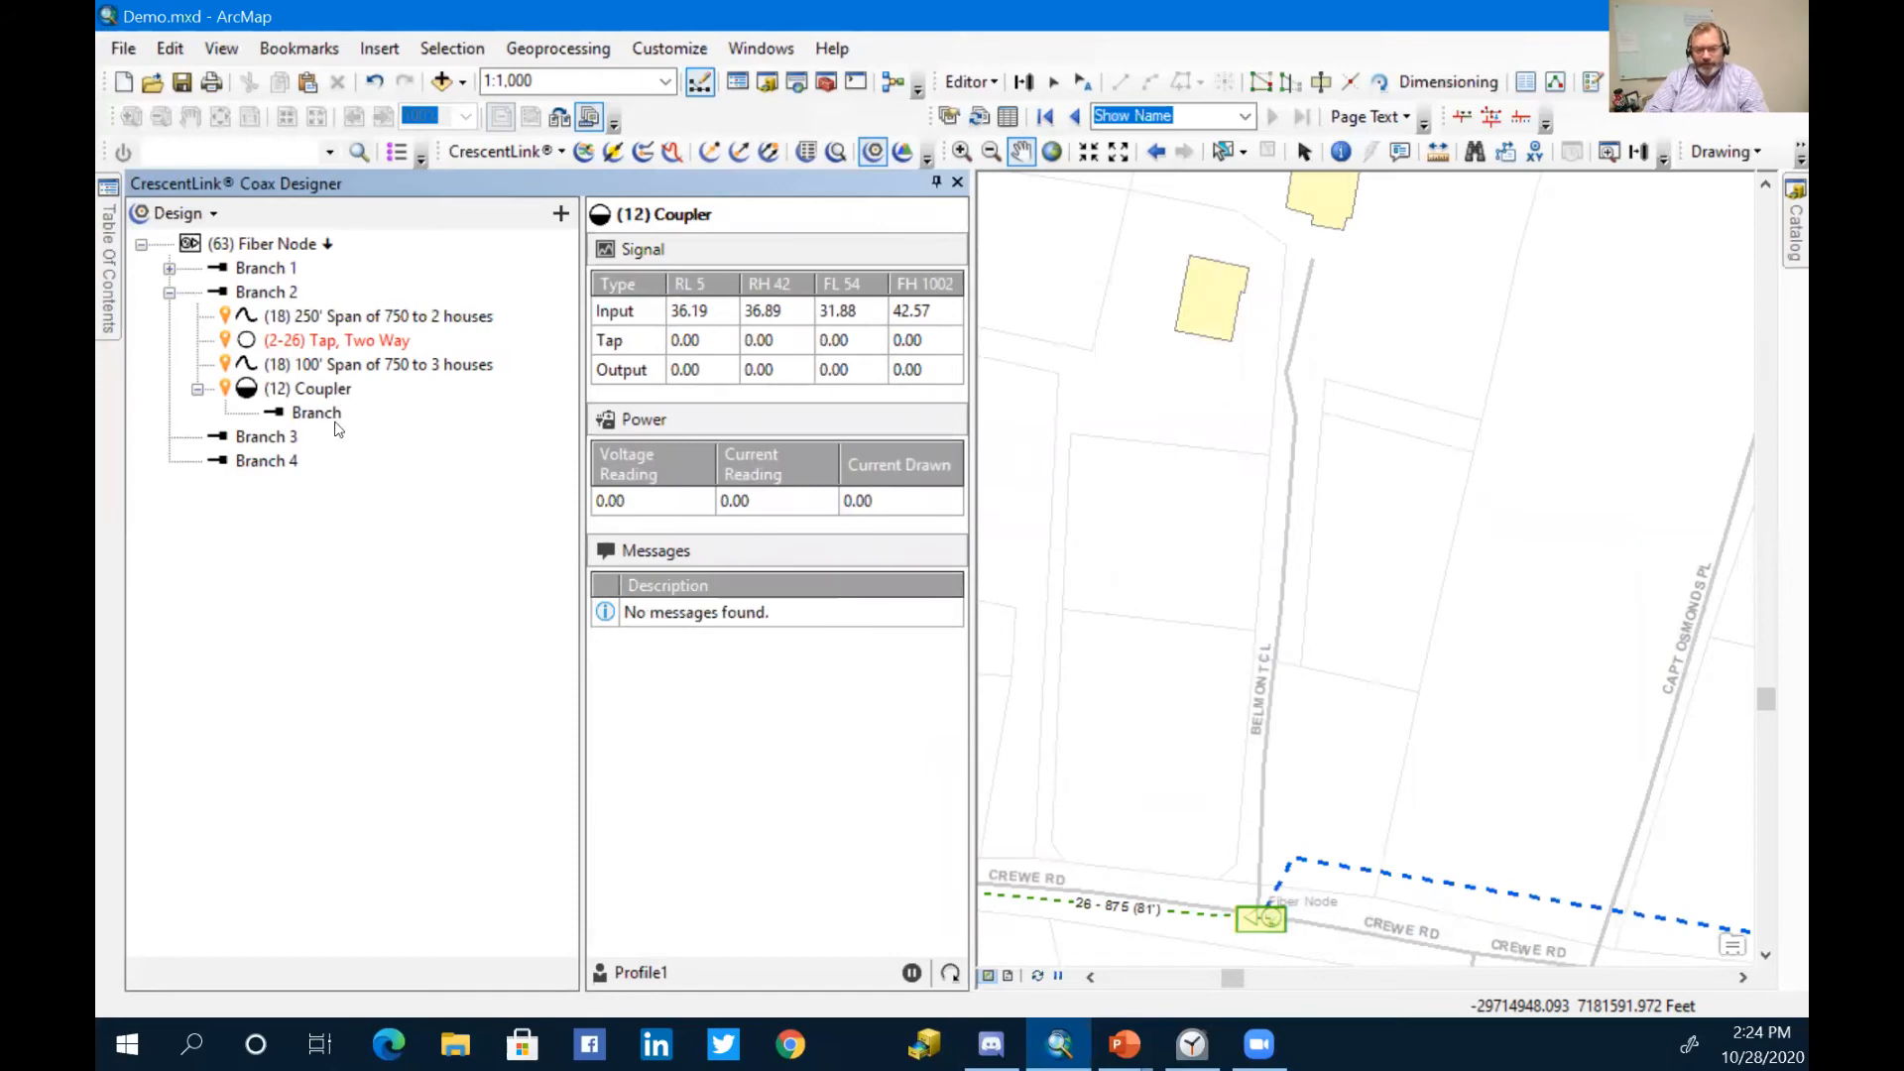
Step: Add a 50' span of 750 cable after the coupler with a house count of 1
right_click(338, 389)
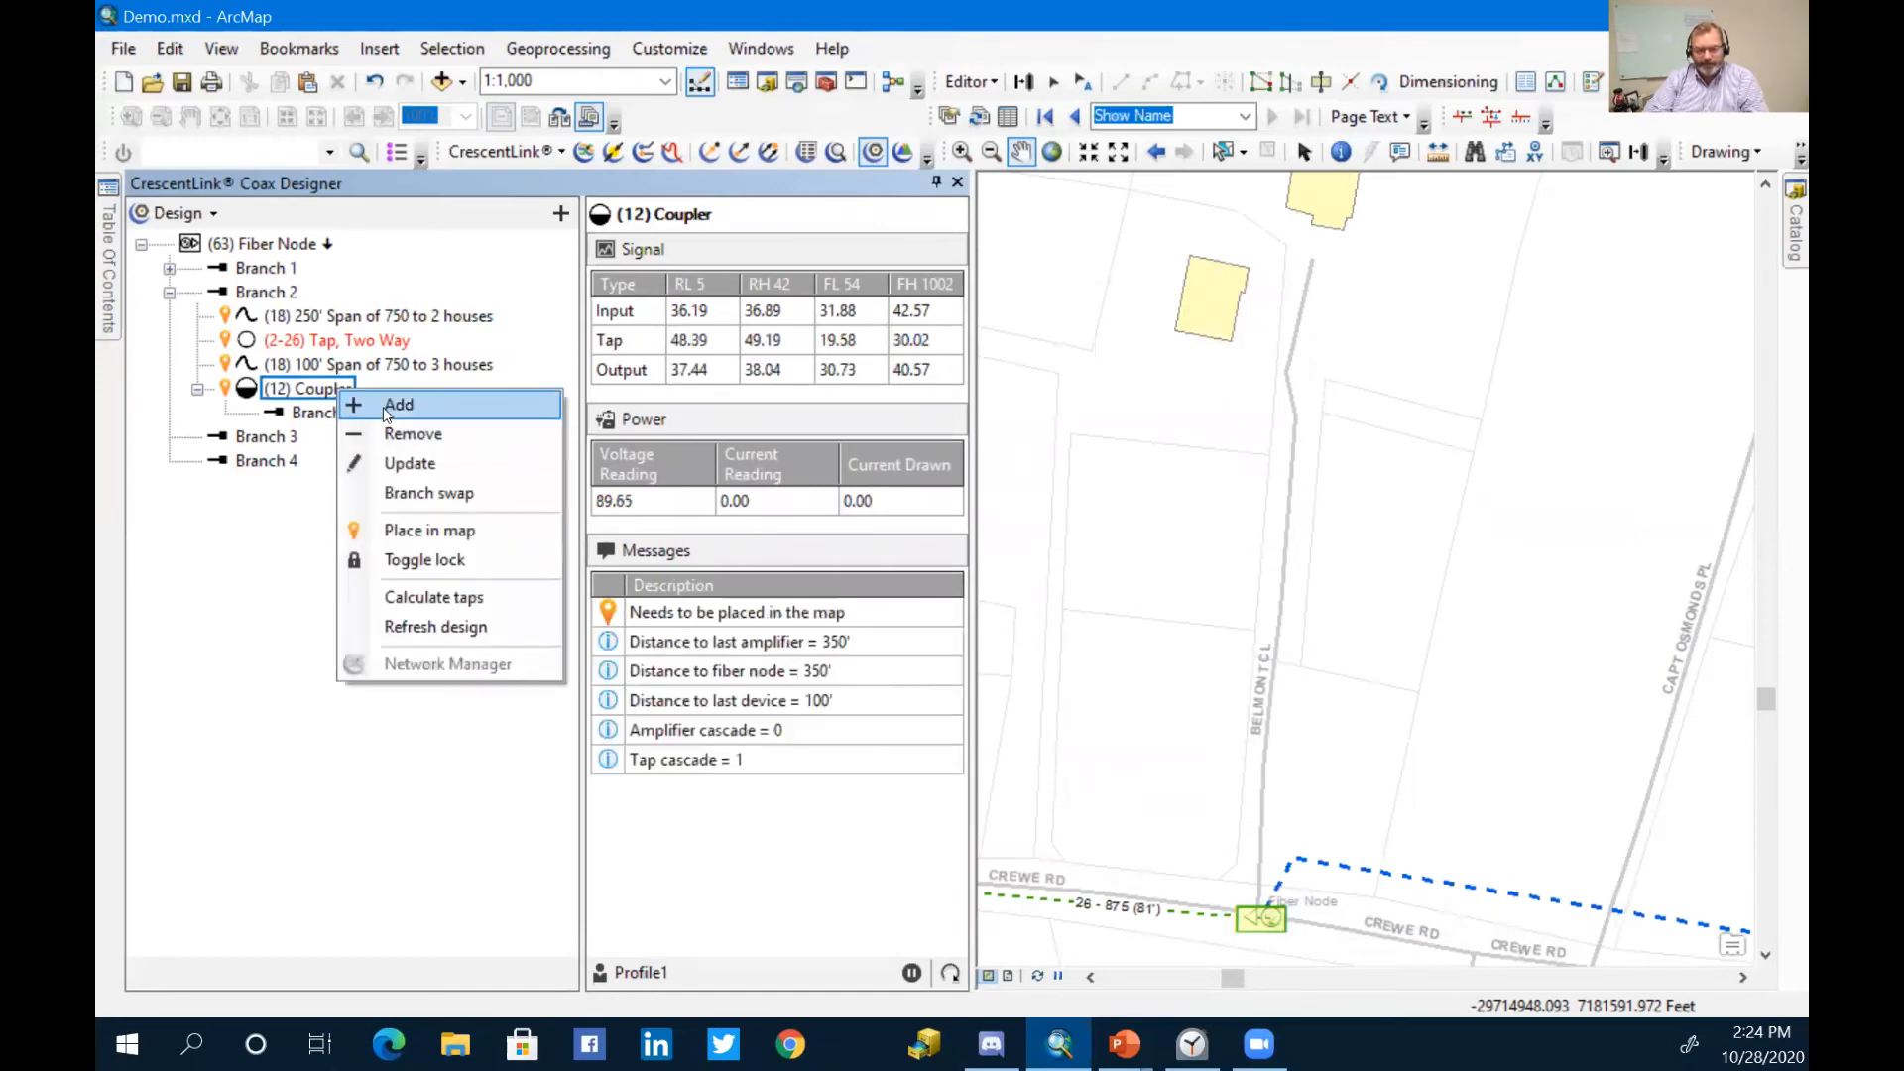
left_click(383, 404)
left_click(783, 383)
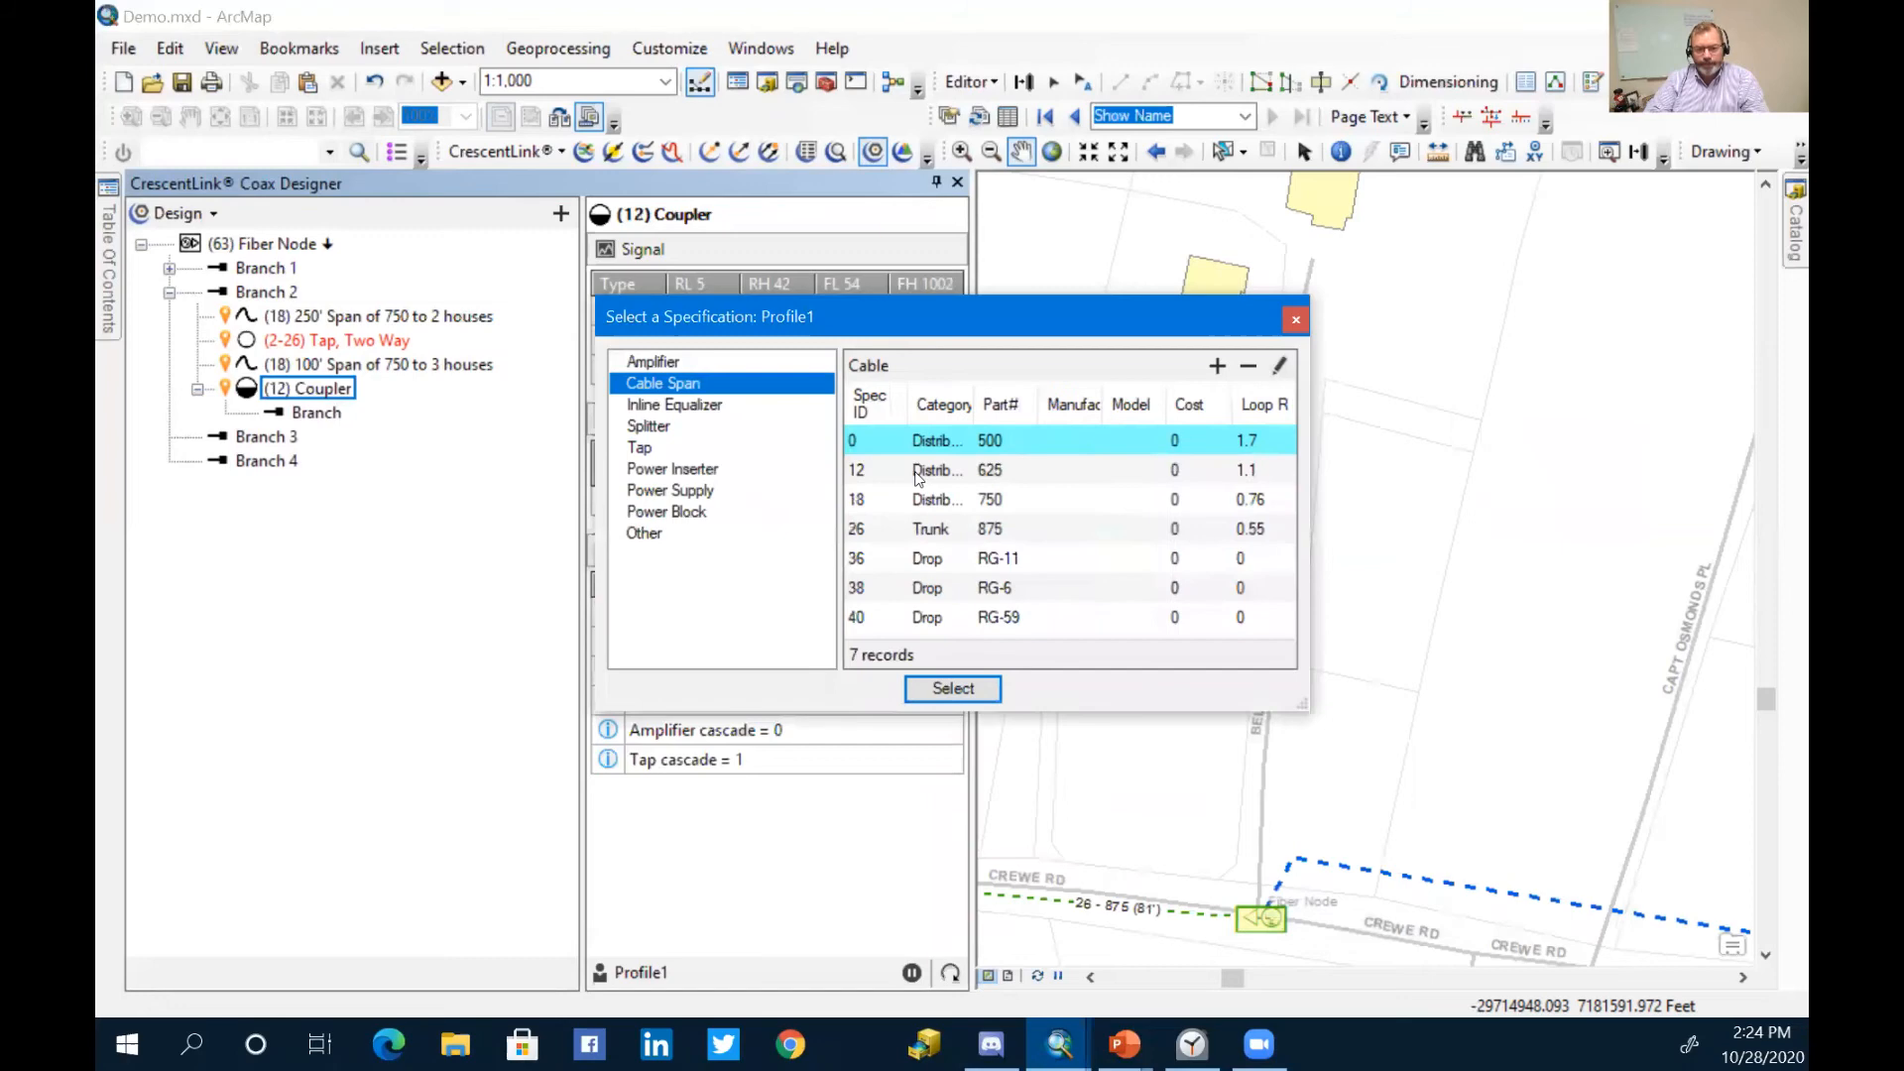
left_click(947, 499)
left_click(969, 691)
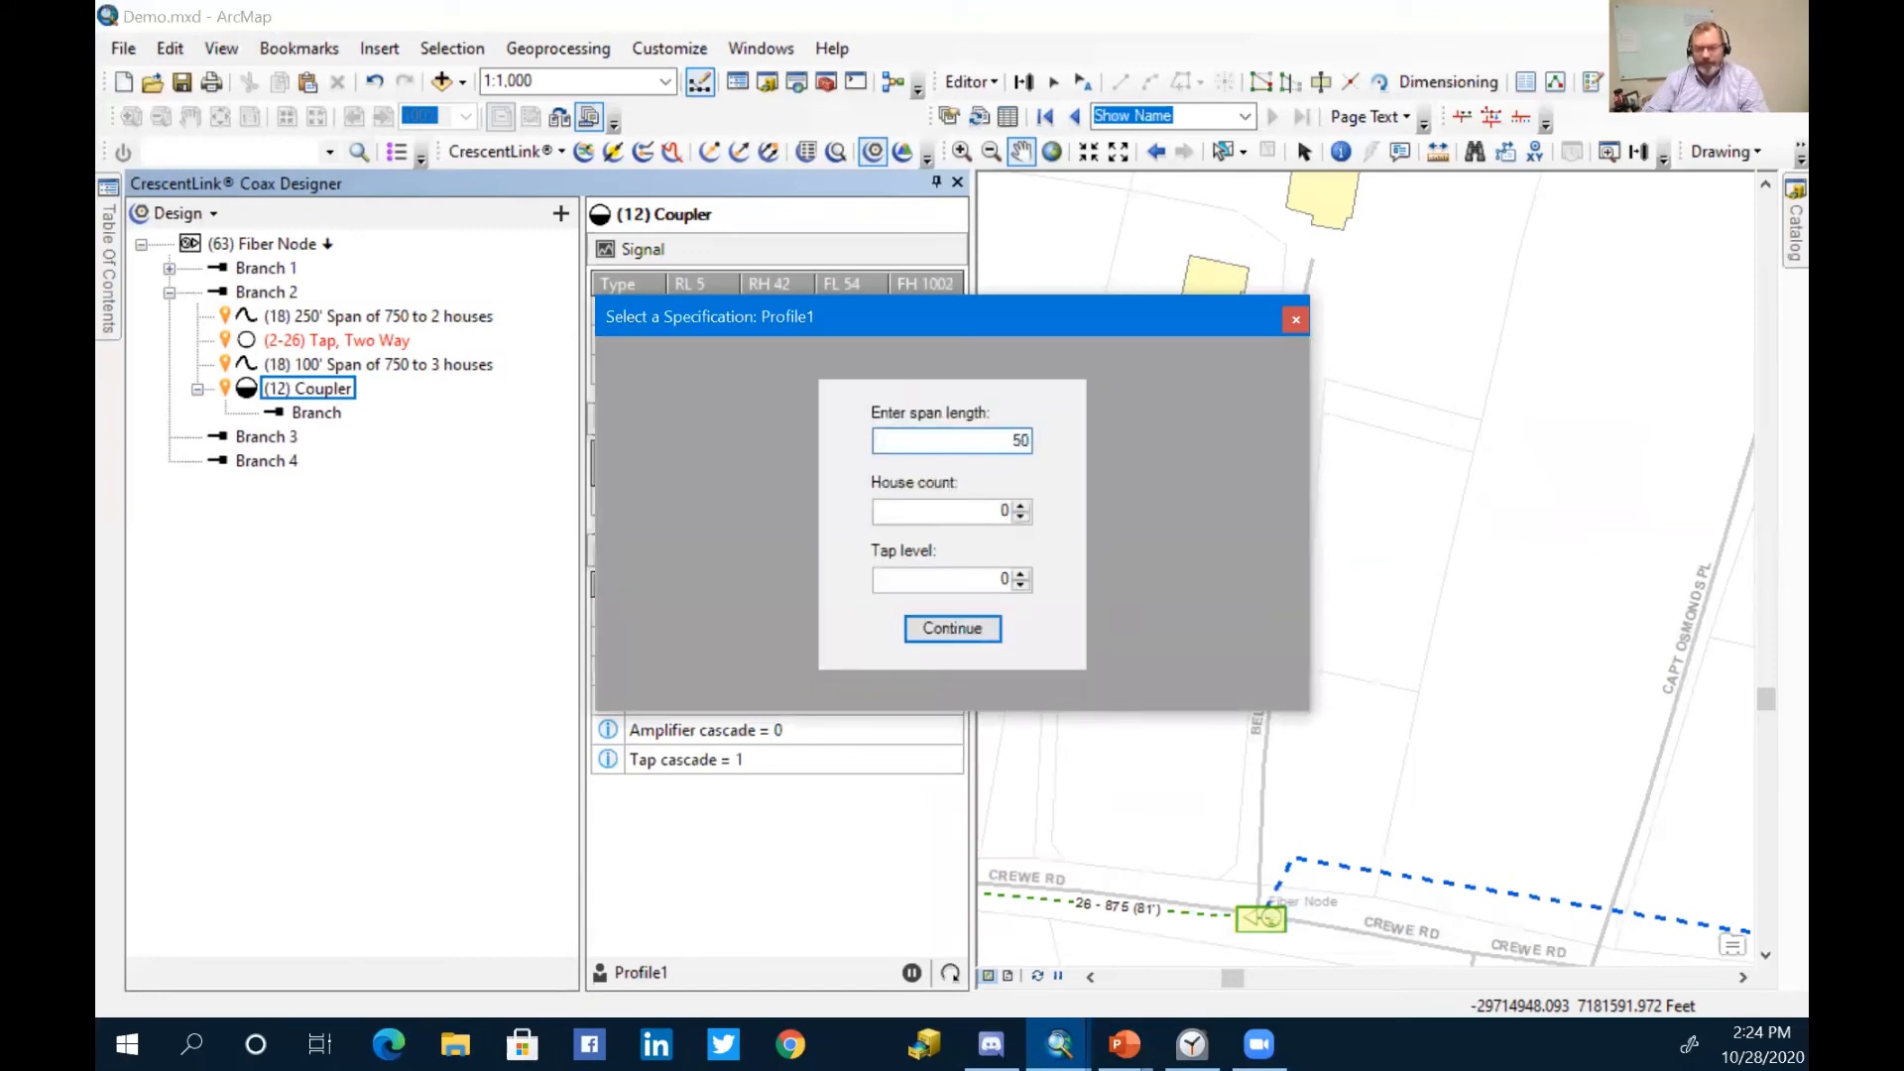
left_click(1021, 505)
left_click(952, 628)
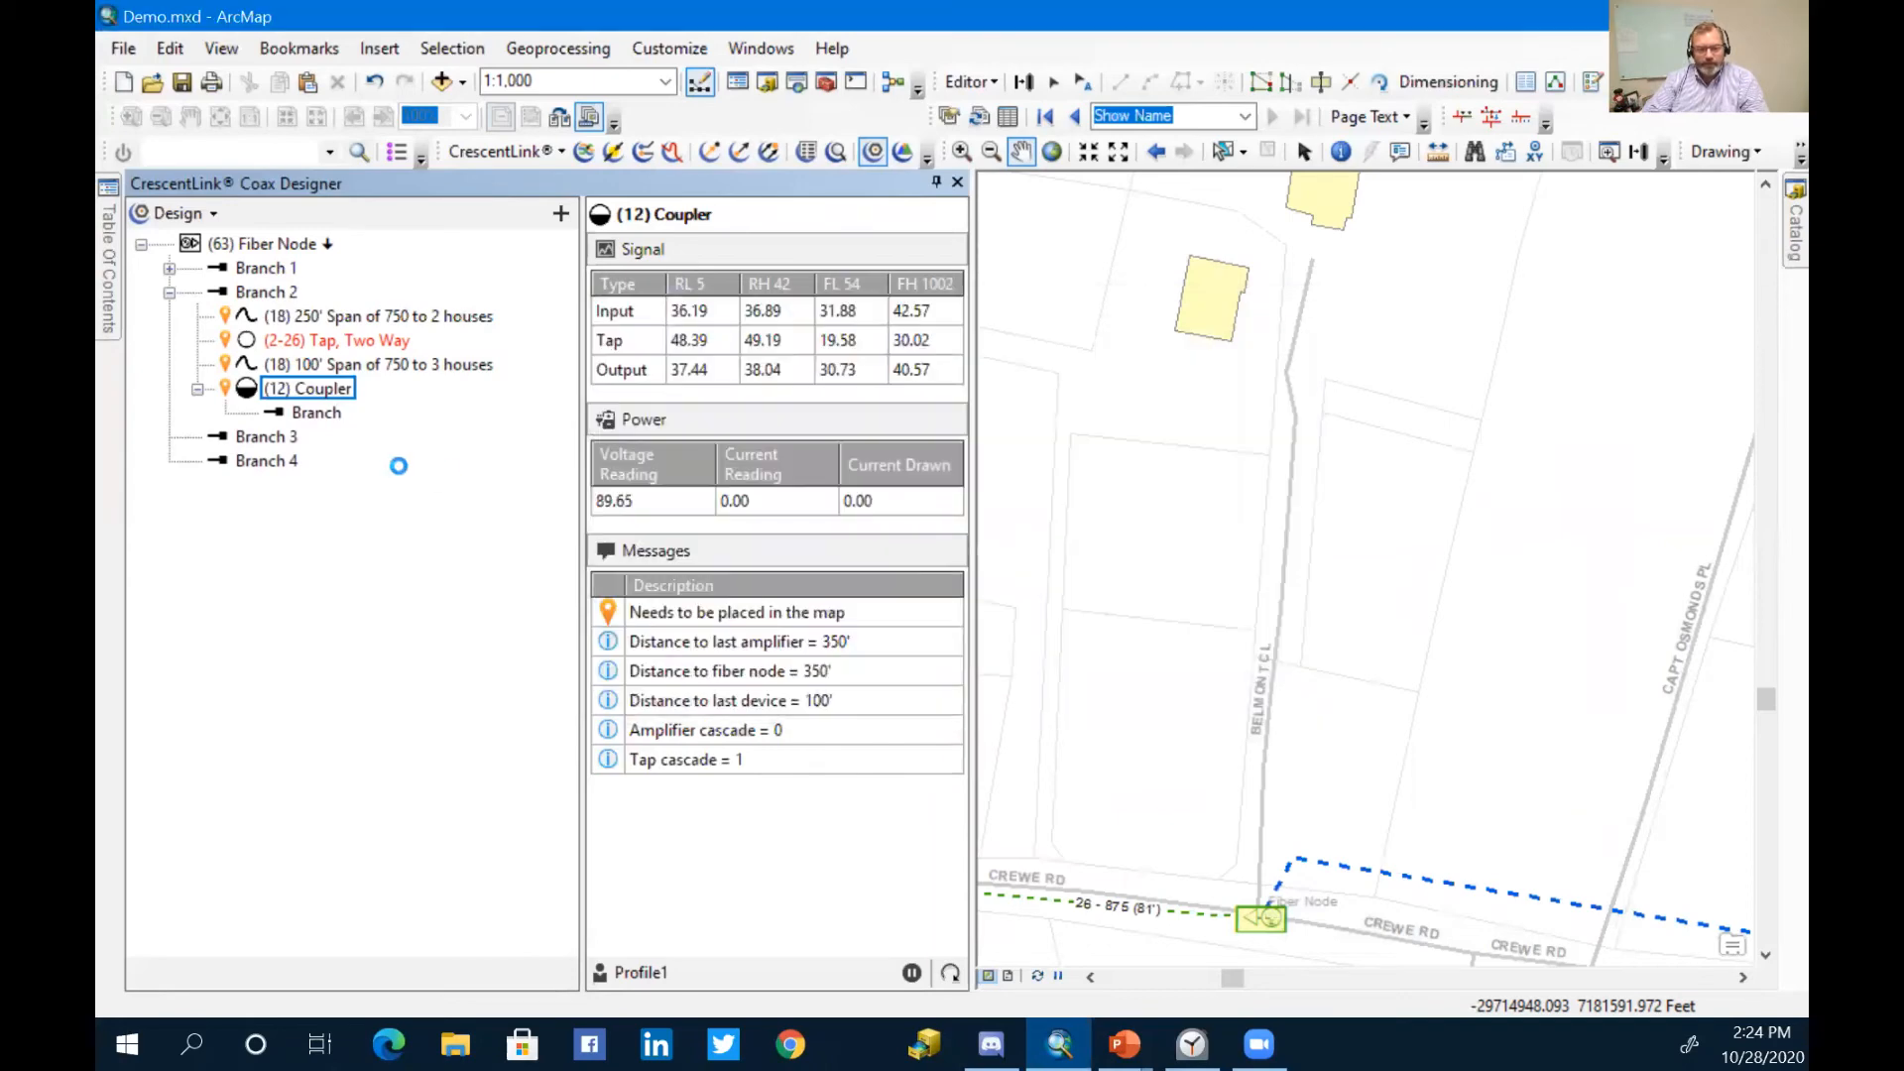
Step: Calculate the taps for the whole of Branch 2
left_click(264, 295)
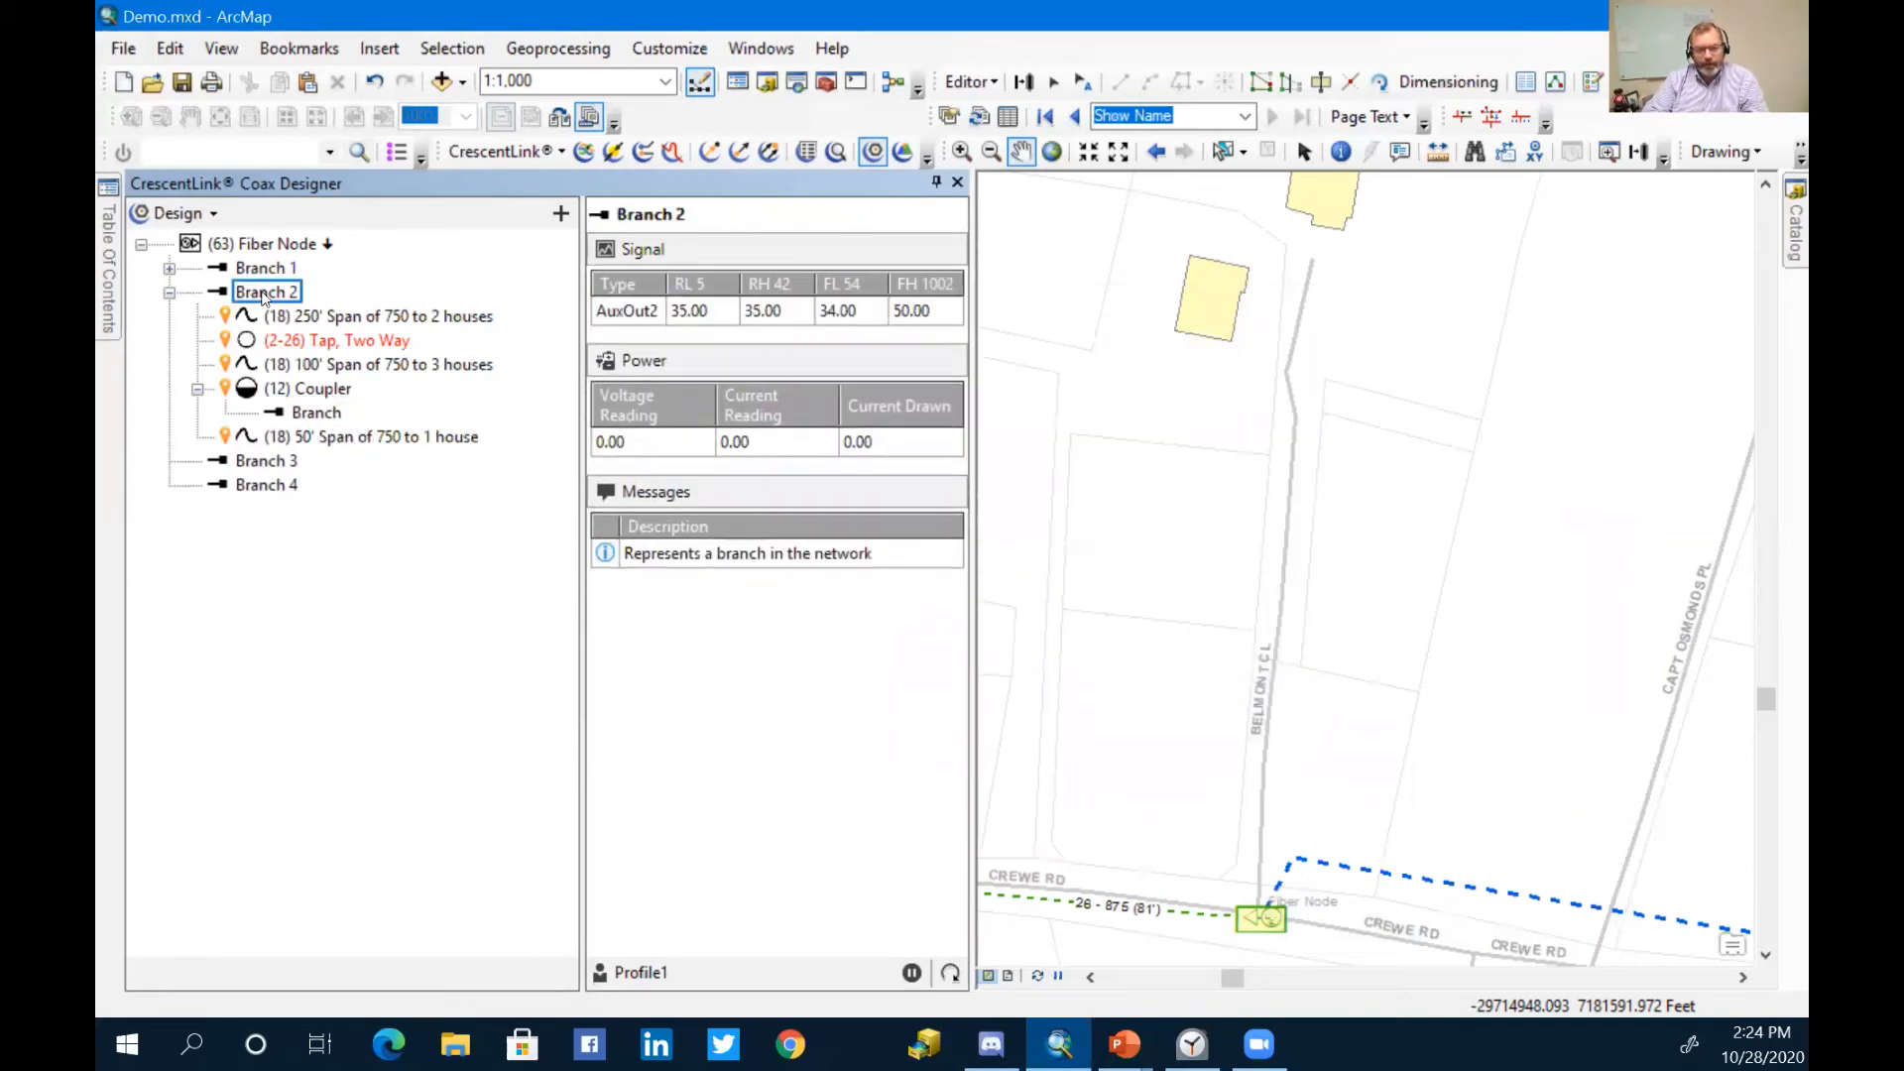
right_click(263, 294)
left_click(340, 474)
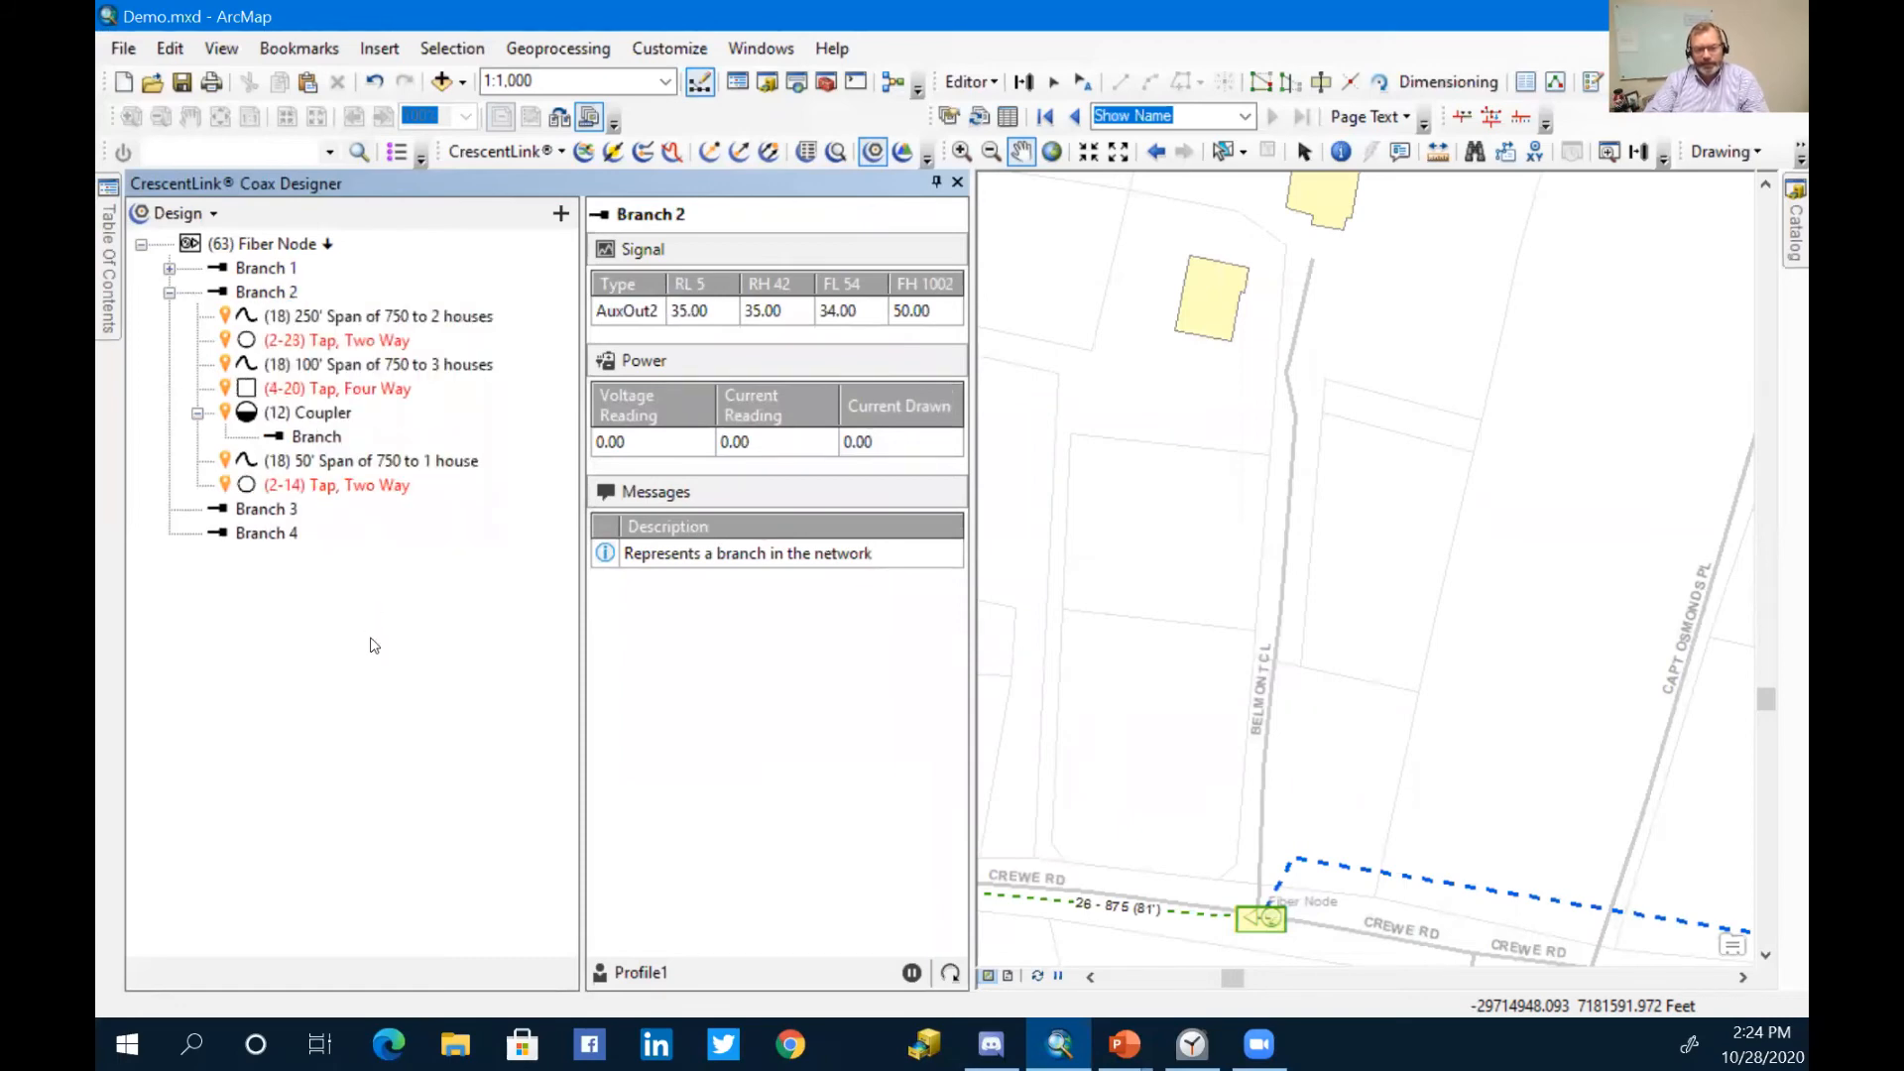
mouse_move(326, 493)
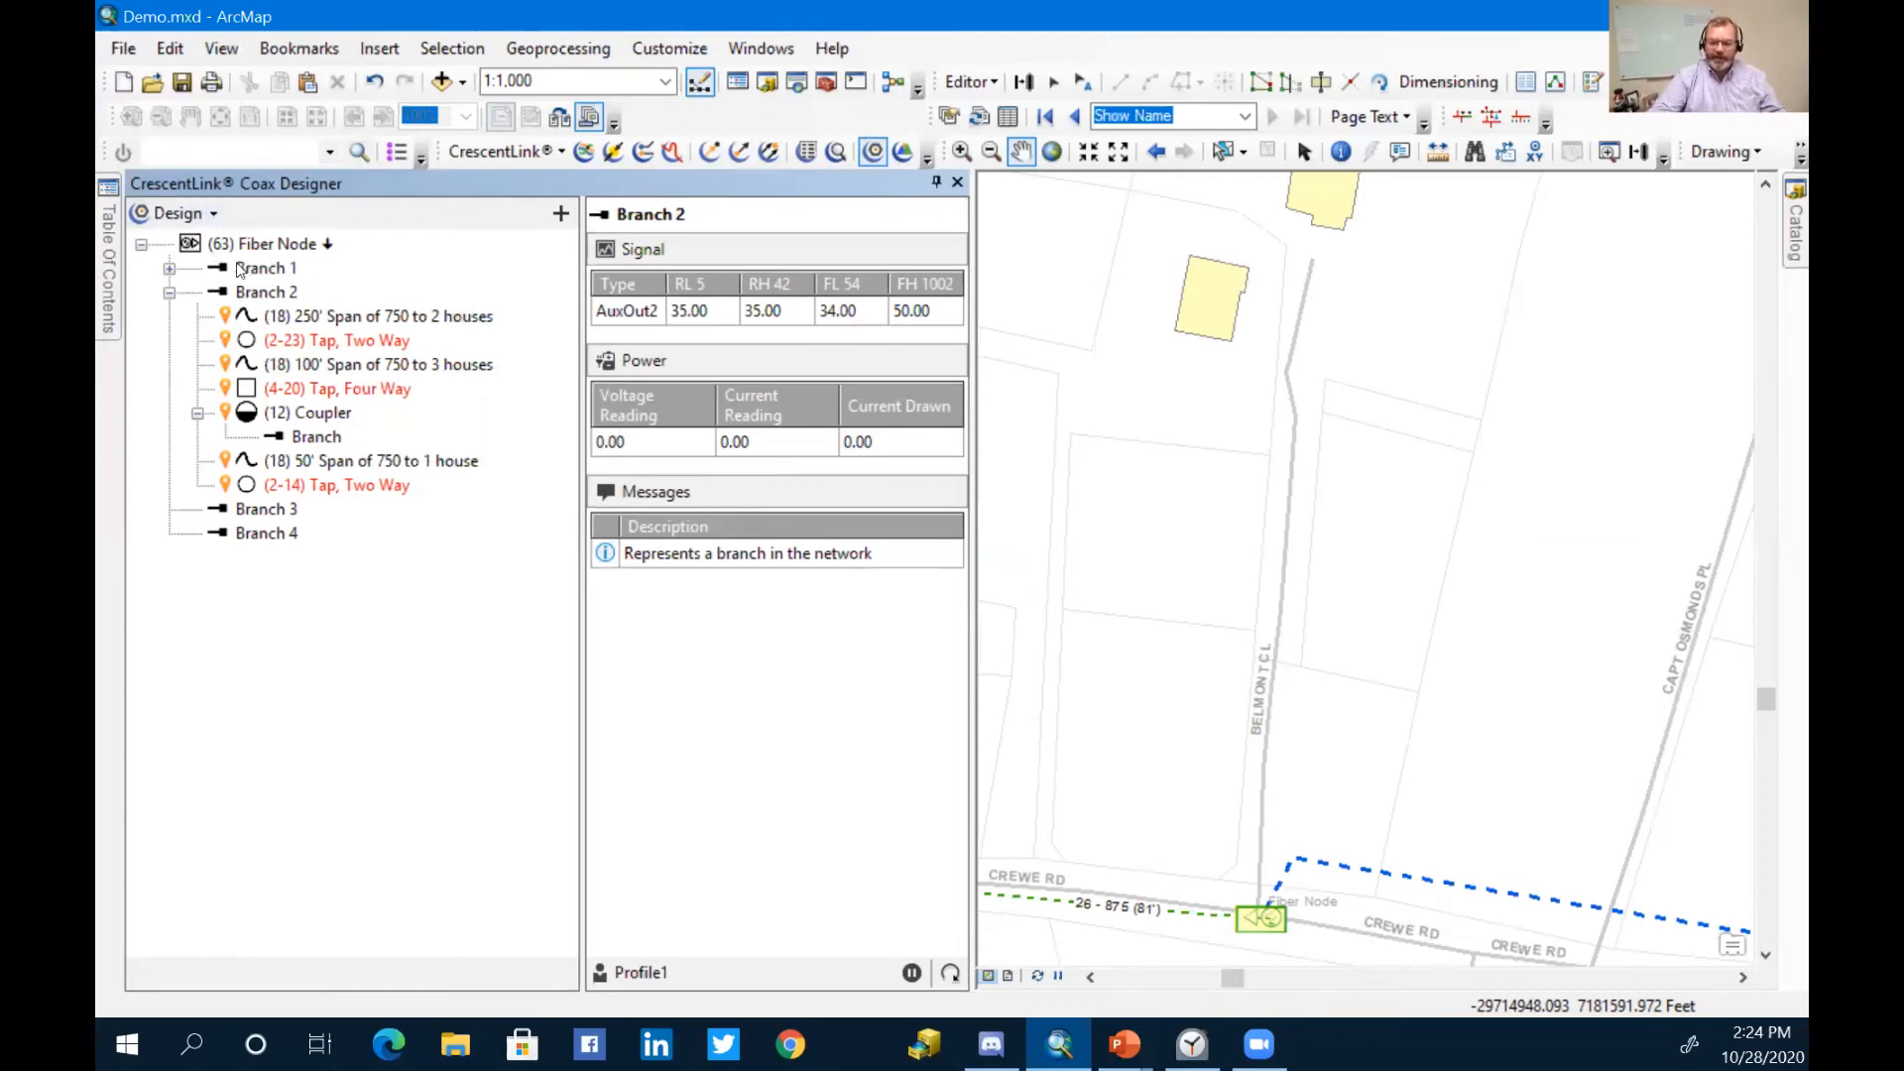
Step: Place the 250' span in the map, sketching from the fiber node up Belmont Cl with vertices at about 20 m and 66 m
right_click(231, 317)
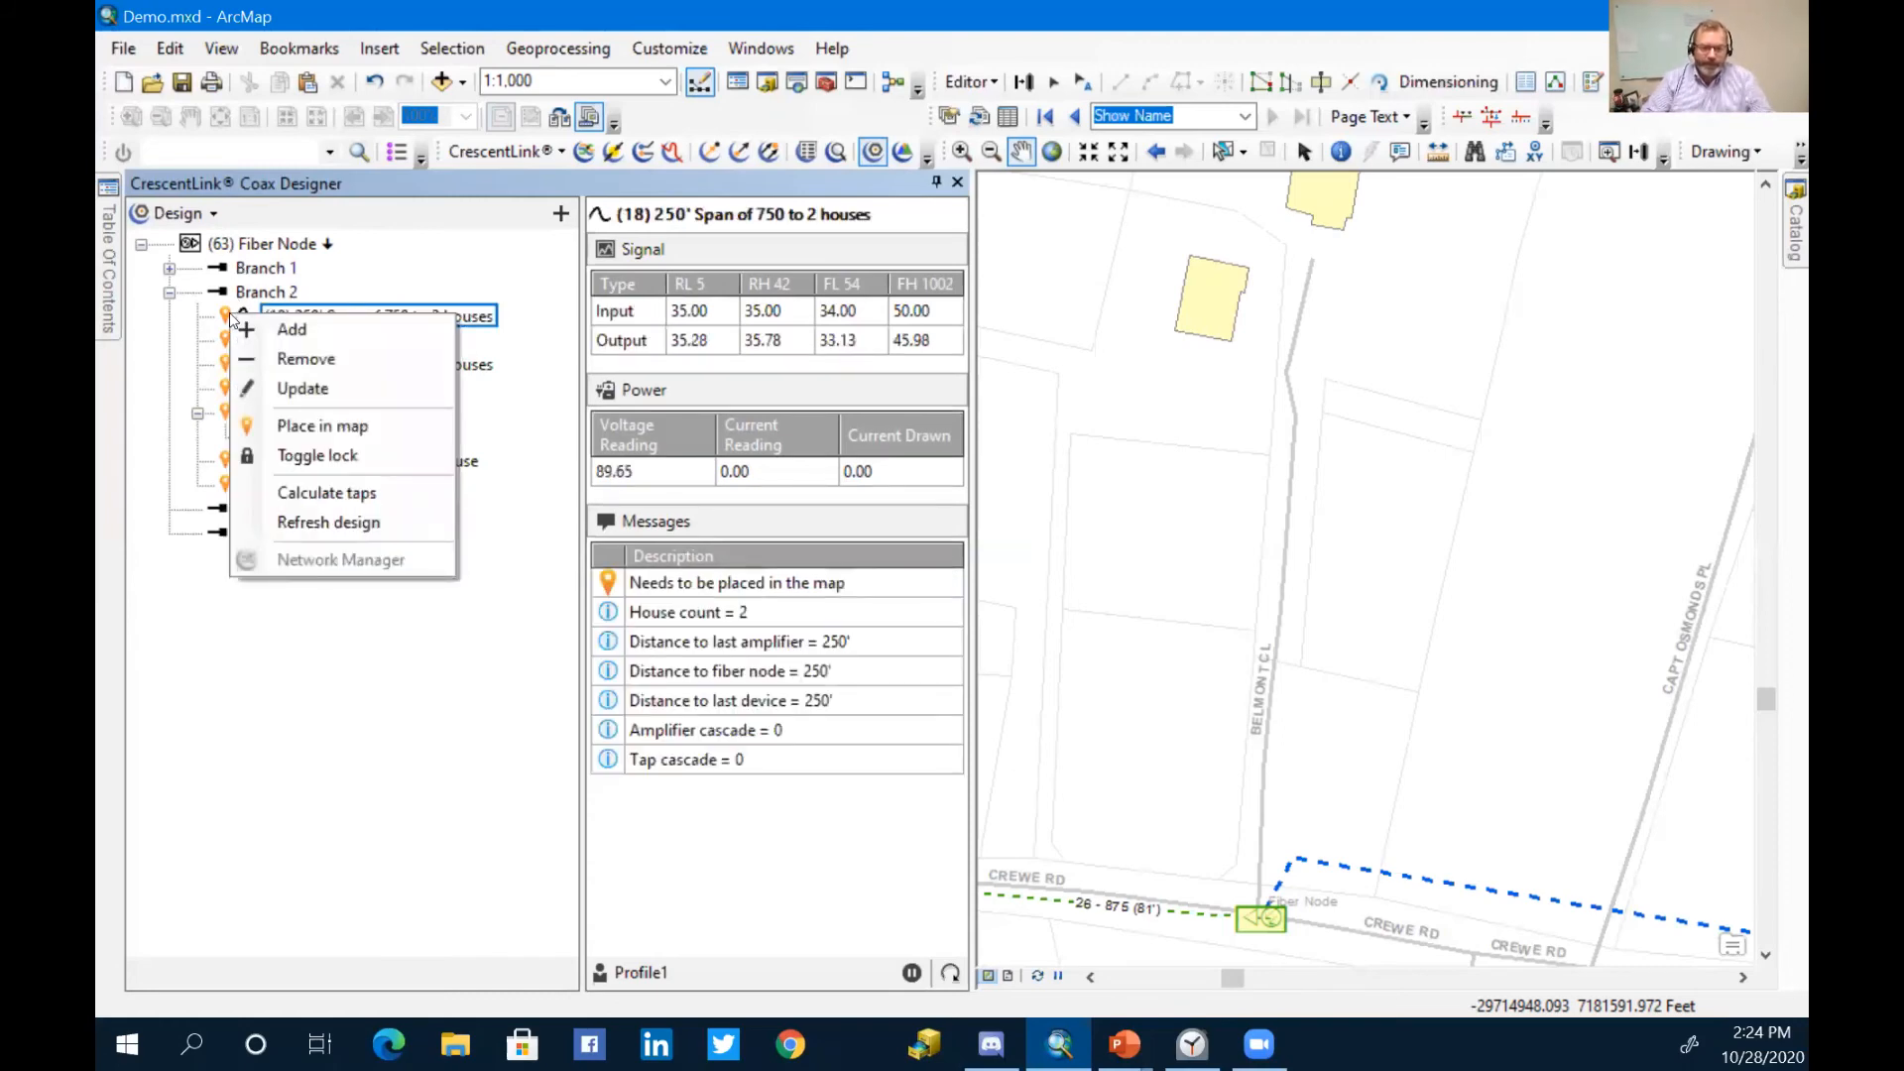
left_click(319, 428)
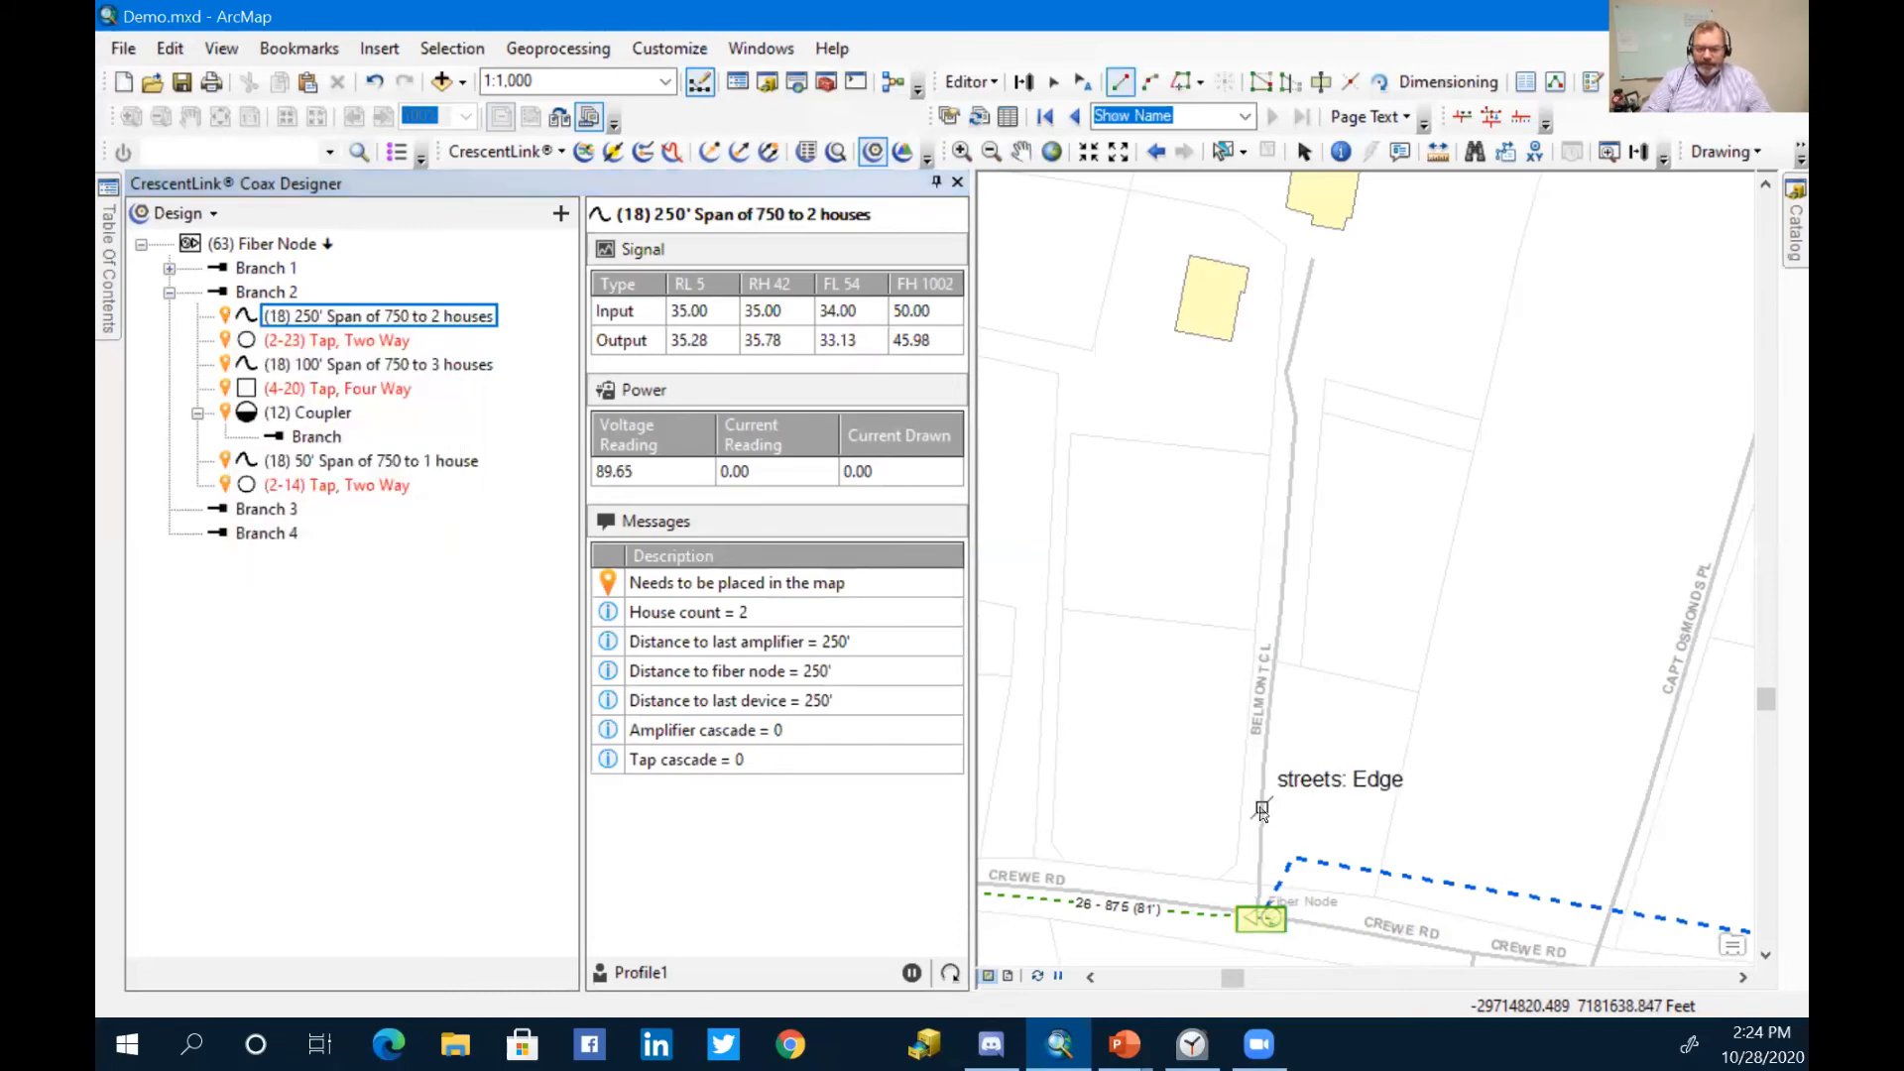
left_click(1262, 920)
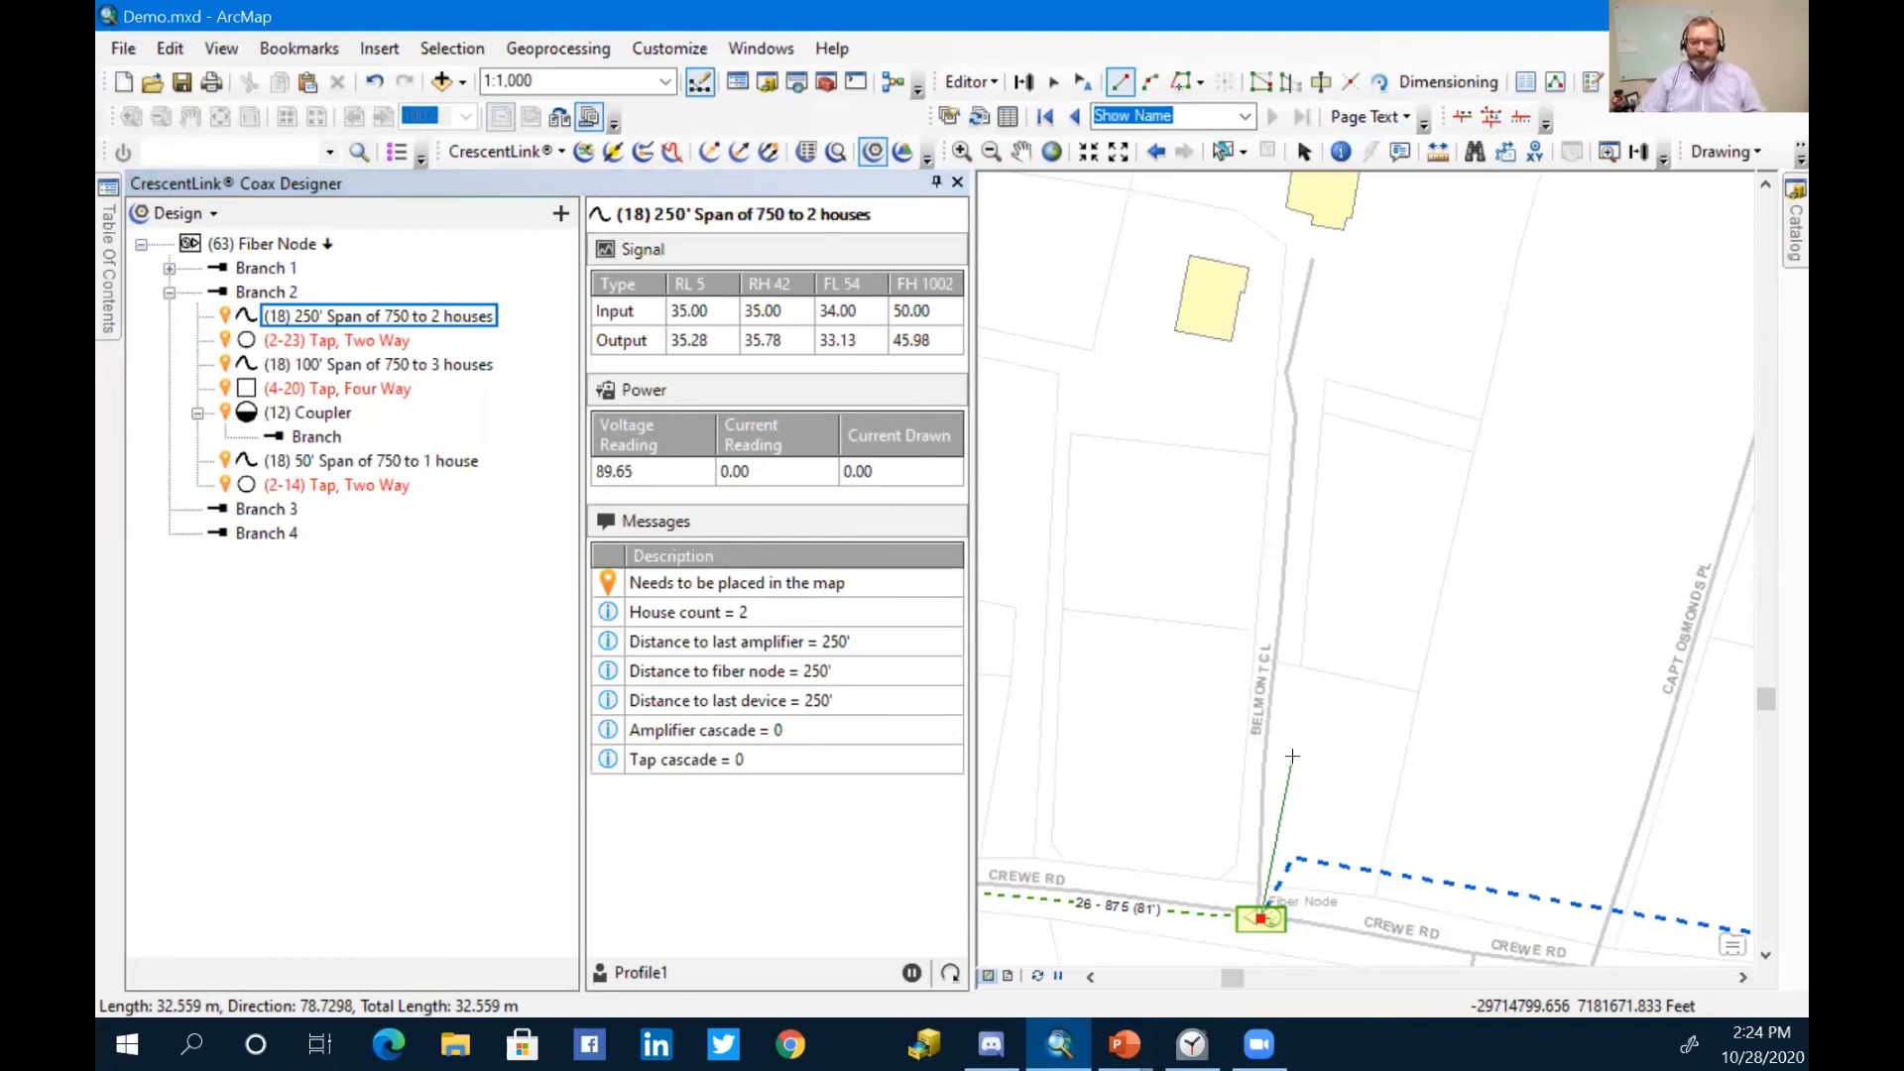
left_click(1279, 819)
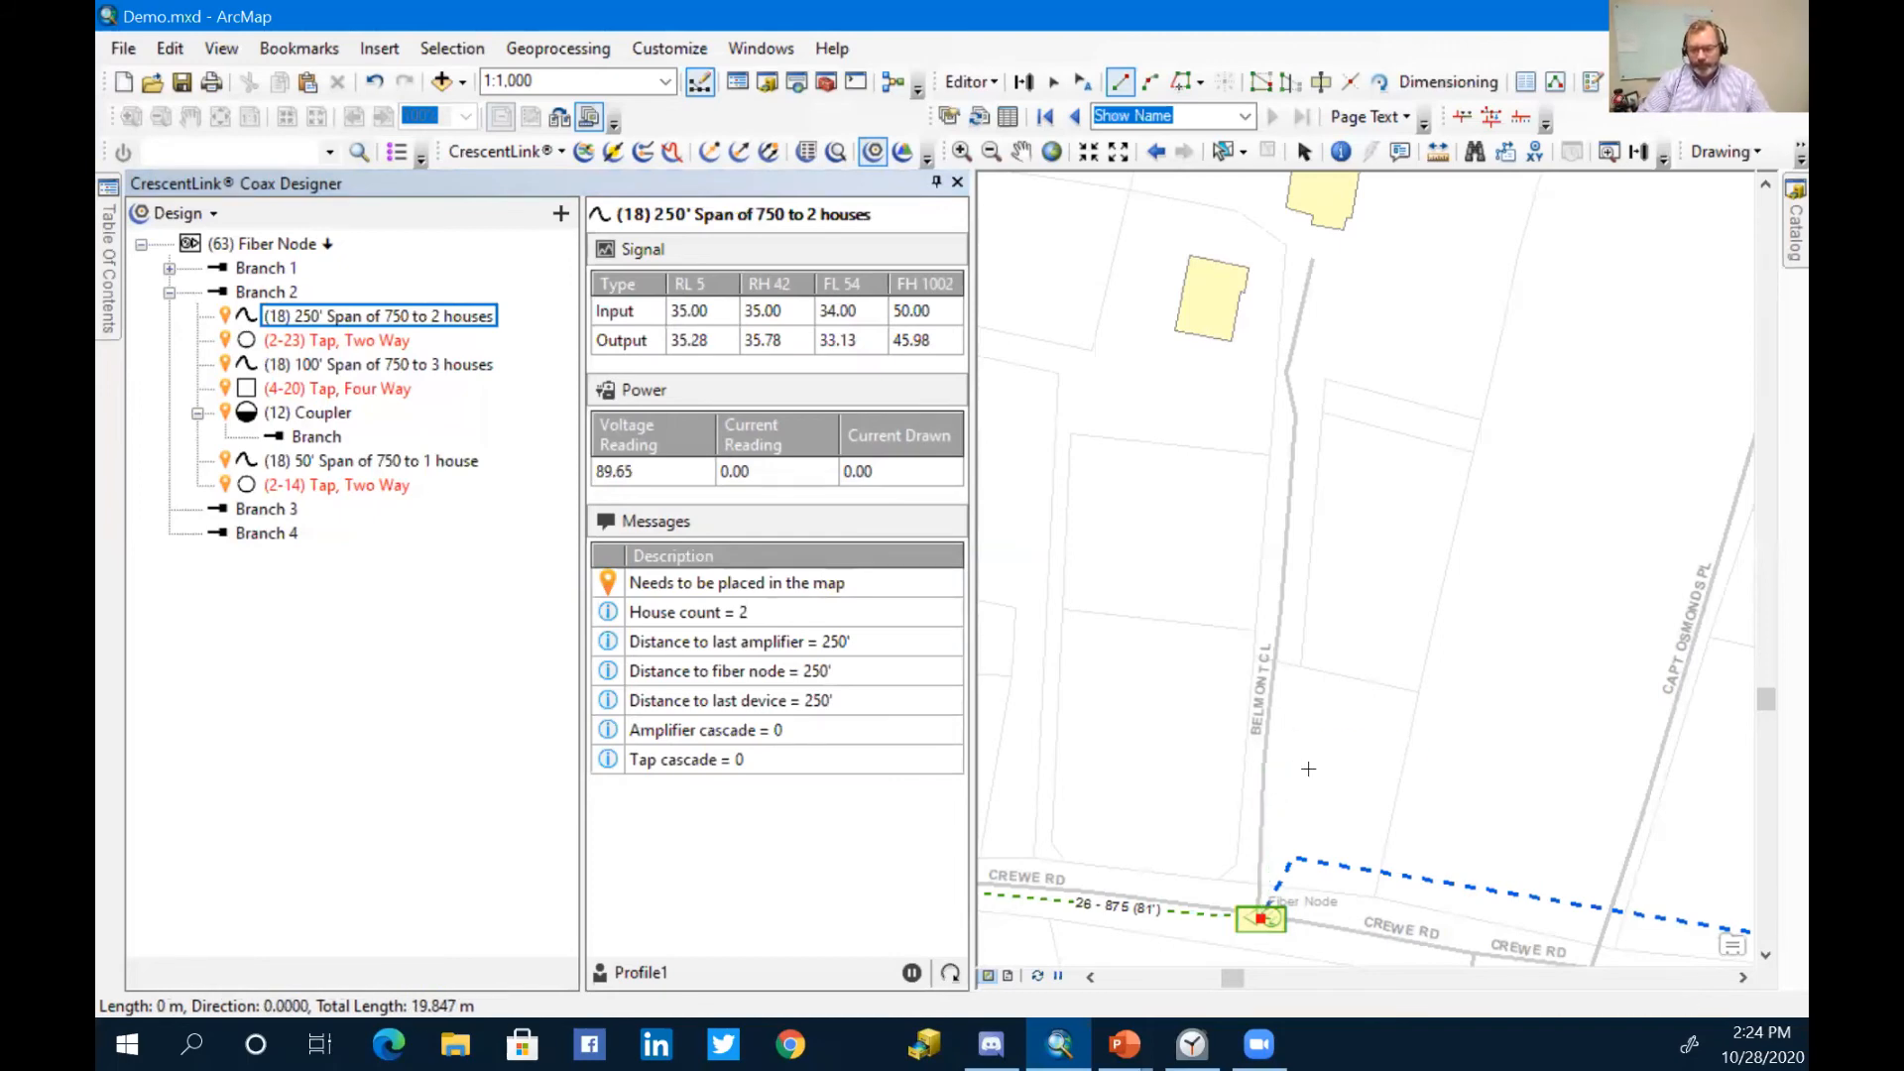
left_click(1305, 589)
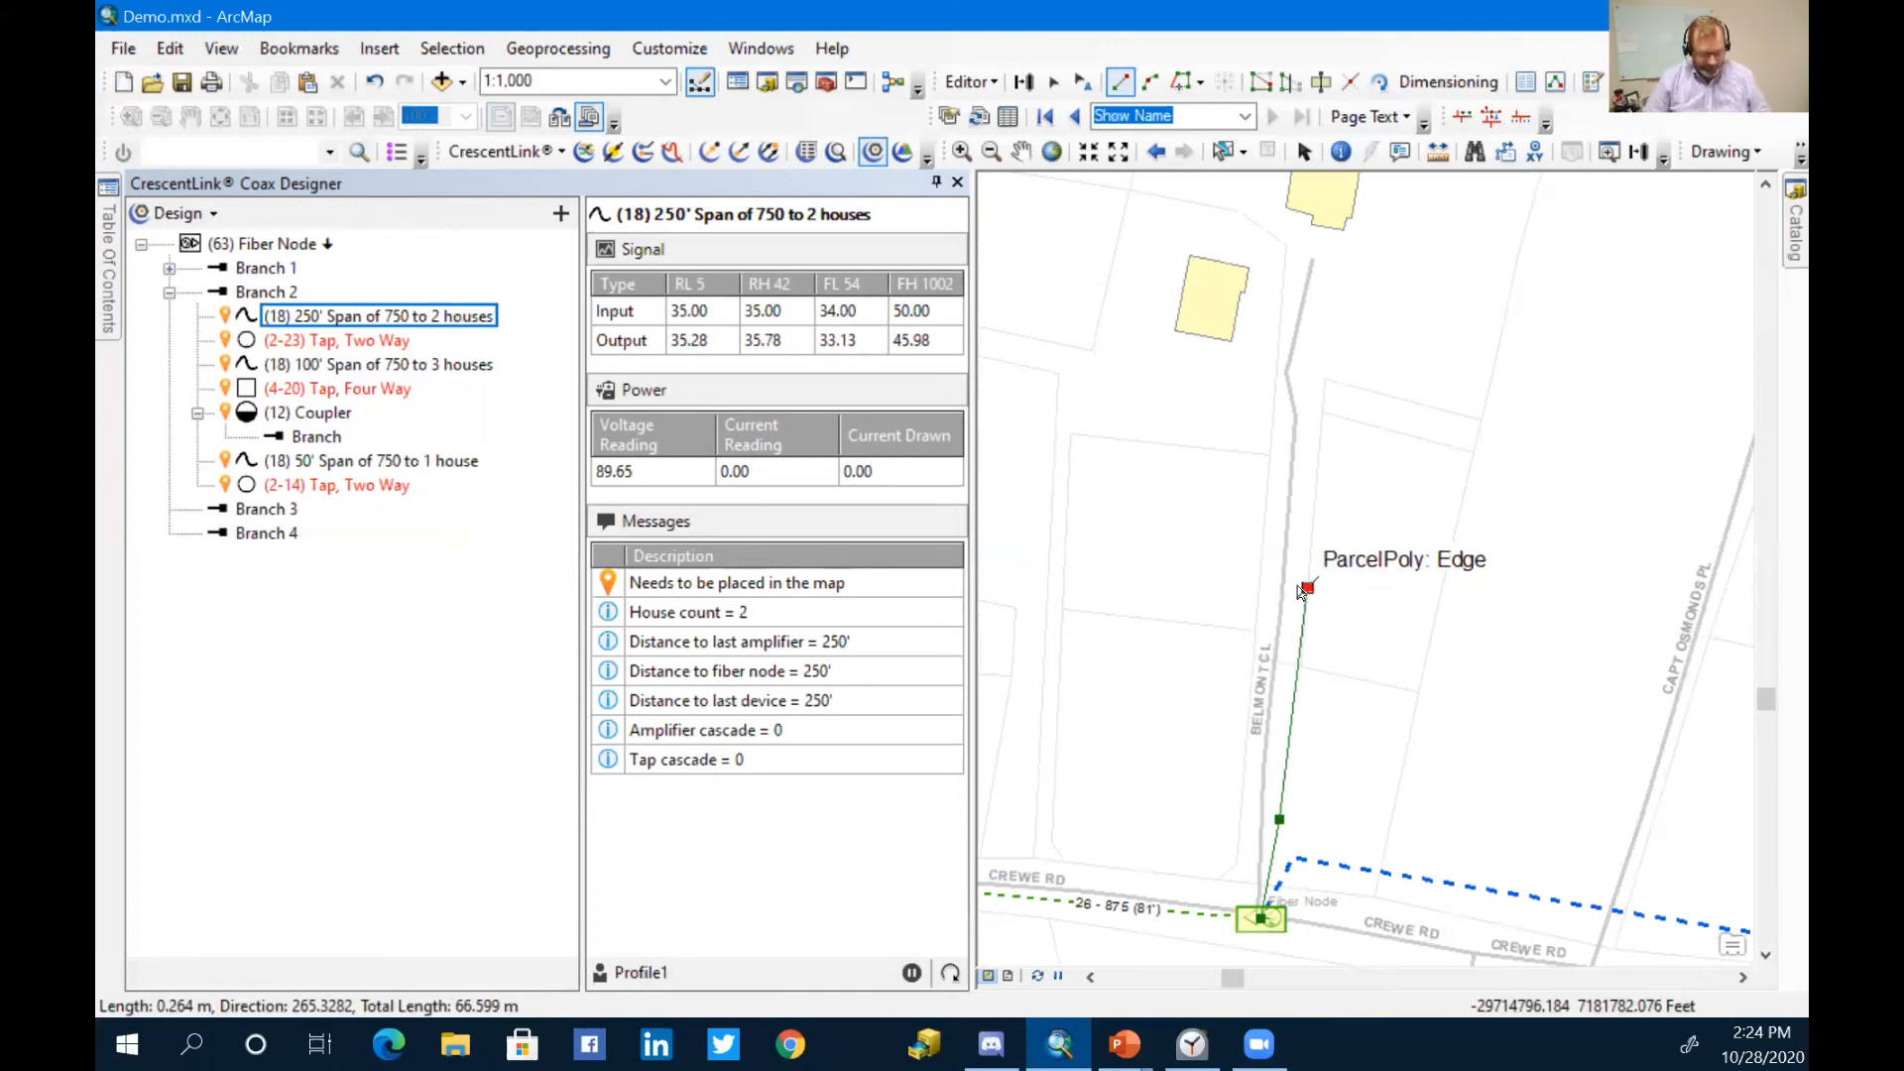
Step: Set the next segment's length to 250 m, extend it north past the end of Belmont Cl, and finish the span's sketch
key("ctrl+l")
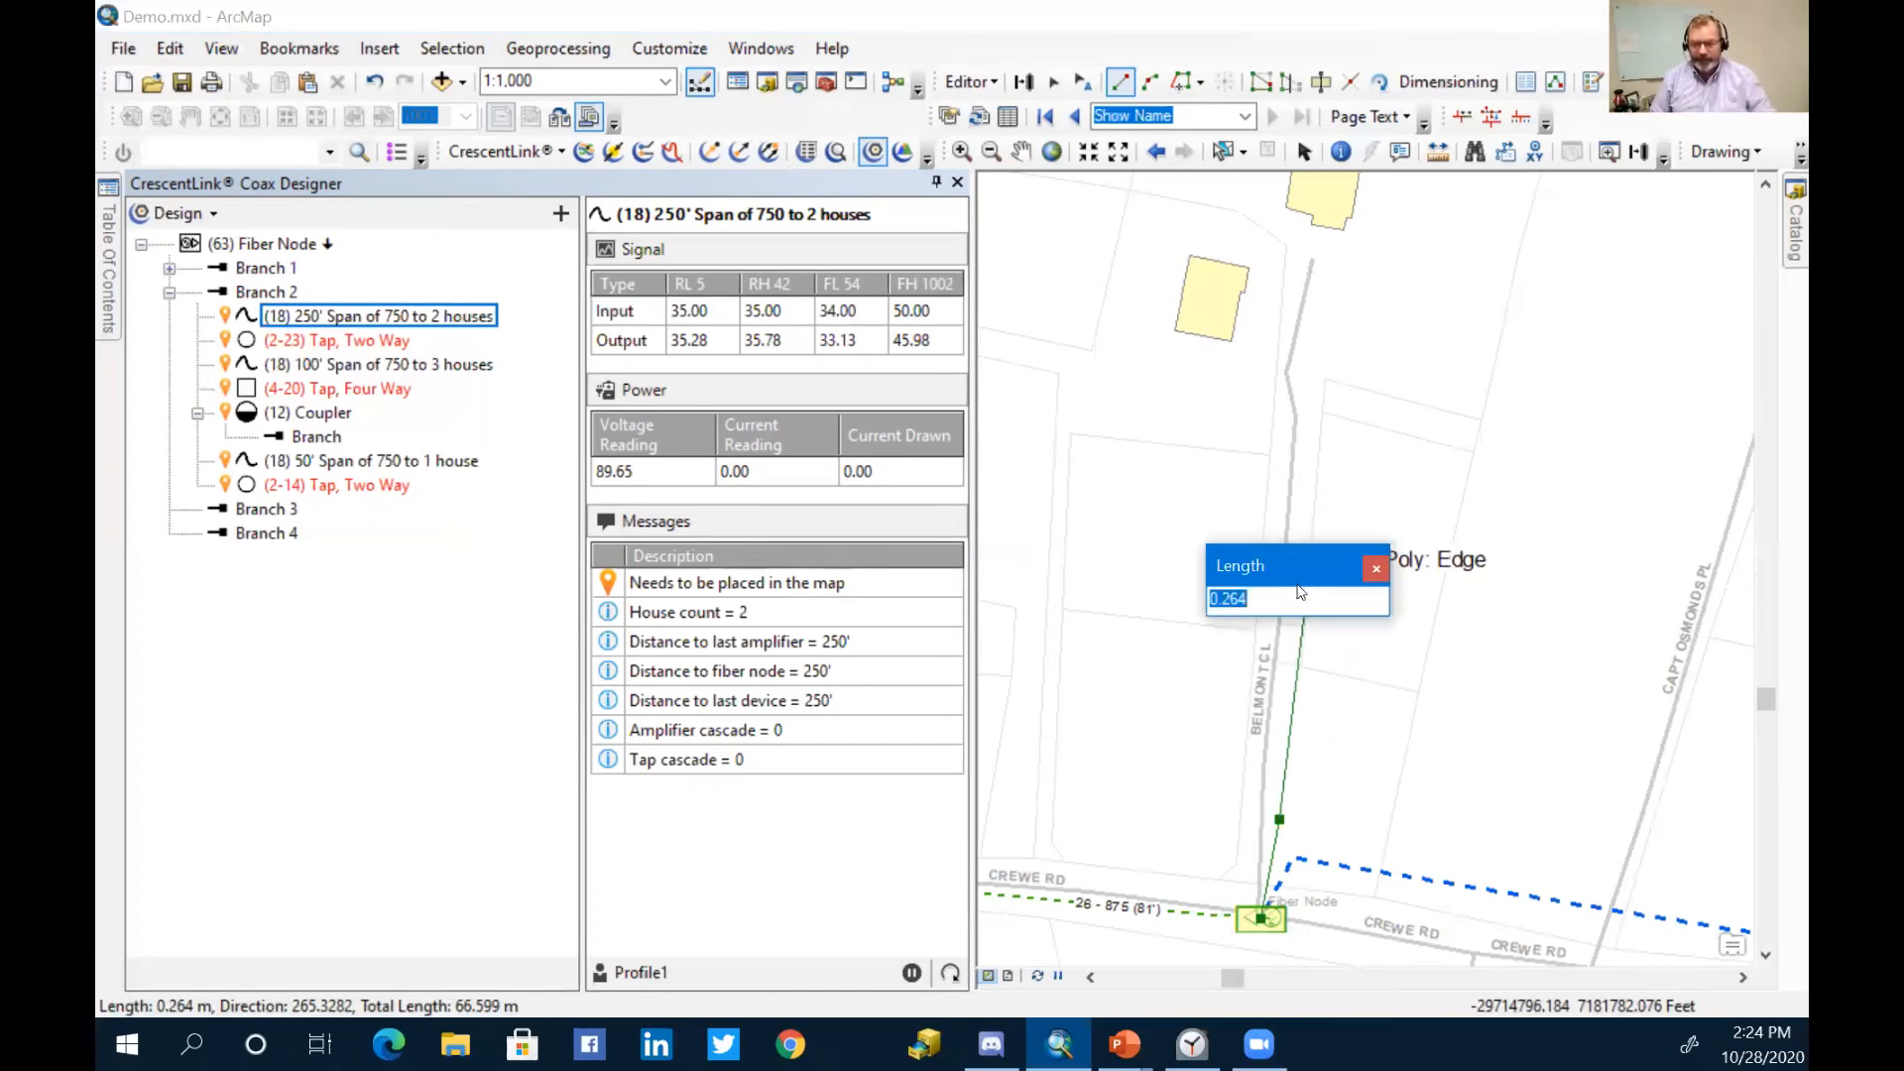
type("250")
key("Return")
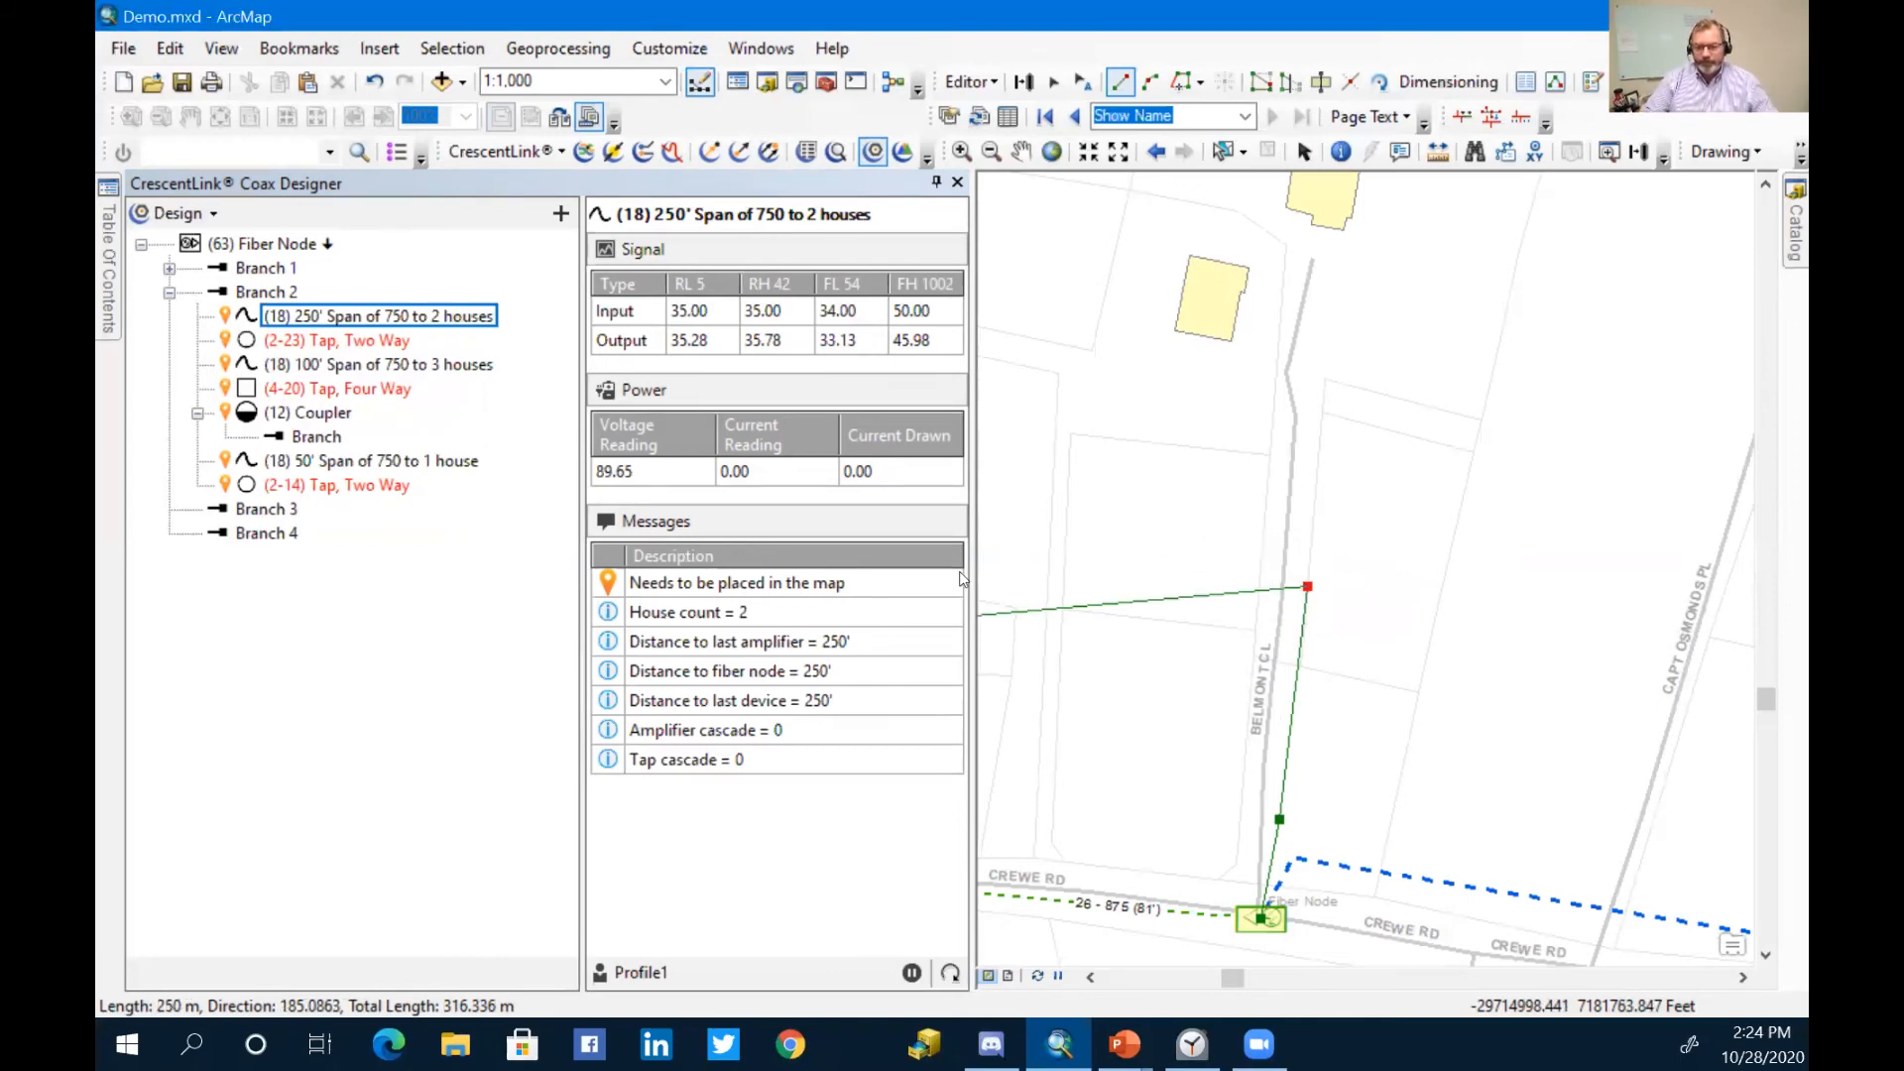
scroll(1433, 467, "down", 1)
scroll(1433, 467, "down", 3)
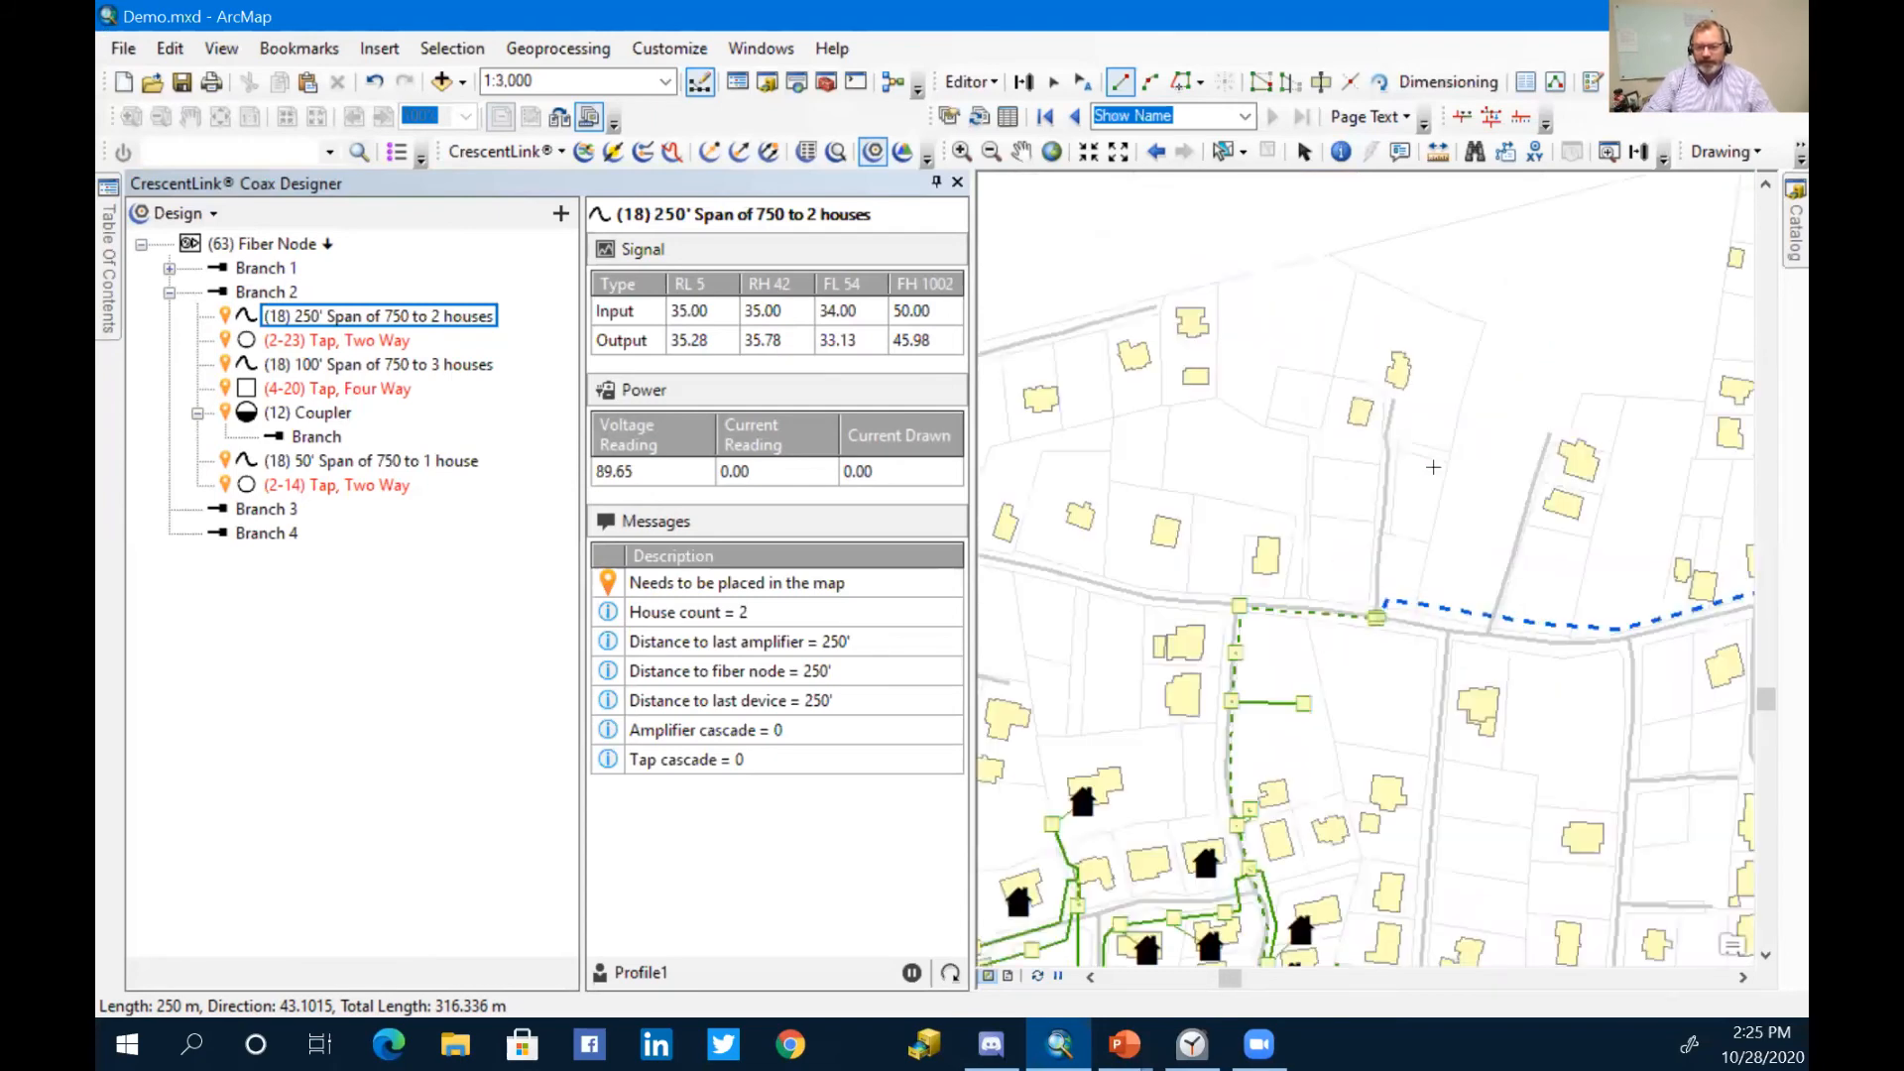
scroll(1383, 444, "down", 1)
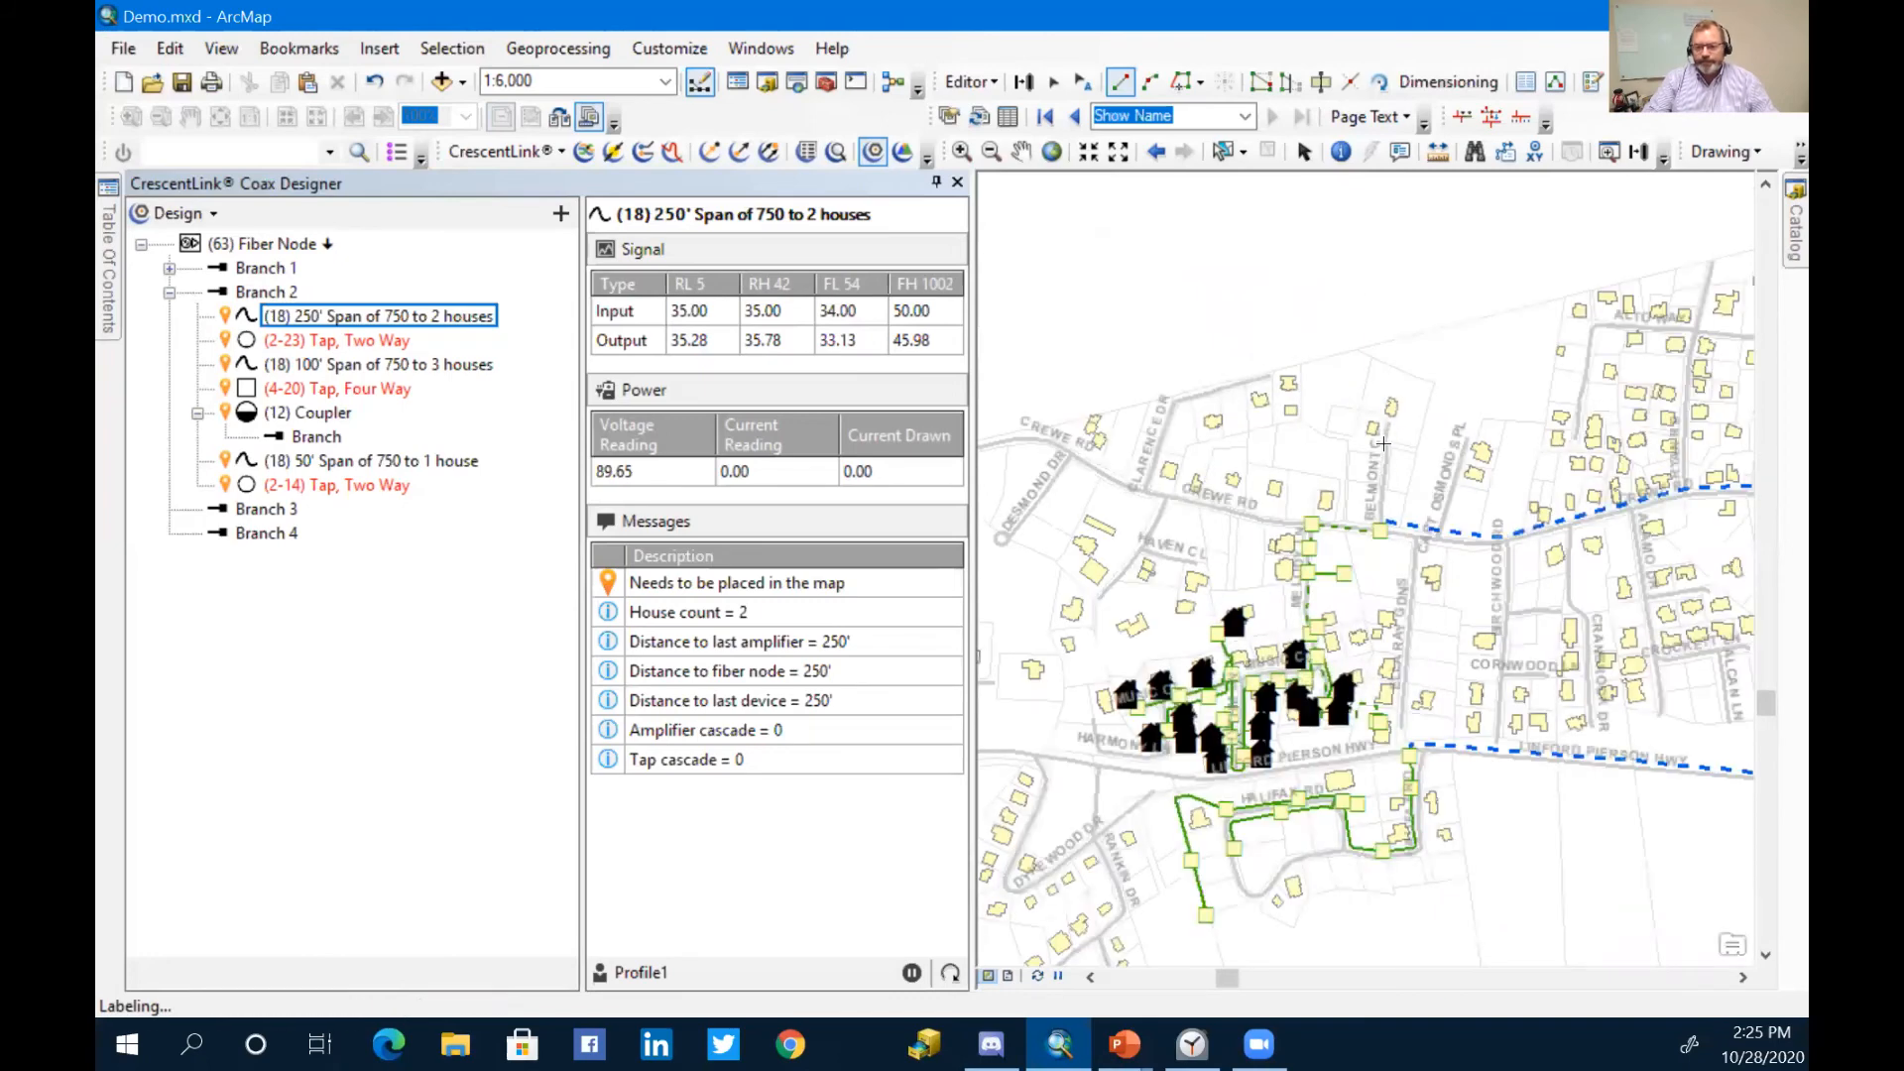
left_click(1413, 267)
right_click(1414, 270)
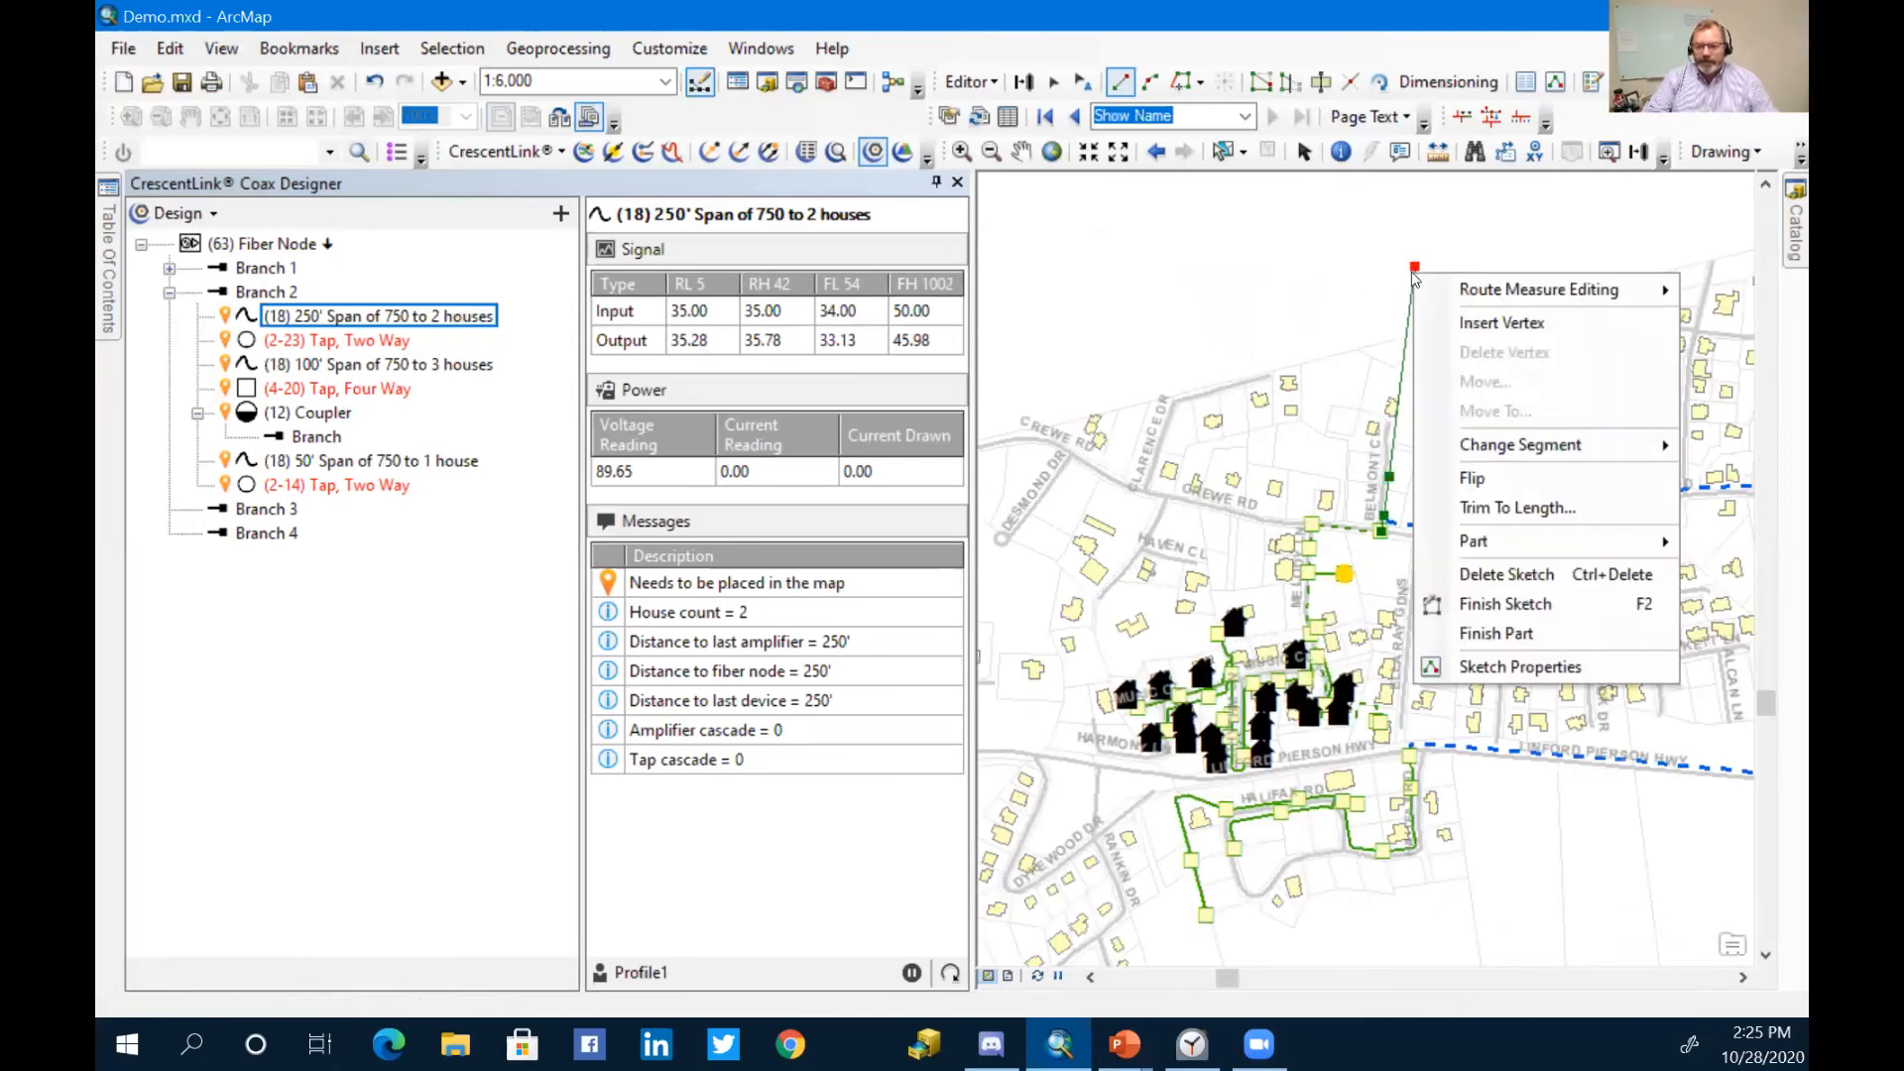
left_click(1533, 601)
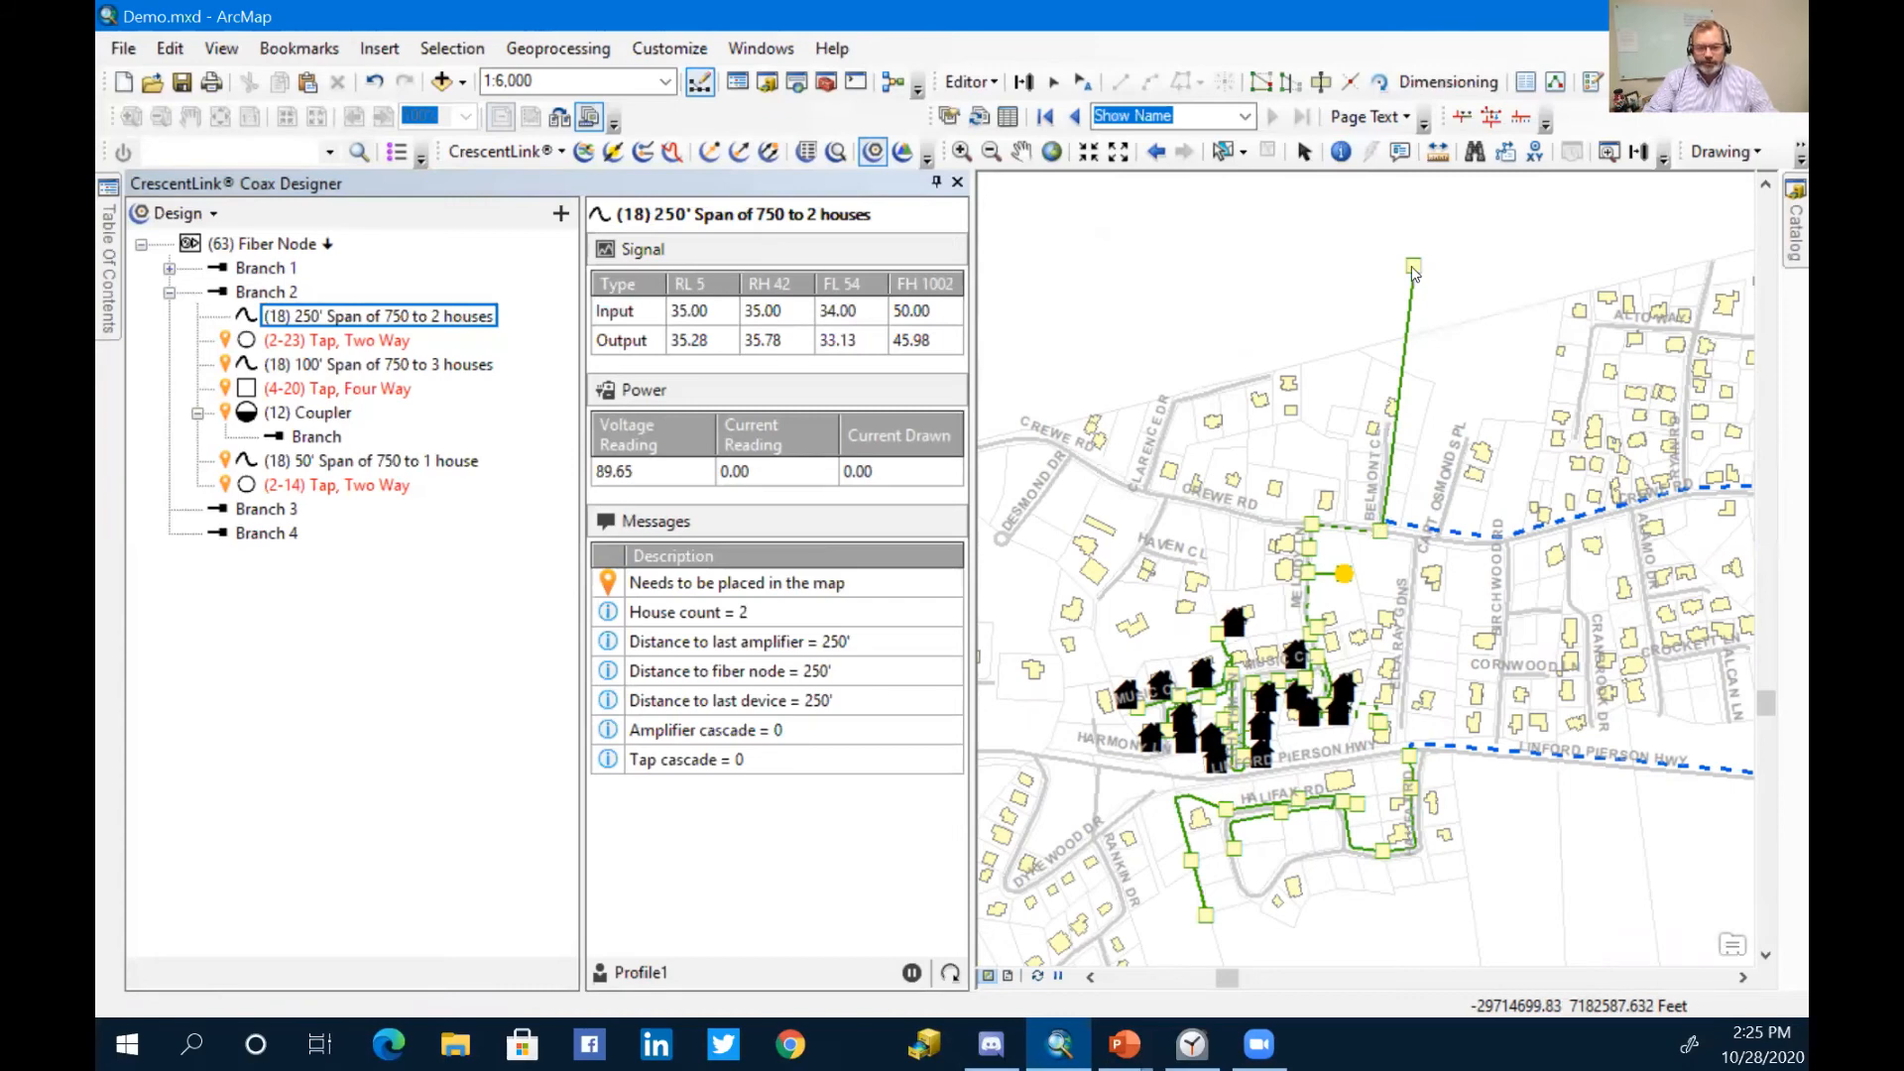
Step: Place the (2-23) two-way tap in the map at the far end of the 250' span
right_click(274, 340)
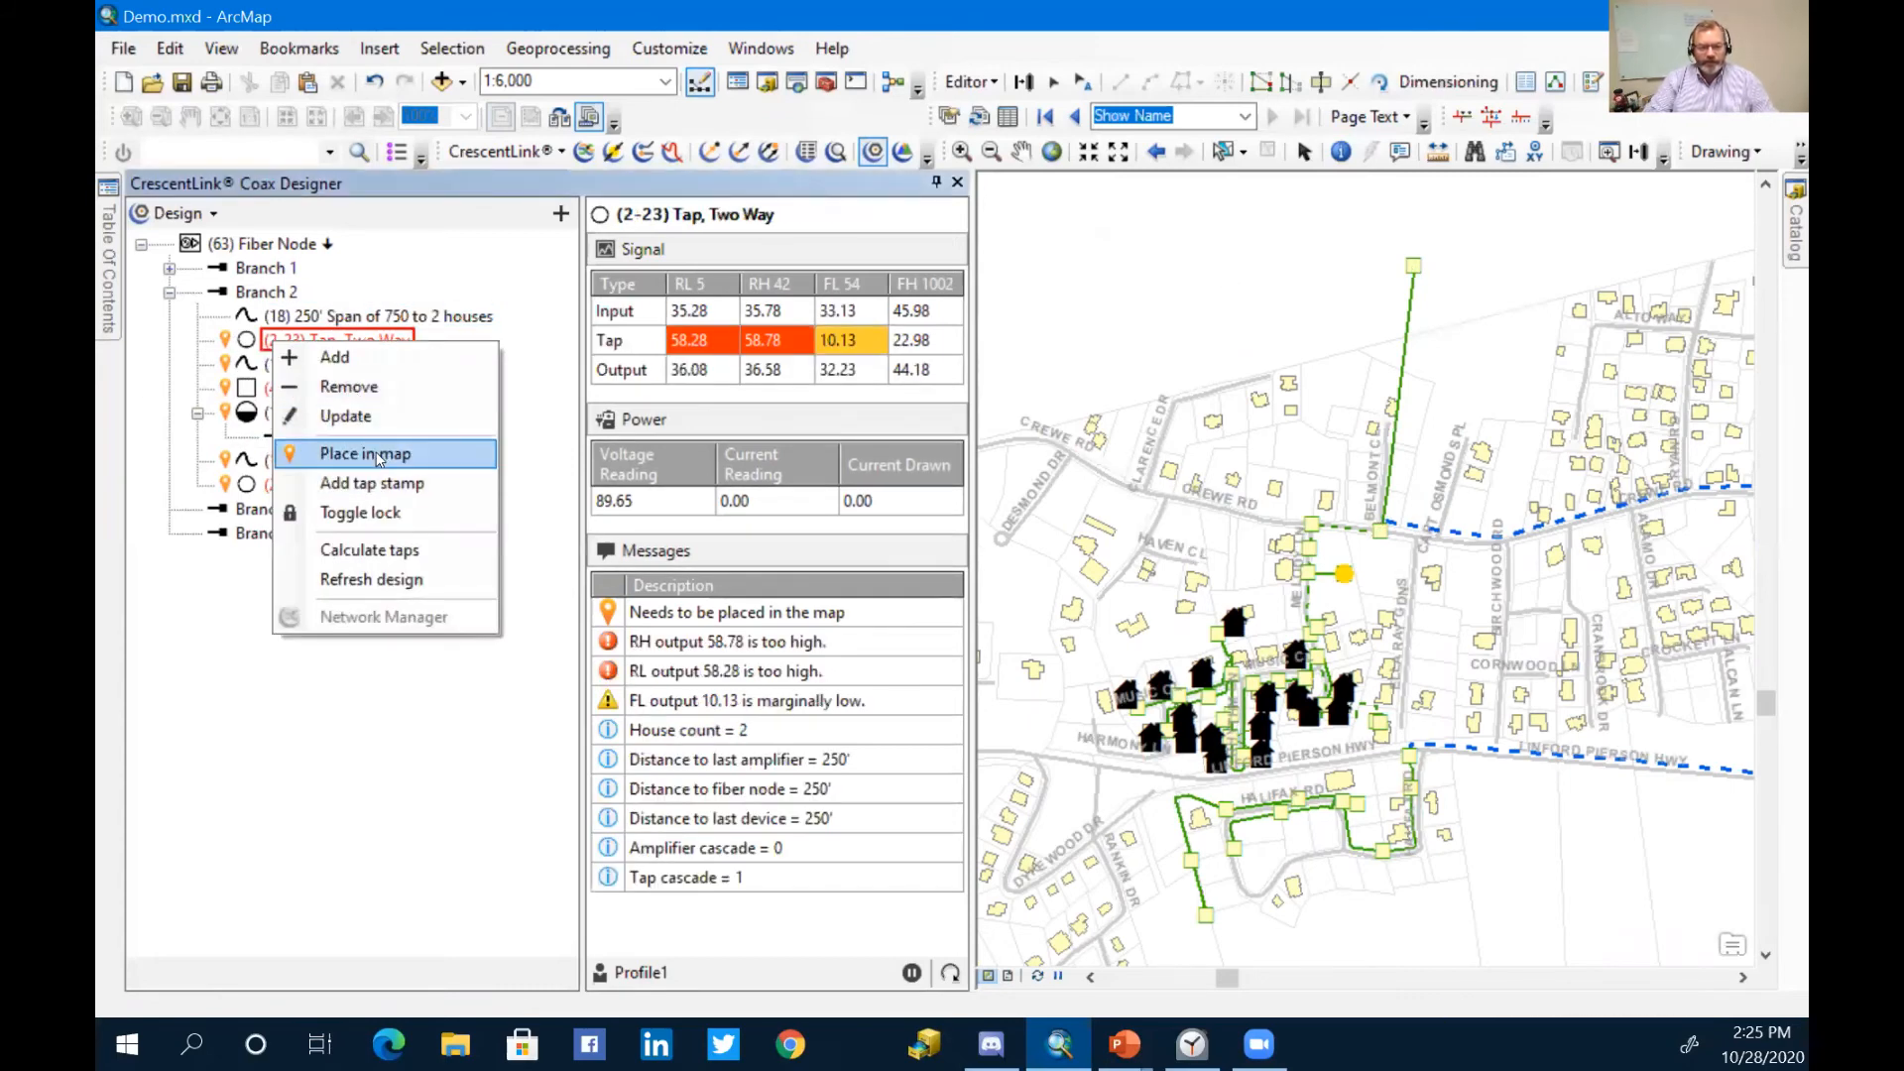
left_click(356, 454)
left_click(1413, 266)
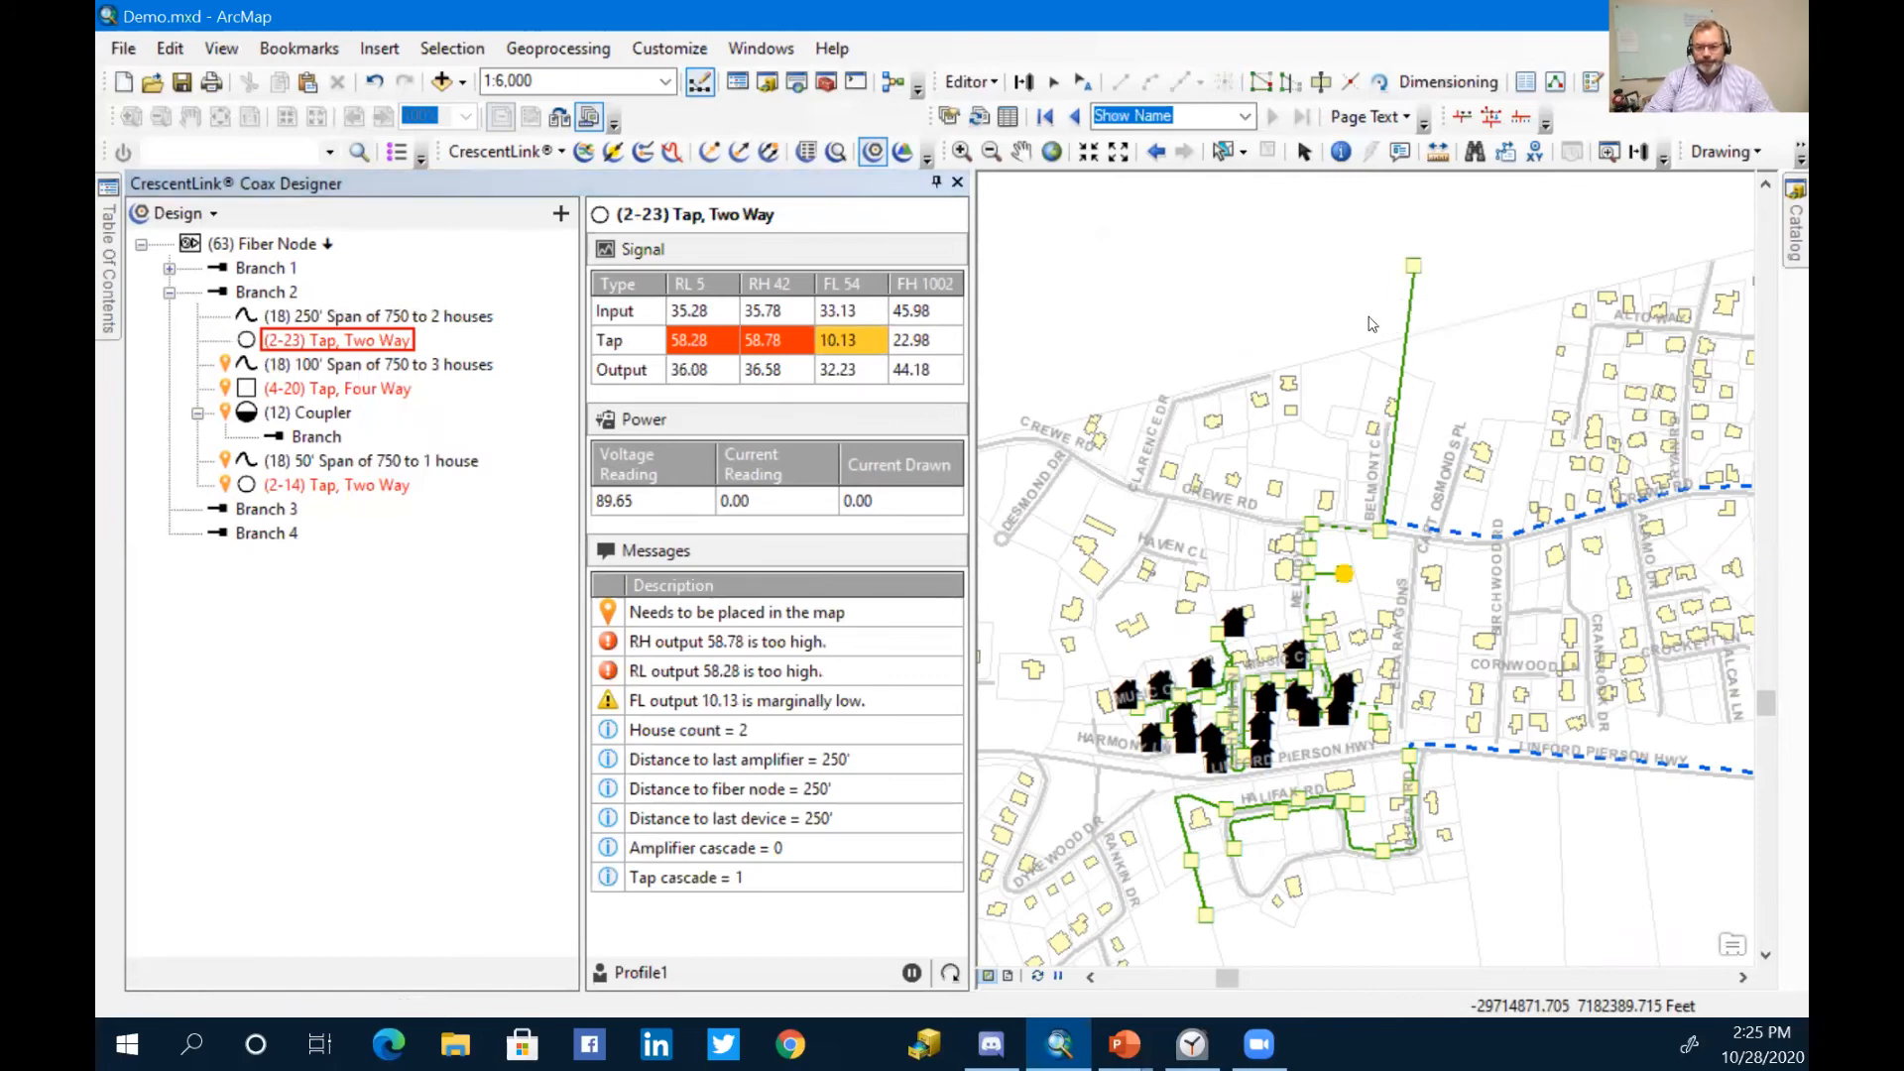
Step: Move the placed two-way tap off the cable splice point at the span's end and snap it back onto that point
scroll(1428, 278, "up", 4)
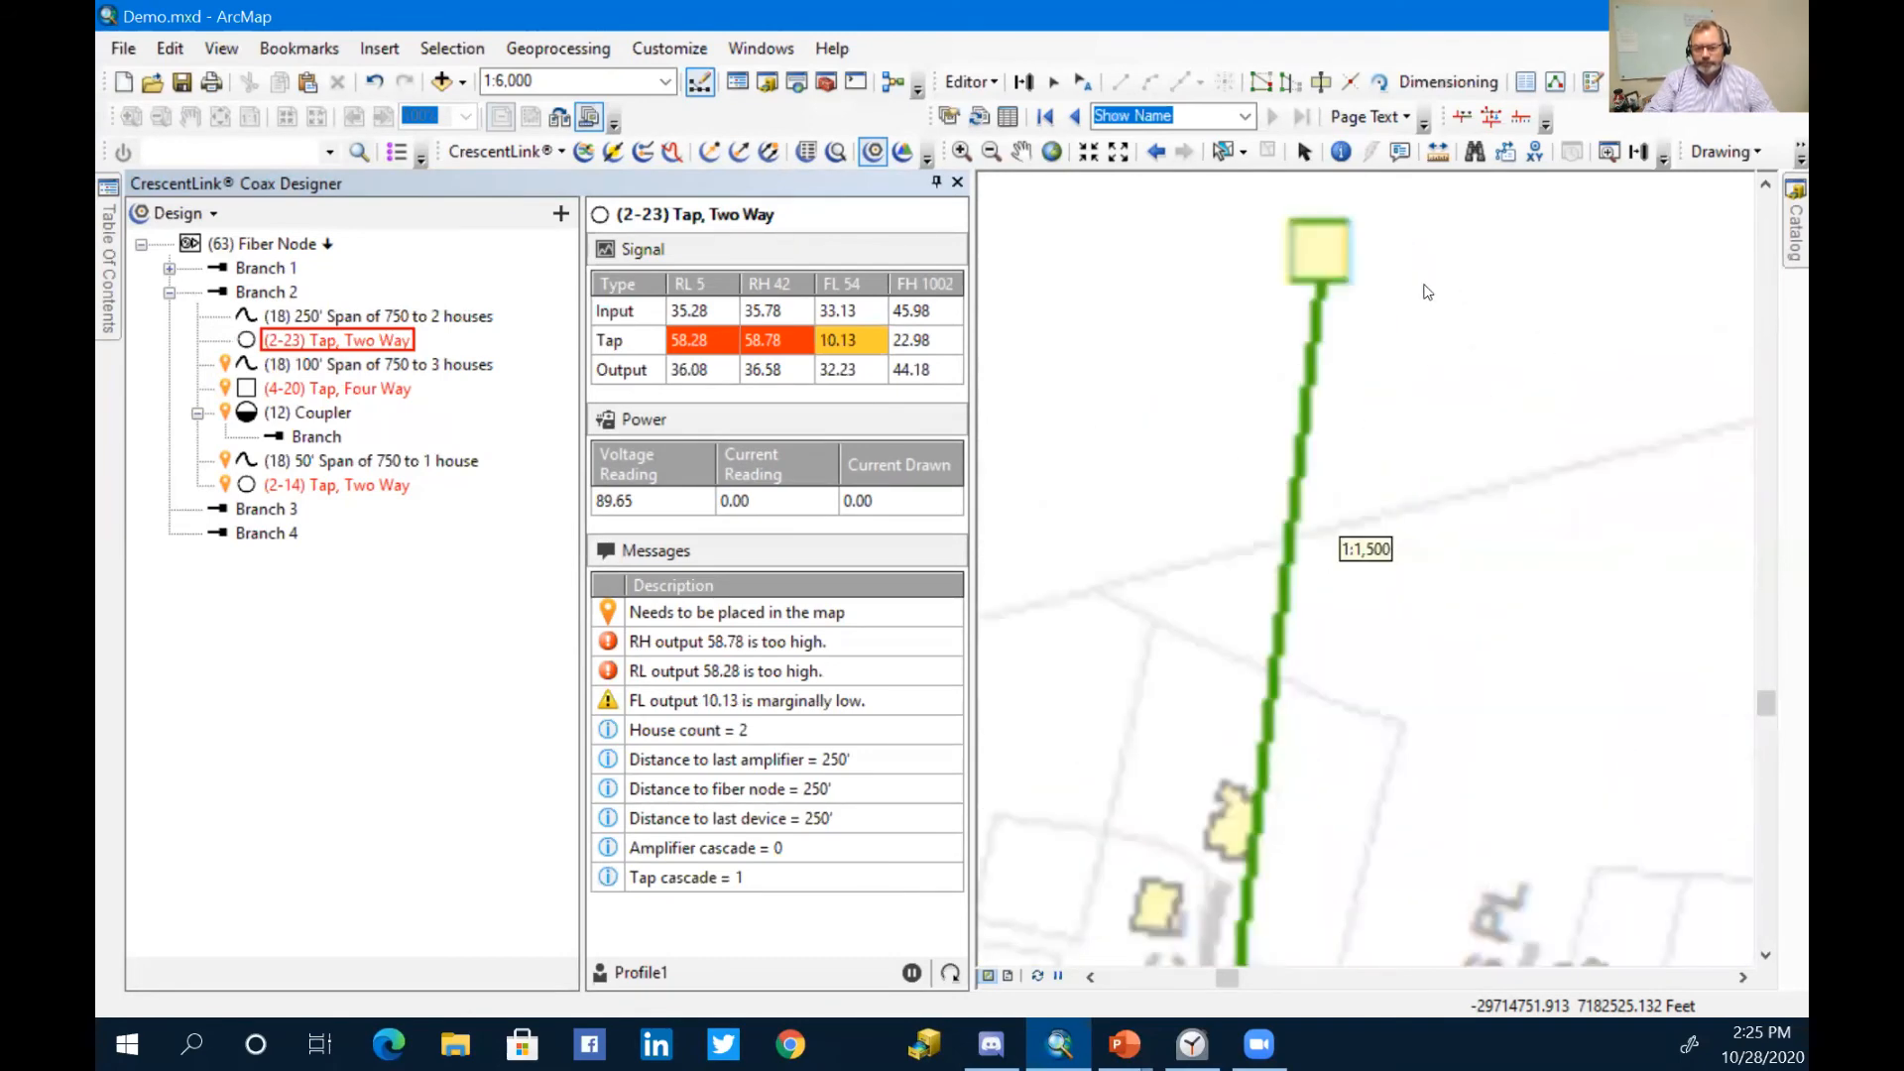
scroll(1412, 250, "up", 4)
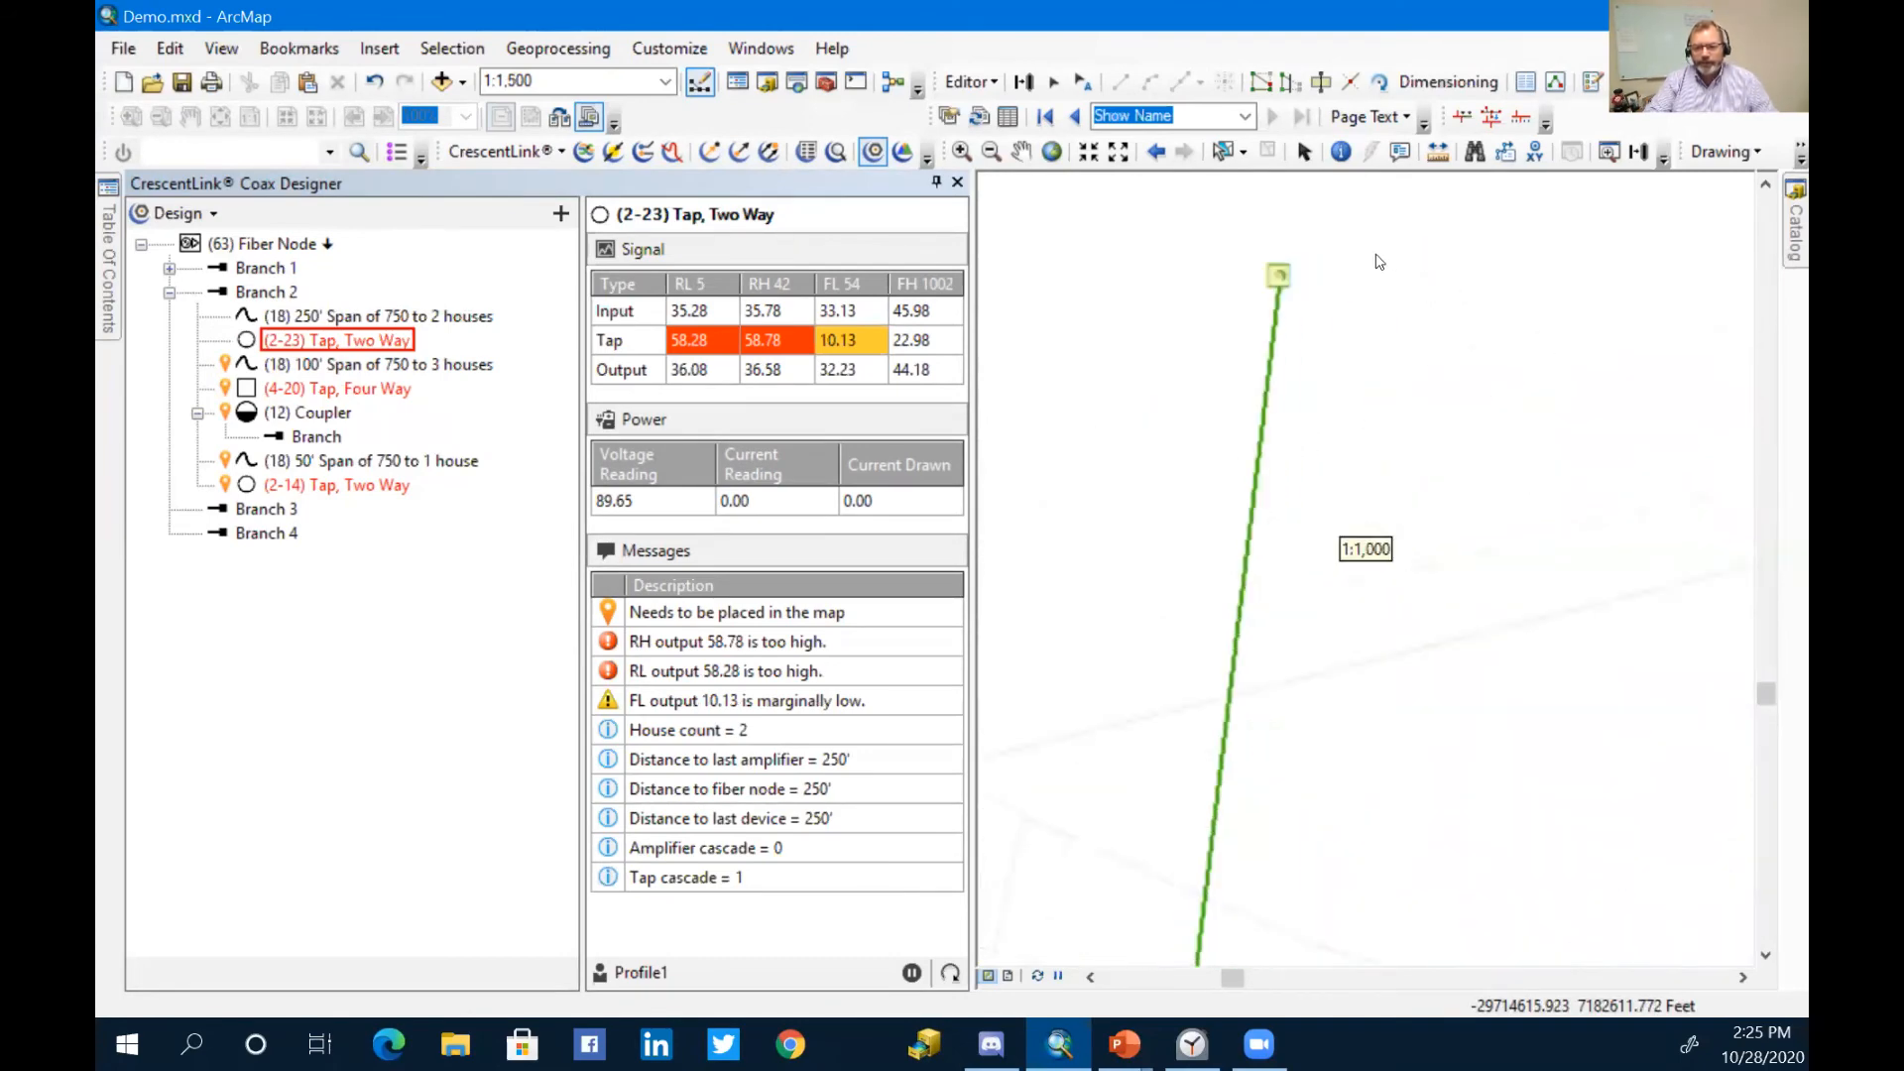
left_click(1053, 81)
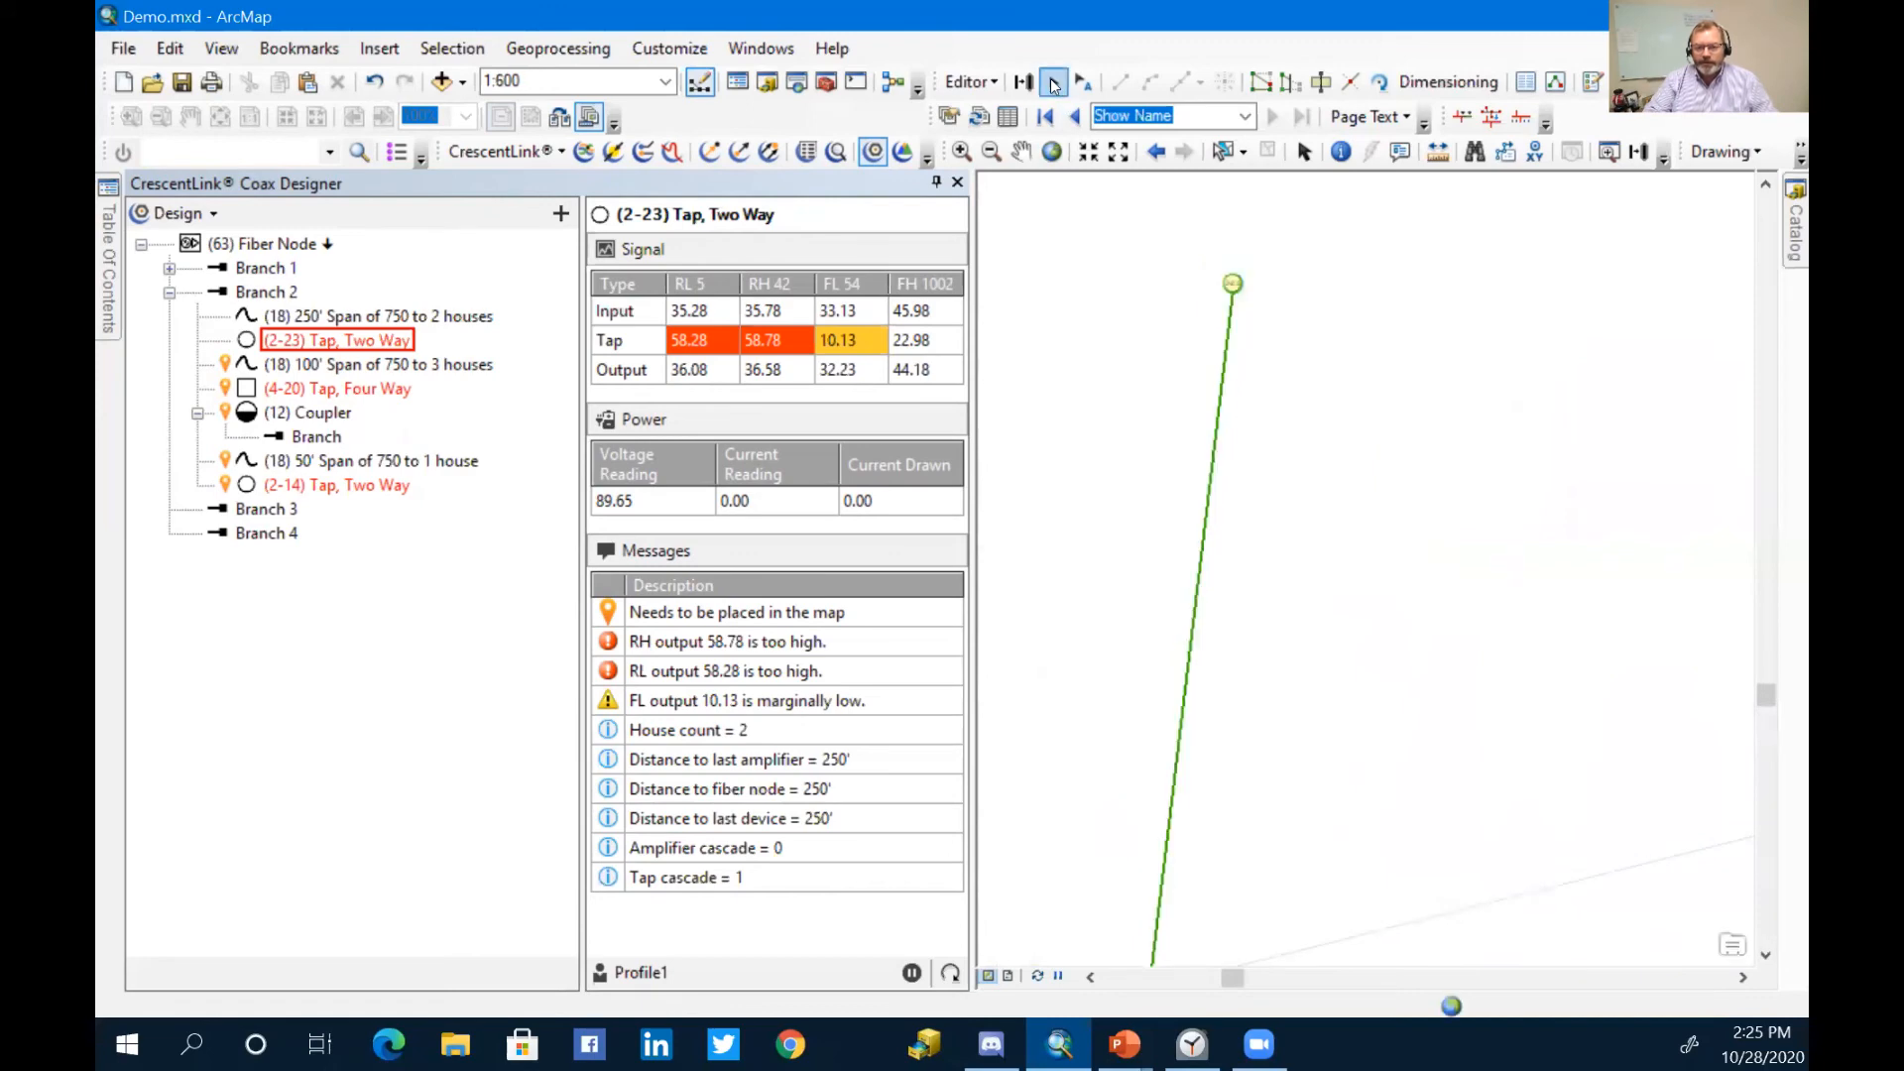
left_click(1233, 284)
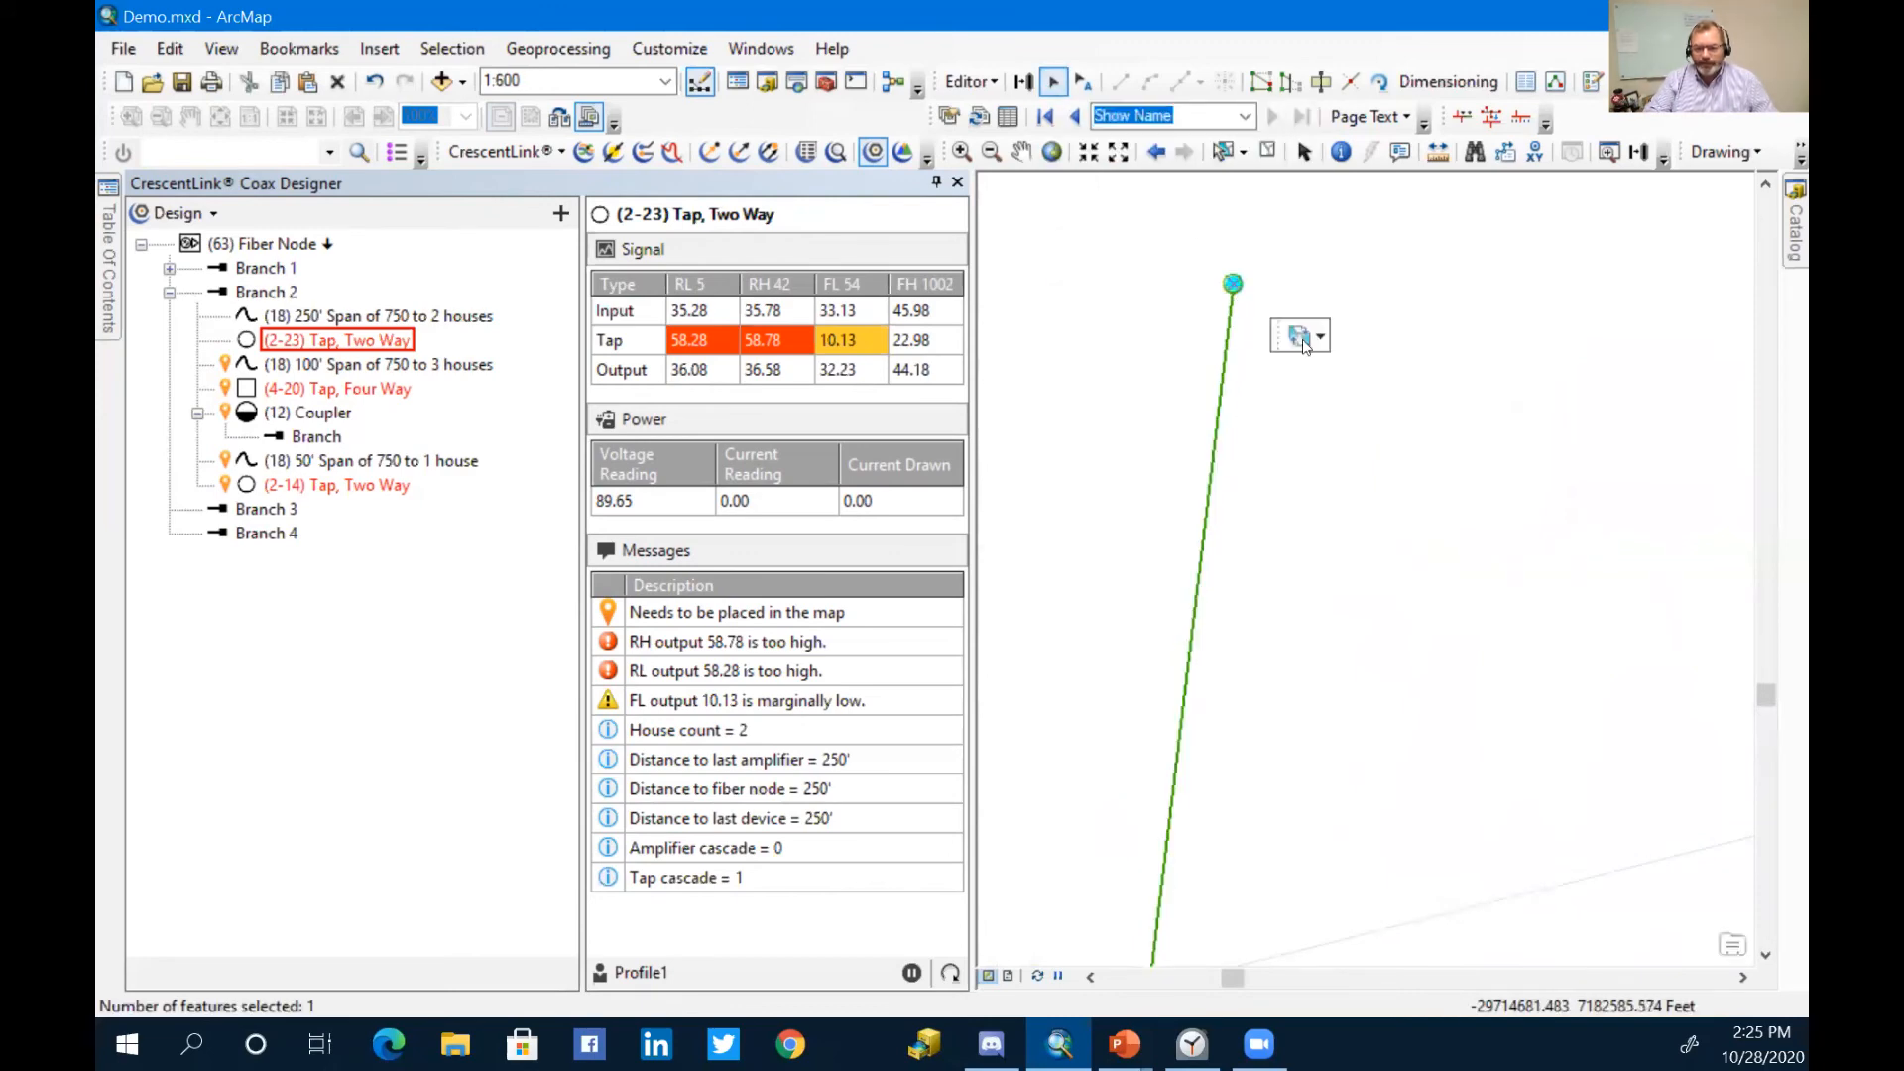
left_click(1320, 336)
left_click(1351, 399)
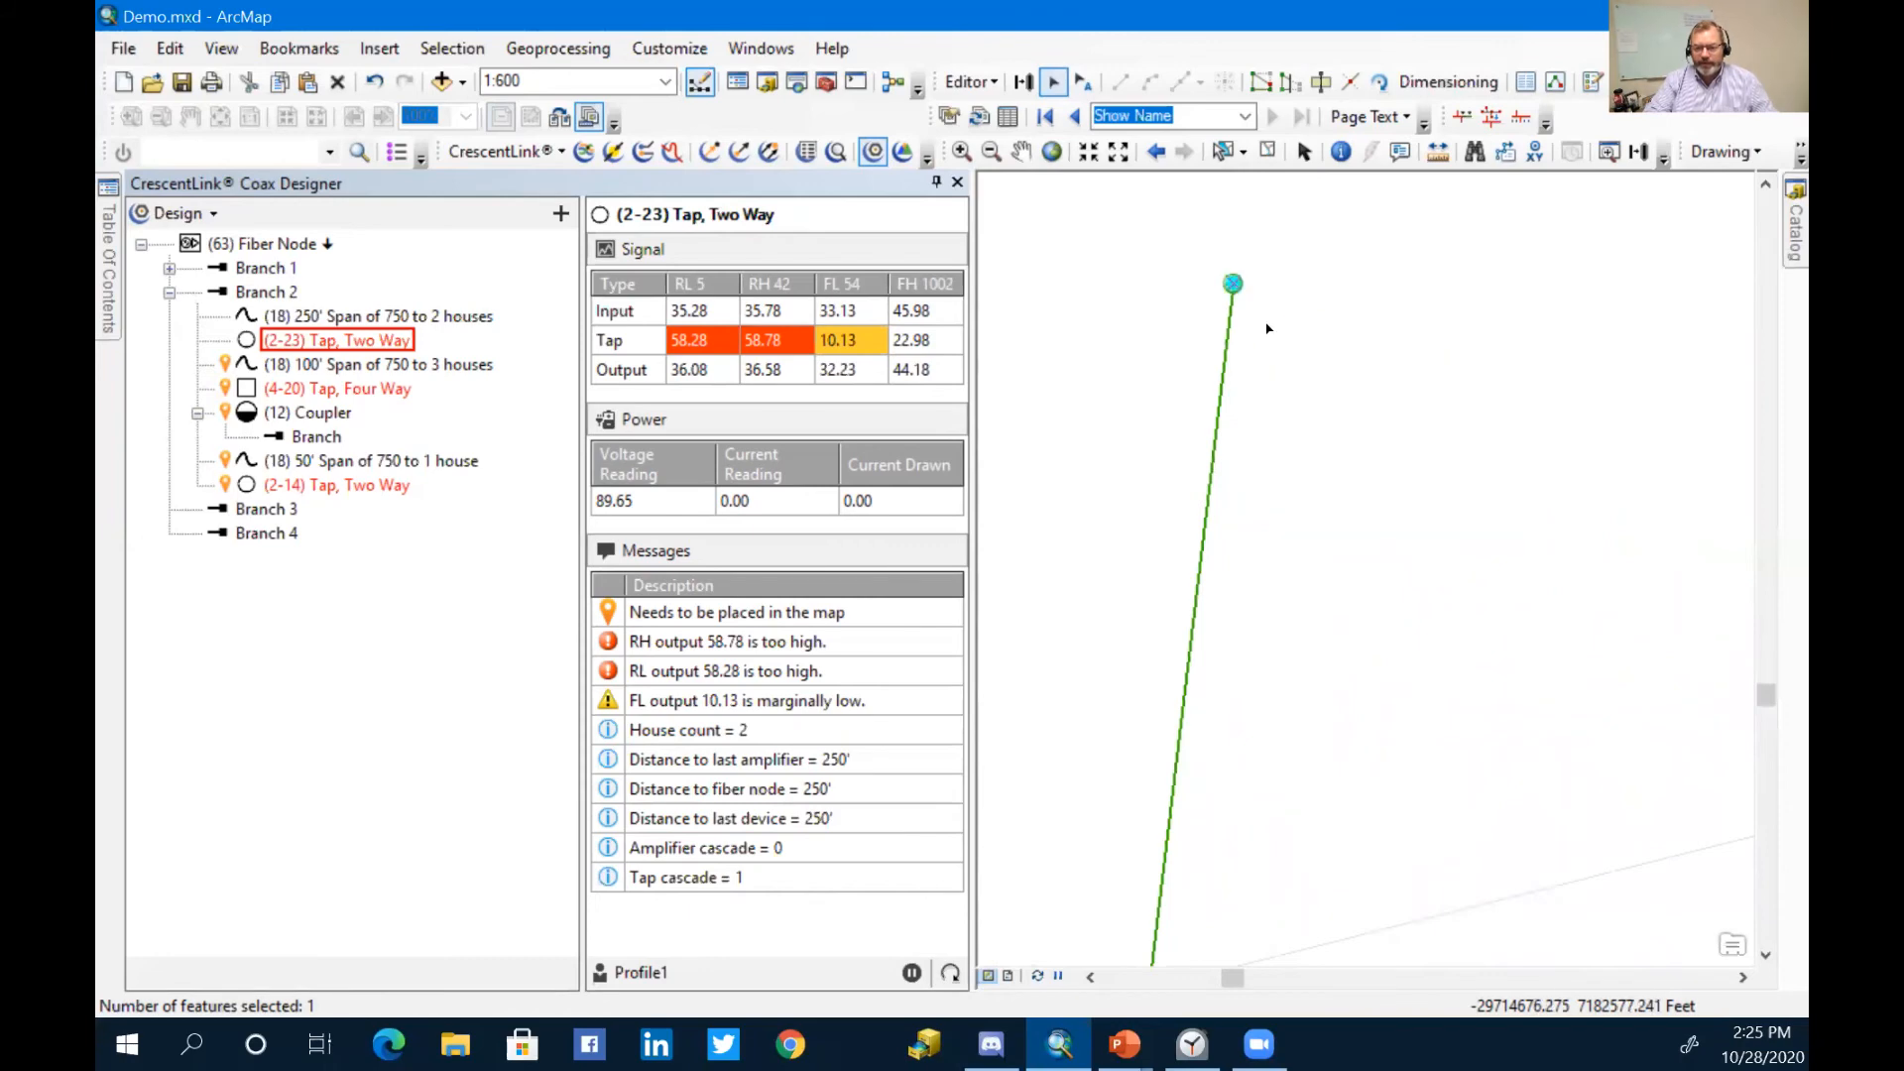
left_click(1256, 289)
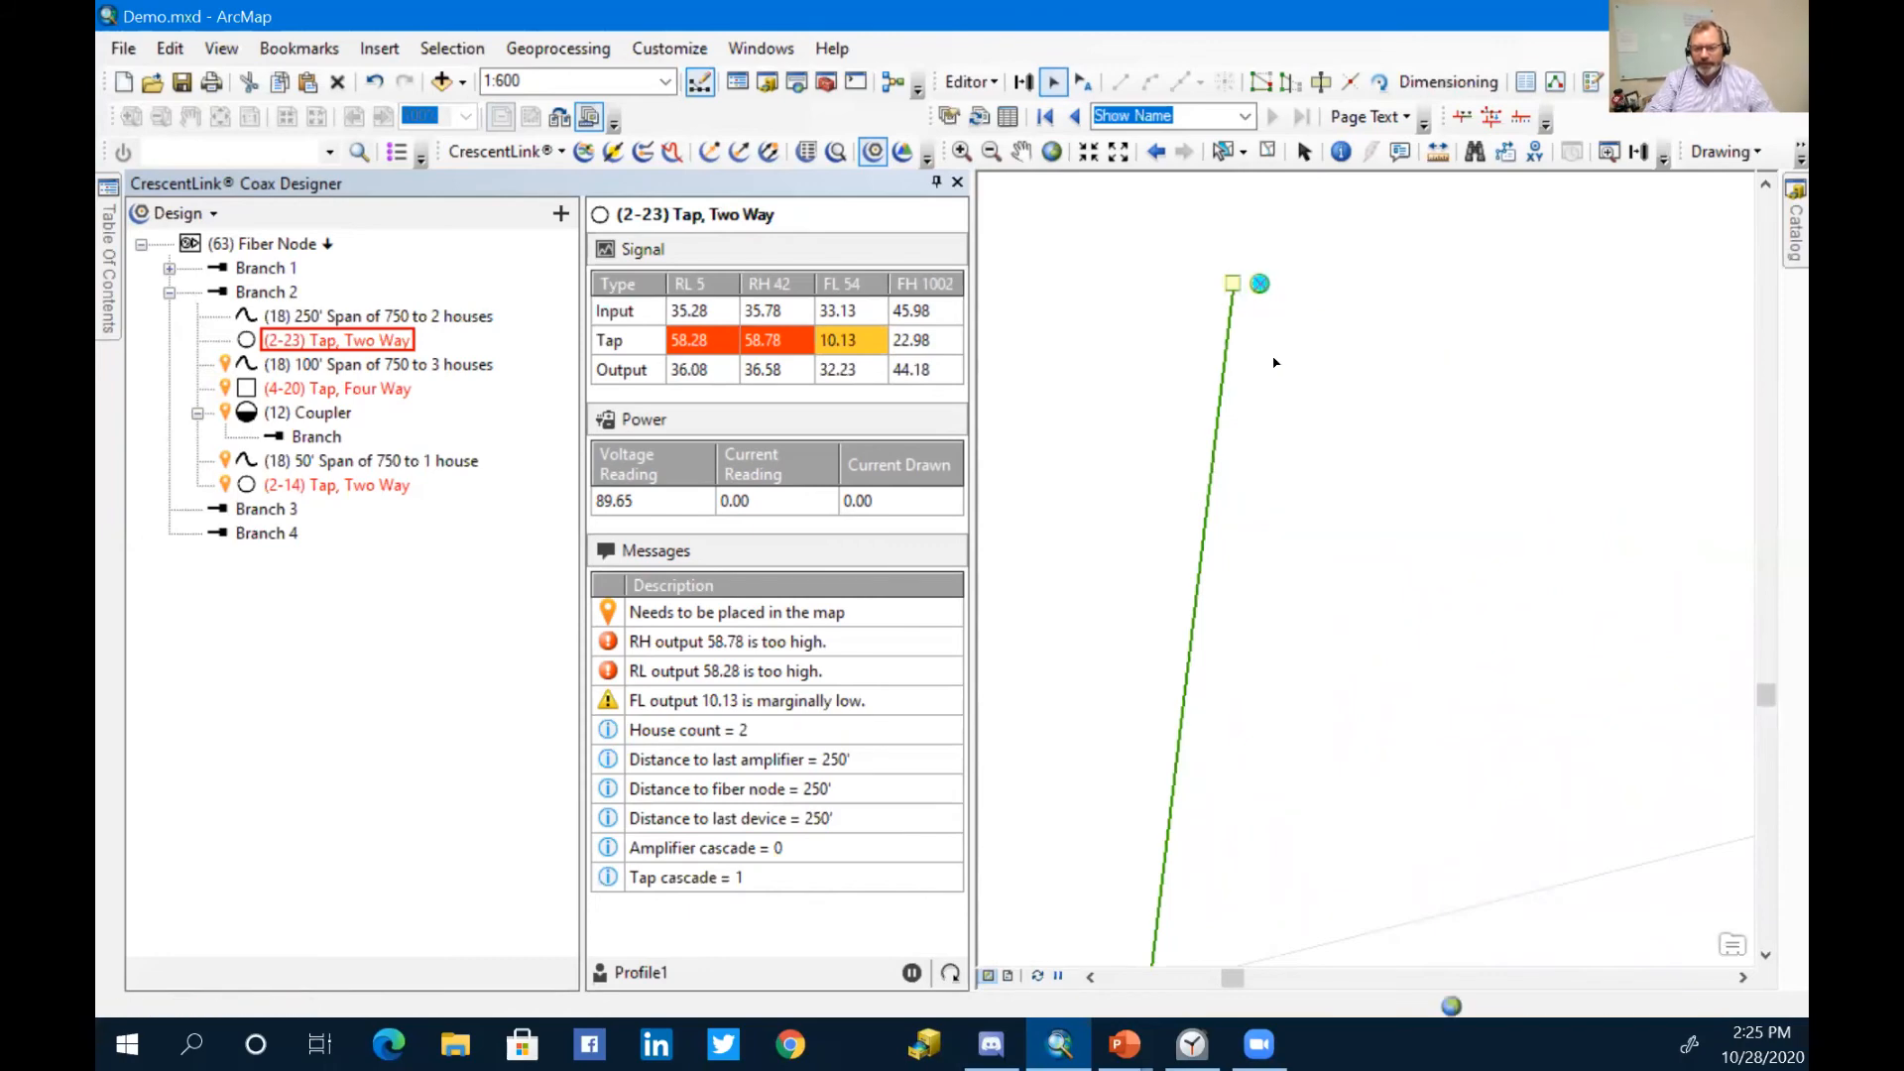
left_click(1259, 287)
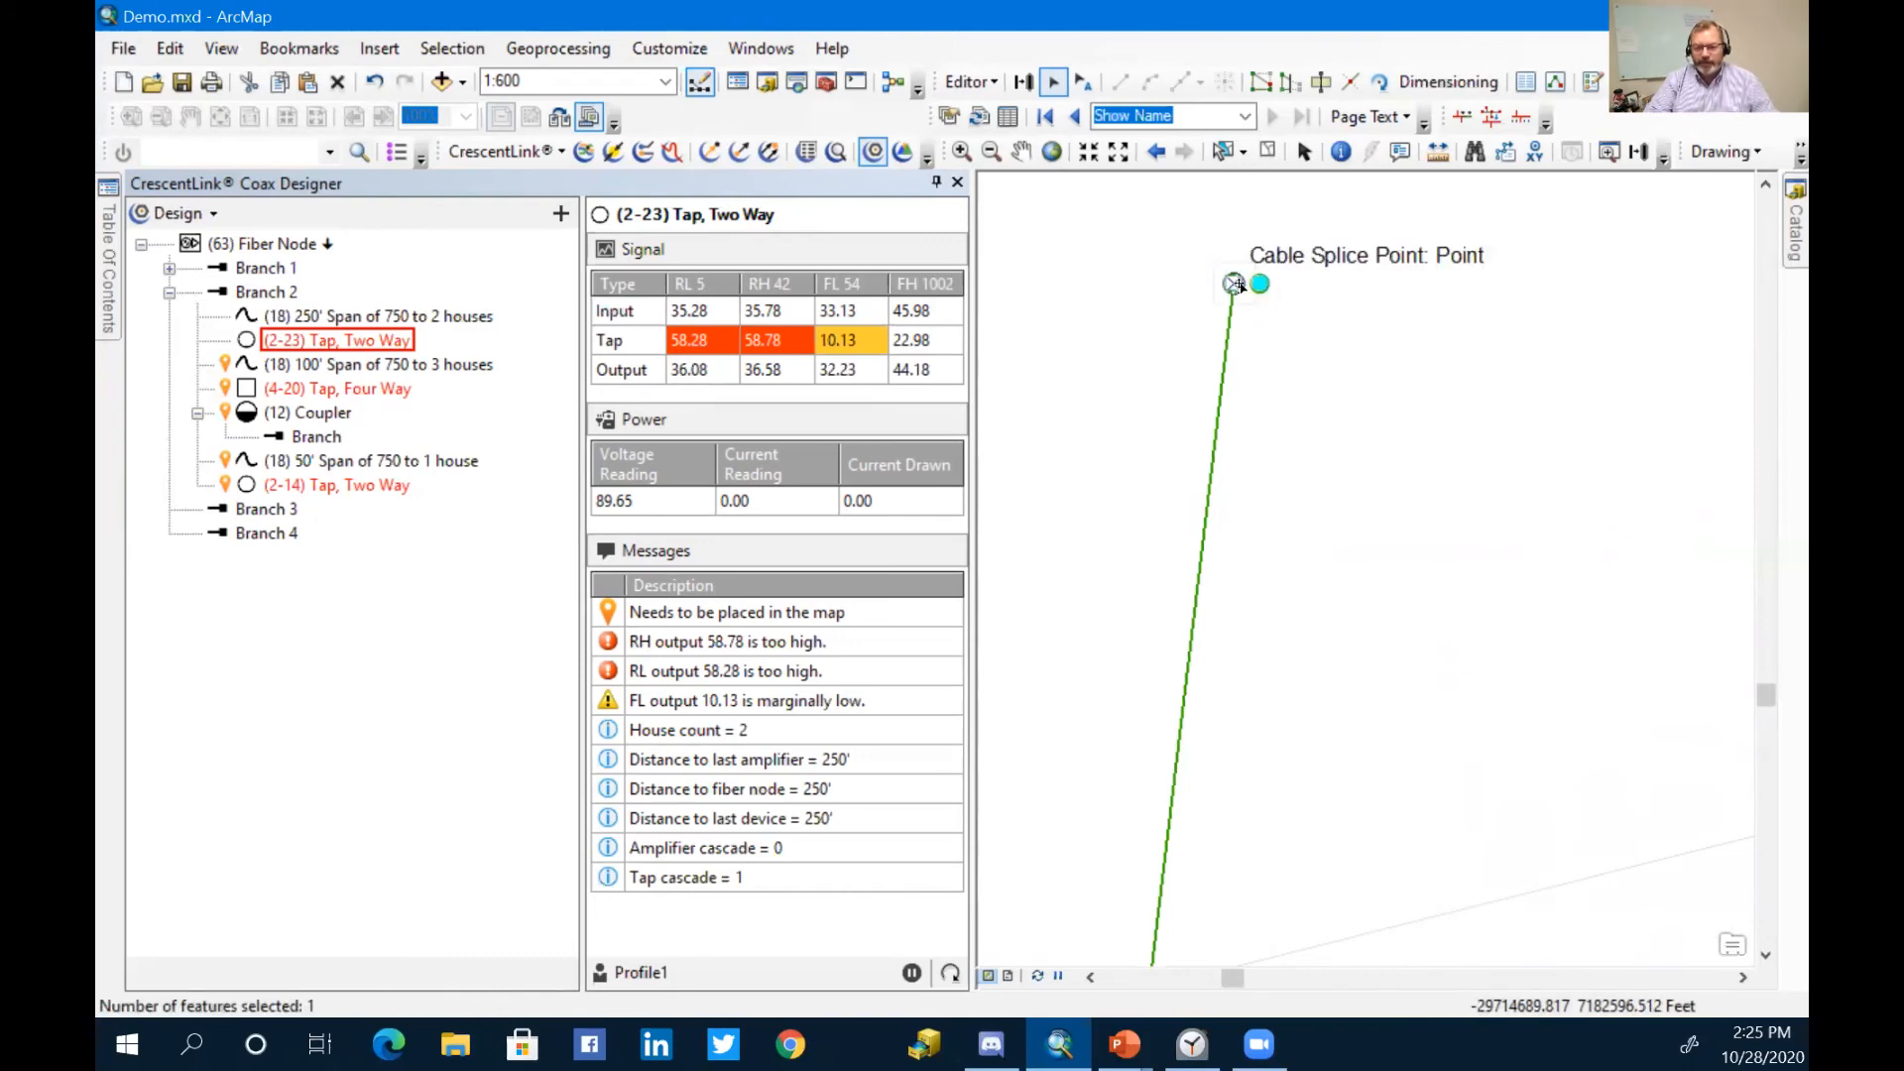
left_click_drag(1238, 285, 1235, 285)
left_click(1257, 321)
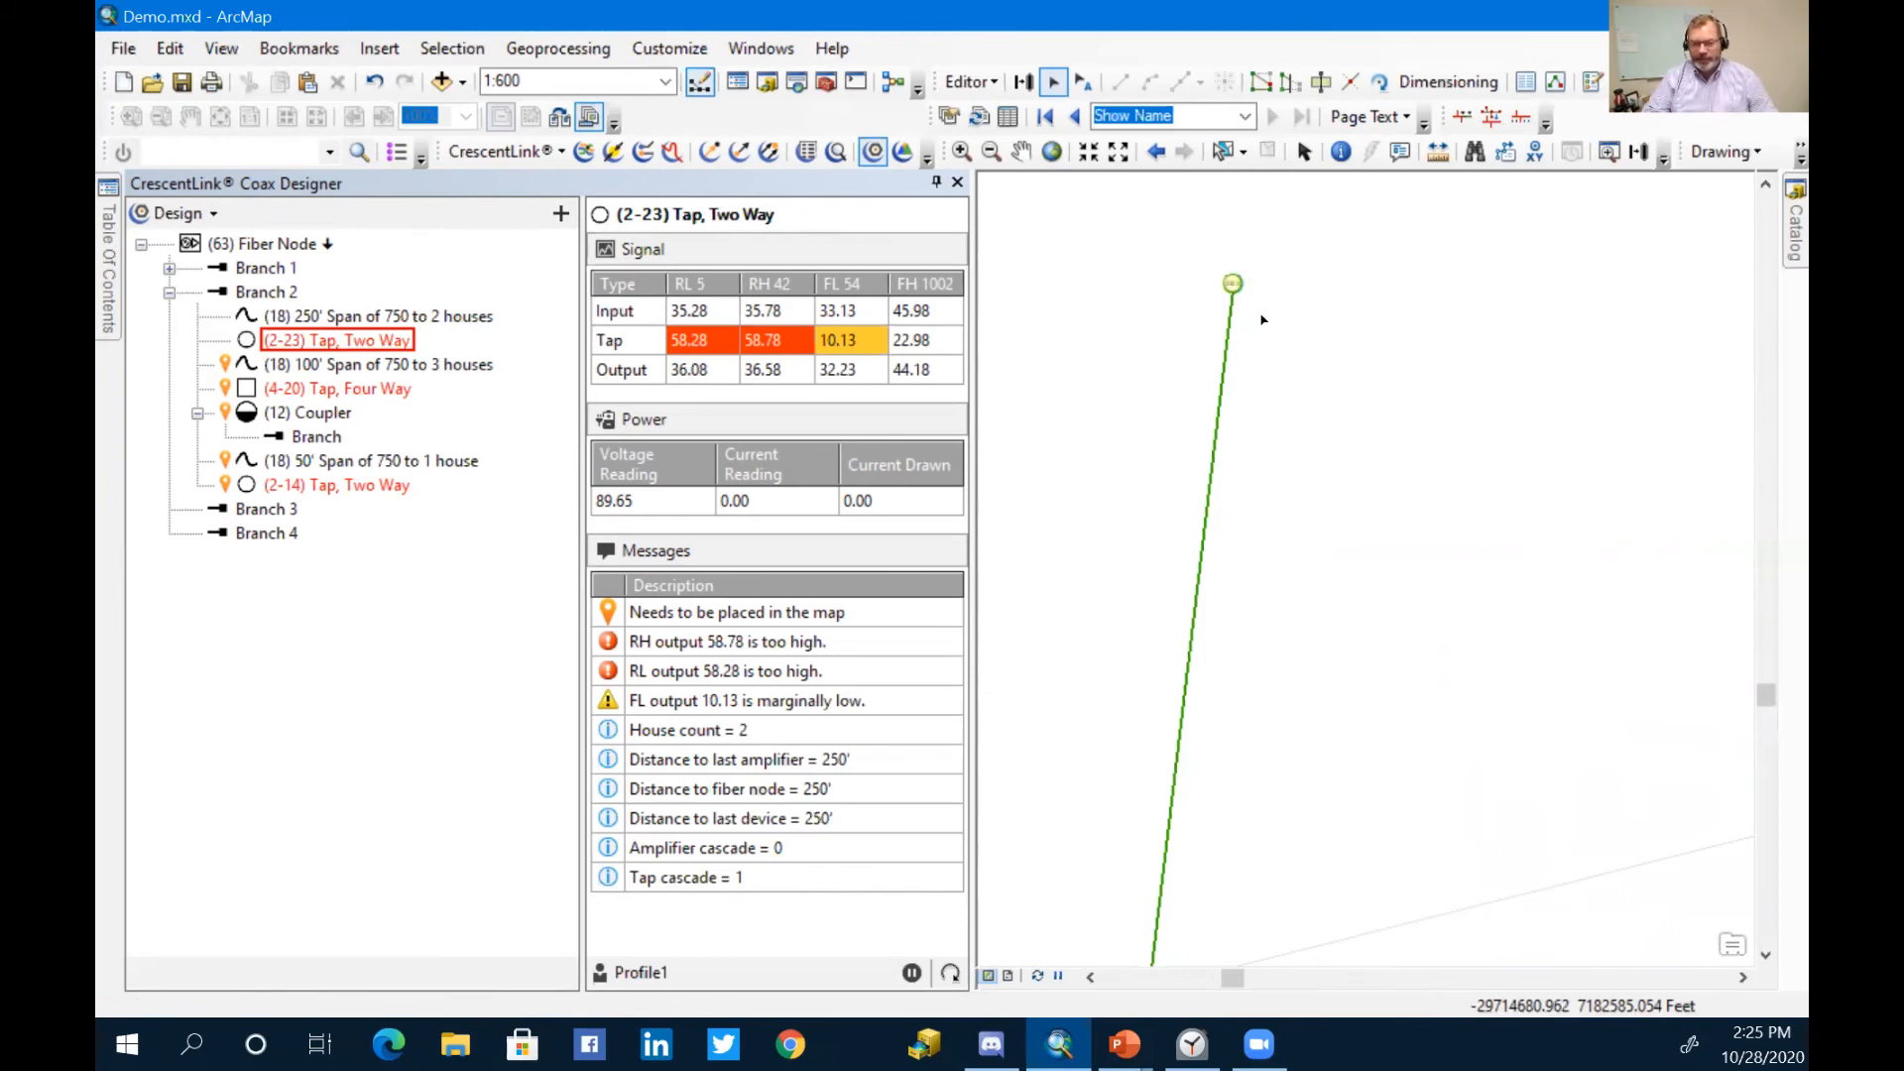
Step: Place the 100' span in the map, sketching a segment of length 100 east-northeast from the two-way tap, and finish the sketch
right_click(372, 369)
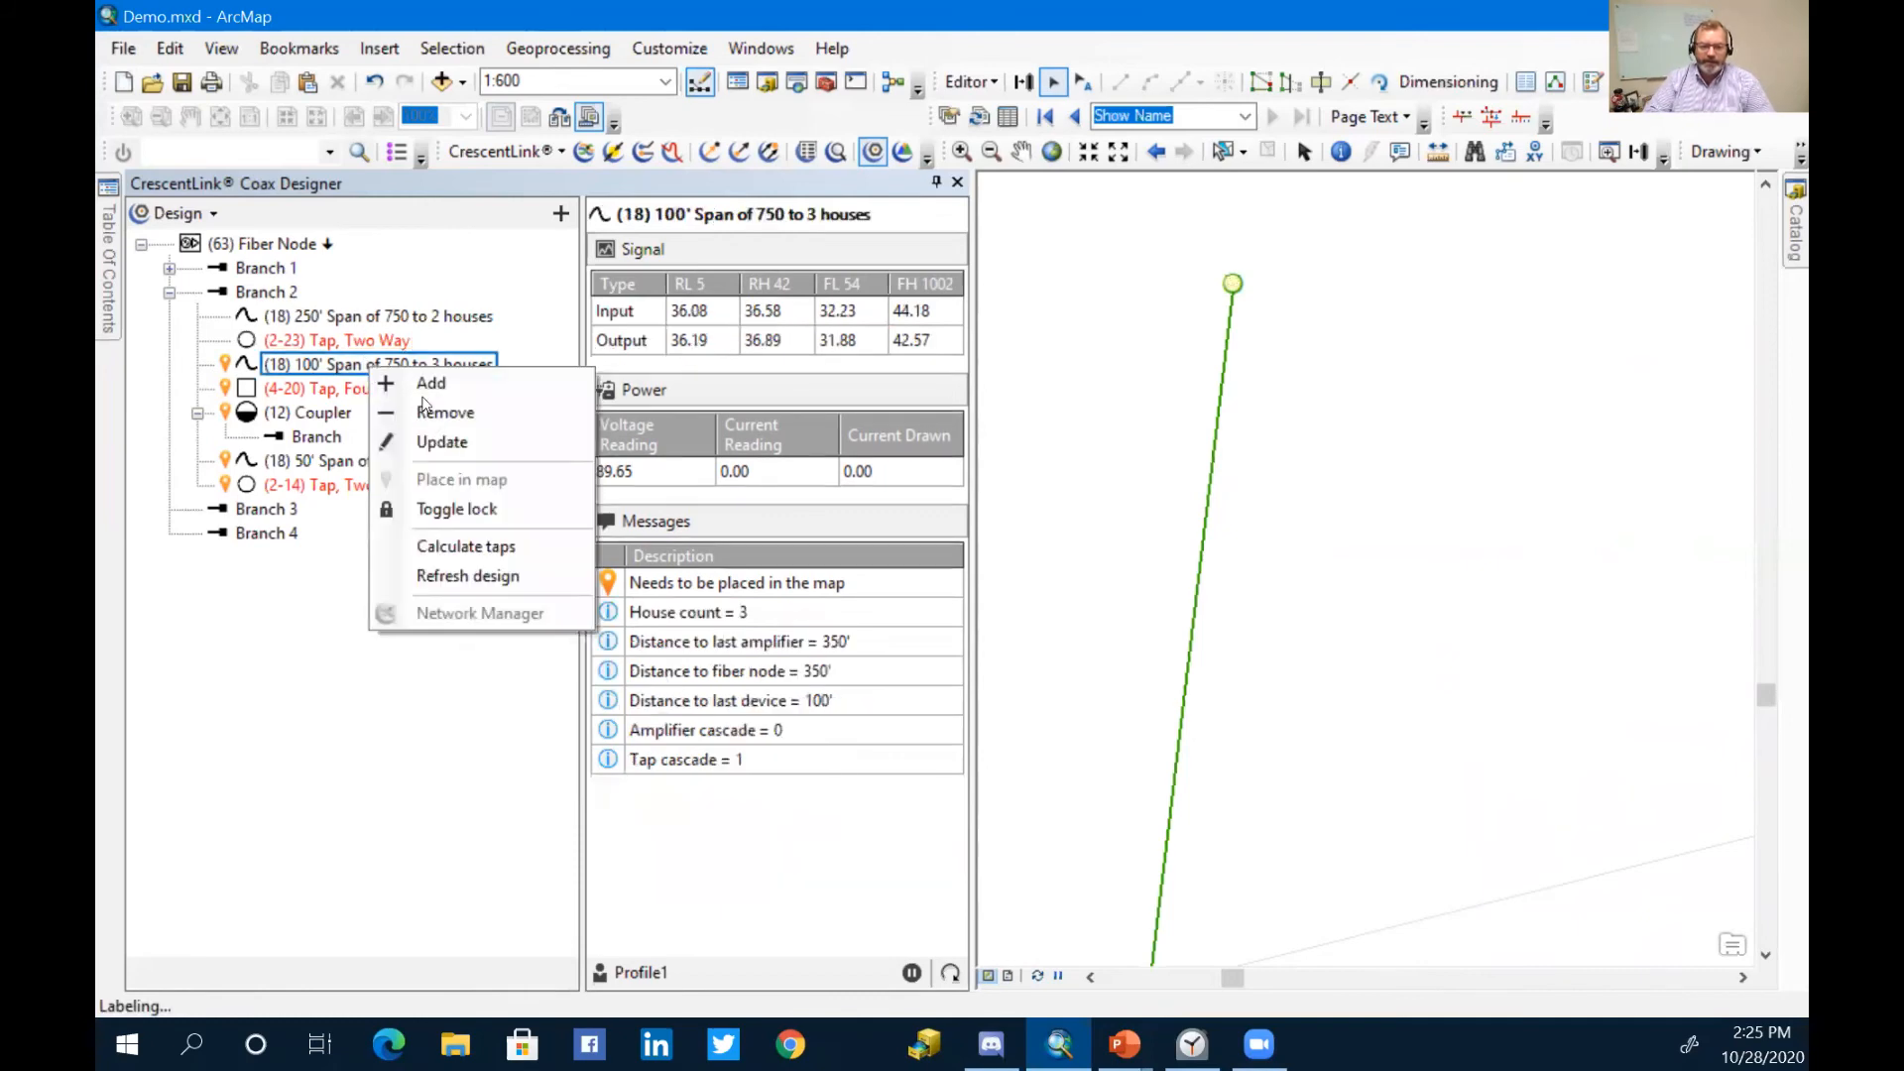
left_click(484, 482)
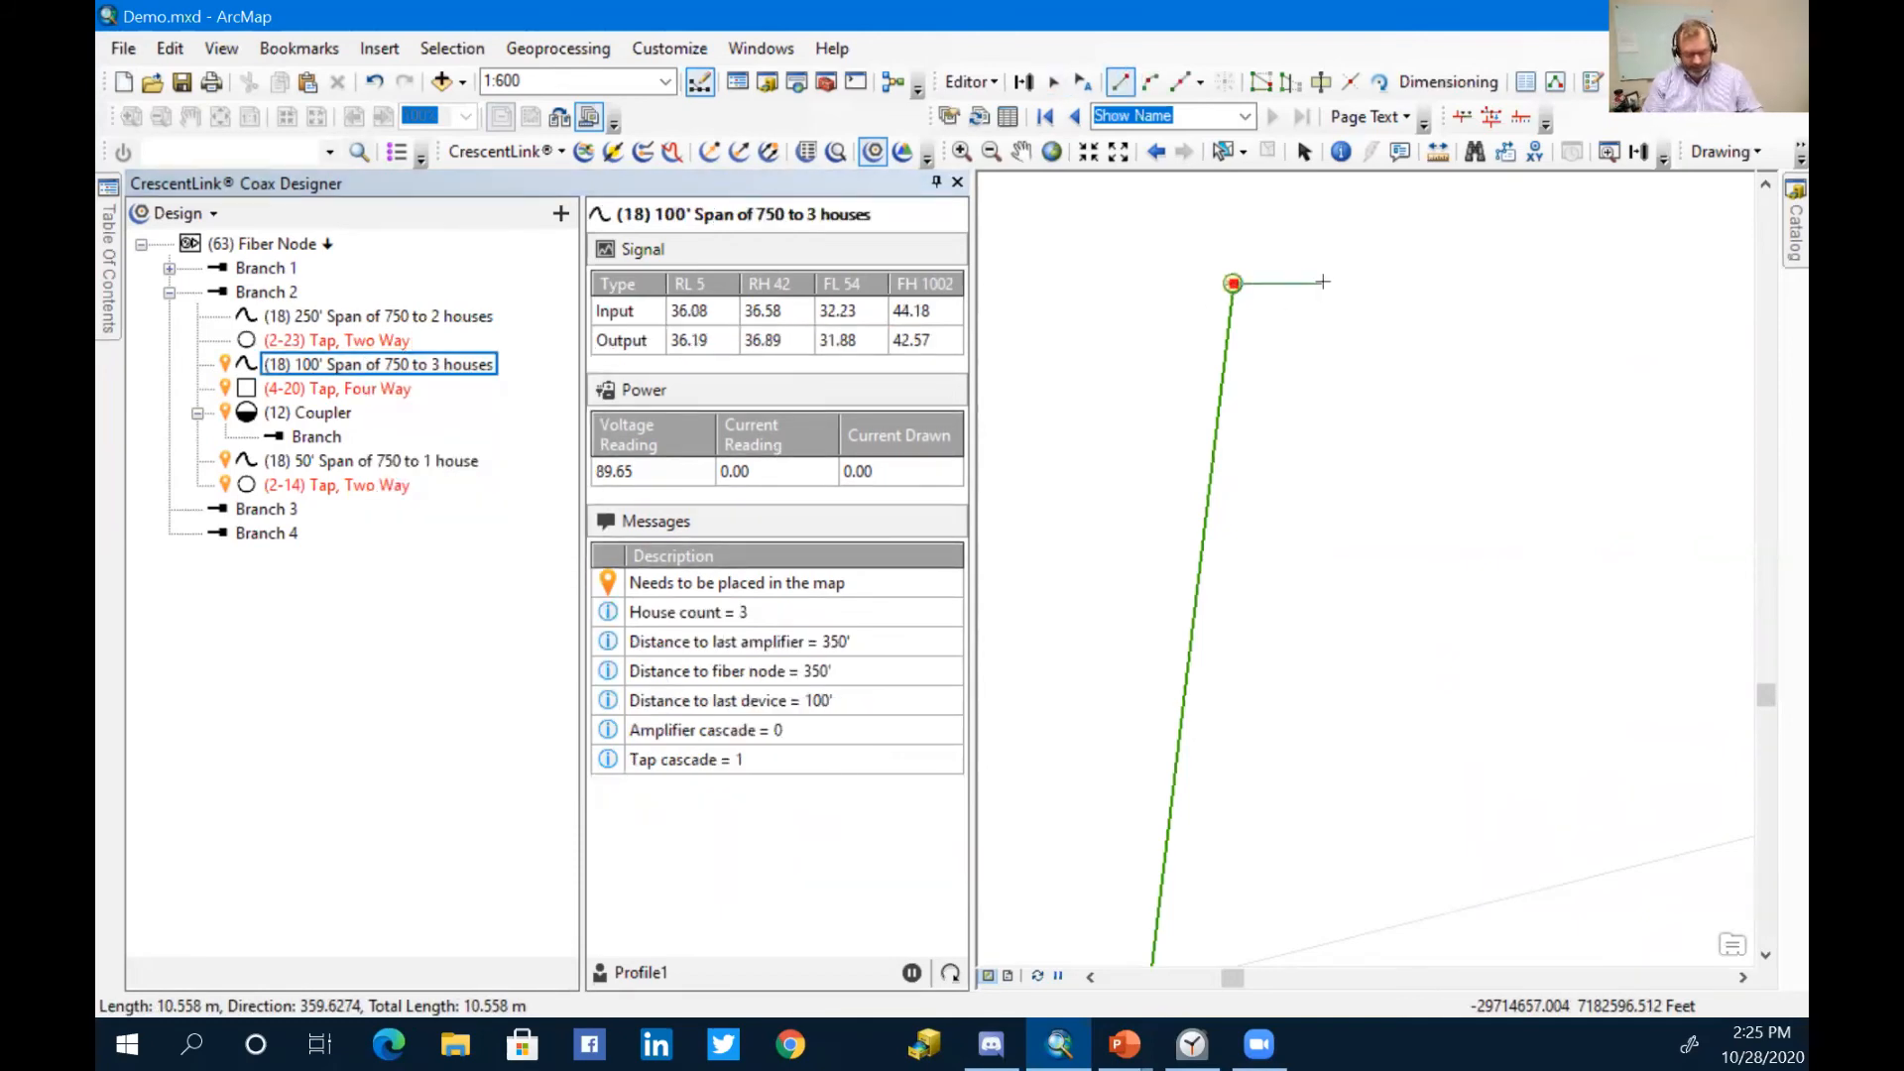
key("ctrl+l")
type("100")
key("Return")
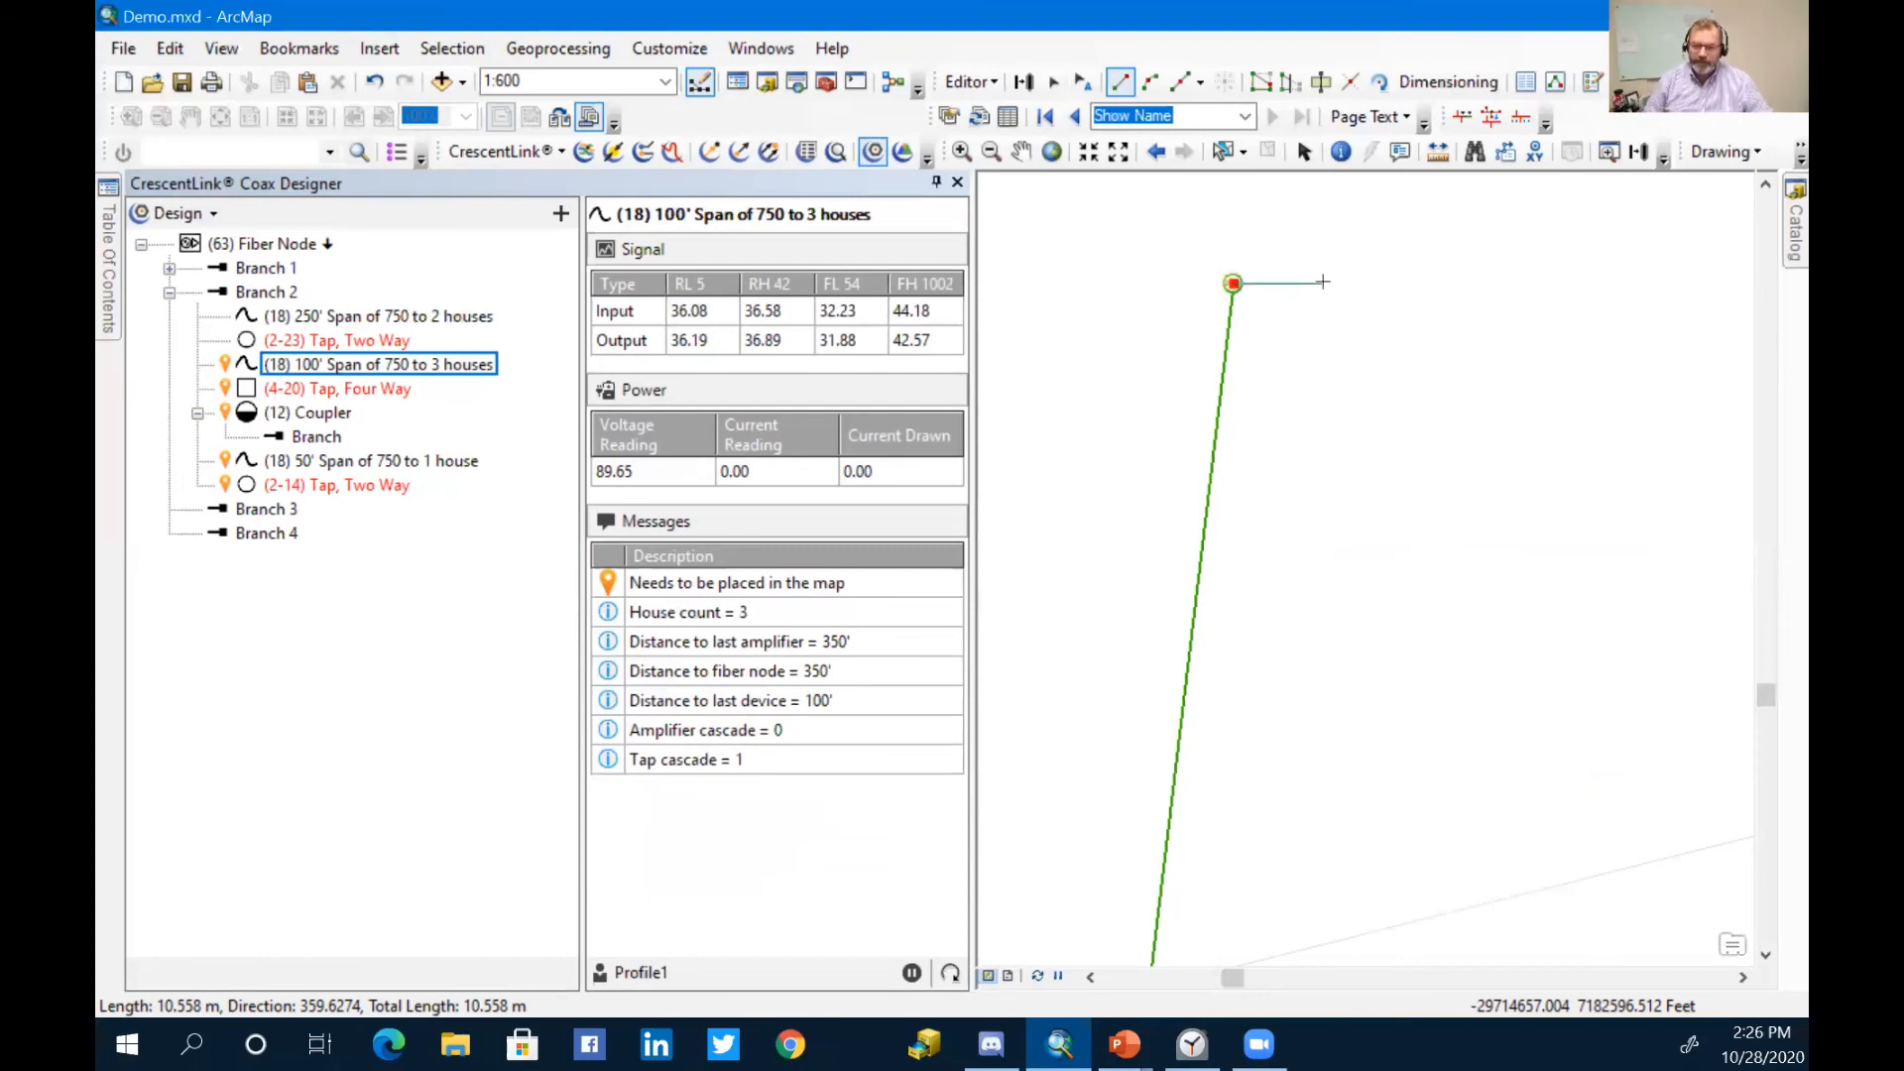
scroll(1329, 317, "up", 5)
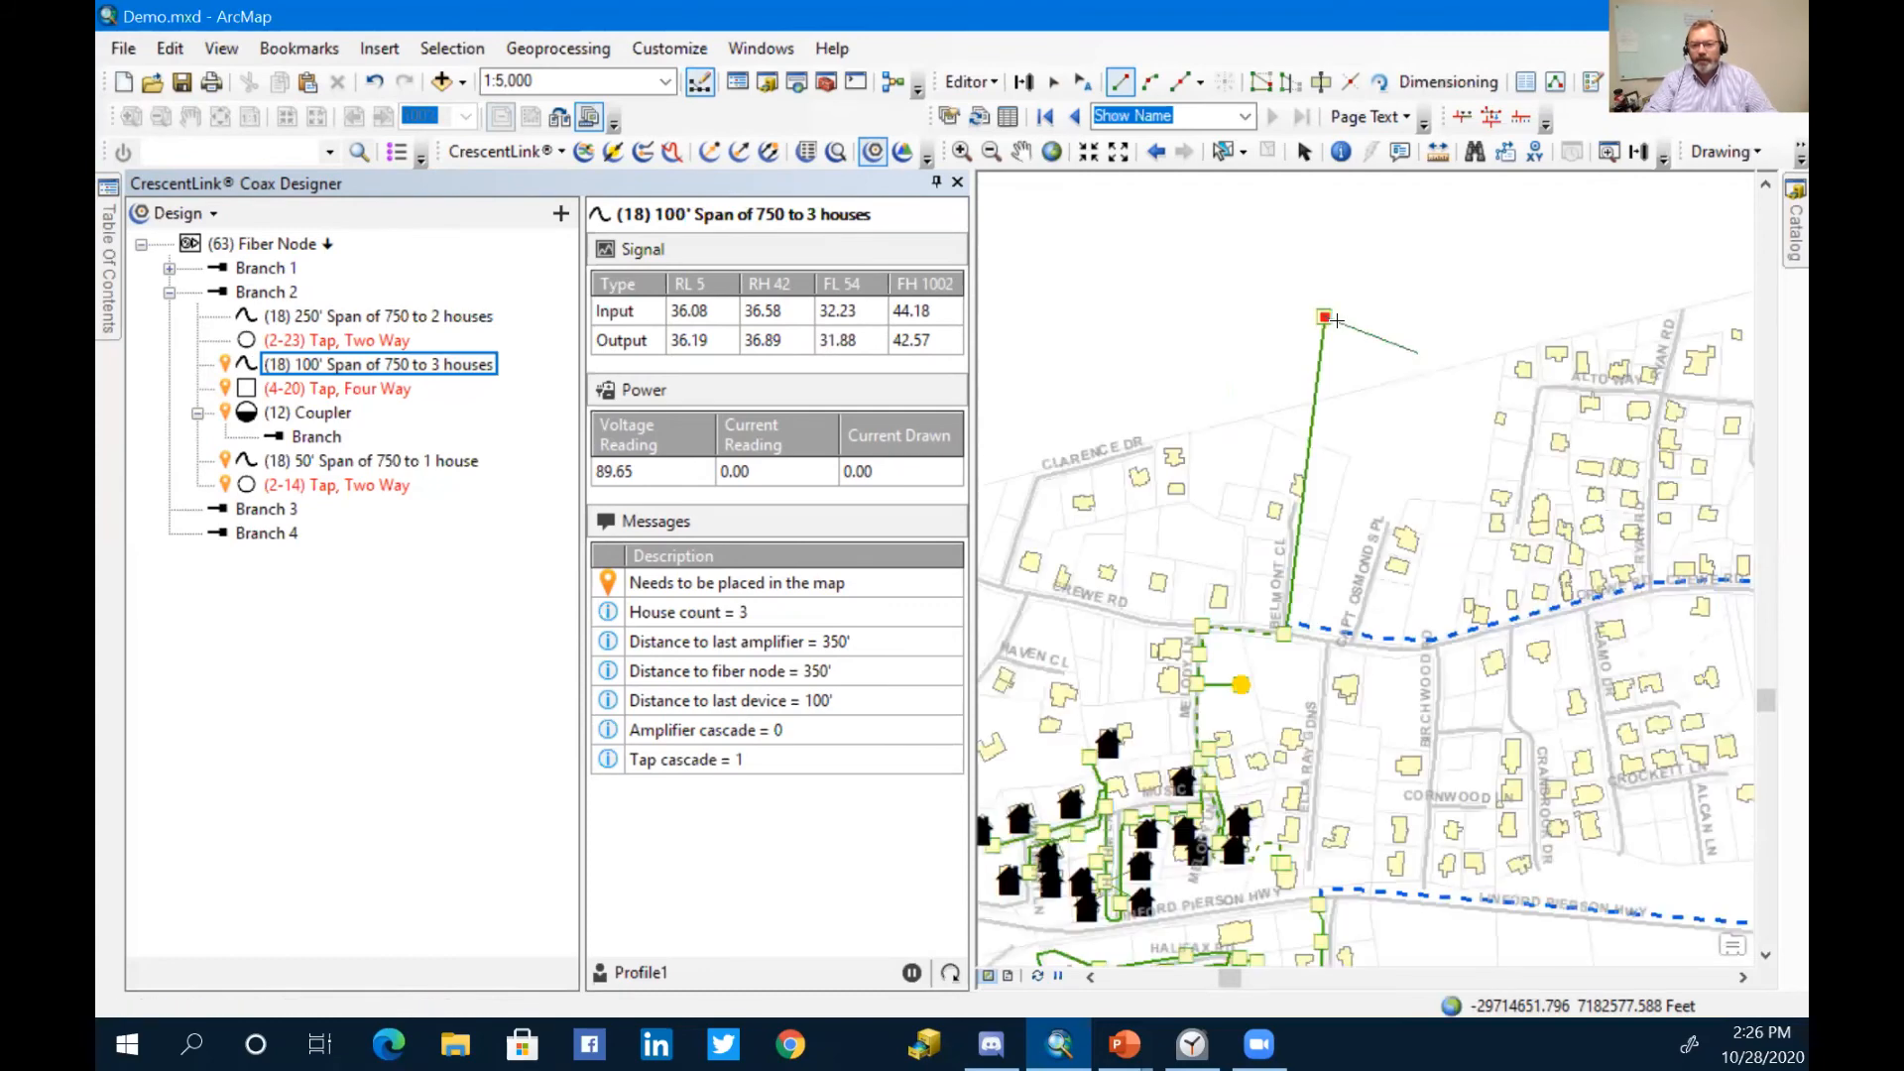
left_click(1423, 292)
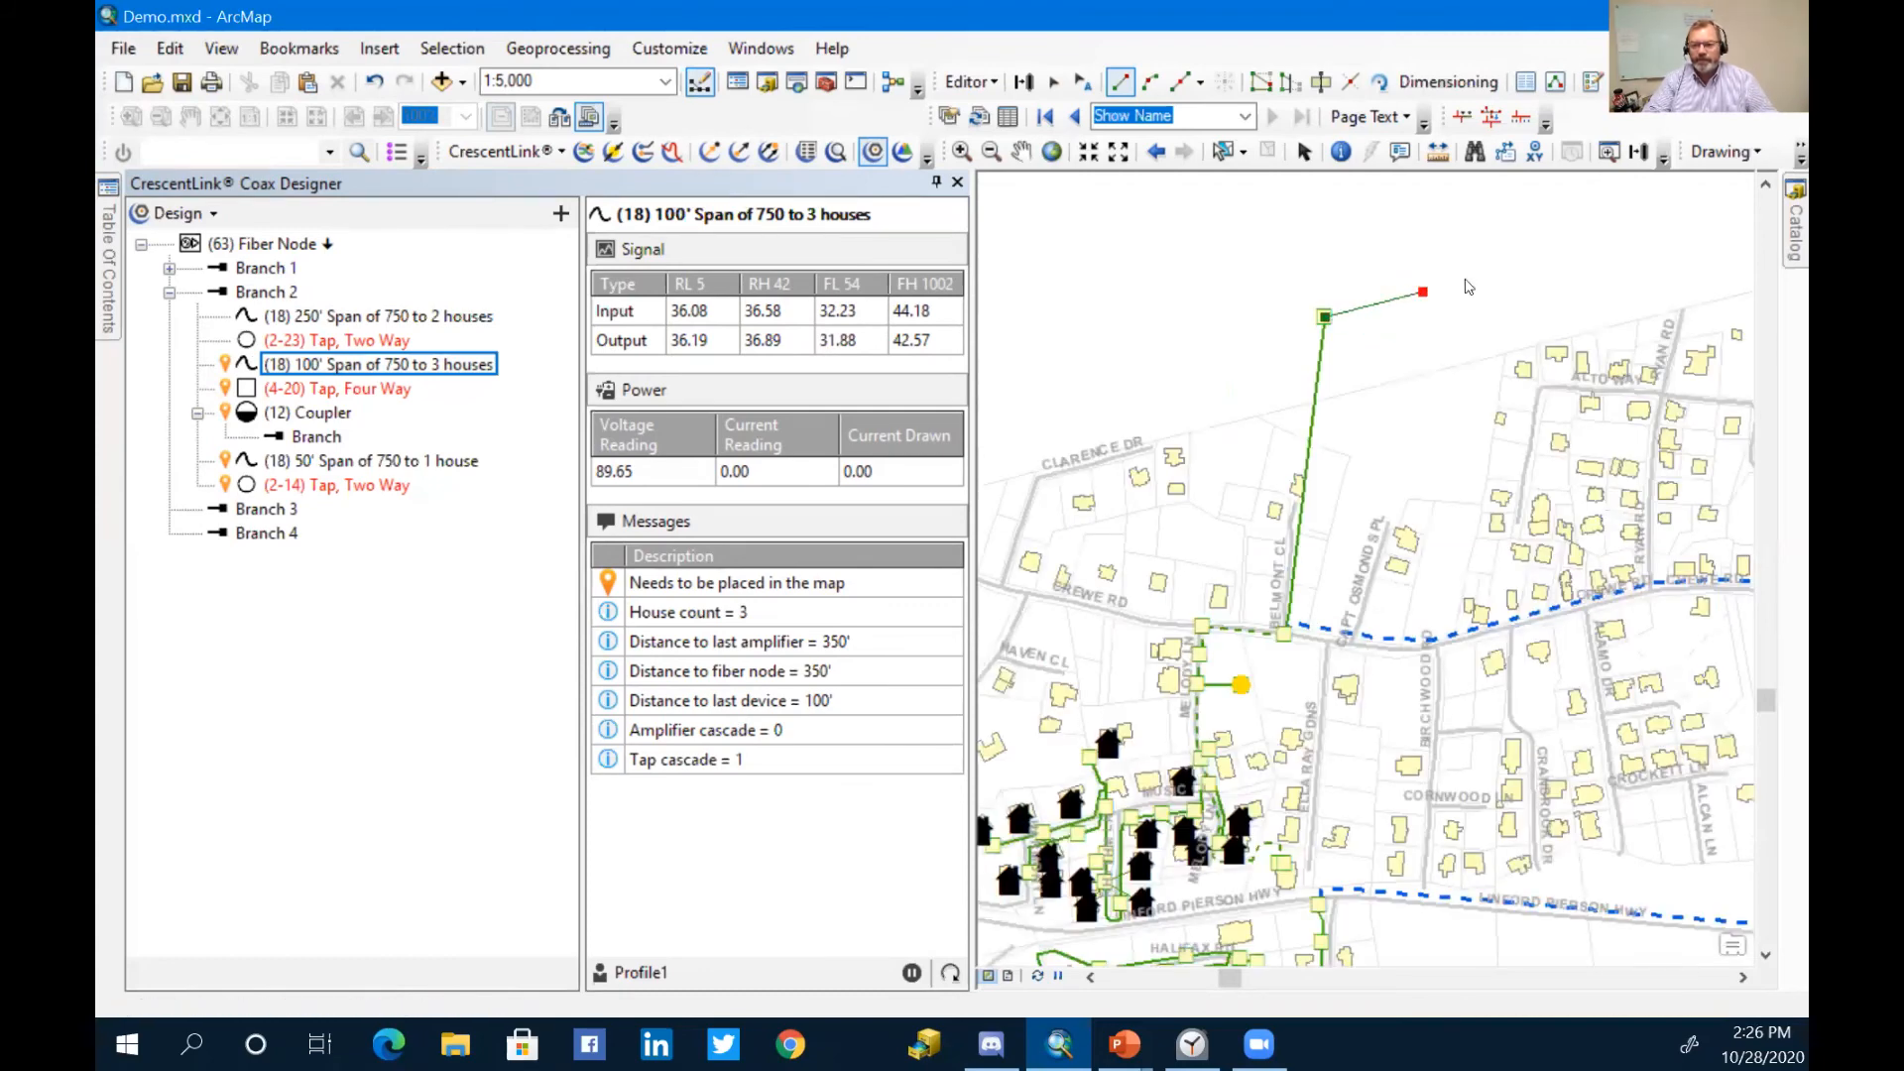
right_click(1504, 274)
left_click(1550, 765)
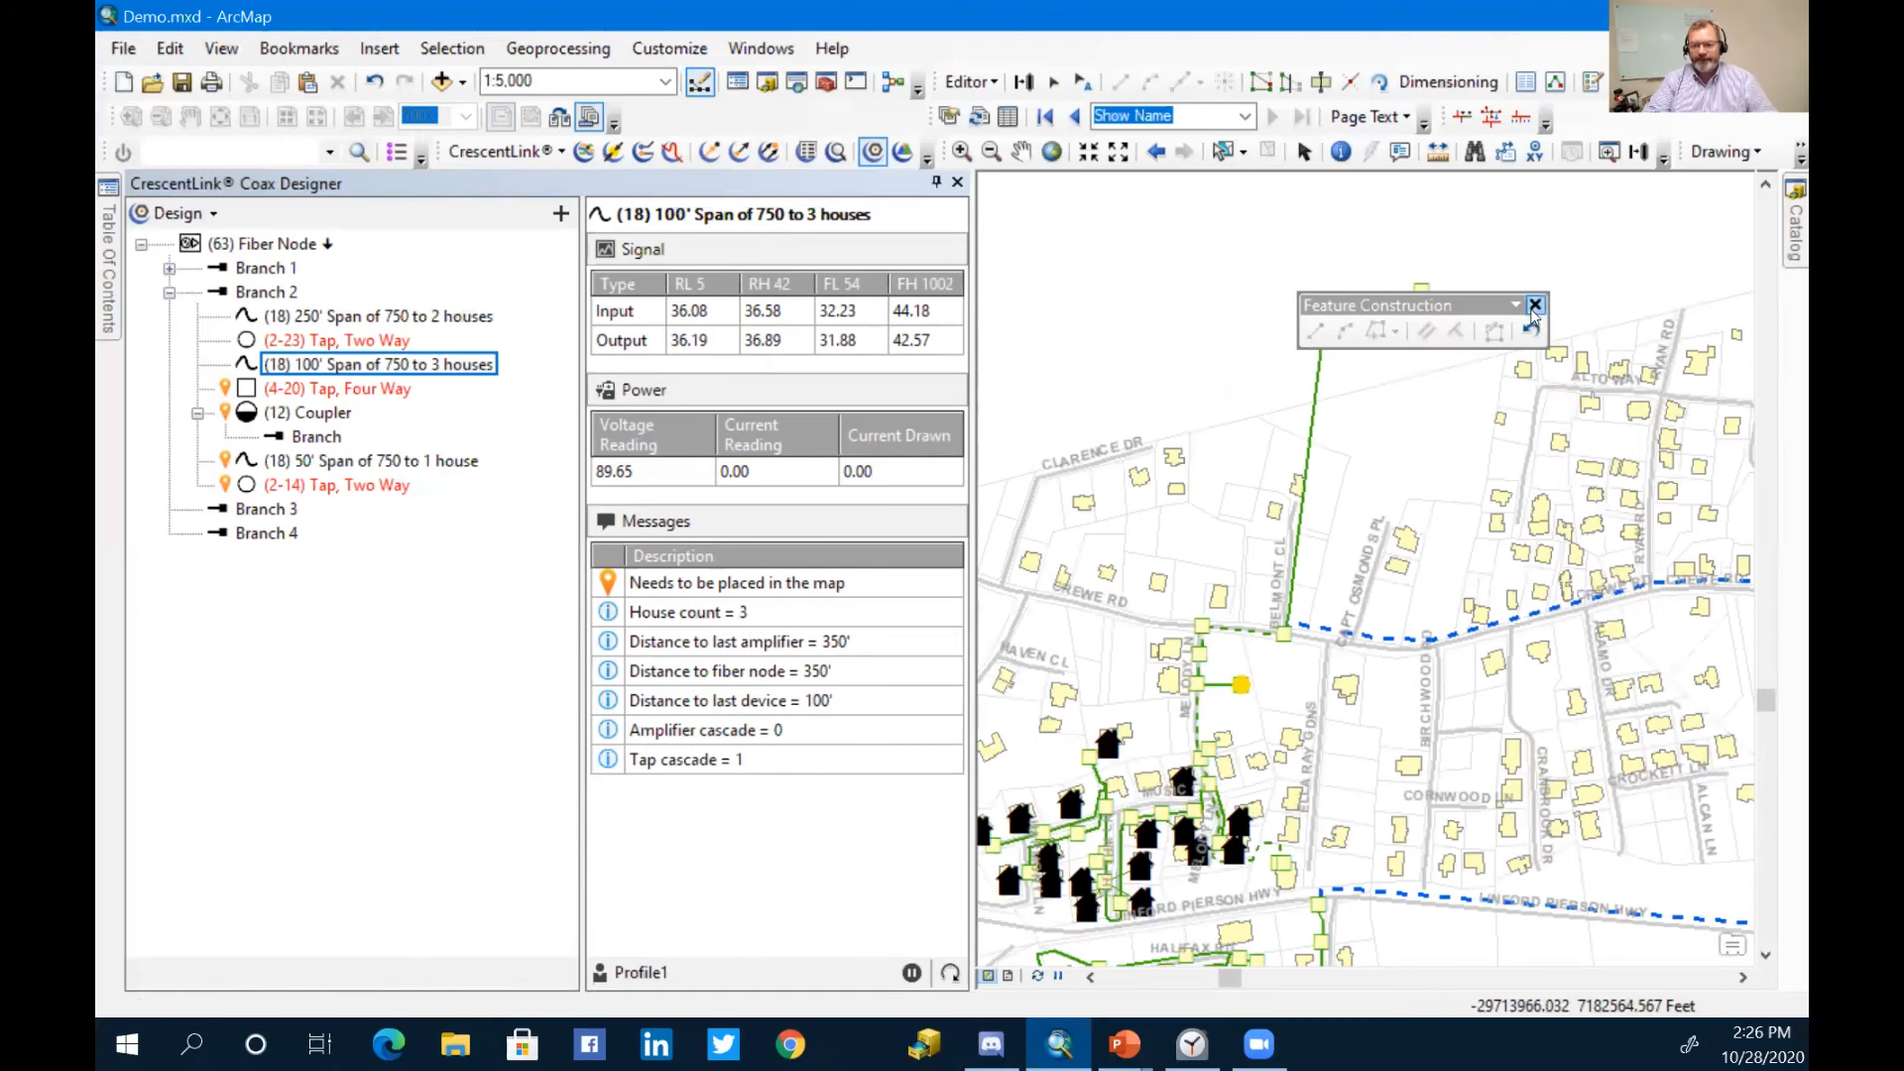
left_click(1535, 304)
Step: Place the (4-20) four-way tap in the map at the far end of the 100' span
right_click(286, 389)
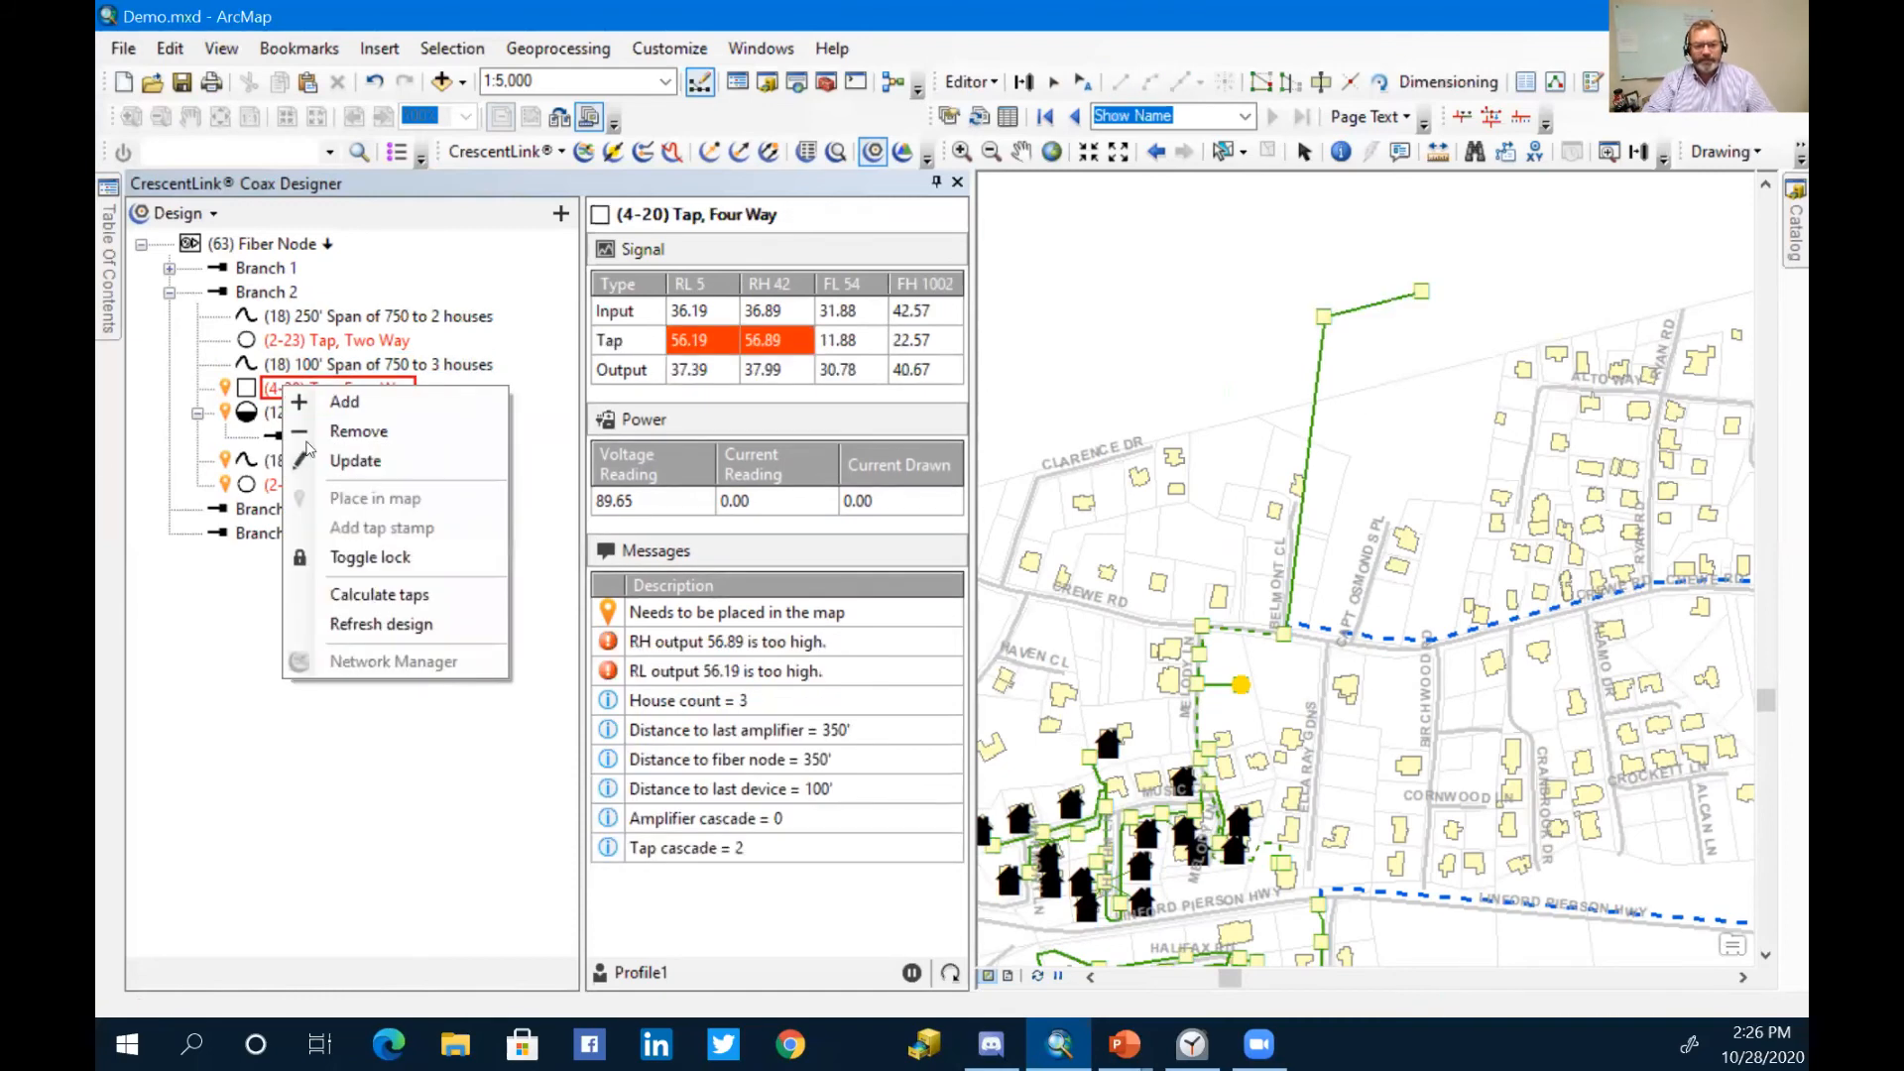
left_click(369, 497)
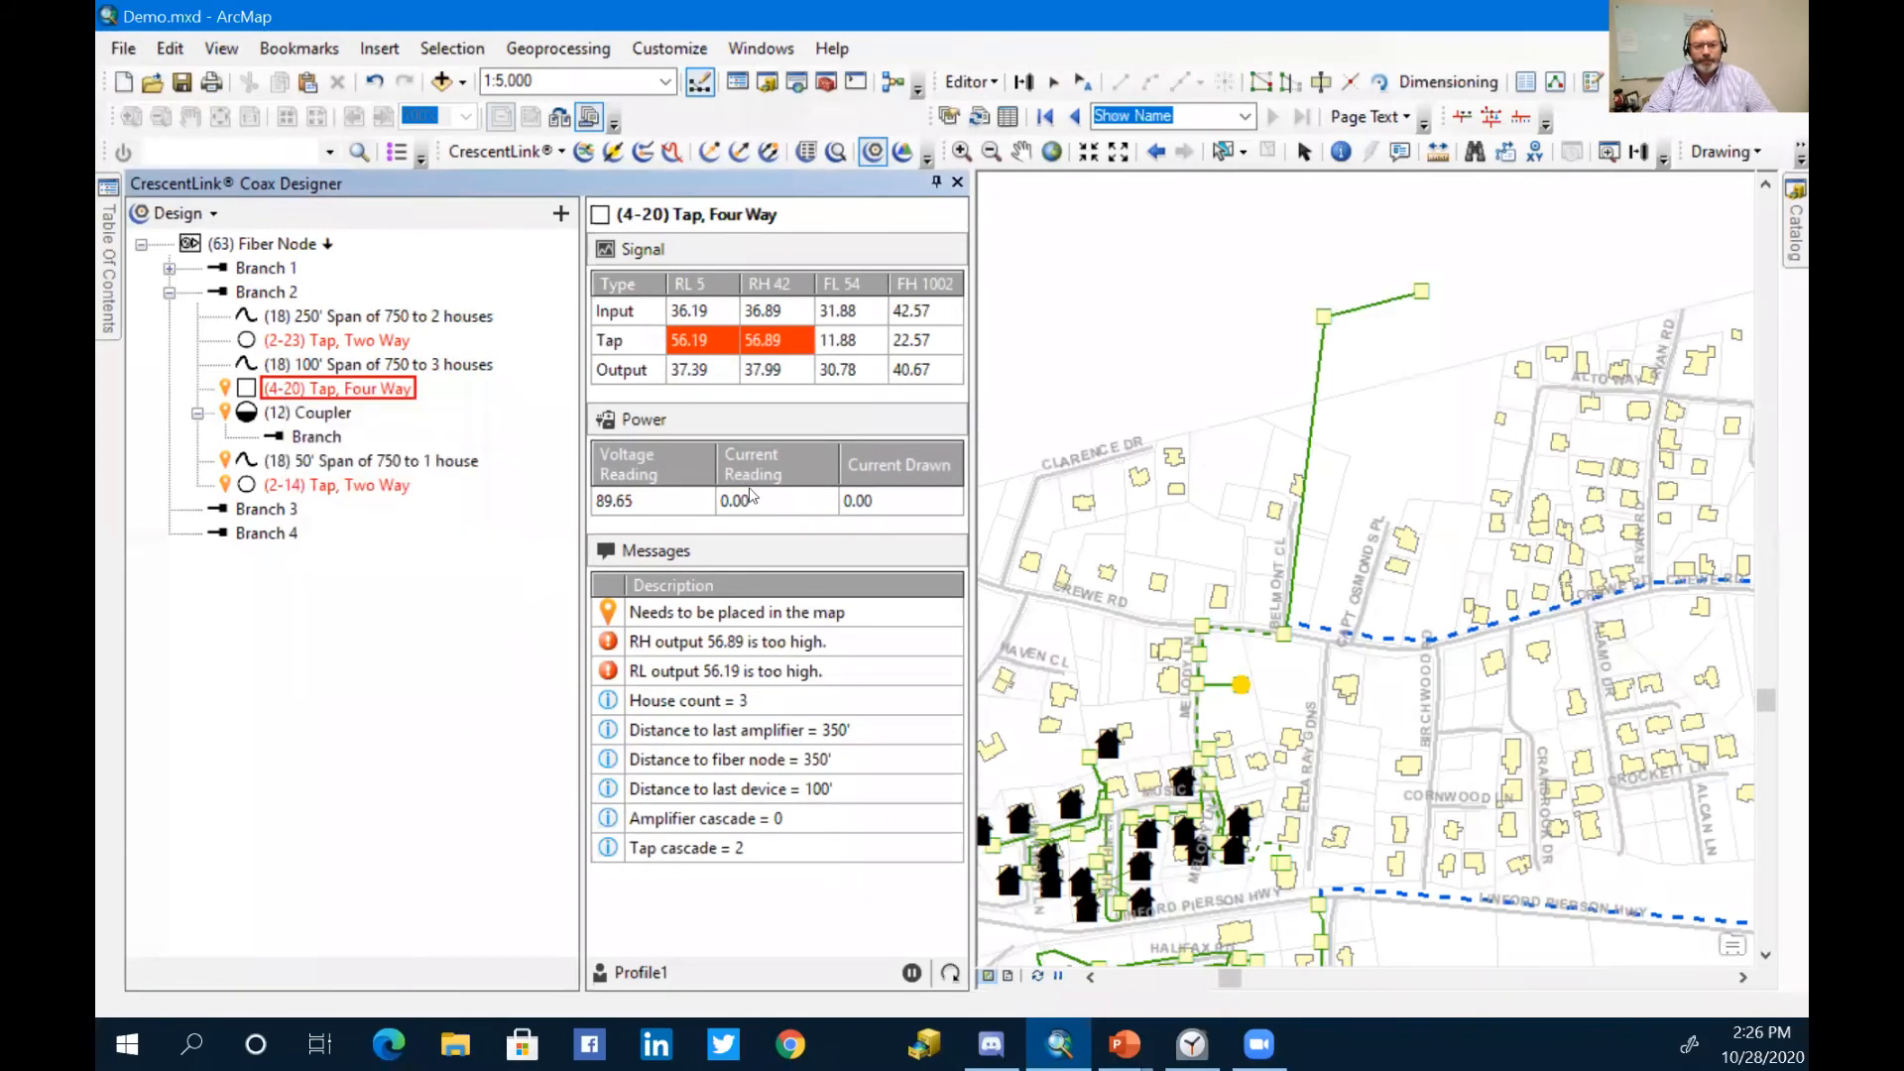
left_click(1426, 301)
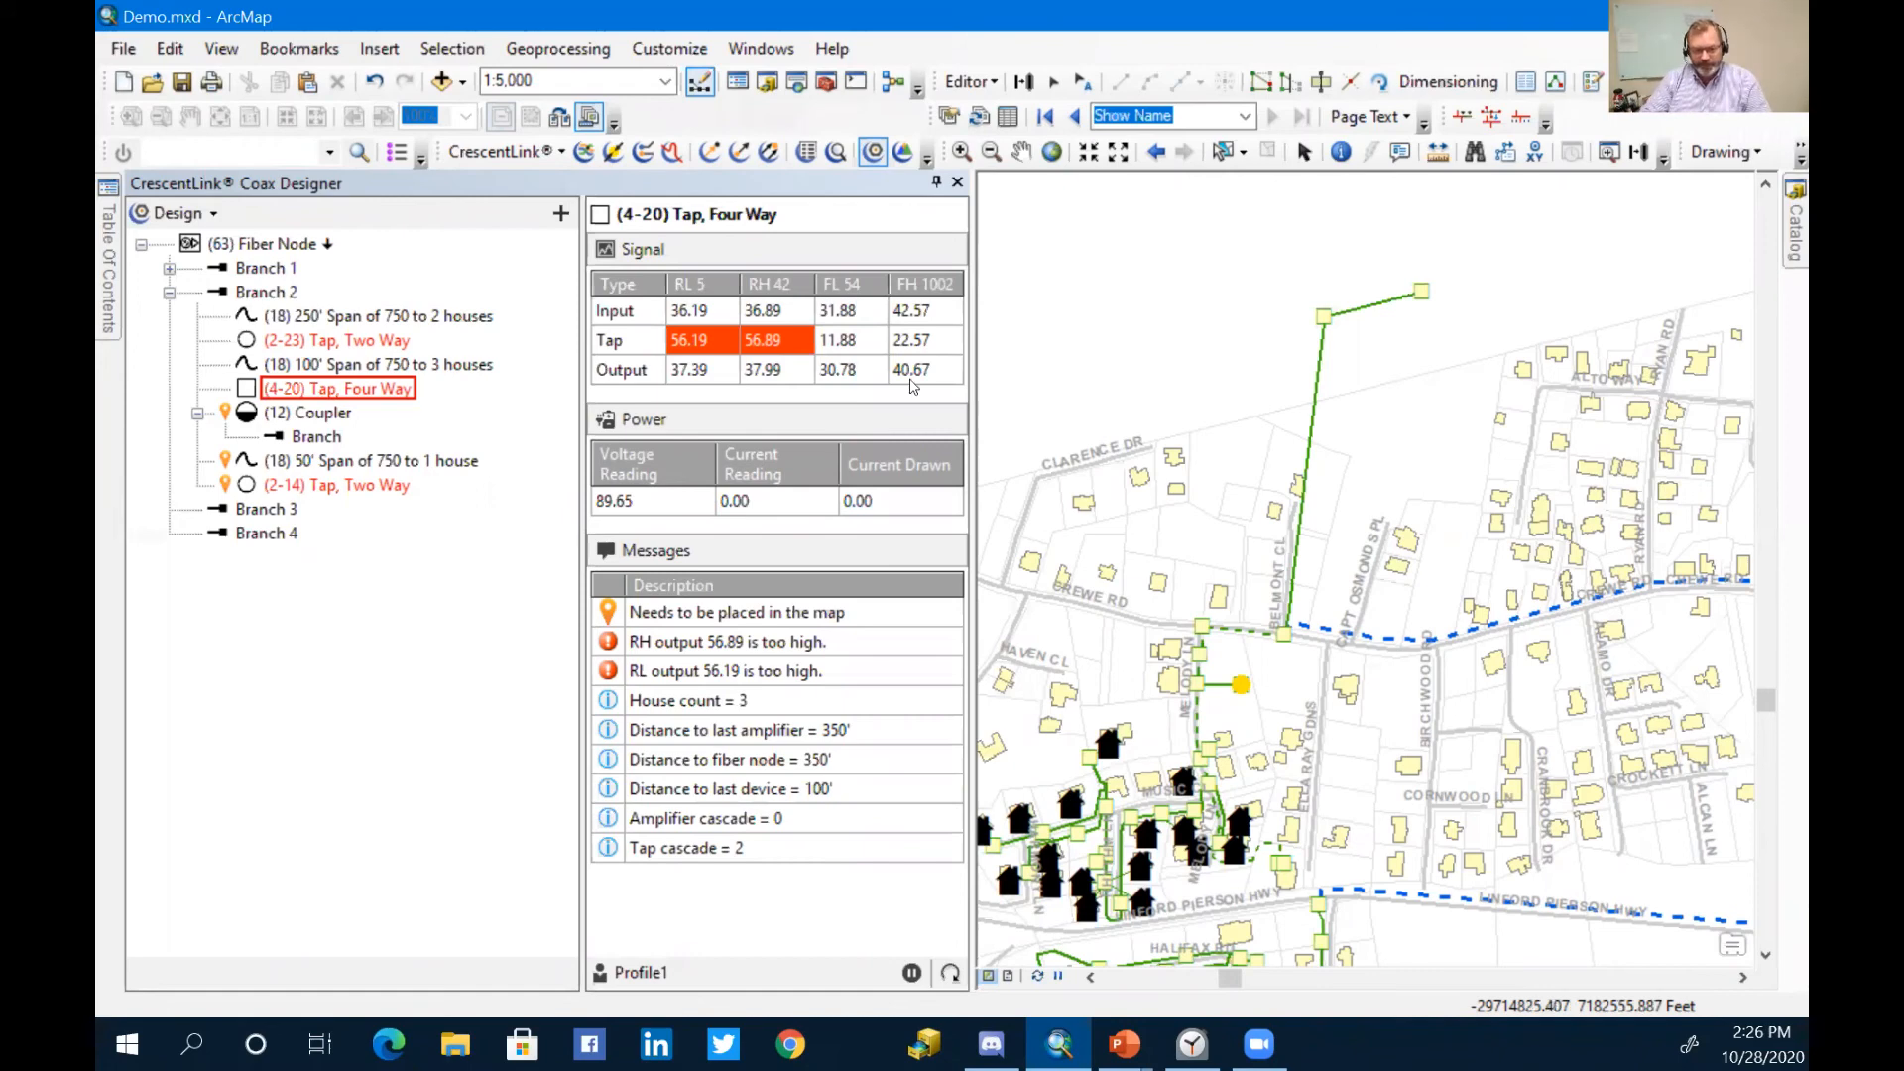
Step: Clear the current design from the Coax Designer and confirm the clearing
mouse_move(362, 398)
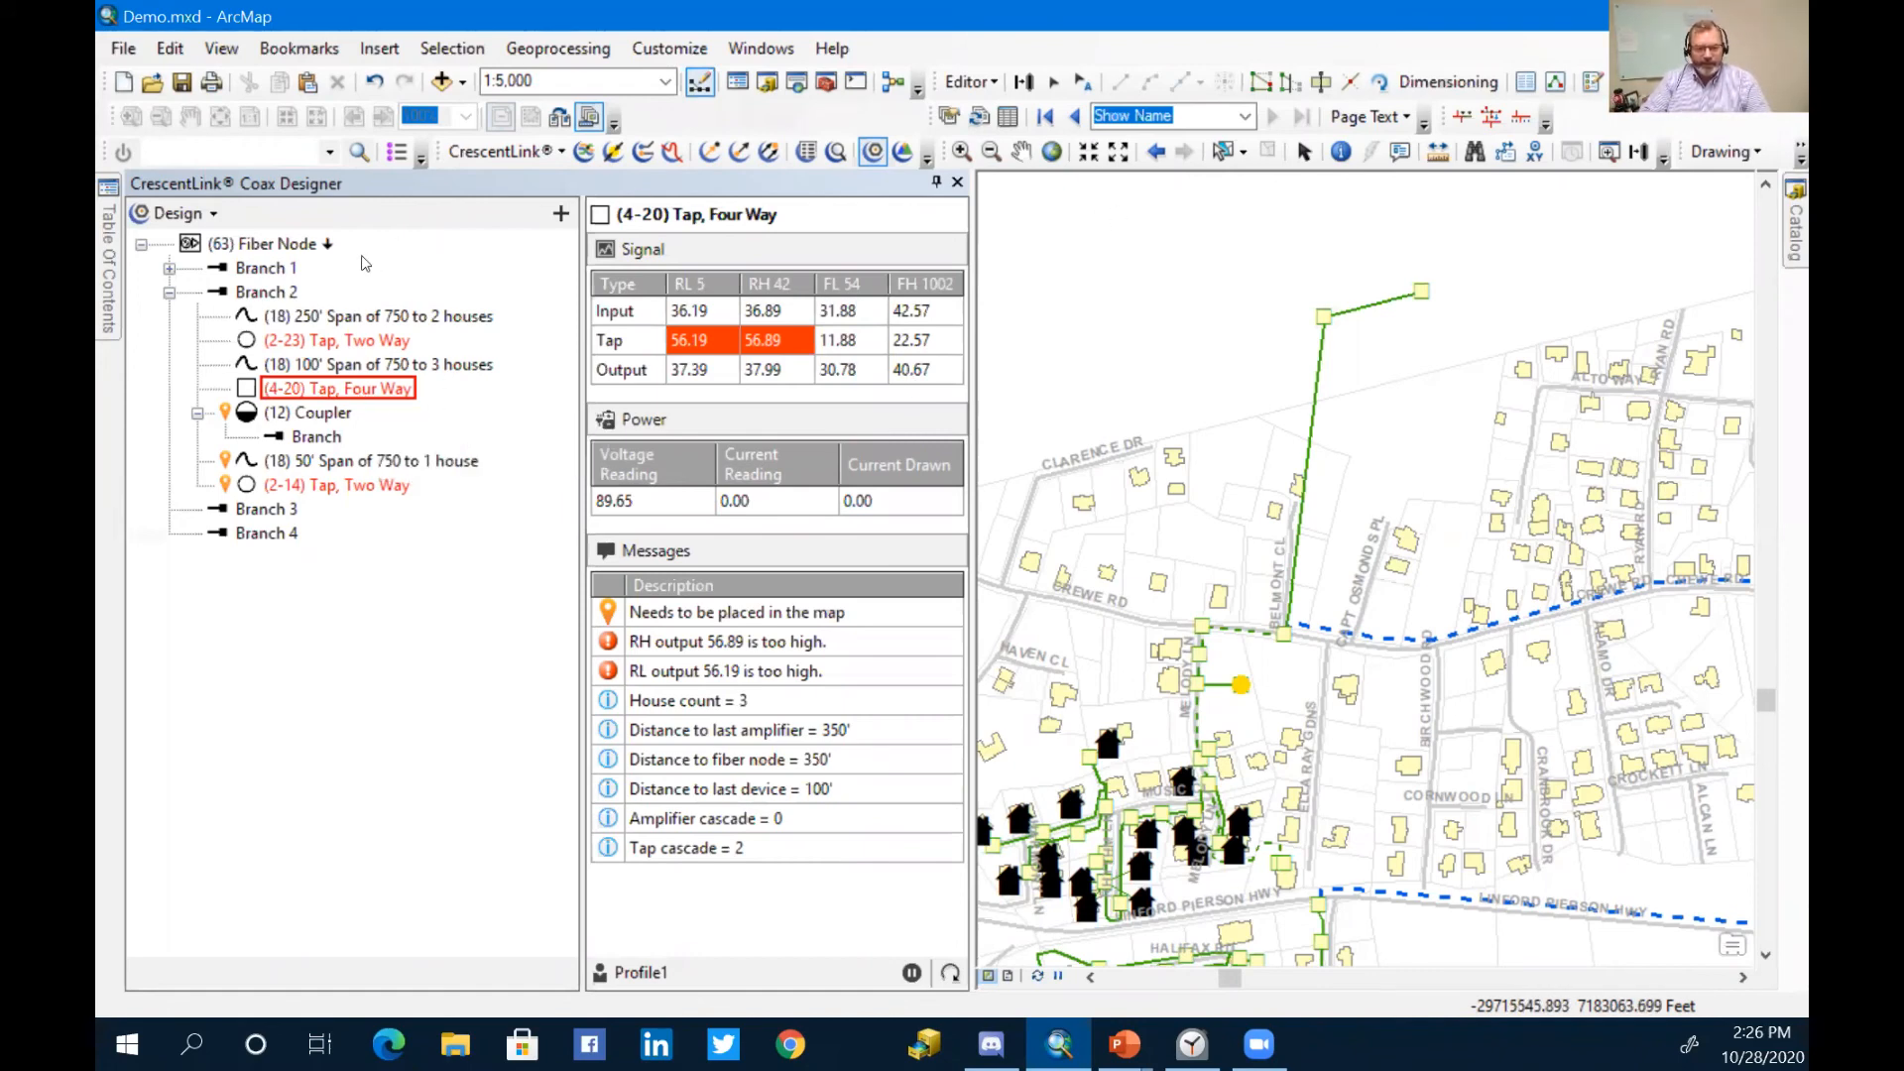
left_click(211, 217)
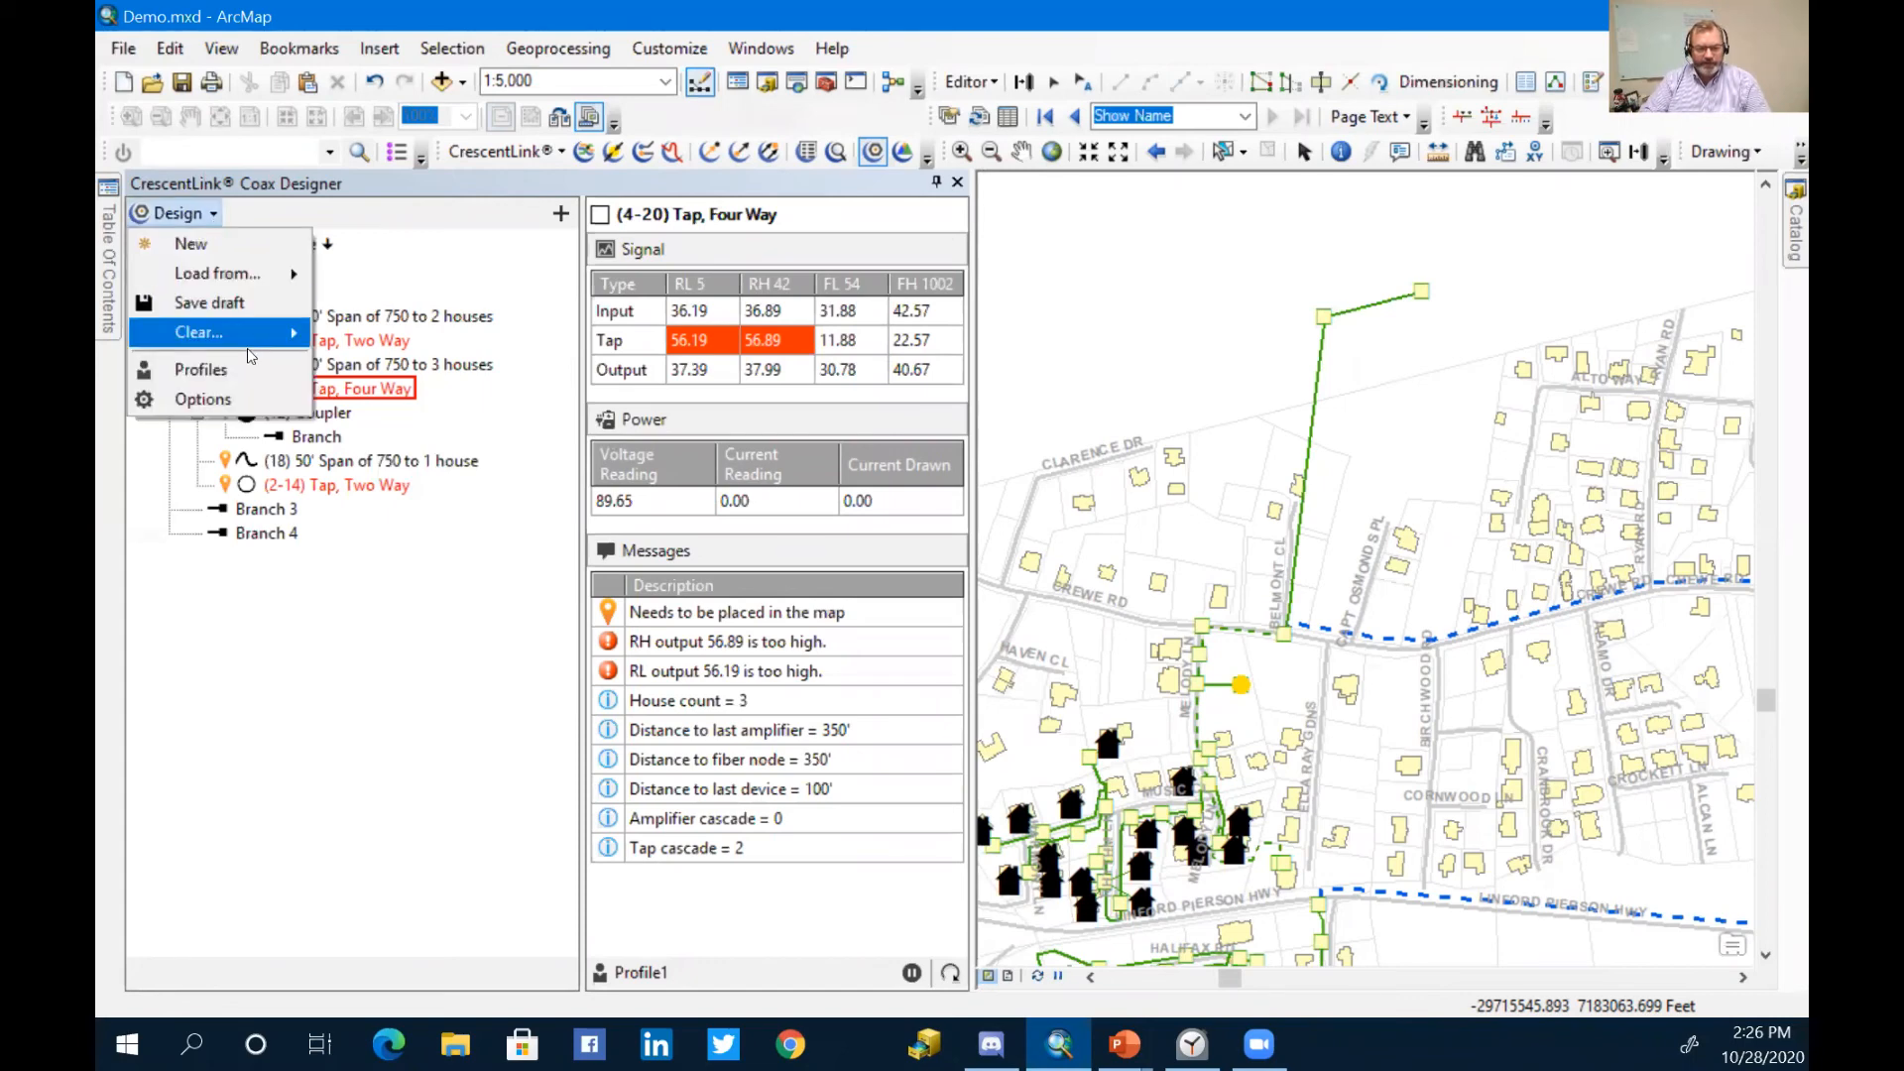
mouse_move(250, 348)
left_click(397, 334)
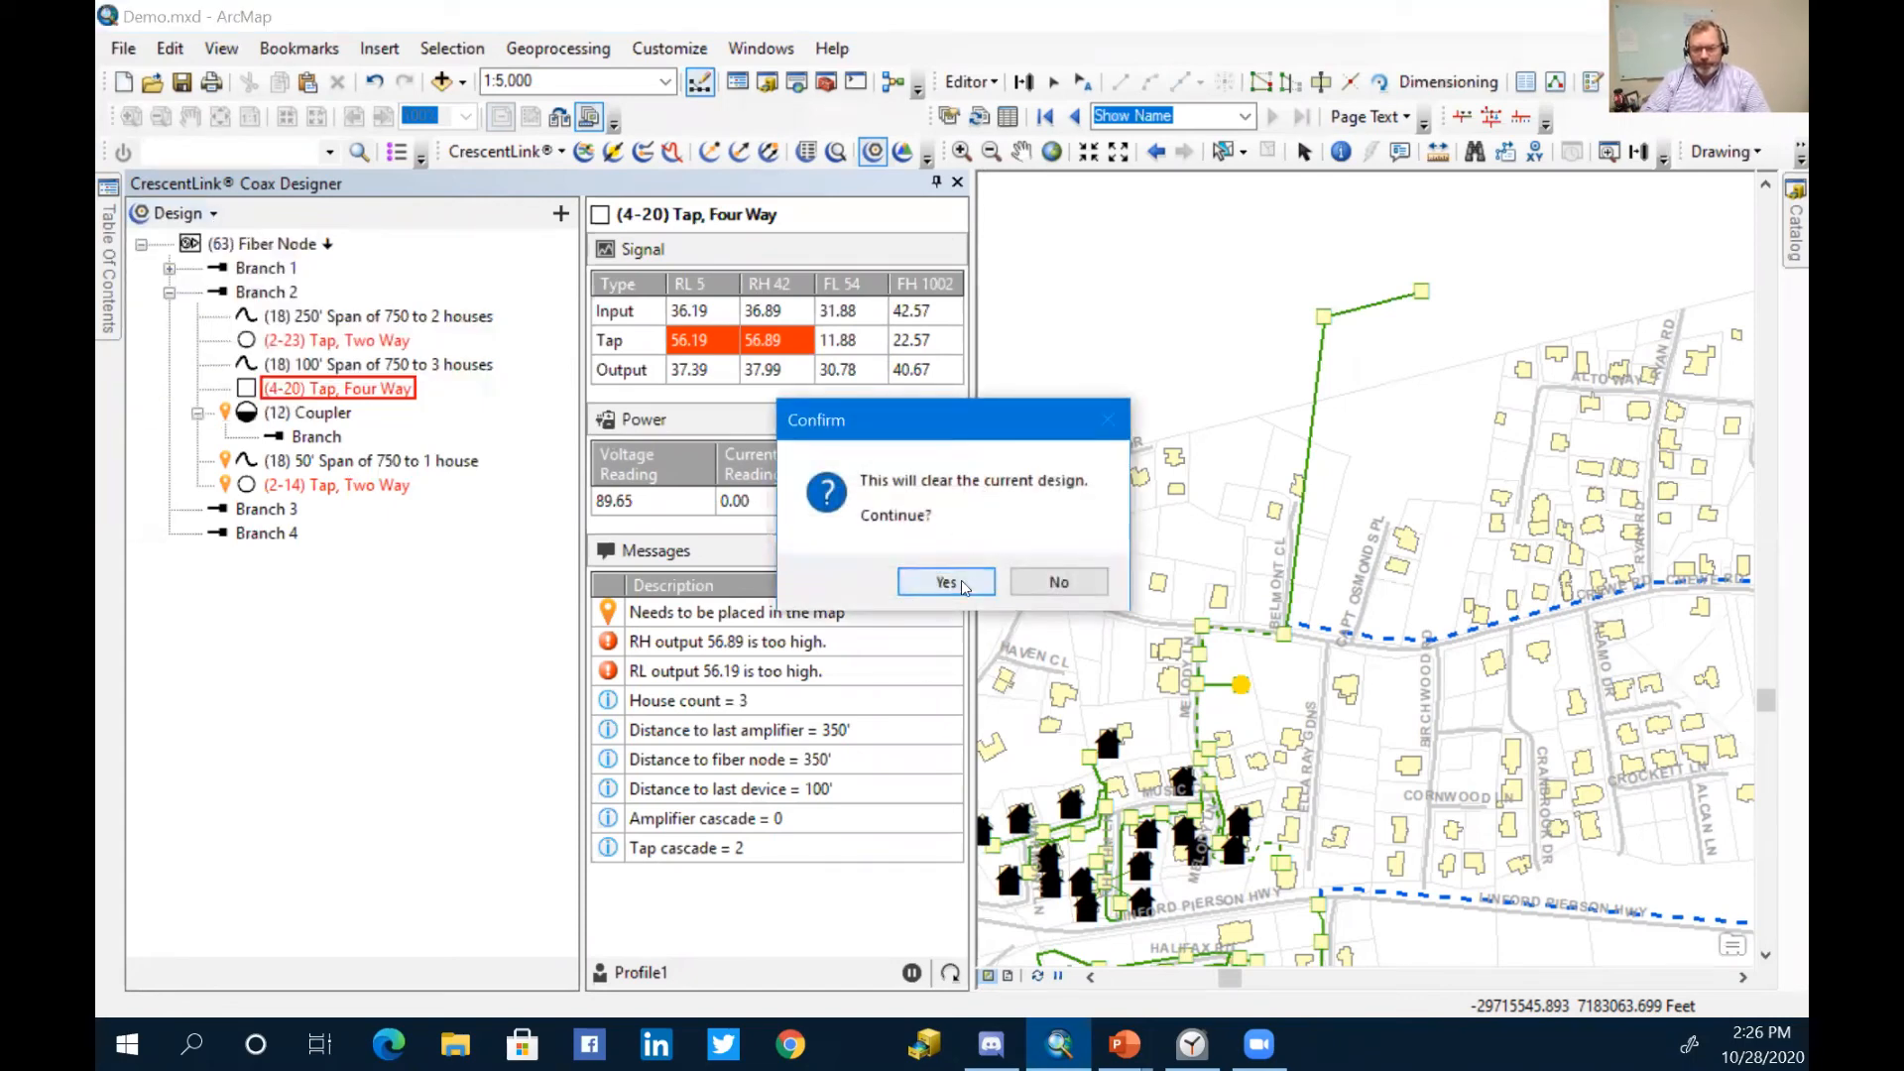
left_click(946, 582)
Step: Load the design from the map by selecting the coax cable along Belmont Cl, and collapse Branch 1 to review Branch 2's placed components
scroll(1319, 515, "down", 5)
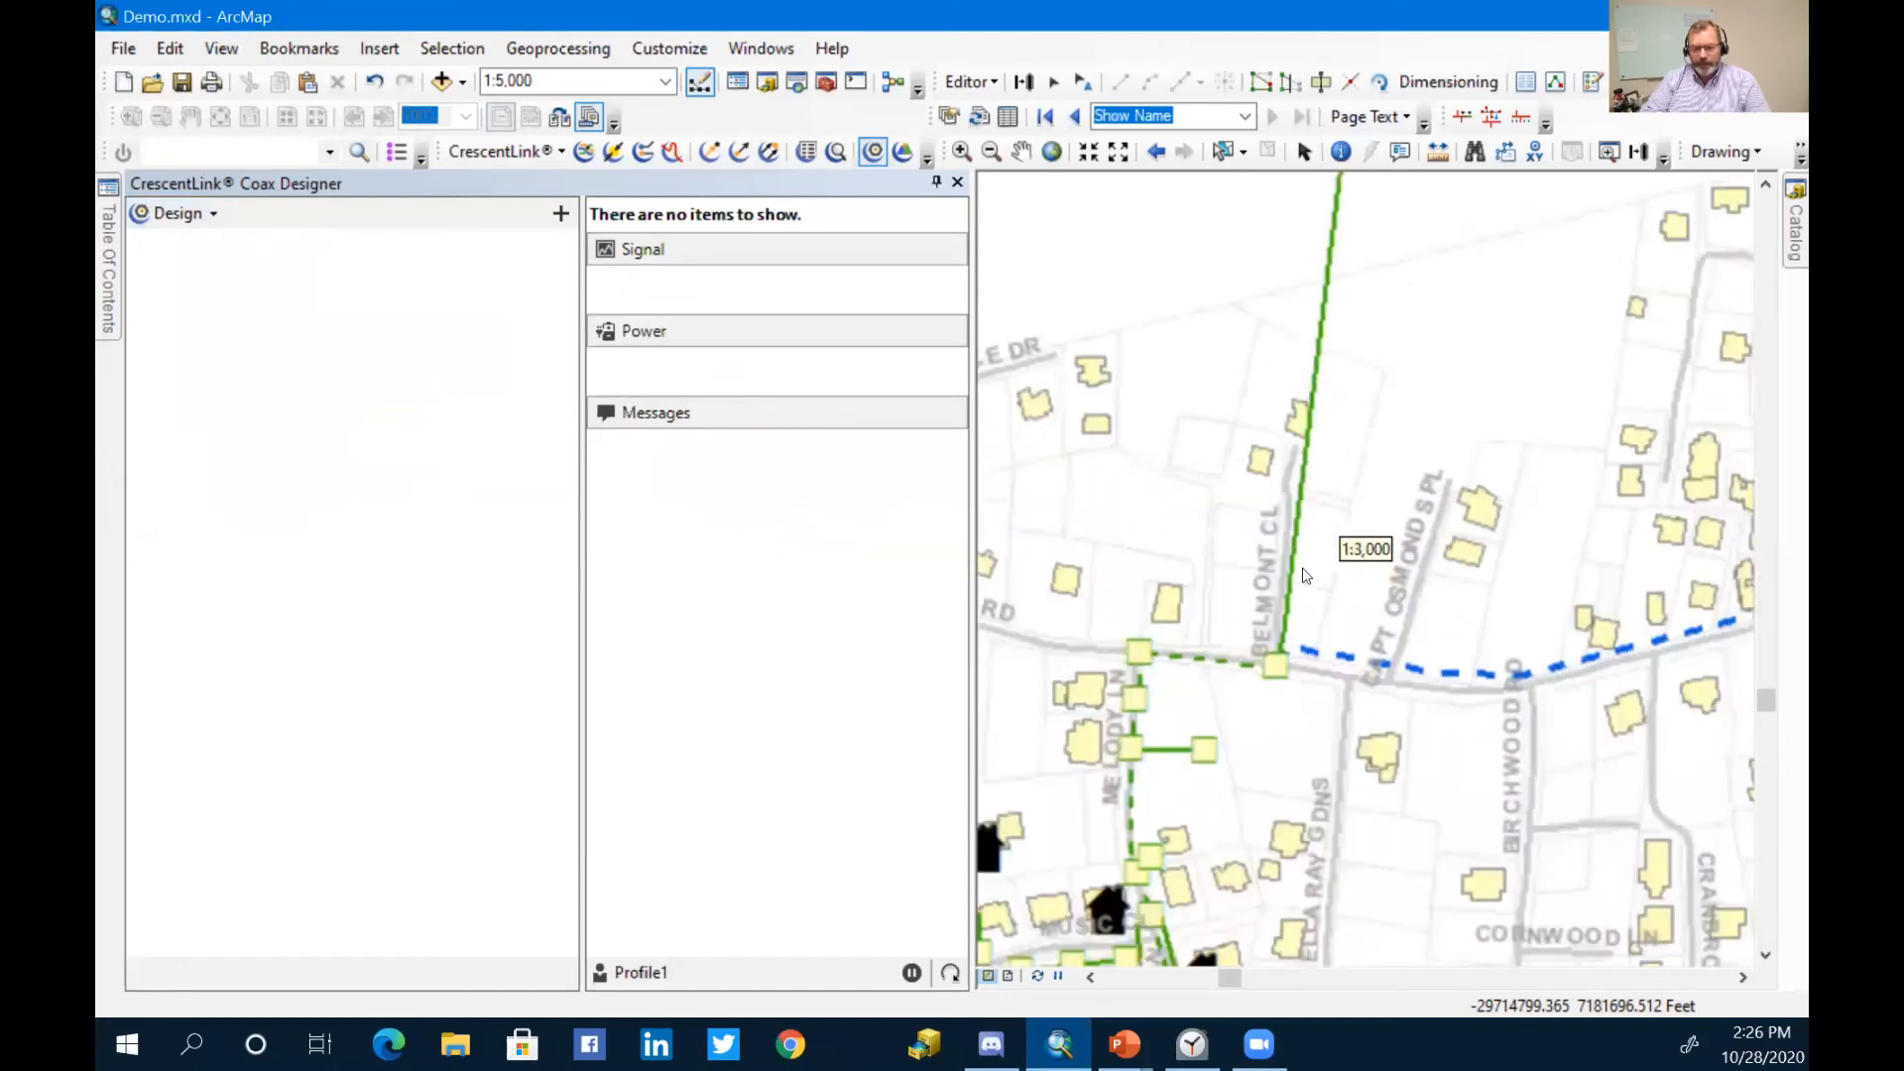
scroll(1318, 515, "up", 1)
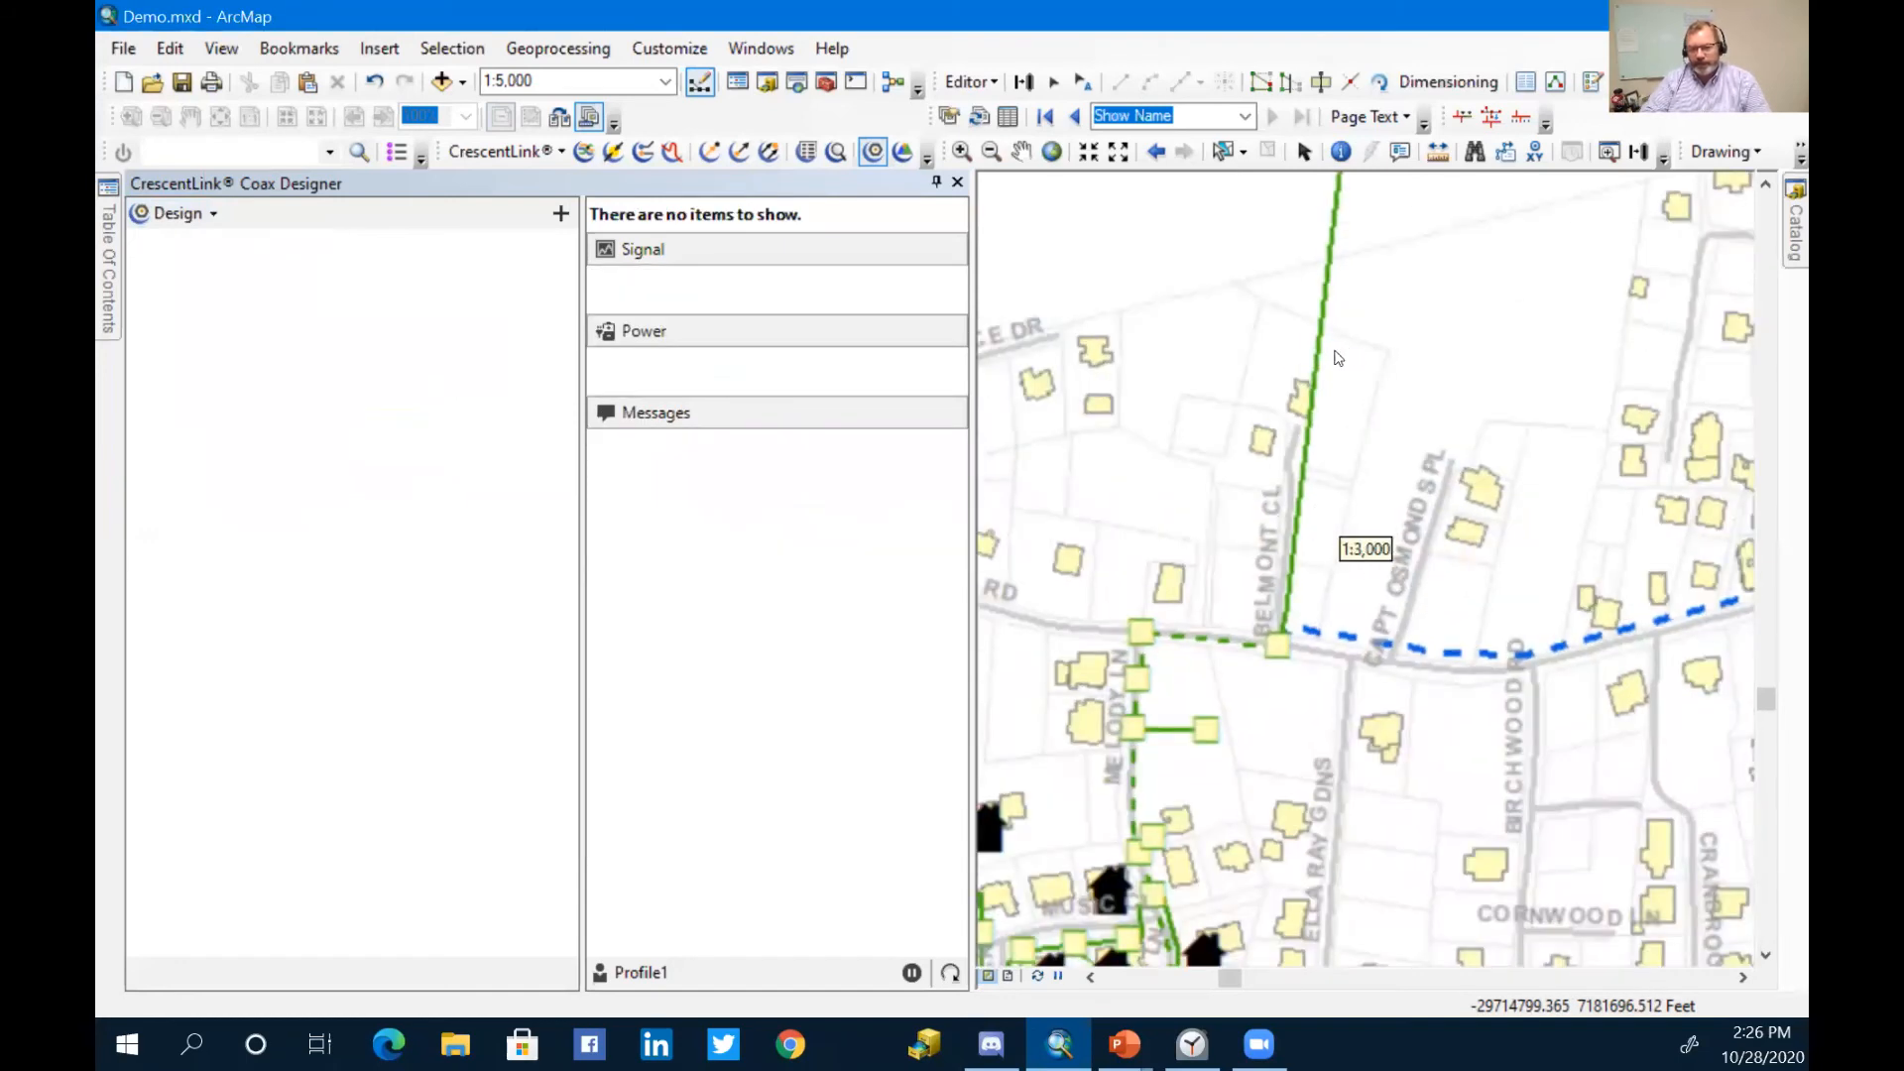
scroll(1332, 396, "up", 3)
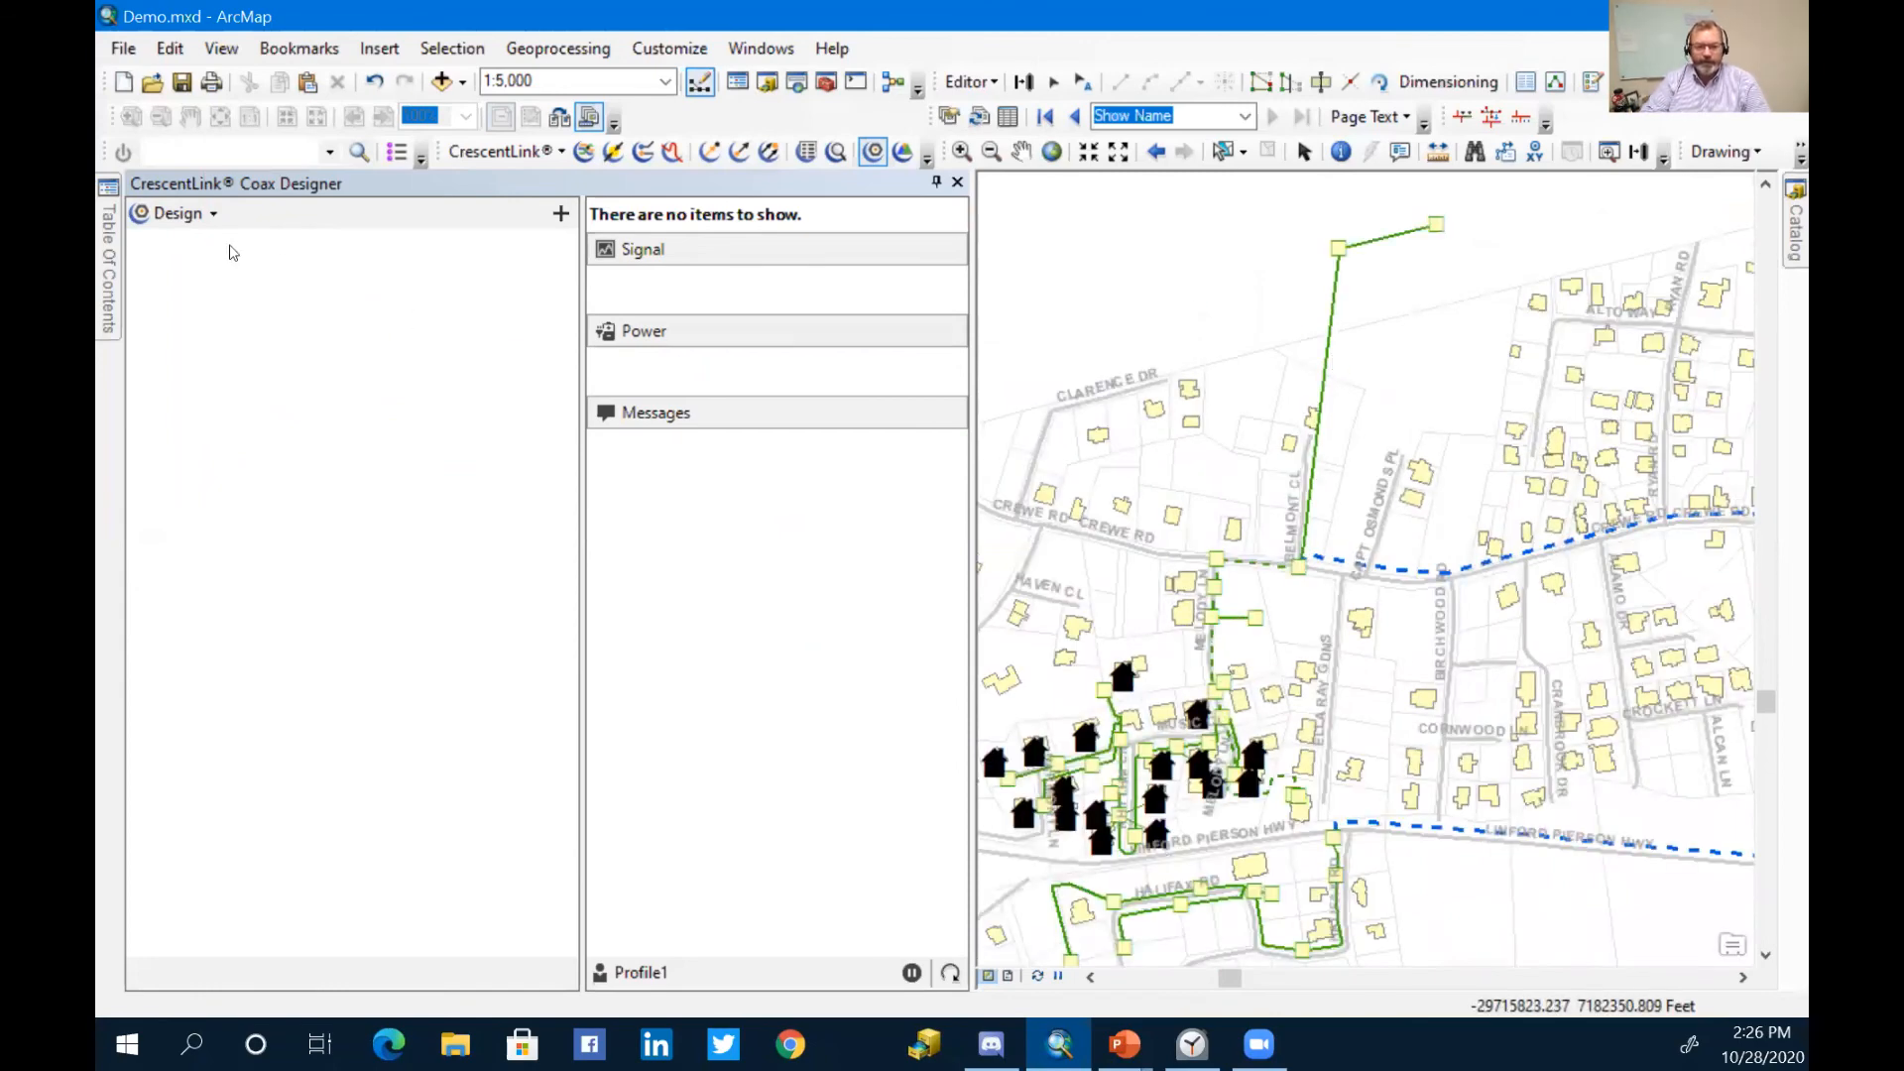
left_click(212, 215)
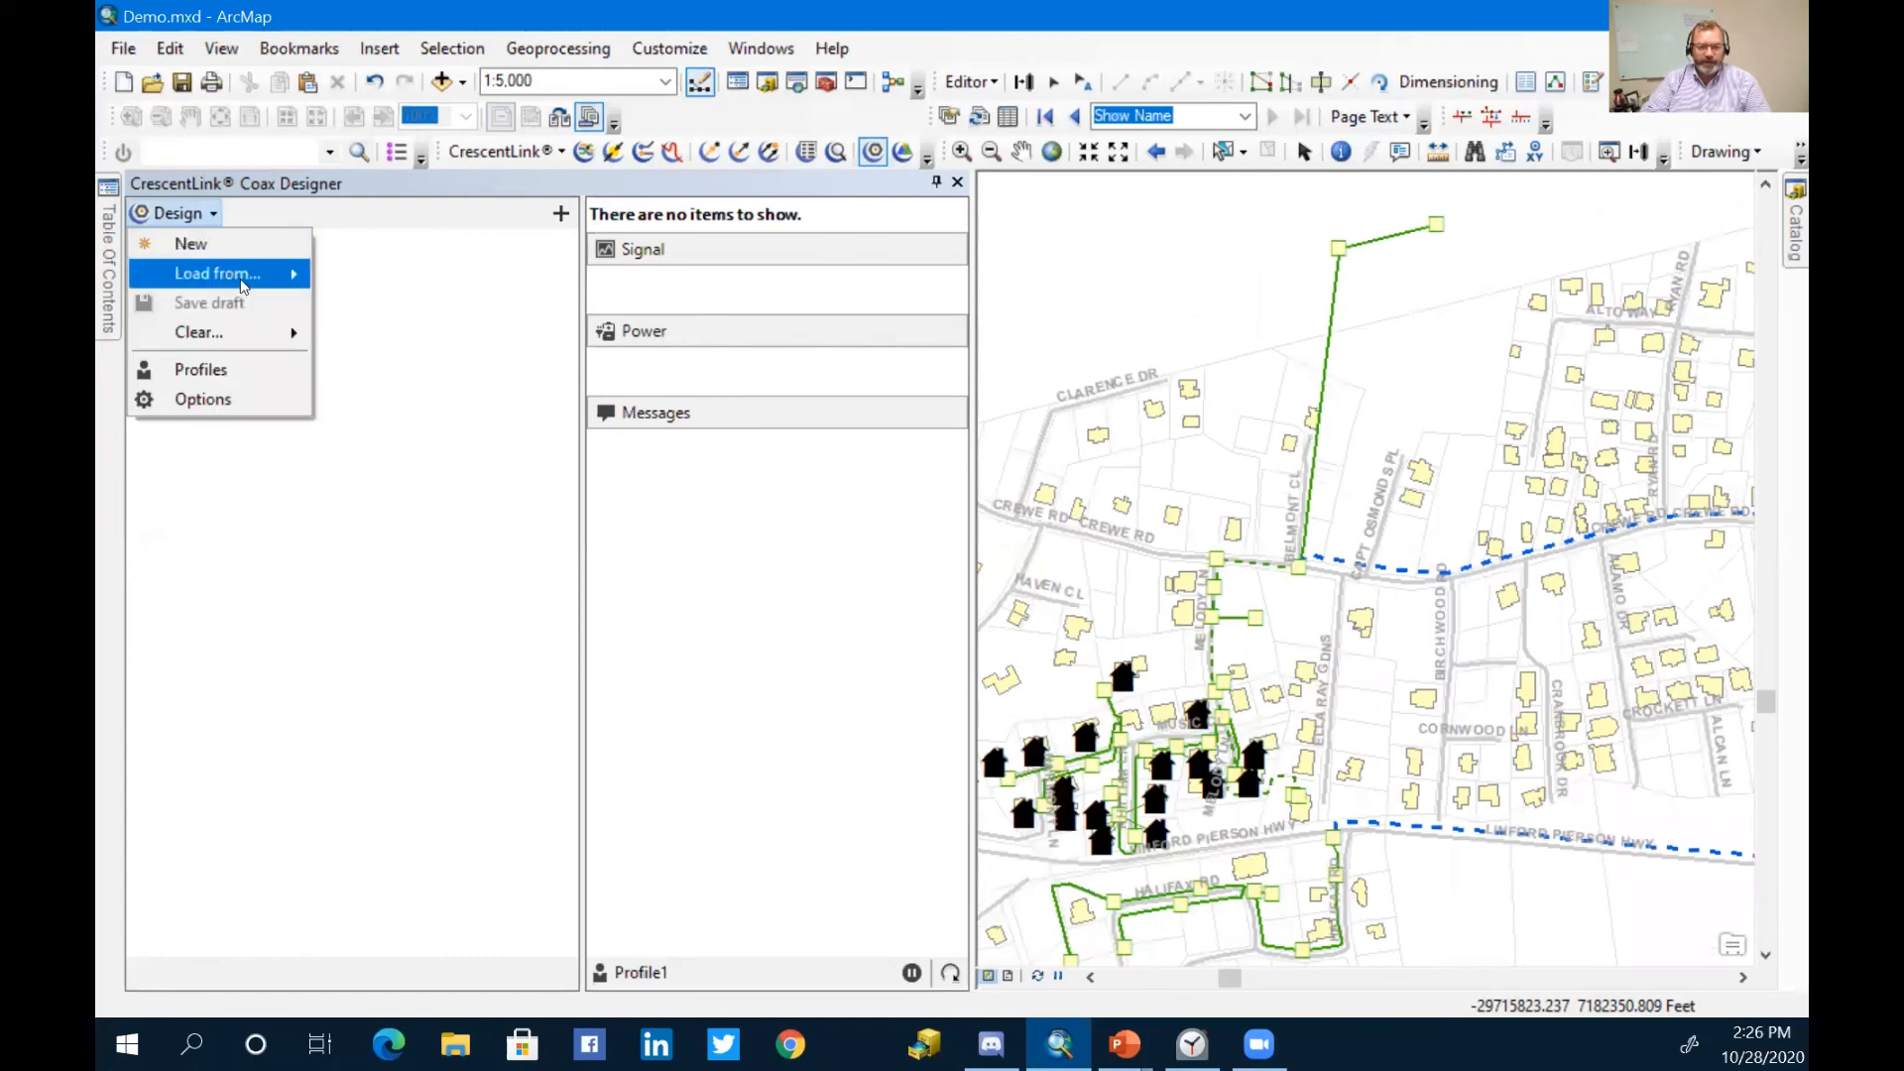
mouse_move(260, 278)
left_click(402, 303)
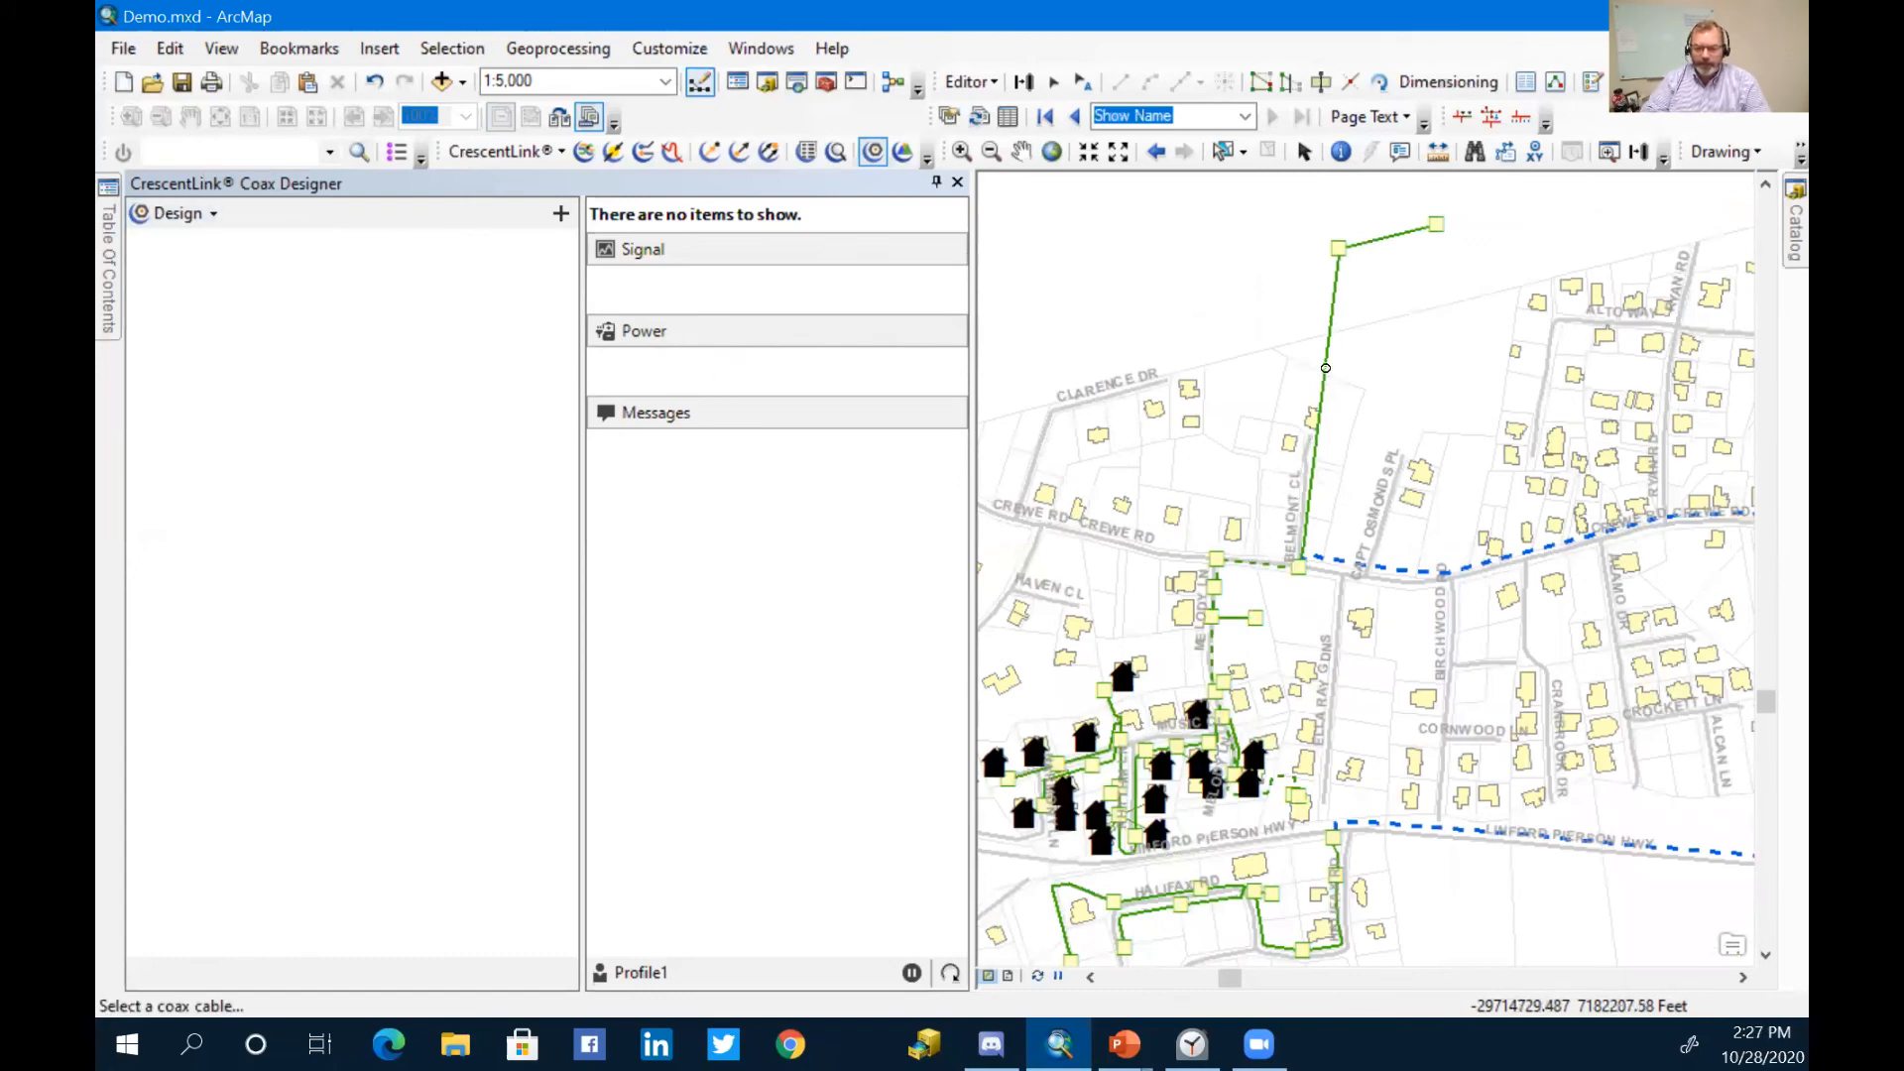
left_click(1319, 373)
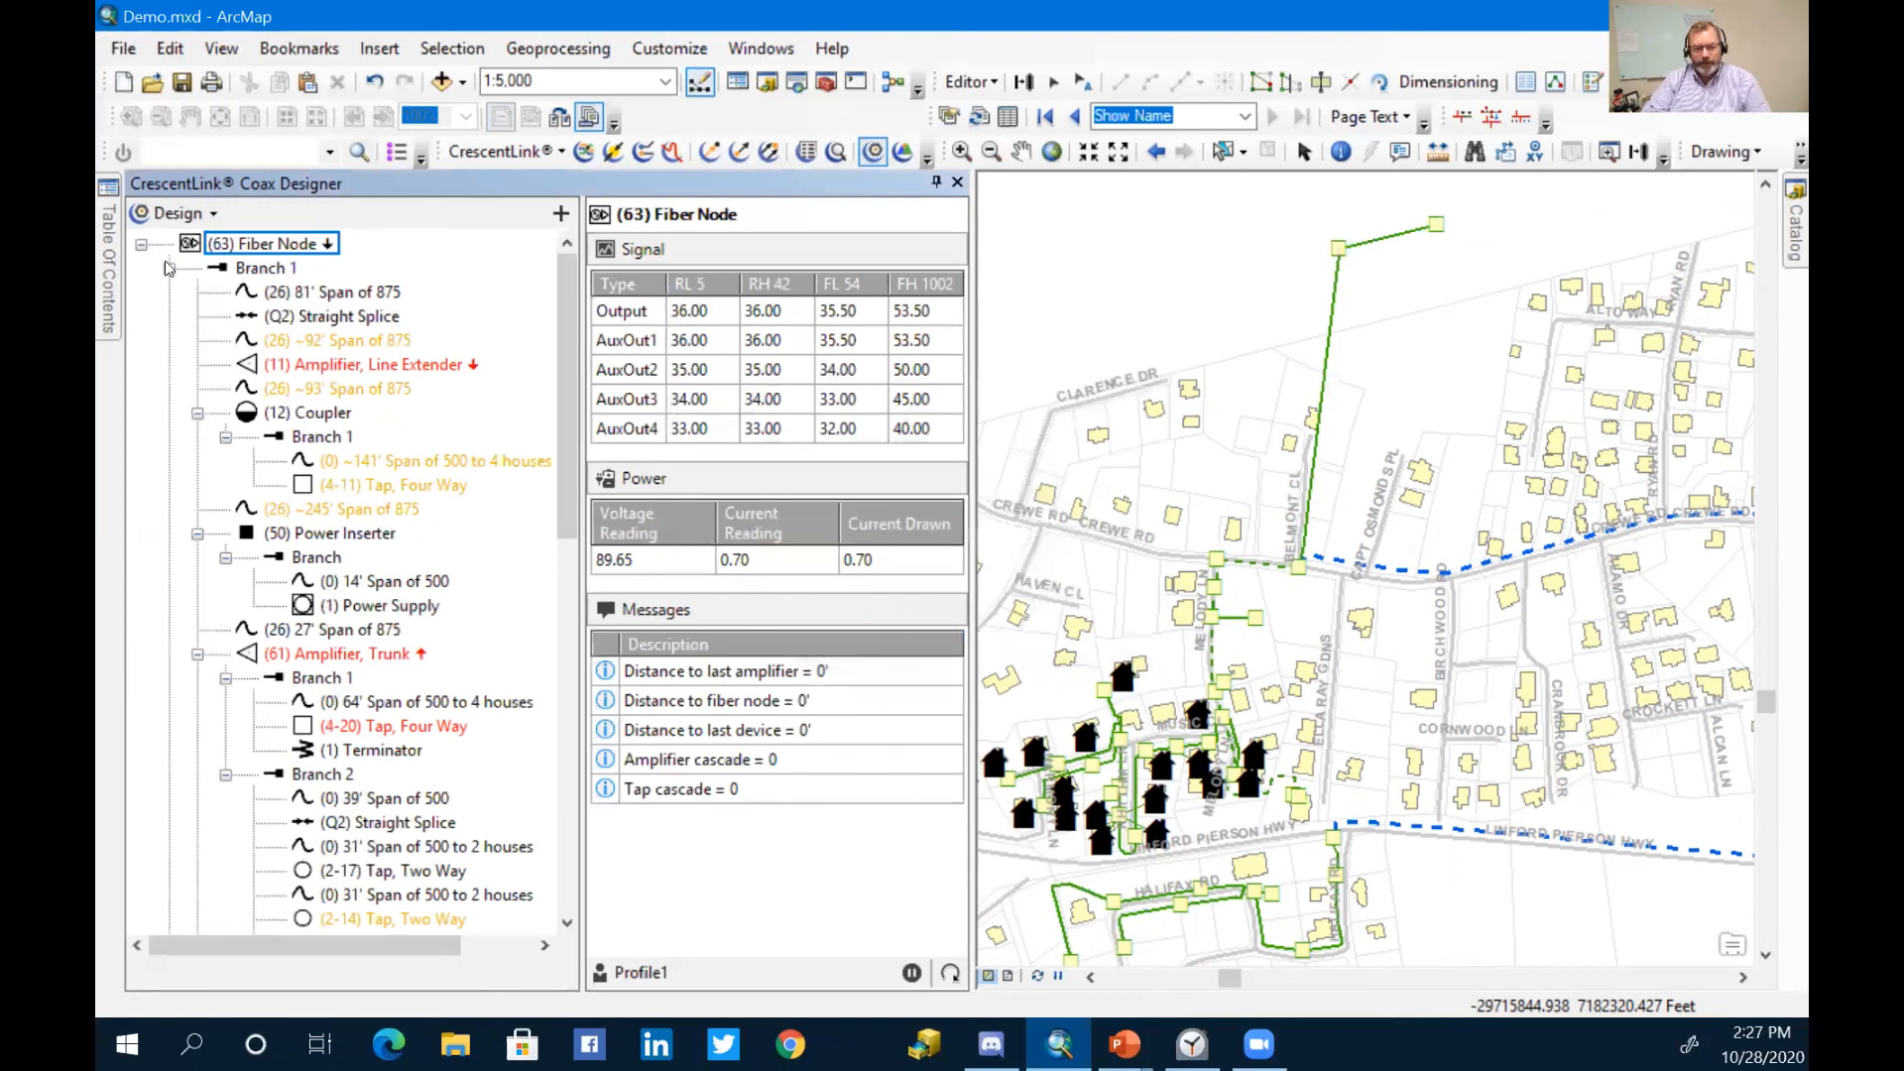
left_click(169, 268)
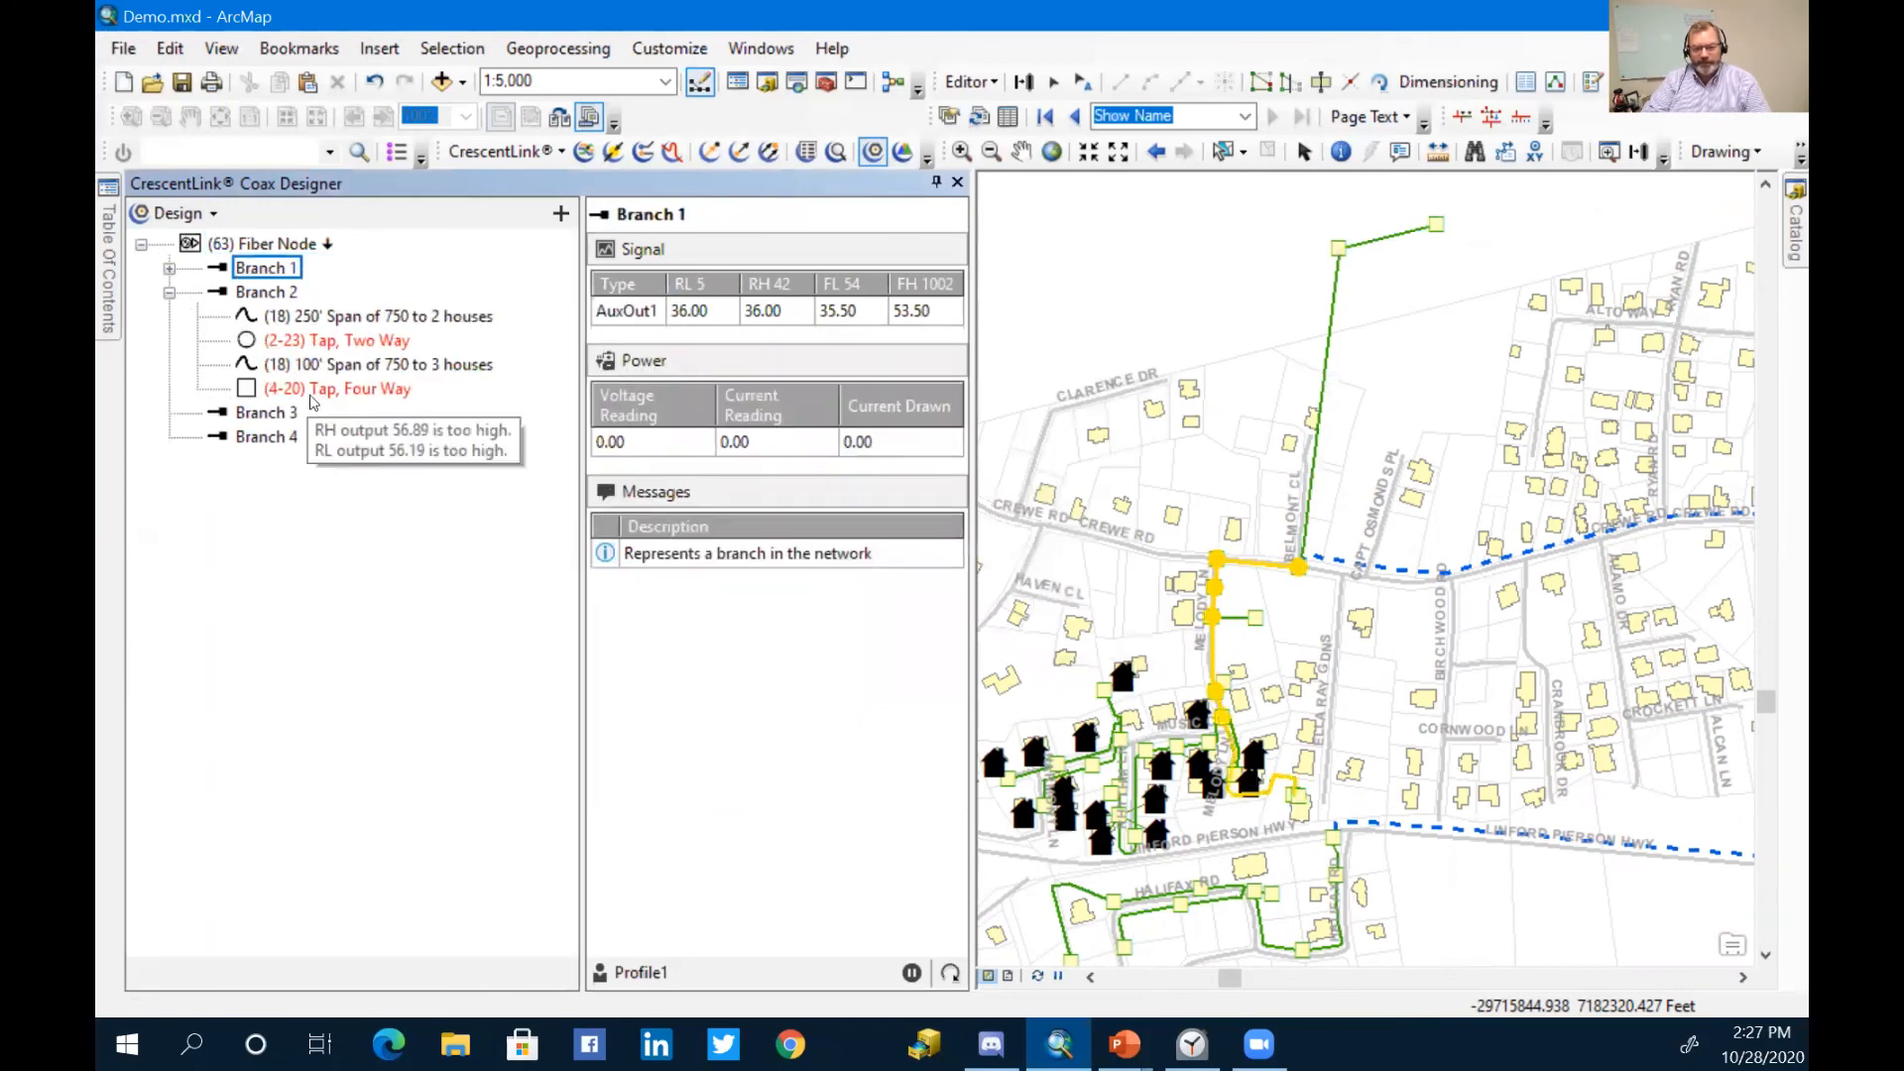
mouse_move(342, 387)
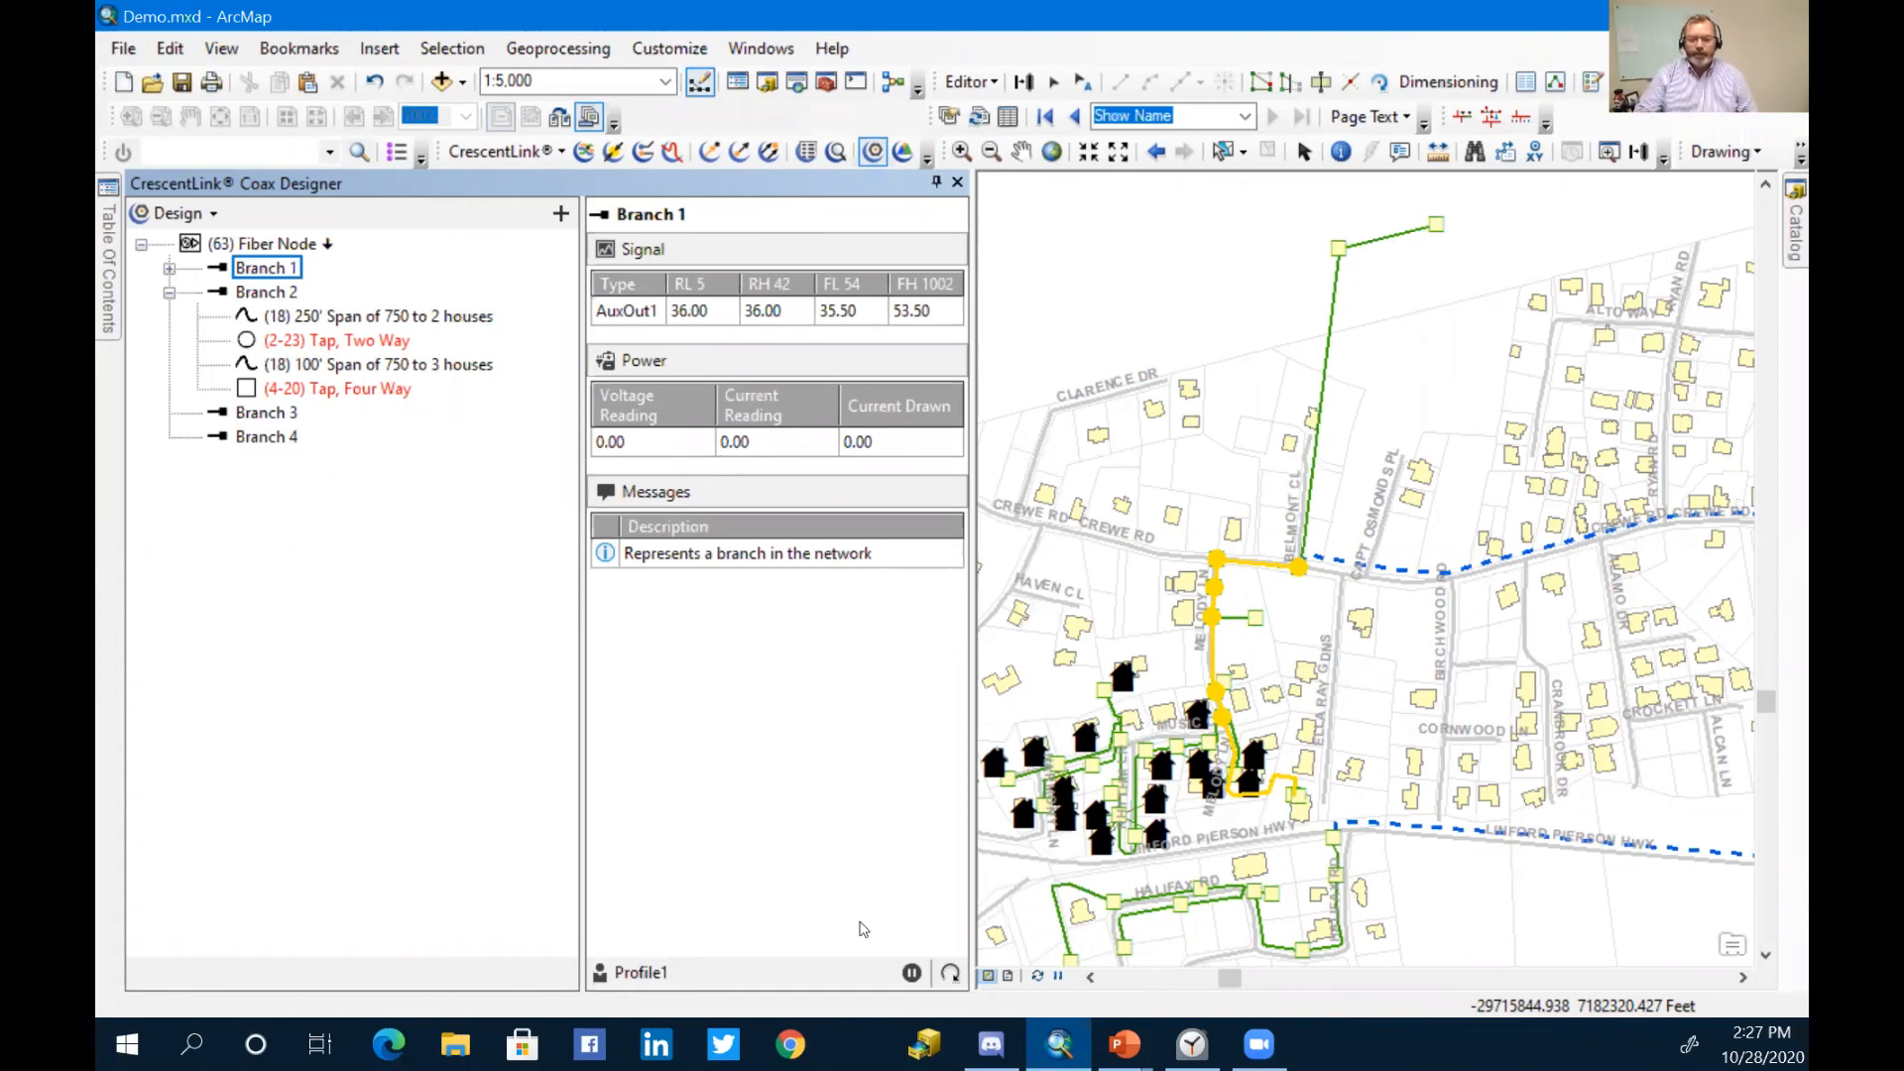
Step: Switch to the PowerPoint slide show and advance to the contact slide
mouse_move(1122, 1049)
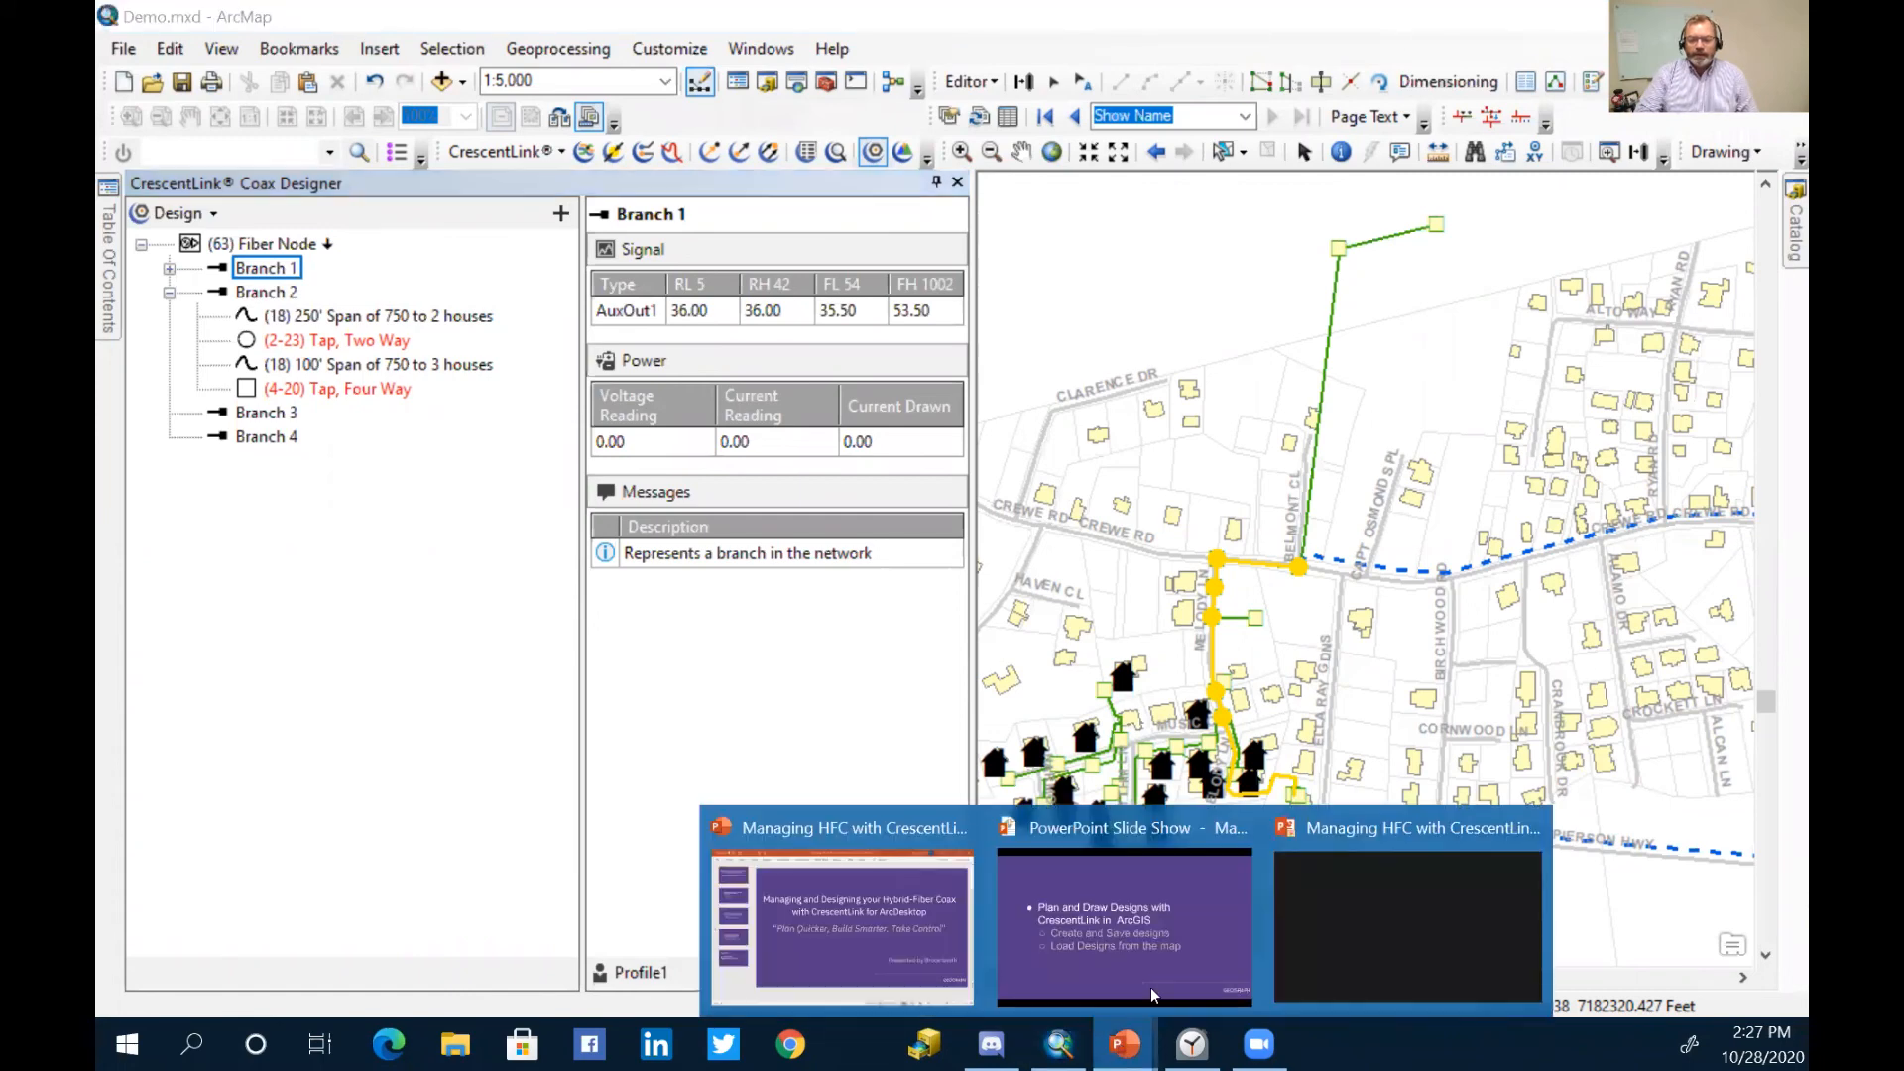
left_click(1144, 1000)
left_click(1106, 728)
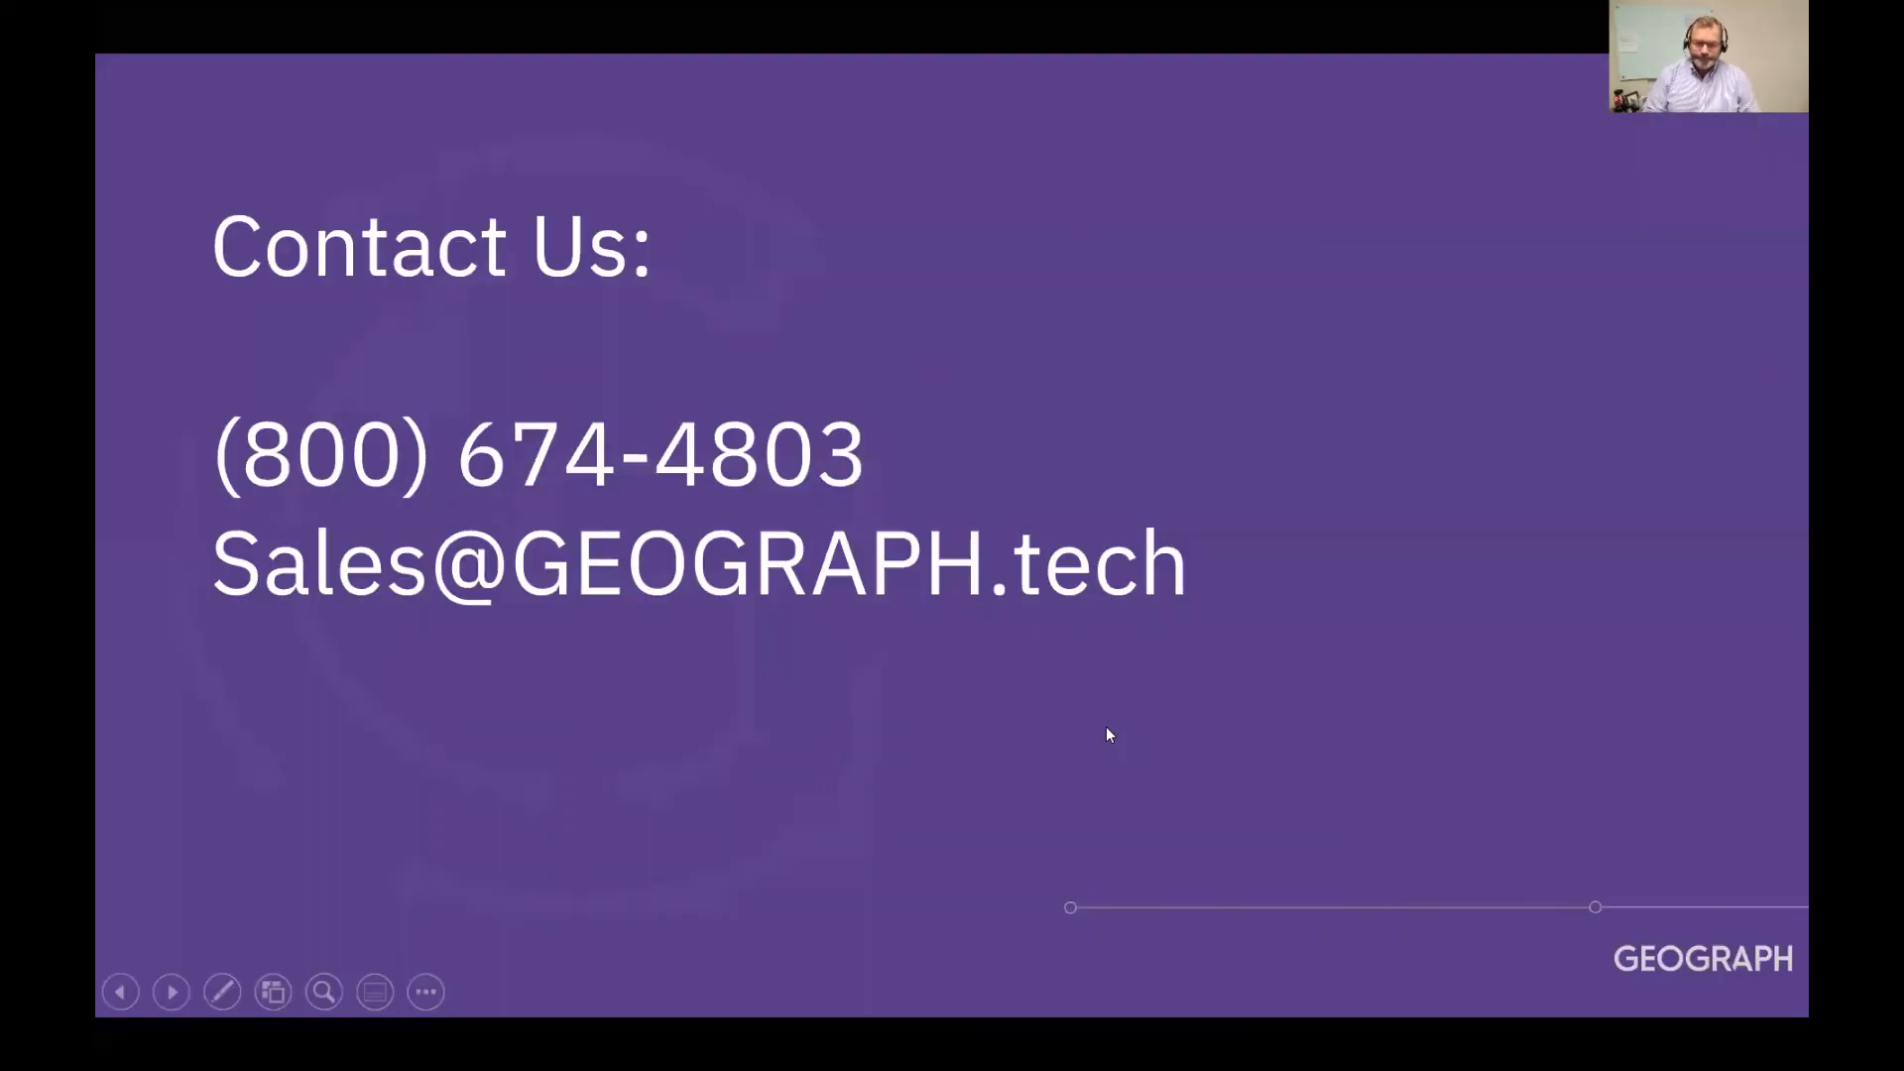